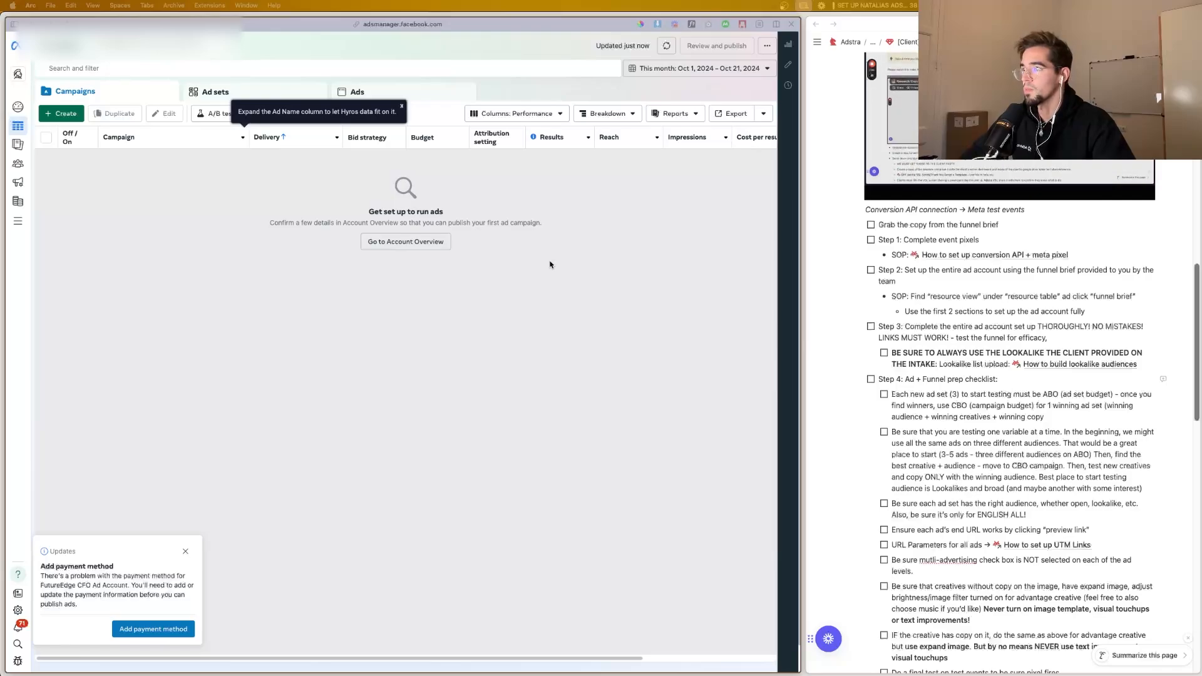
Step: Switch to the prospect list workbook in Excel and review its columns from first name through address and phone numbers
key(ctrl+Up)
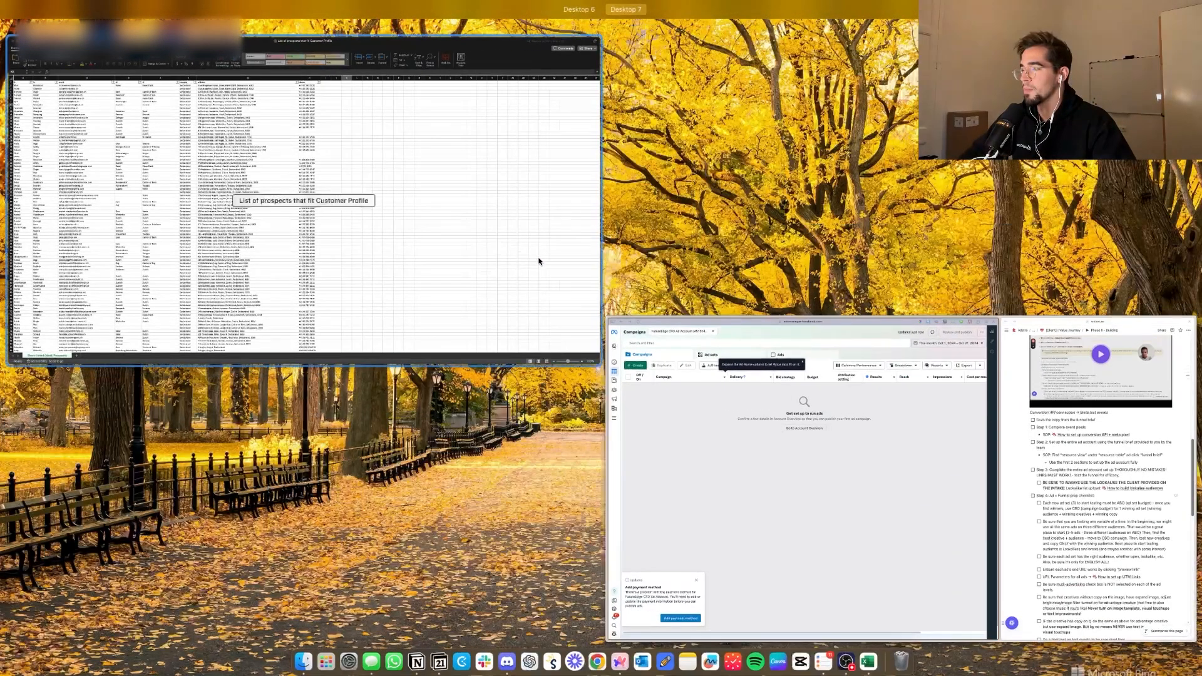
click(415, 228)
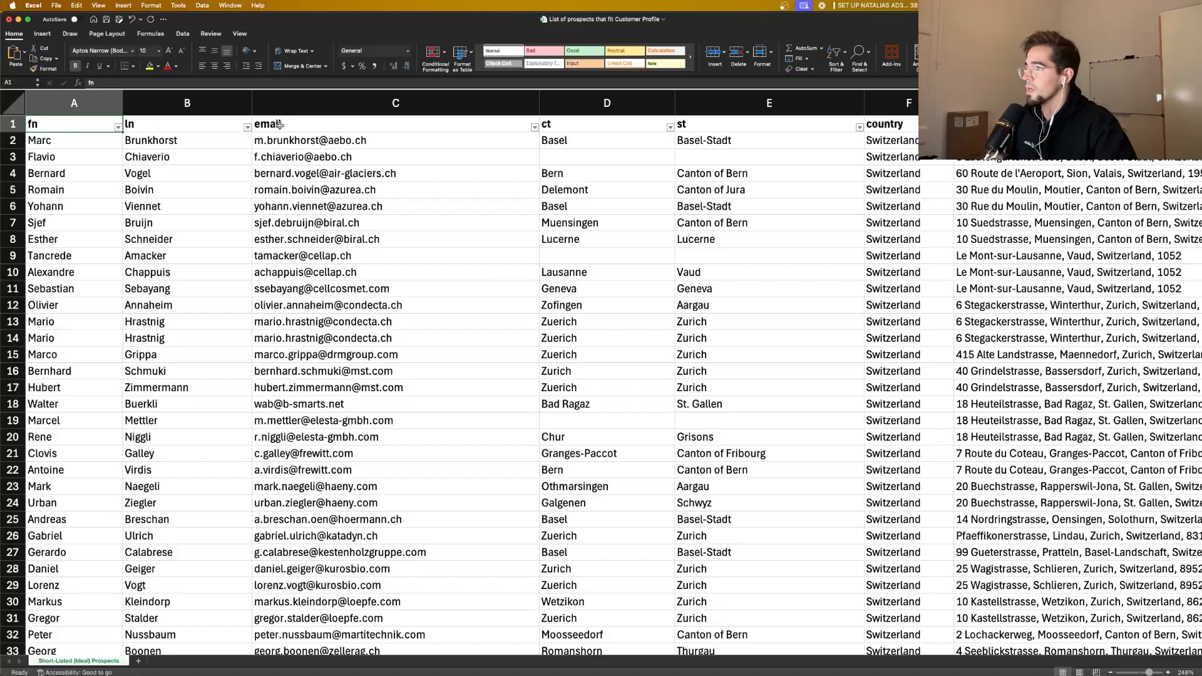
scroll(386, 125, right, 4)
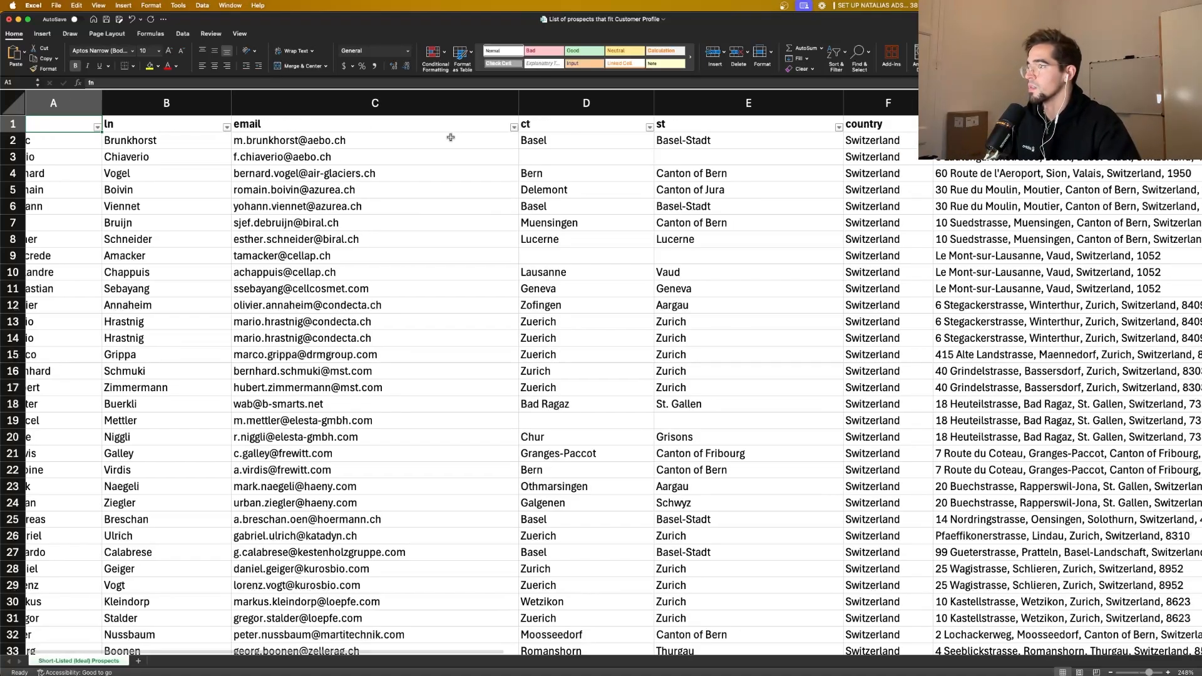
scroll(548, 128, right, 3)
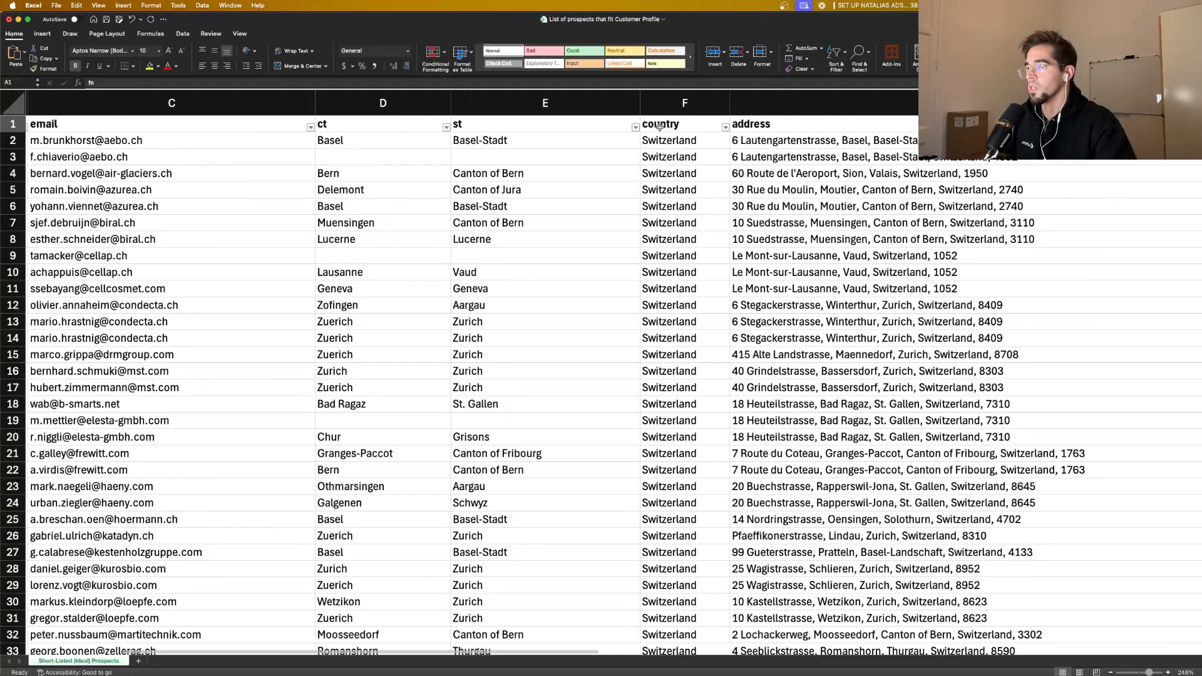
scroll(659, 127, right, 2)
scroll(843, 143, right, 3)
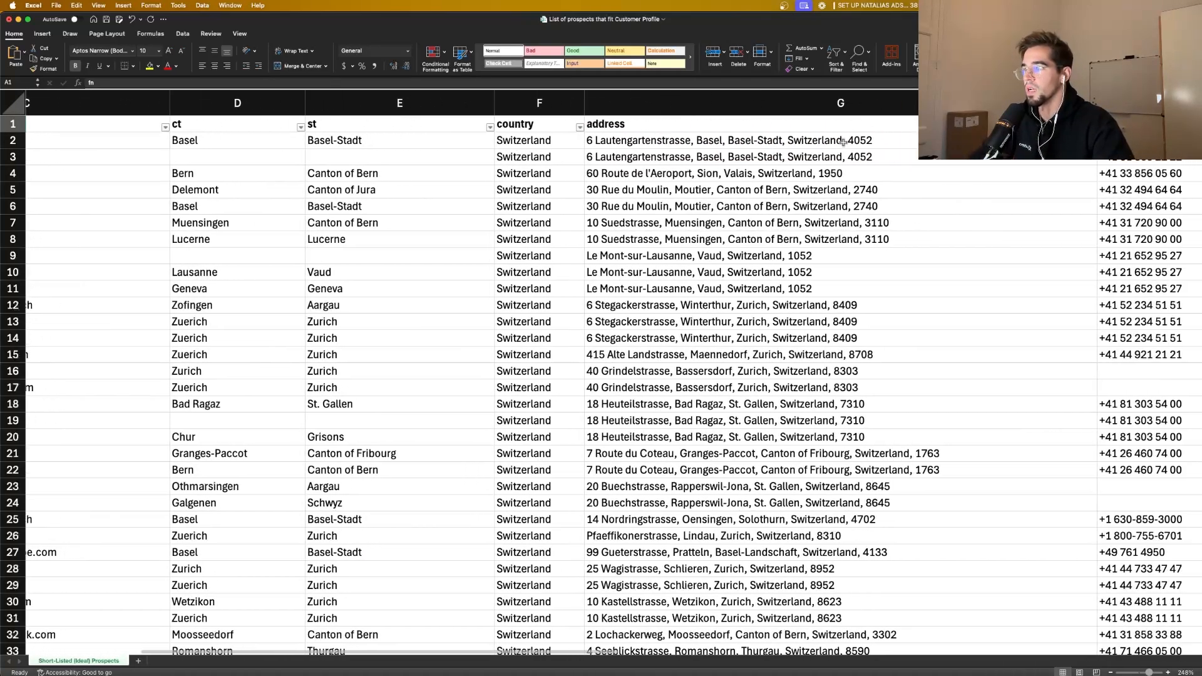
click(843, 142)
scroll(829, 143, right, 4)
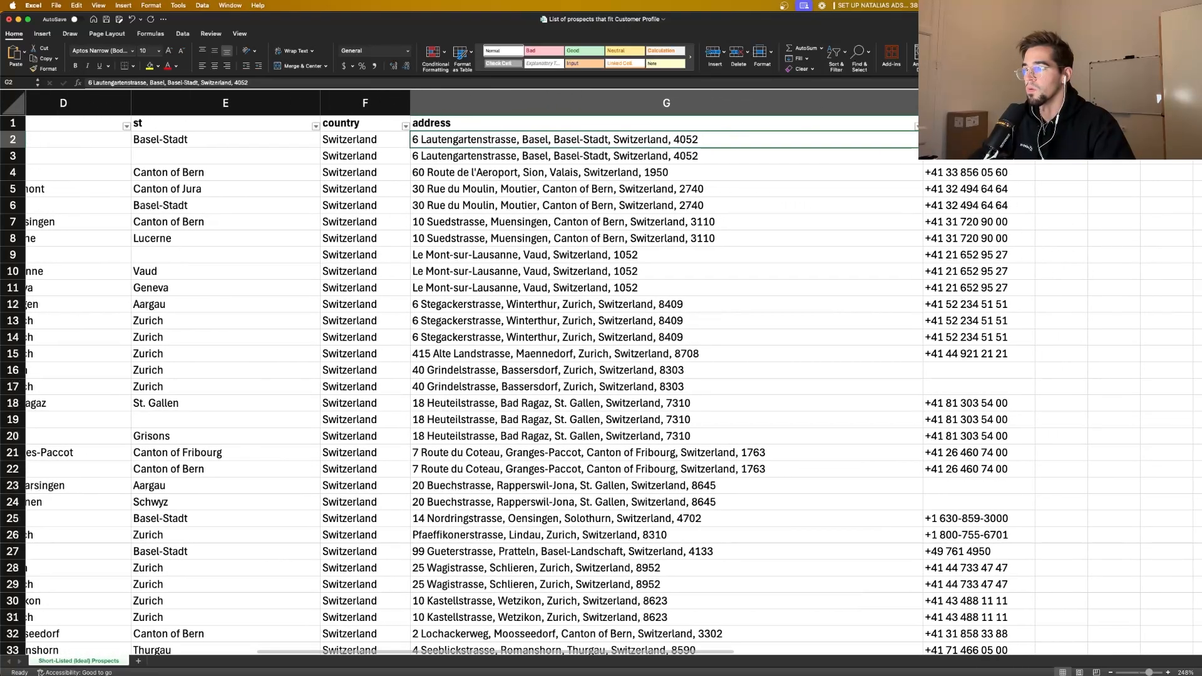
scroll(601, 375, left, 5)
Step: Save a copy of the prospect workbook as futureedge la list in Downloads in Excel Workbook format, and quit Excel
click(50, 5)
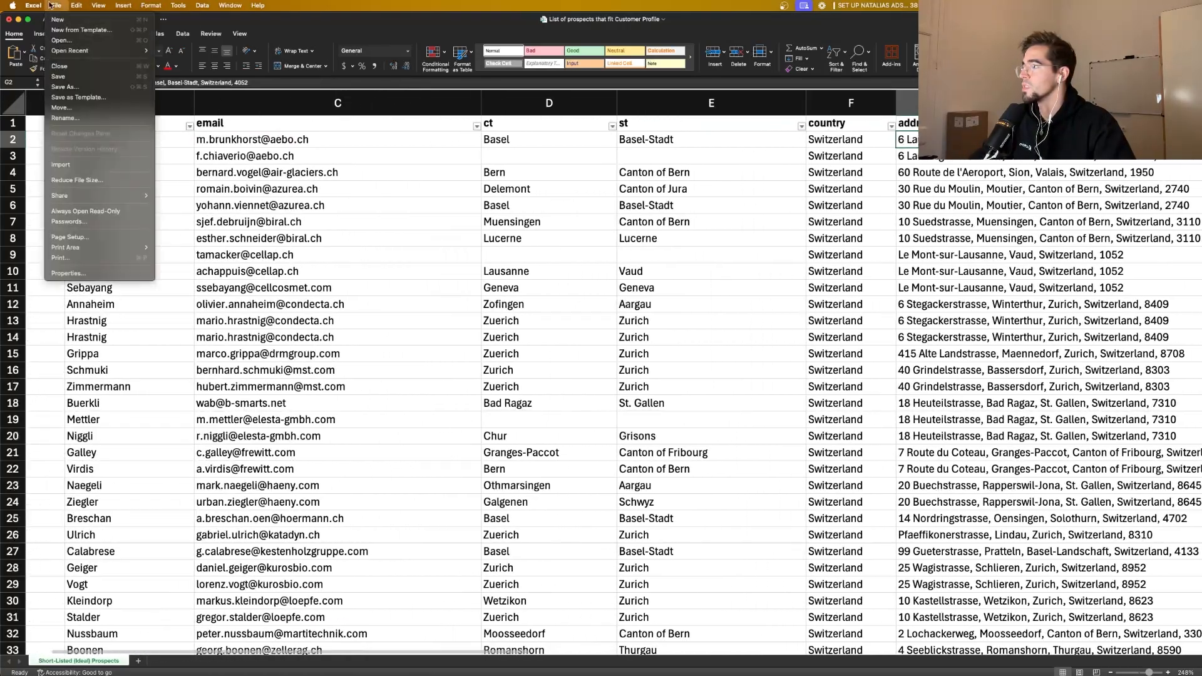
click(68, 86)
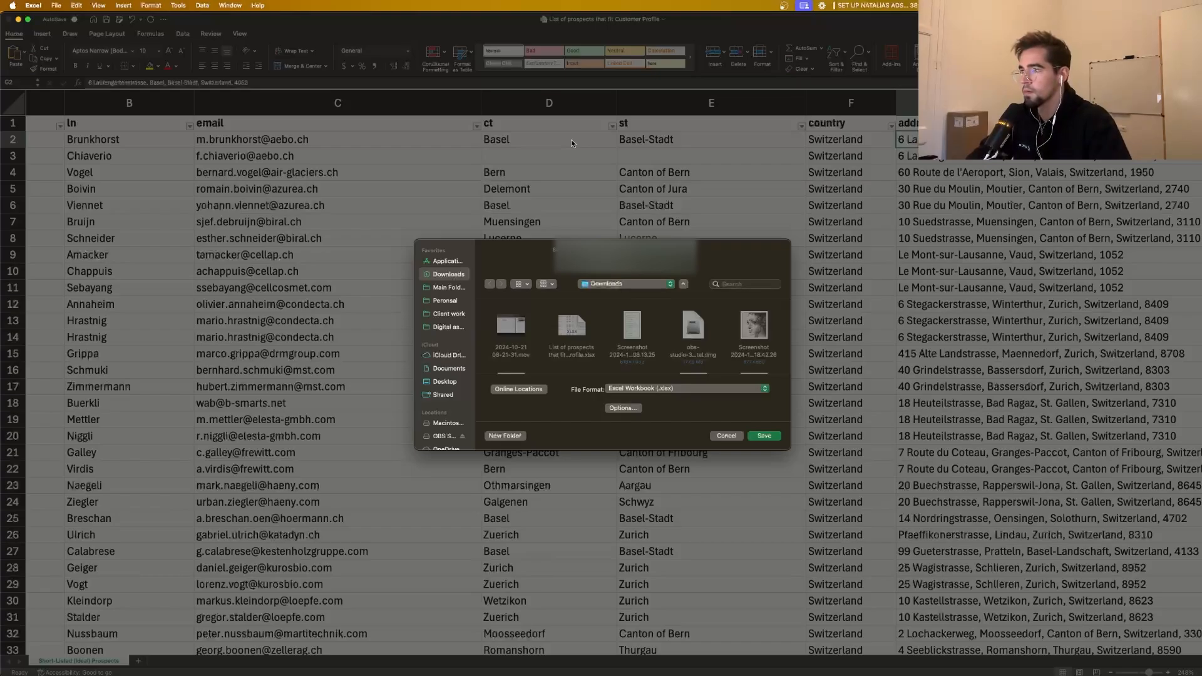
key(Return)
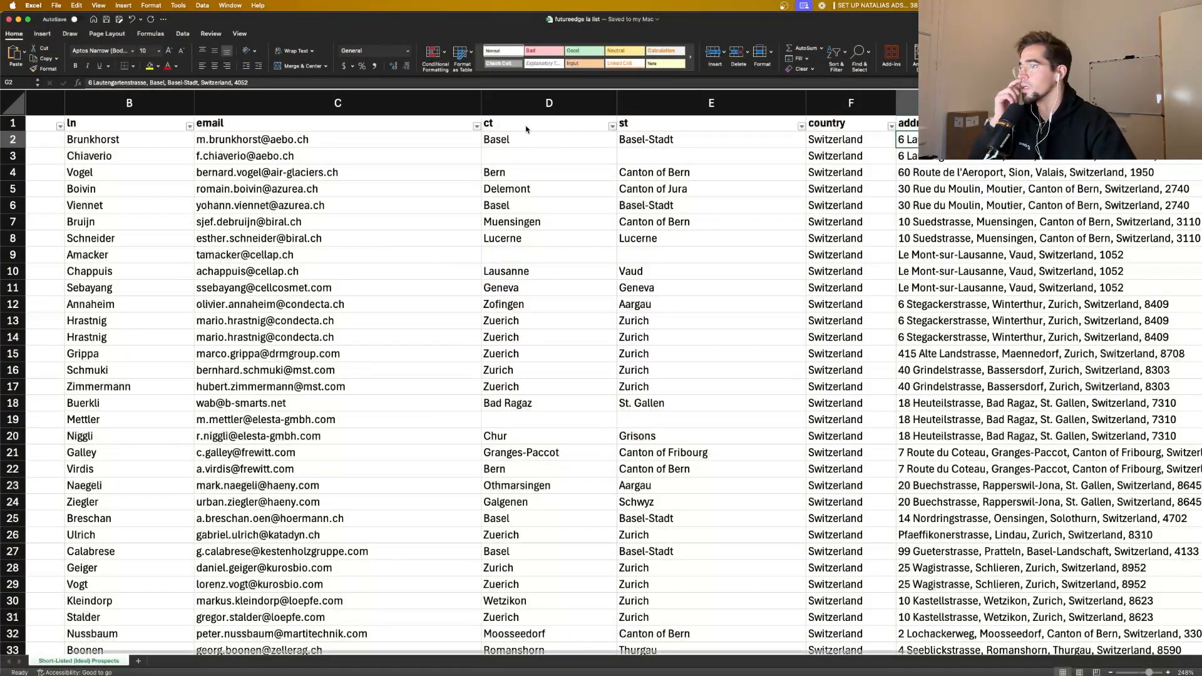
click(34, 6)
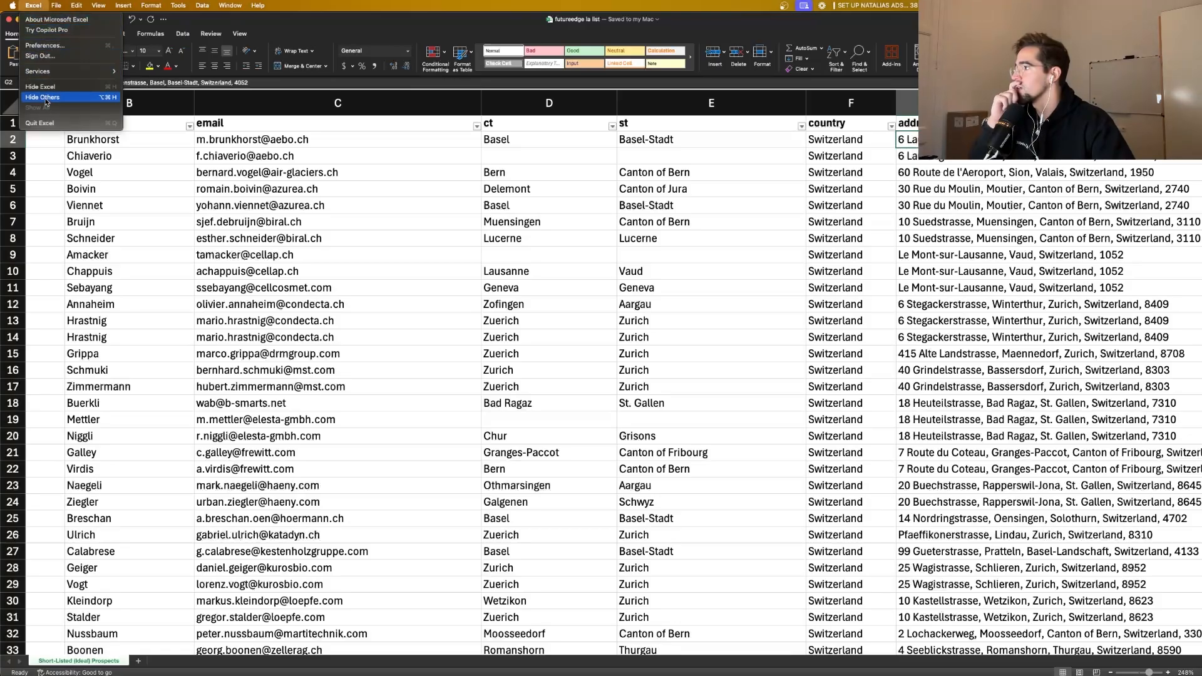
click(56, 123)
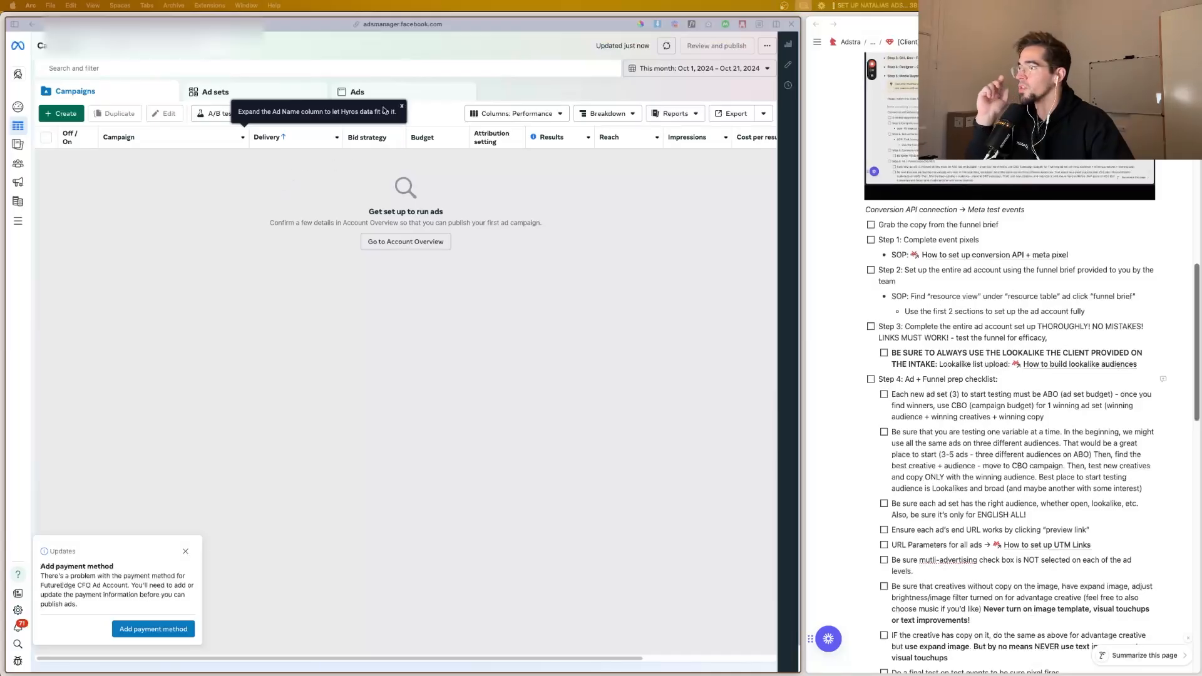
Step: Dismiss the Ad Name column tip in Ads Manager and go to the Audiences page
click(403, 106)
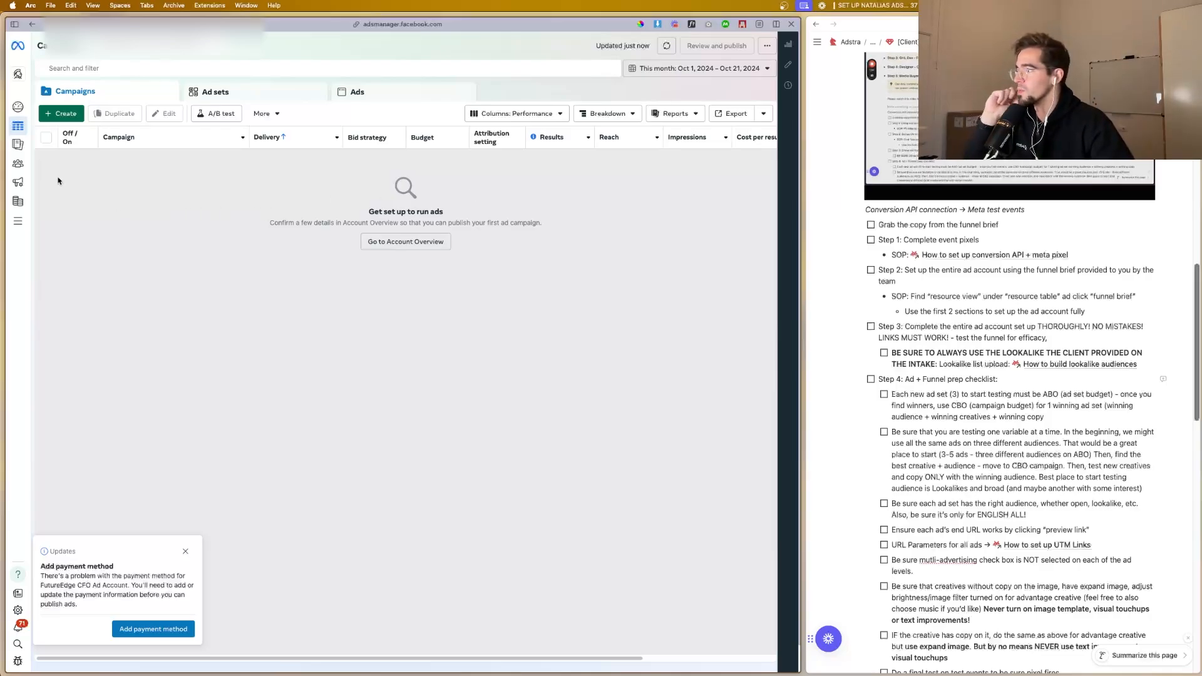
mouse_move(28, 172)
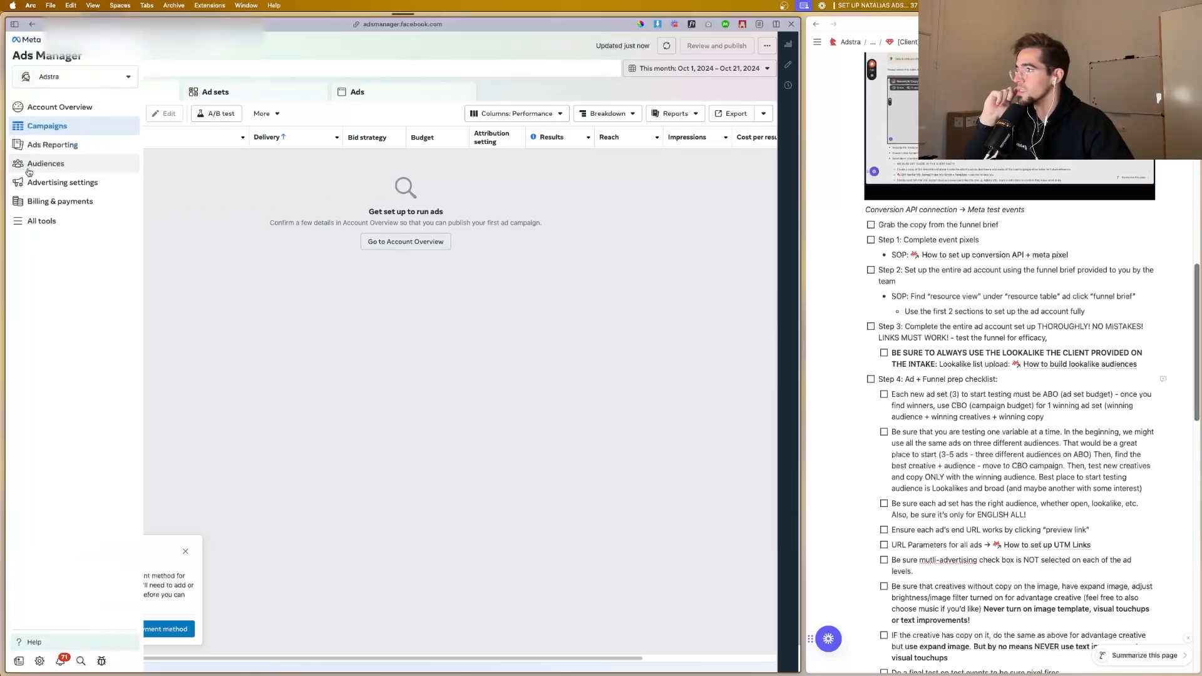
click(26, 168)
Step: Examine the Business Help Center article on customer list formatting for accepted identifiers, column headers and data processing options
mouse_move(3, 218)
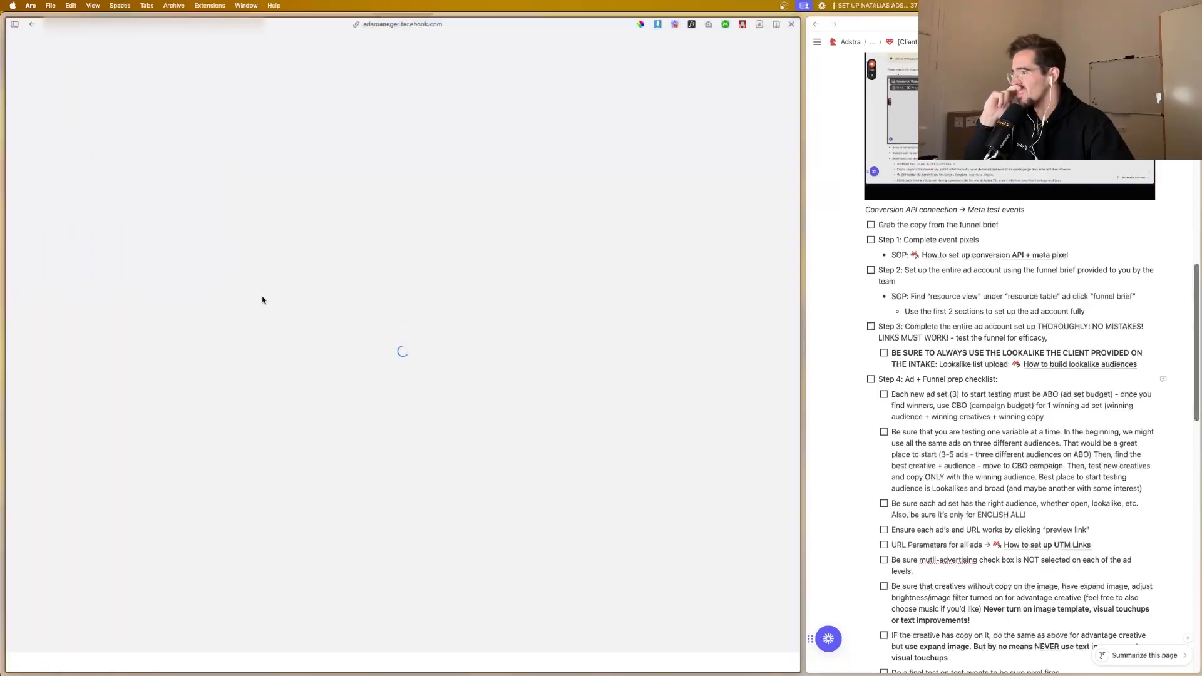
click(56, 499)
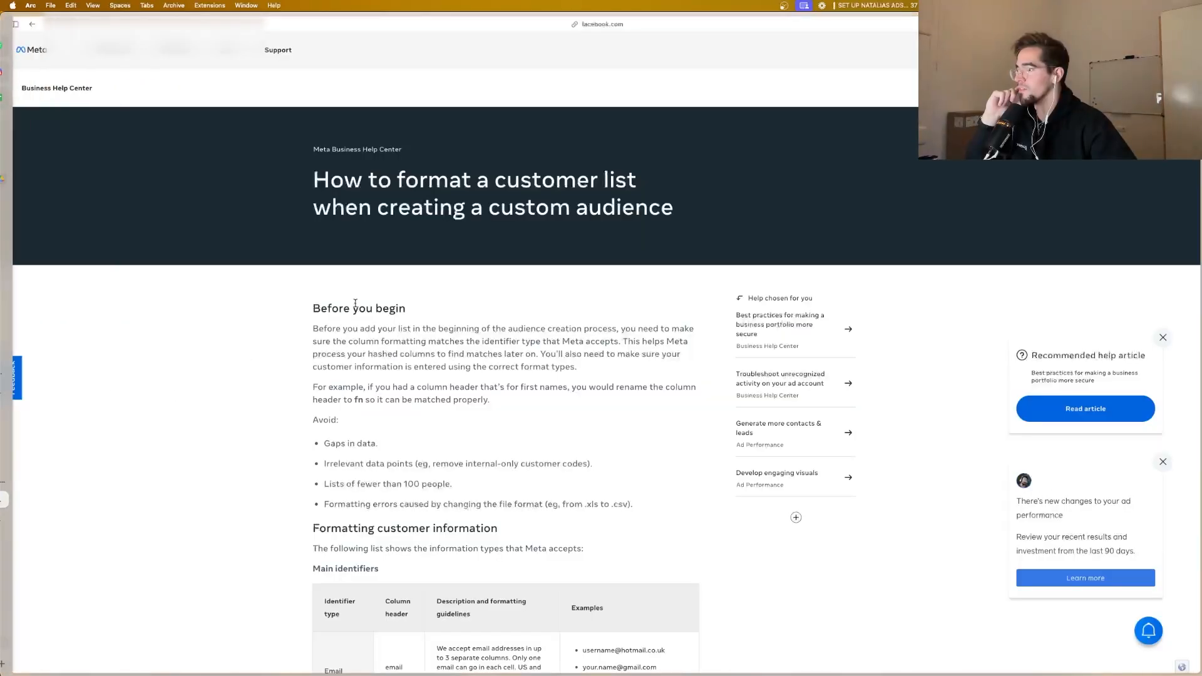
scroll(470, 387, down, 10)
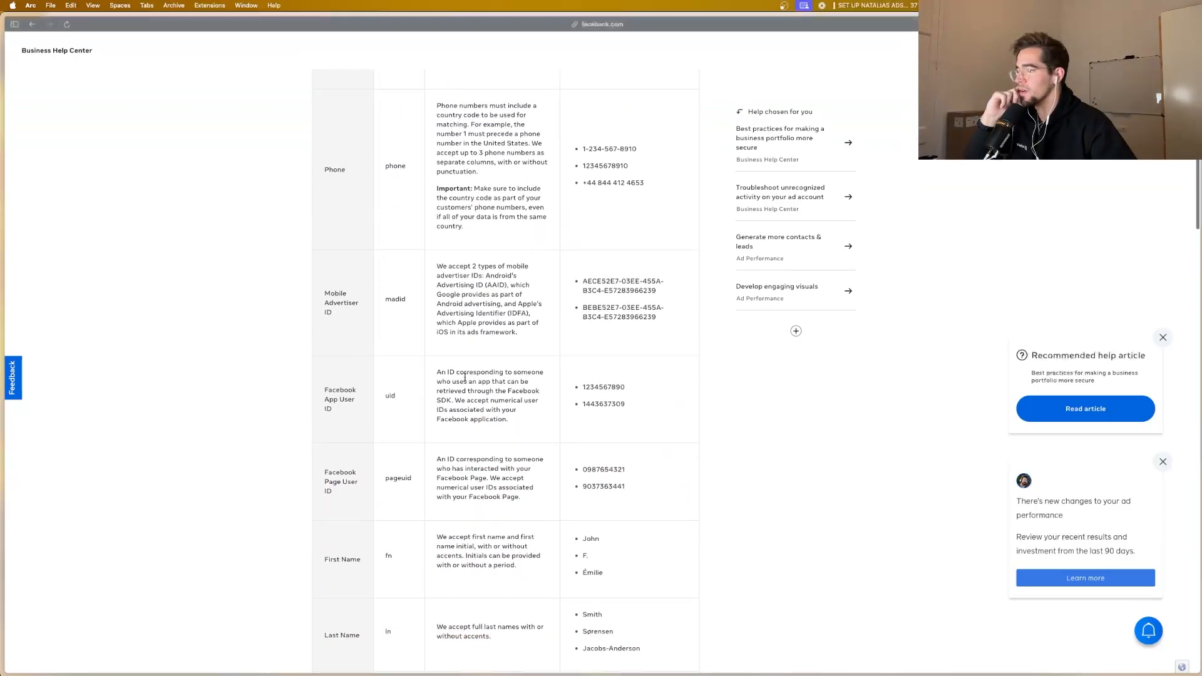
scroll(356, 294, down, 3)
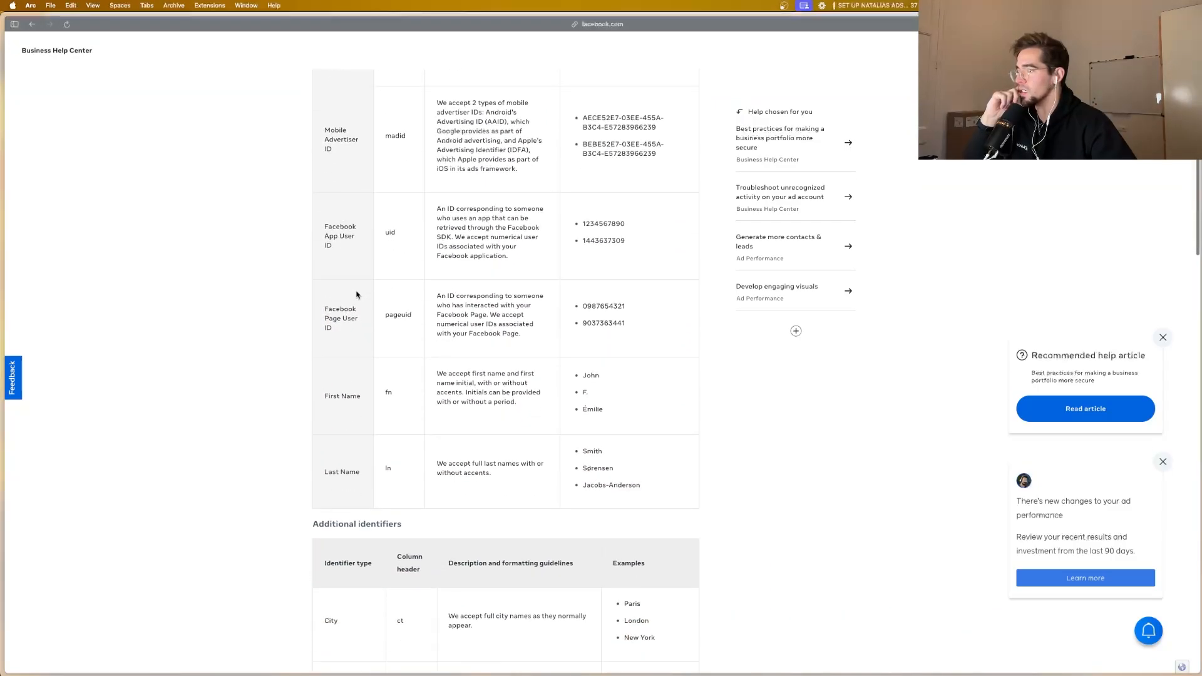
scroll(354, 275, down, 10)
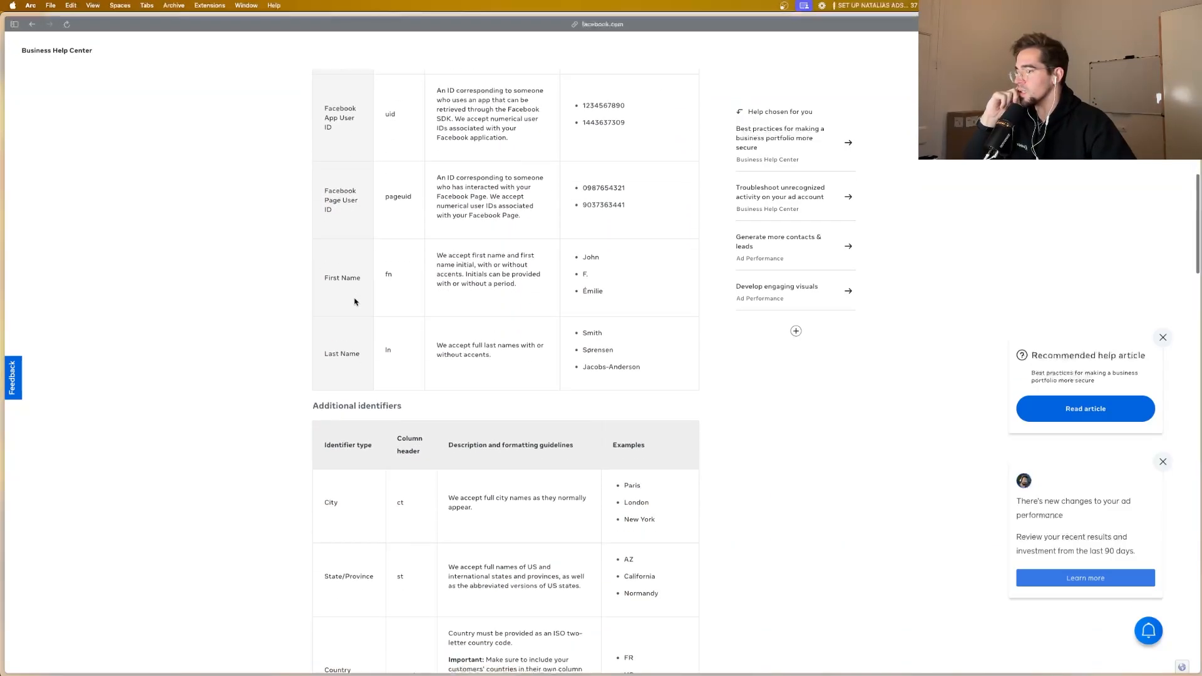
scroll(358, 300, down, 9)
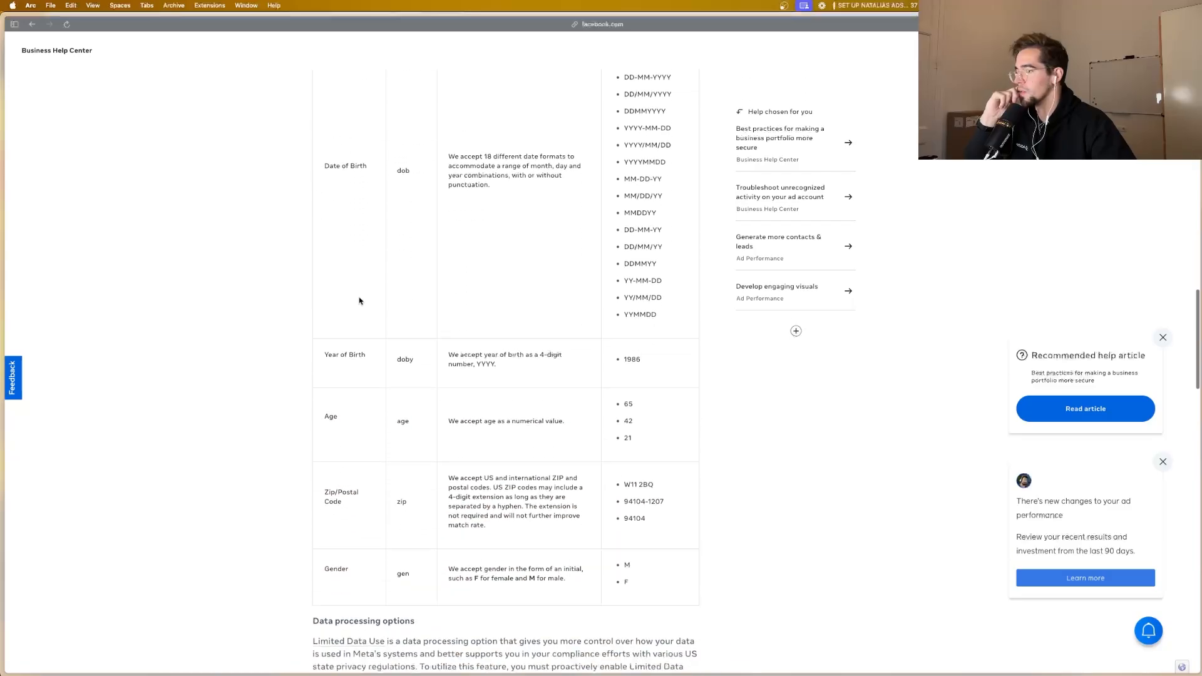
scroll(360, 299, down, 3)
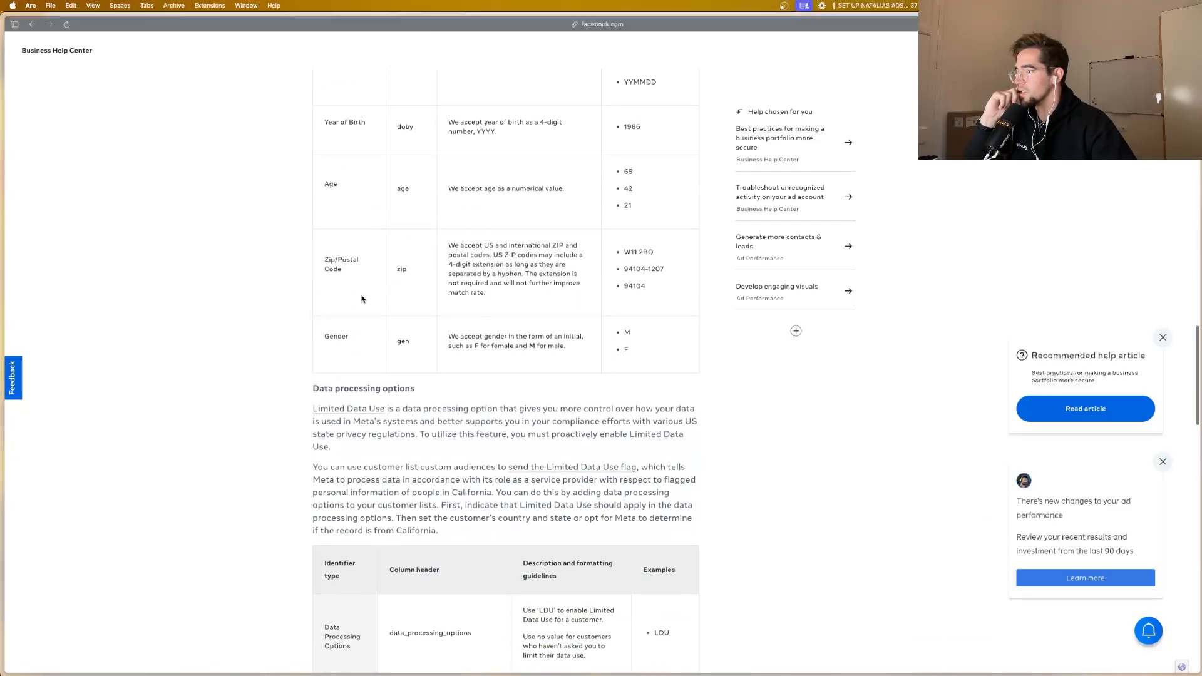
scroll(363, 298, down, 15)
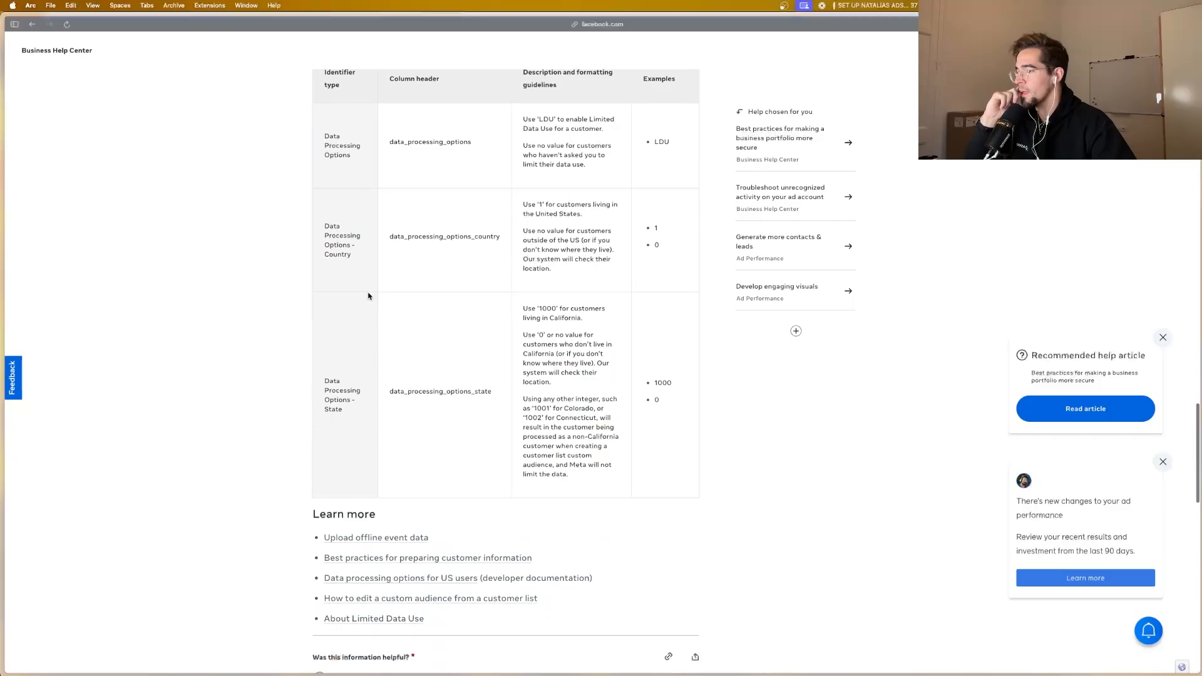
Step: Return to the Audiences page and start a lookalike audience with a new custom audience as its source
mouse_move(23, 333)
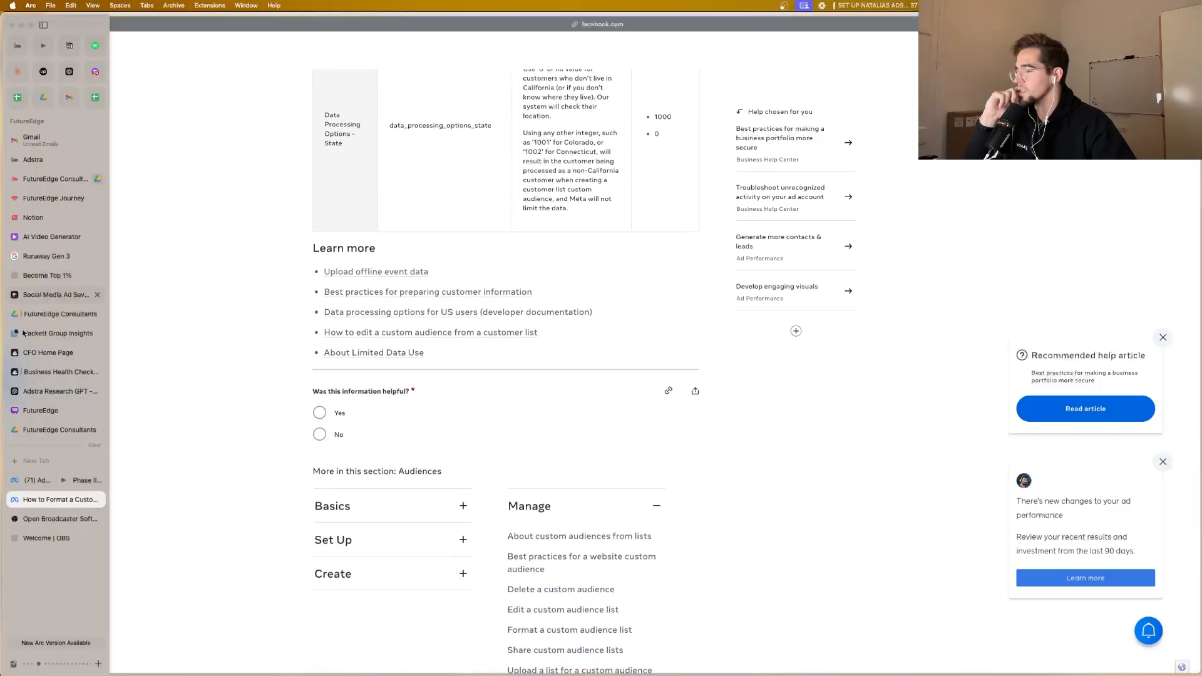
click(55, 481)
click(97, 180)
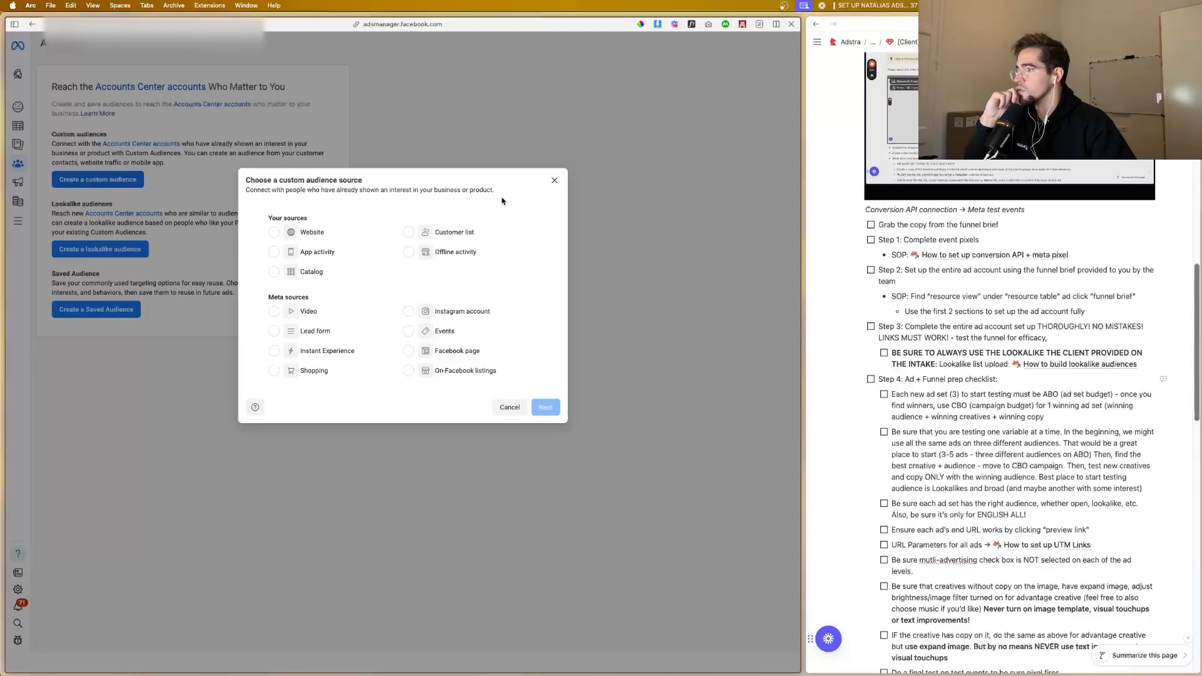
click(554, 180)
click(100, 249)
click(307, 224)
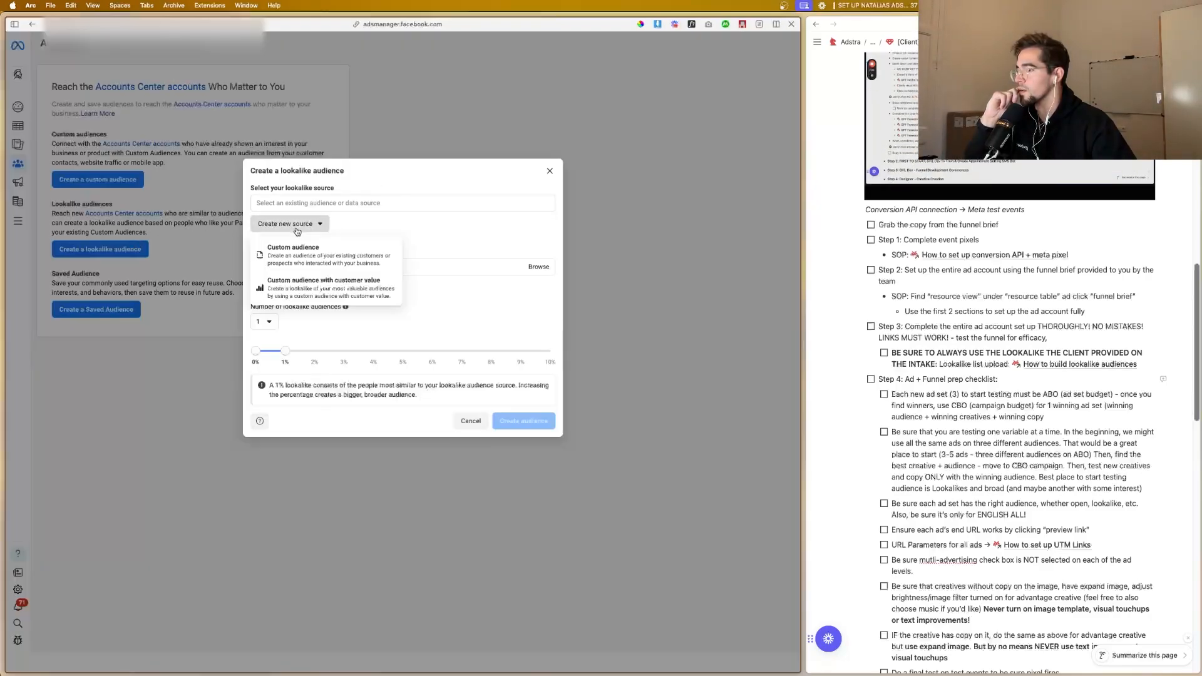
click(301, 249)
Step: Choose Customer list as the custom audience source and proceed to adding the customer list
click(418, 235)
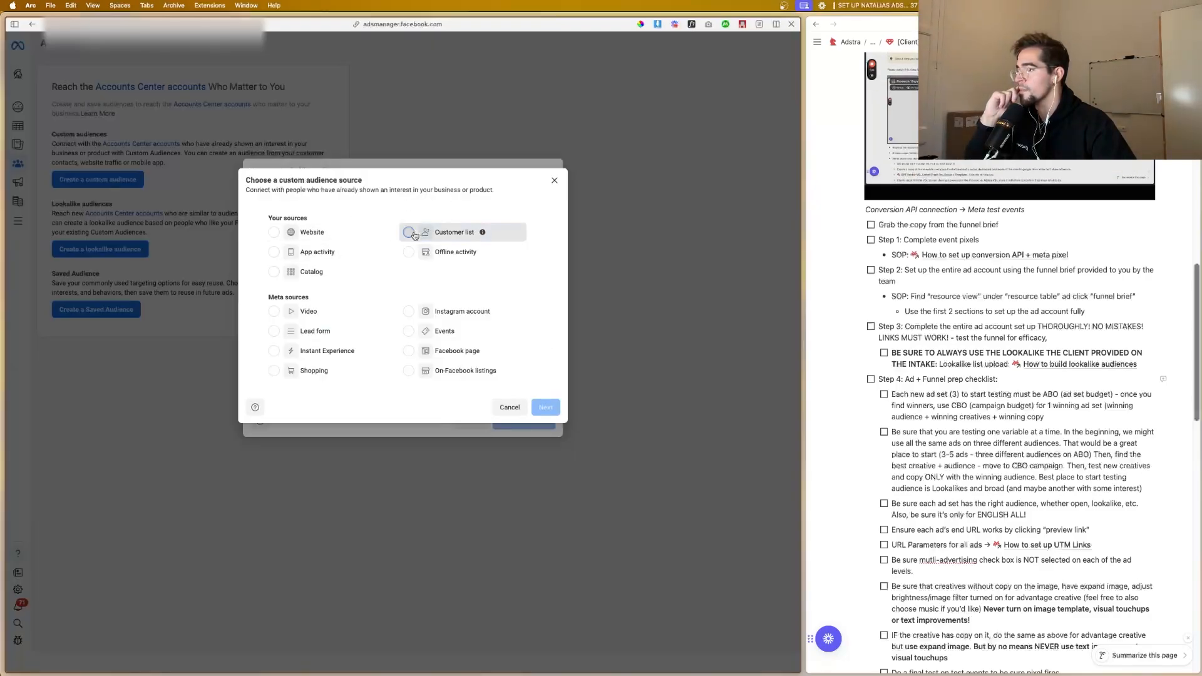
click(544, 407)
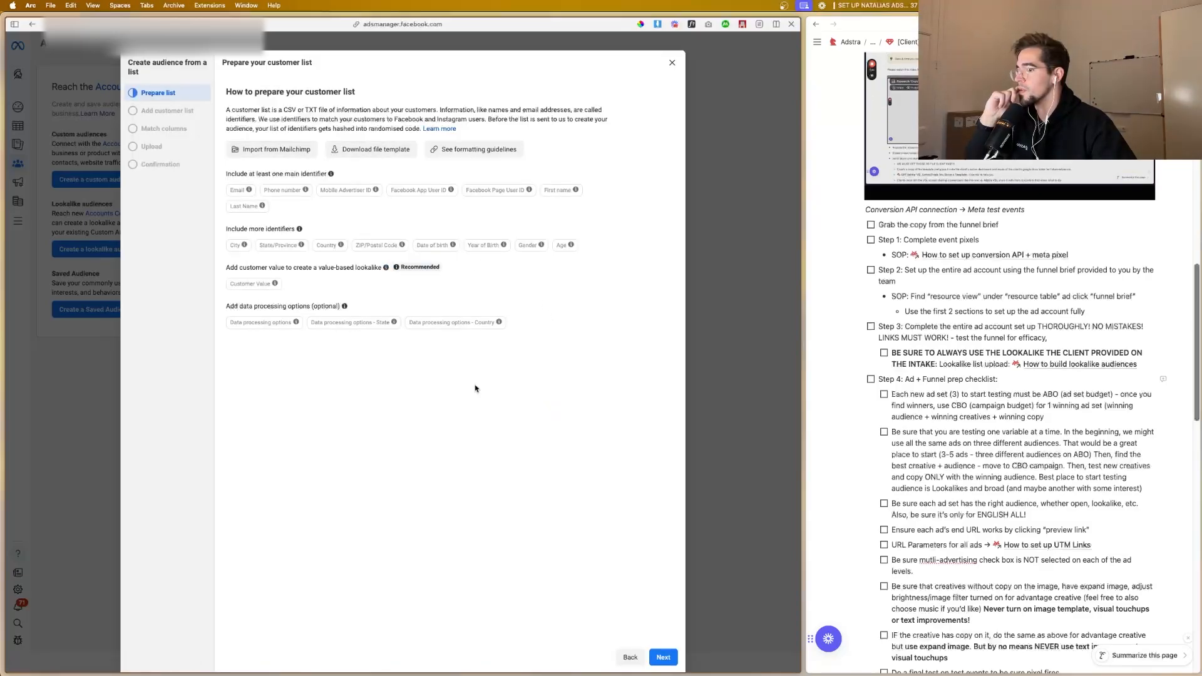
click(663, 658)
Step: Leave the list upload and open the futureedge la list workbook from Finder in Excel
click(471, 244)
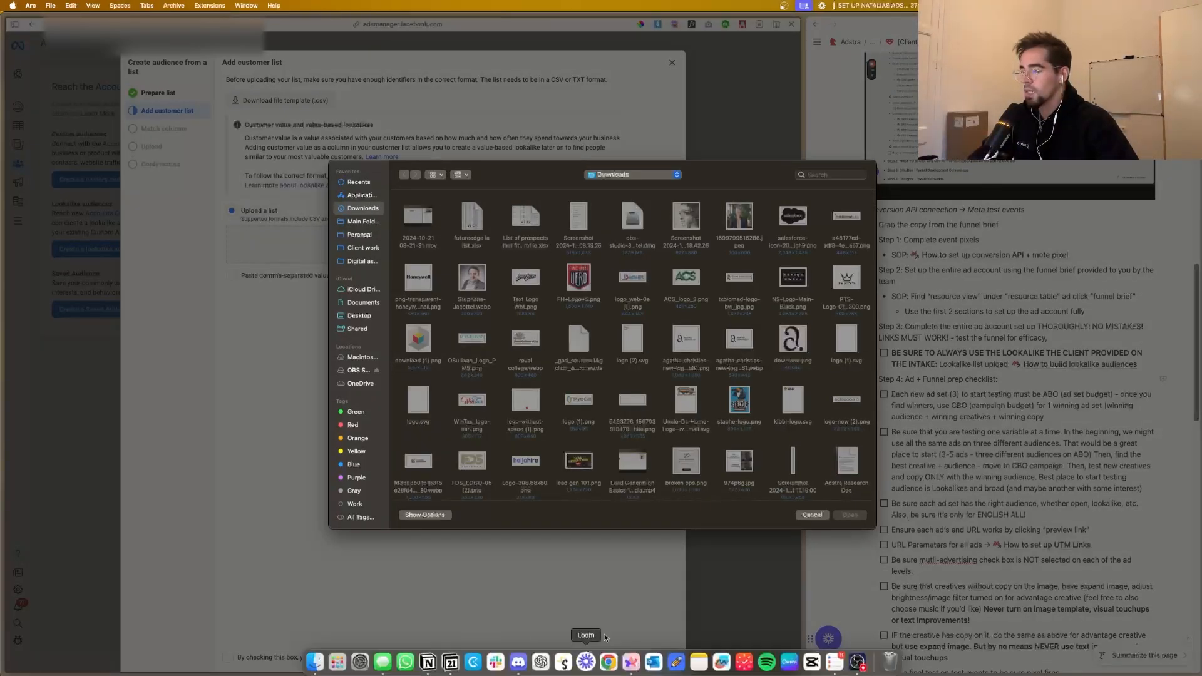
click(812, 515)
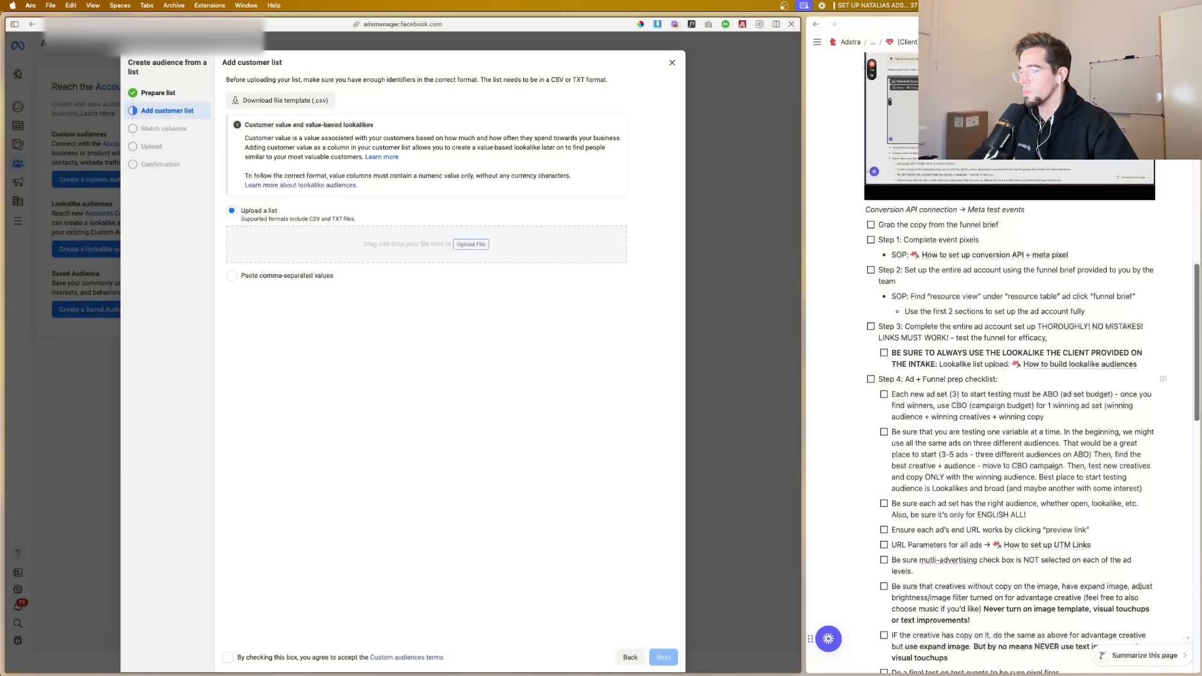
click(318, 667)
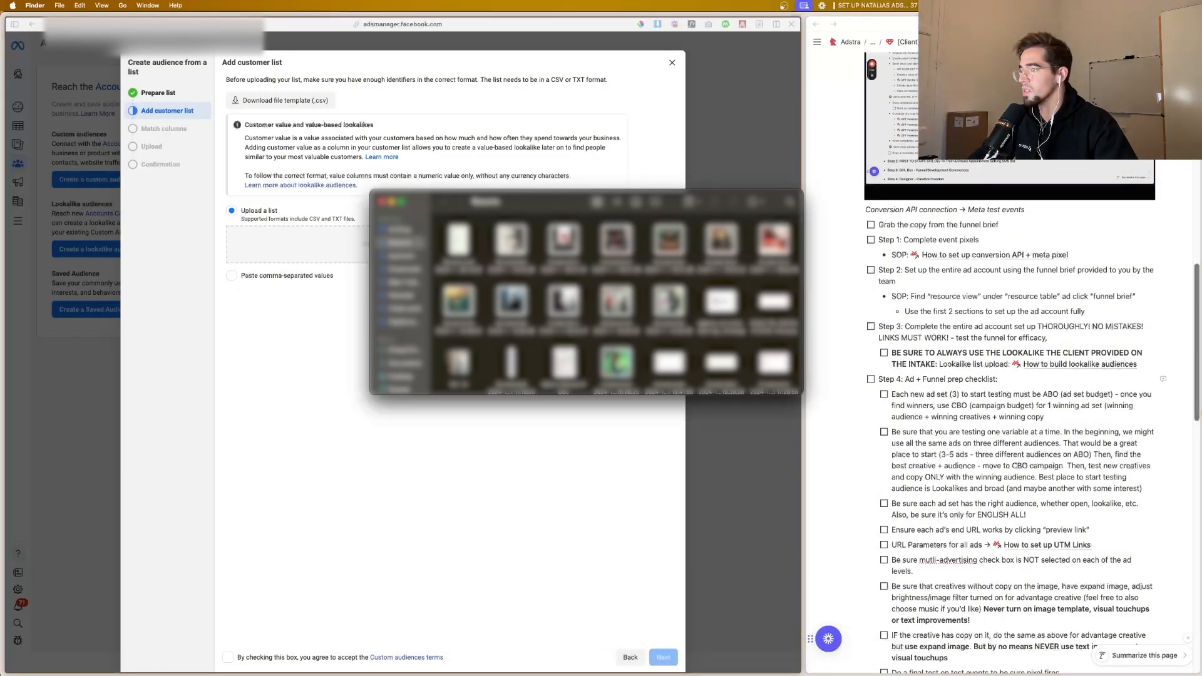
double_click(511, 251)
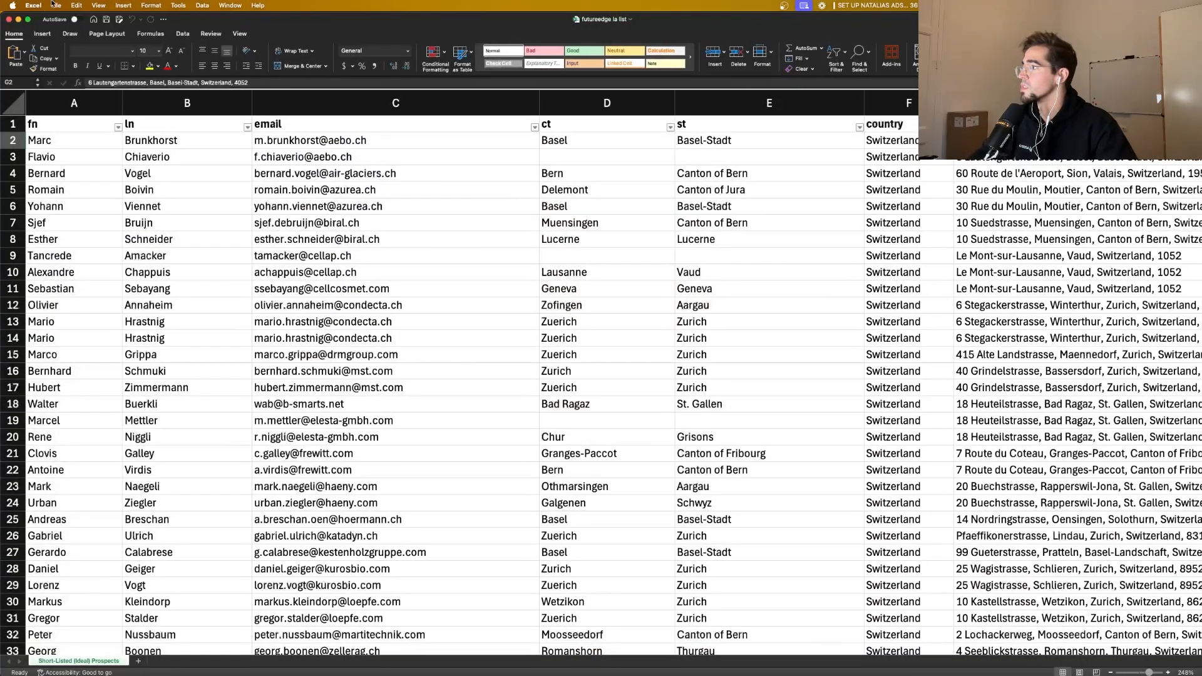
Step: Save futureedge la list to Downloads in CSV UTF-8 (Comma delimited) format and quit Excel
click(55, 5)
click(372, 121)
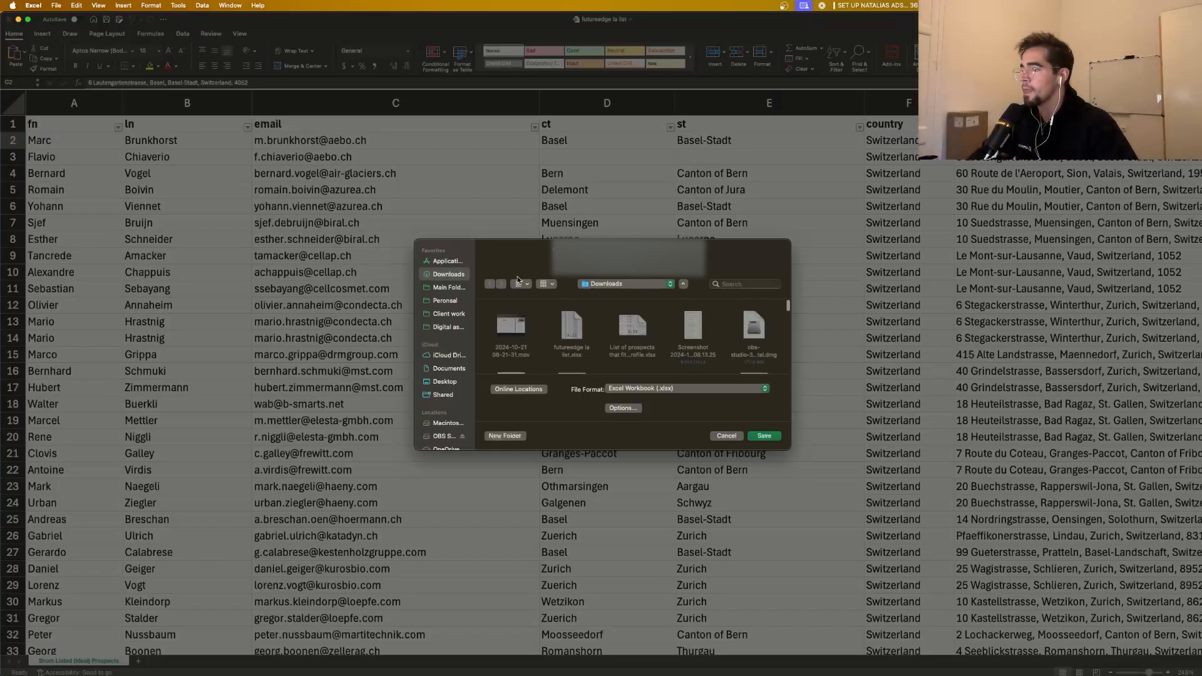
click(673, 389)
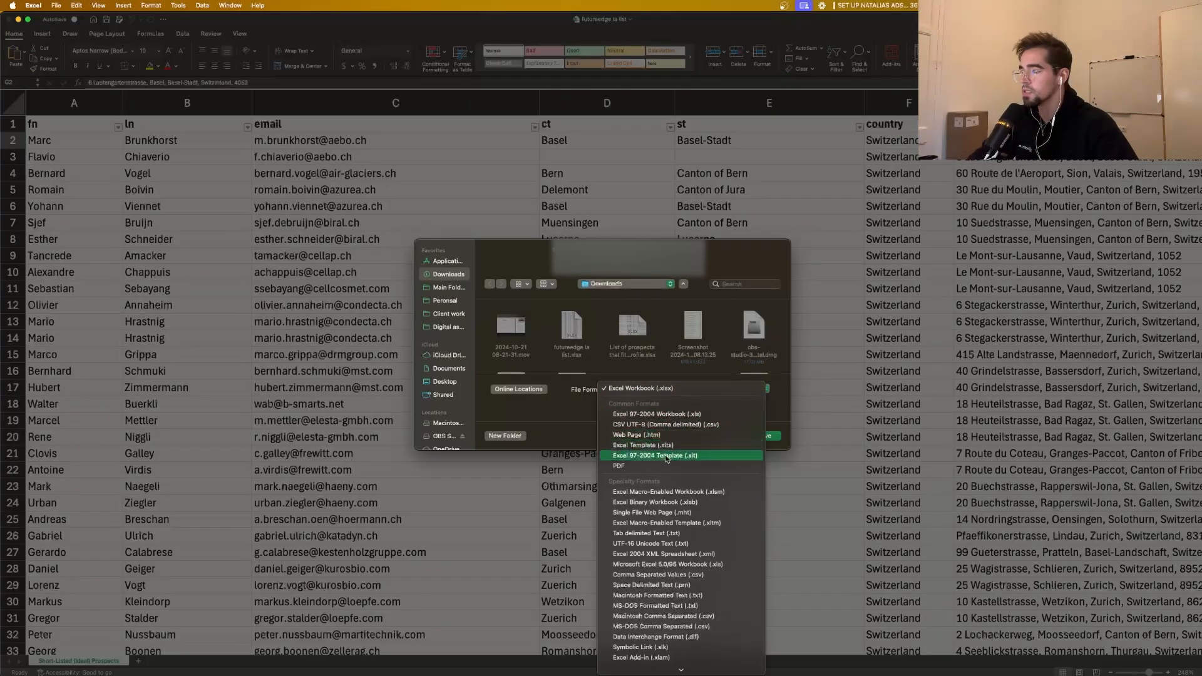
click(666, 425)
click(763, 436)
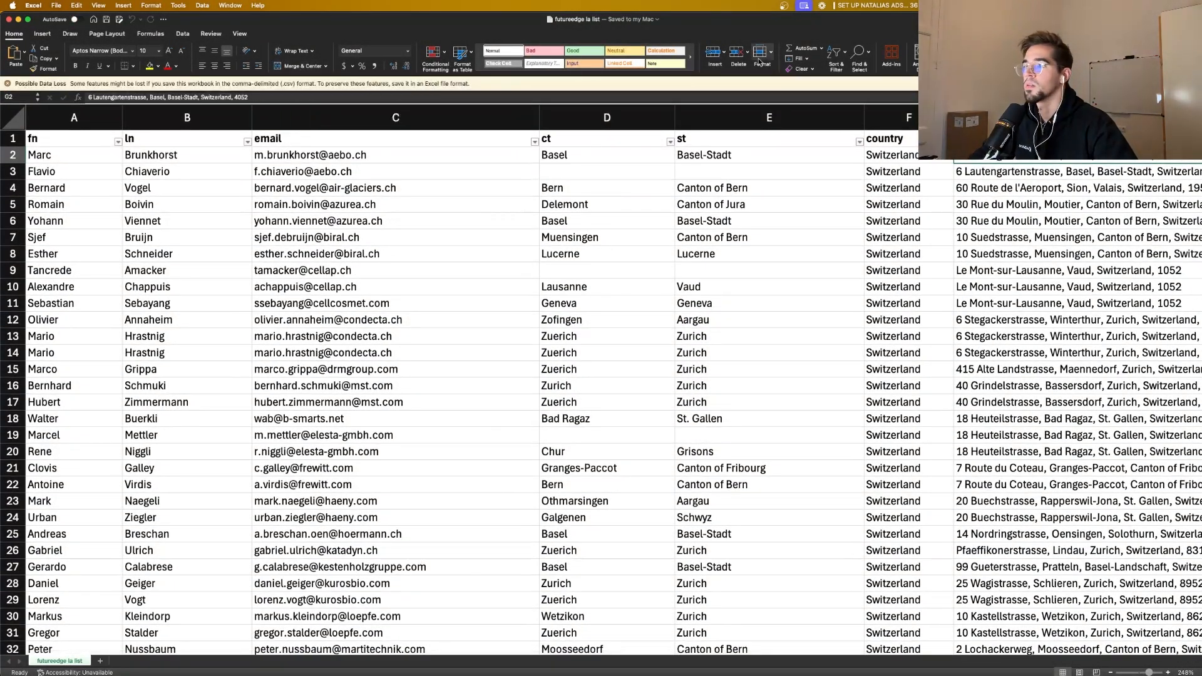
key(super+q)
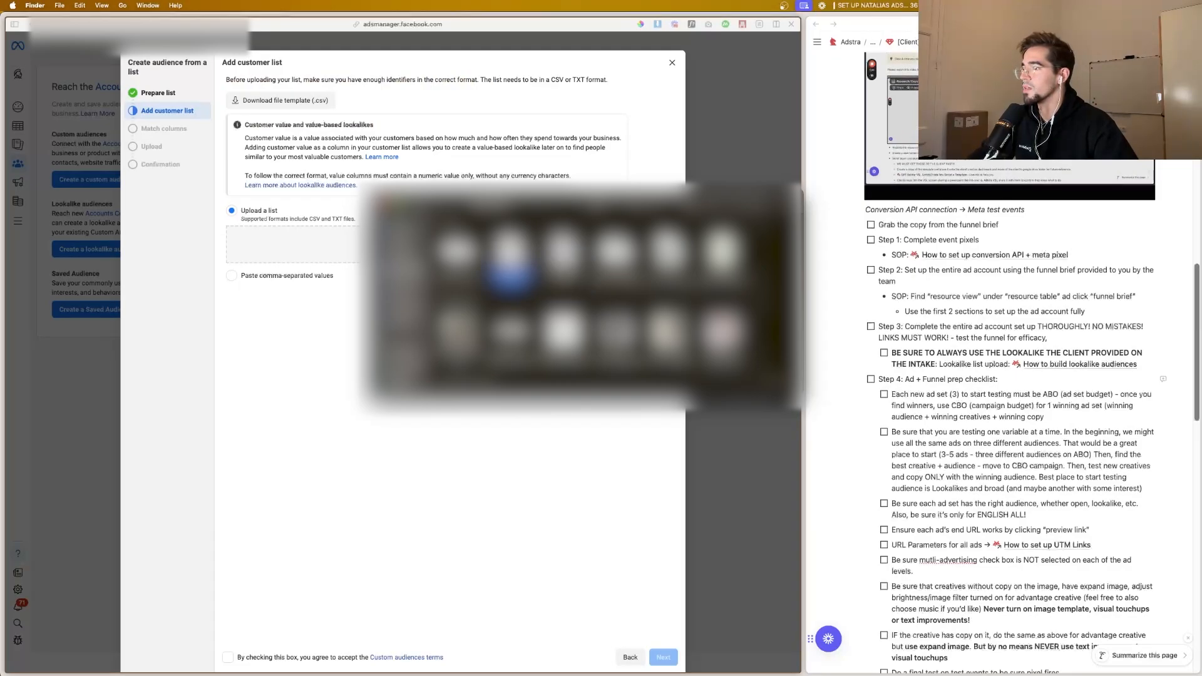
Step: Upload the futureedge la list CSV as a customer list without customer value, accept the custom audiences terms, and import it with the matched columns
click(470, 245)
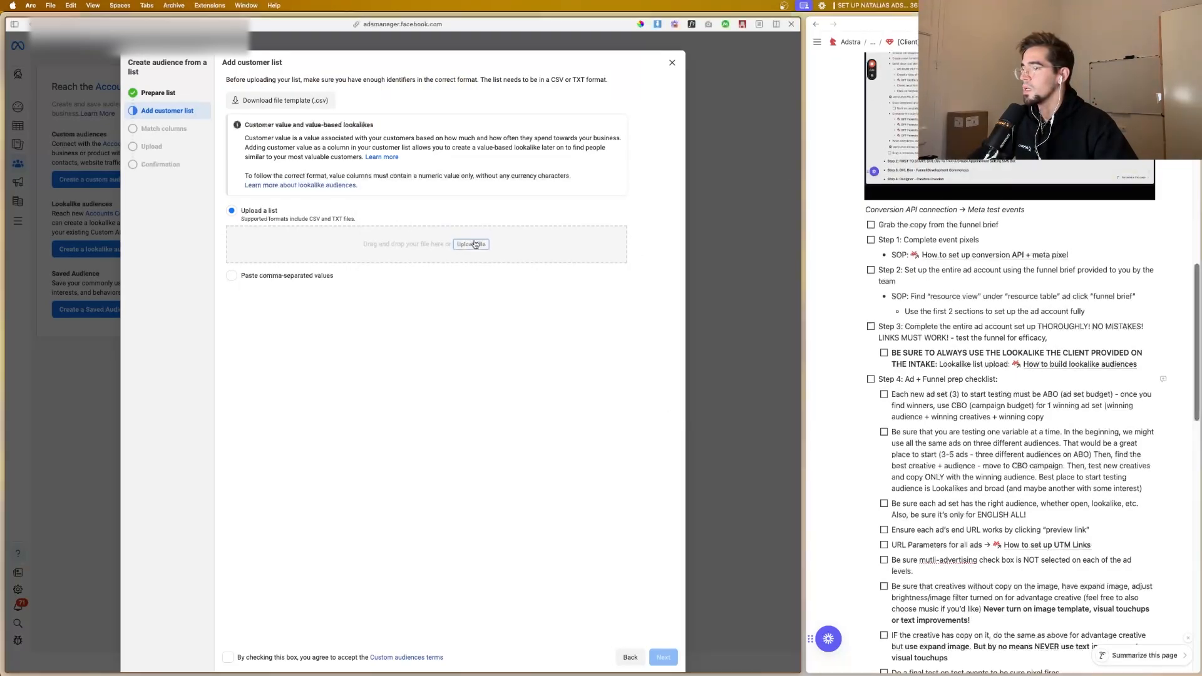
click(470, 244)
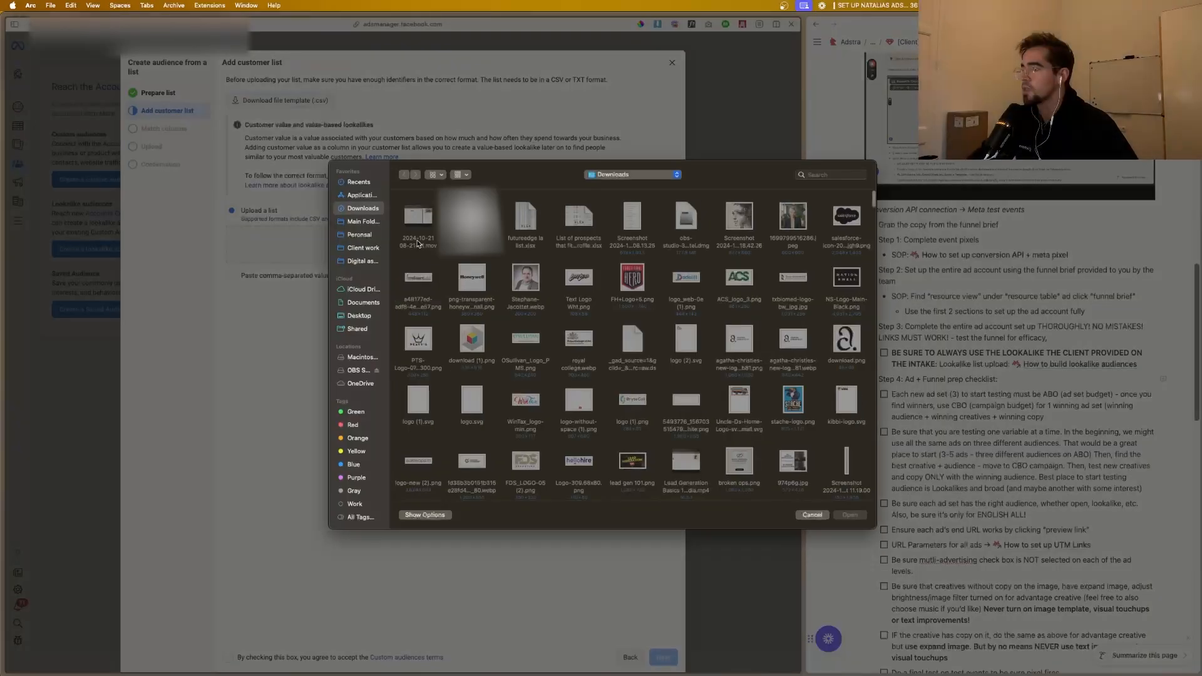
click(841, 513)
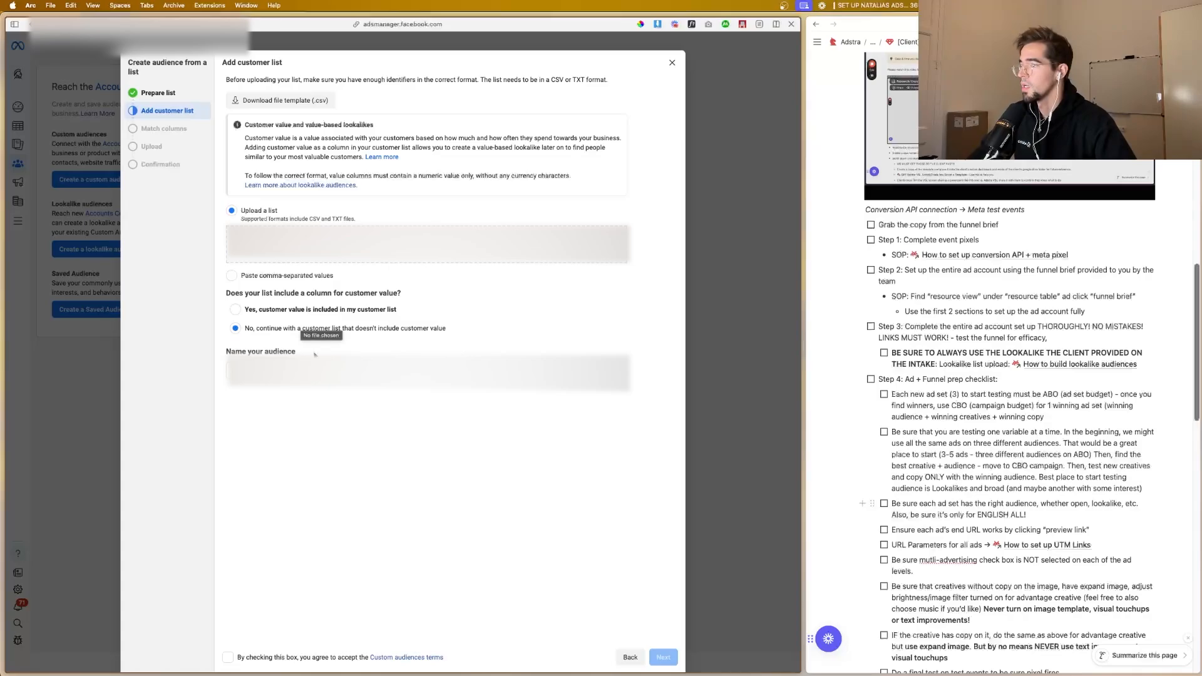
click(348, 657)
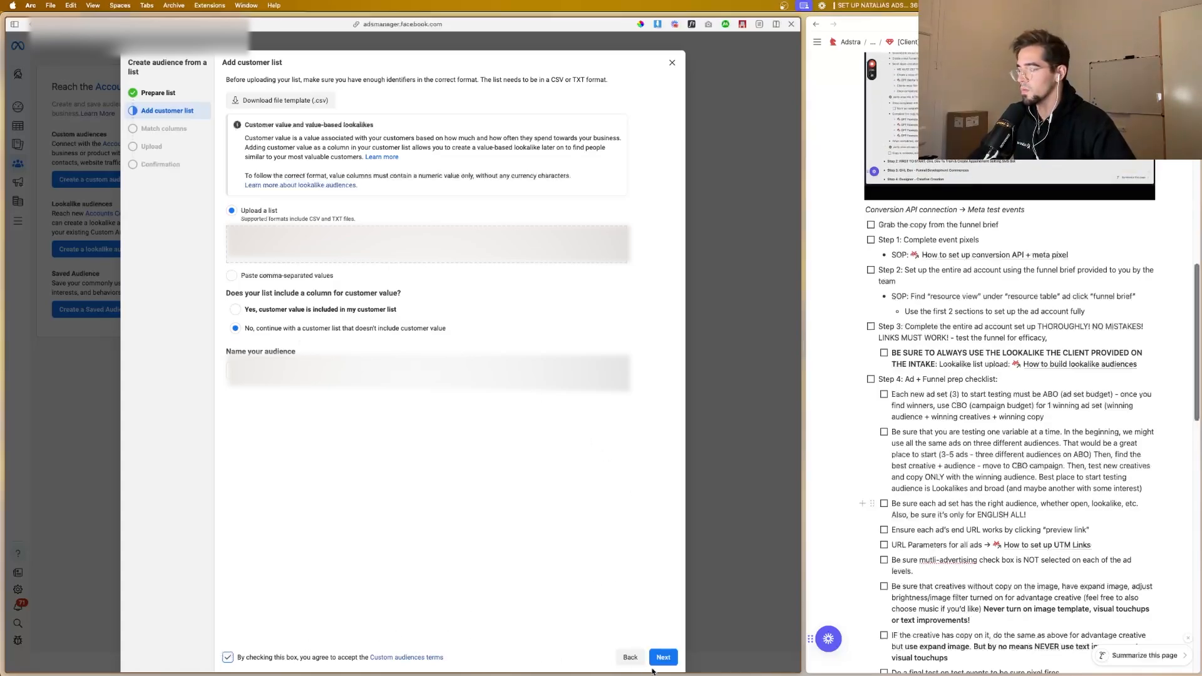
click(663, 658)
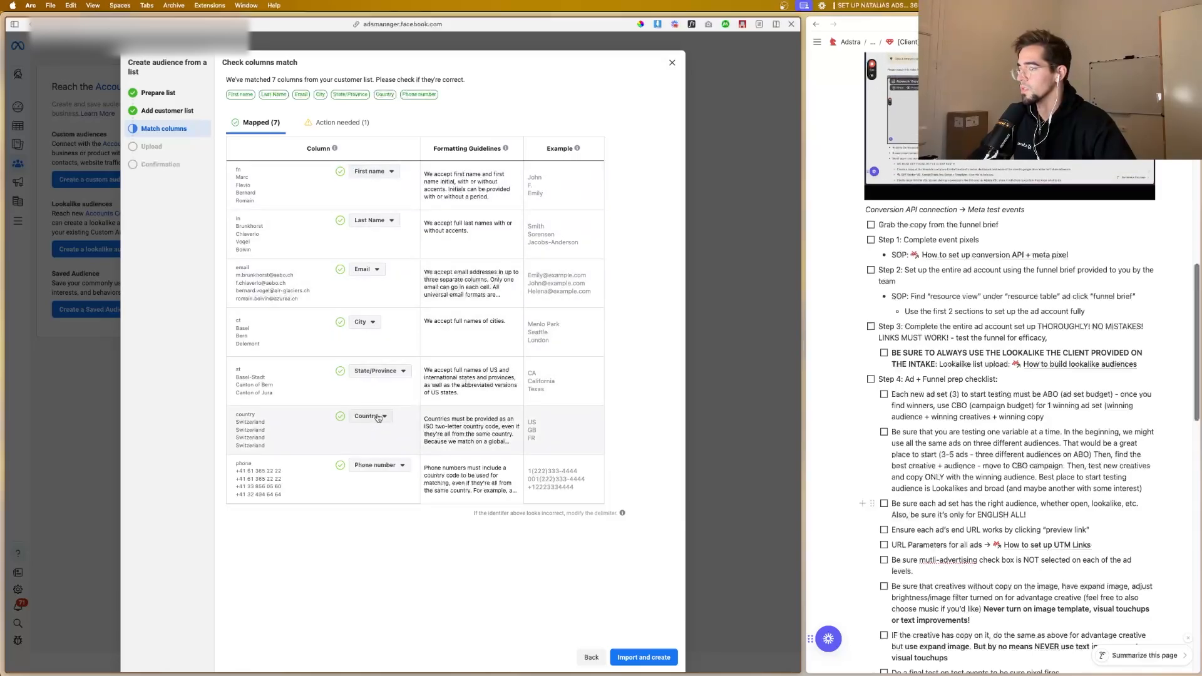
click(645, 657)
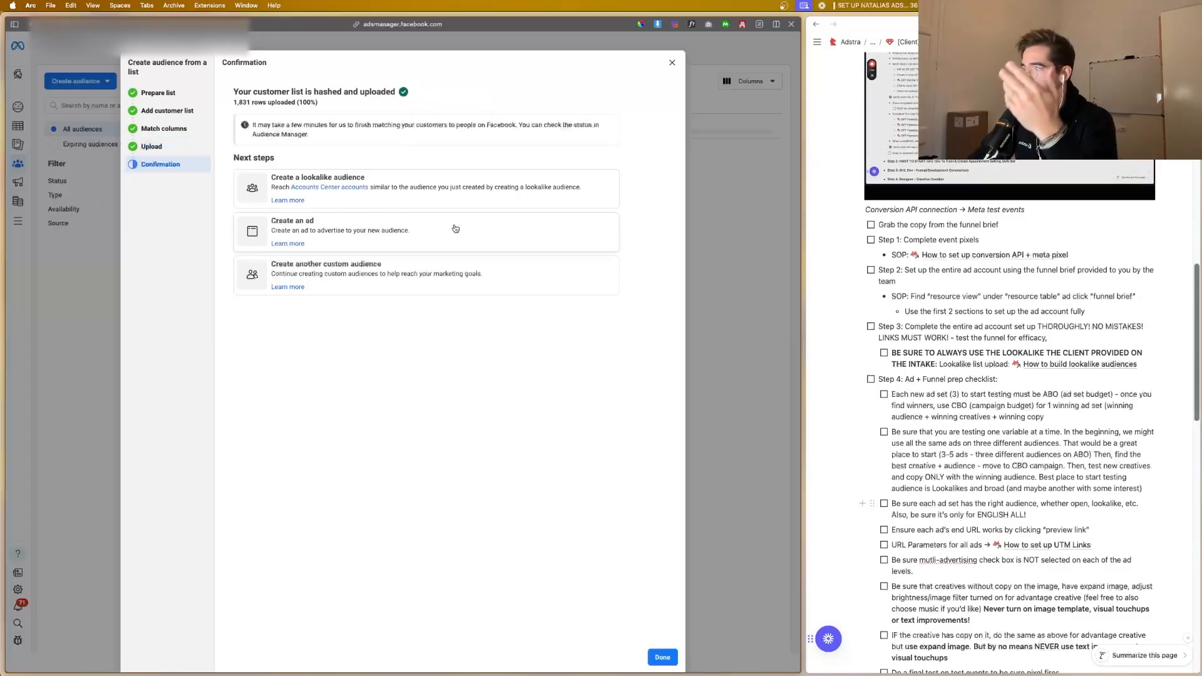
Step: Start a lookalike audience with futureedge la list.csv as its source and Switzerland as its audience location
click(420, 199)
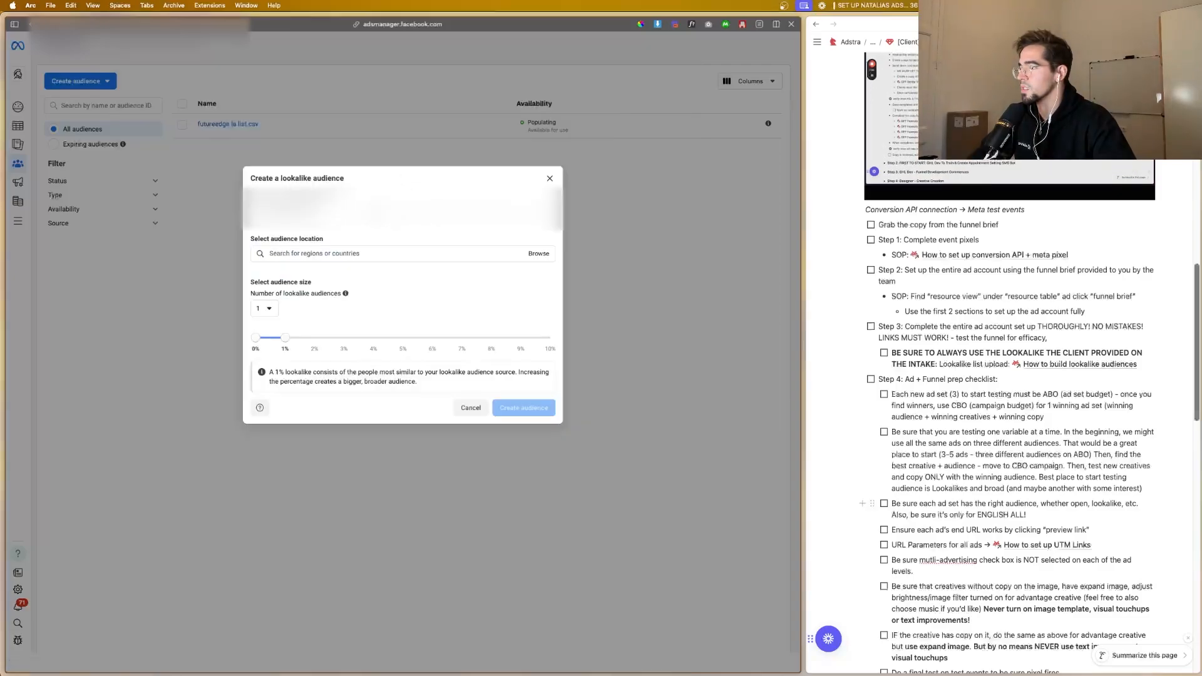
click(212, 209)
click(376, 214)
click(375, 214)
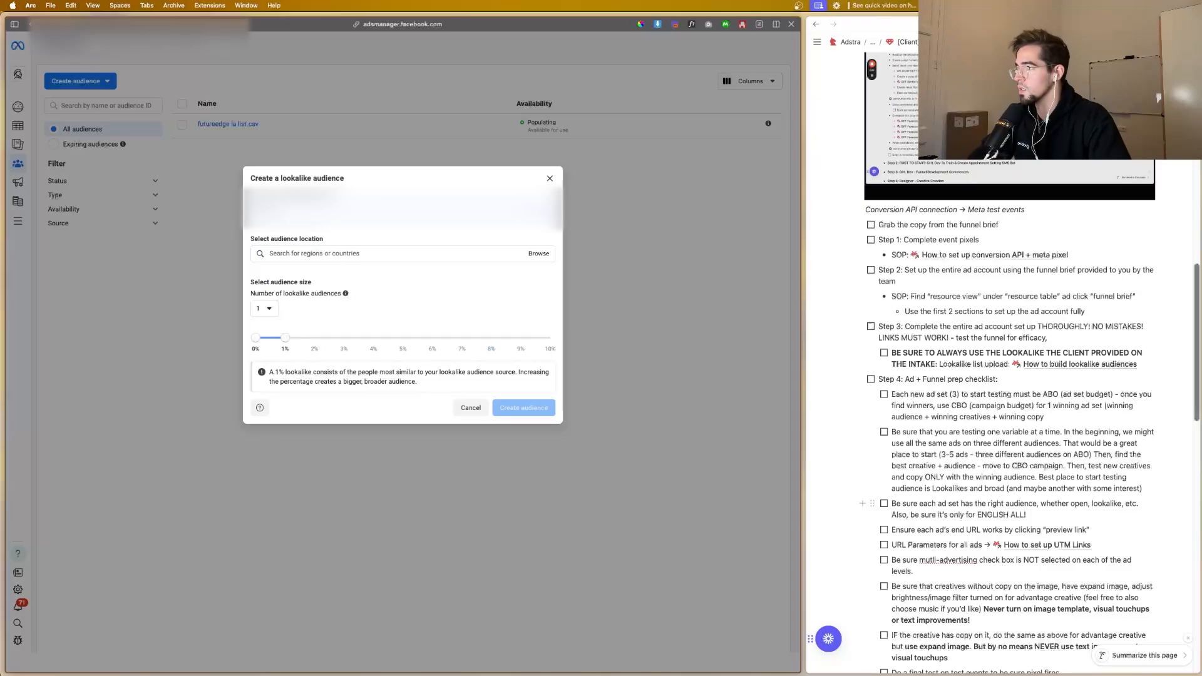
click(376, 214)
click(375, 214)
click(376, 215)
click(376, 214)
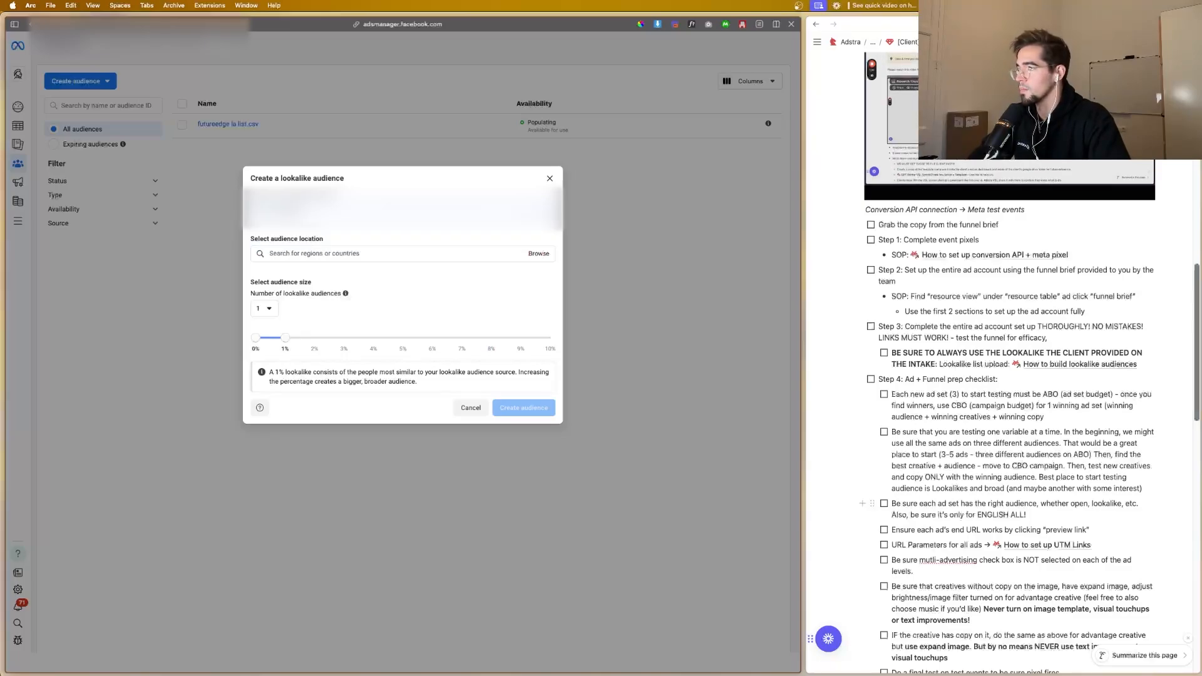
click(375, 214)
click(326, 215)
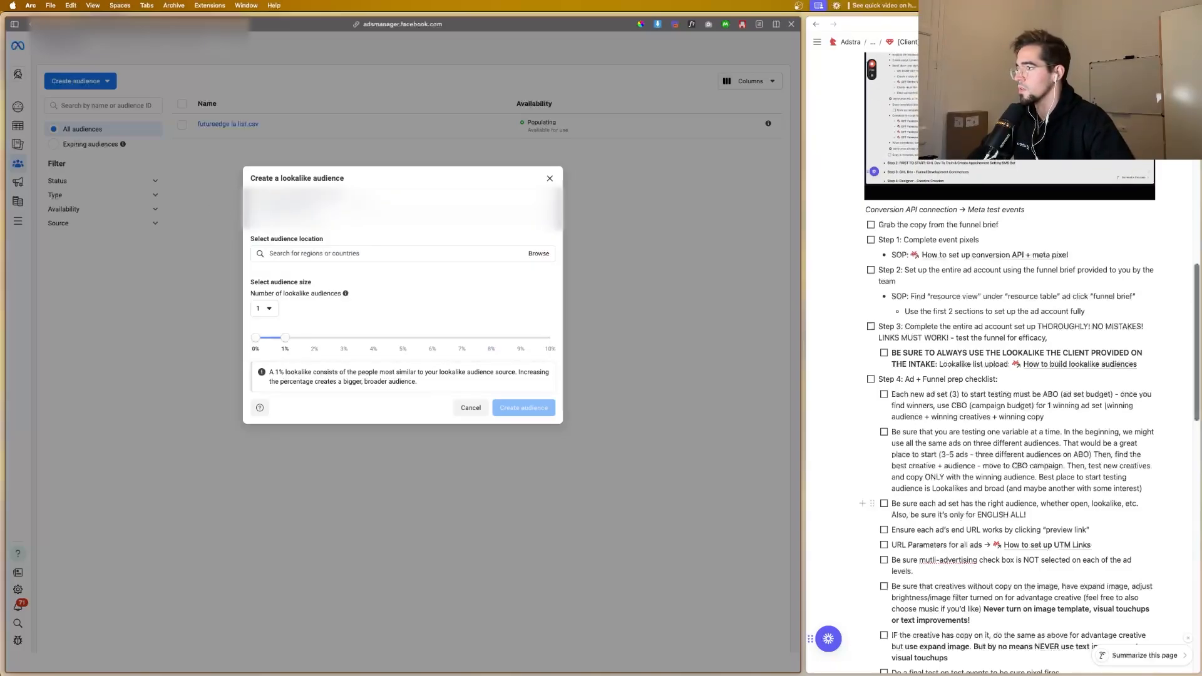
click(325, 215)
click(332, 187)
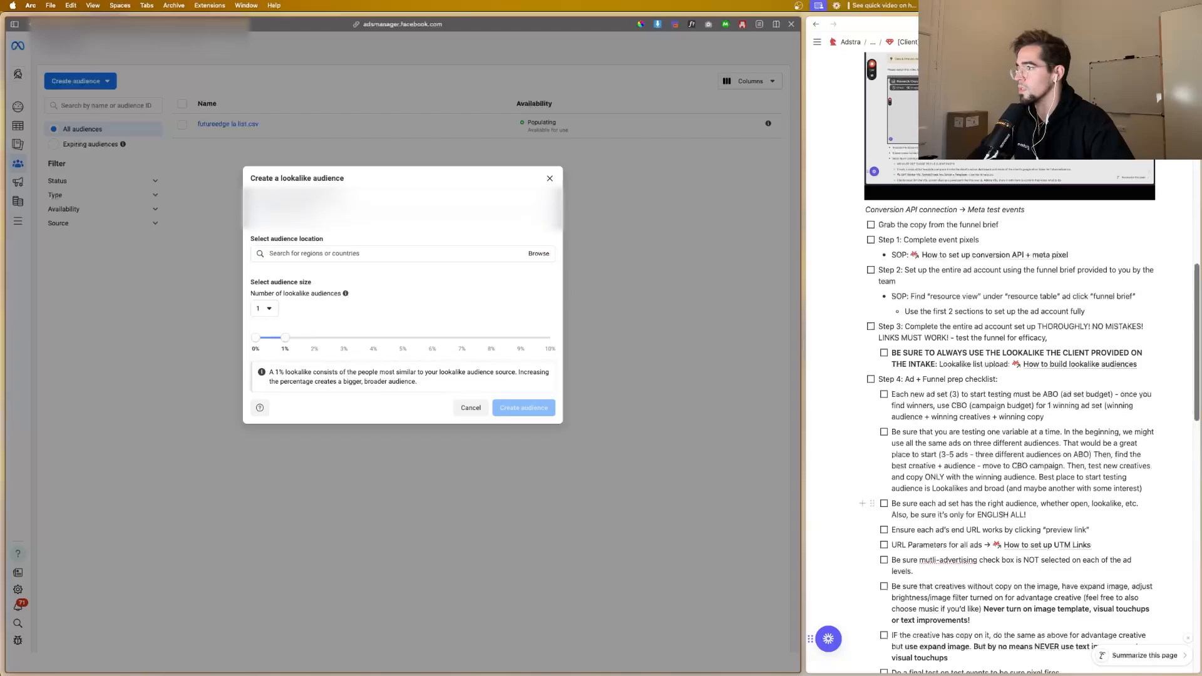
click(327, 213)
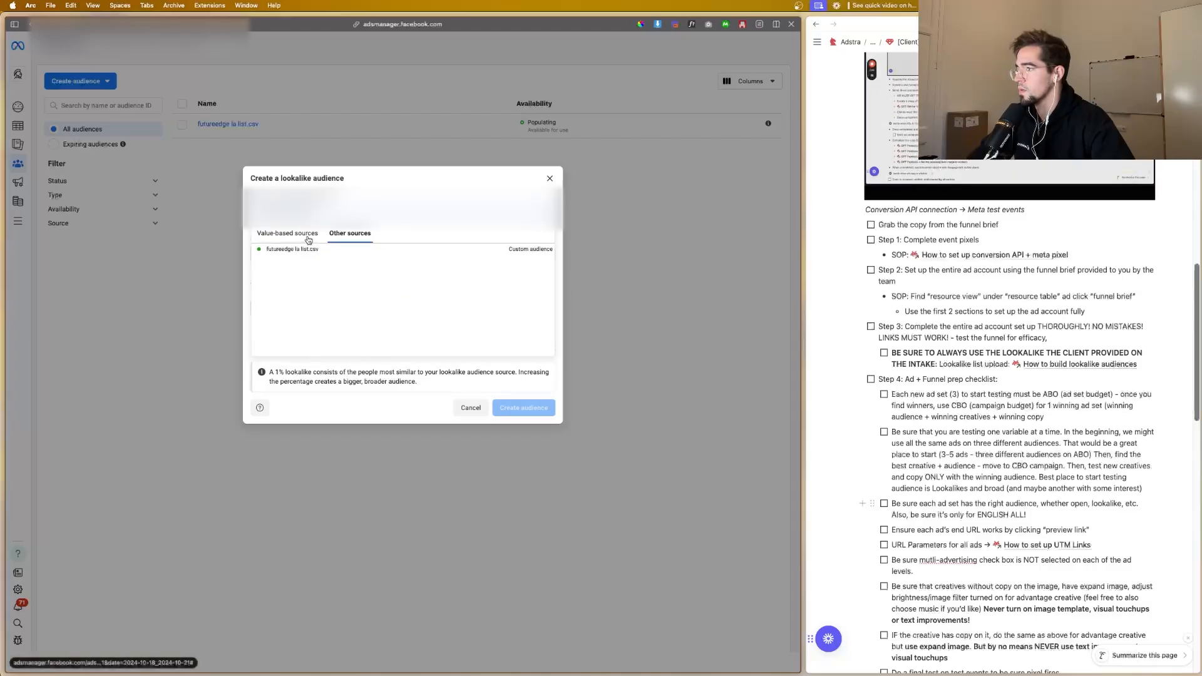
click(340, 250)
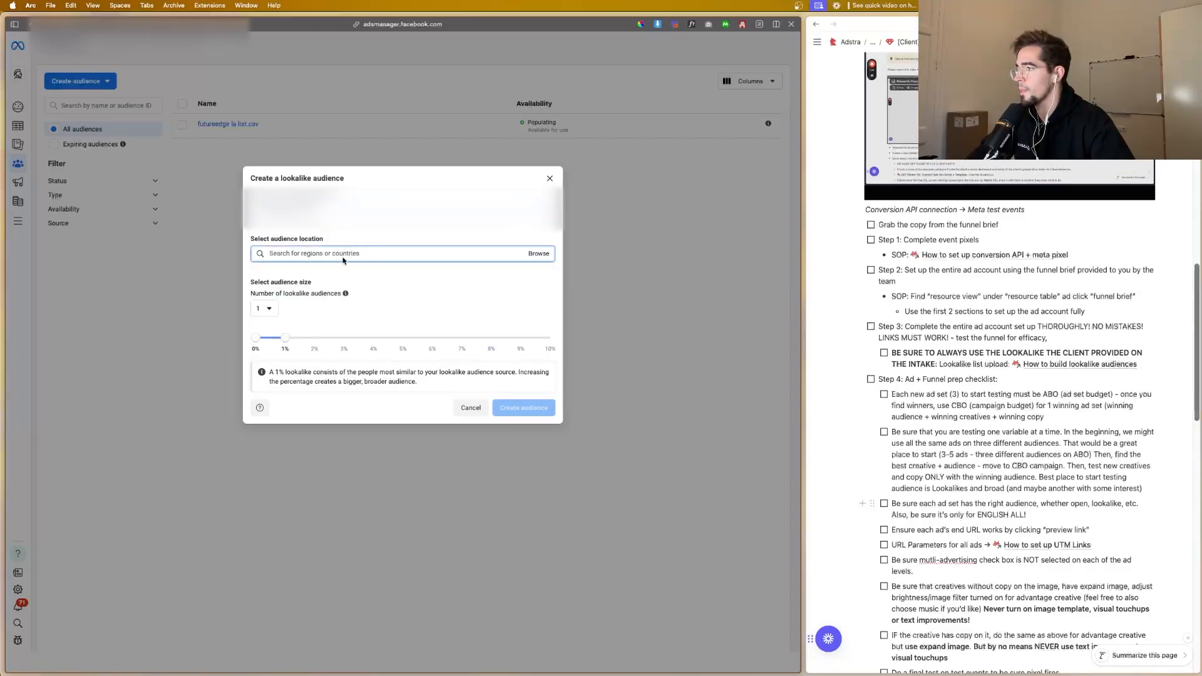
text(switz)
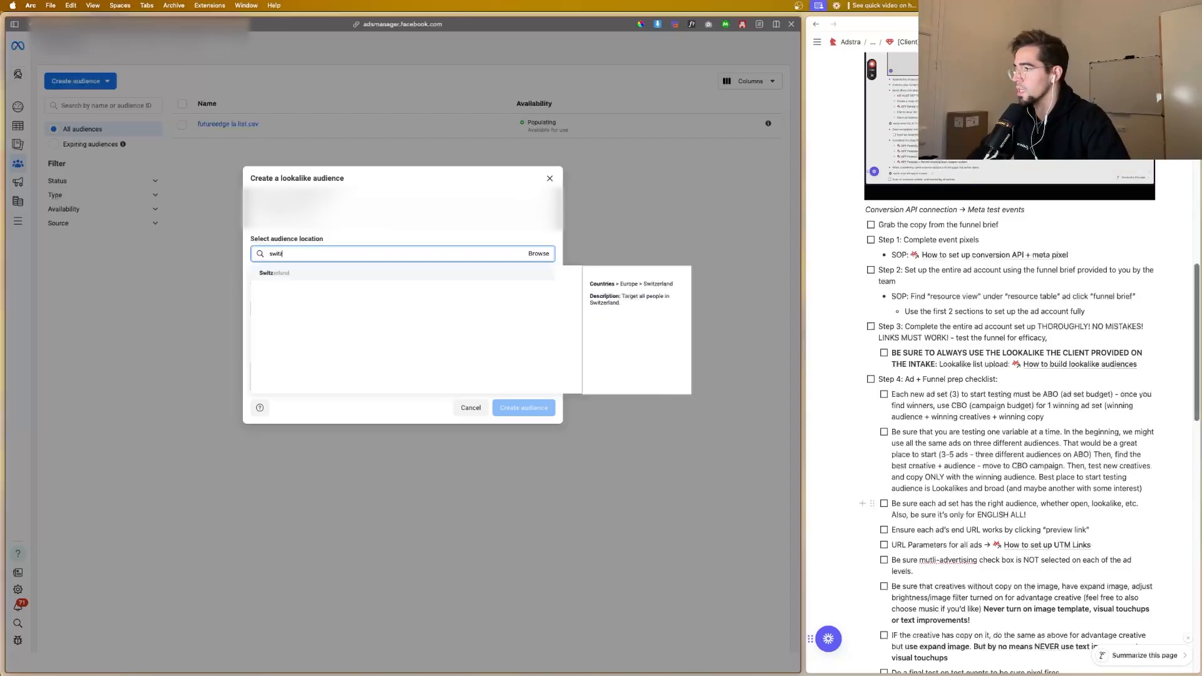
click(337, 277)
Step: Try to find Europe among the audience locations by searching for "europe", and clear the search
text(e)
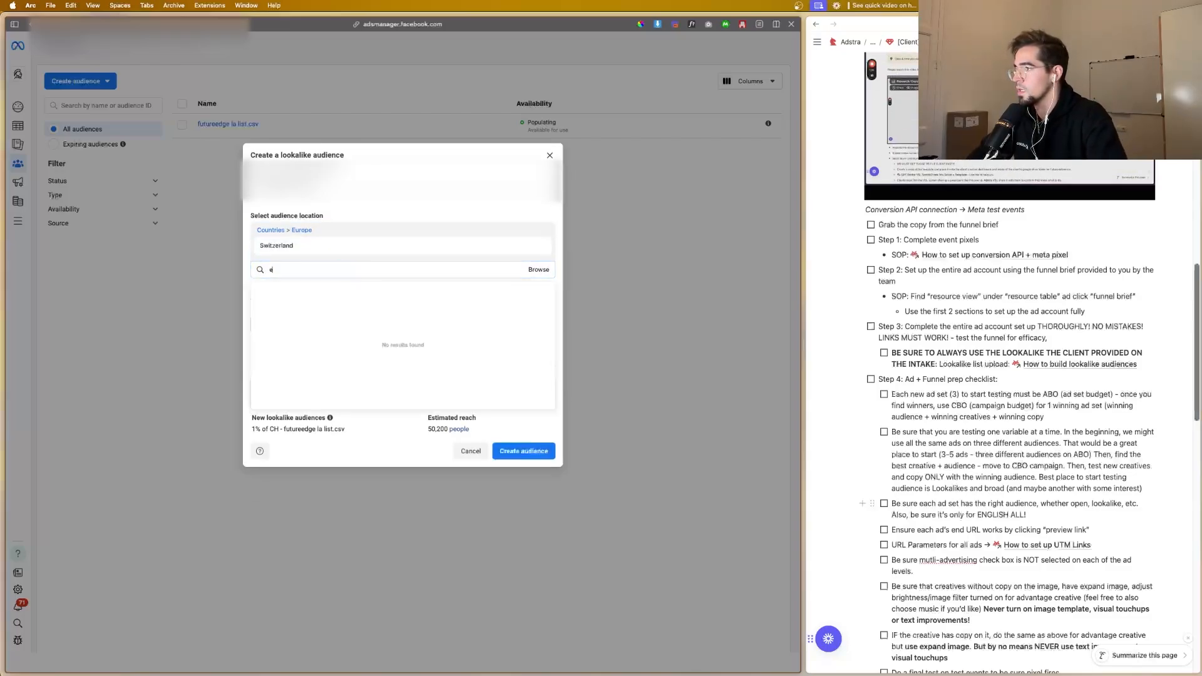
text(urop)
key(BackSpace)
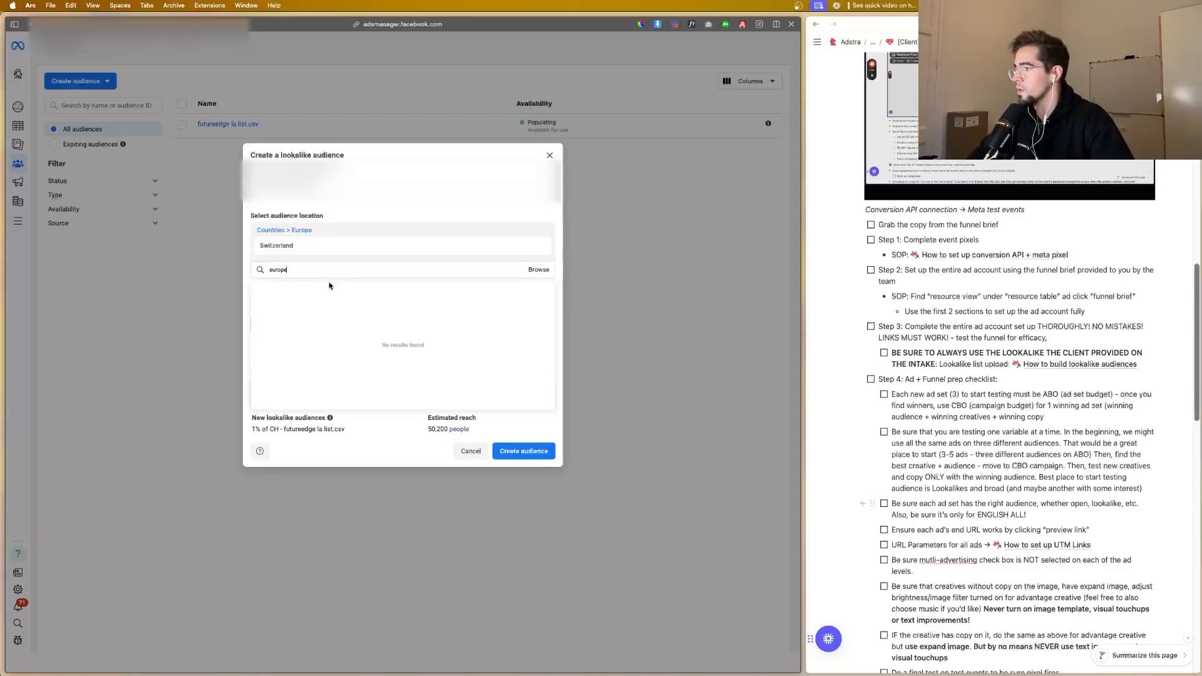
key(BackSpace)
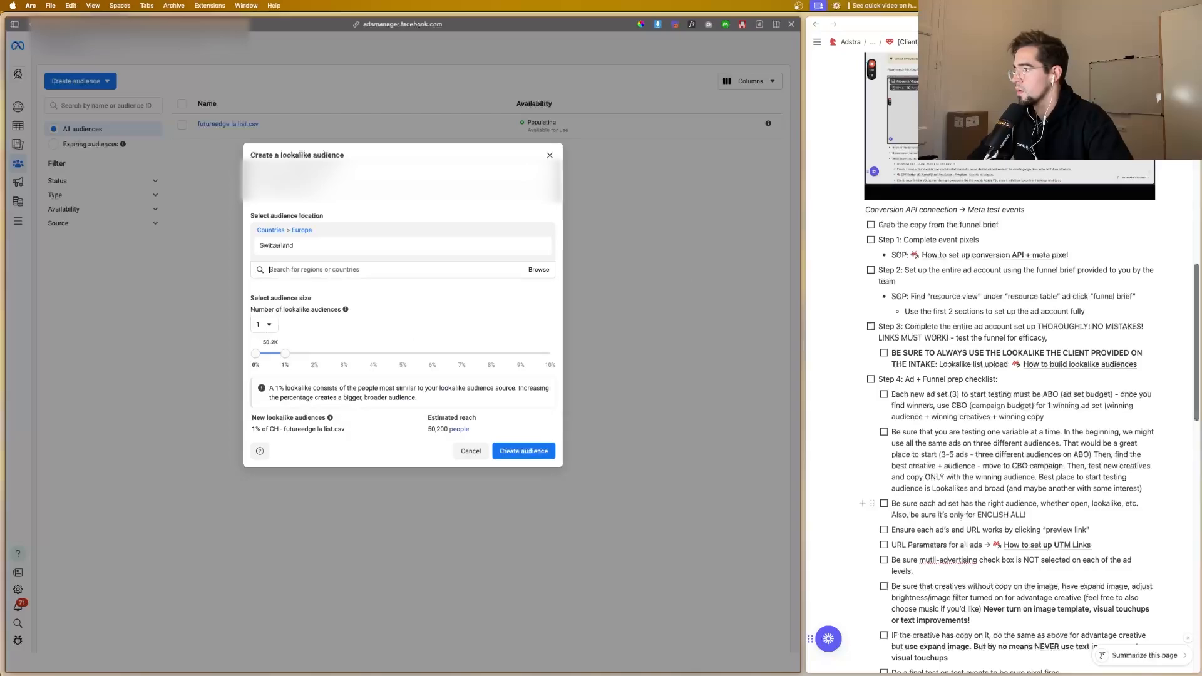
text(e)
key(BackSpace)
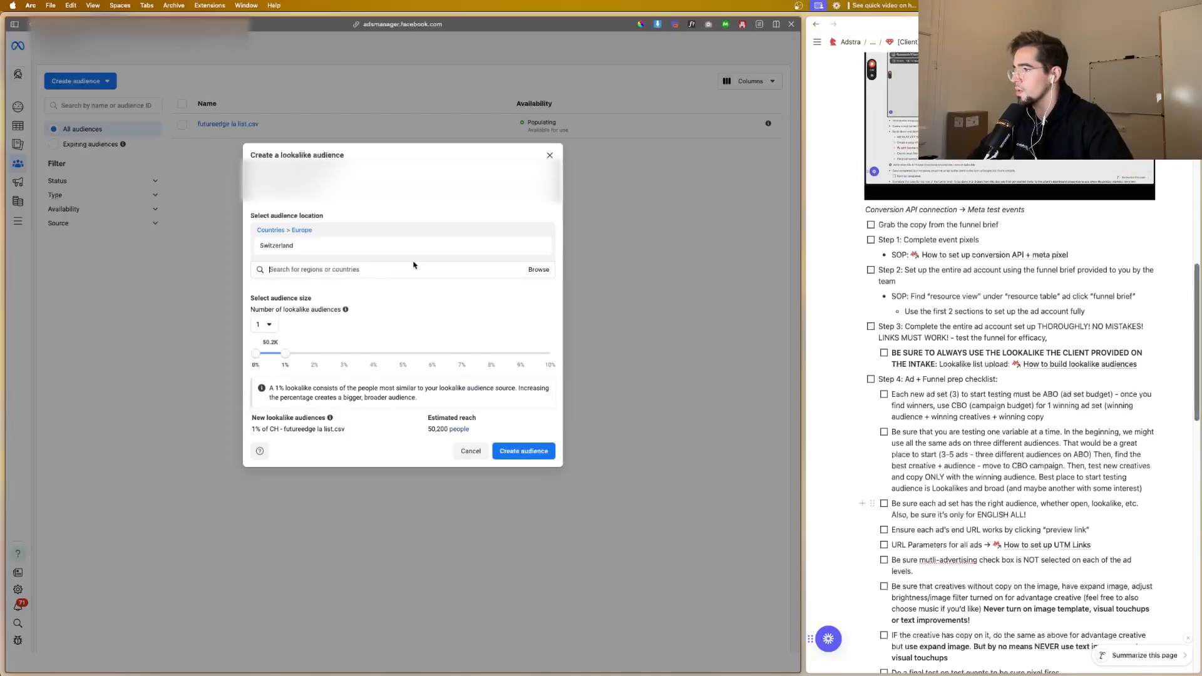
Step: Browse the location regions and add all Euro area countries to the lookalike audience's location
click(538, 270)
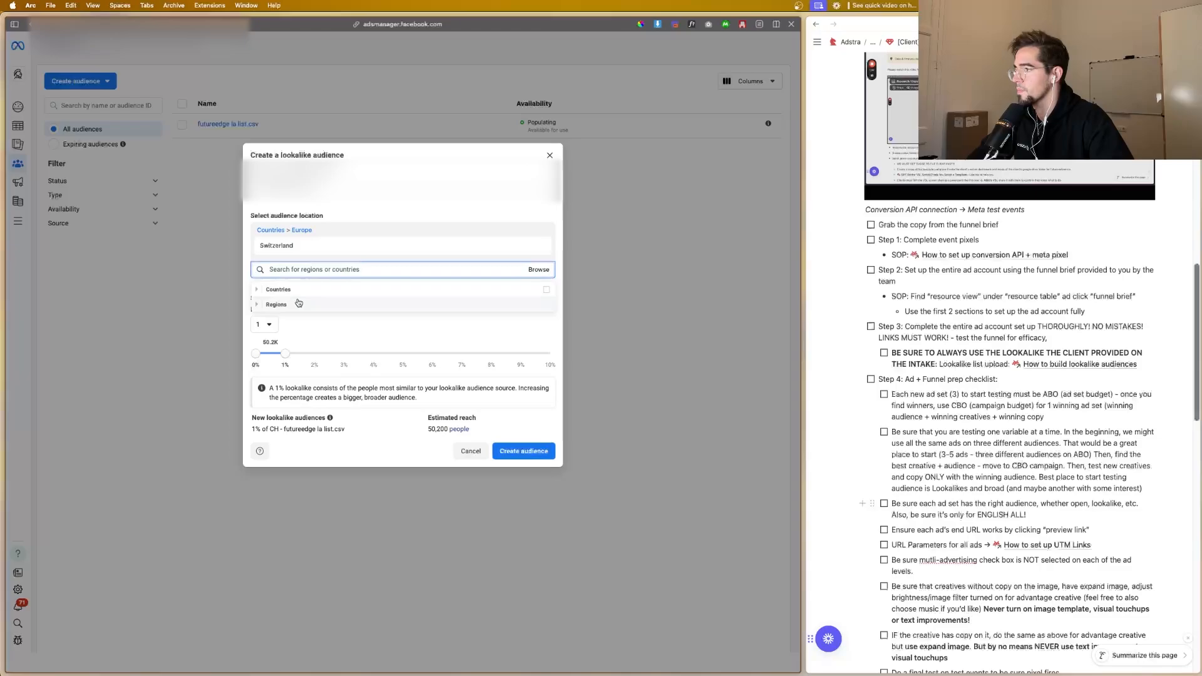
click(278, 305)
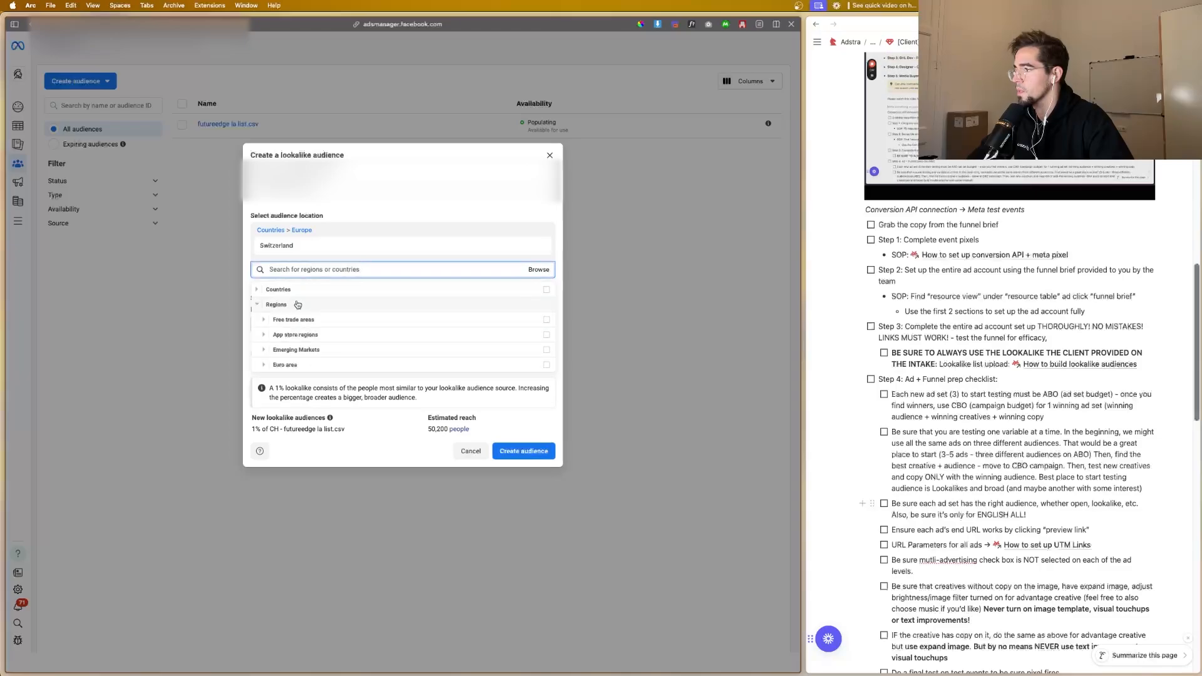
click(294, 365)
scroll(313, 336, down, 2)
scroll(313, 336, down, 2)
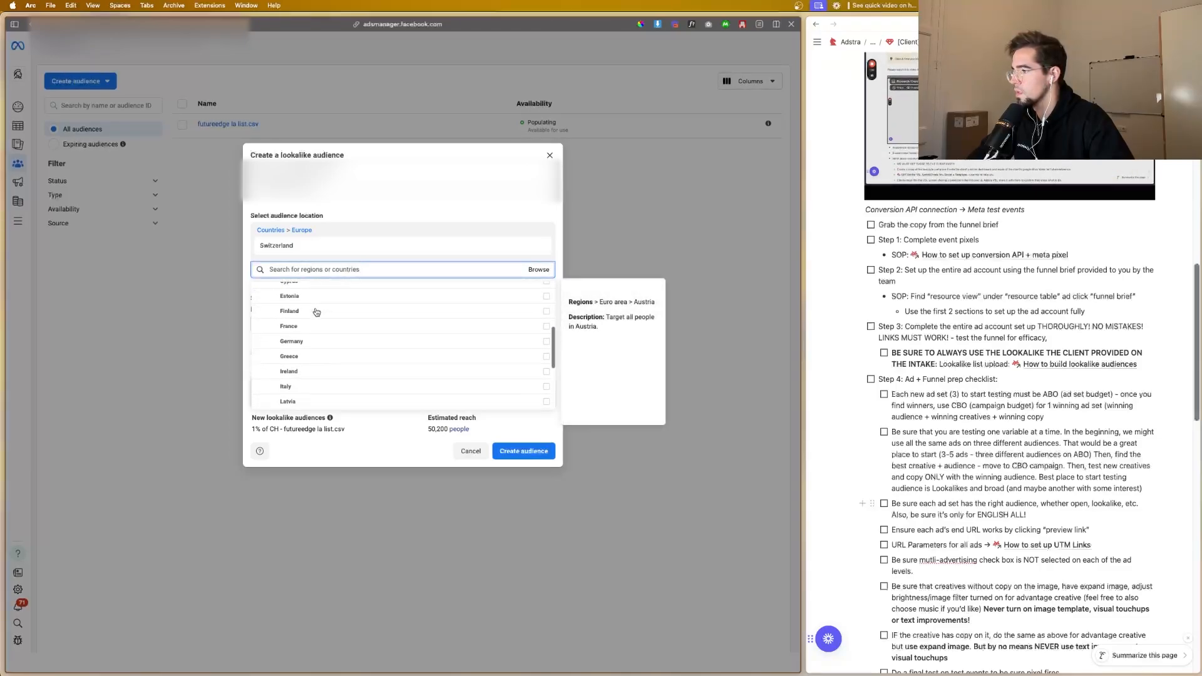
scroll(316, 312, up, 3)
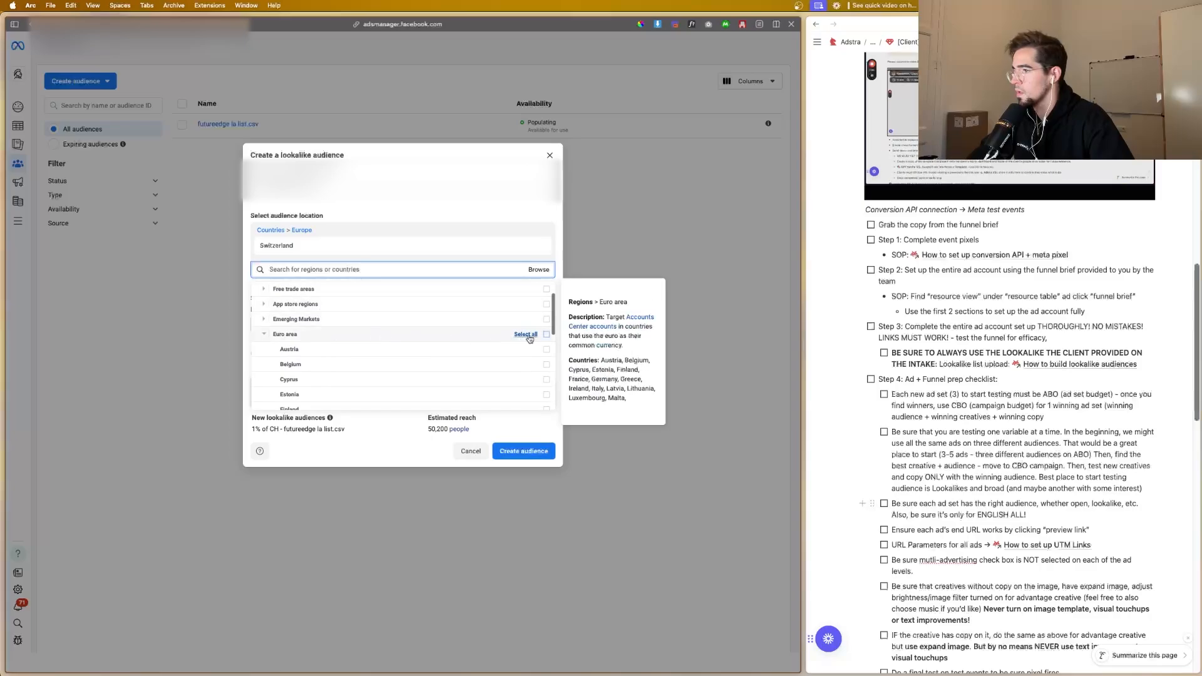
click(542, 337)
Step: Examine the Euro area and Emerging Markets country lists and the locations selected for the lookalike audience
scroll(376, 345, down, 5)
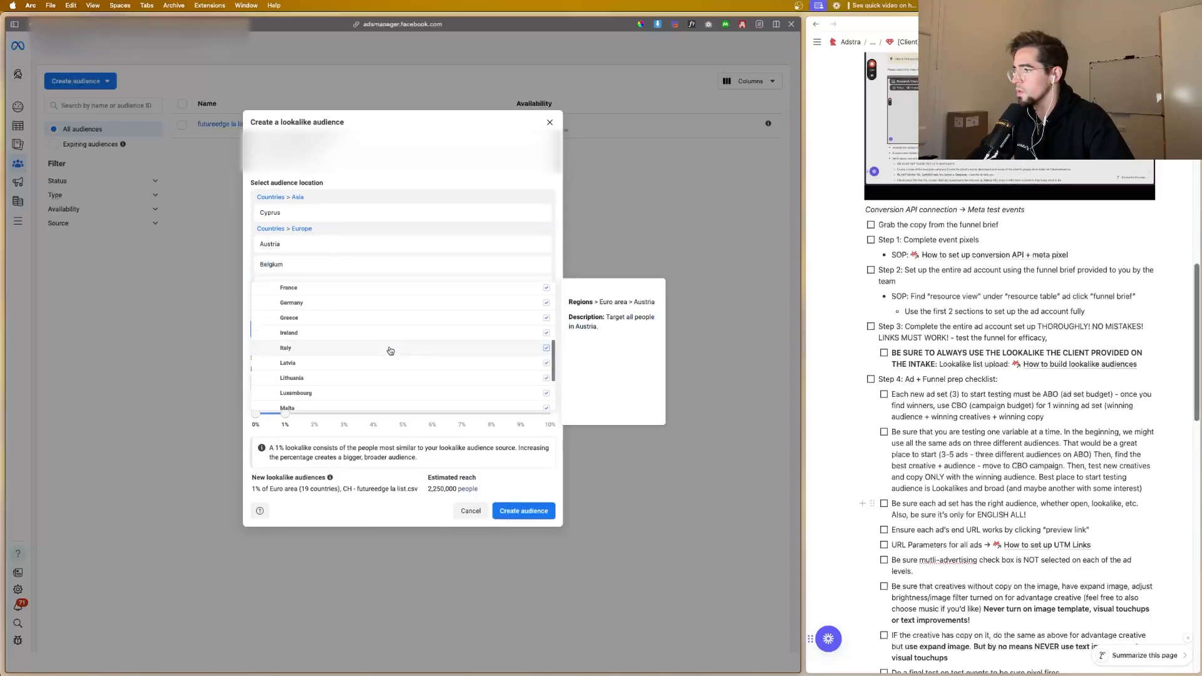
scroll(351, 332, up, 5)
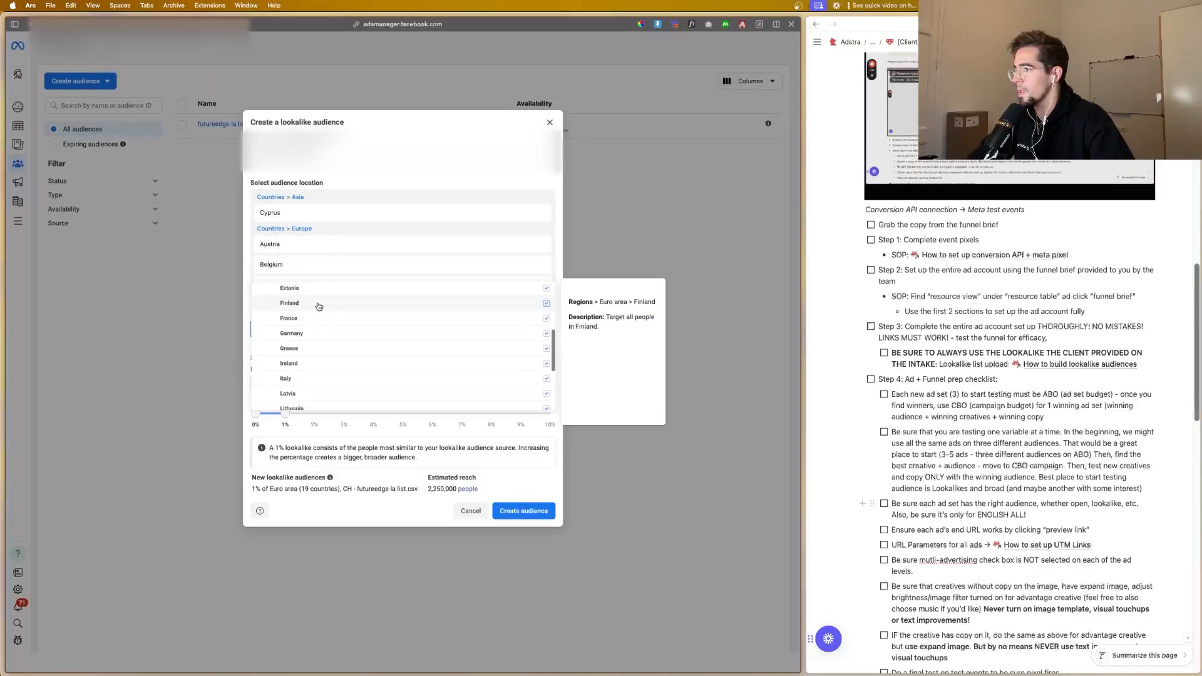
scroll(318, 307, up, 1)
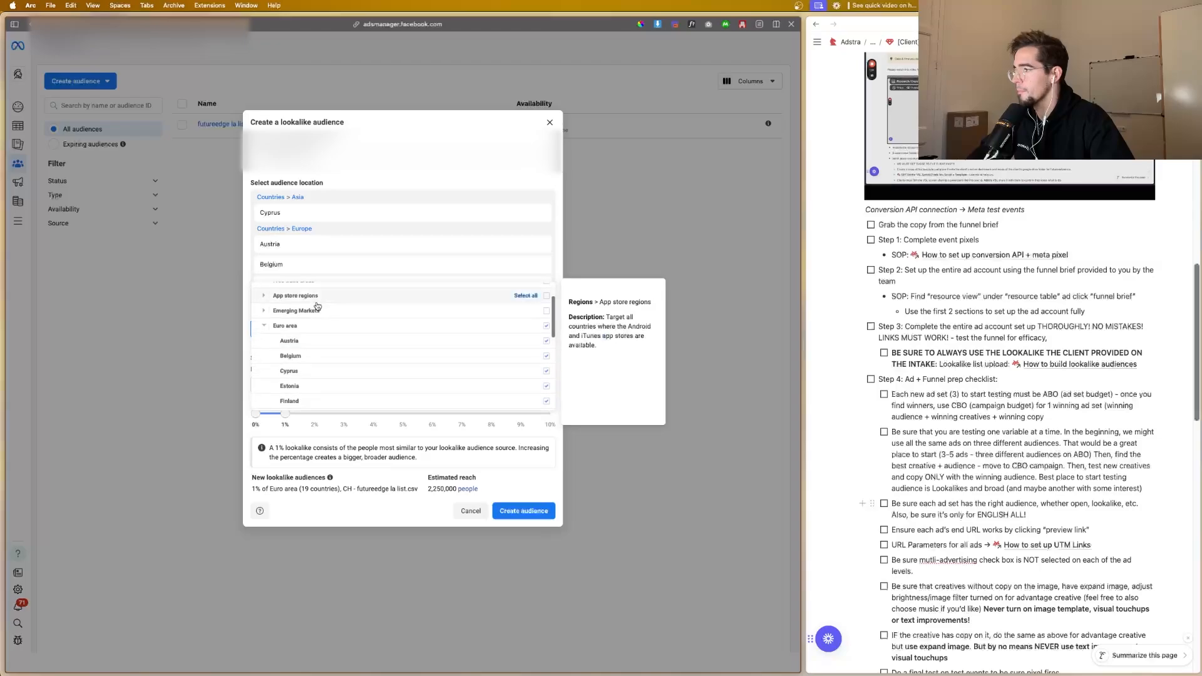
click(265, 326)
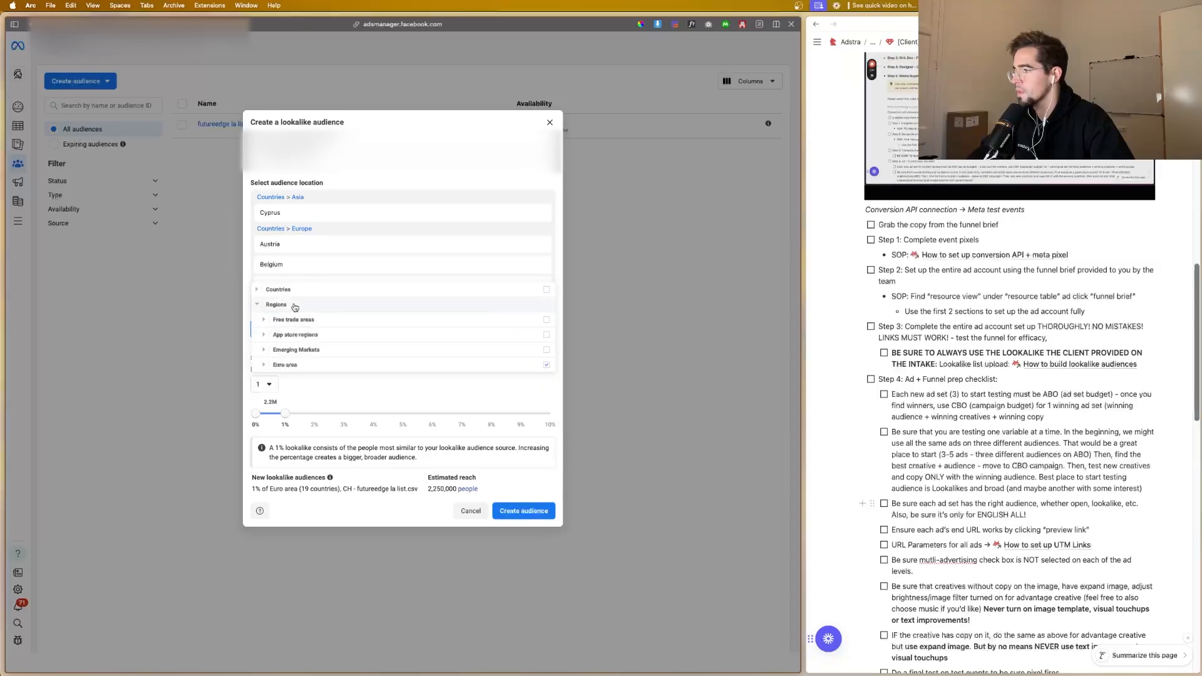
click(287, 352)
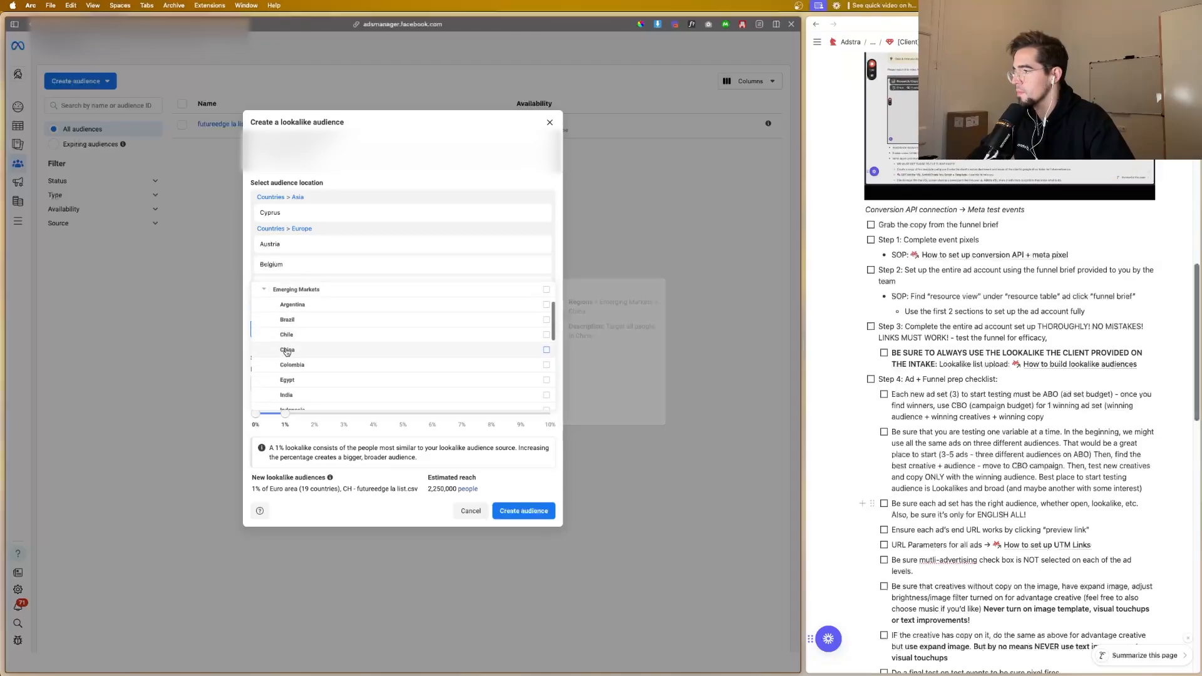
click(273, 292)
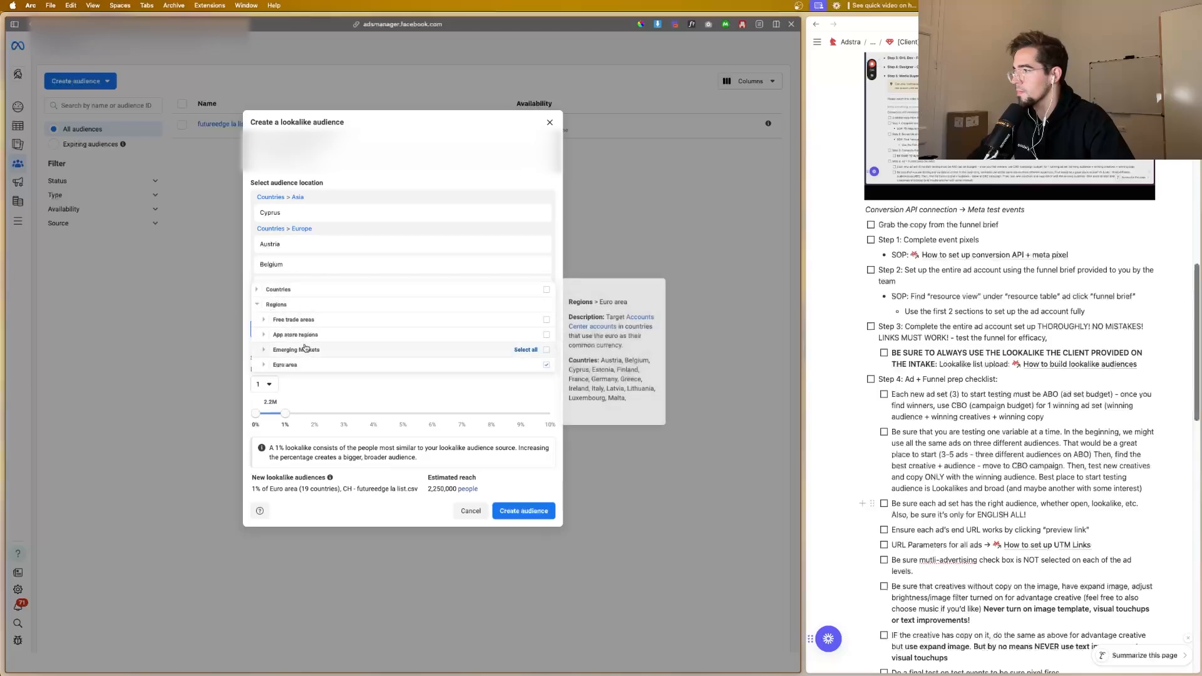
click(276, 304)
click(405, 361)
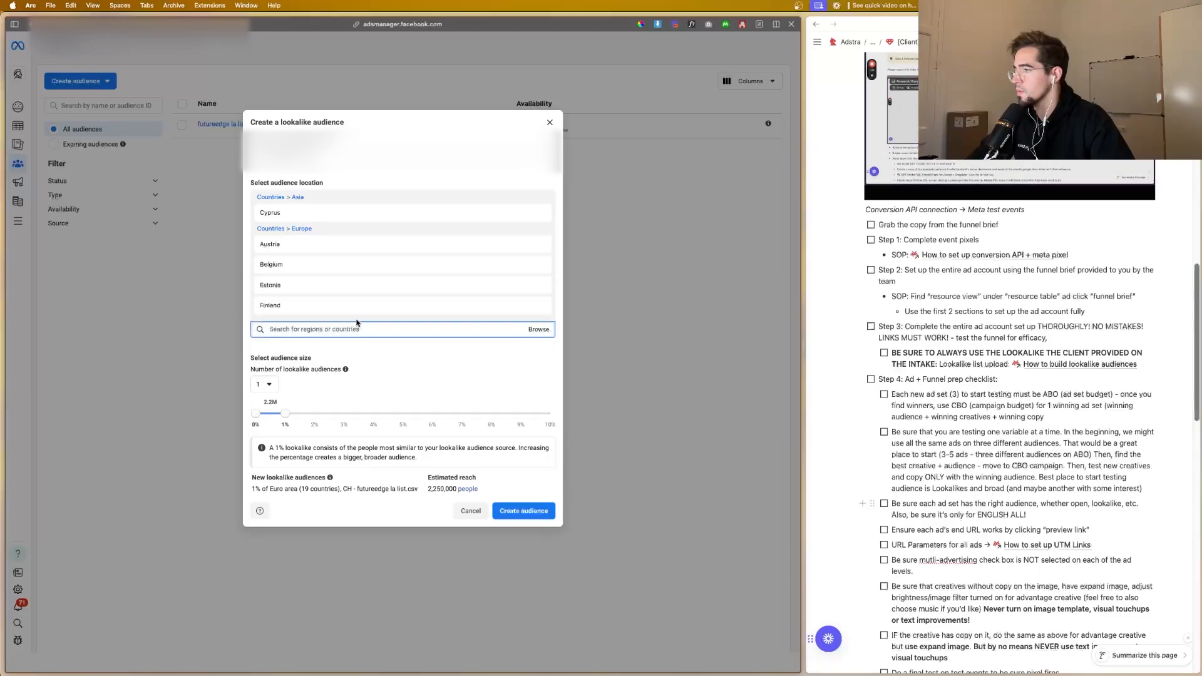
scroll(351, 301, down, 5)
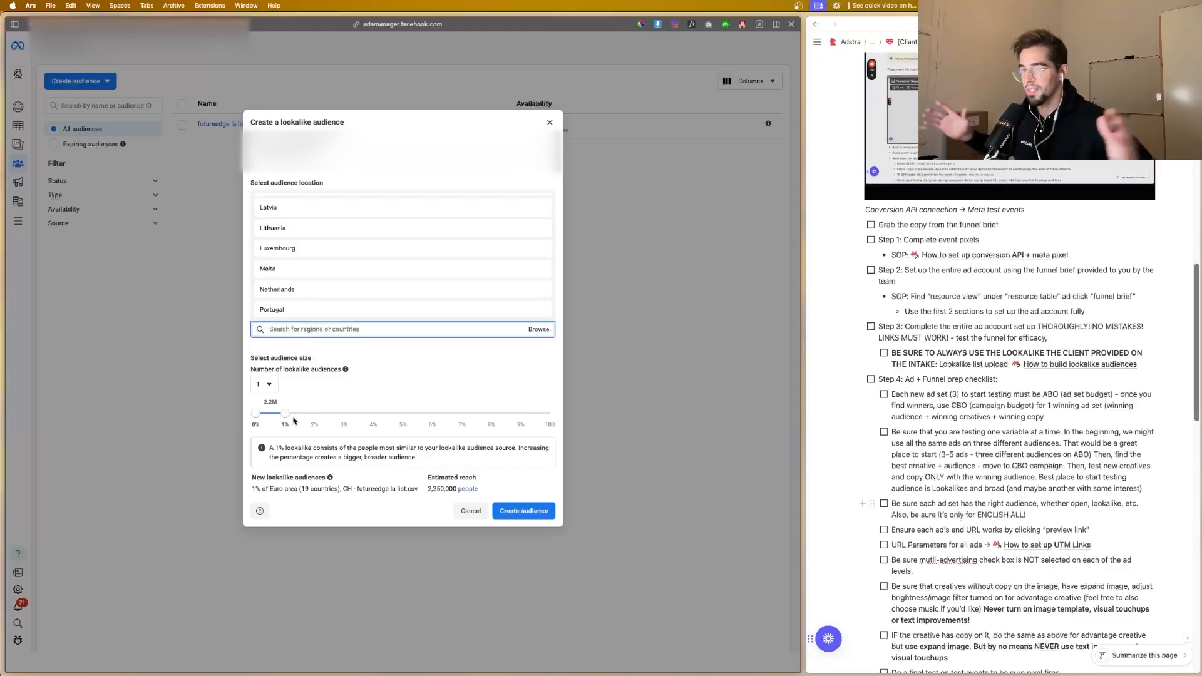
Step: Reduce the audience location to Switzerland only and create the 1% lookalike audience from futureedge la list.csv
click(540, 516)
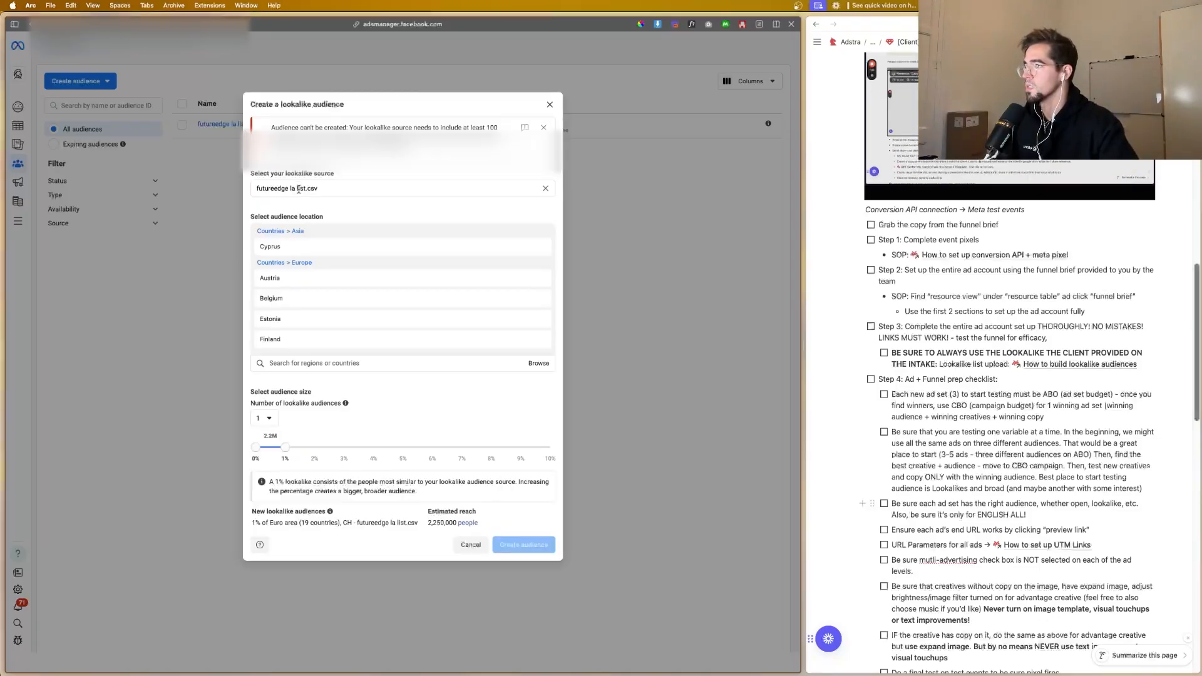
click(537, 240)
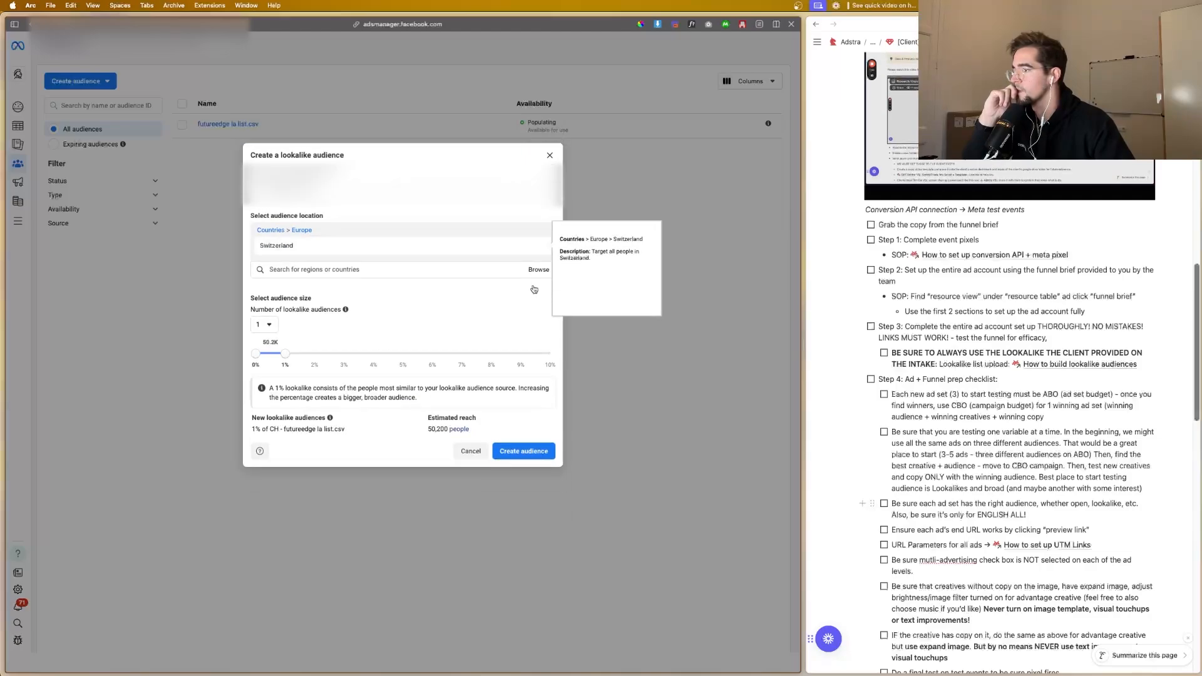
click(518, 451)
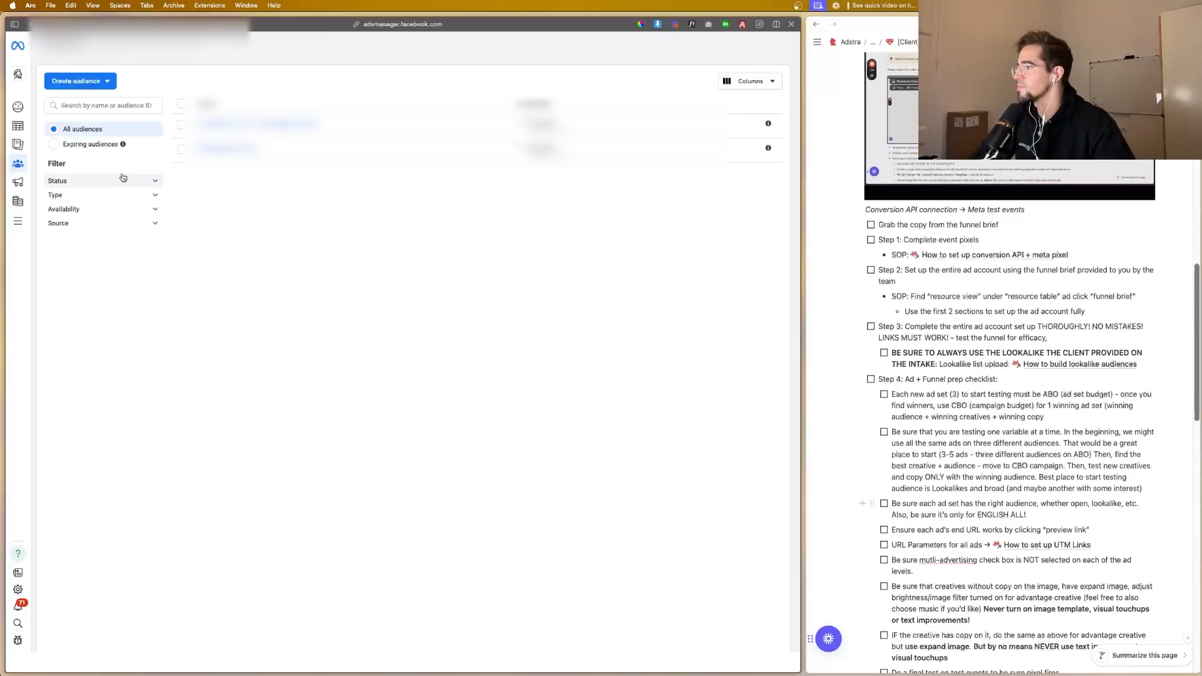
Step: Create a new campaign with the Leads objective, using the manual leads campaign setup
mouse_move(16, 127)
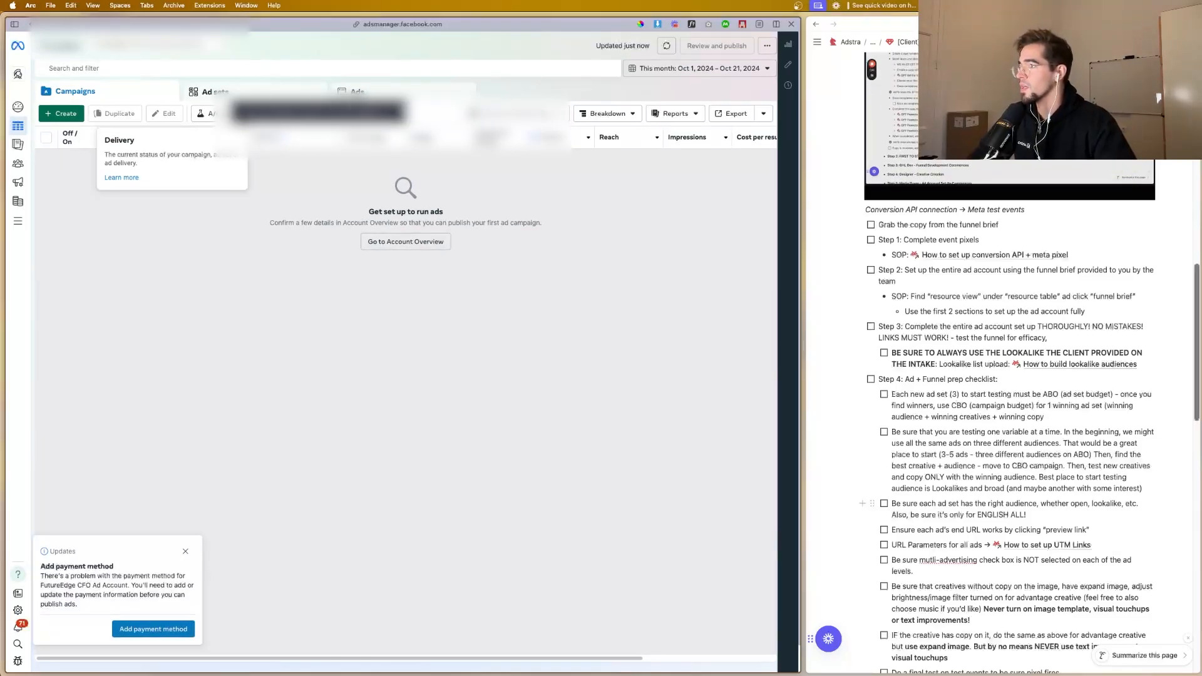
click(66, 114)
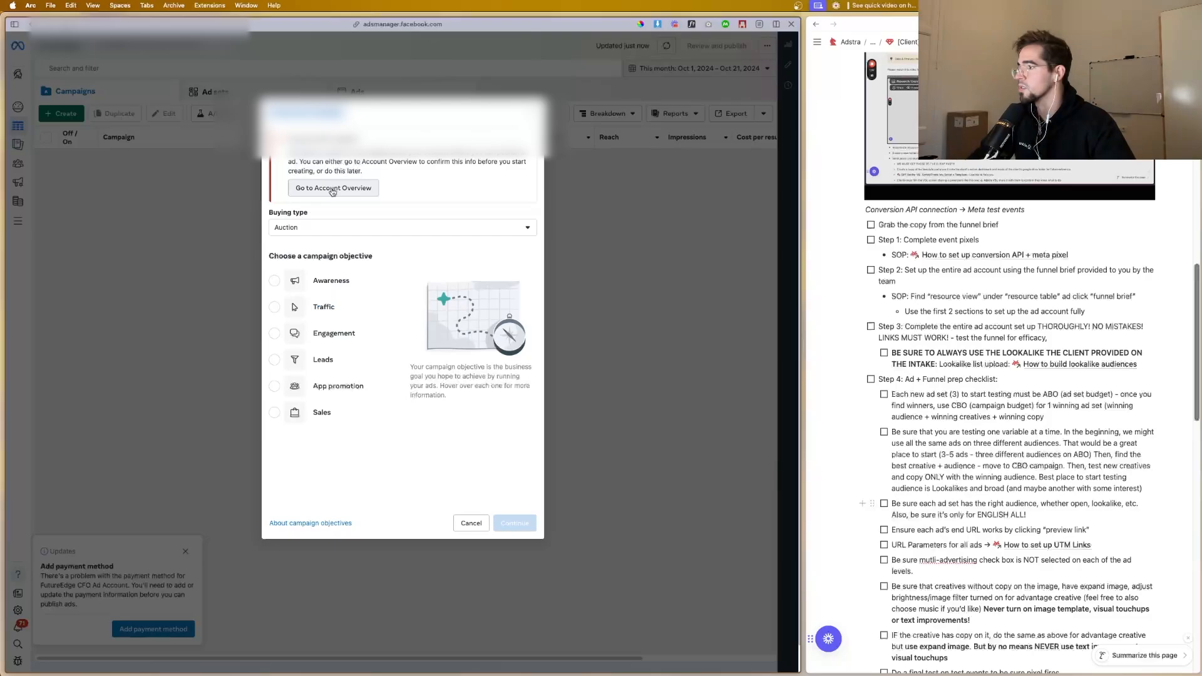
click(276, 363)
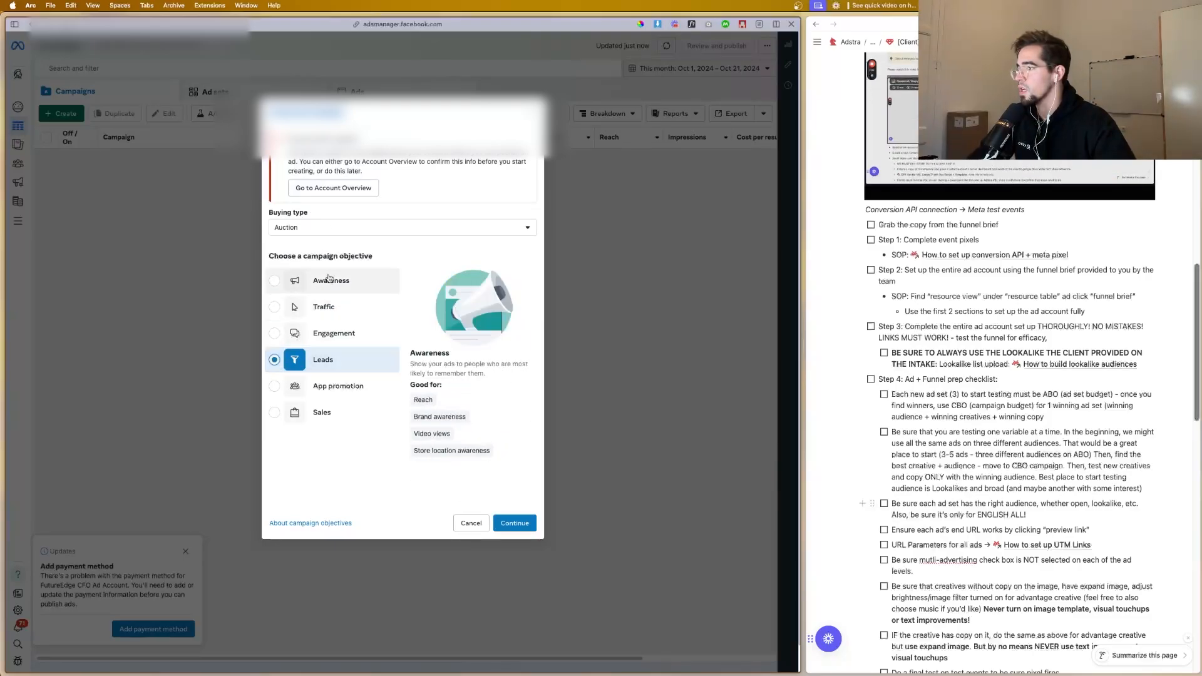
click(507, 518)
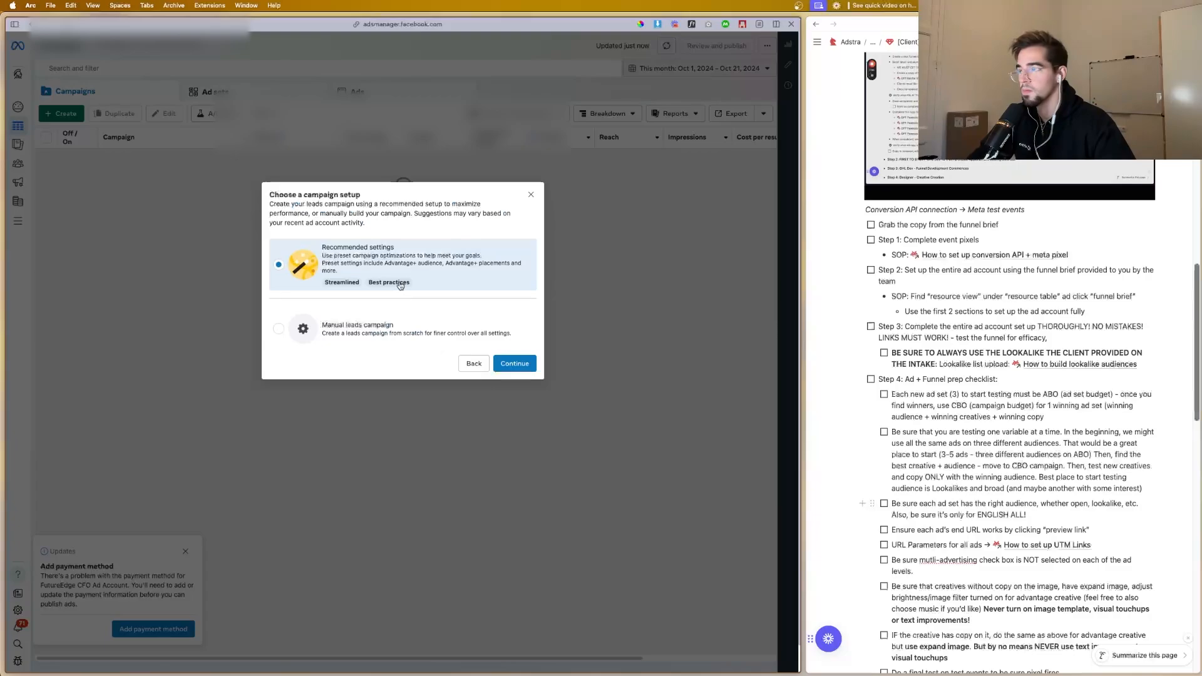
click(375, 326)
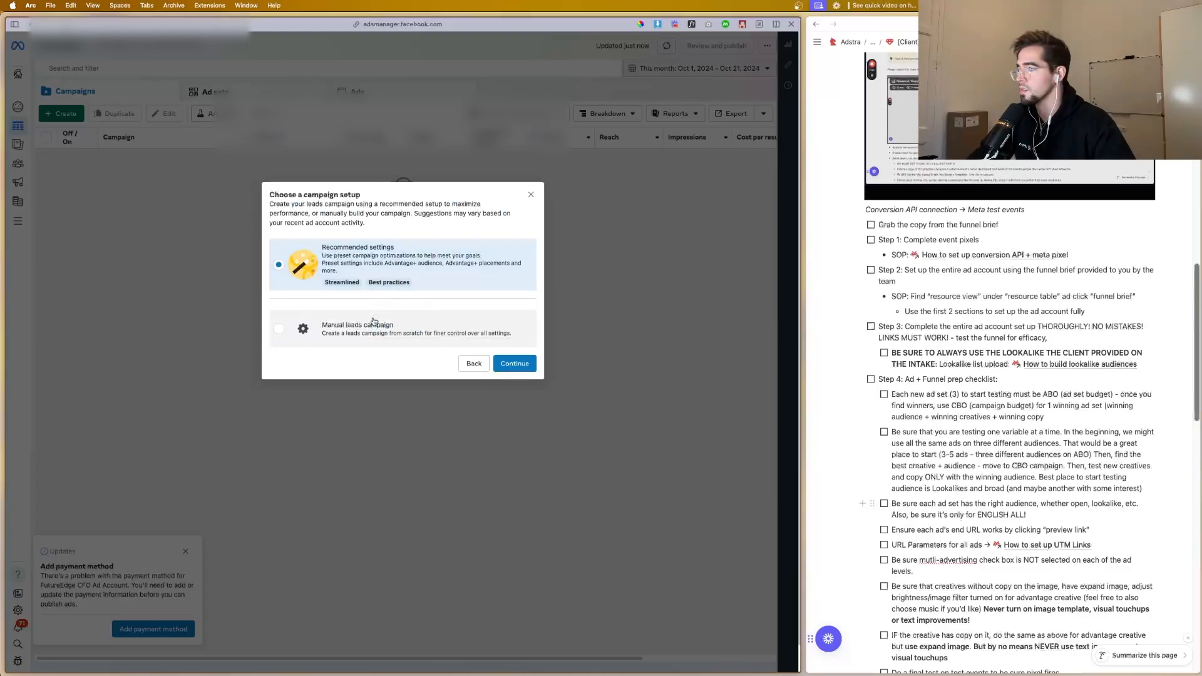
click(521, 368)
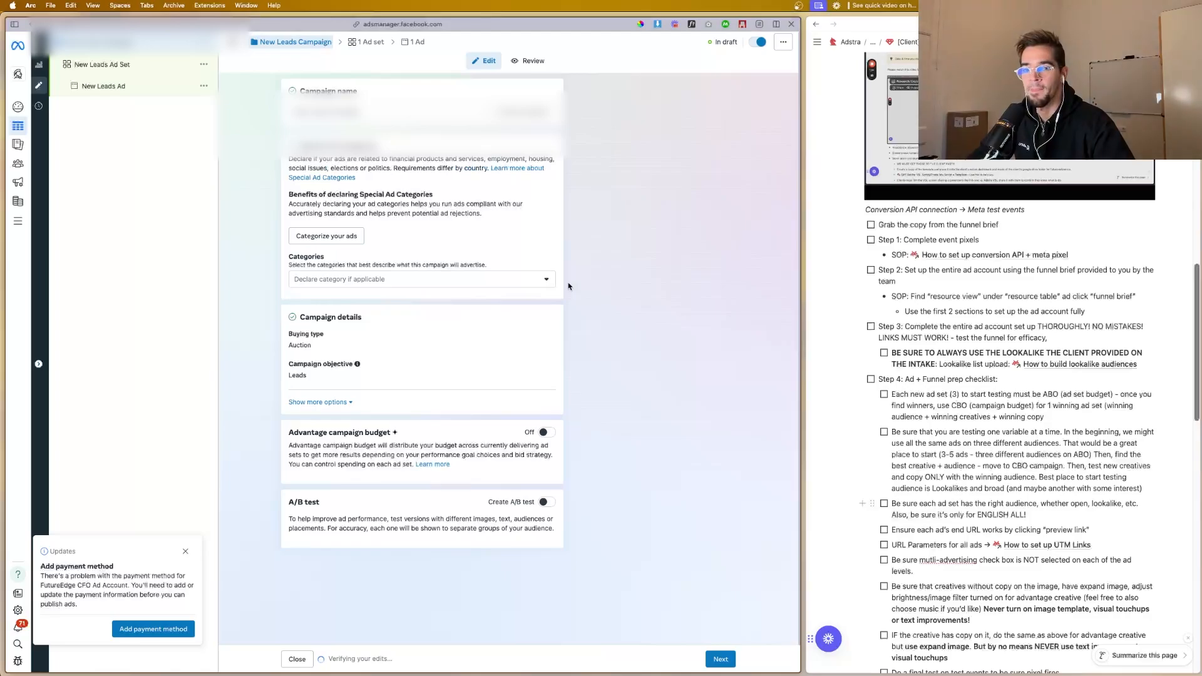
Step: Name the new leads campaign "Adstra TOF 1% Swiss - HC"
key(super+plus)
key(super+plus)
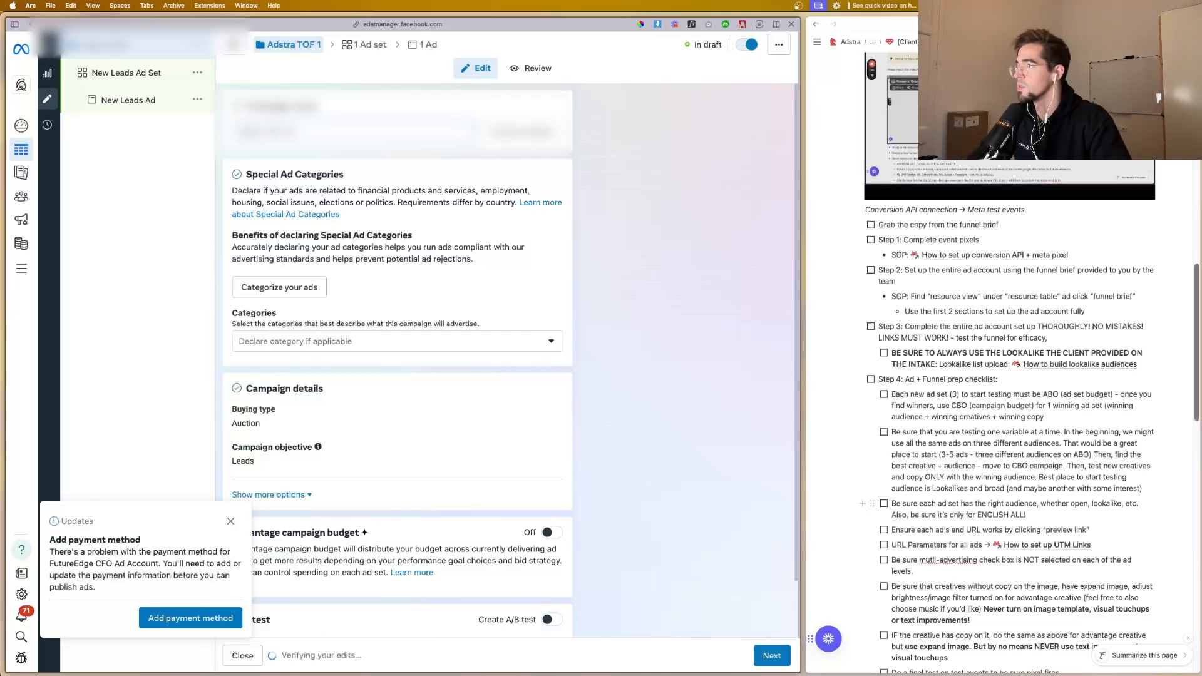
text(% Swiss)
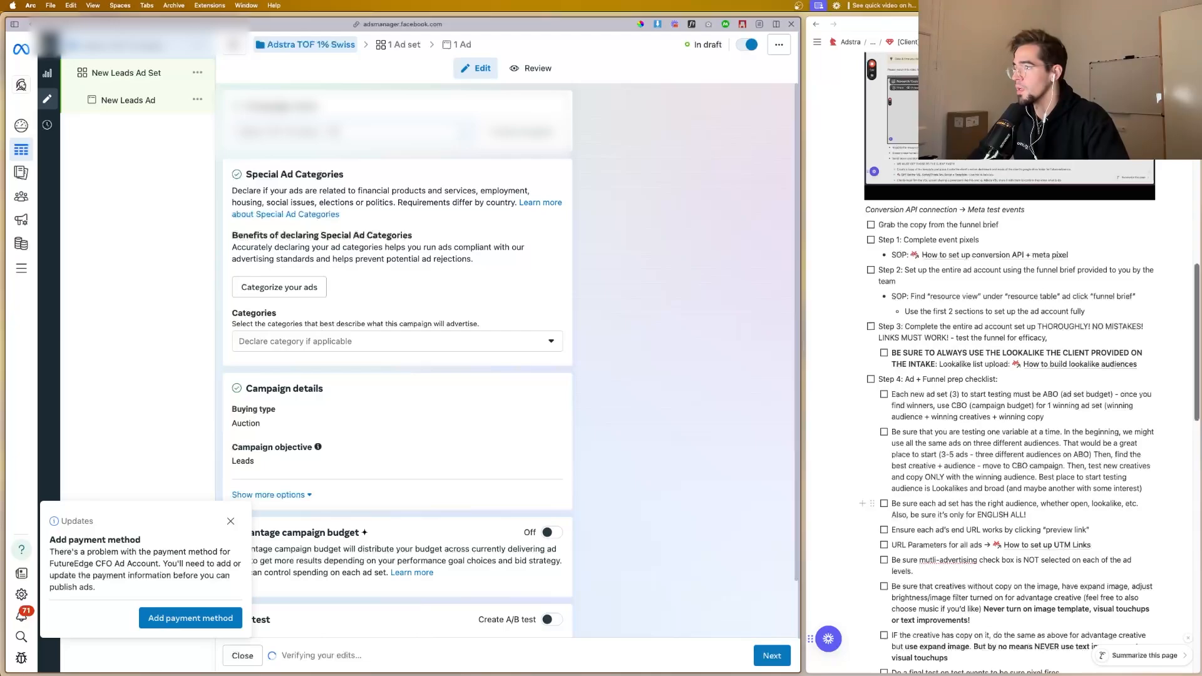
text( - HC)
Step: Examine the available special ad categories and the campaign's additional options, dismissing the payment method notice
scroll(360, 243, down, 2)
click(360, 278)
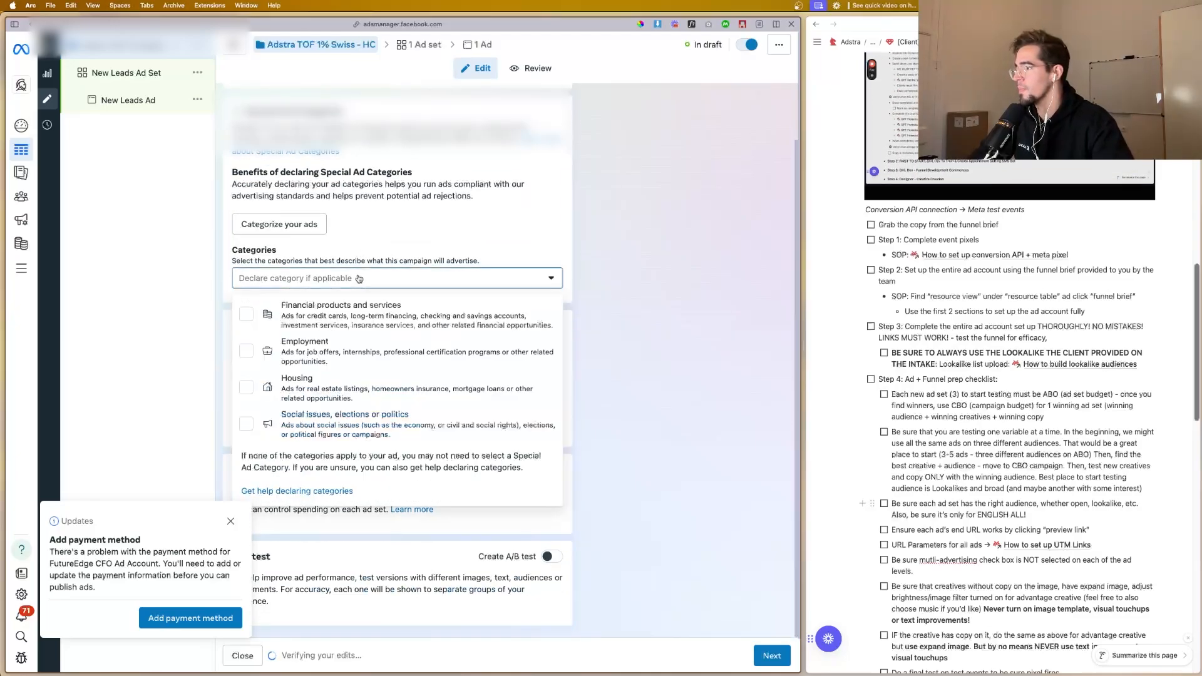
click(534, 242)
scroll(338, 303, down, 1)
click(231, 521)
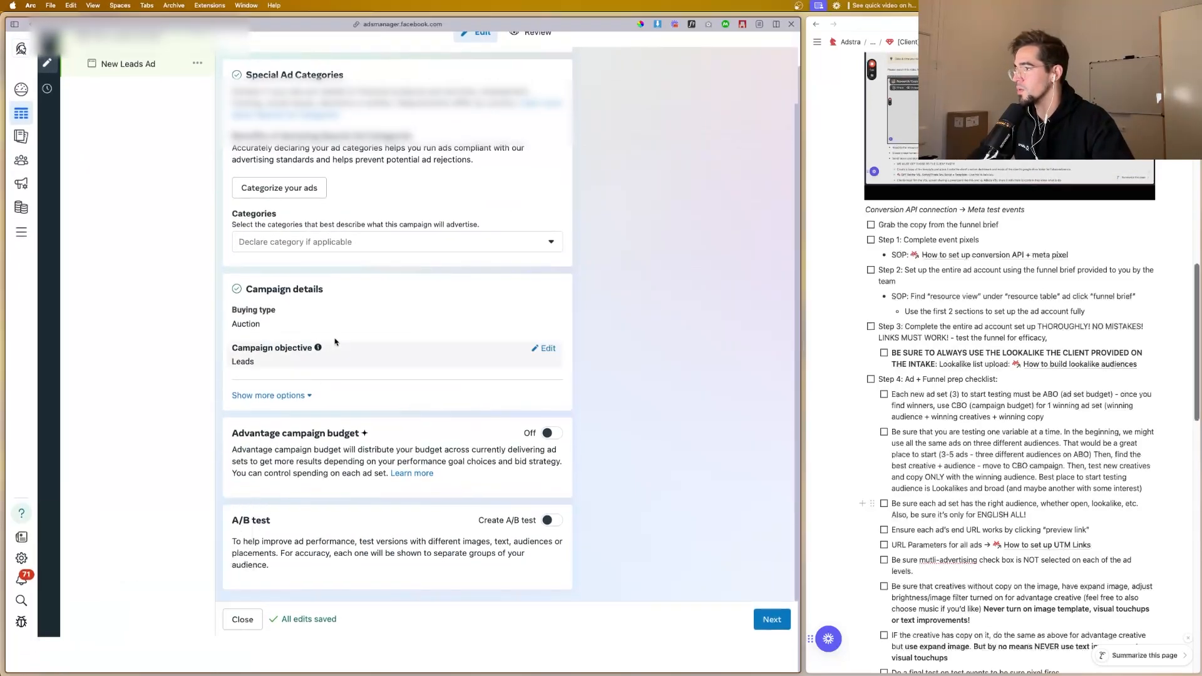
click(384, 241)
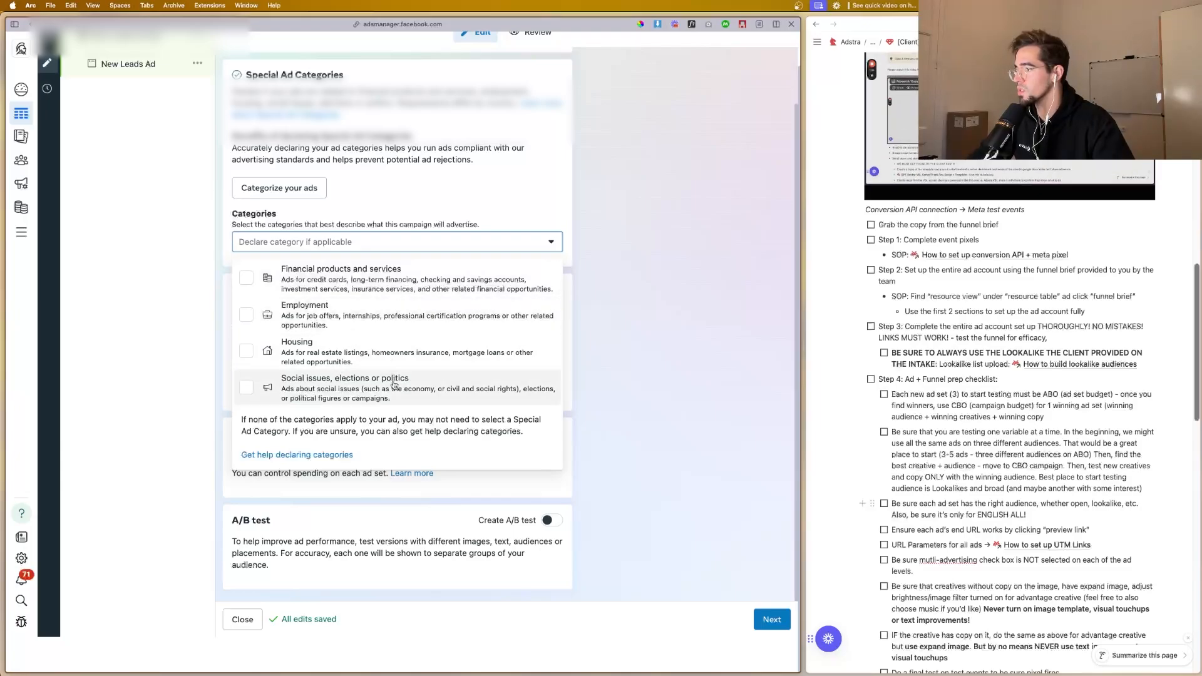
click(633, 338)
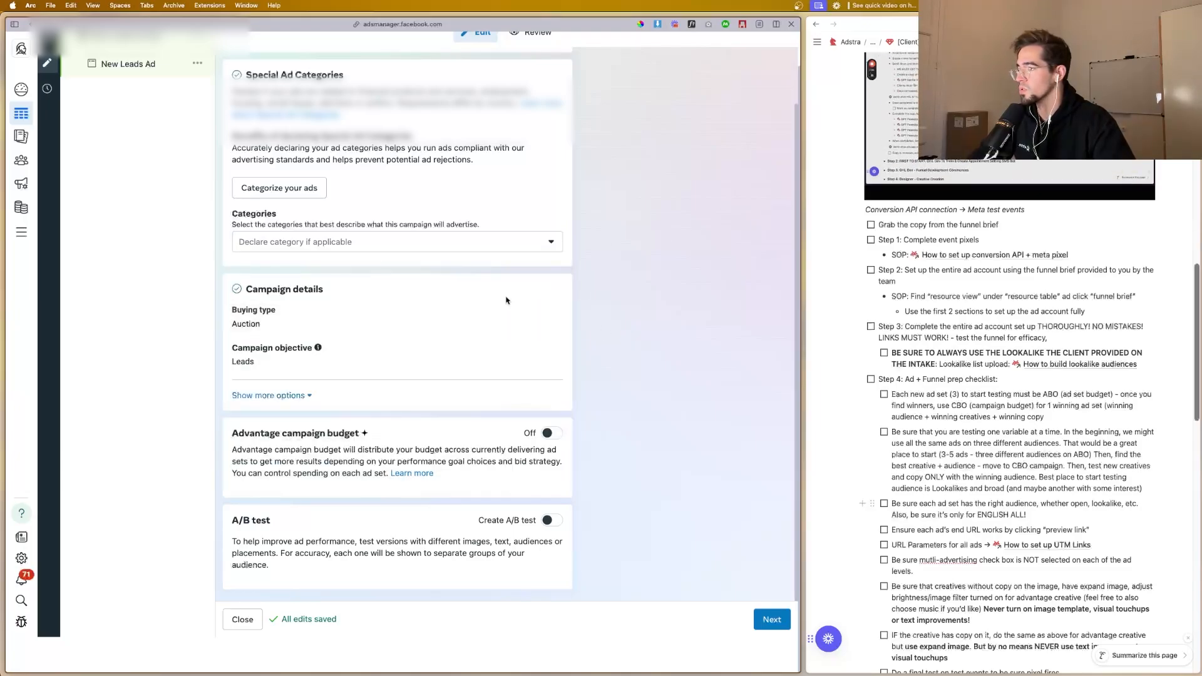
click(295, 395)
scroll(338, 366, down, 1)
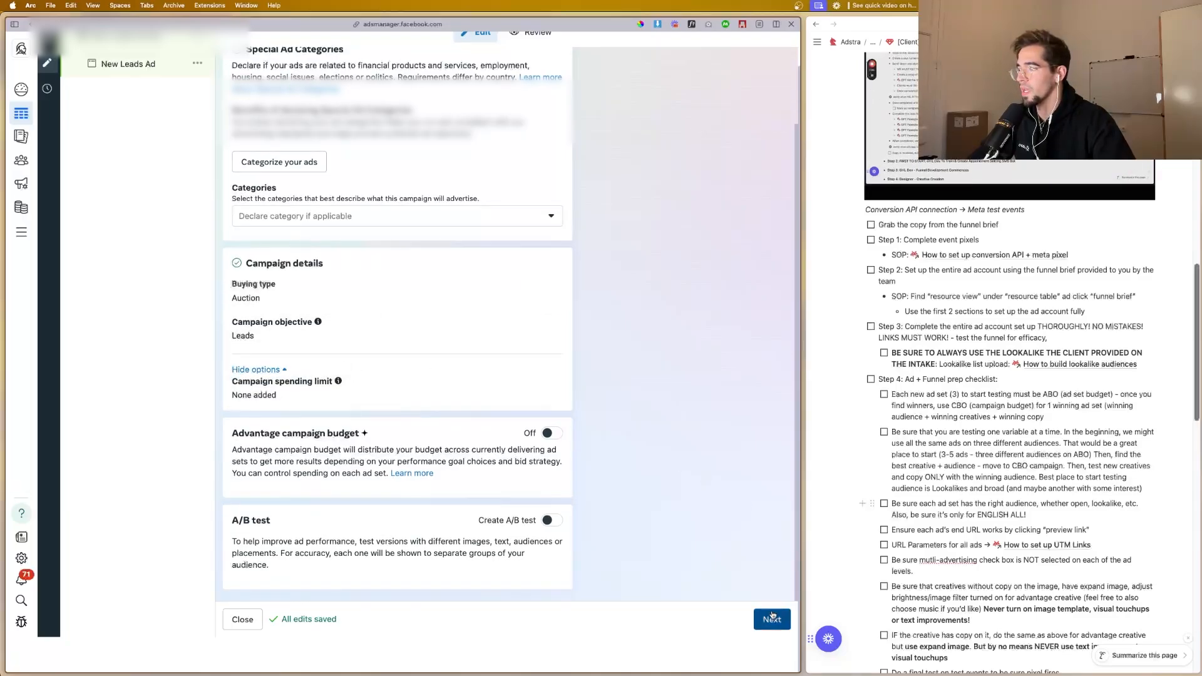
Step: Continue to the ad set and set its conversion location to Website
click(772, 619)
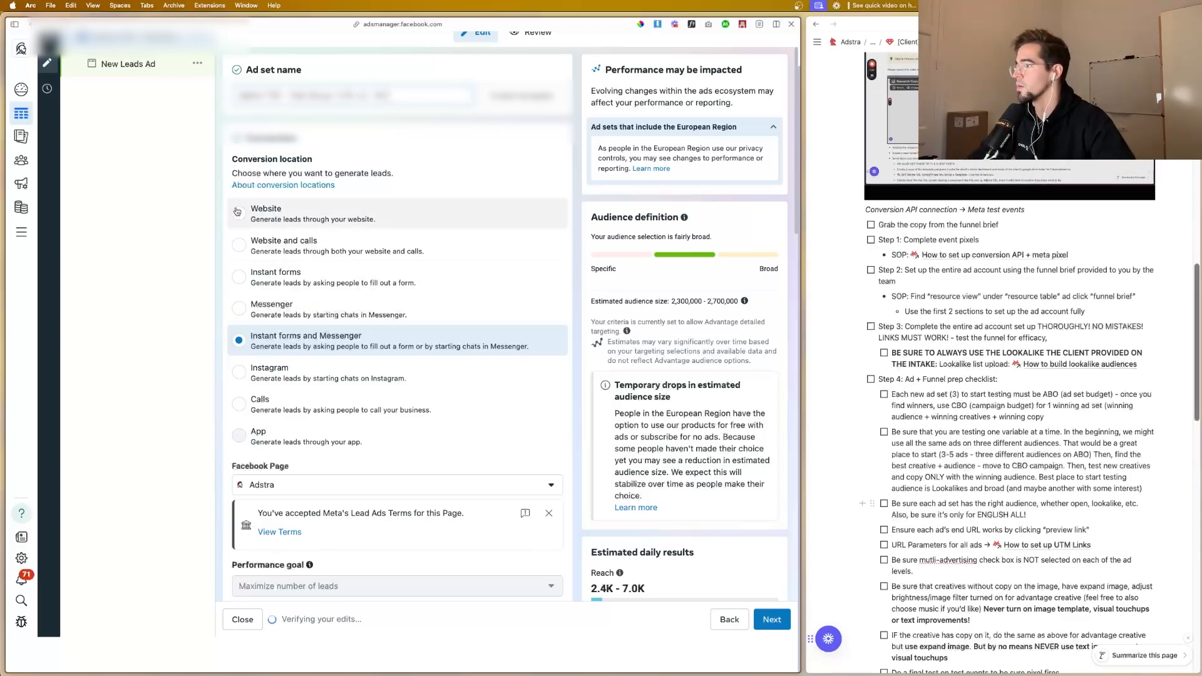
click(327, 208)
scroll(351, 288, down, 3)
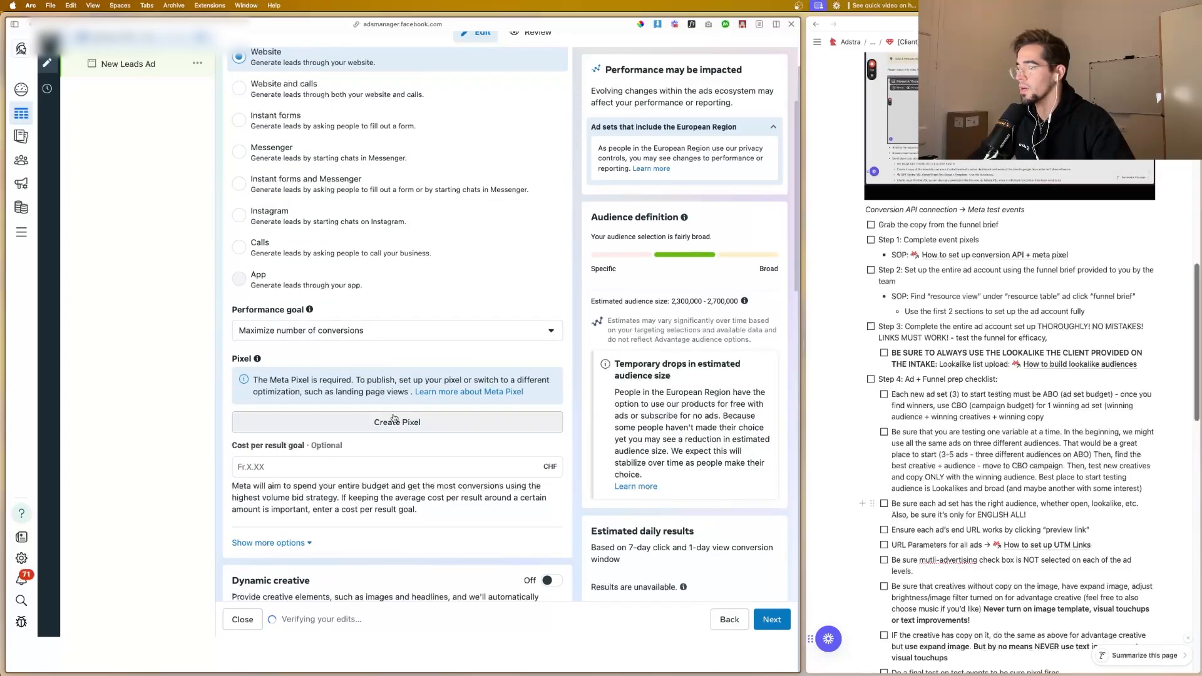
Step: Create a Meta Pixel for the ad set, giving it a client-specific name ending in "API"
click(392, 421)
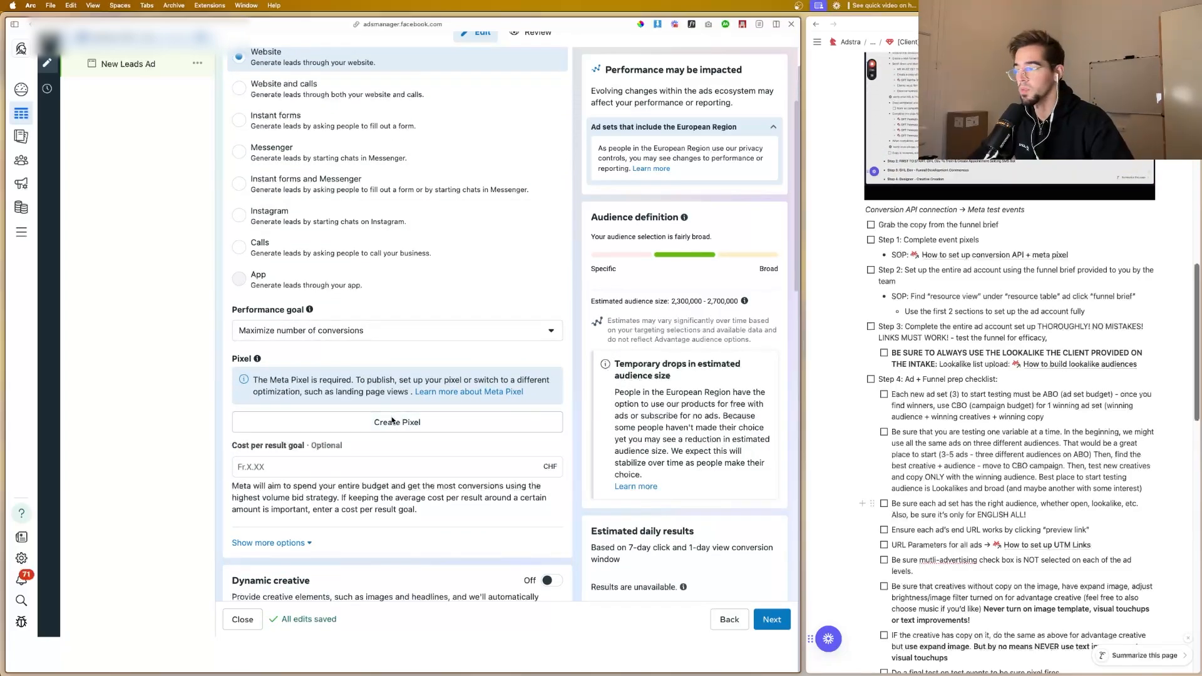
text(asdasd)
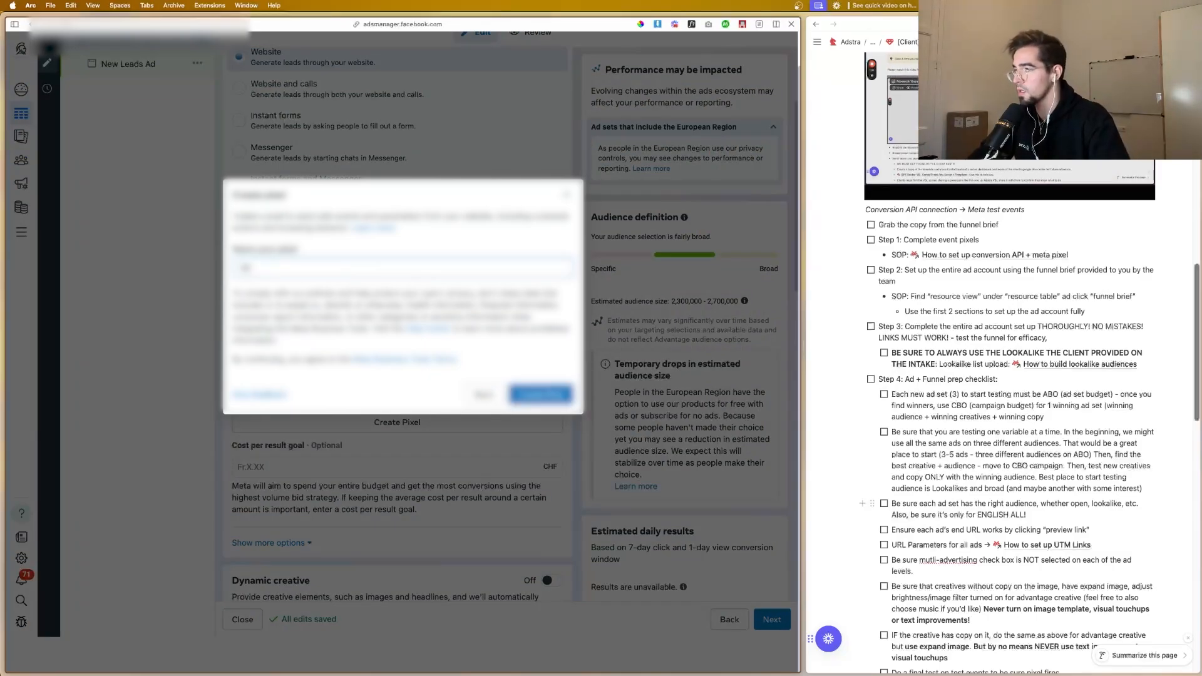
text(ient)
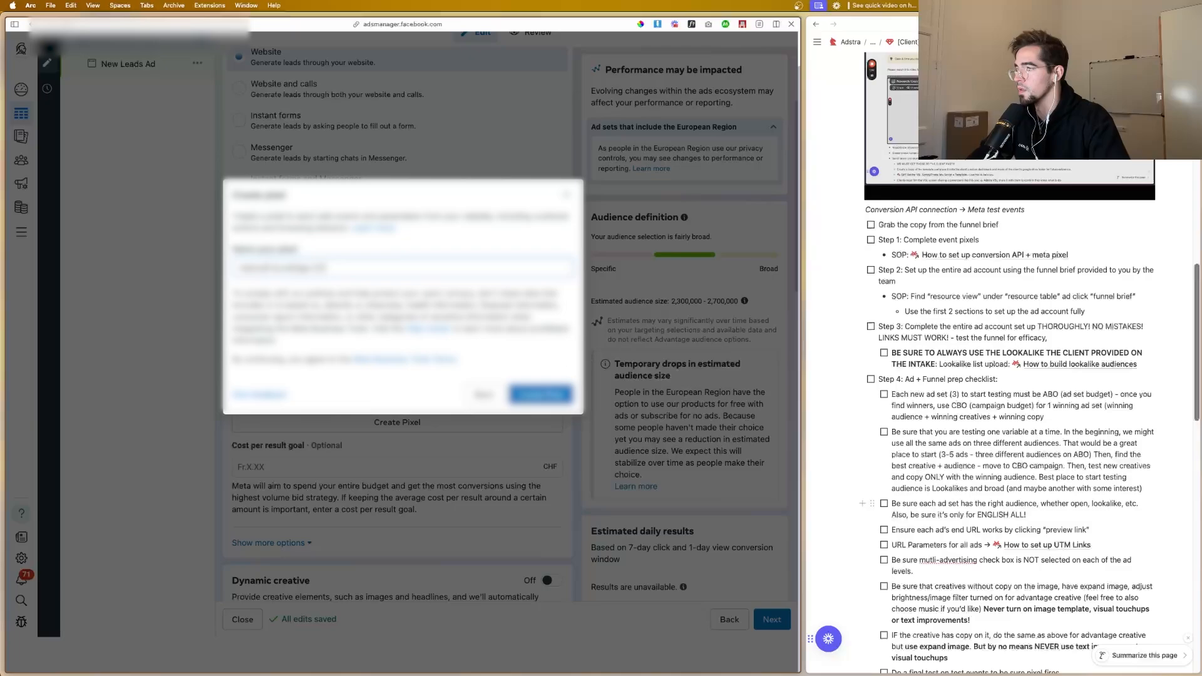
text(5 API)
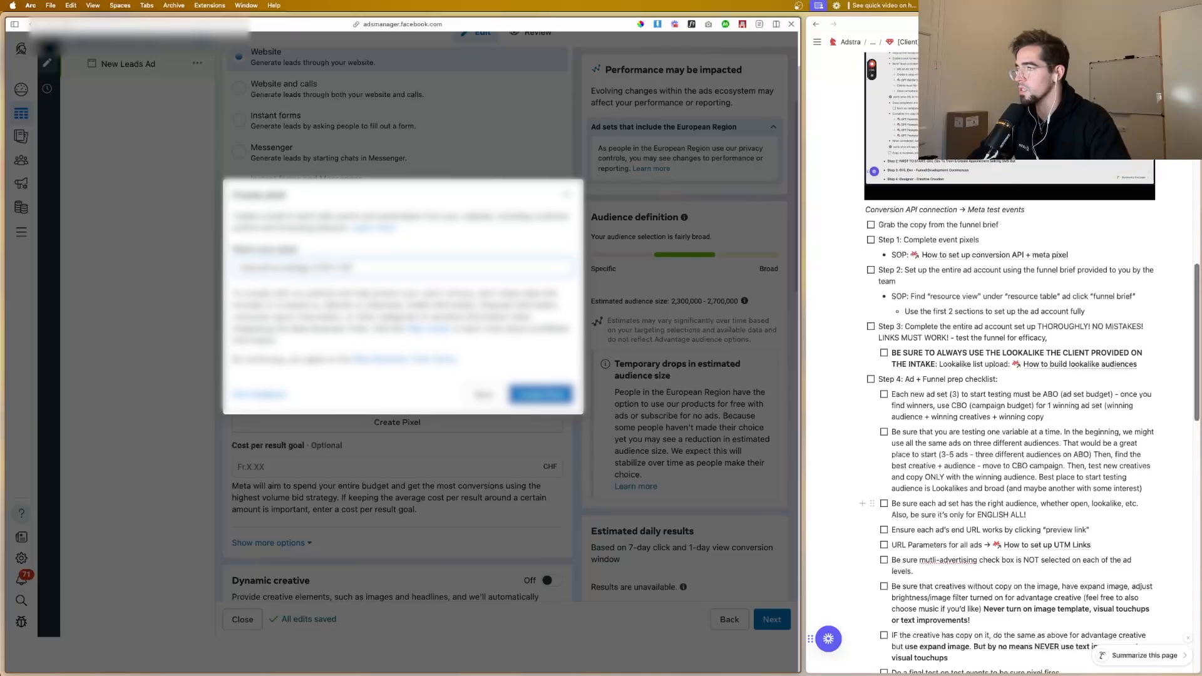
click(532, 398)
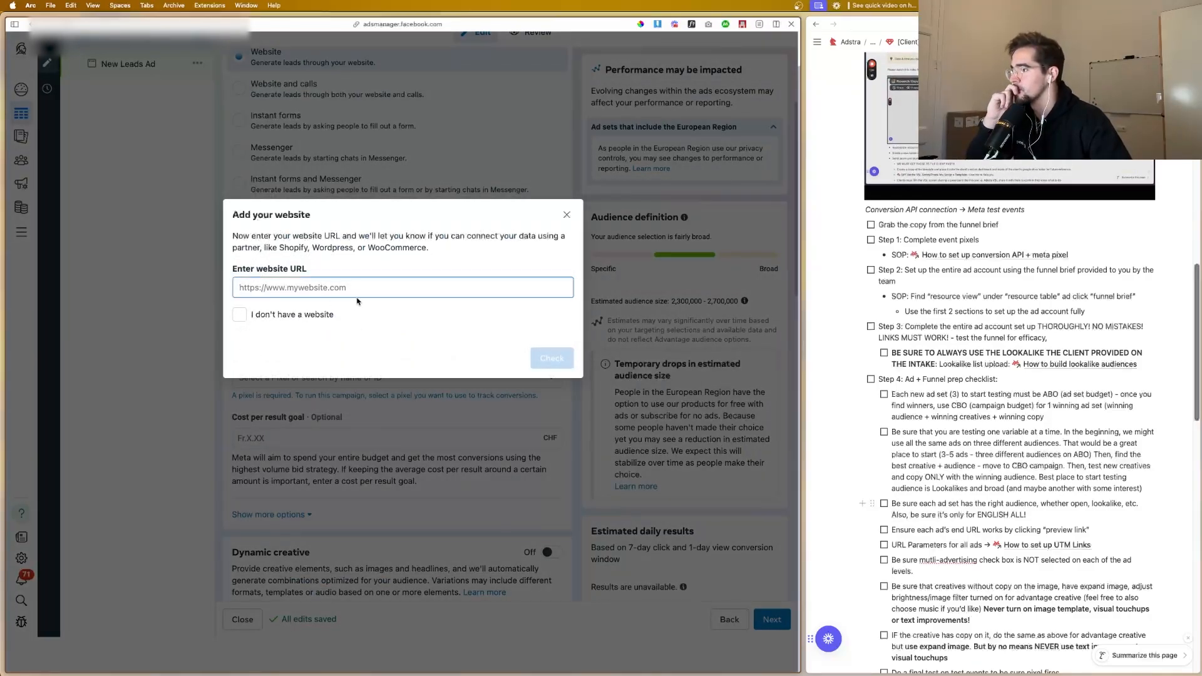
Step: Switch to Adstra, select the client's account and open the funnel containing the Health Check page to get its URL
mouse_move(2, 289)
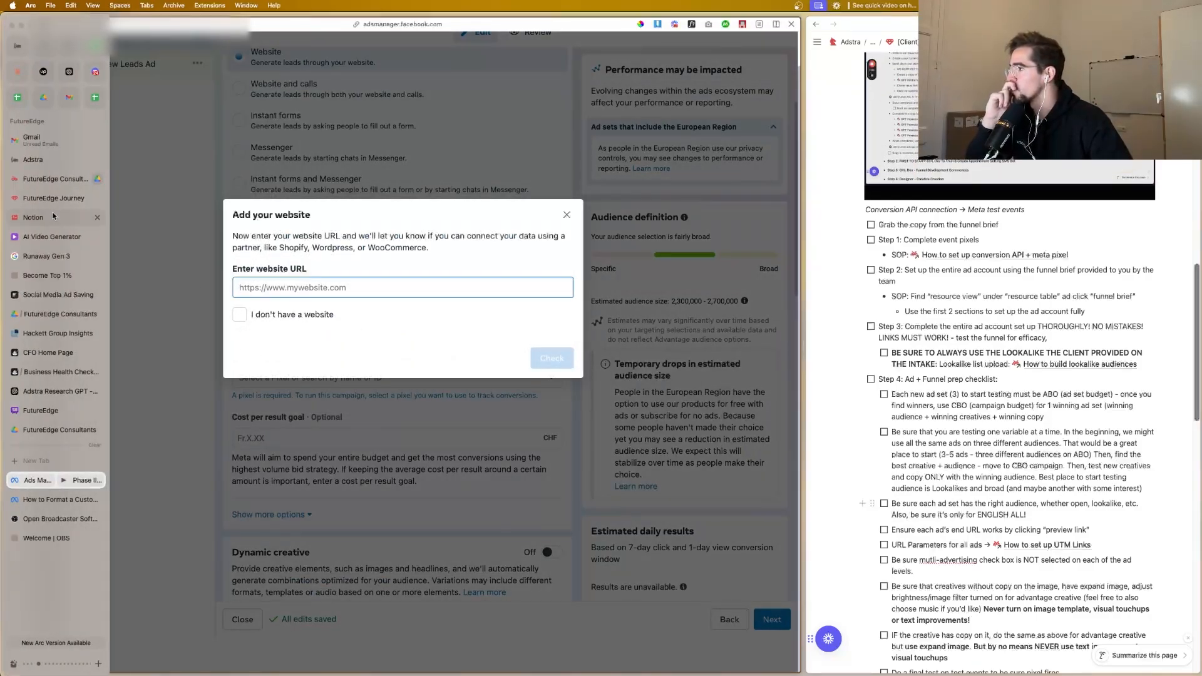
click(50, 160)
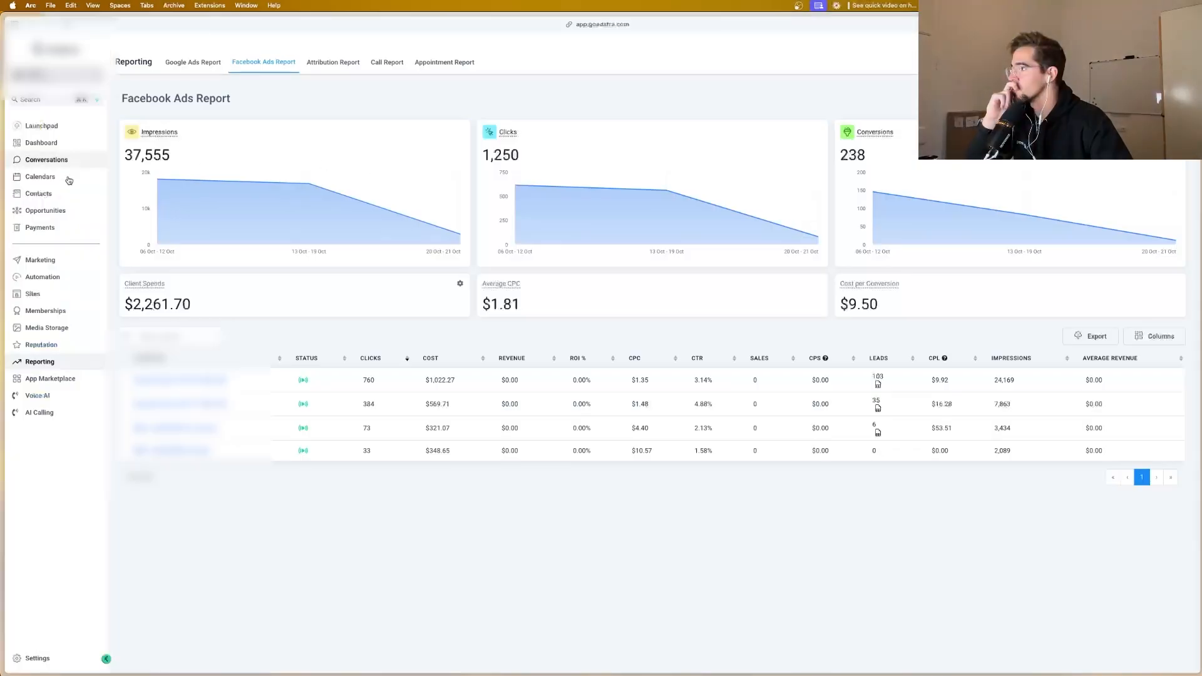
click(57, 75)
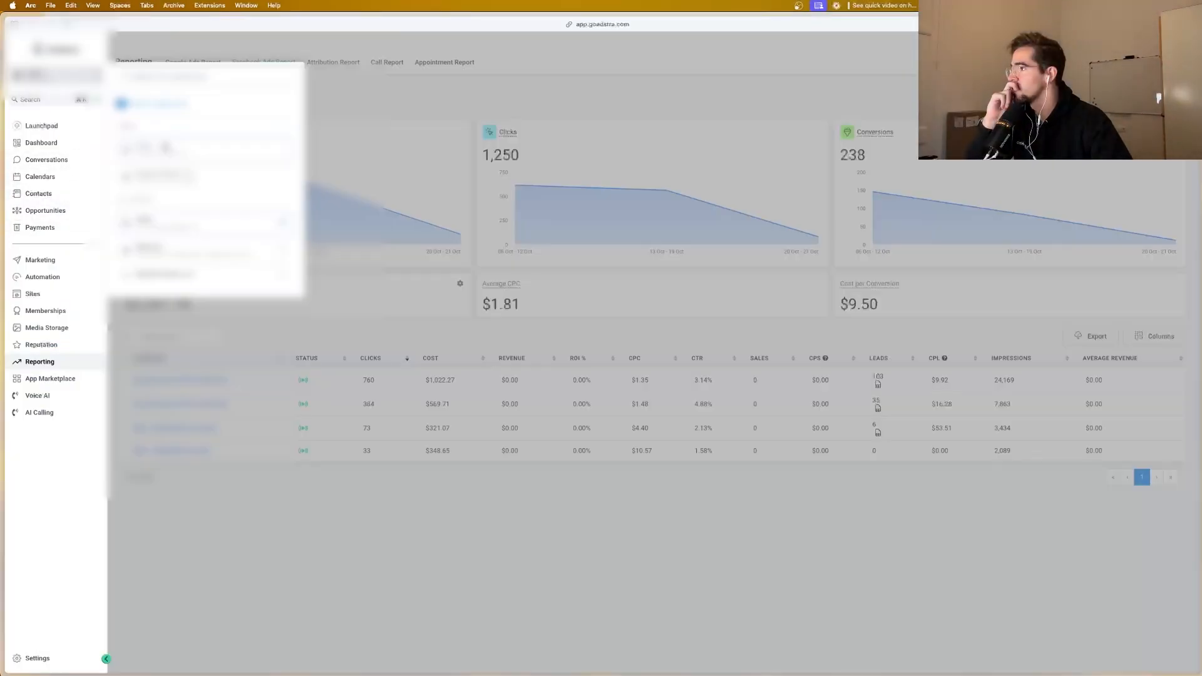
scroll(176, 188, down, 5)
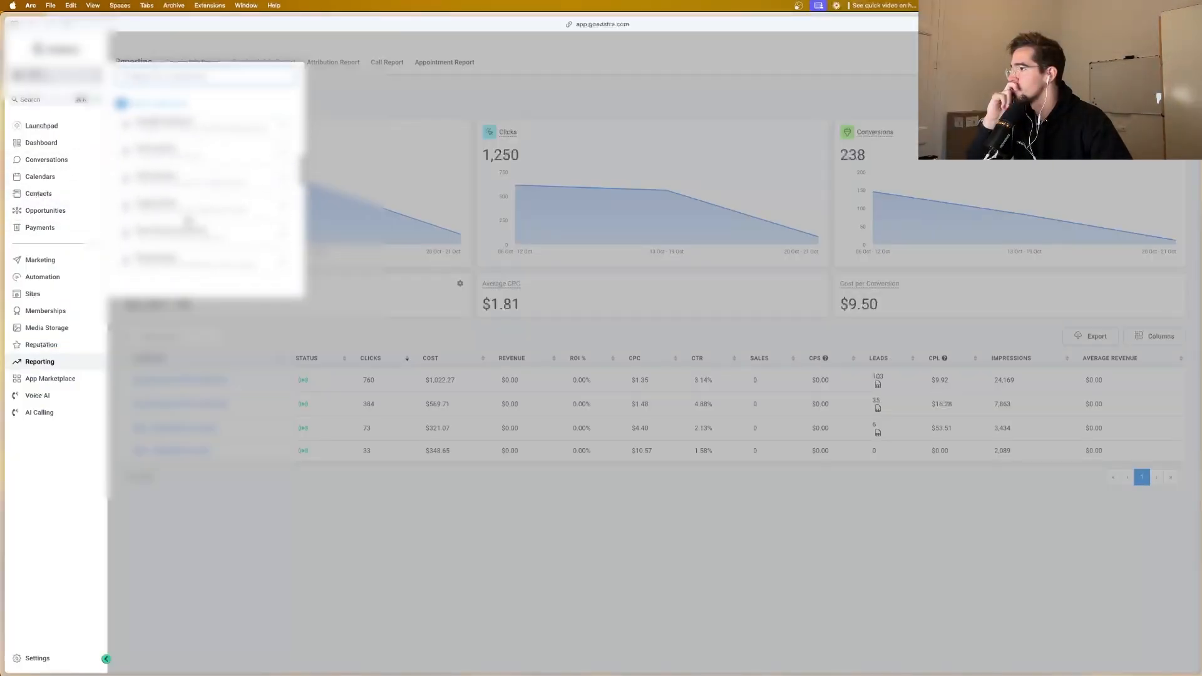
scroll(201, 205, down, 3)
scroll(188, 224, down, 2)
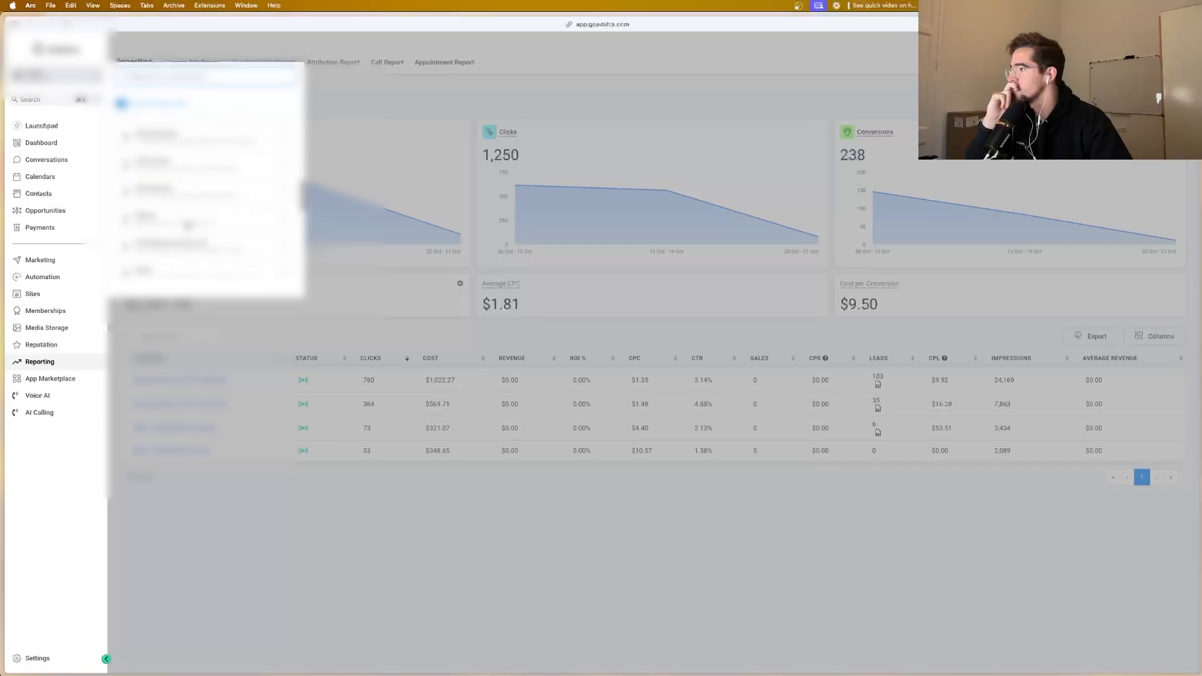
click(177, 244)
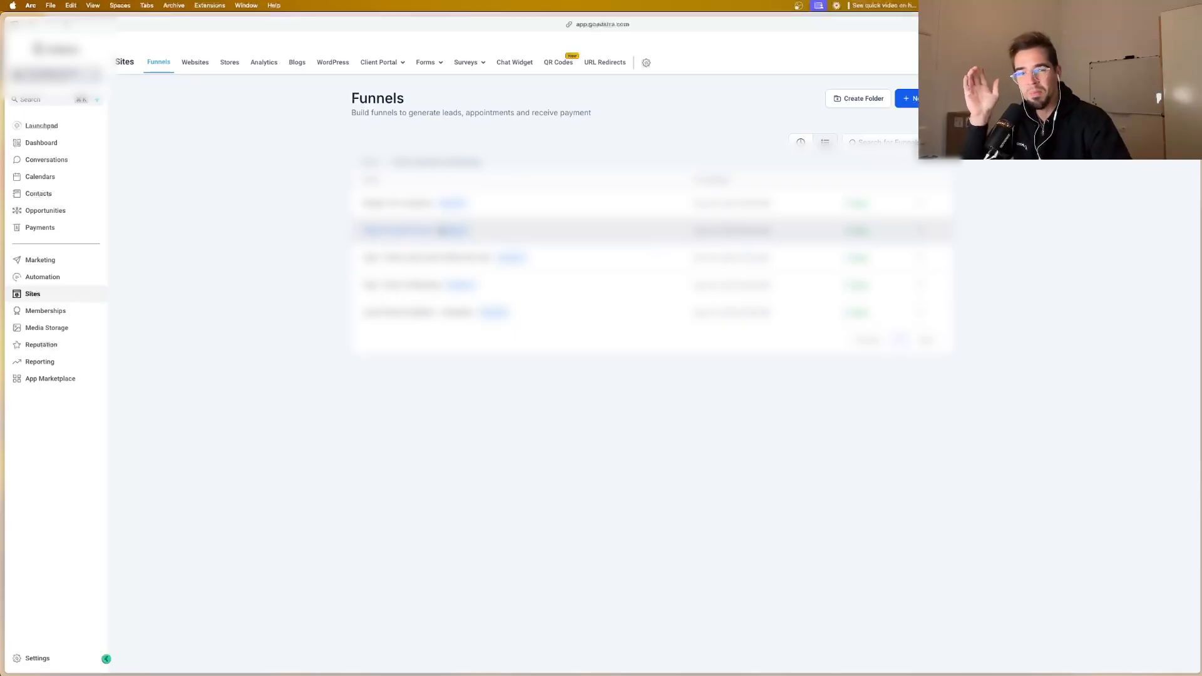
click(475, 257)
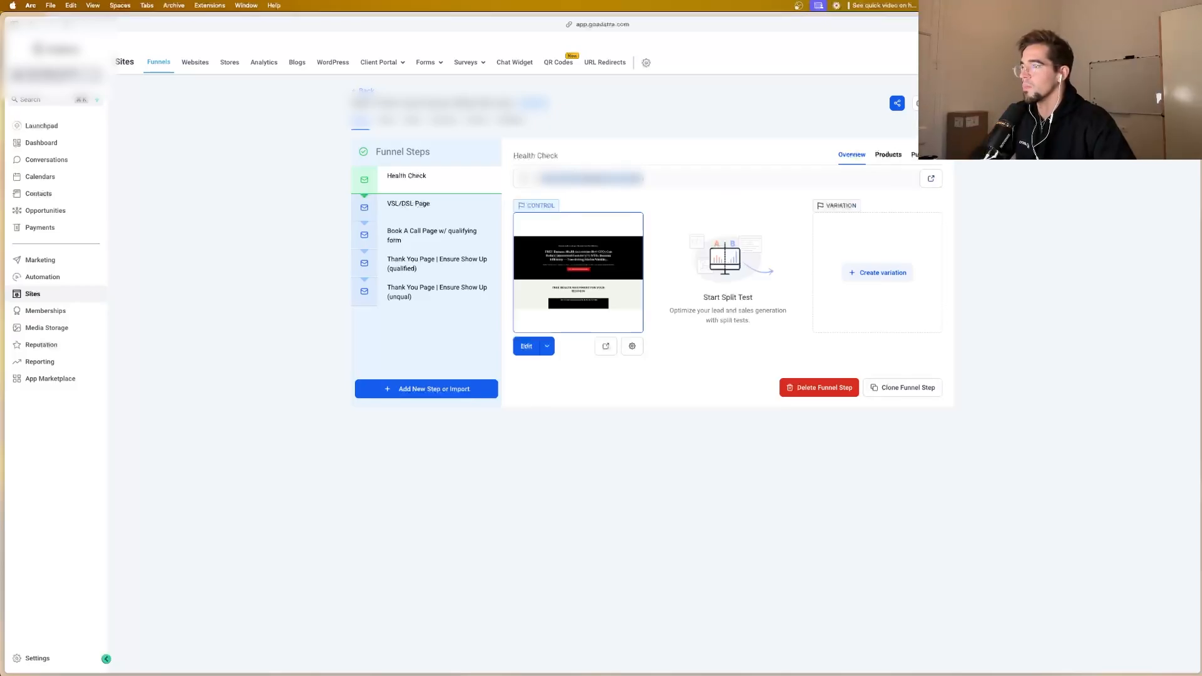
Step: Return to Meta Ads Manager, enter the Health Check page's copied URL as the pixel's website, and check it
mouse_move(3, 164)
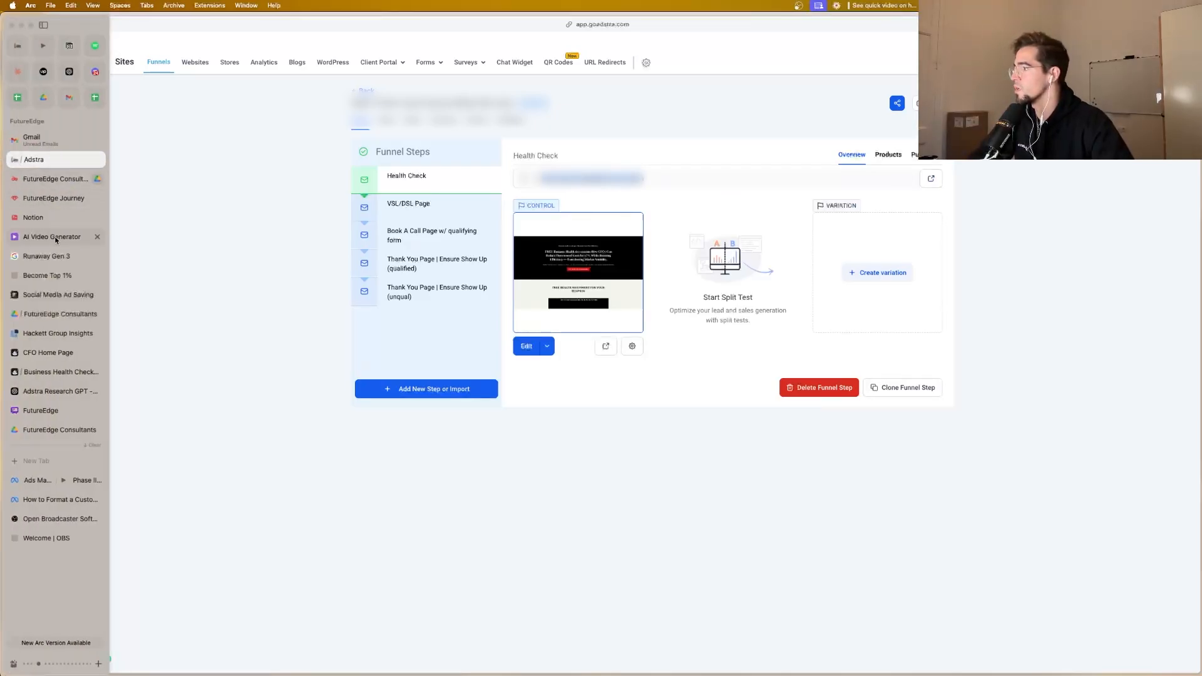
click(40, 480)
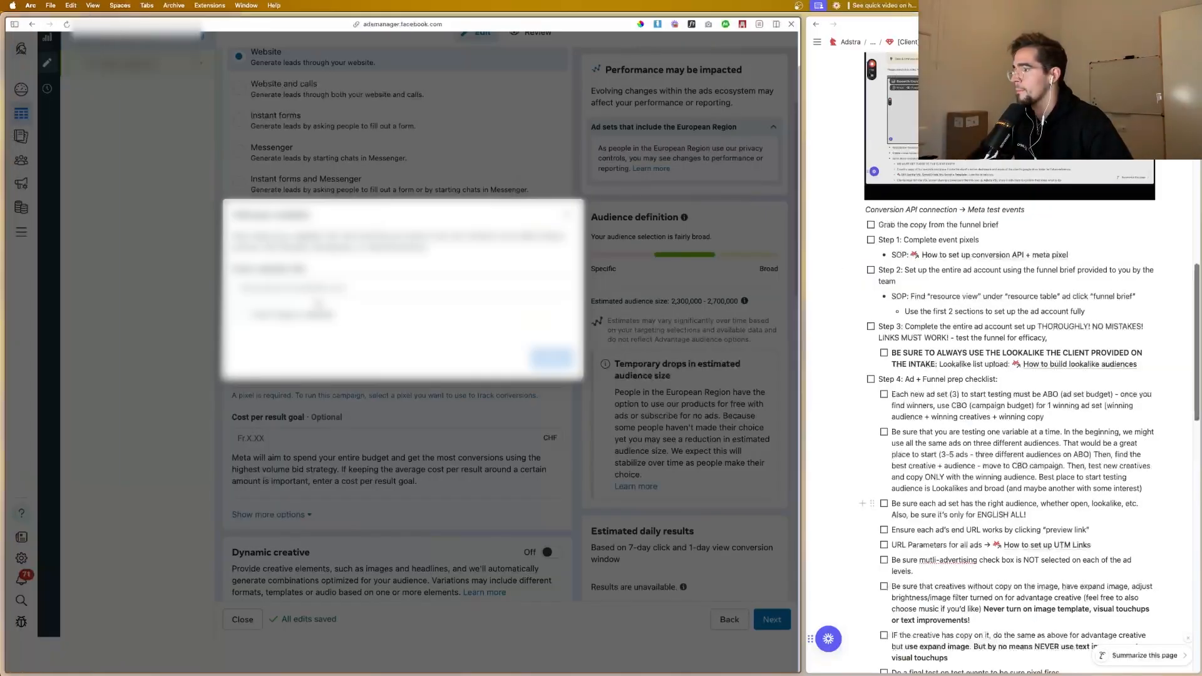
key(super+v)
click(544, 357)
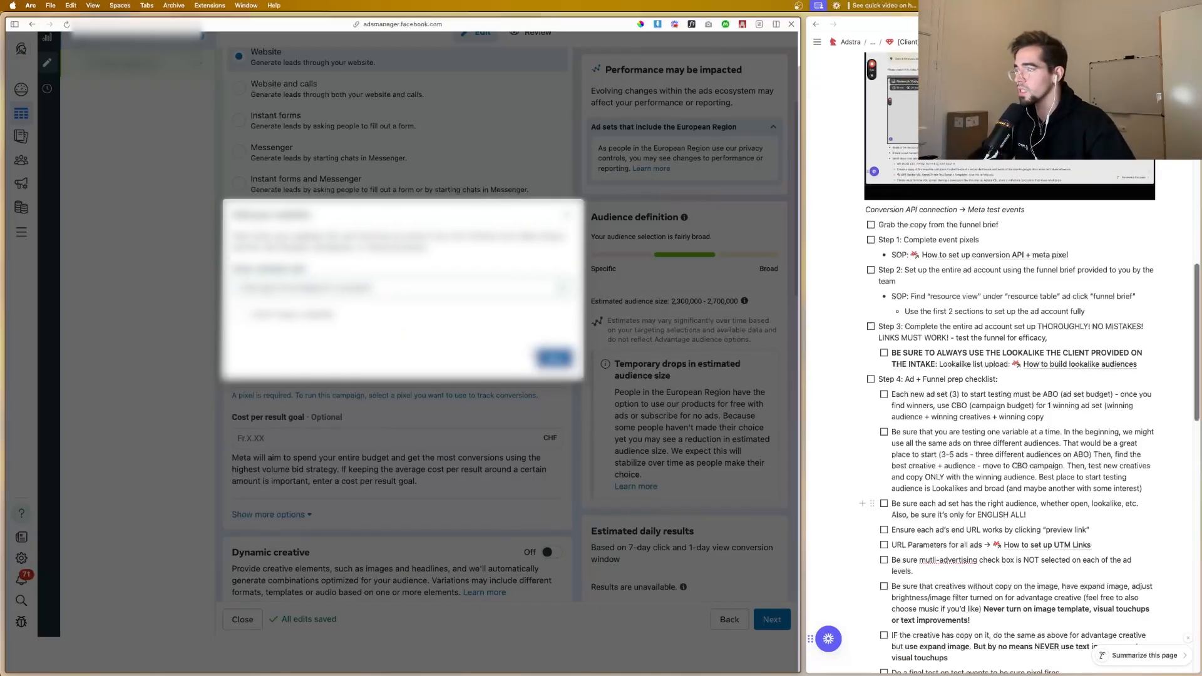
click(550, 357)
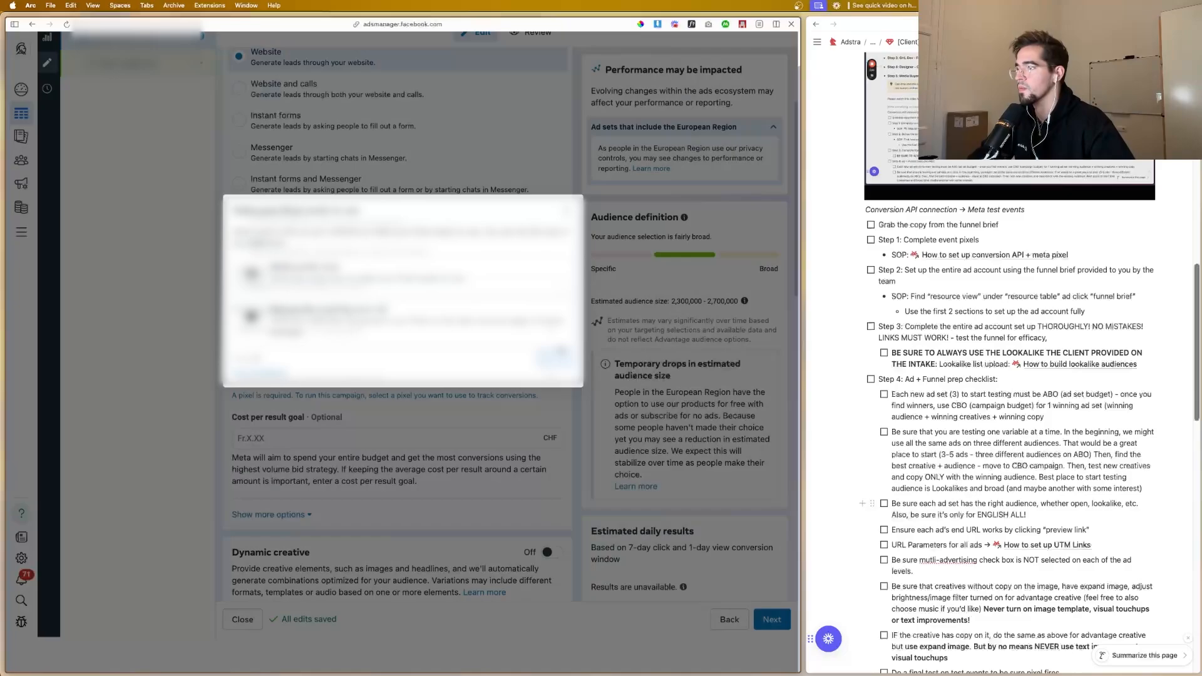
Step: Connect the website with Meta Pixel and Conversions API using manual implementation, and continue past the overview to event selection
click(452, 284)
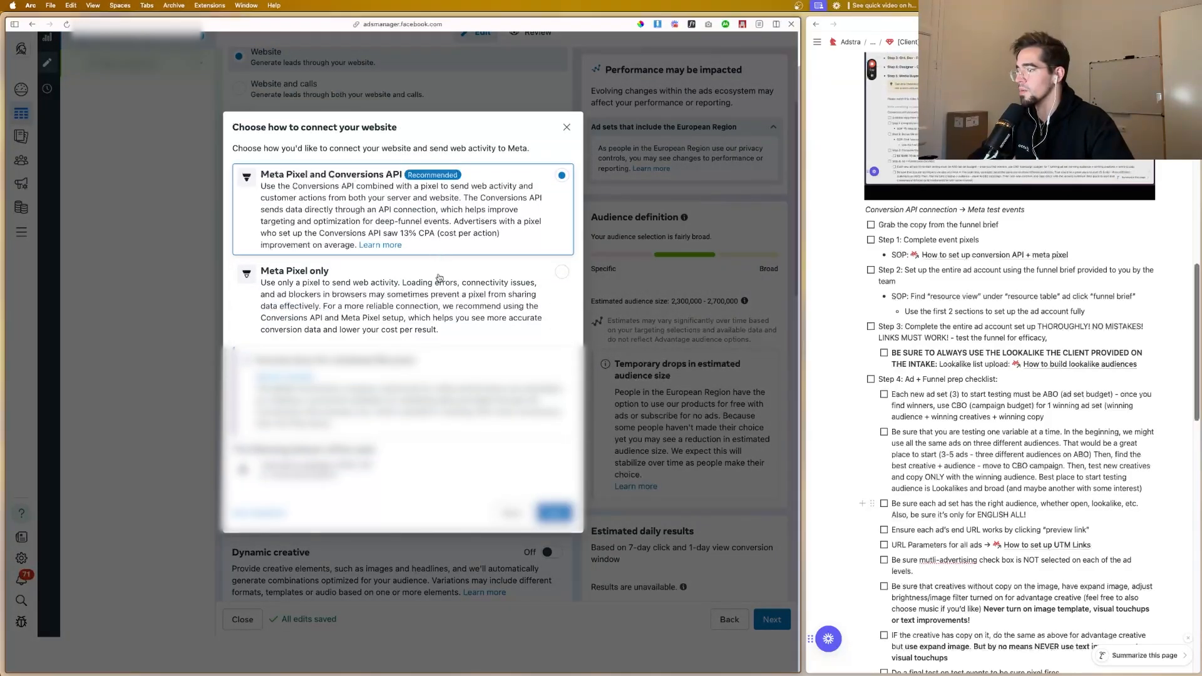
click(554, 512)
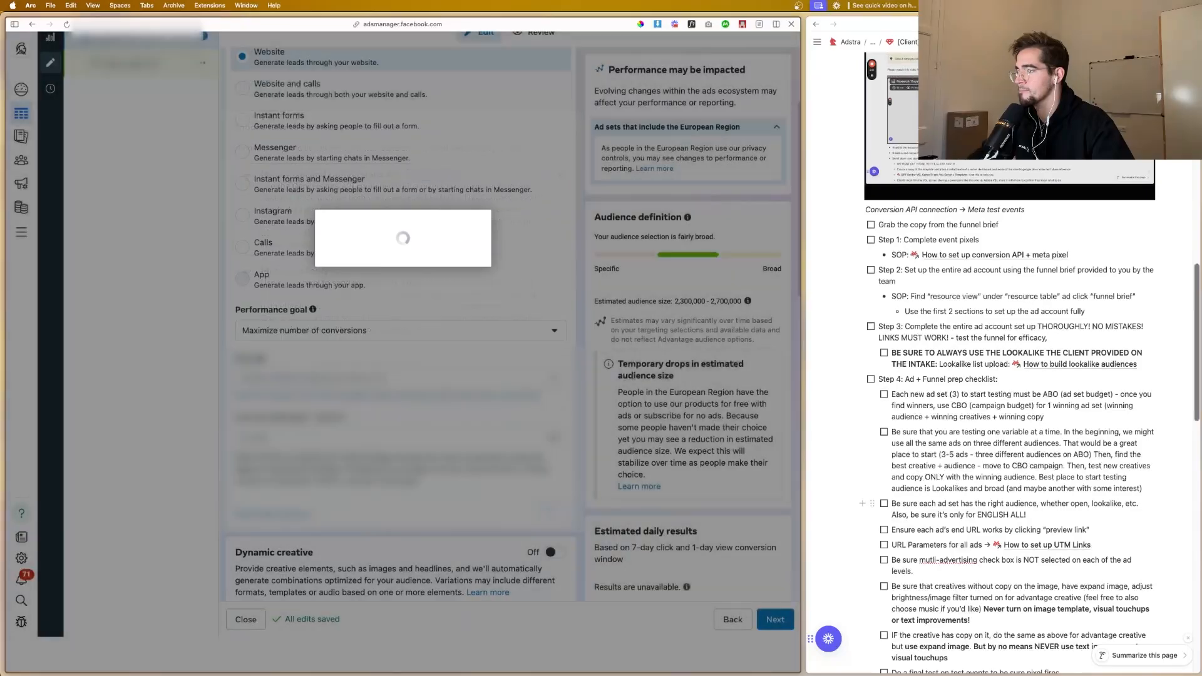
click(346, 297)
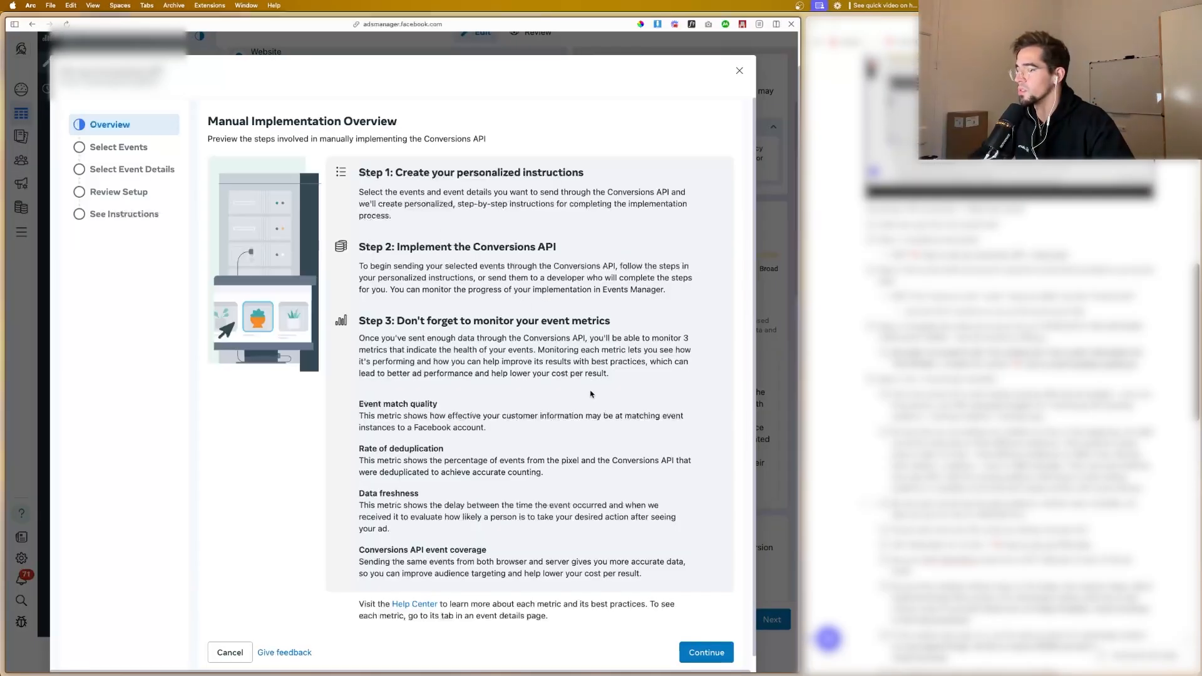
scroll(590, 394, down, 1)
click(706, 638)
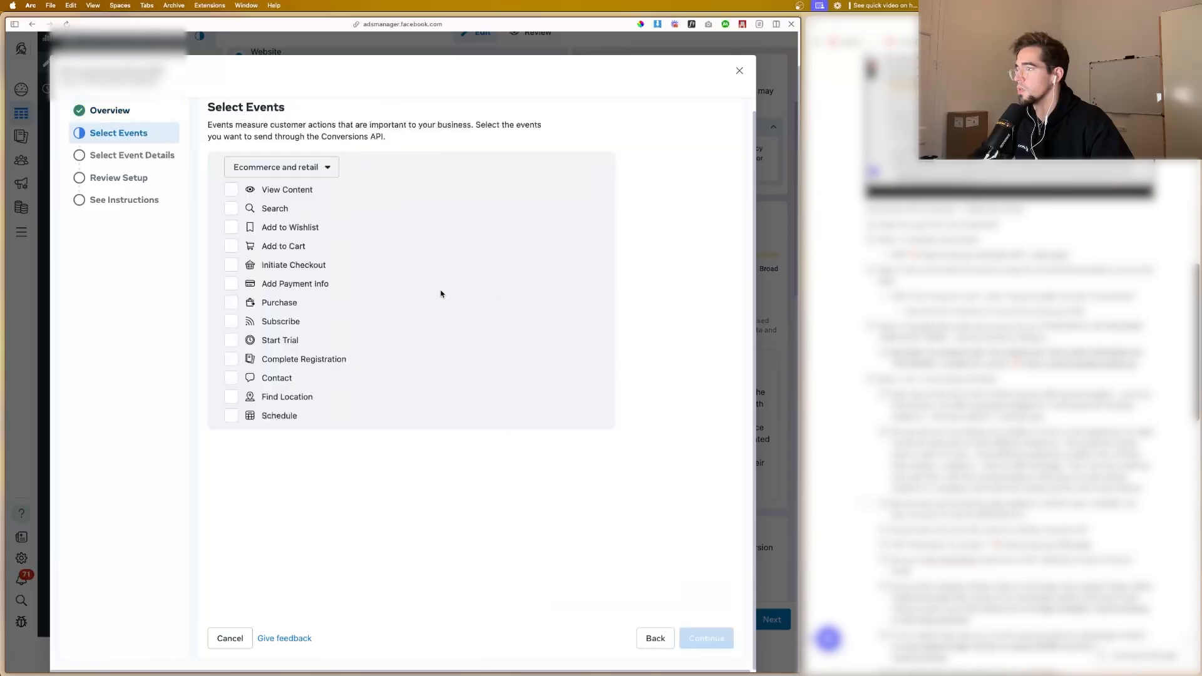
Step: Choose the Professional services category, select the View Content, Lead, Schedule and Purchase events, and continue to the event details
click(329, 168)
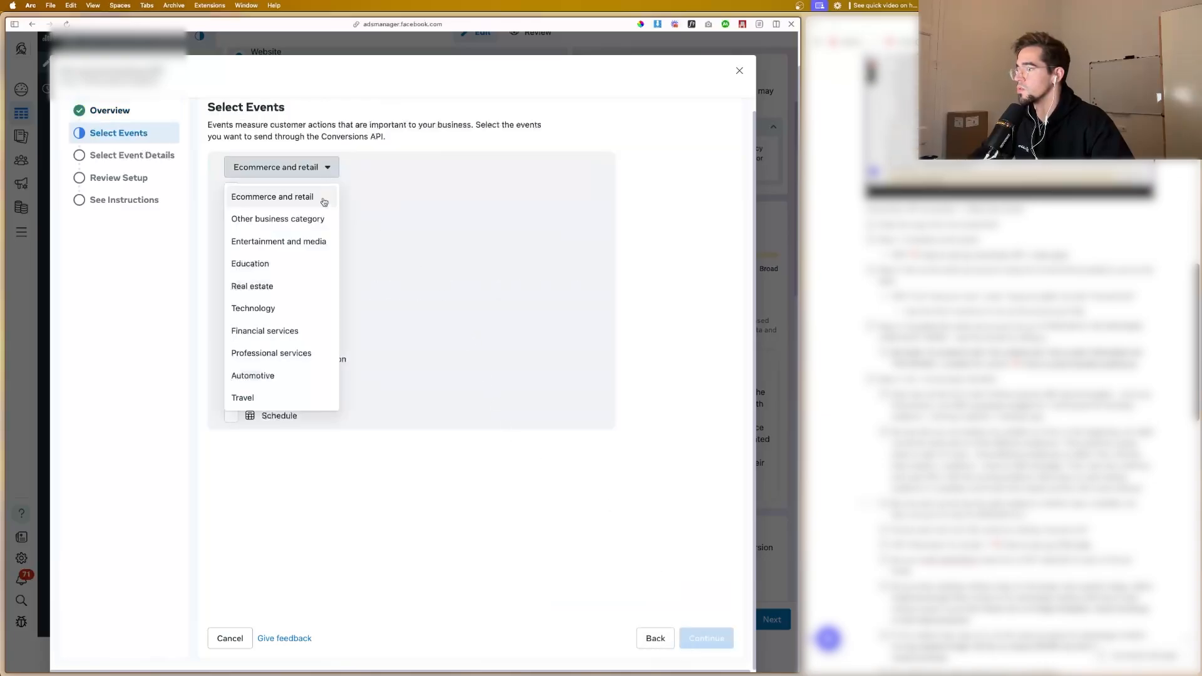
click(282, 353)
click(230, 190)
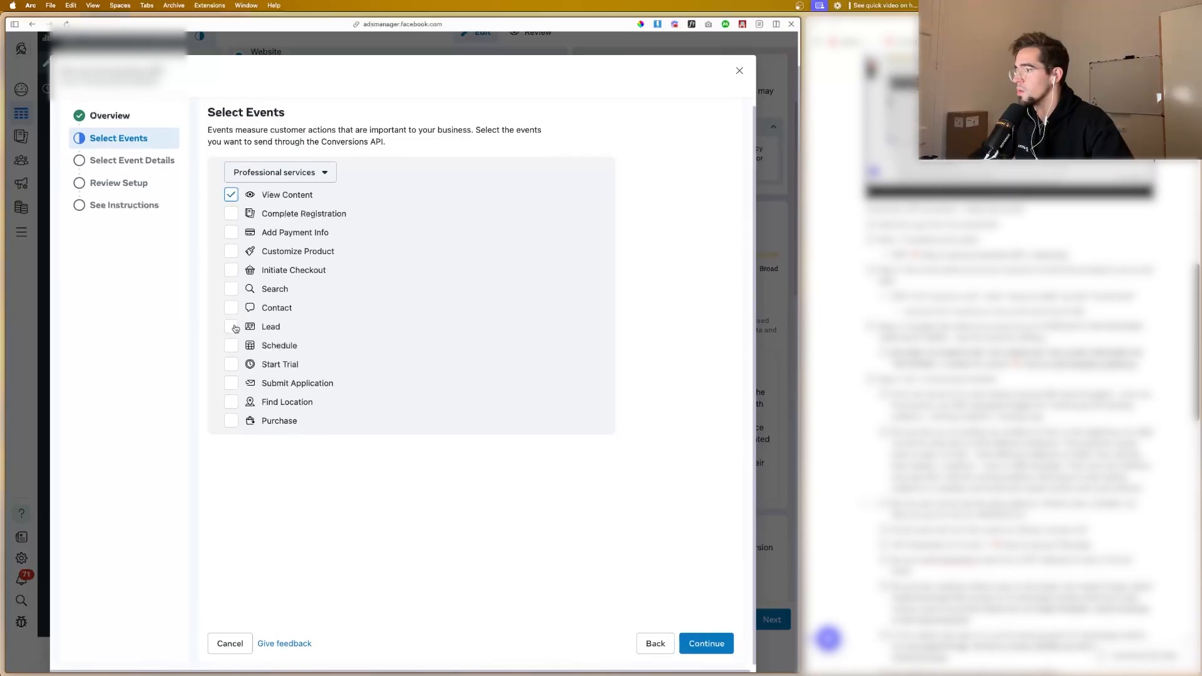
click(232, 327)
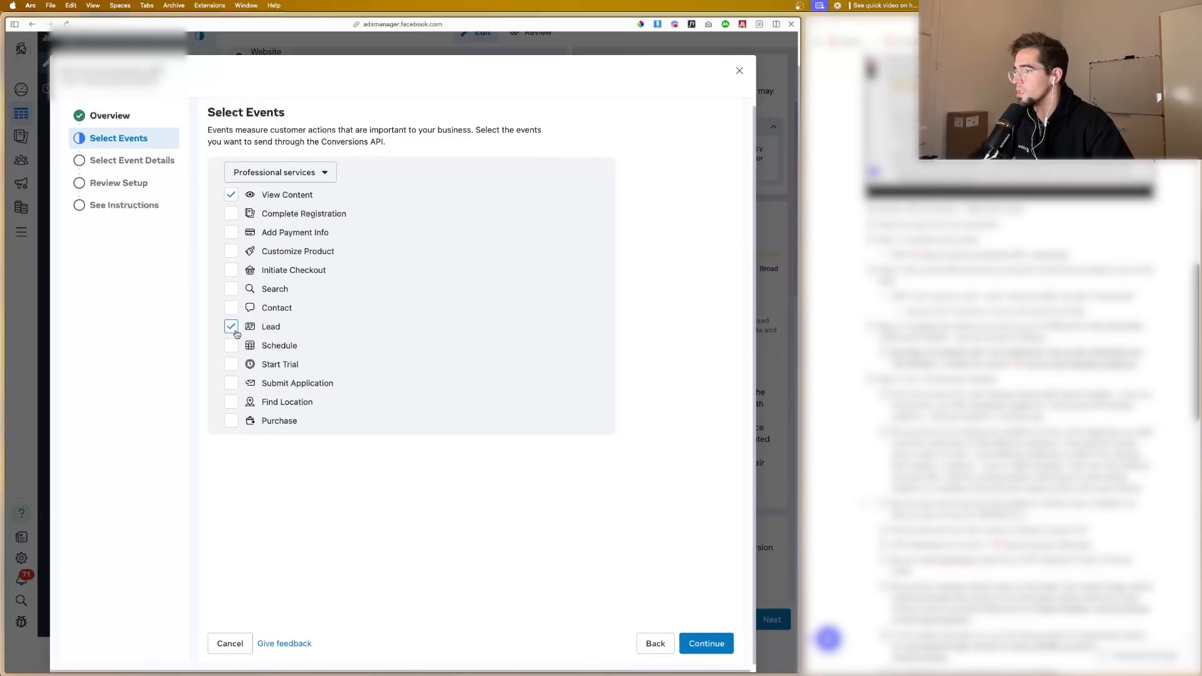
click(231, 346)
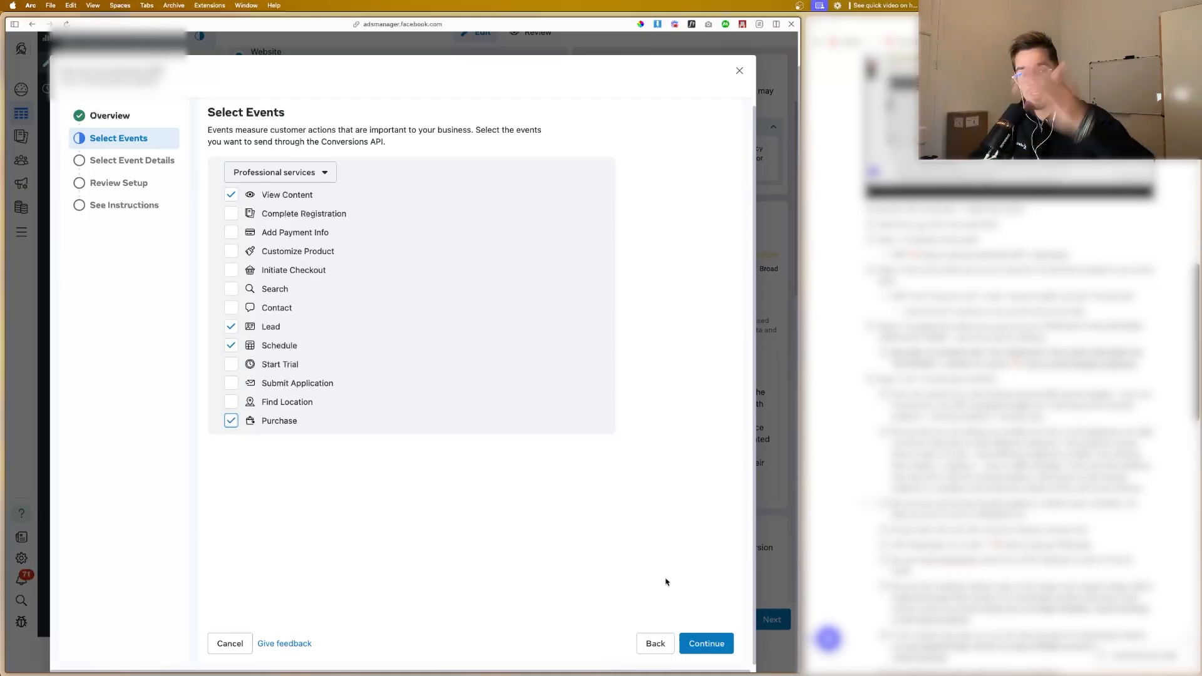
click(704, 645)
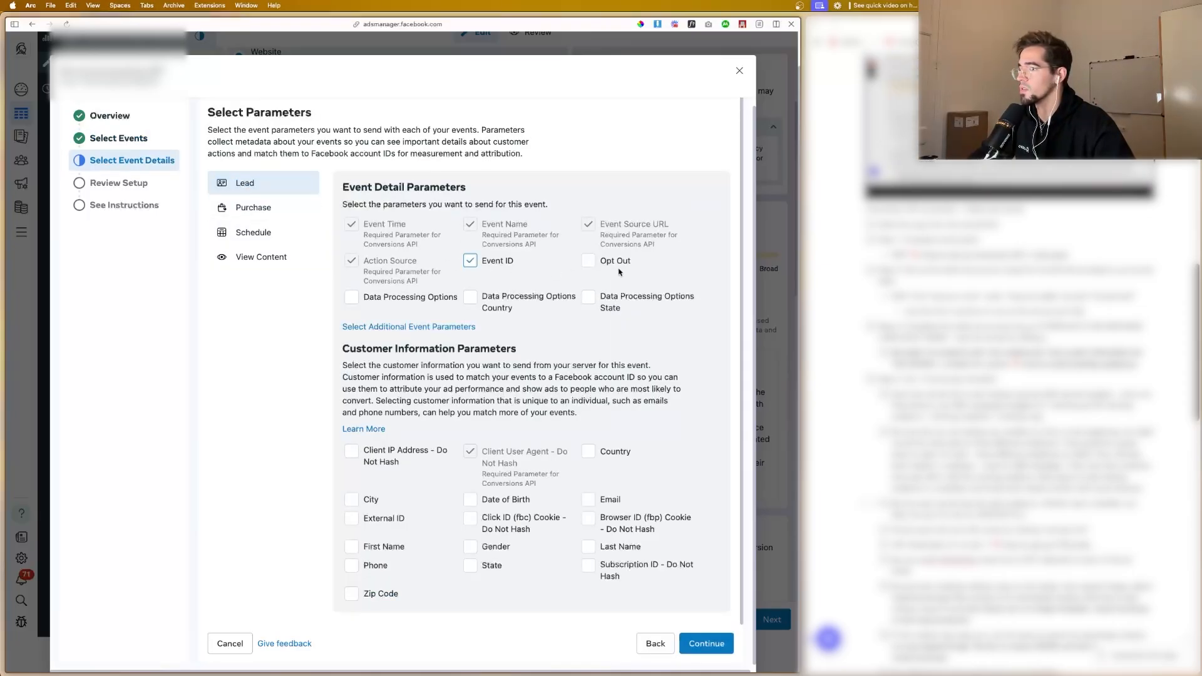
Step: Include Event ID, Opt Out and all three Data Processing Options parameters in the Lead event's details
click(588, 260)
click(589, 296)
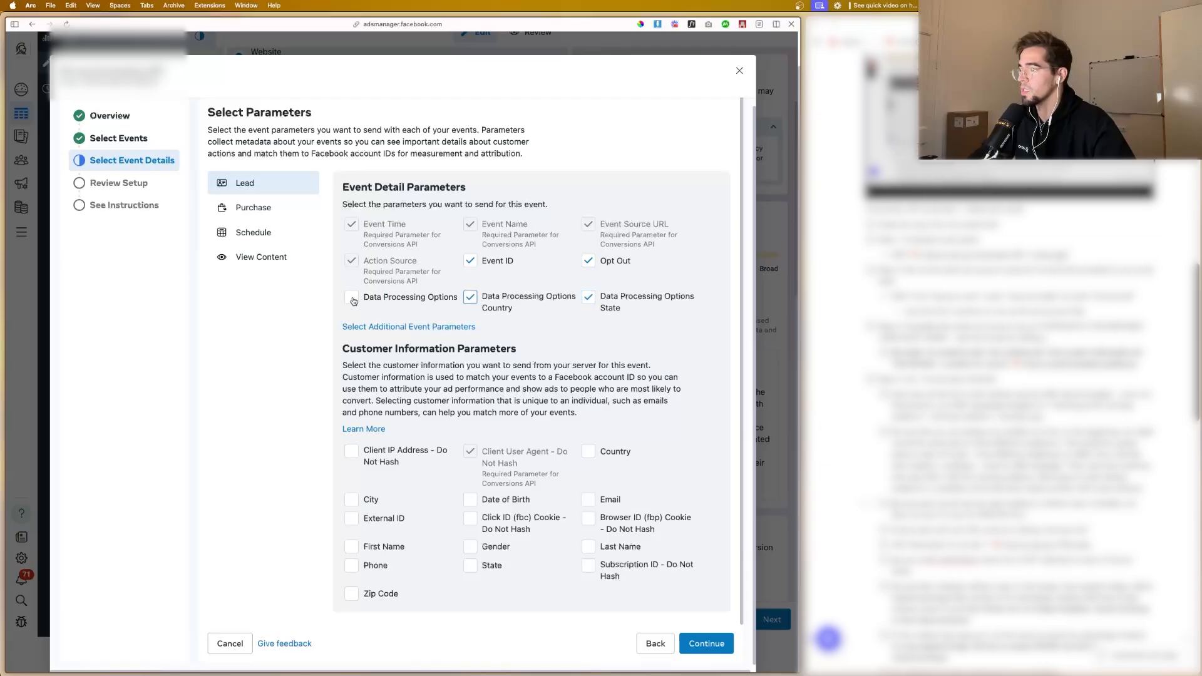
click(351, 297)
Step: Select every available customer information parameter for the Lead event, from Client IP Address through Zip Code
click(351, 451)
click(589, 452)
click(588, 499)
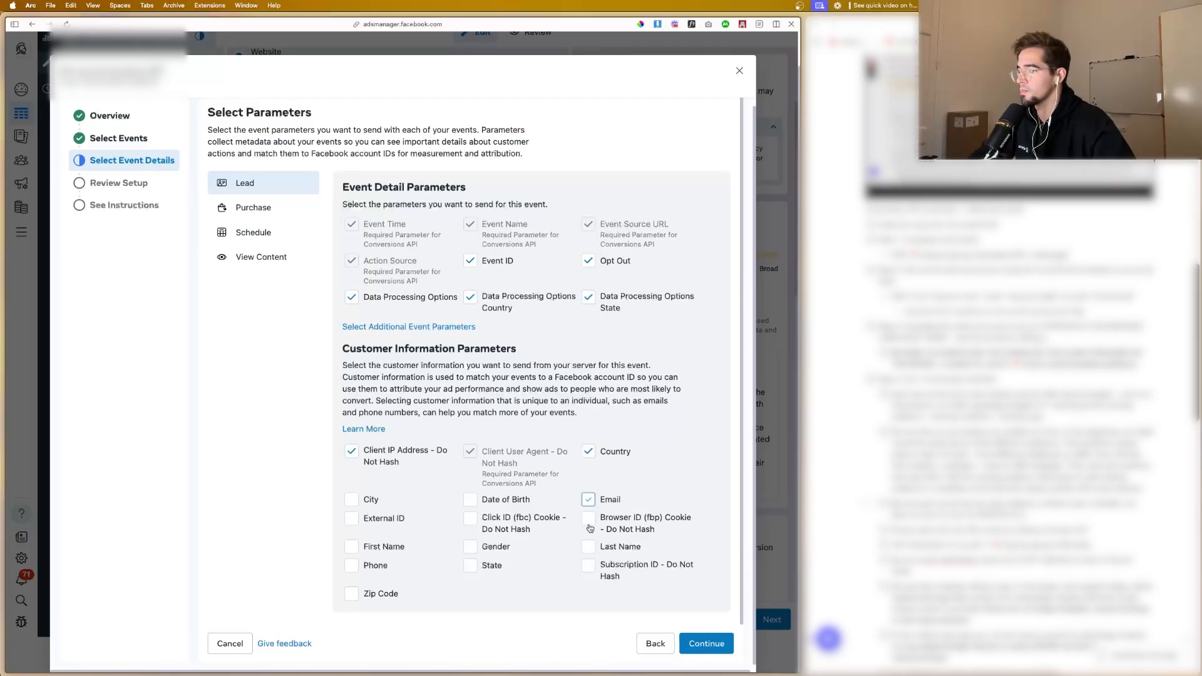
click(588, 518)
click(589, 546)
click(588, 566)
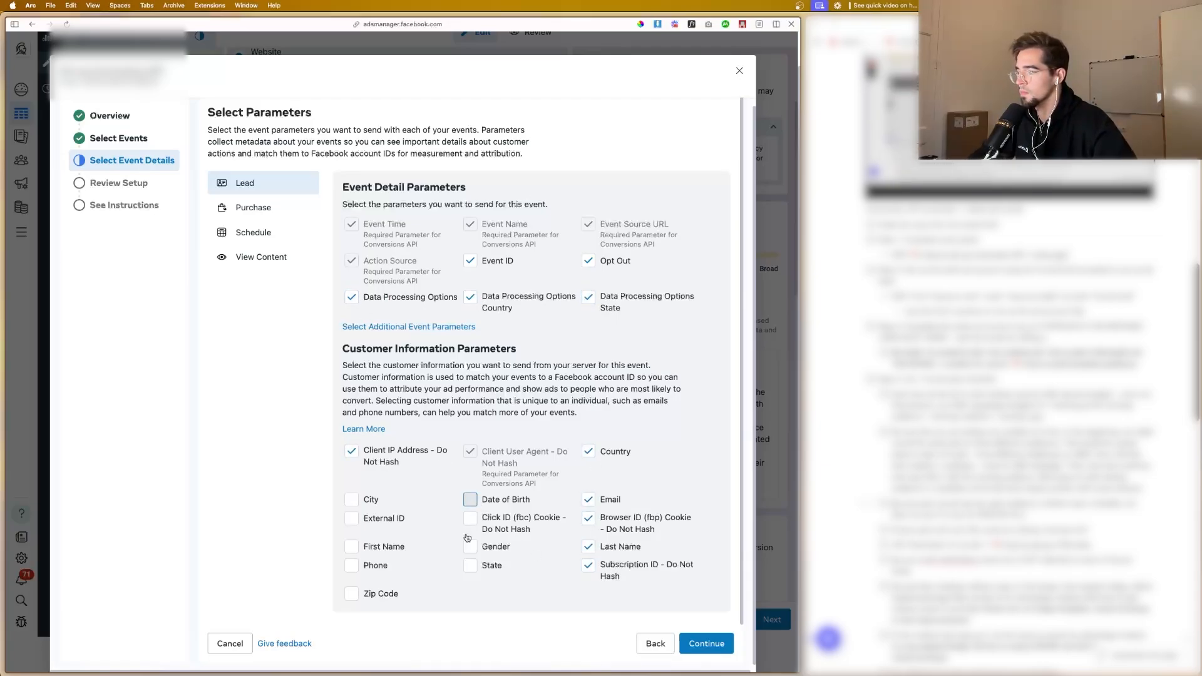
click(470, 499)
click(470, 518)
click(470, 546)
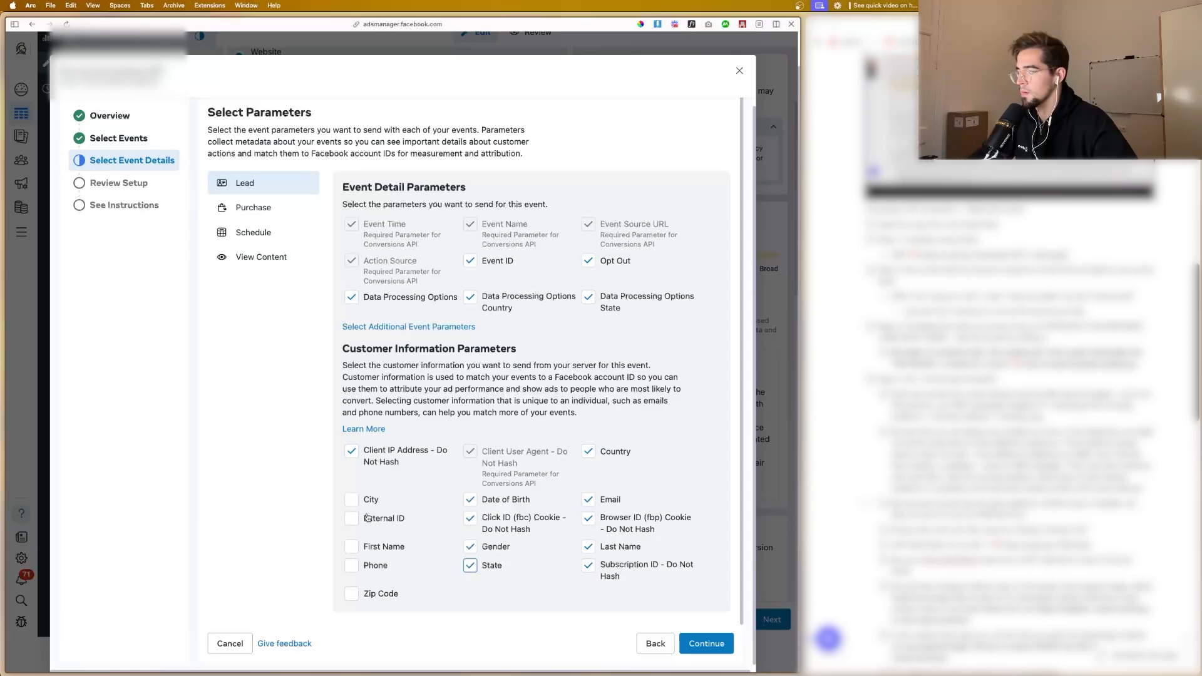
click(352, 499)
click(351, 518)
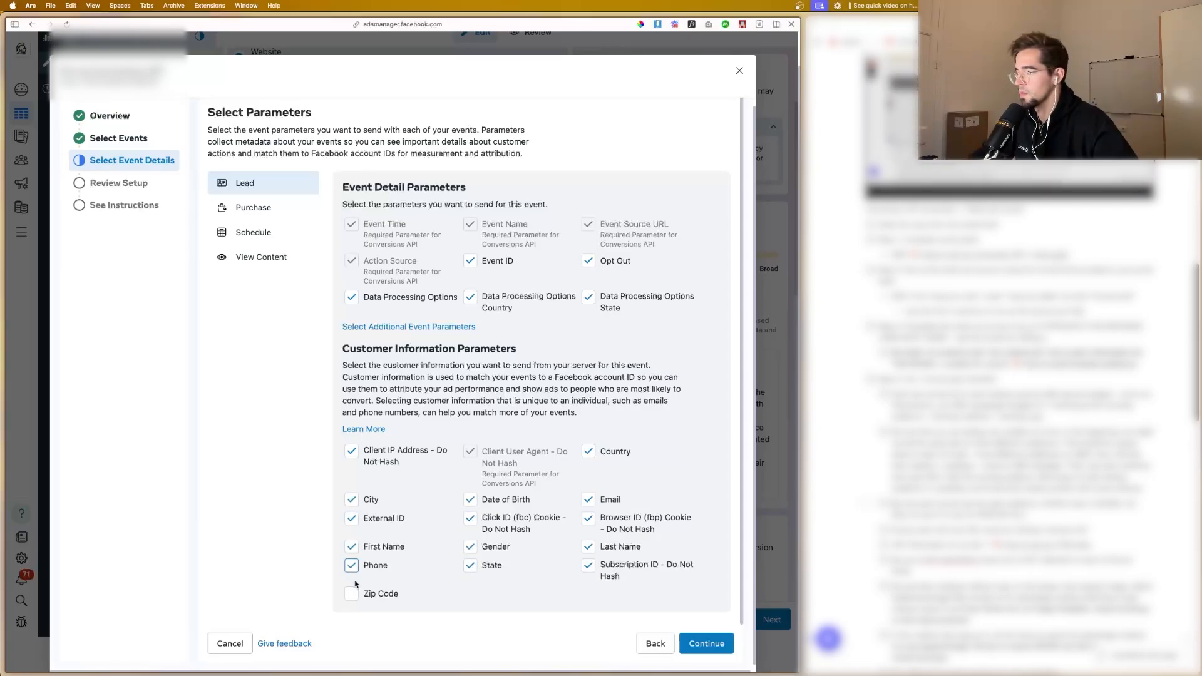
Step: For the Purchase event, include the Event ID, Opt Out and all three Data Processing Options detail parameters
click(253, 207)
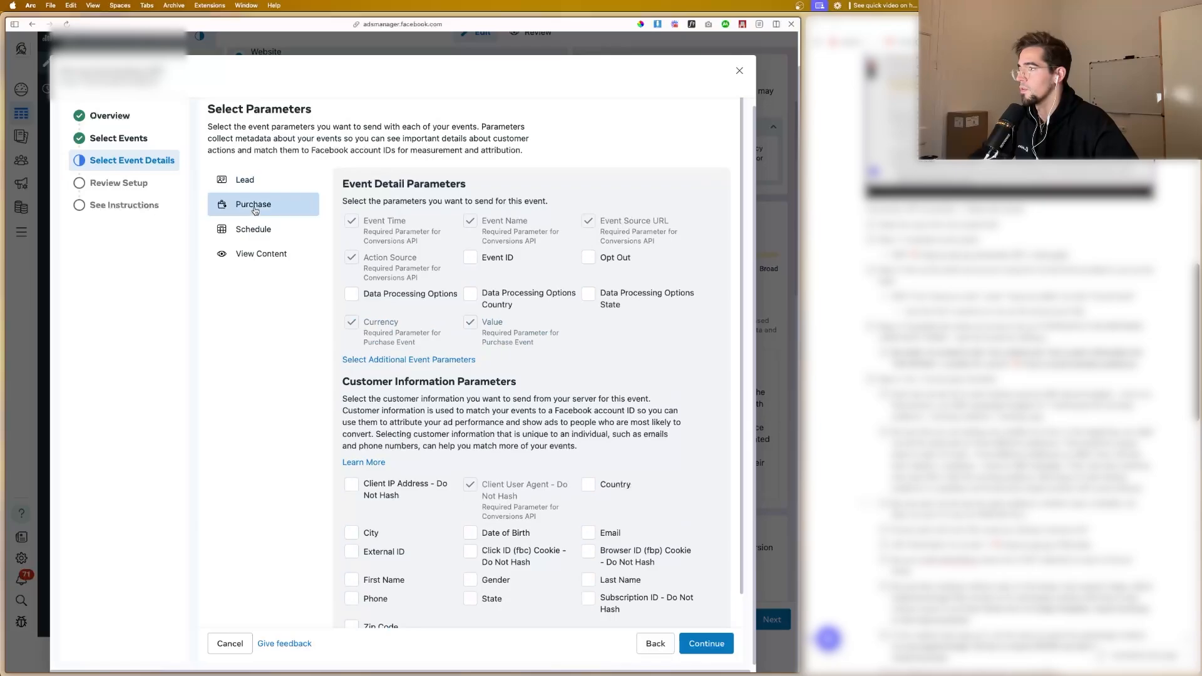
click(471, 258)
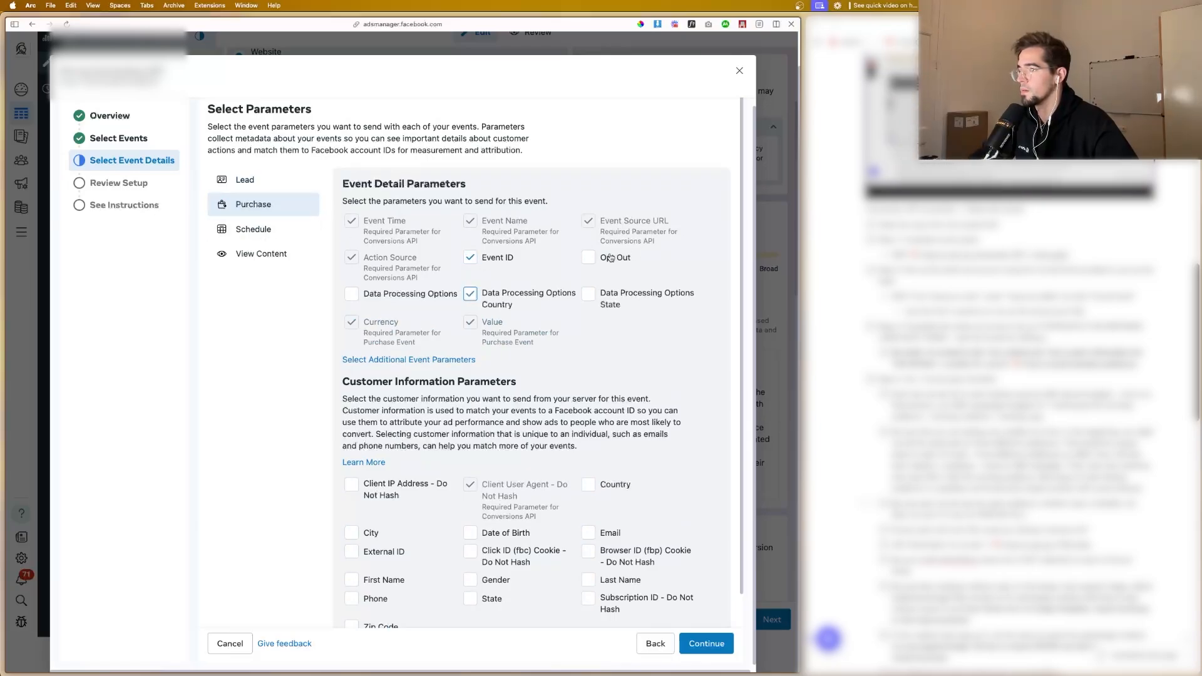
click(589, 257)
click(588, 294)
click(351, 293)
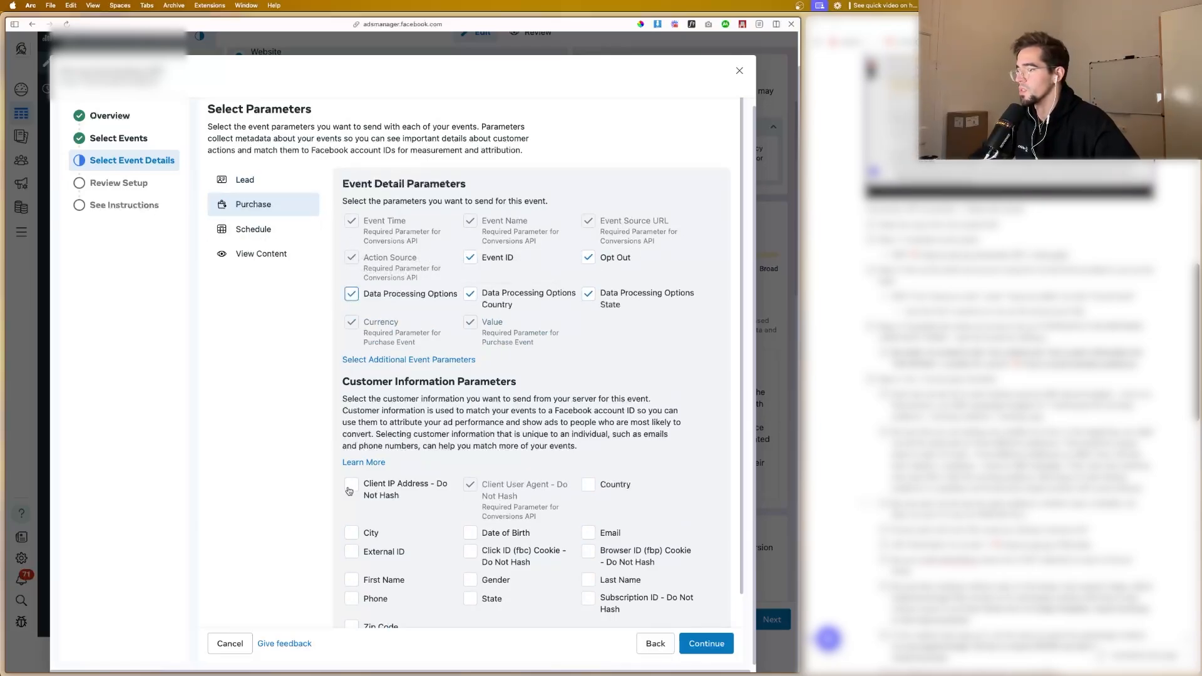
Step: Select all customer information parameters for the Purchase event, including Client IP Address, External ID, Email, Phone and Country
click(350, 491)
scroll(352, 493, down, 1)
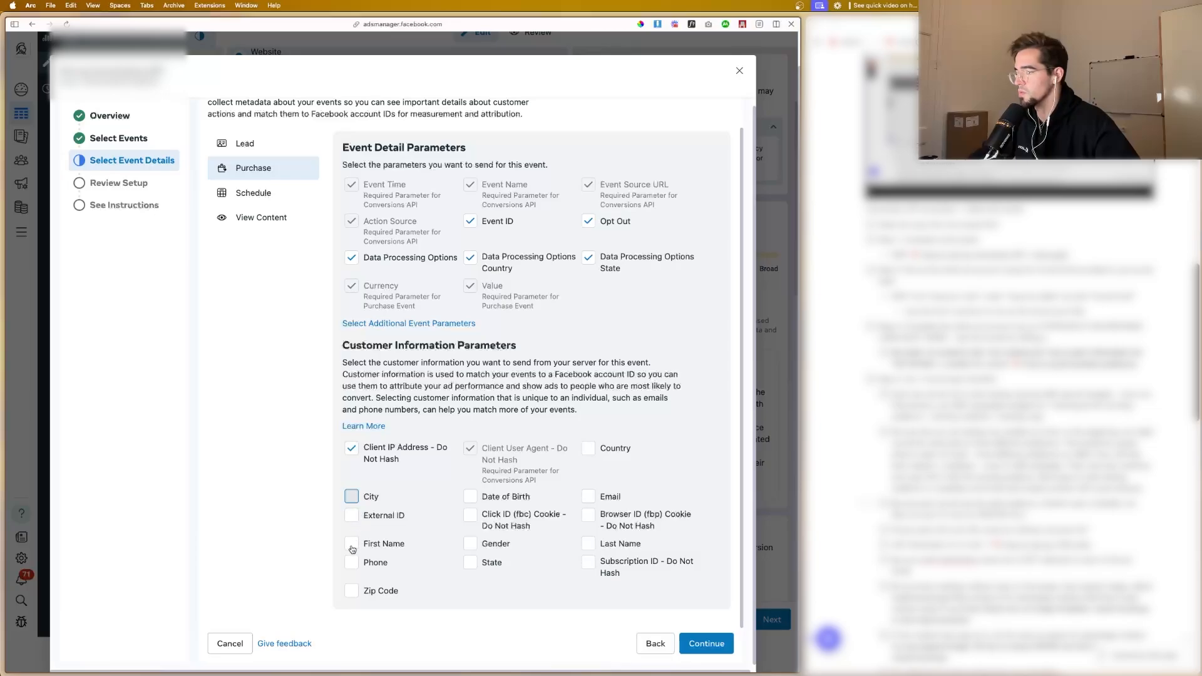
click(351, 544)
click(351, 562)
click(352, 590)
click(469, 562)
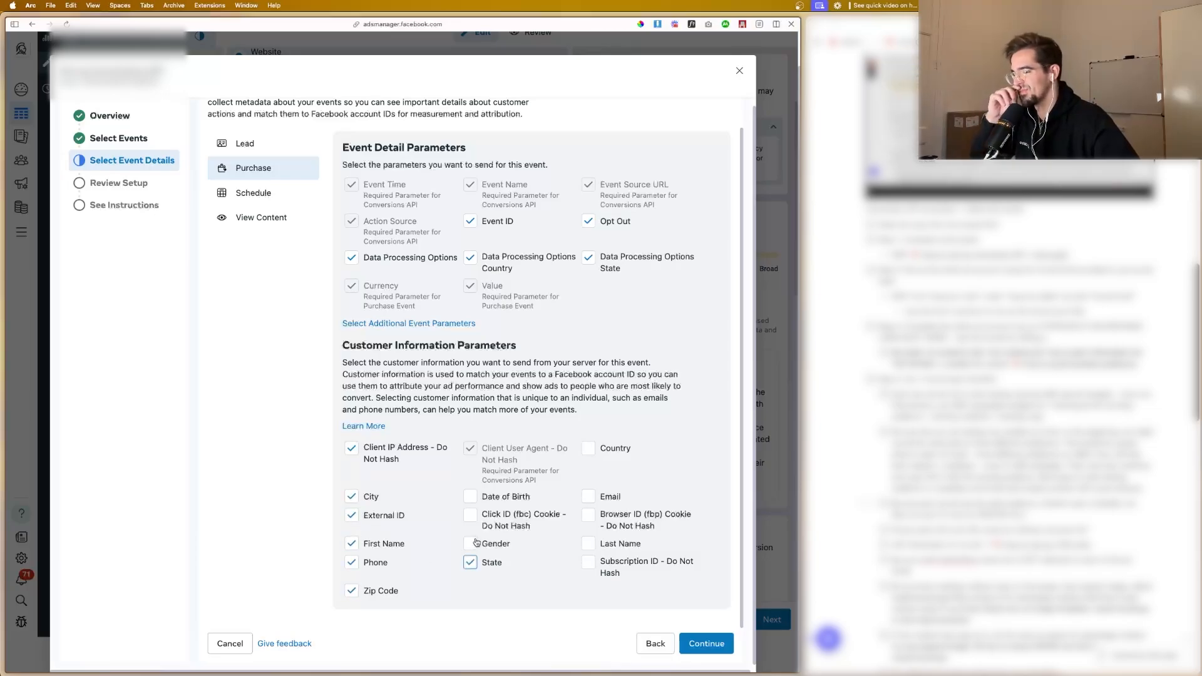
click(473, 543)
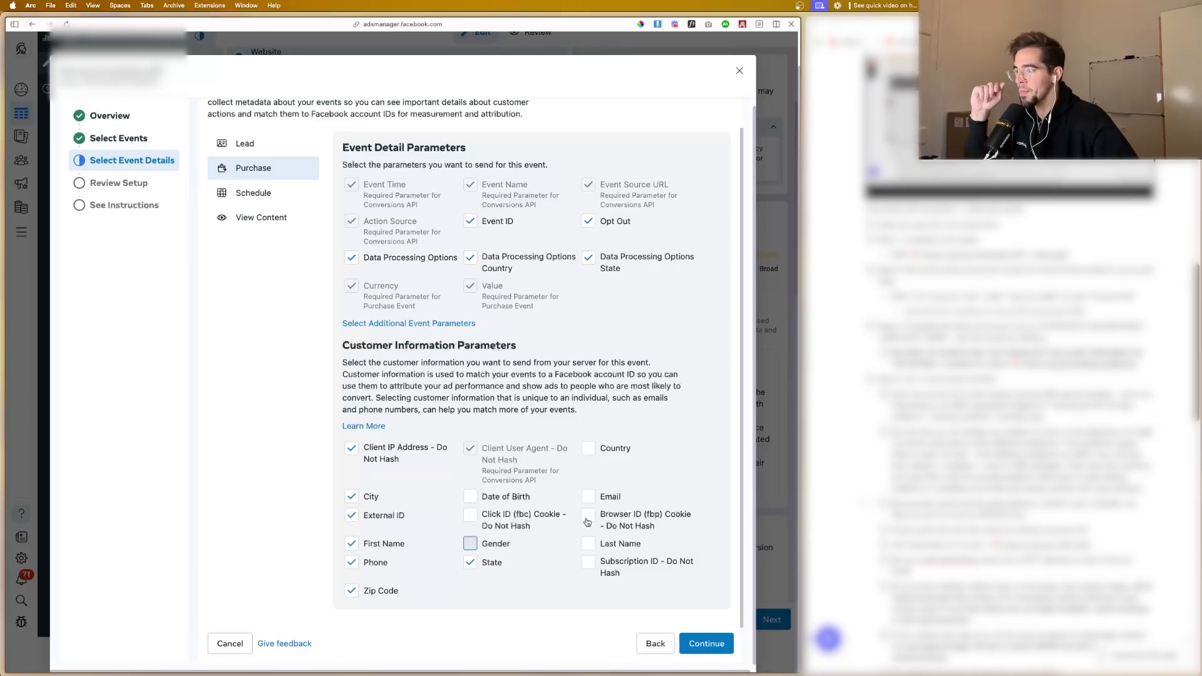
click(587, 519)
click(589, 546)
click(589, 564)
click(589, 450)
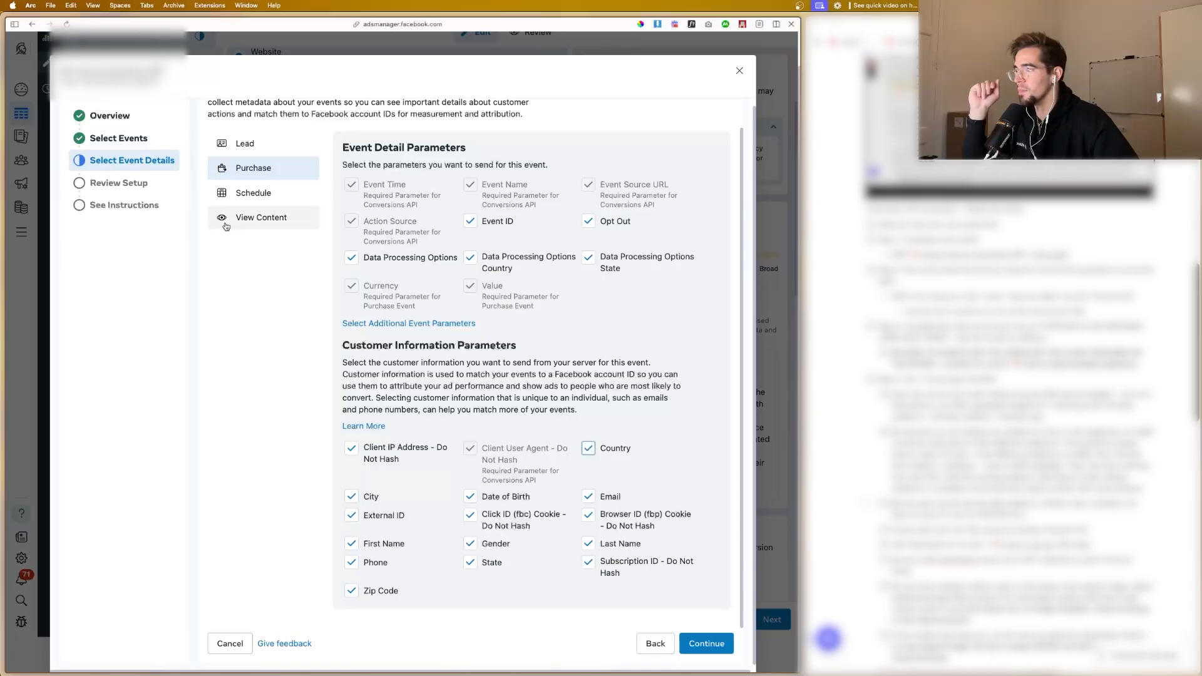
Step: For the Schedule event, include Event ID, Opt Out and all Data Processing Options, including Country and State
click(241, 193)
click(352, 294)
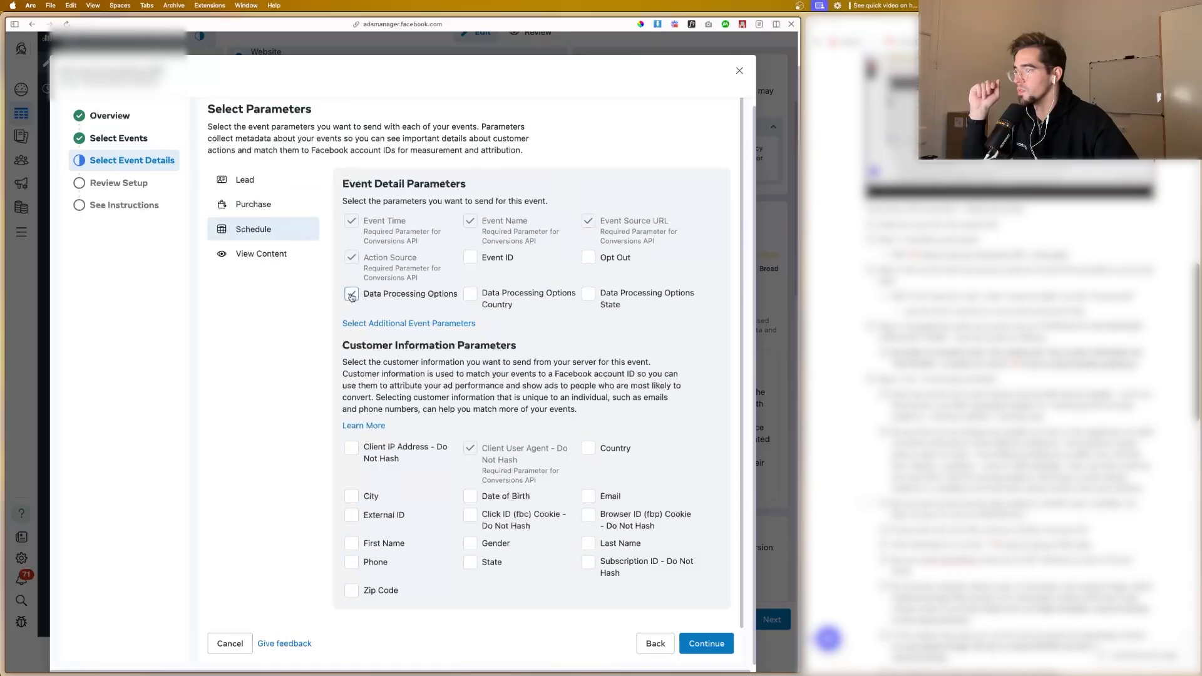
click(473, 294)
click(352, 294)
click(470, 257)
click(589, 258)
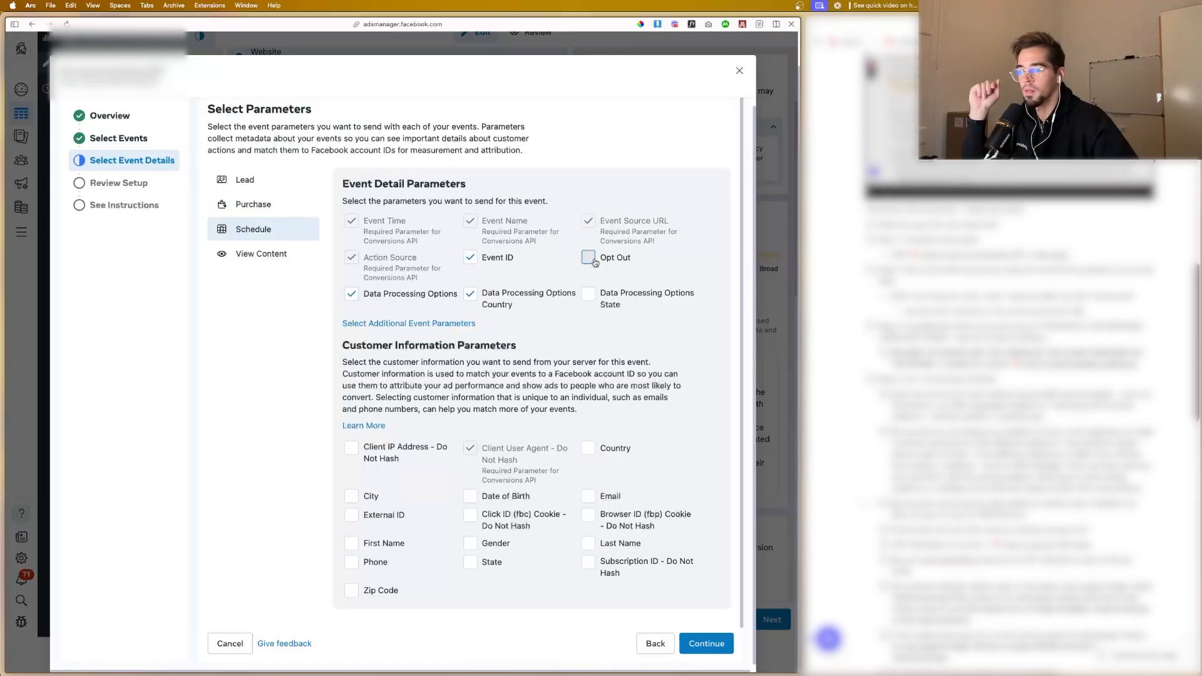
click(589, 295)
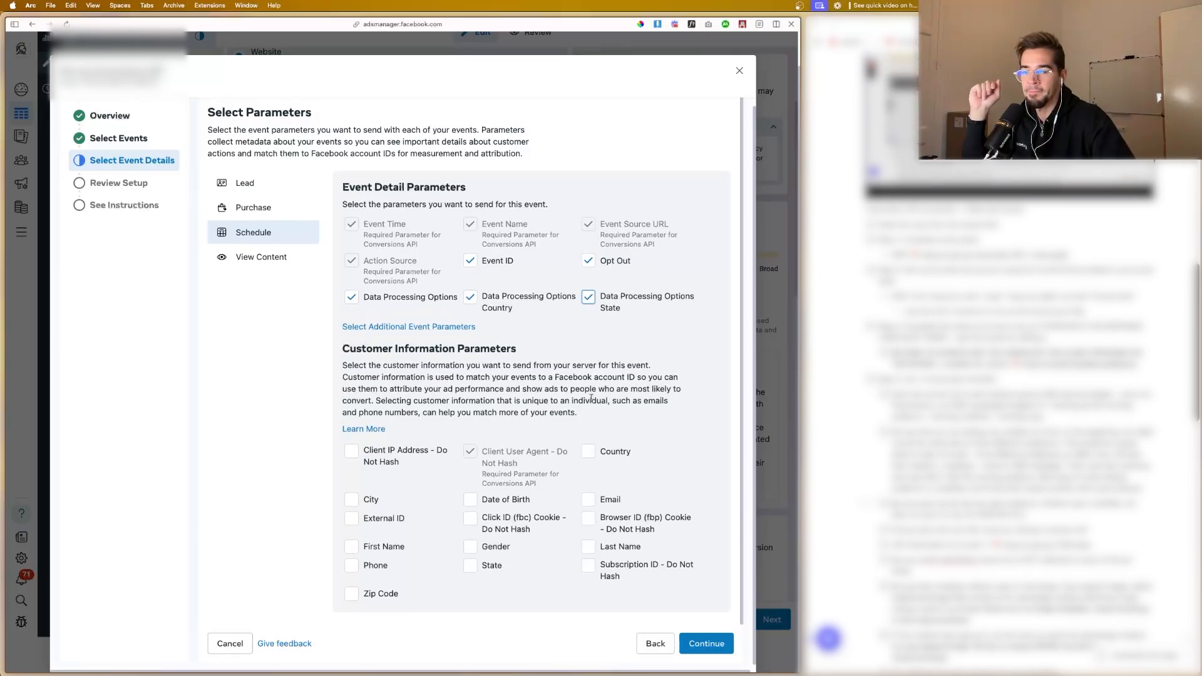
Step: Select the Schedule event's customer information parameters, leaving out only Client IP Address and External ID
scroll(587, 395, down, 1)
click(592, 446)
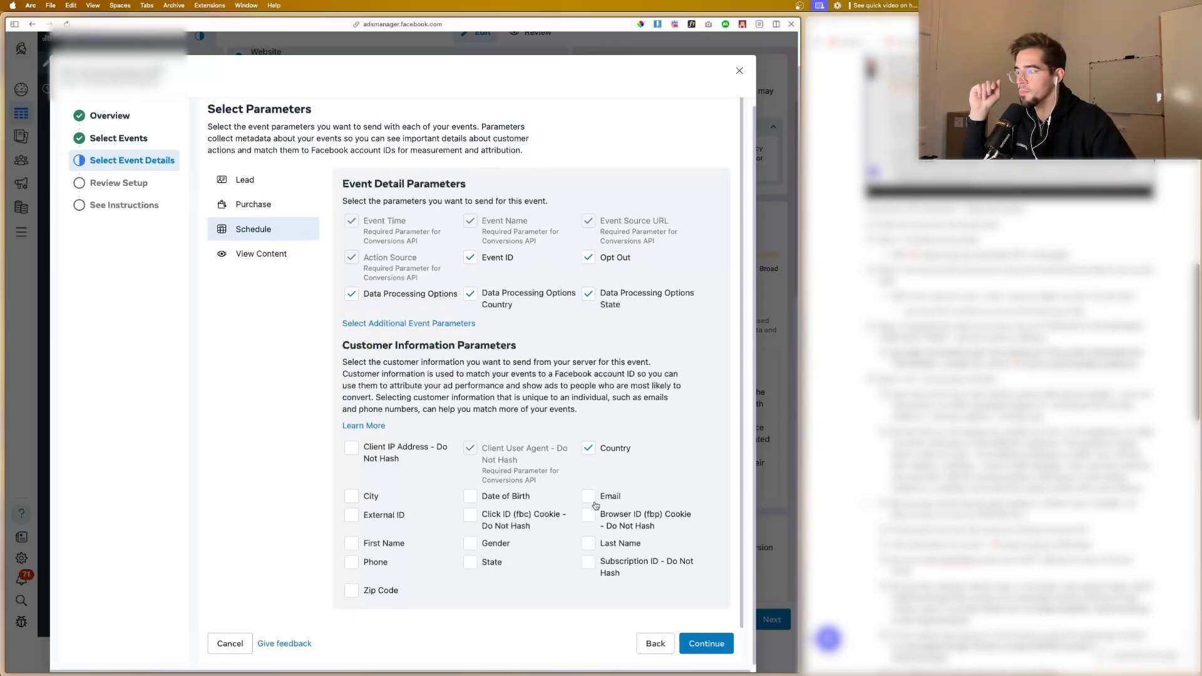
click(591, 498)
click(588, 515)
click(588, 543)
click(589, 563)
click(470, 498)
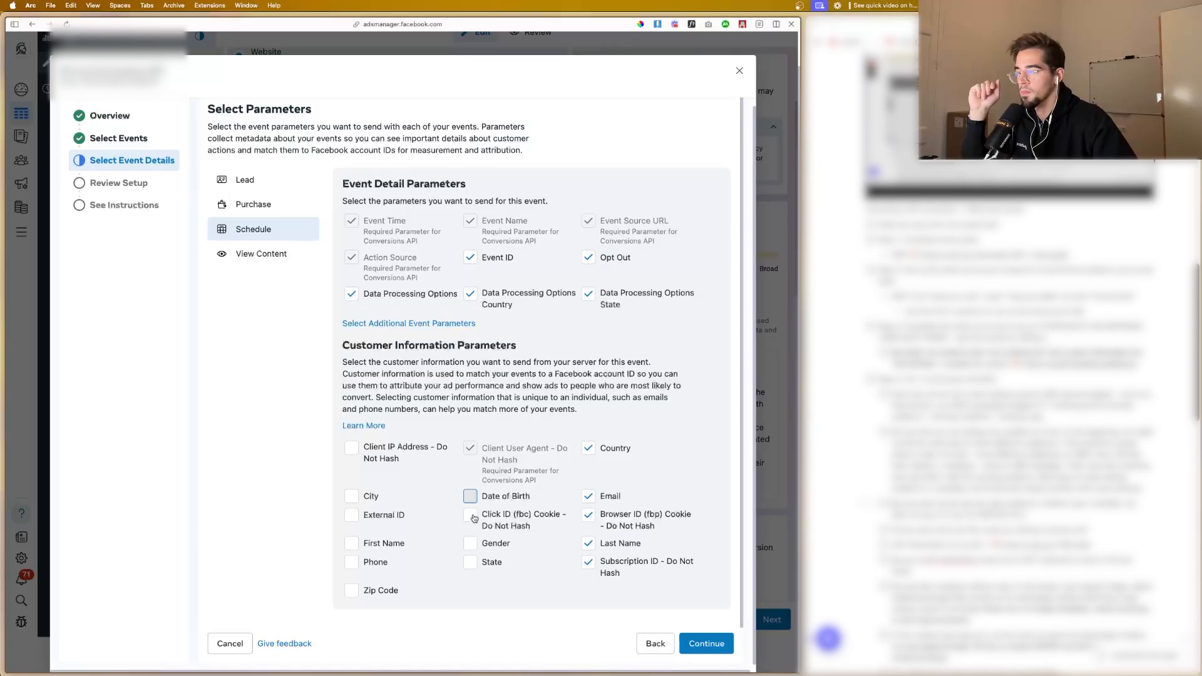
click(470, 515)
click(470, 544)
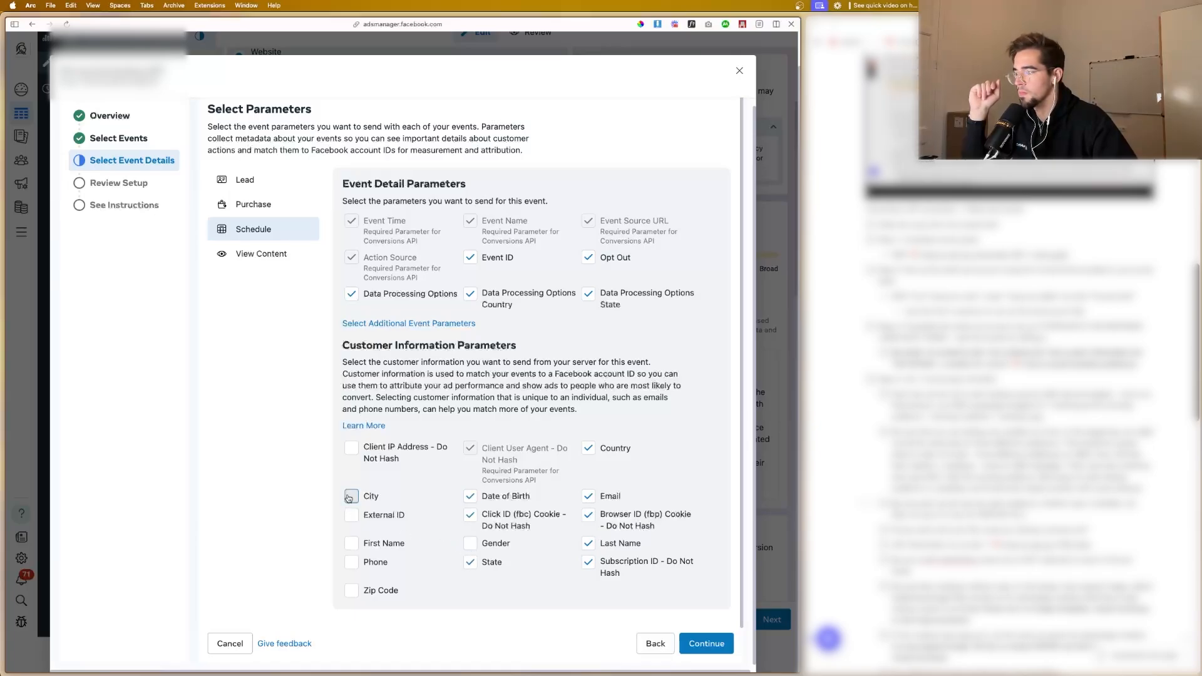
click(350, 498)
click(351, 543)
click(351, 563)
click(365, 586)
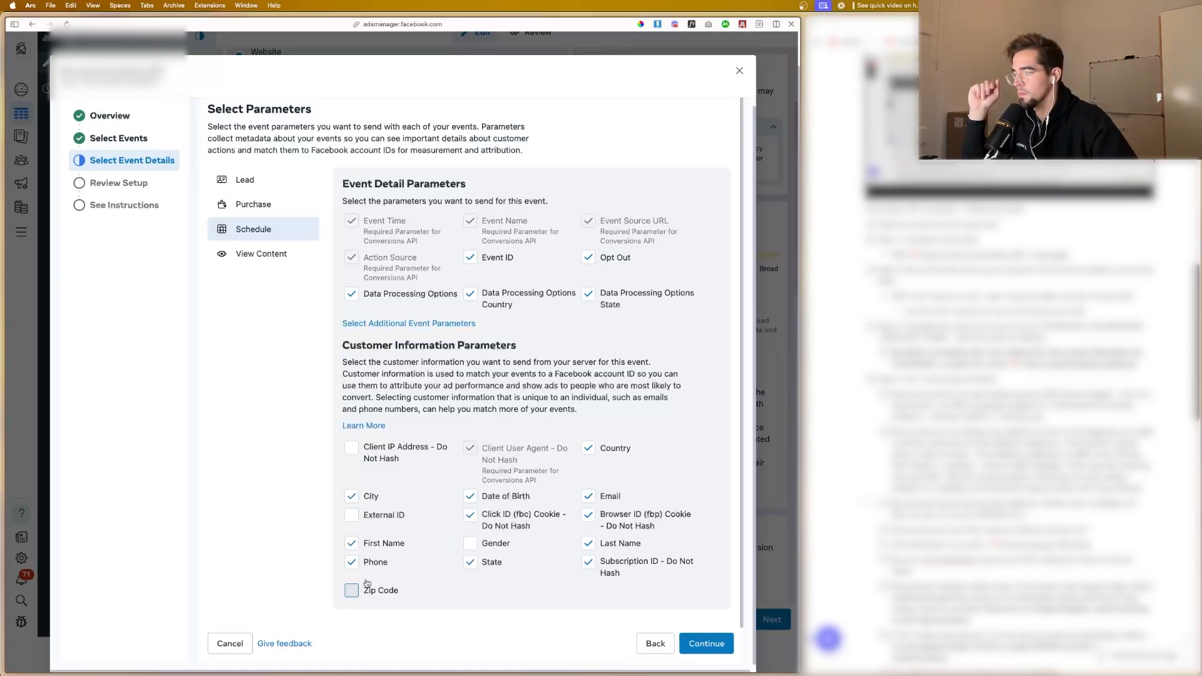
Step: For the View Content event, include Event ID, Opt Out and the three Data Processing Options detail parameters
click(257, 254)
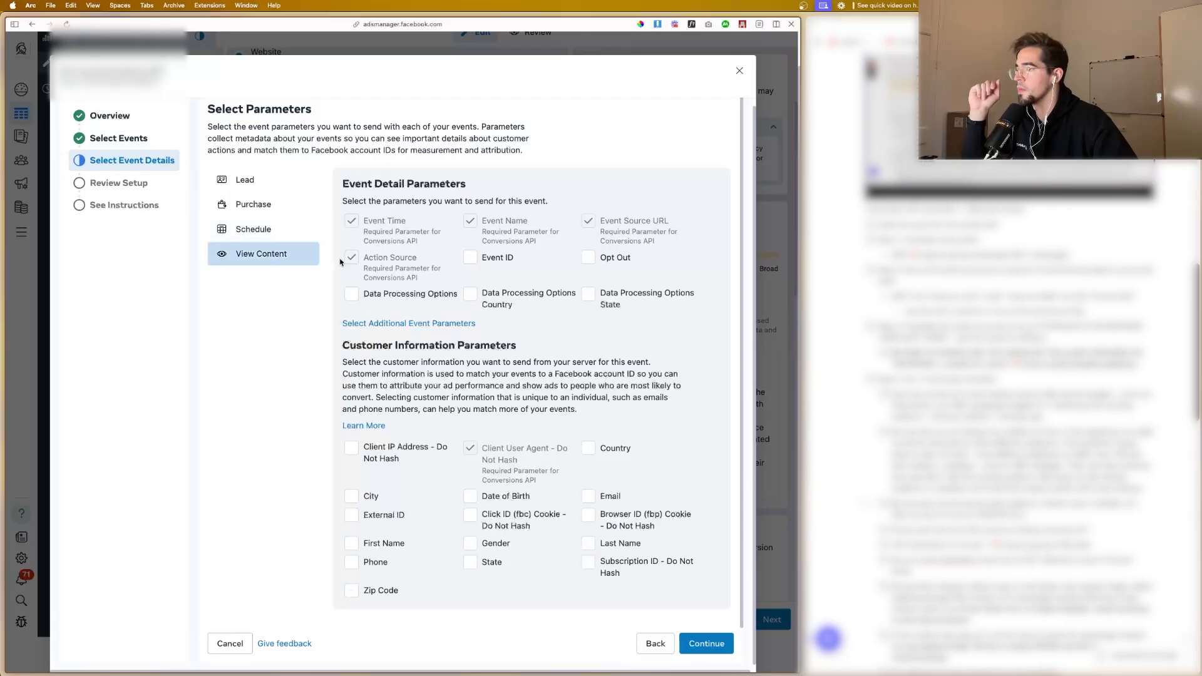
click(468, 257)
click(470, 293)
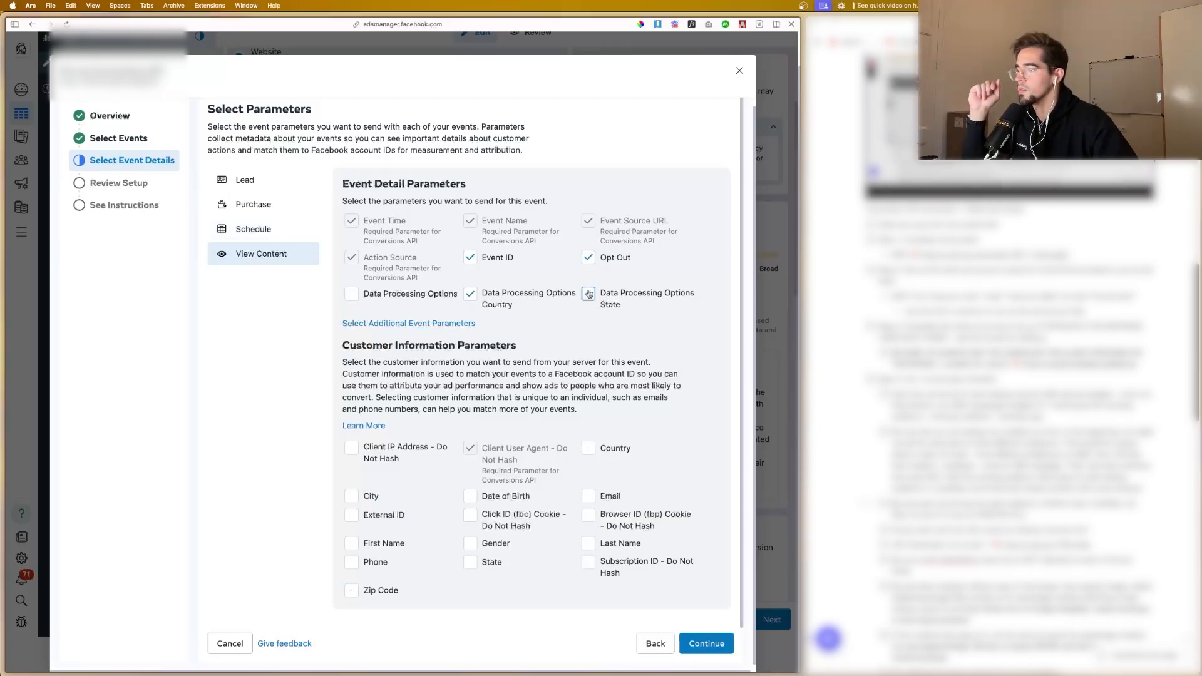
Step: Select every customer information parameter for the View Content event, including Client IP Address, External ID, Subscription ID and Country
click(351, 450)
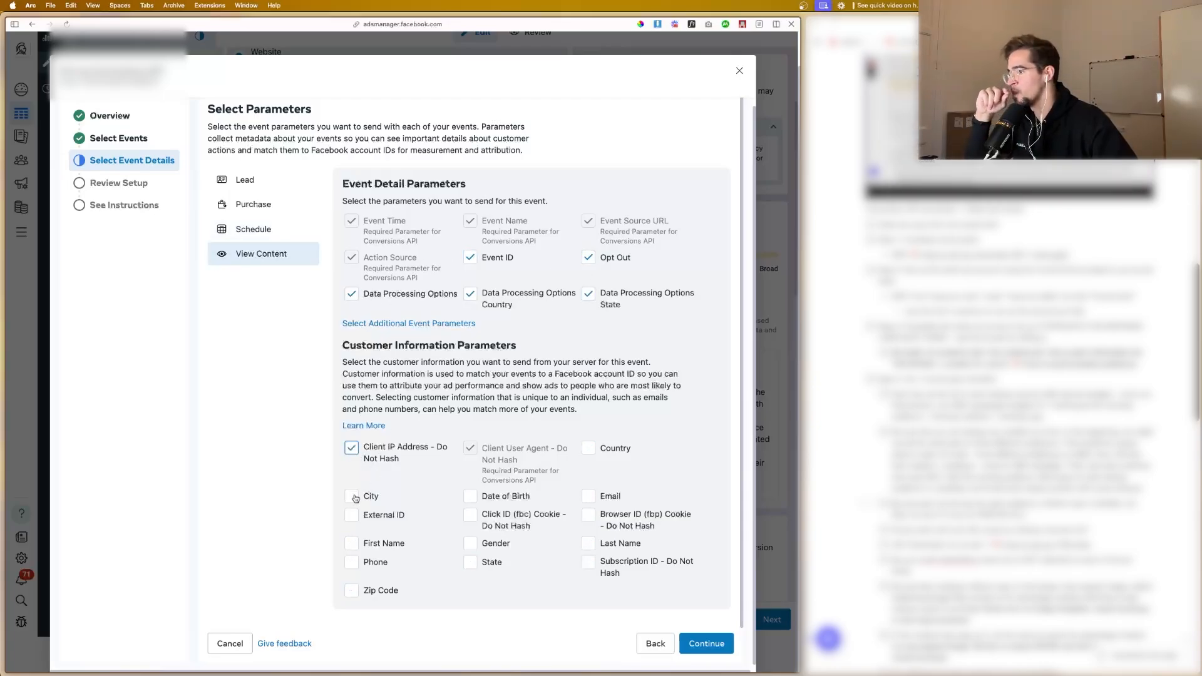
click(351, 514)
click(352, 543)
click(352, 562)
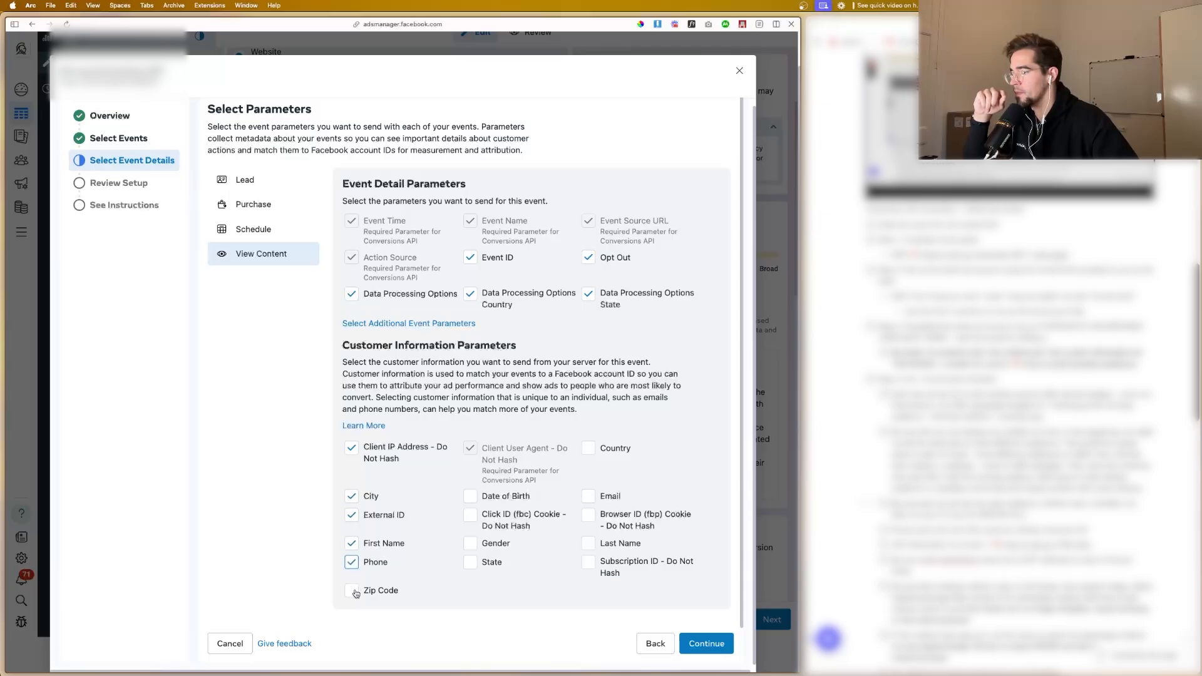
click(468, 562)
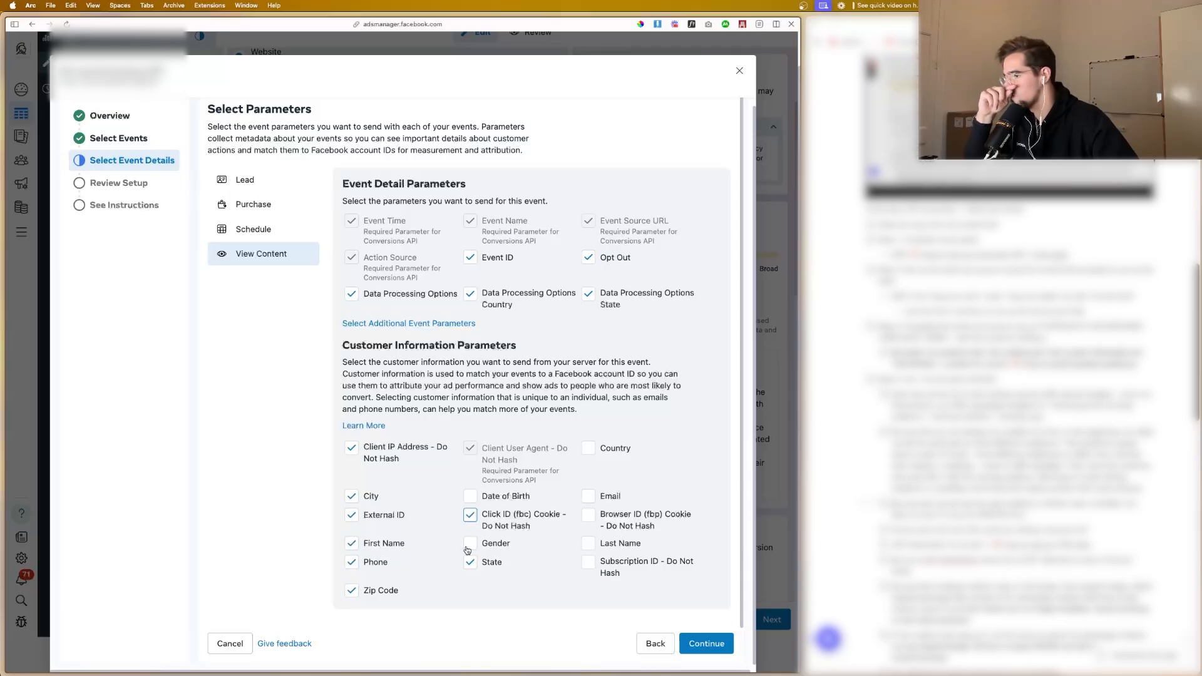
click(470, 544)
click(588, 496)
click(588, 515)
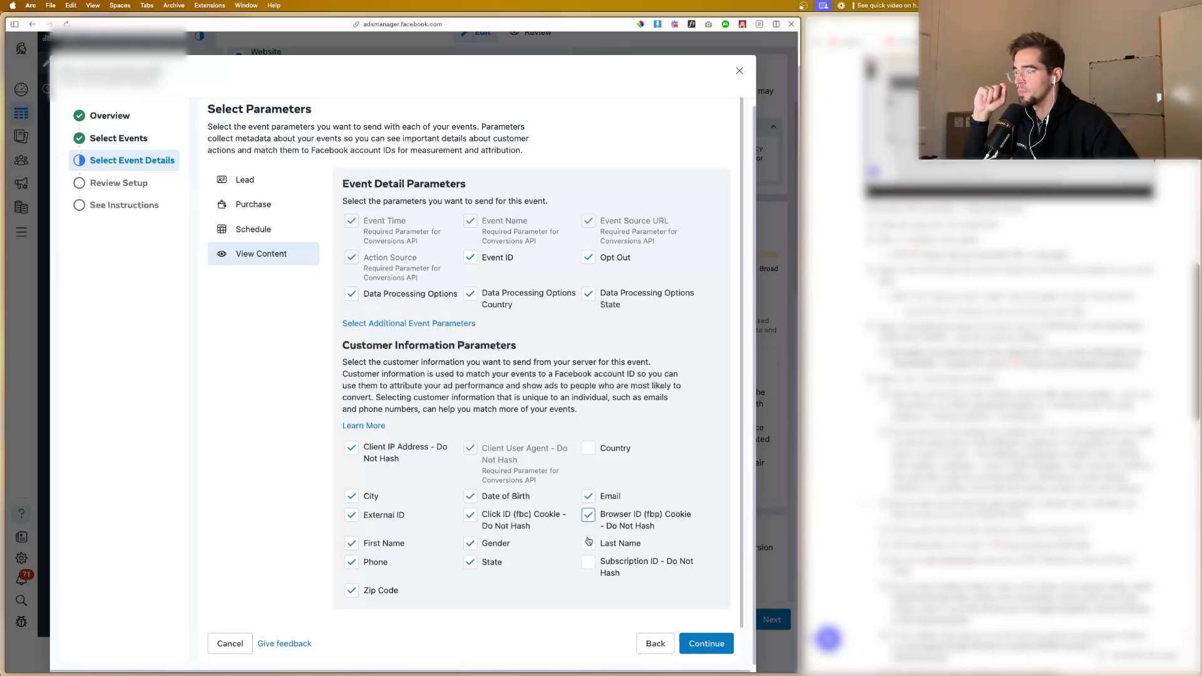
click(589, 544)
click(589, 449)
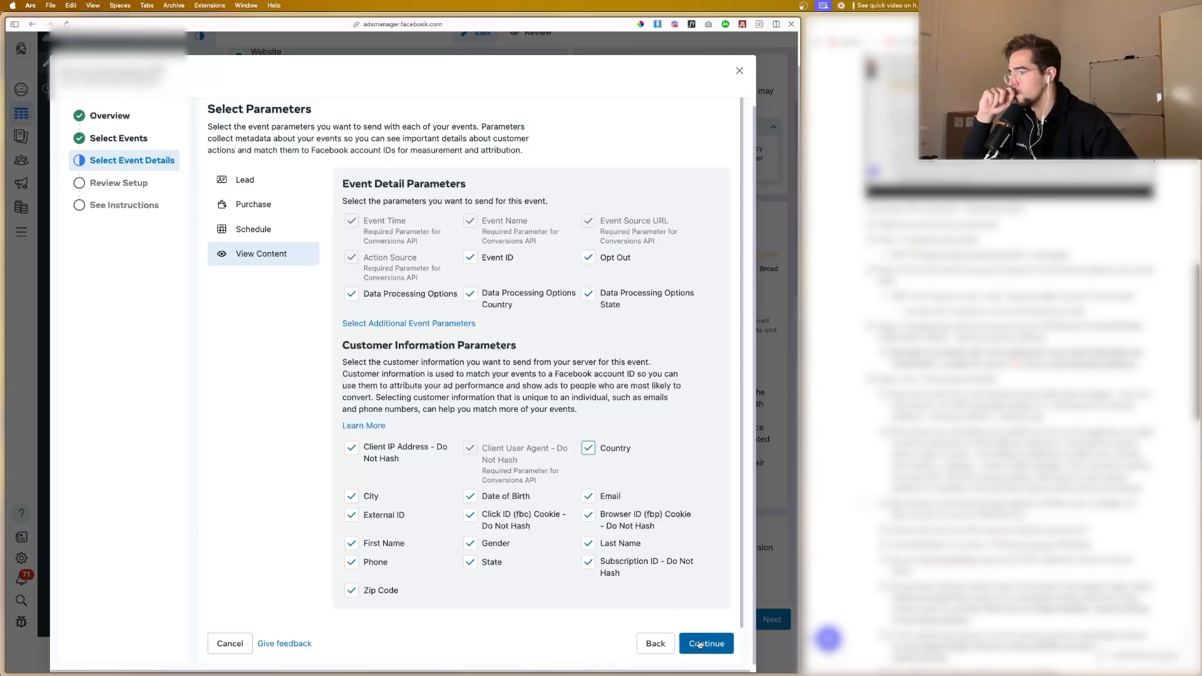
Step: Review the four events' selected parameters and continue to the Conversions API implementation instructions
click(706, 644)
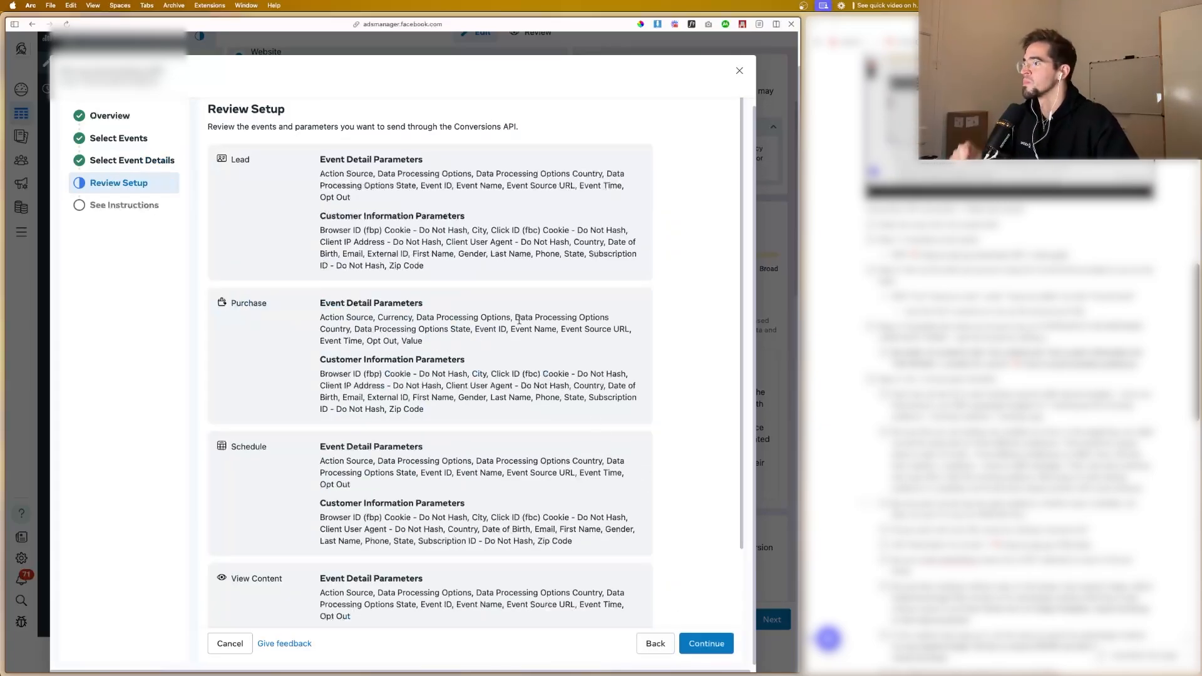
scroll(607, 523, down, 3)
click(706, 644)
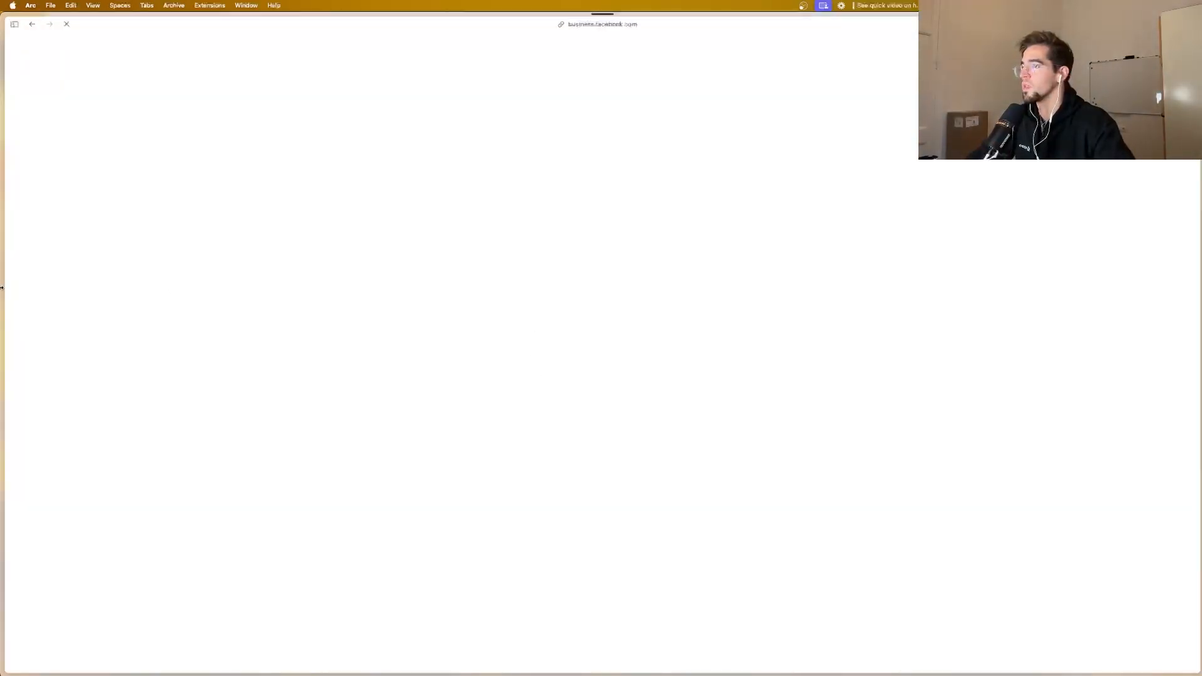
Step: Switch to Data Sources in Meta Business and open the new pixel's settings
mouse_move(2, 288)
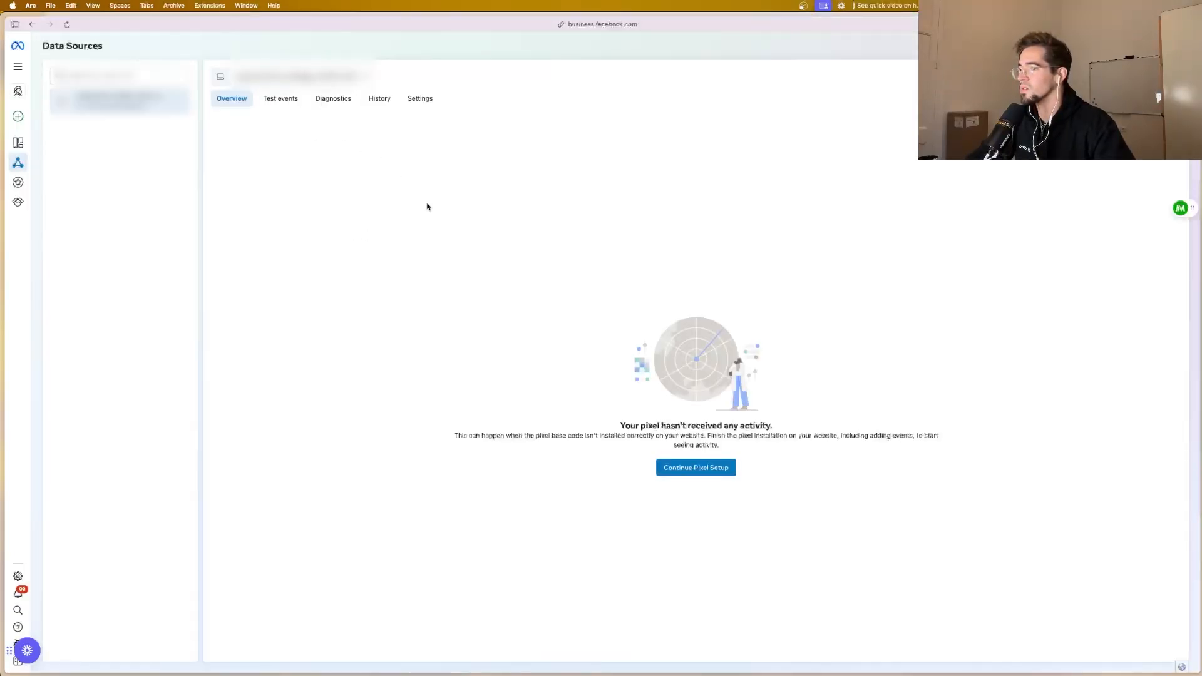
click(409, 101)
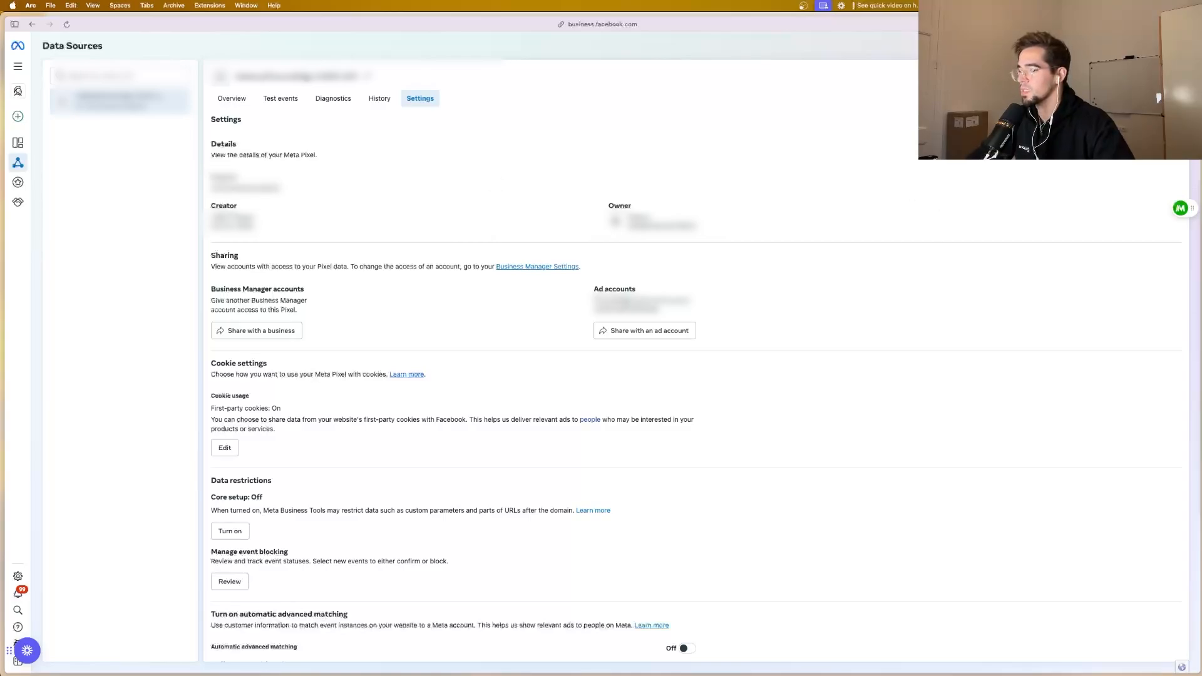
Step: Create a blank note in Notes for the pixel's credentials and return to the pixel ID in Data Sources settings to copy it
click(705, 667)
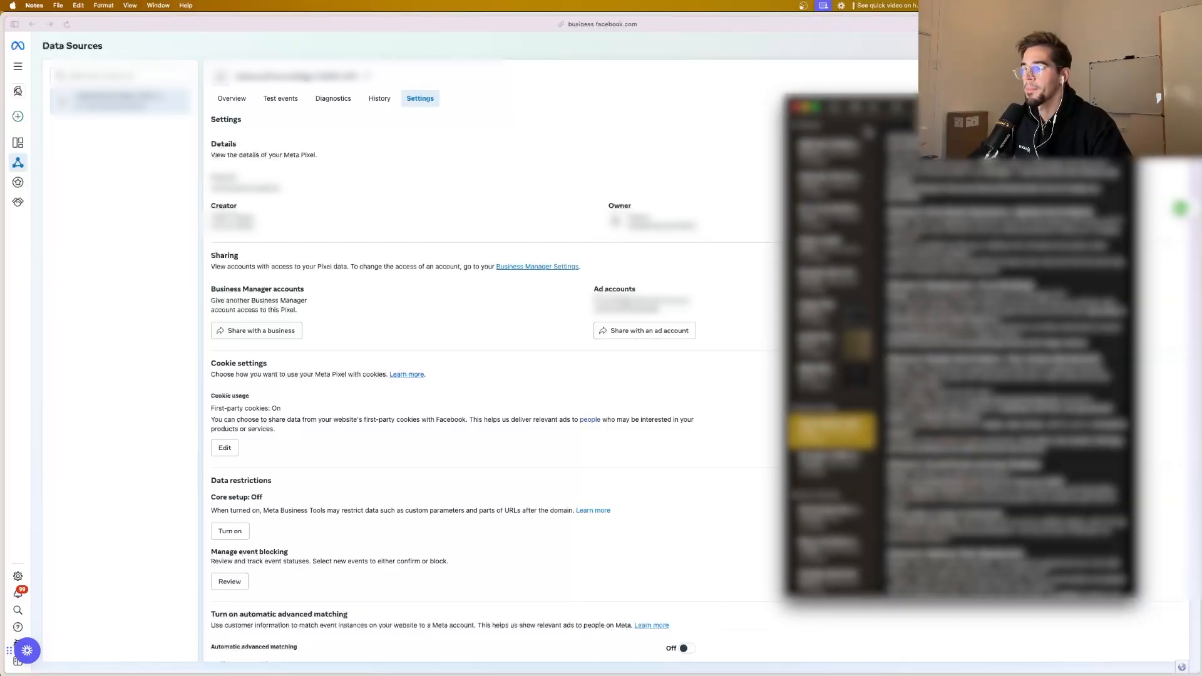
key(super+n)
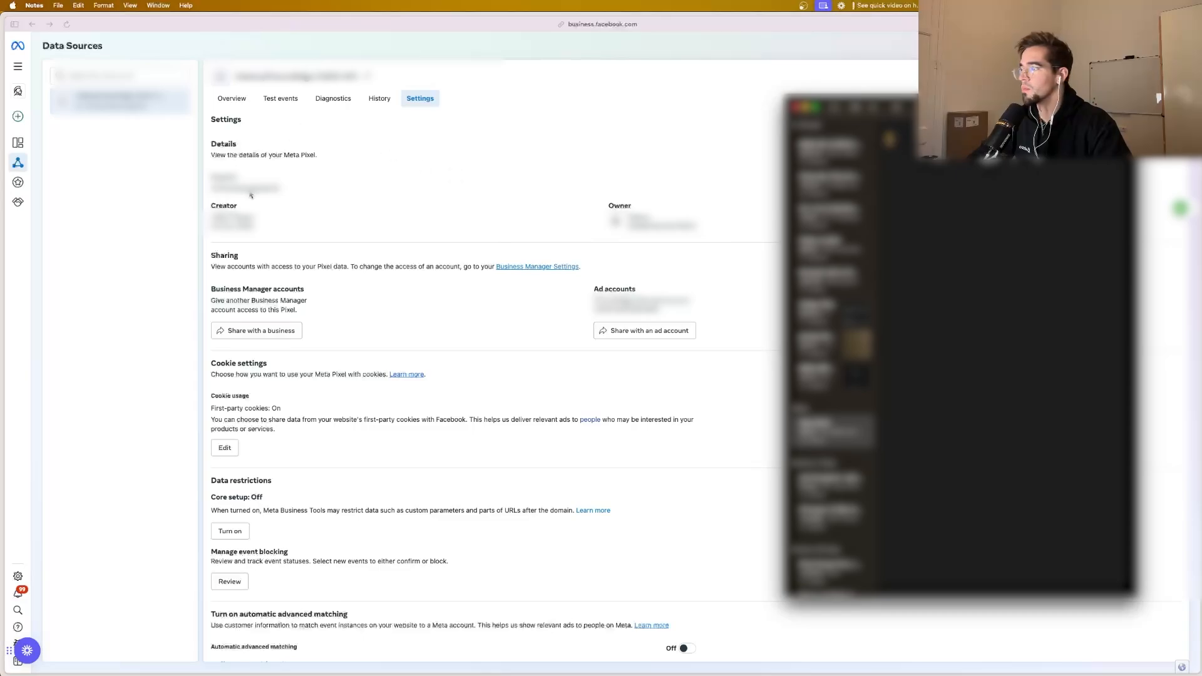
click(253, 193)
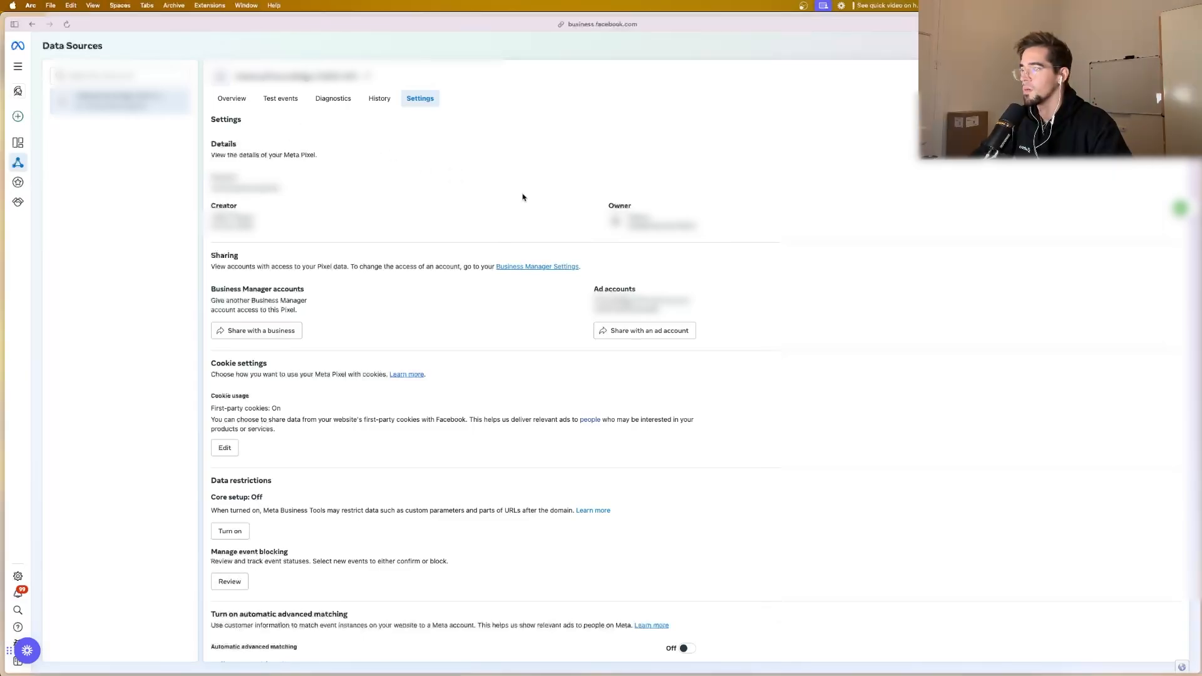
key(ctrl+Up)
click(1016, 372)
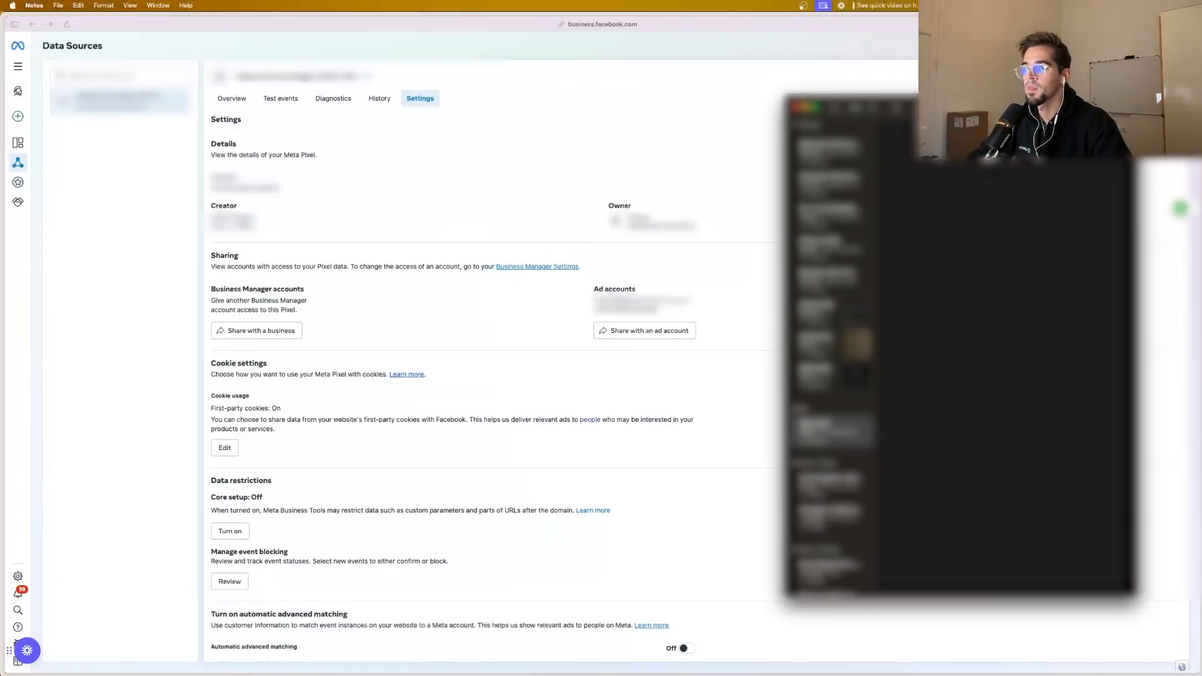
Step: Arrange the narrowed browser and the Notes window side by side and record the pixel ID in the new note
click(1177, 376)
drag(1200, 376, 1038, 376)
drag(1086, 103, 1134, 95)
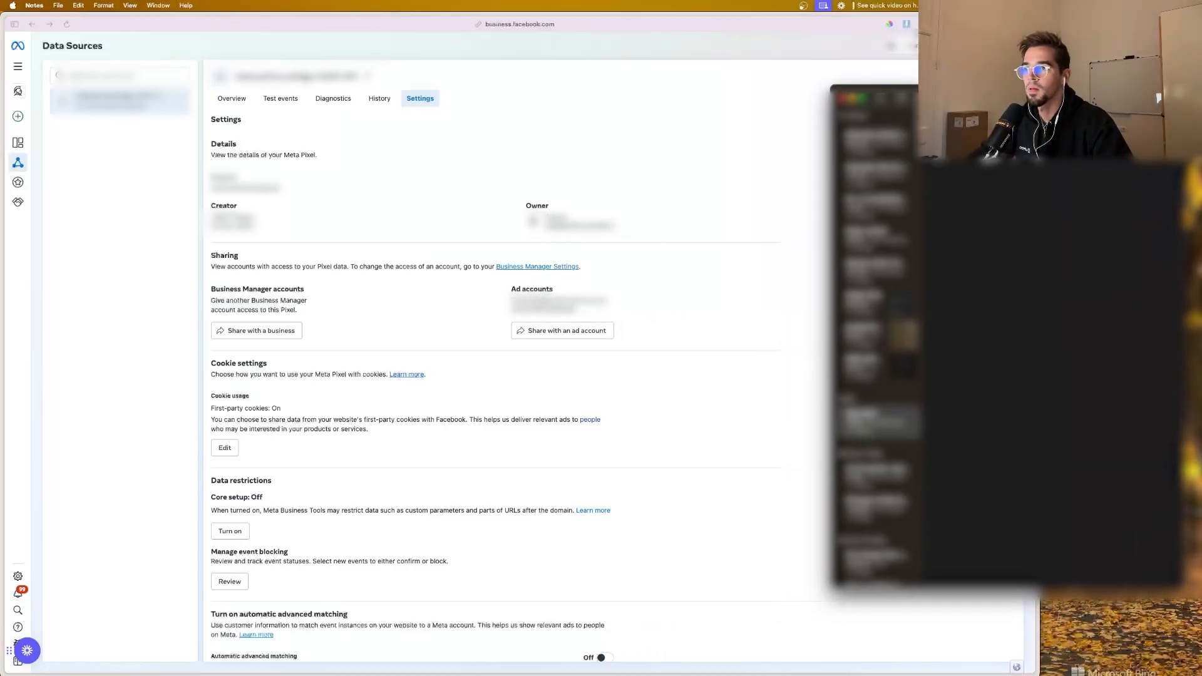
click(989, 50)
drag(1039, 376, 903, 375)
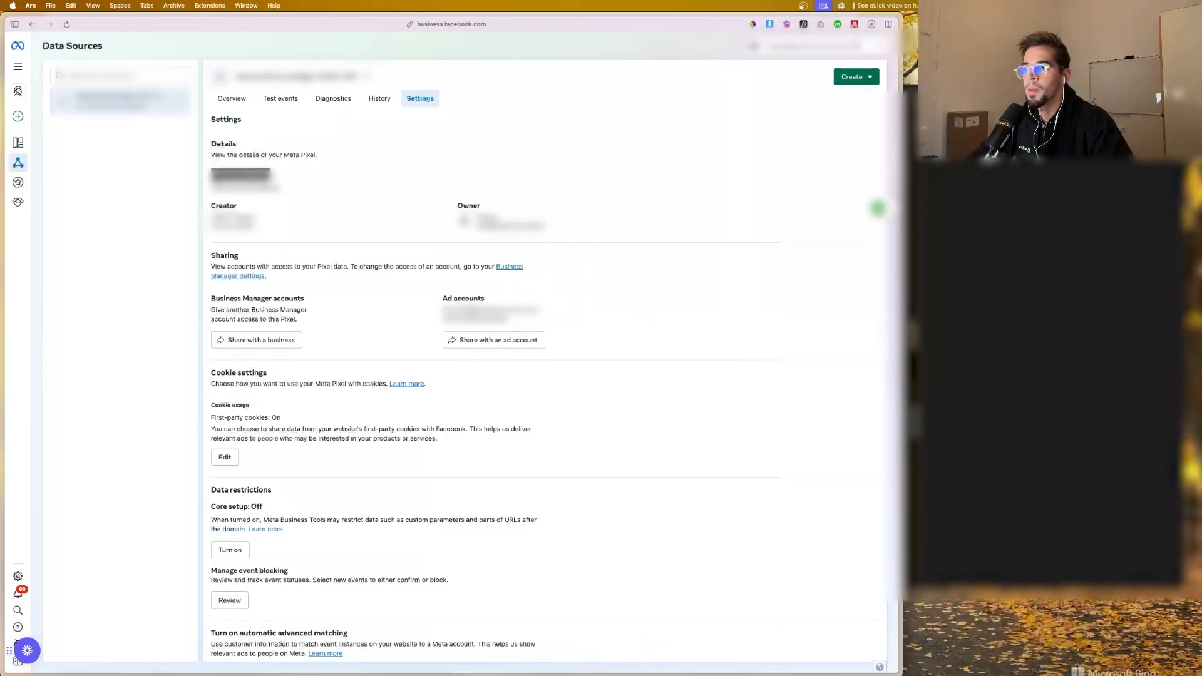
drag(1001, 94, 1049, 28)
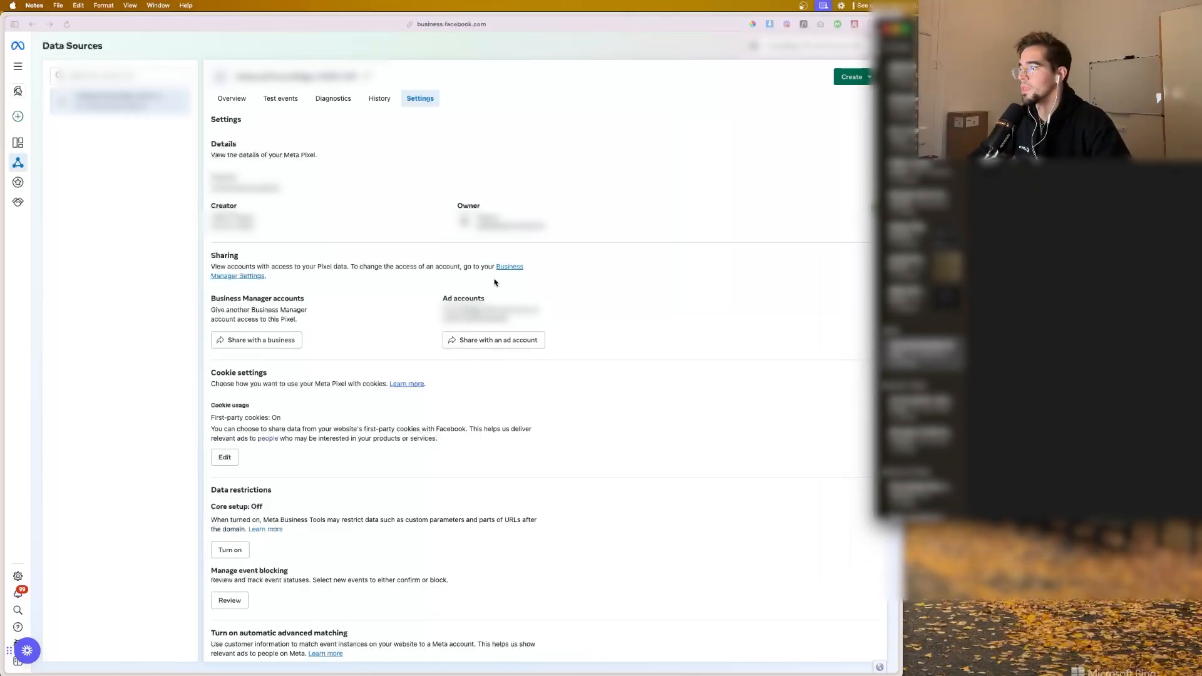
Step: Generate a Conversions API access token under manual setup in the pixel's settings and save the token in the note
scroll(238, 397, down, 7)
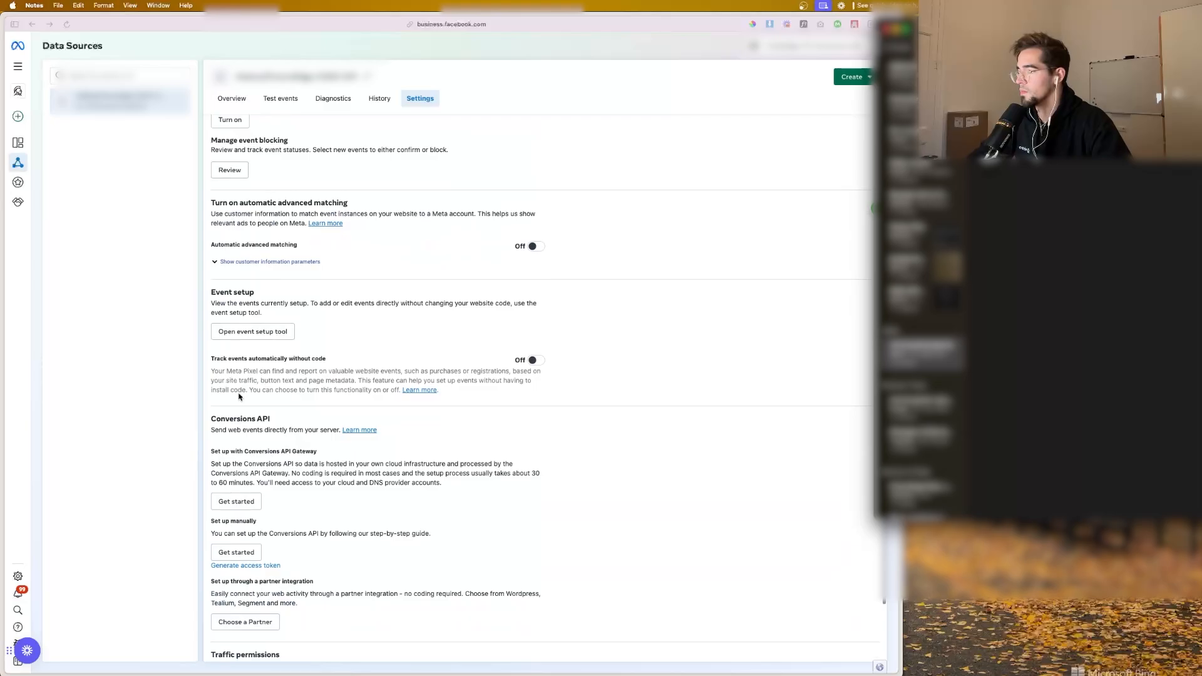
scroll(238, 396, down, 2)
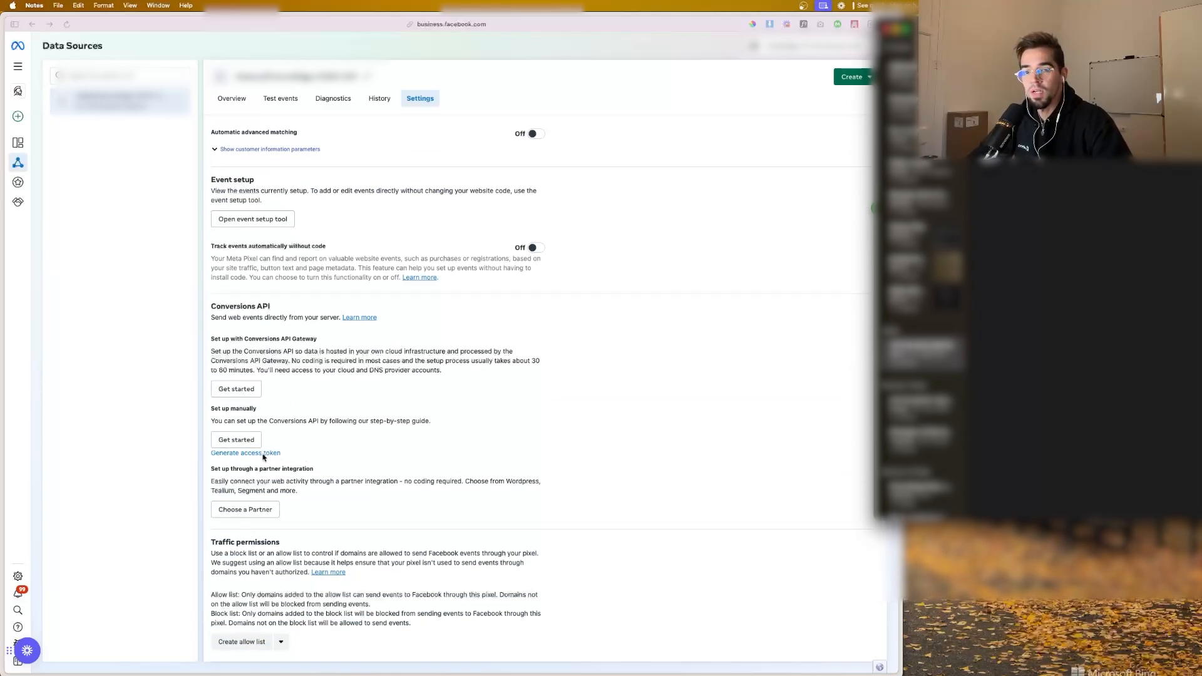
click(256, 455)
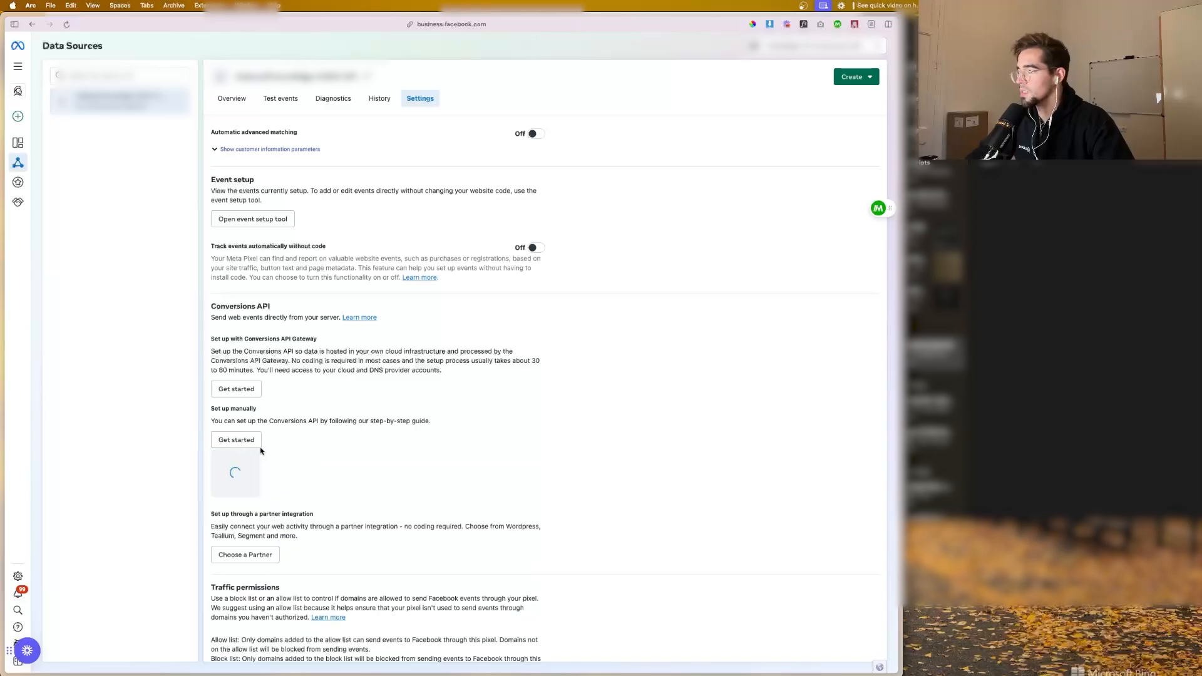
click(276, 492)
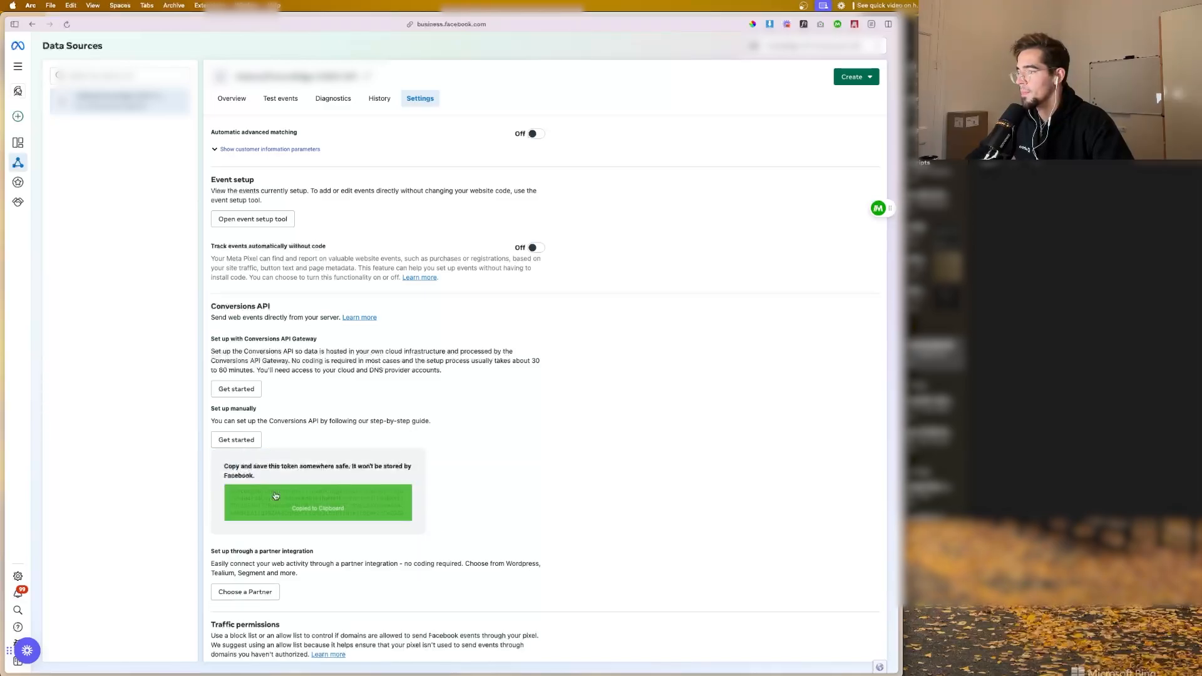
click(1039, 212)
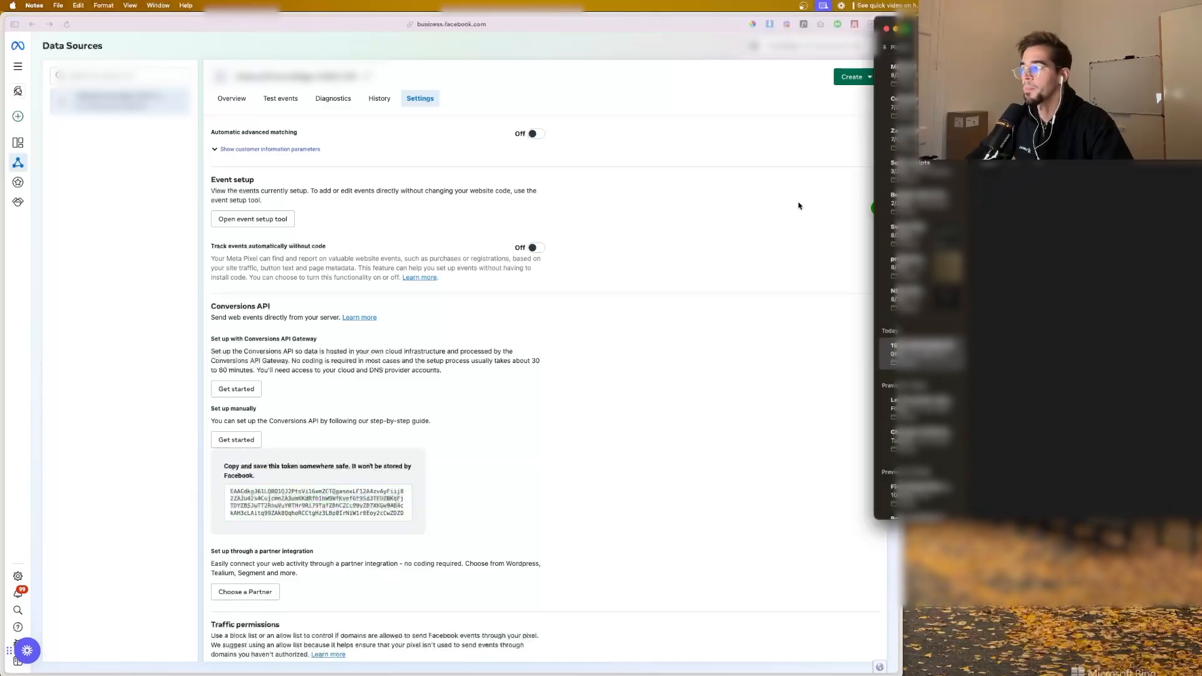
Step: Switch to Adstra and open the FB Conversion API action of the Email Welcome Series workflow in the Marketing & Sales automation folder
click(616, 250)
scroll(532, 244, up, 10)
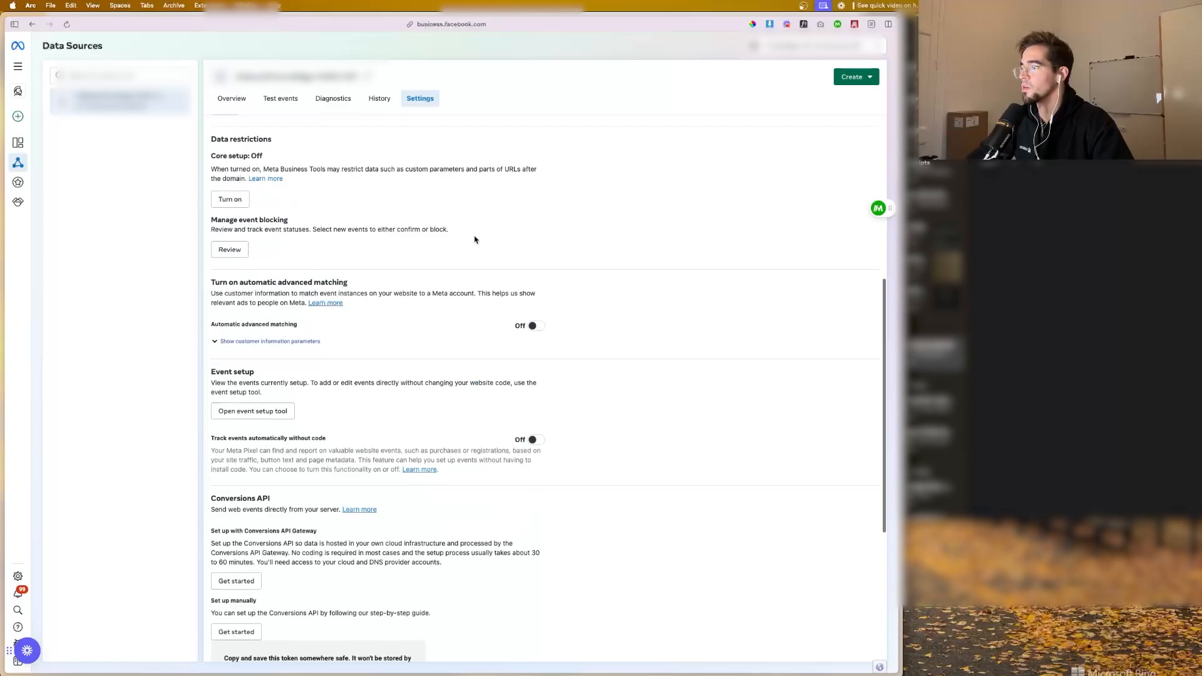
mouse_move(2, 250)
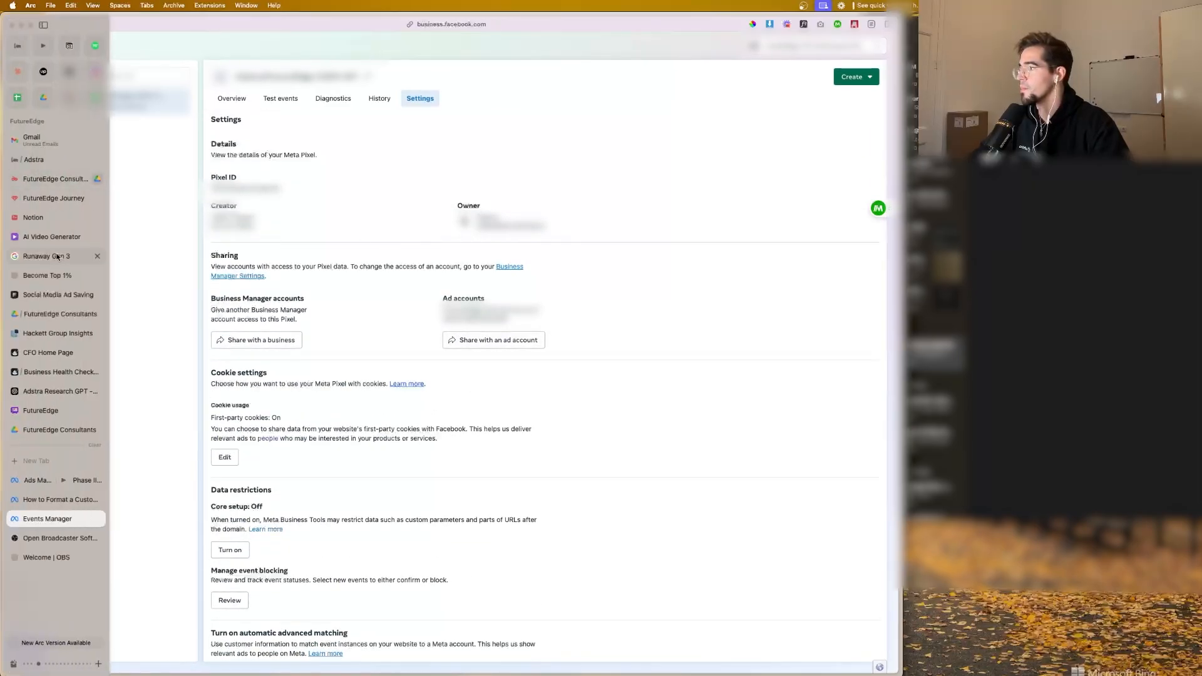
click(45, 159)
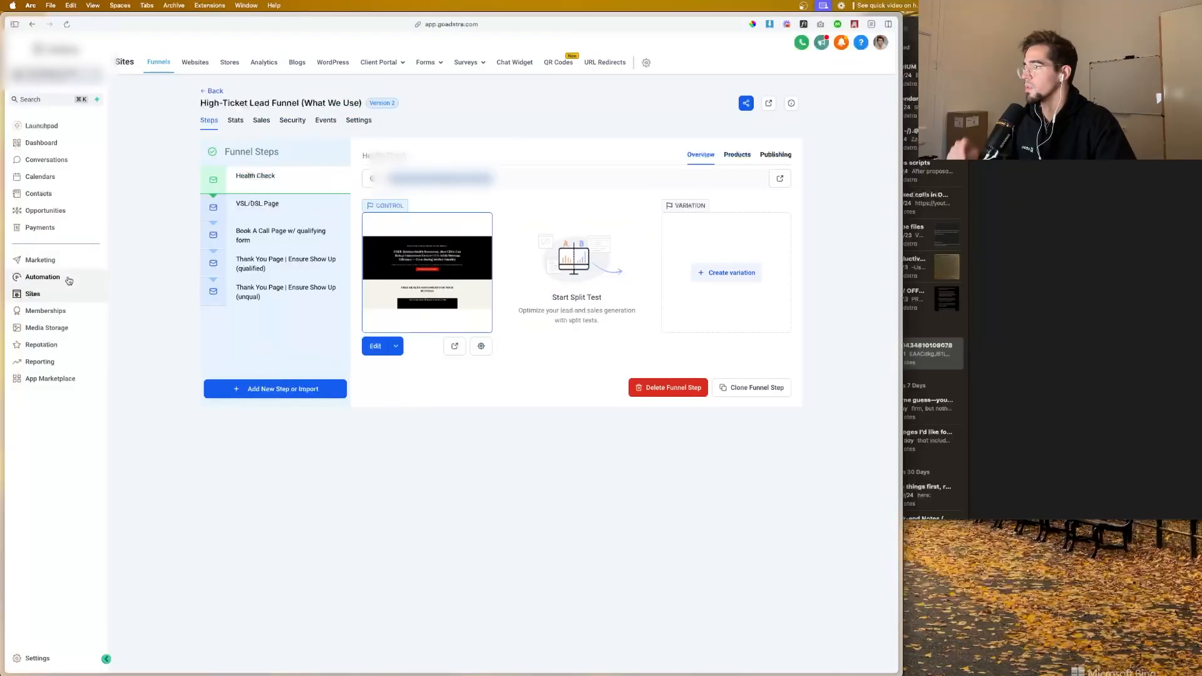
click(69, 279)
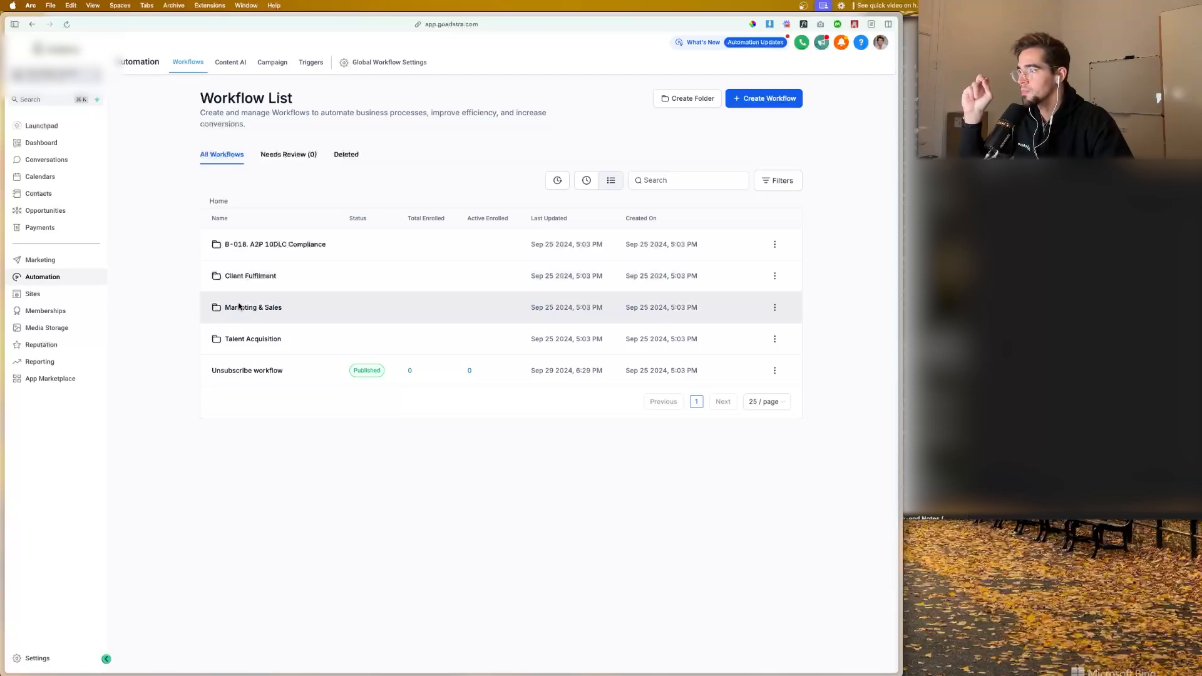
click(241, 307)
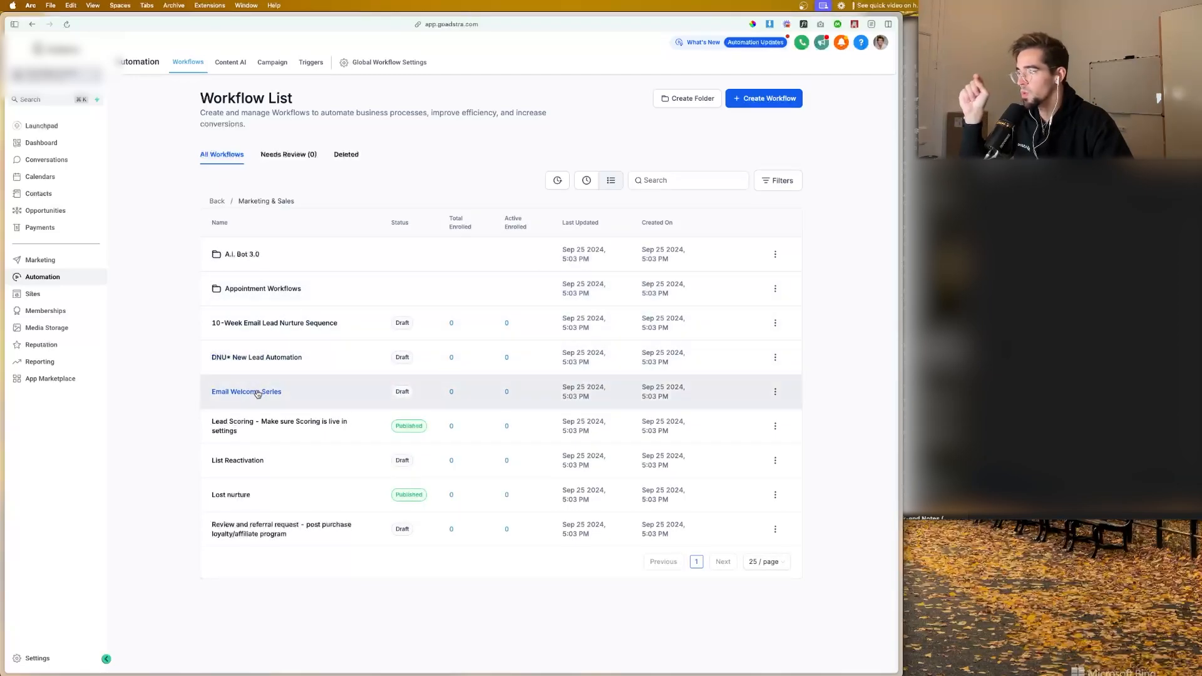
click(259, 391)
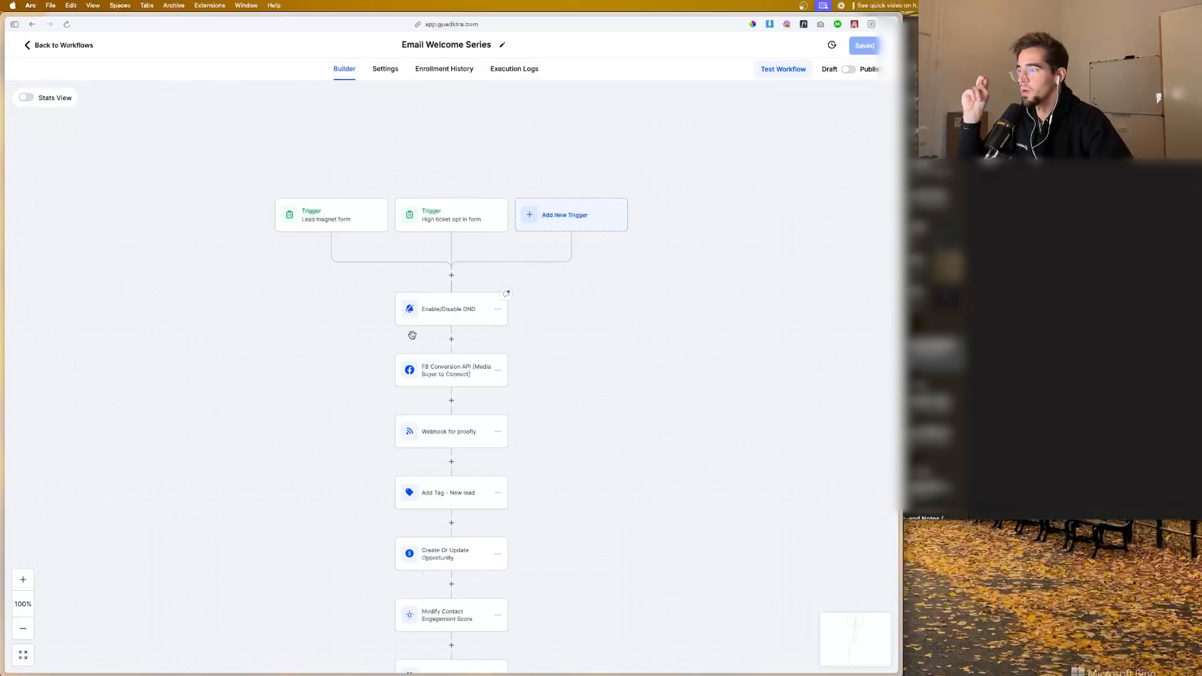
click(467, 376)
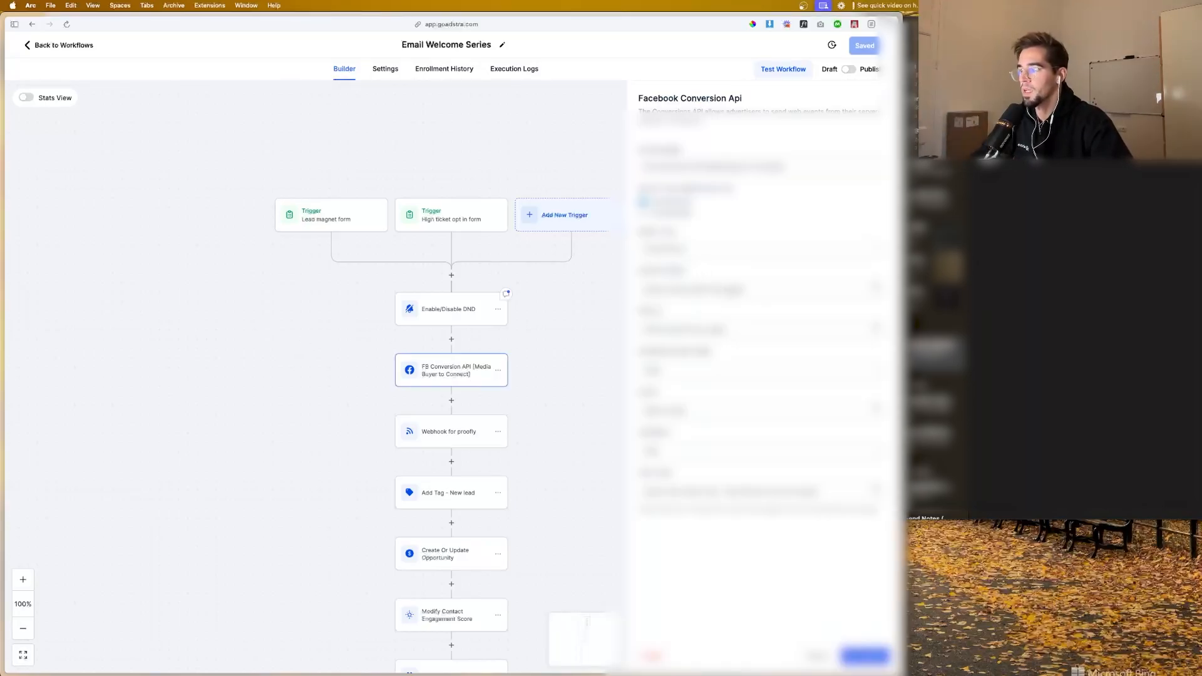
Step: Fill in the Facebook Conversion Api action's access token and pixel ID with the values saved in Notes
key(super+Tab)
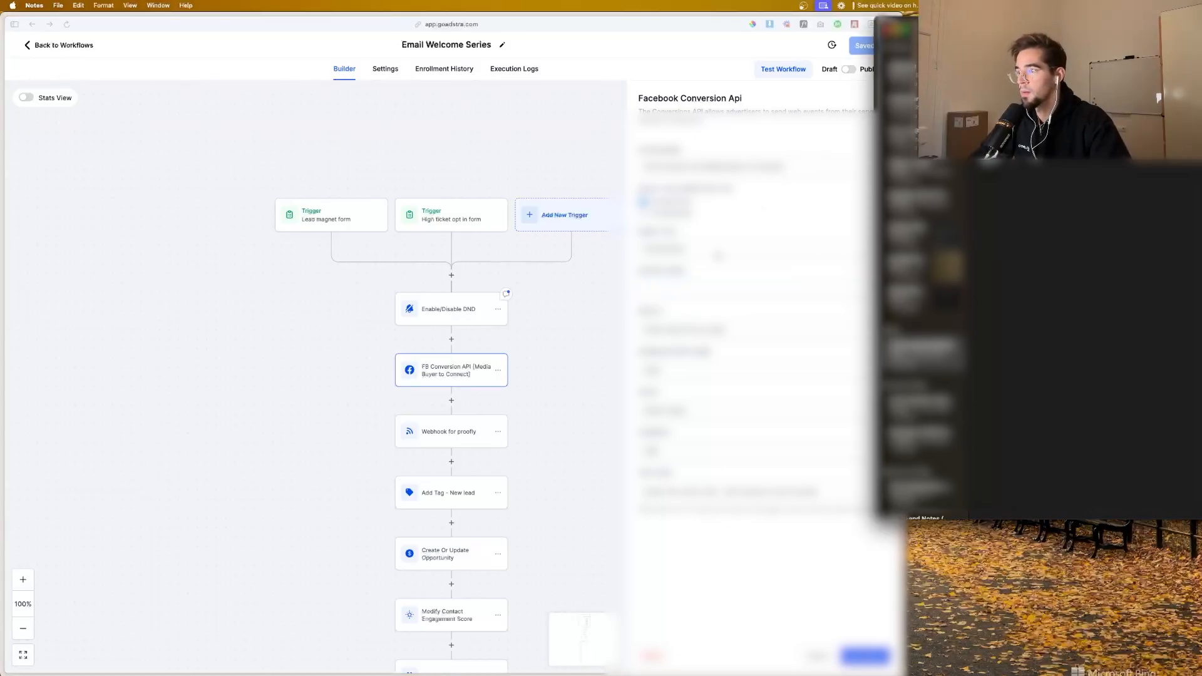
key(super+Tab)
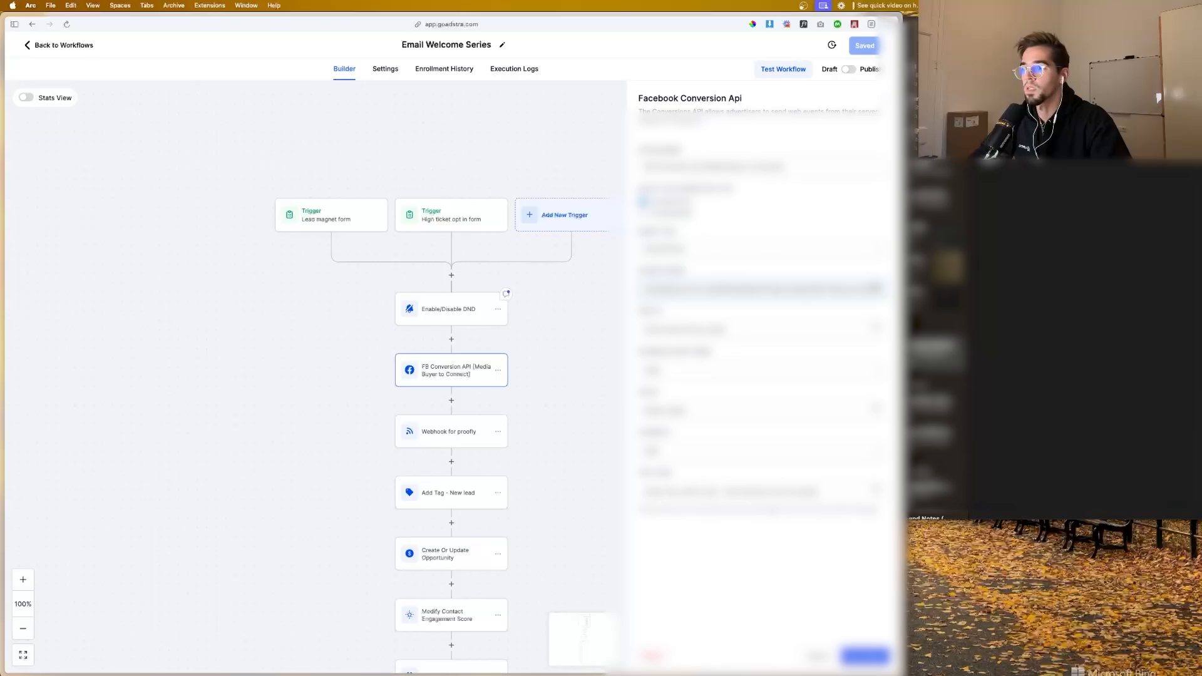
key(super+Tab)
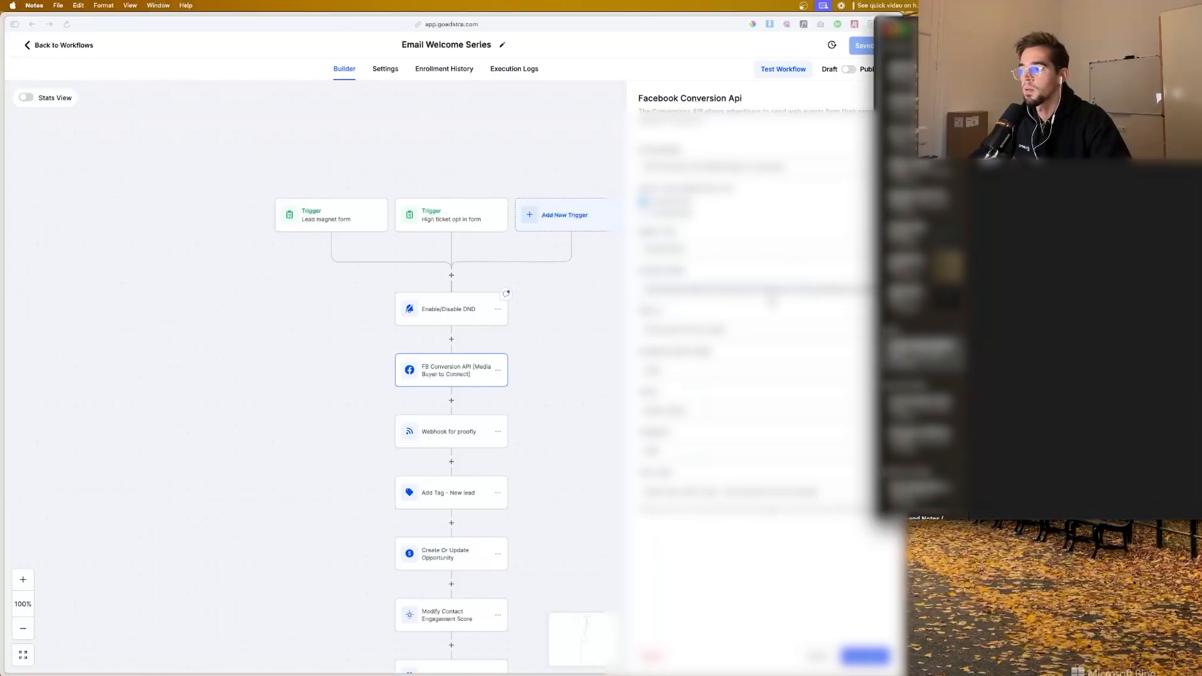
key(super+Tab)
triple_click(716, 330)
key(super+v)
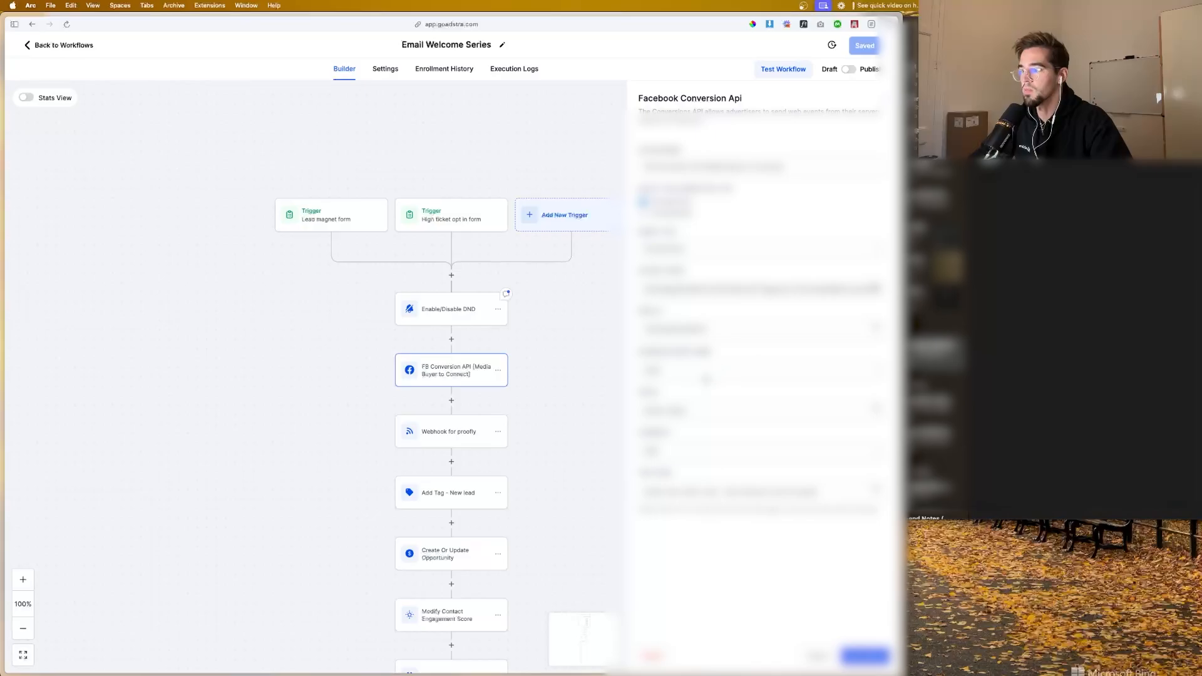
Step: Replace the conversion value in the Facebook Conversion Api action
triple_click(697, 411)
key(super+v)
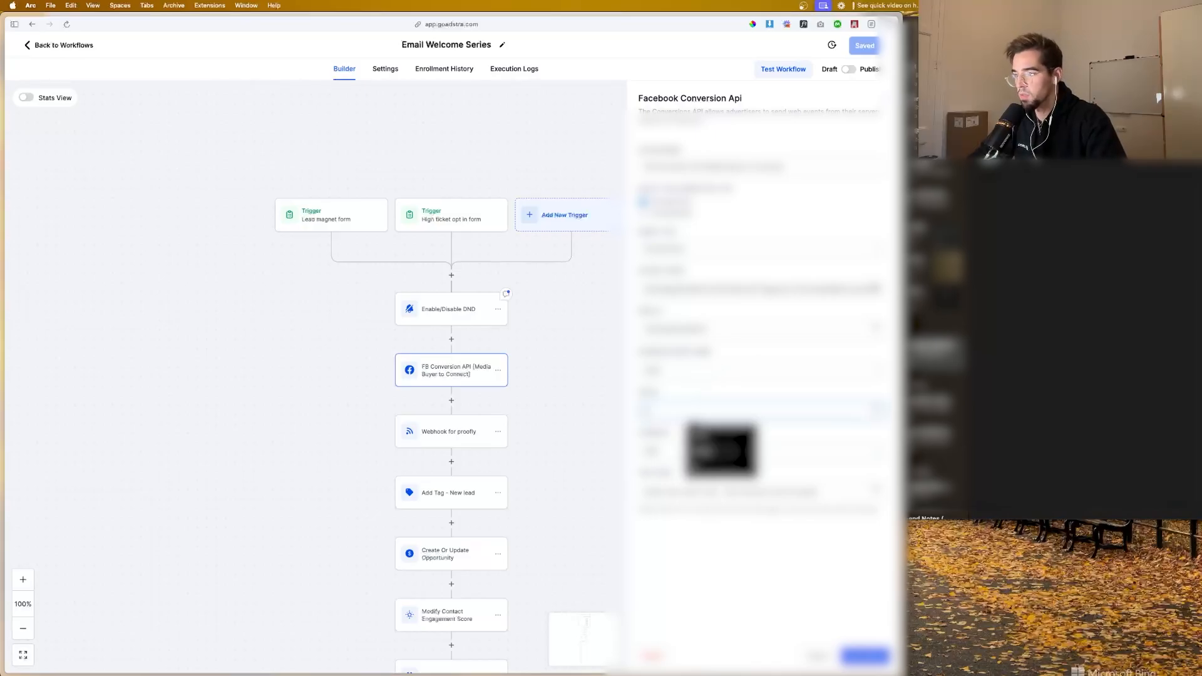
click(736, 391)
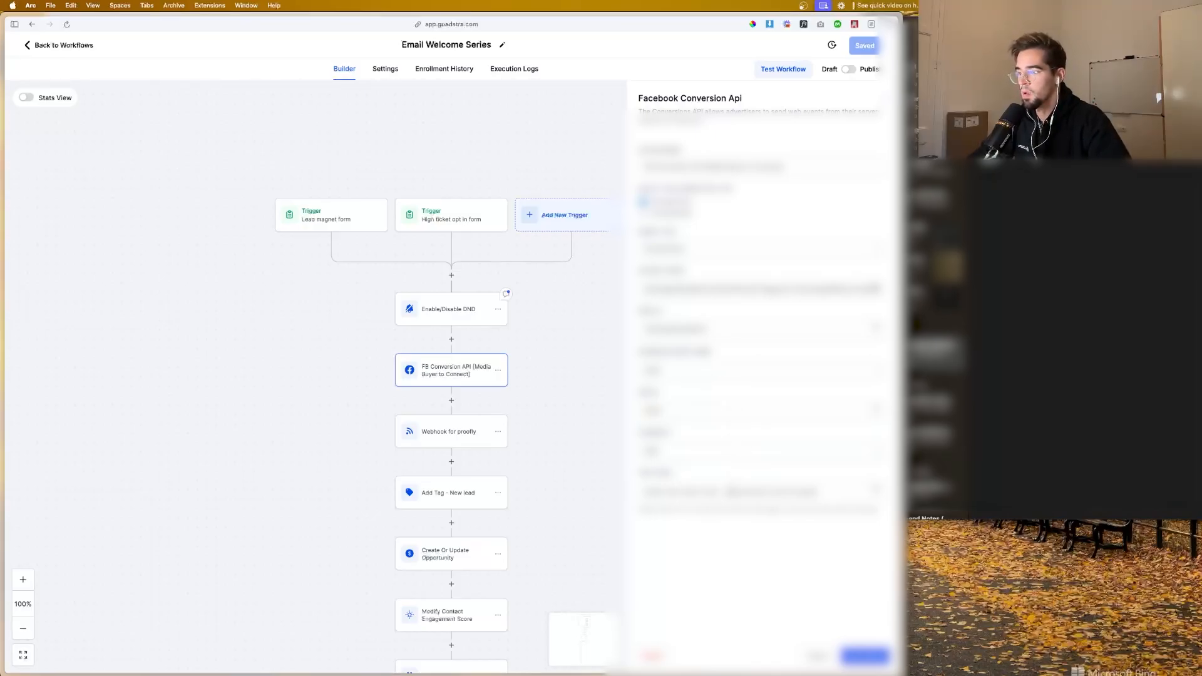
Step: Replace the Facebook Conversion Api action's test code with the server test code TEST56979 from Events Manager's test events
triple_click(733, 492)
key(BackSpace)
mouse_move(2, 295)
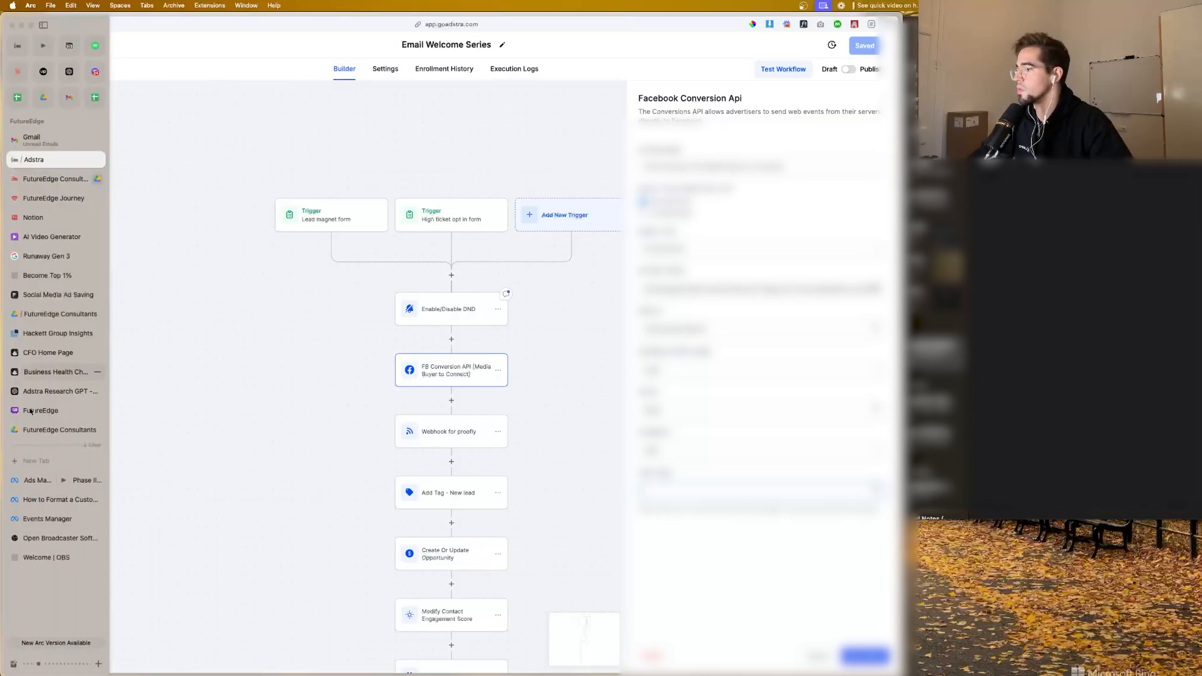
click(69, 518)
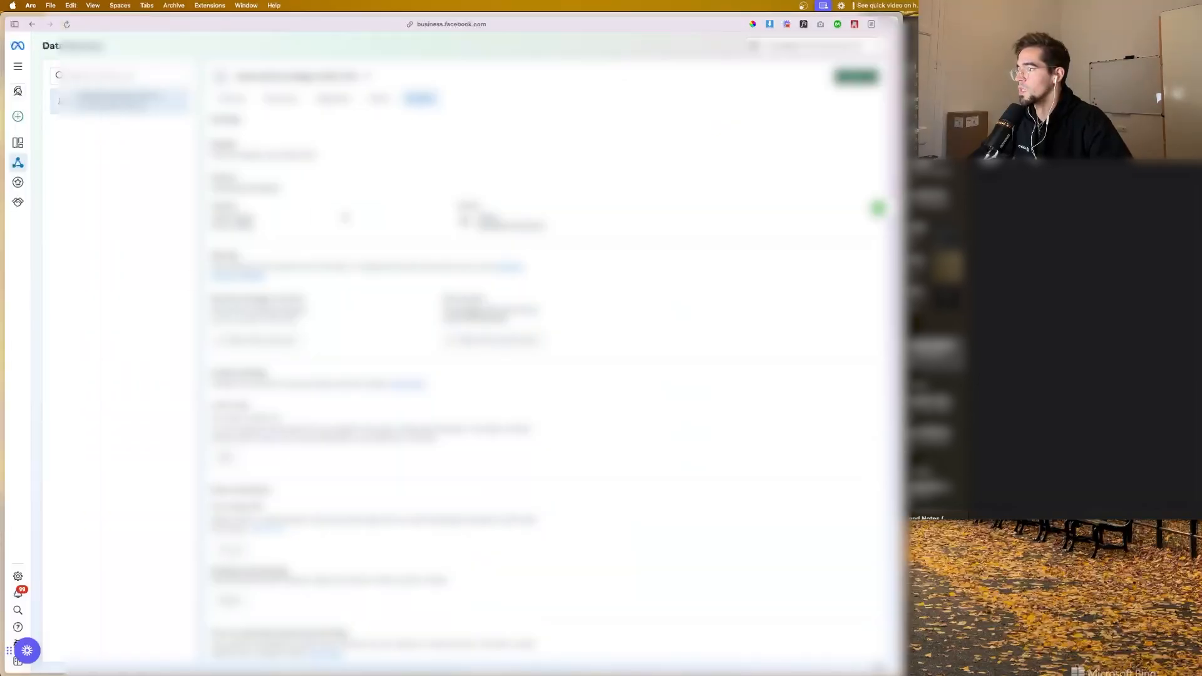
click(281, 99)
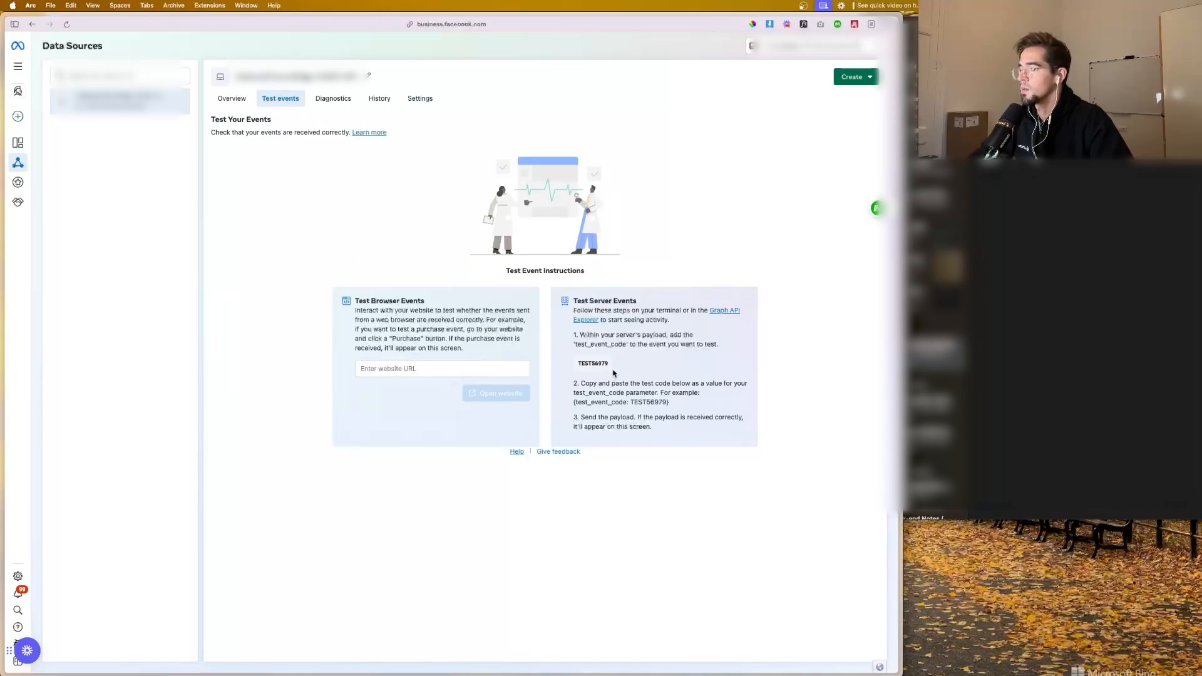
mouse_move(2, 539)
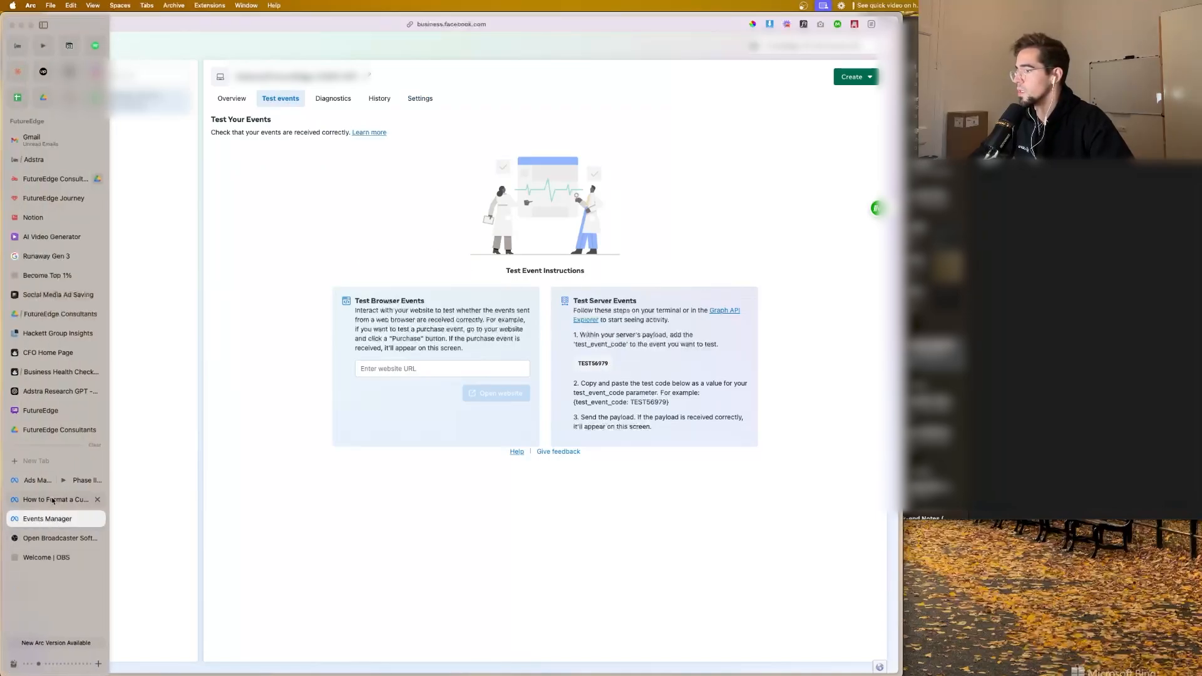
click(48, 180)
key(super+v)
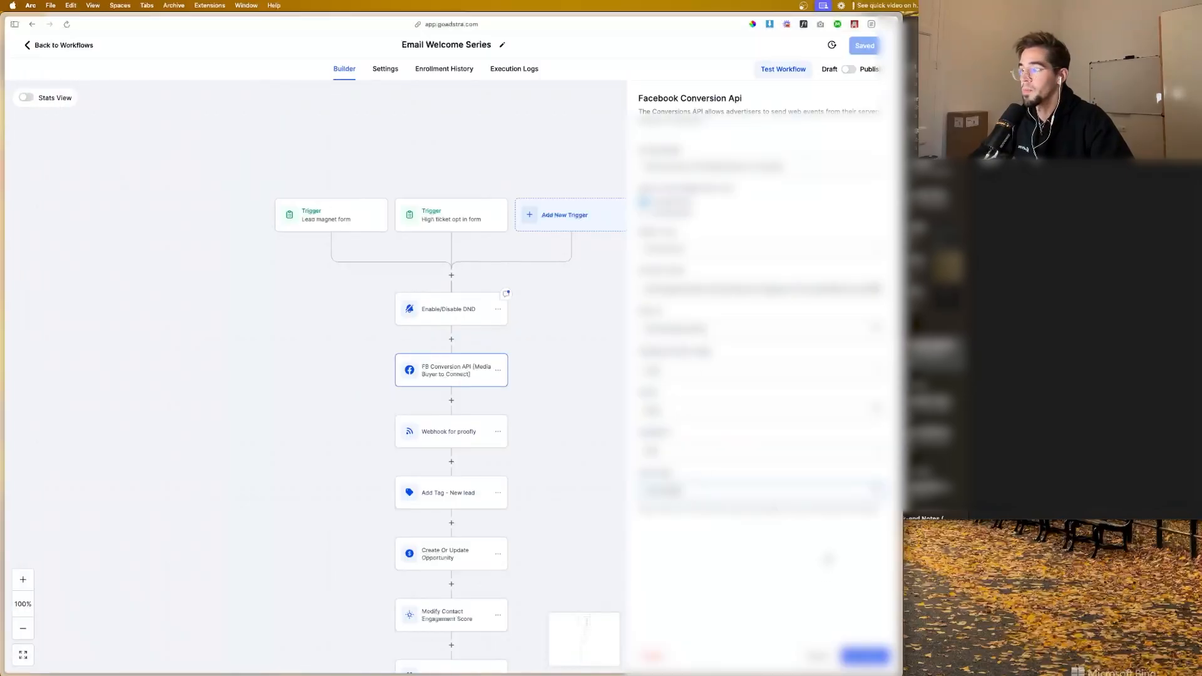
Step: Rename the action as "FB Conversion API [completed - testing]" and save the action
drag(790, 166, 711, 167)
text(Lead)
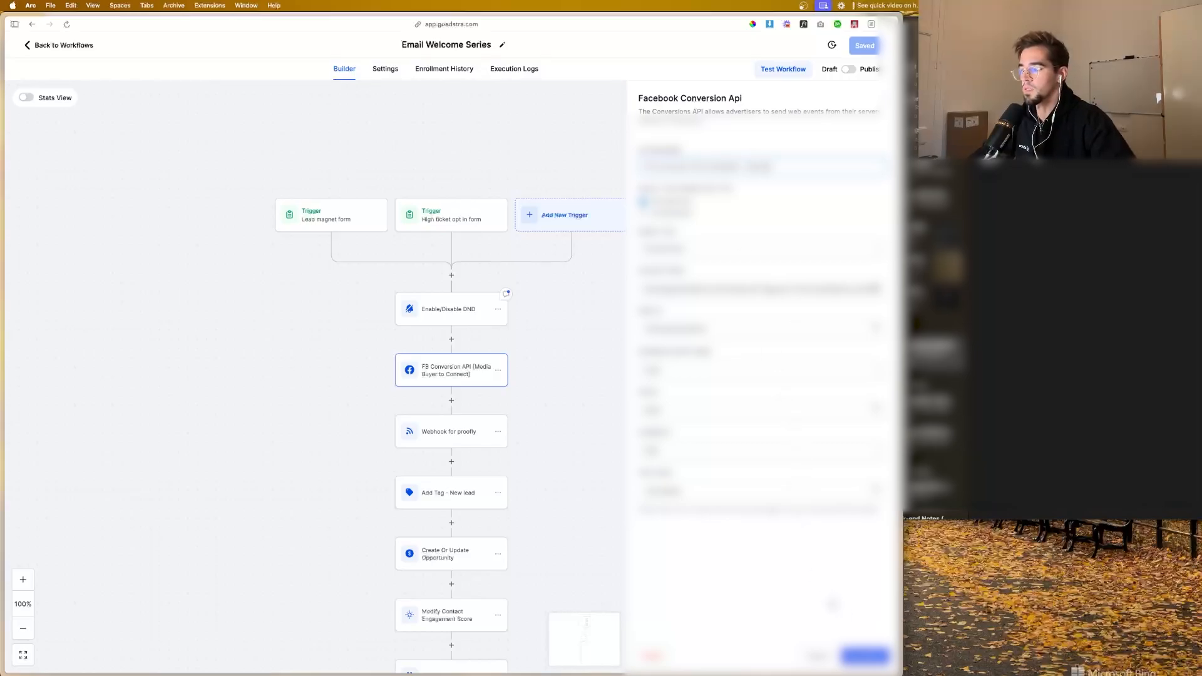
scroll(477, 375, down, 4)
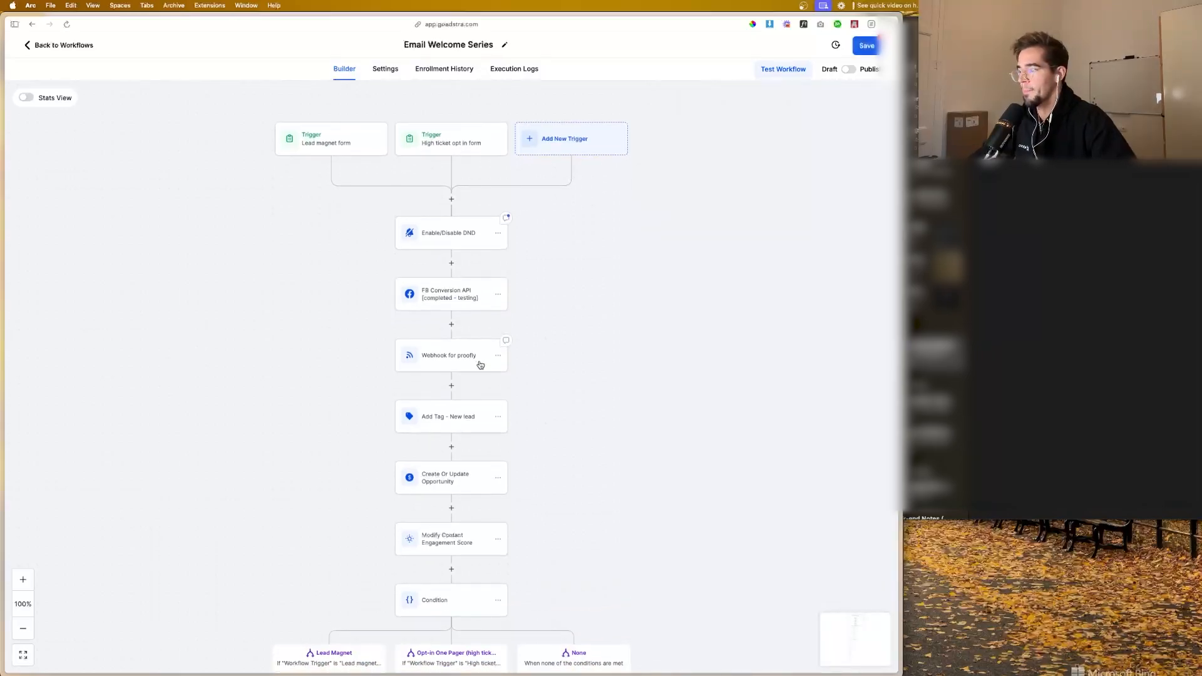
Step: Publish and save the Email Welcome Series workflow
click(874, 45)
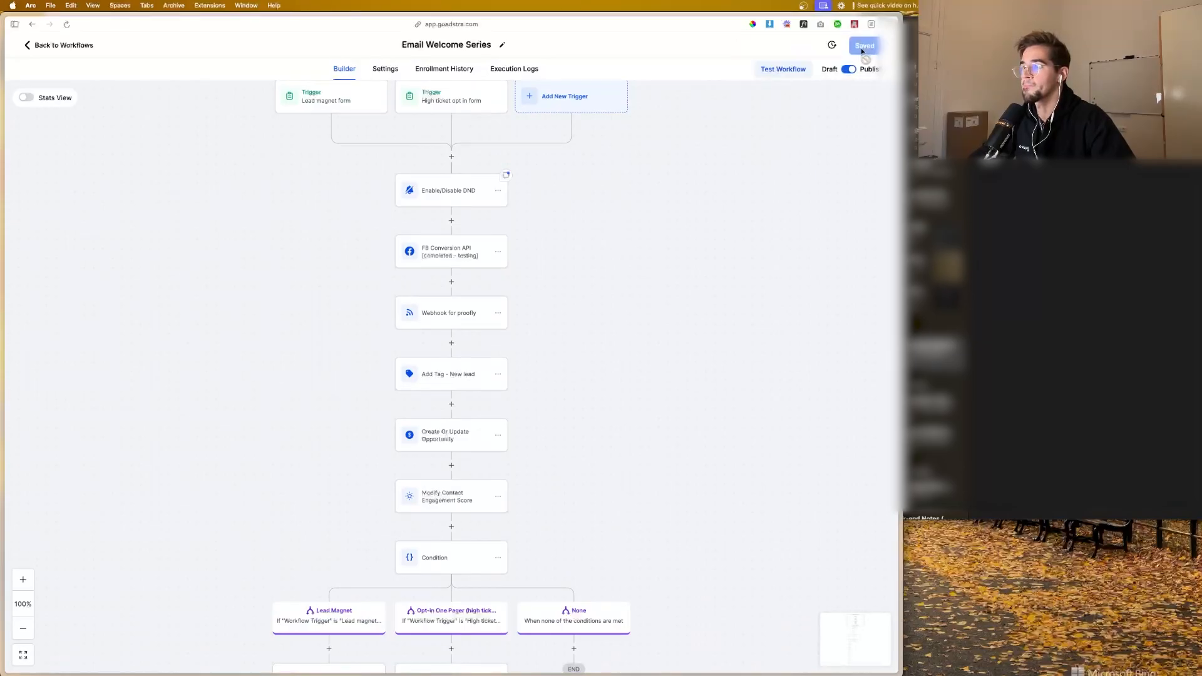
scroll(437, 286, down, 5)
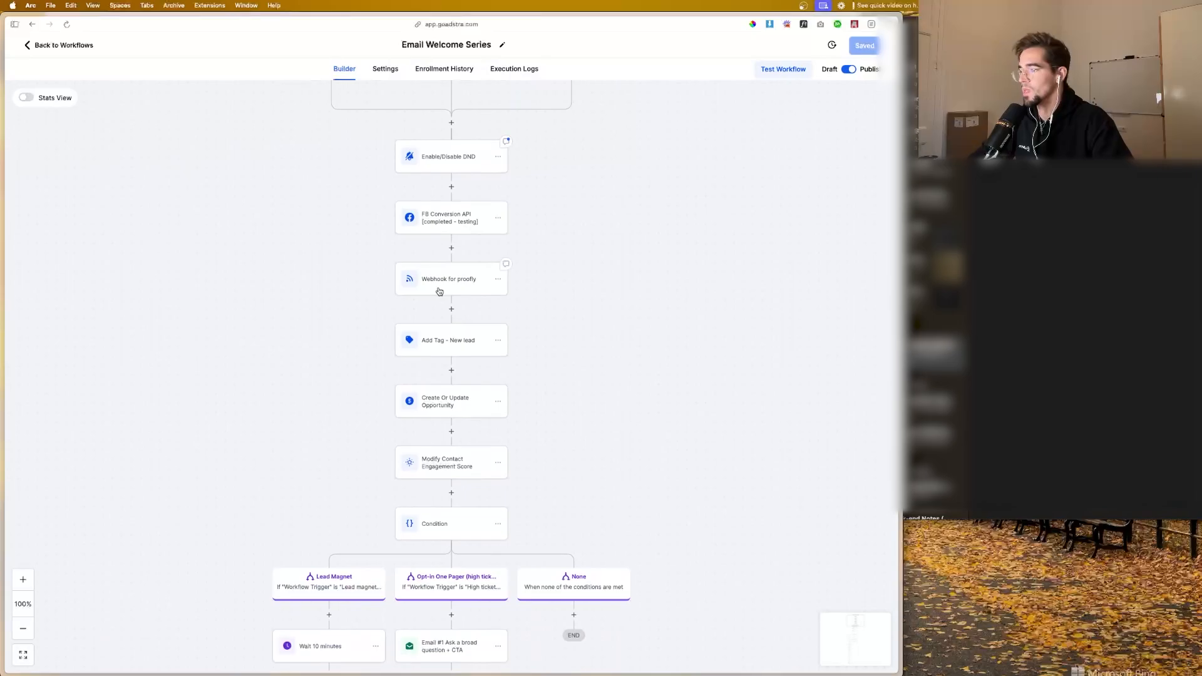
scroll(439, 291, up, 7)
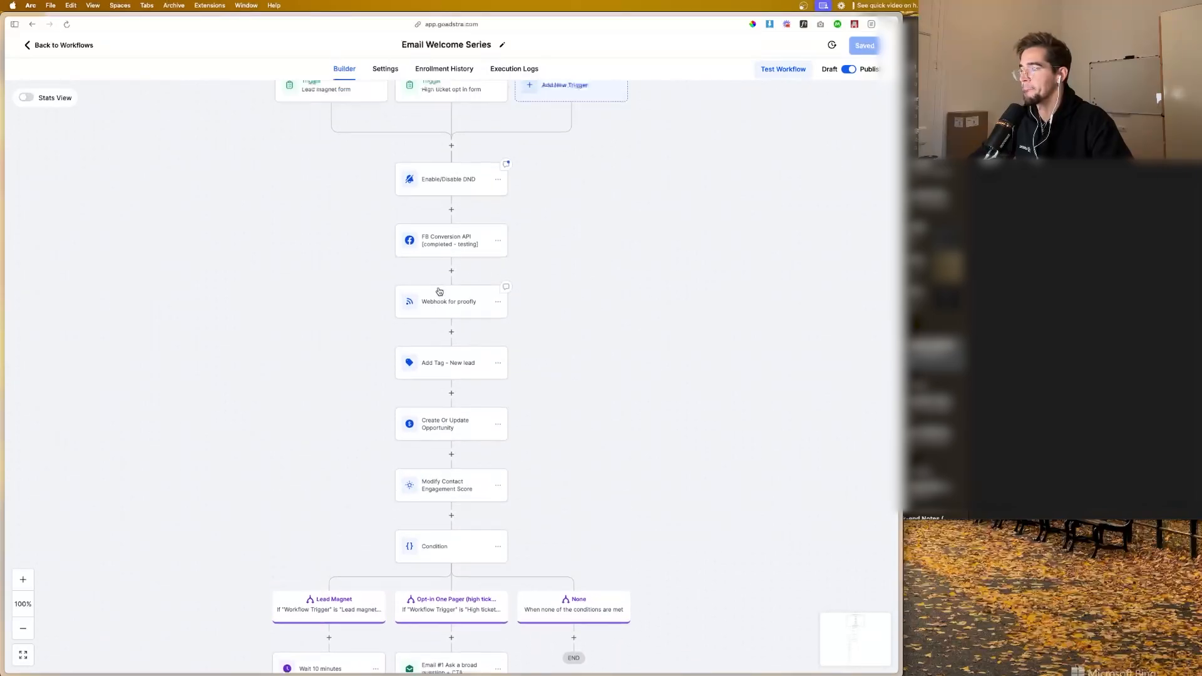
Step: Open the qualified branch's FB Conversion API action in the Appointment Confirmation workflow from the Appointment Workflows folder
click(84, 50)
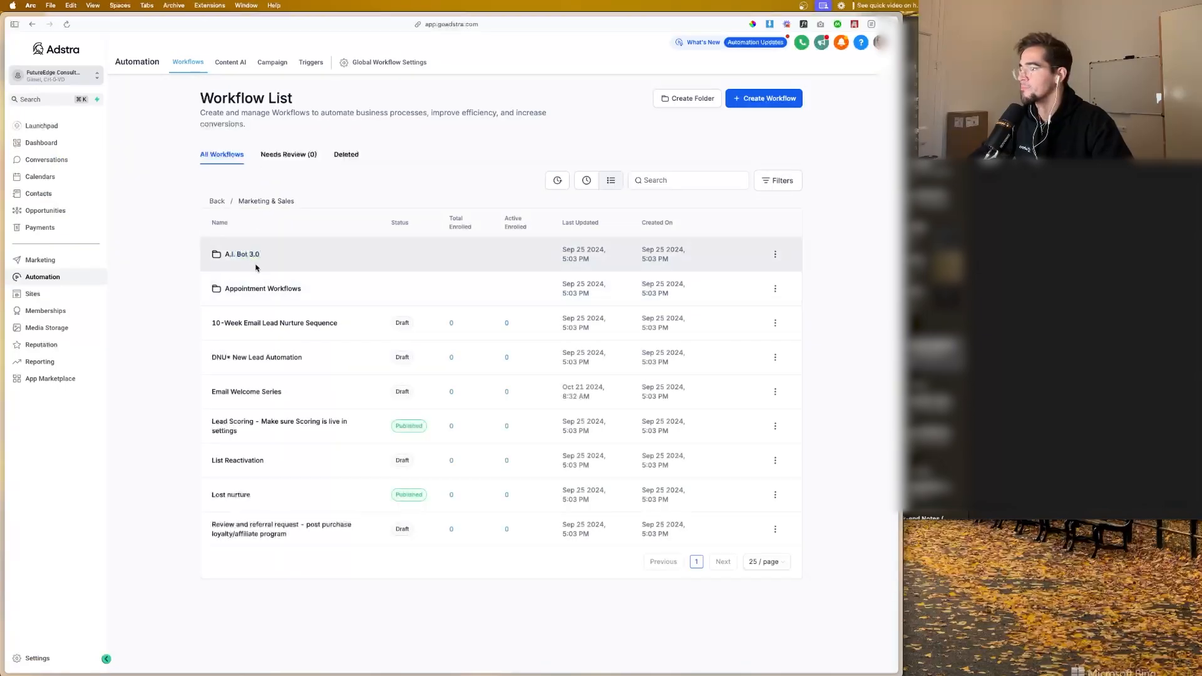
click(250, 289)
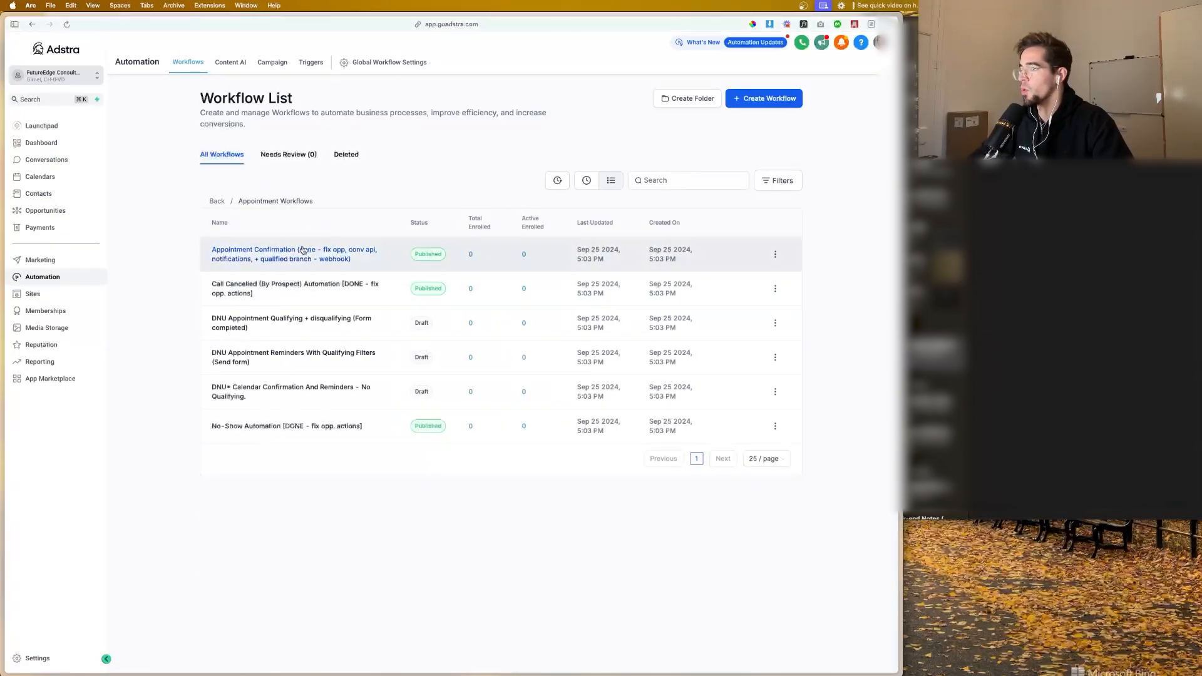
click(303, 250)
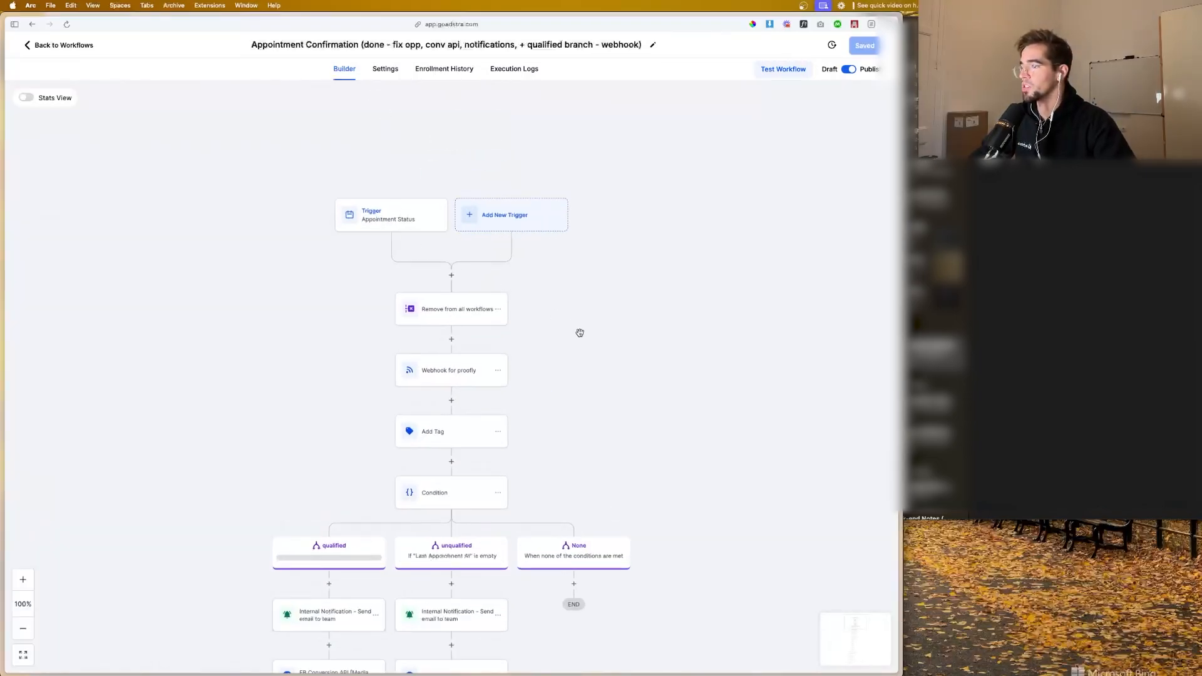
drag(580, 332, 607, 207)
drag(600, 310, 638, 201)
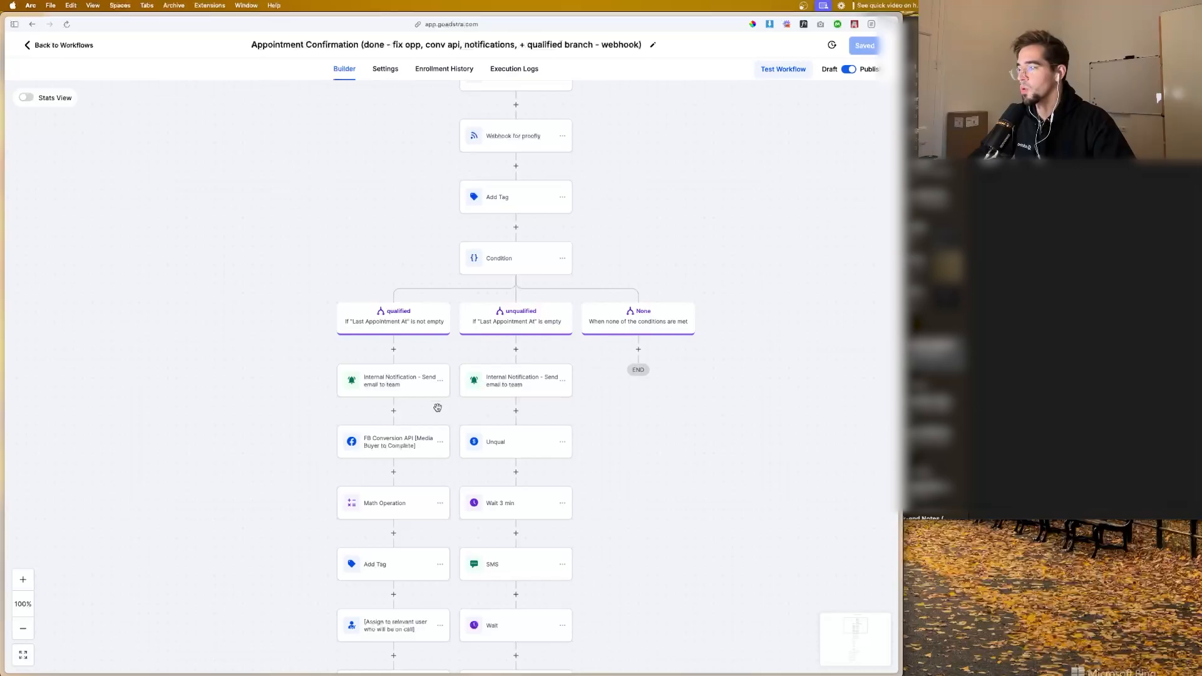
click(403, 440)
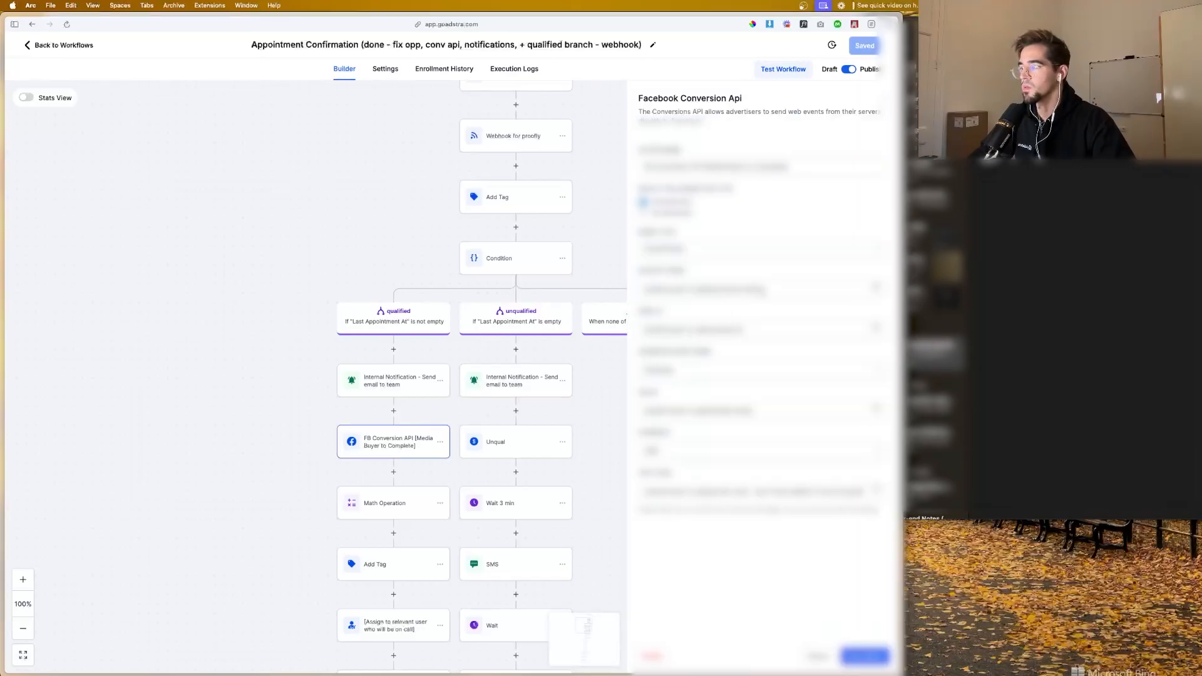
Step: Replace the access token in the Facebook Conversion Api action with the one stored in Notes
triple_click(762, 291)
key(BackSpace)
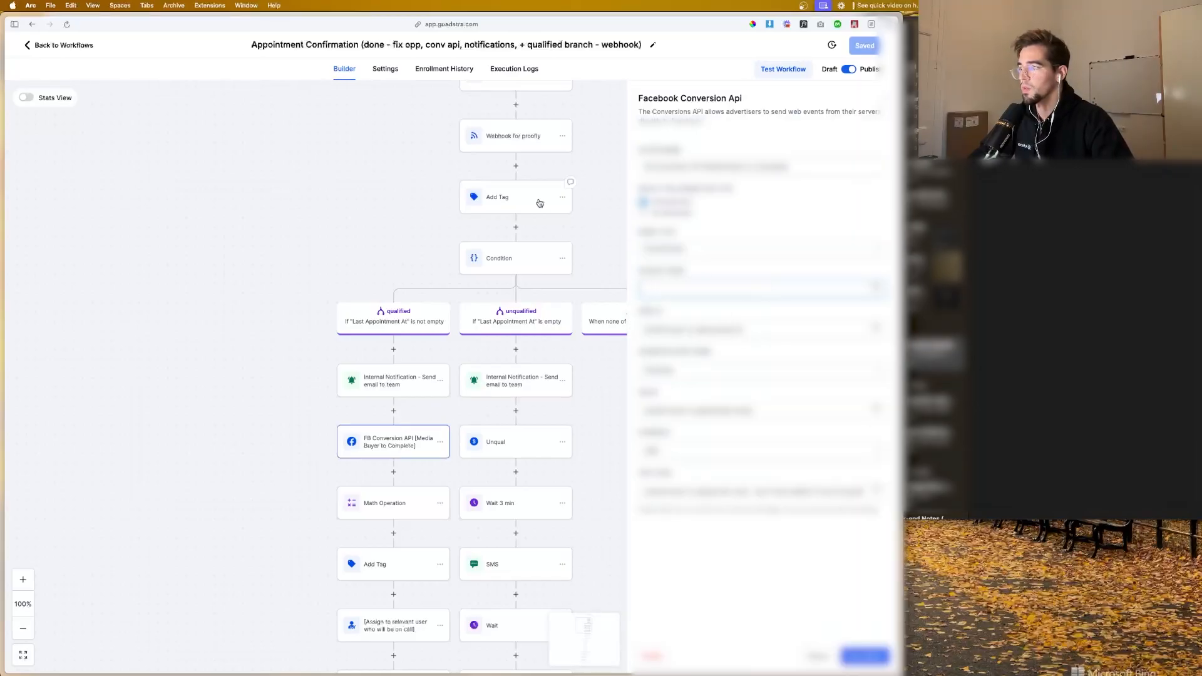
key(super+Tab)
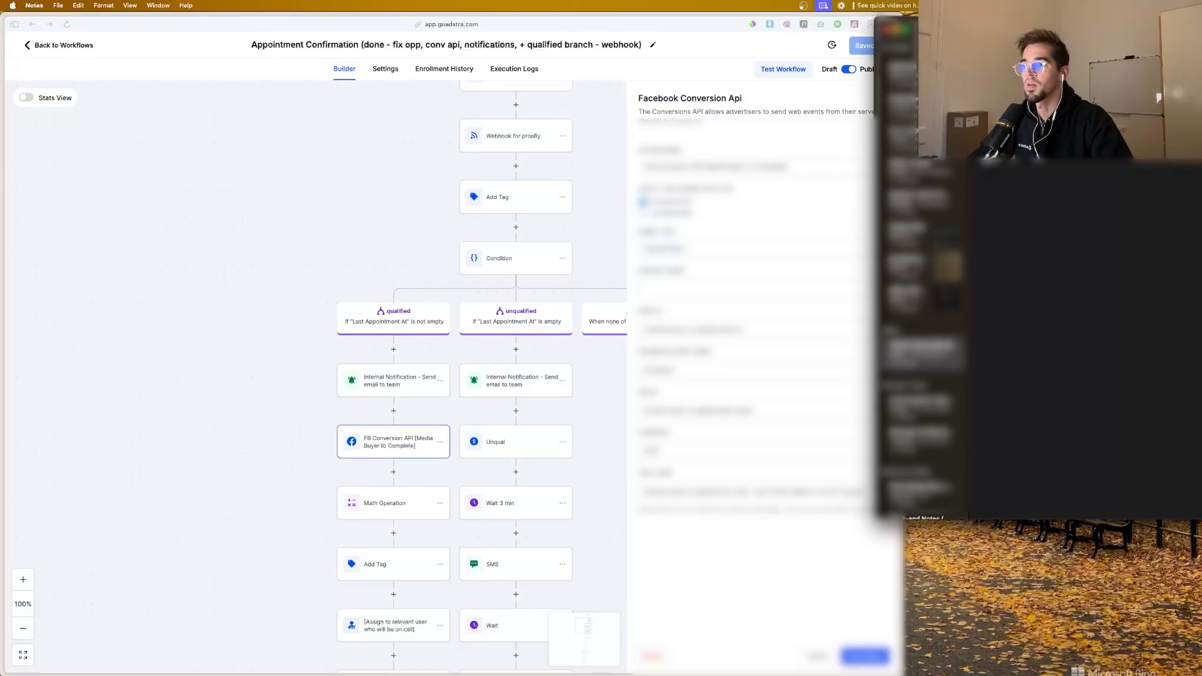
key(super+Tab)
key(super+v)
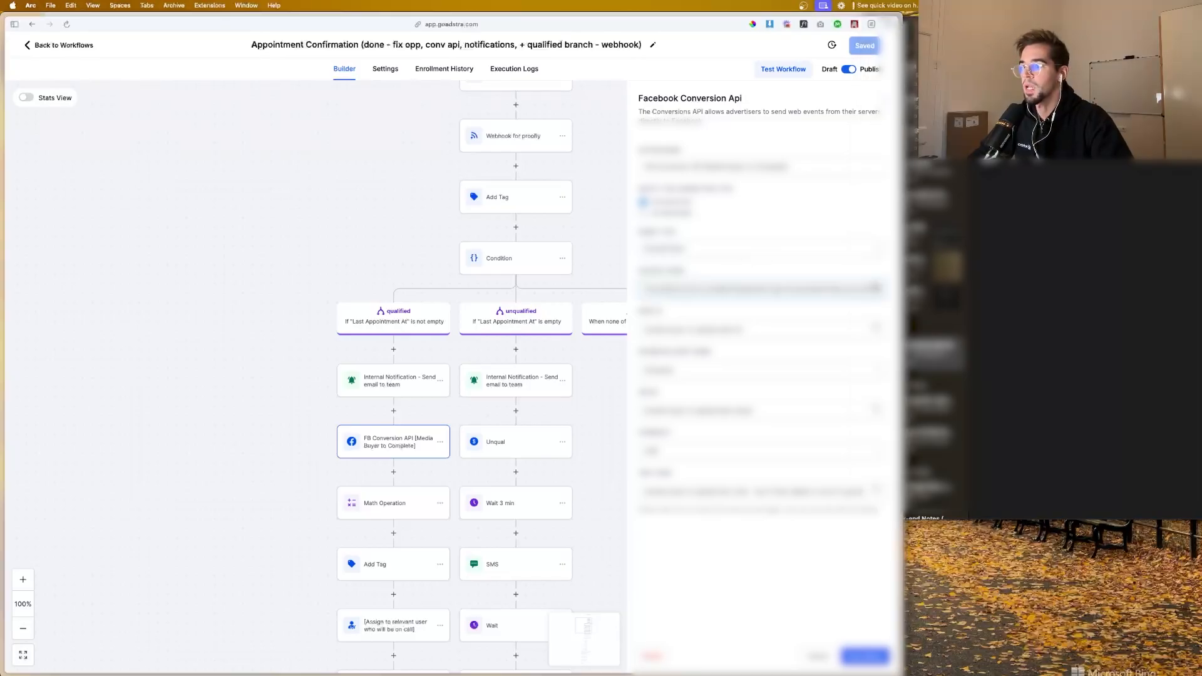
Step: Replace the pixel ID with the one from Notes and update the conversion value in the appointment action
key(super+Tab)
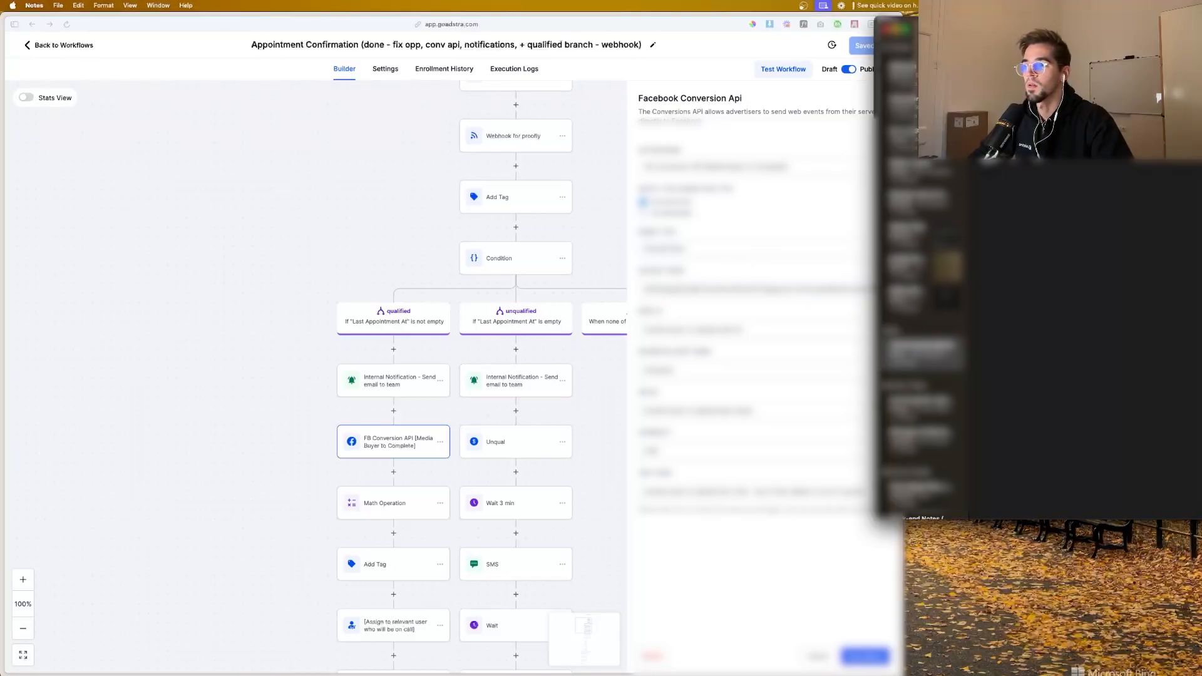
key(super+Tab)
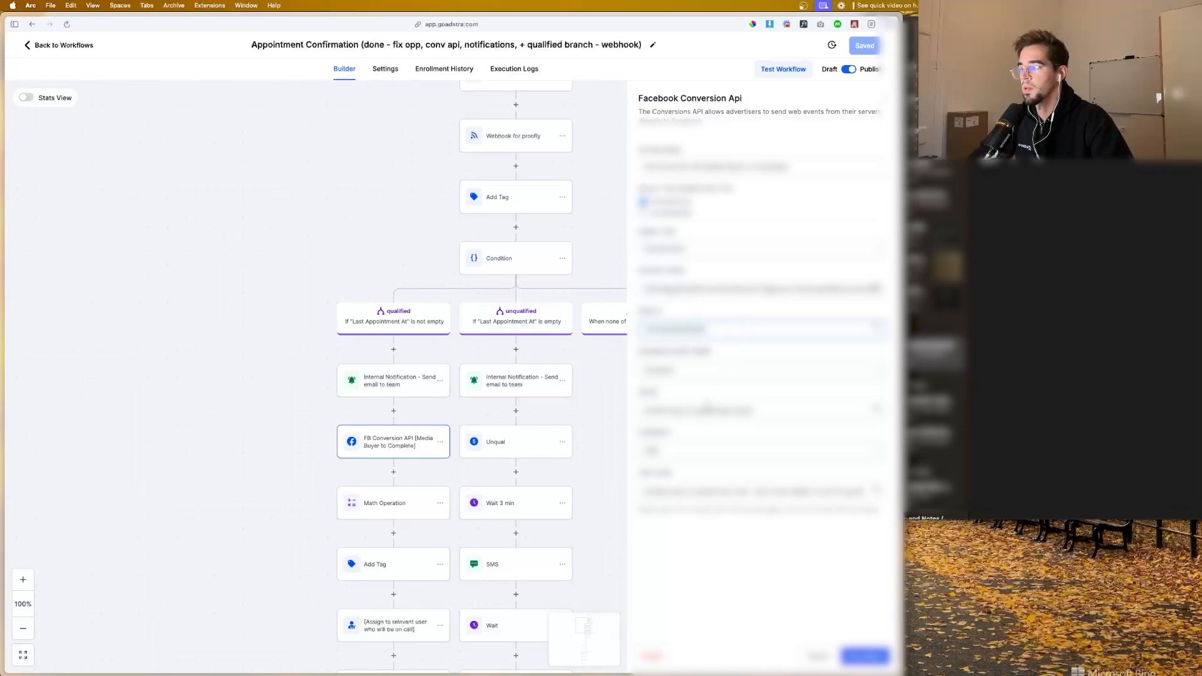
key(super+a)
key(super+v)
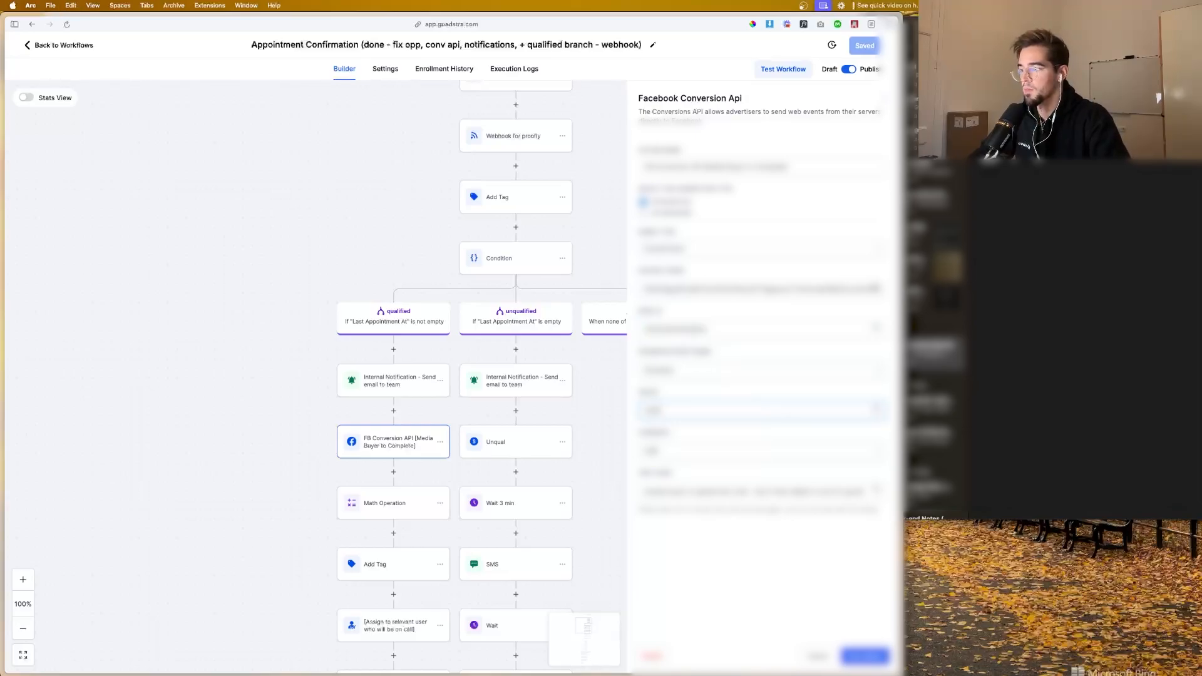
Step: Clear the appointment action's test code, then save the action and the Appointment Confirmation workflow
triple_click(718, 491)
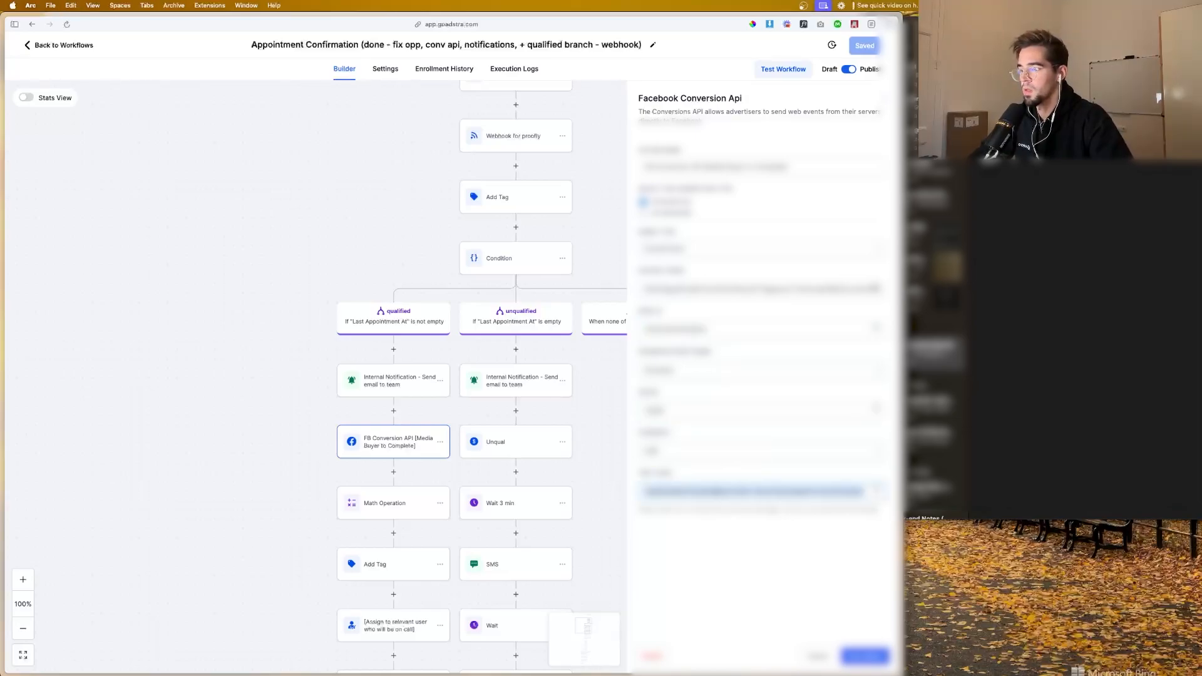
key(BackSpace)
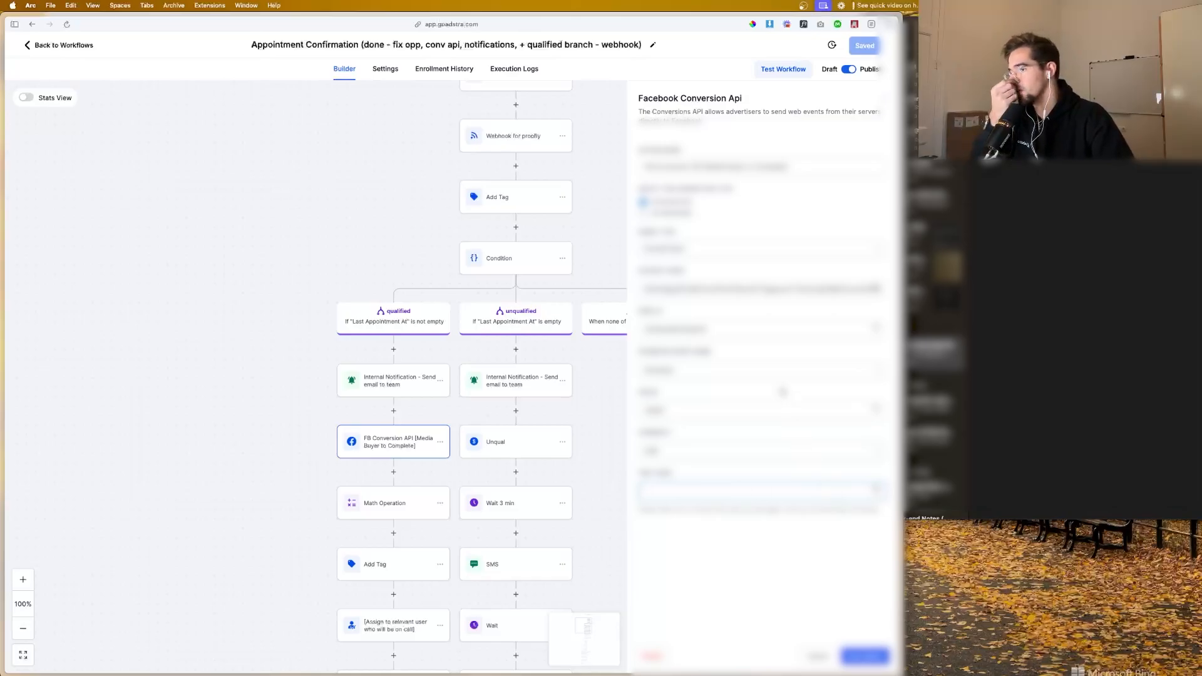
click(865, 656)
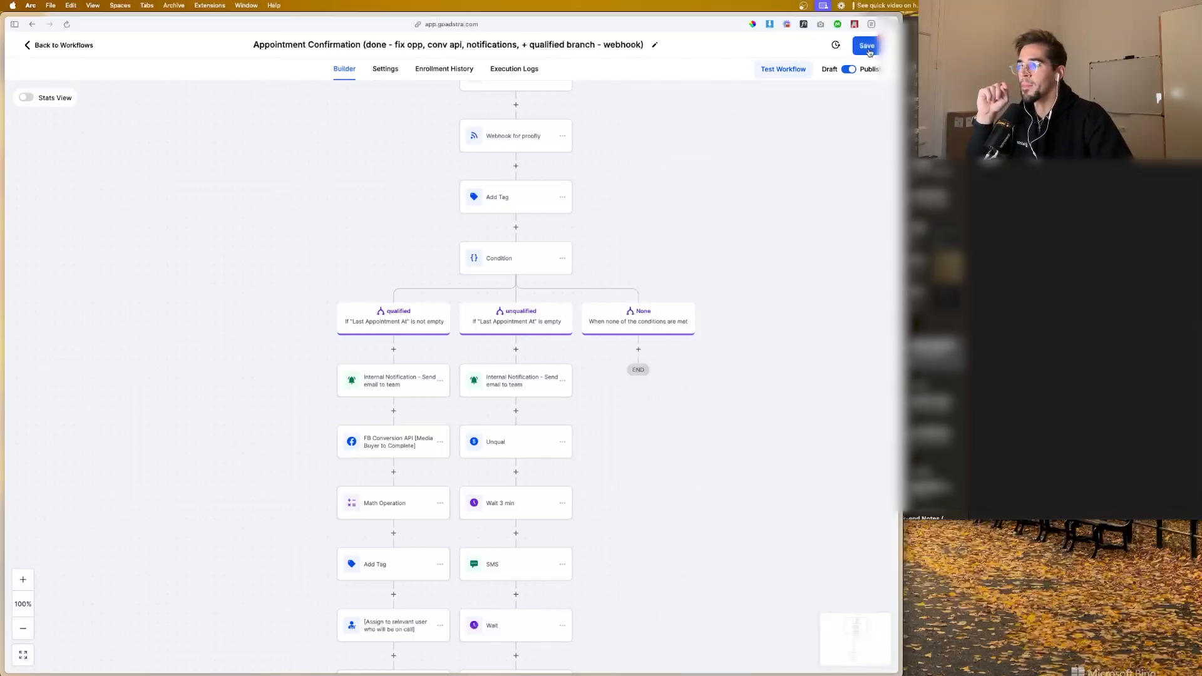
click(868, 47)
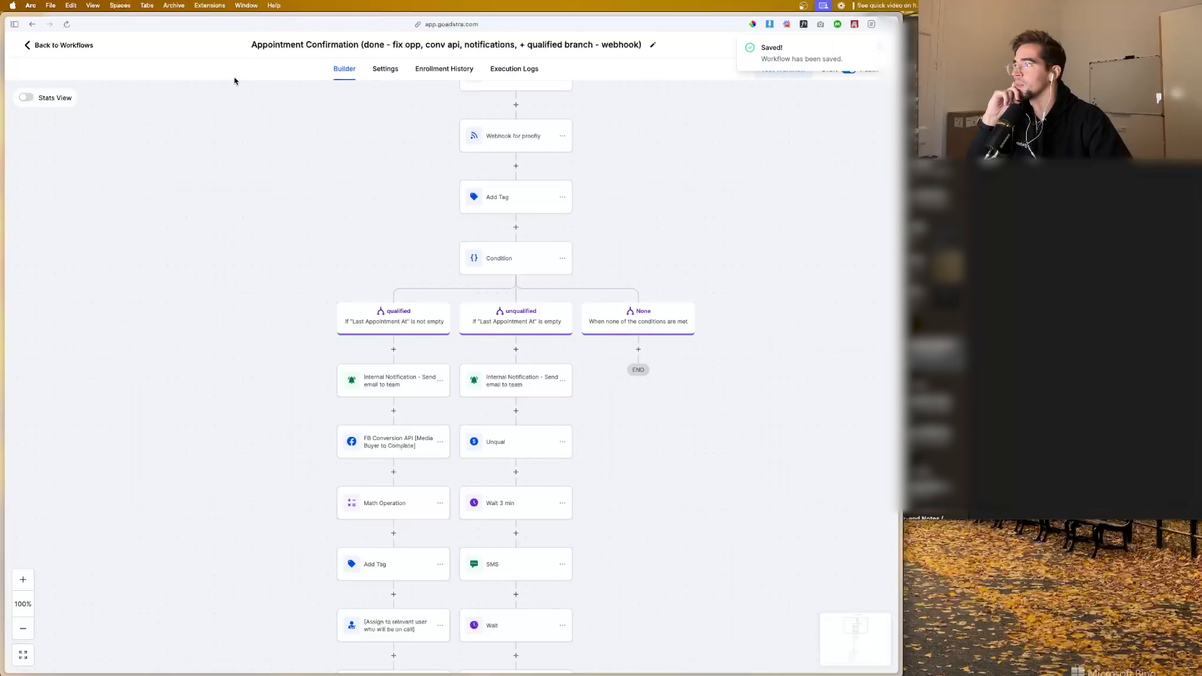
Step: Create a workflow from scratch in the Marketing & Sales folder and name it "Purchased"
click(85, 49)
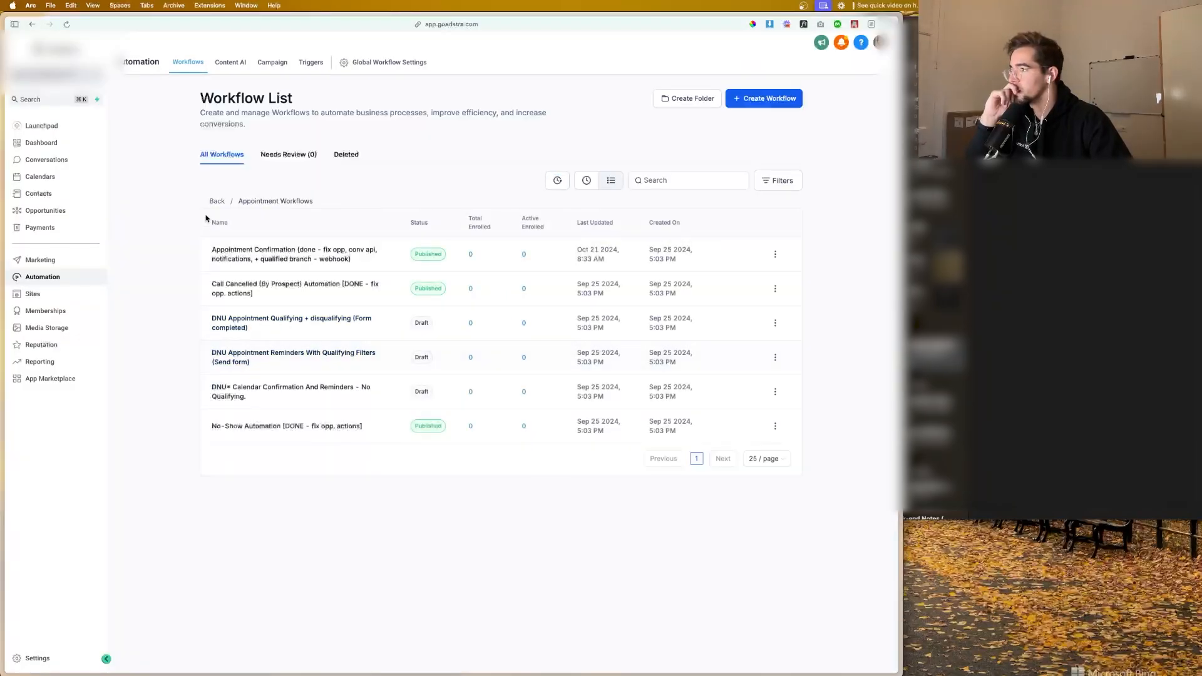
click(217, 201)
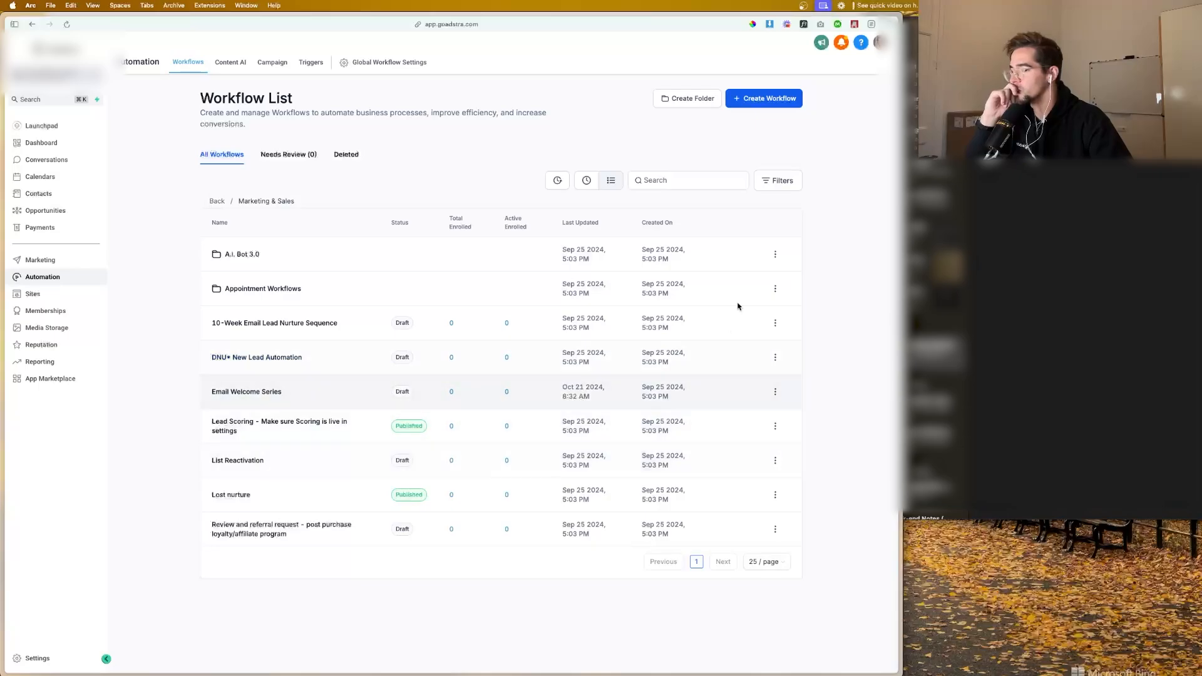
click(750, 105)
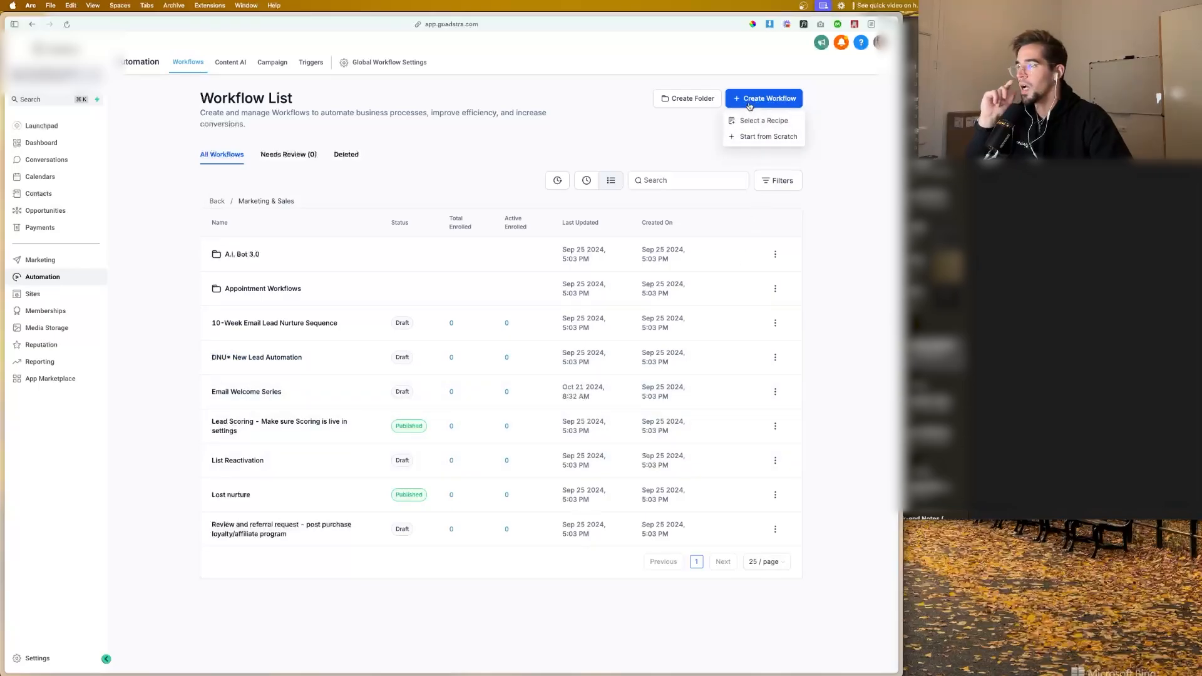
click(751, 138)
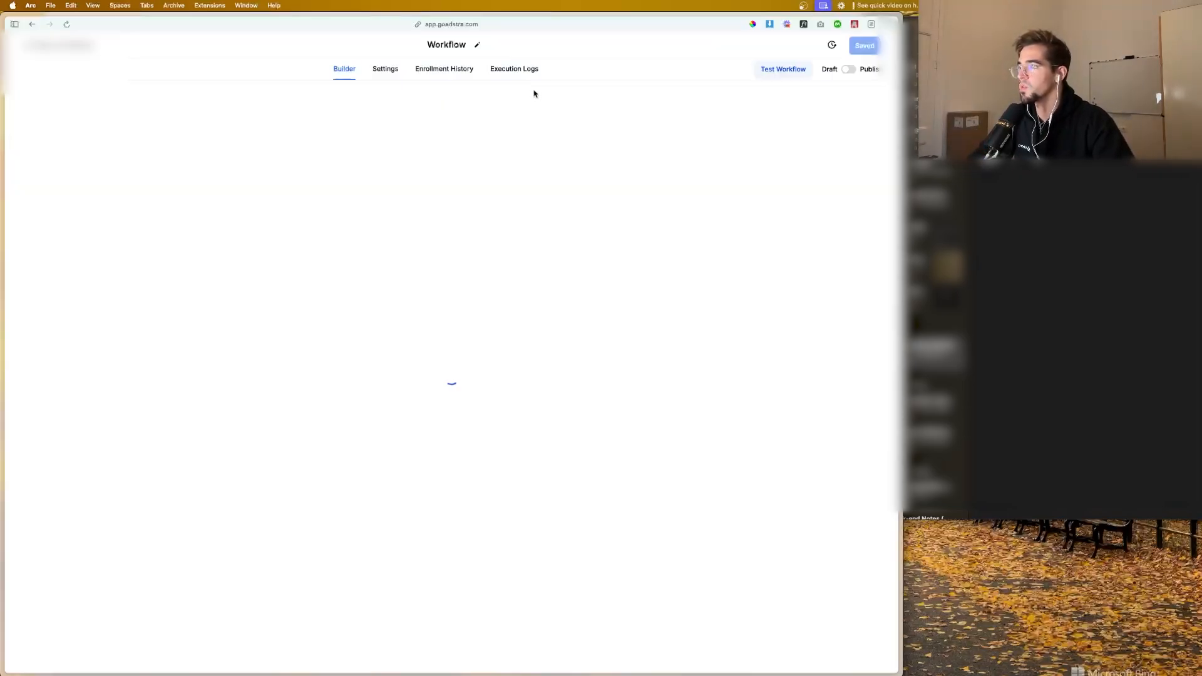
click(457, 45)
key(super+a)
key(BackSpace)
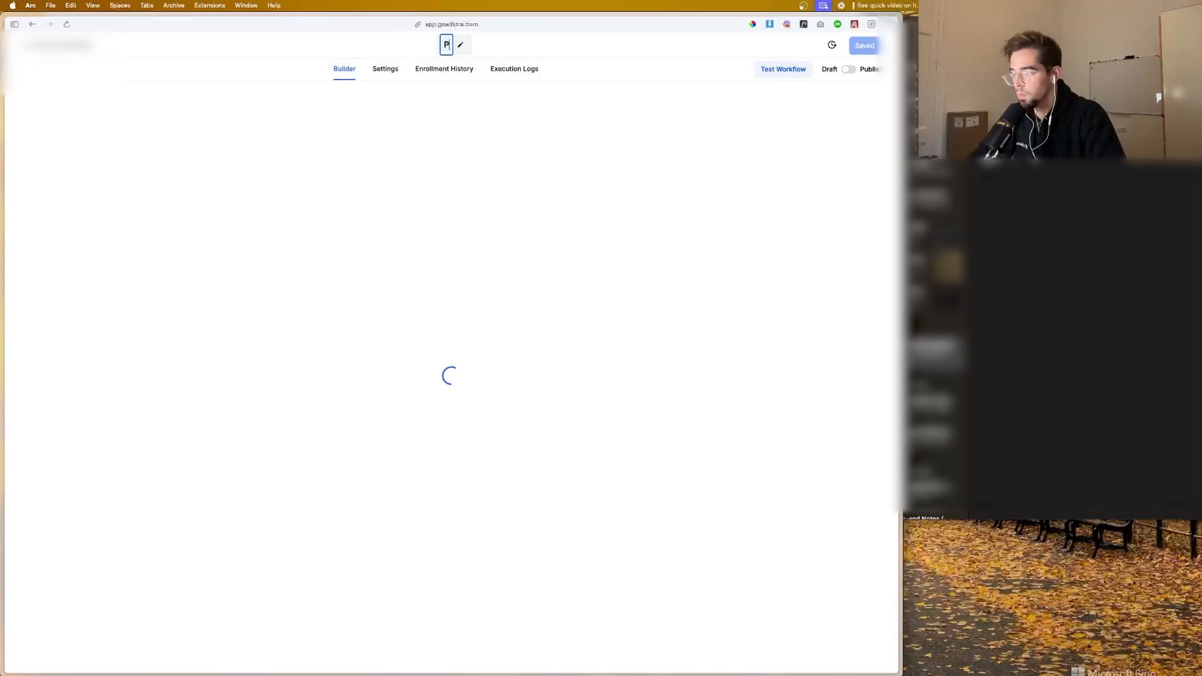
text(Purchased)
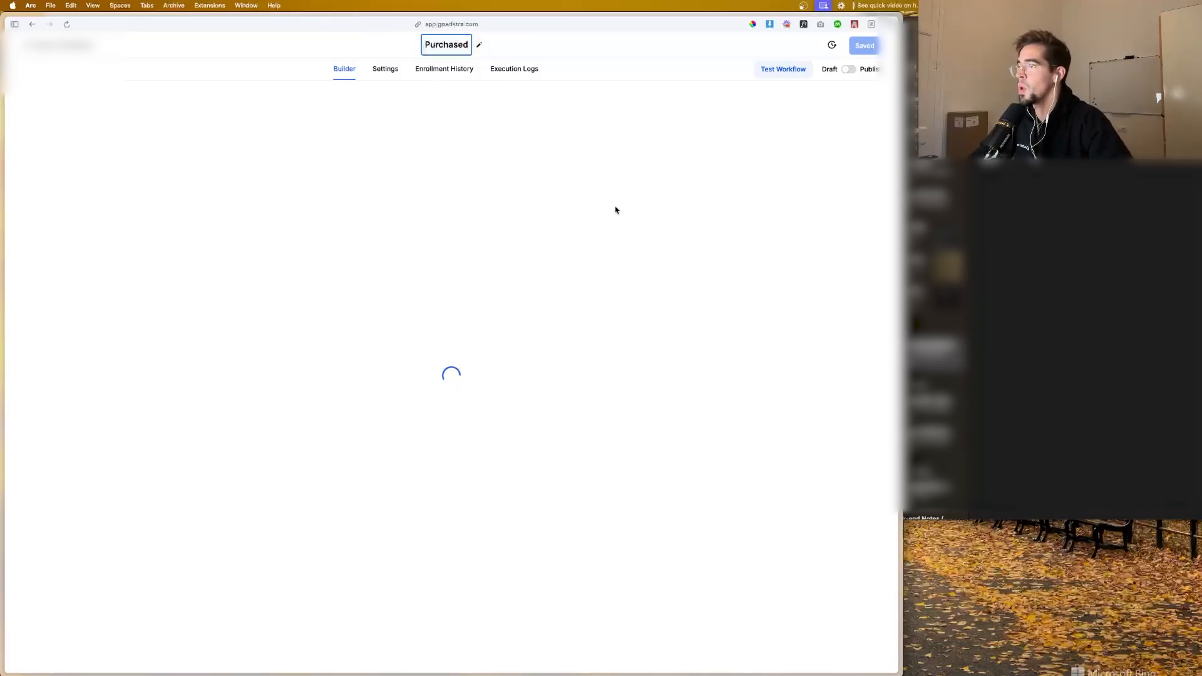
click(616, 210)
click(560, 401)
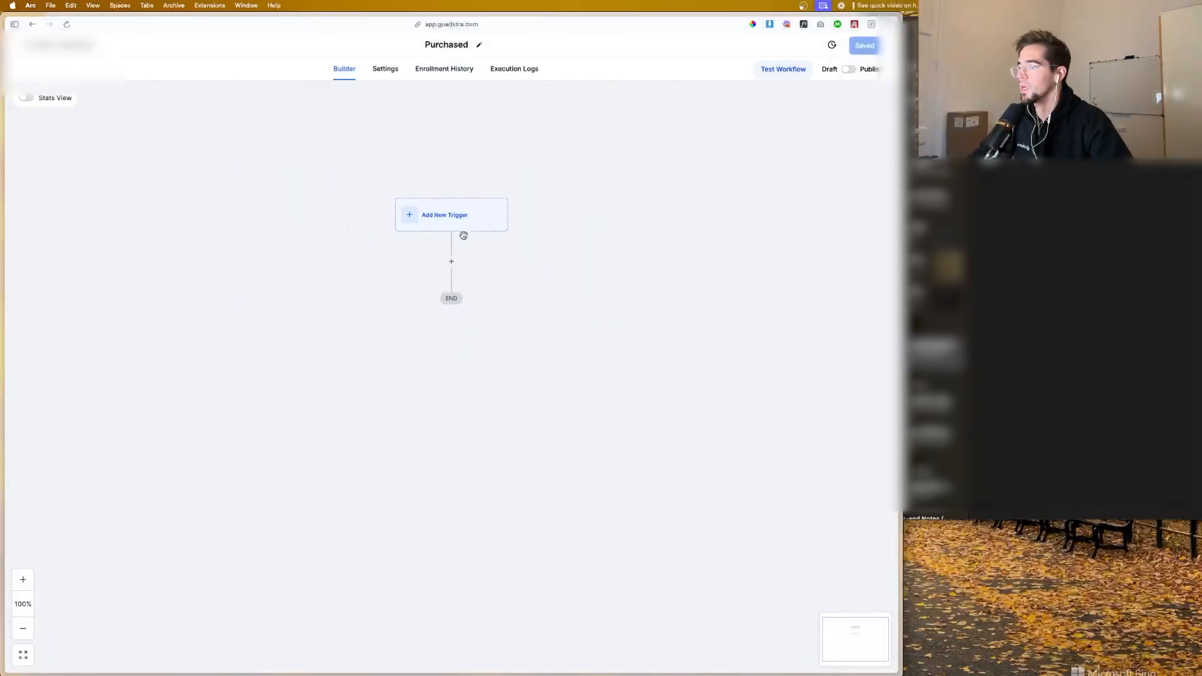
Step: Add an Opportunity Status Changed trigger to the Purchased workflow
click(456, 223)
click(720, 142)
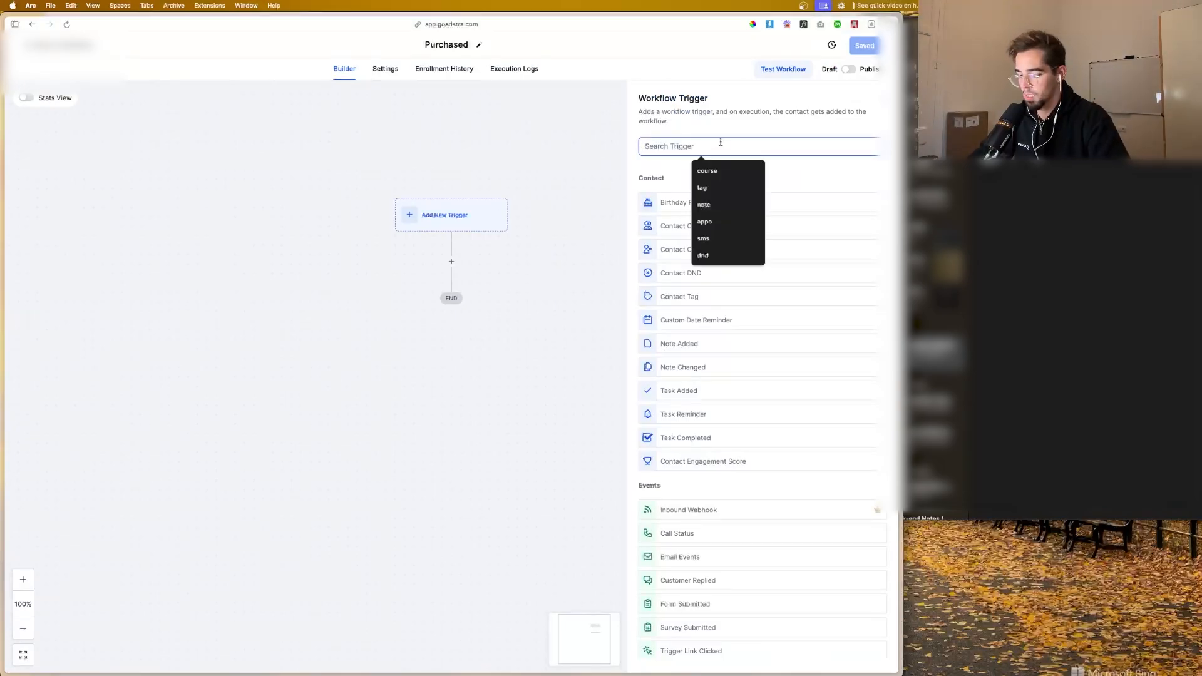
text(opp)
click(730, 202)
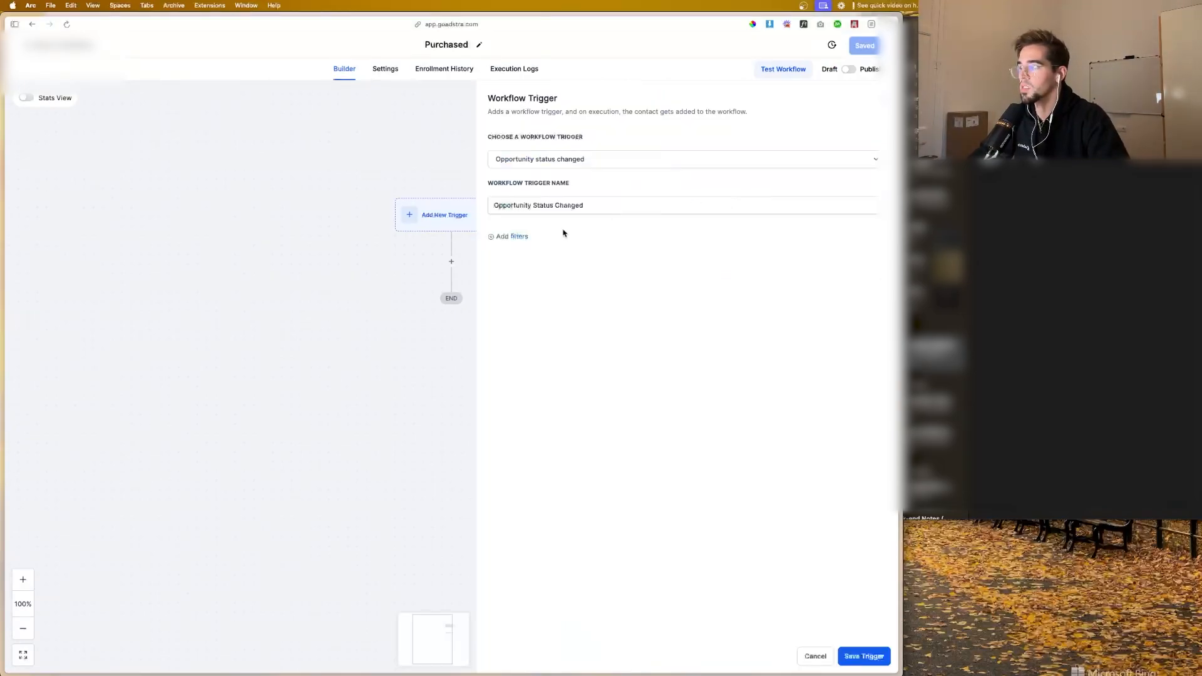
Step: Filter the trigger by "Moved to status" set to won, and save the trigger
click(523, 236)
click(544, 249)
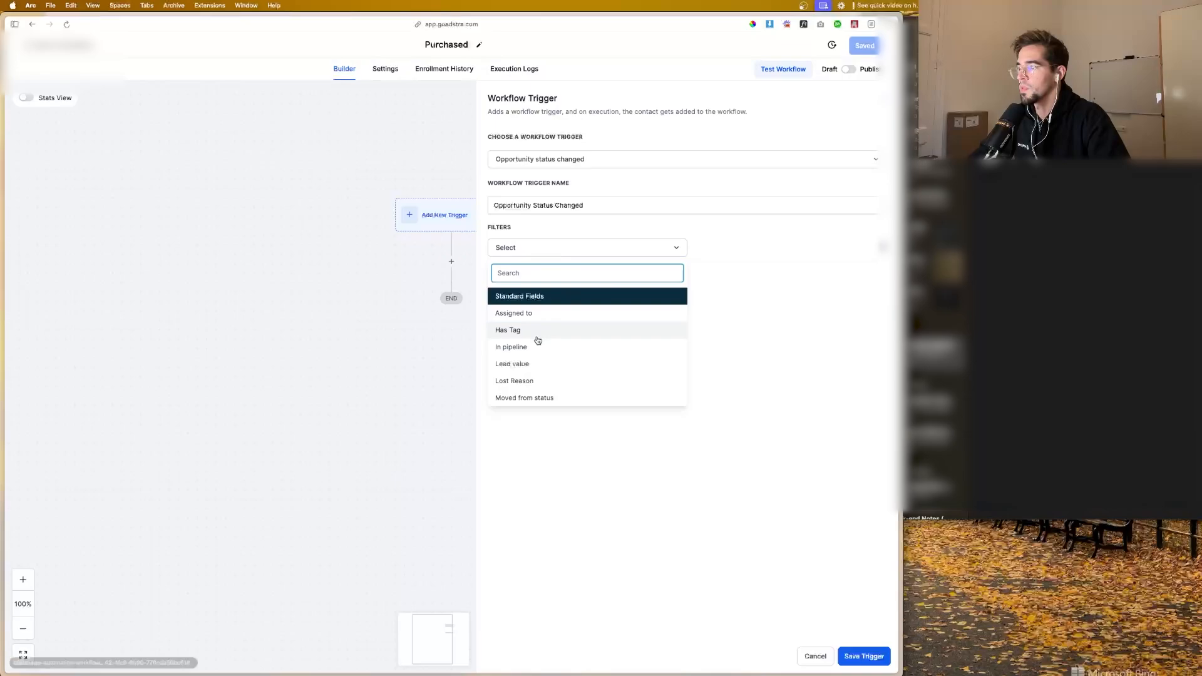
click(536, 397)
click(751, 247)
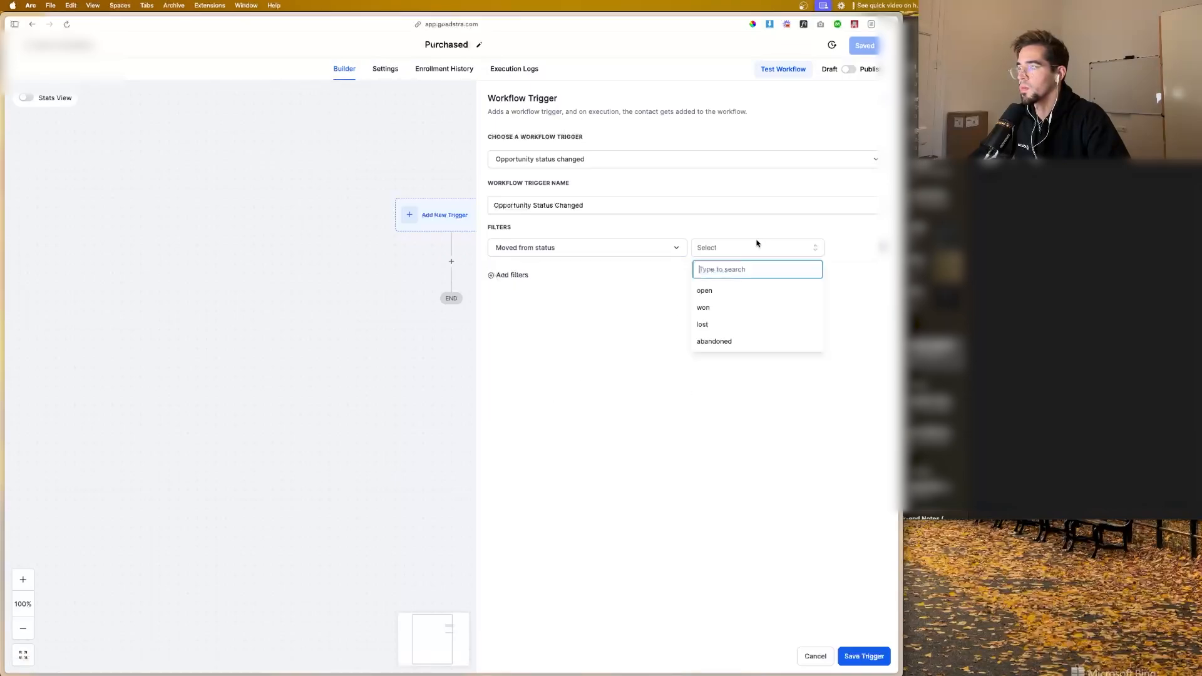
click(590, 250)
scroll(566, 363, down, 3)
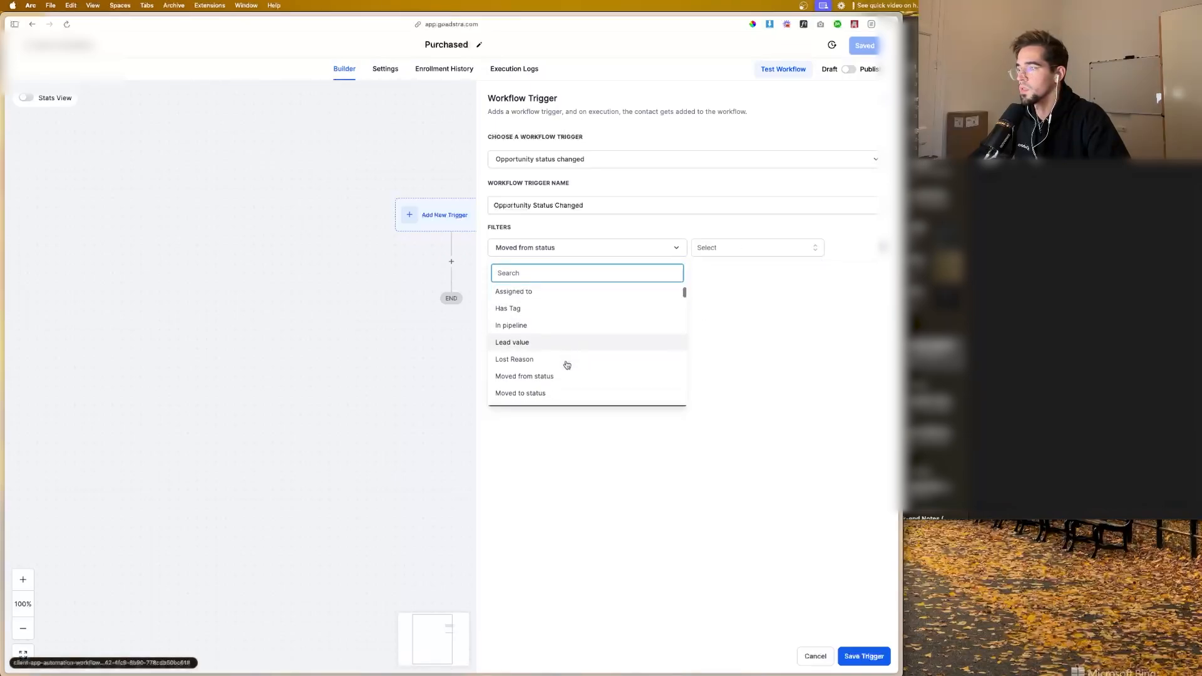
click(559, 360)
click(723, 246)
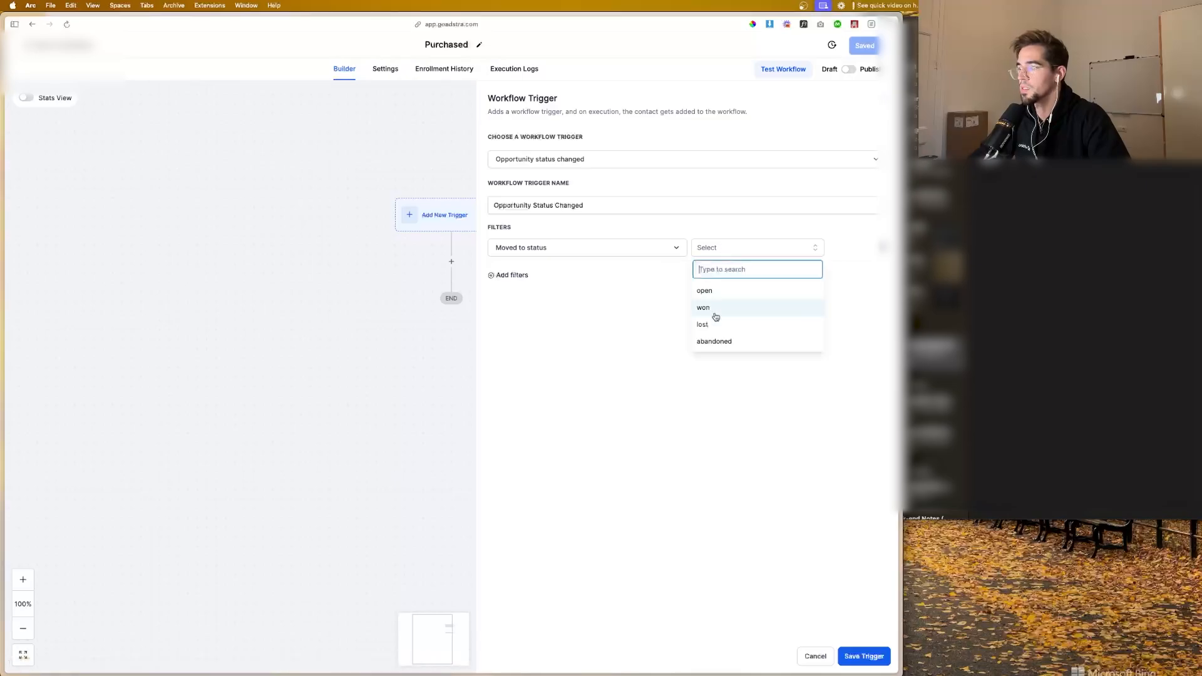
click(716, 308)
click(861, 656)
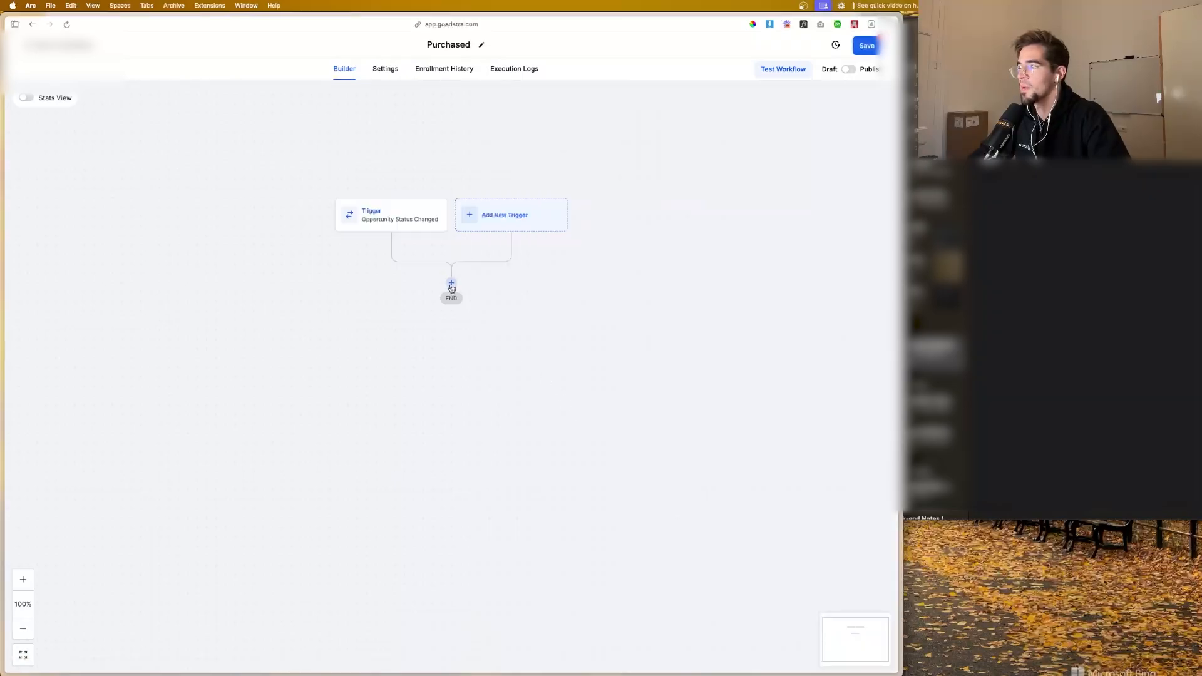
Step: Add a Facebook - Conversion API action below the Opportunity Status Changed trigger
click(451, 283)
text(fb con)
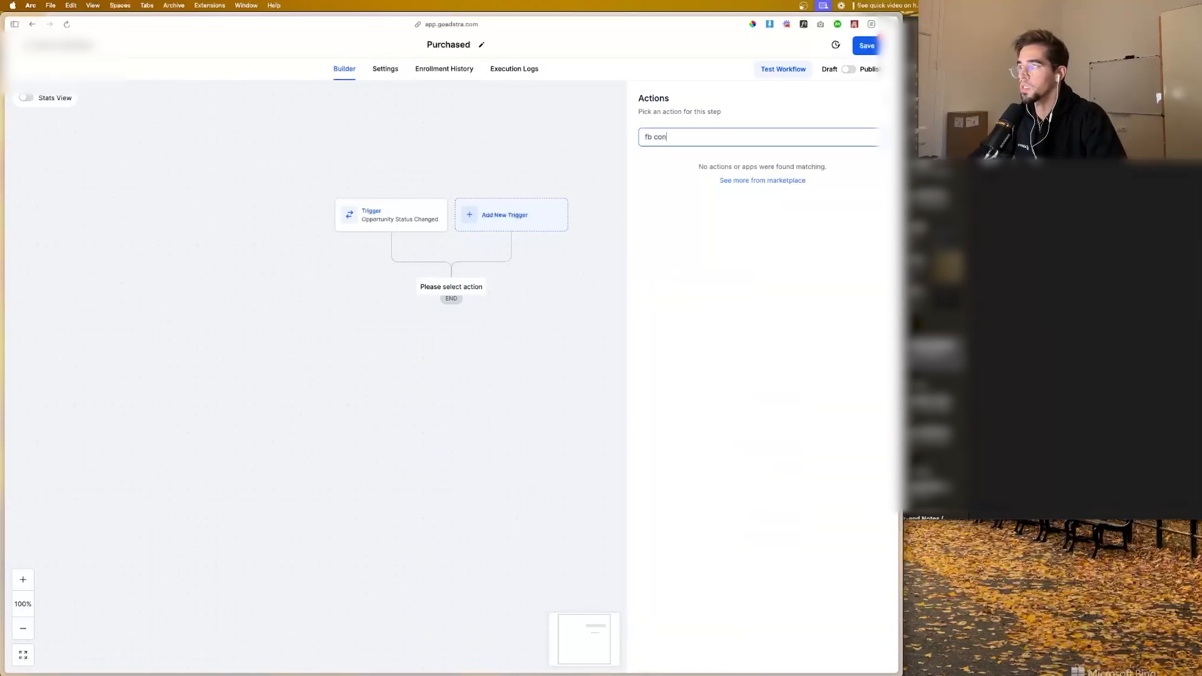
key(BackSpace)
key(BackSpace)
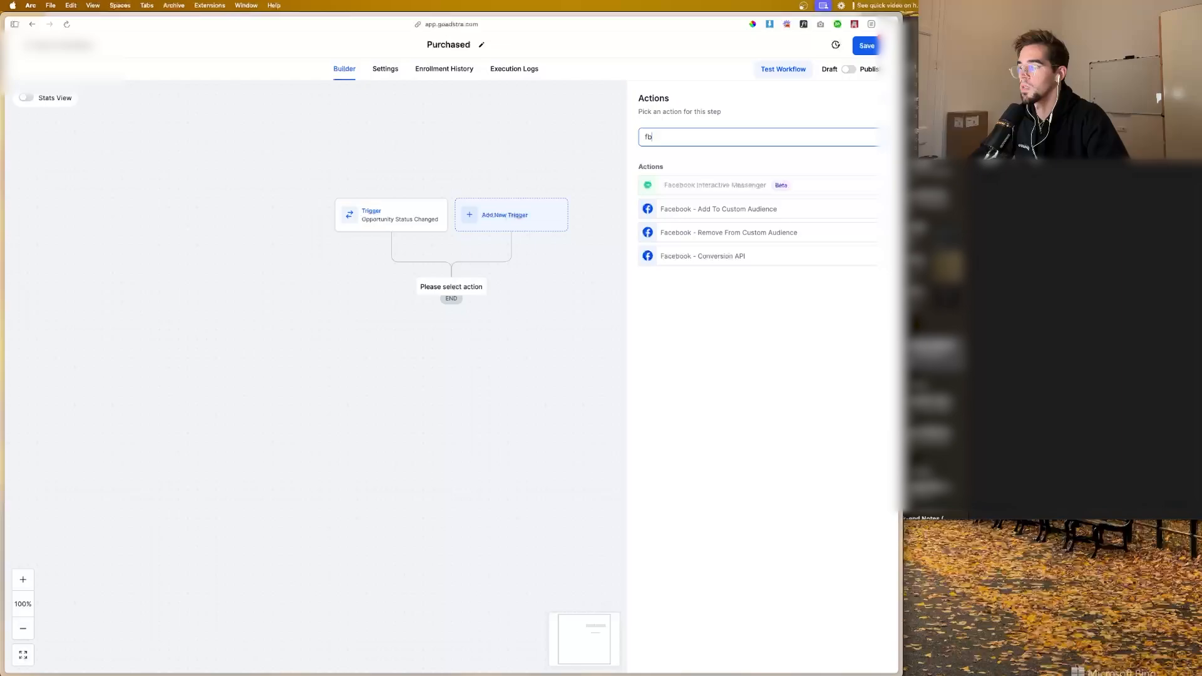
click(741, 255)
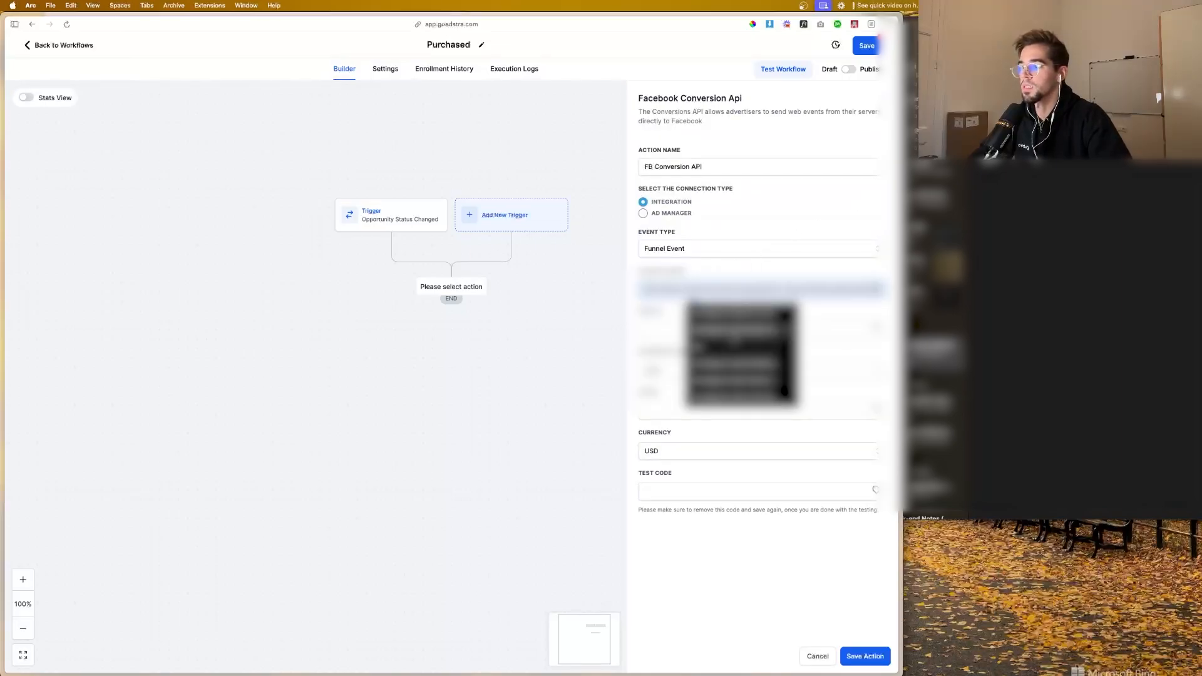
Step: Fill in the new Facebook Conversion Api action's pixel ID and access token from Notes
click(817, 330)
key(super+v)
key(super+Tab)
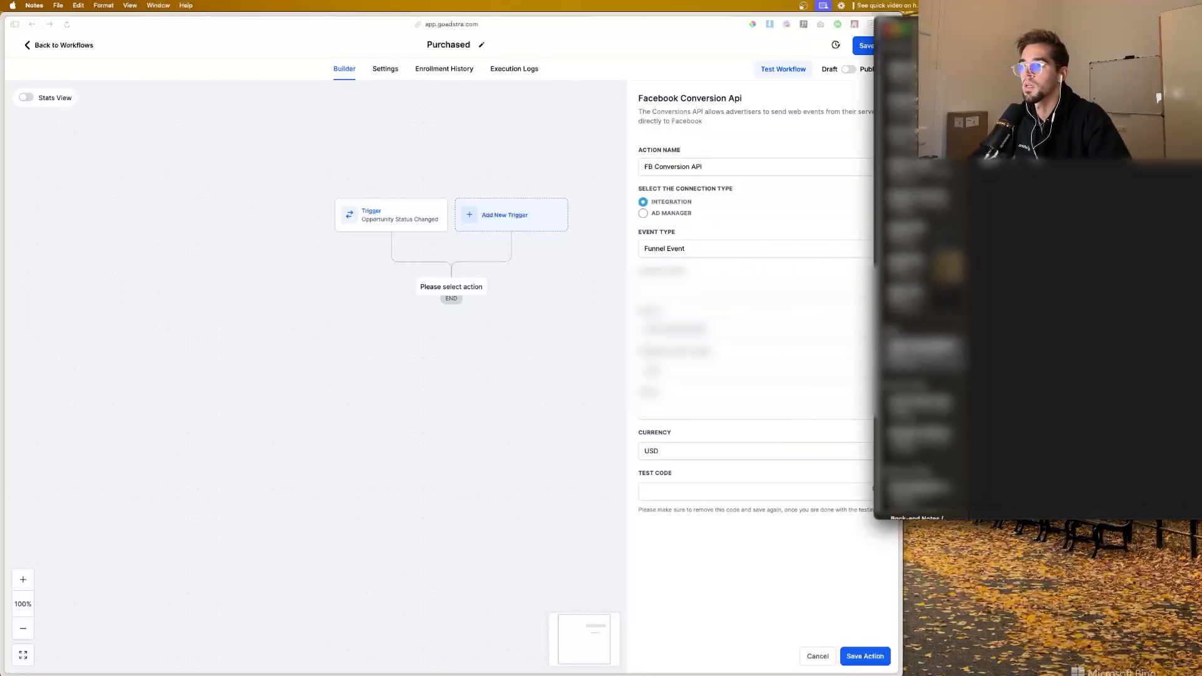
key(super+Tab)
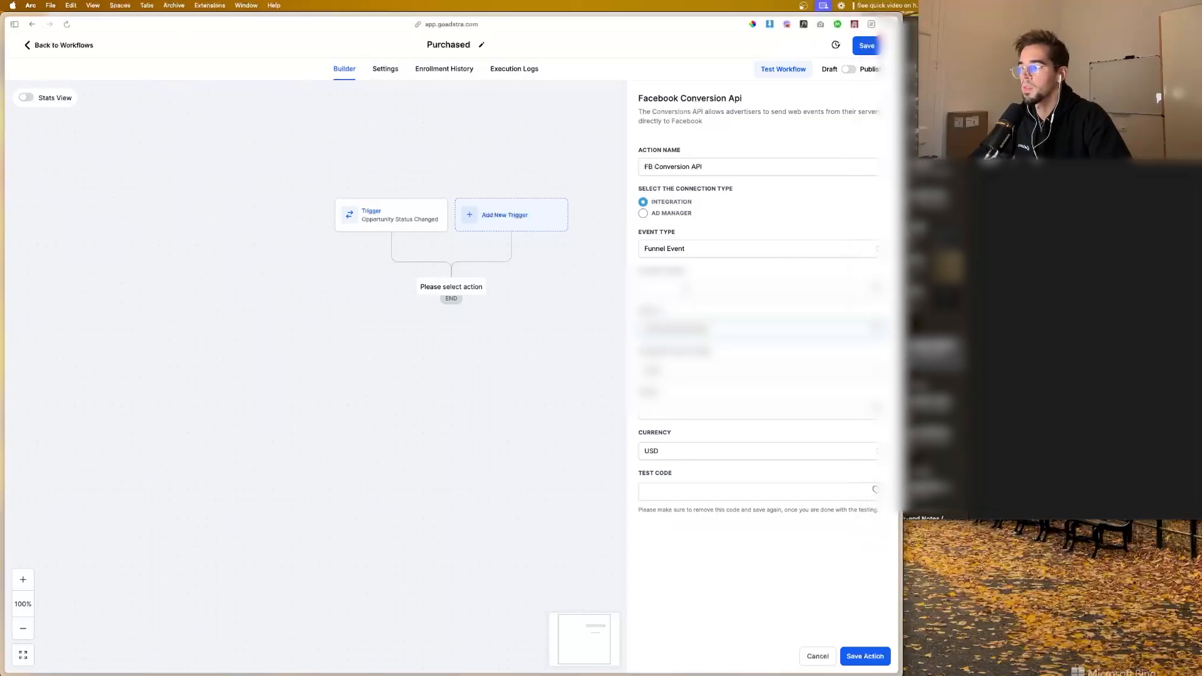
key(super+v)
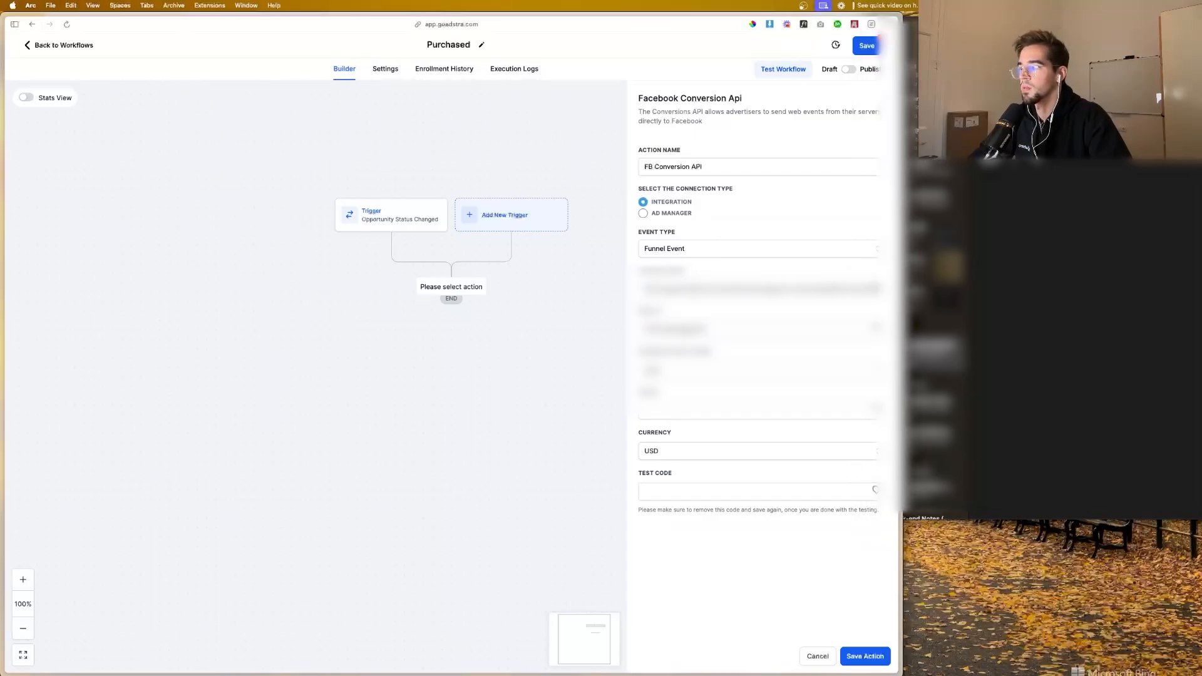
Step: Choose the event name for the Facebook Conversion Api action and set the event's value to 20000
click(683, 374)
scroll(683, 471, down, 5)
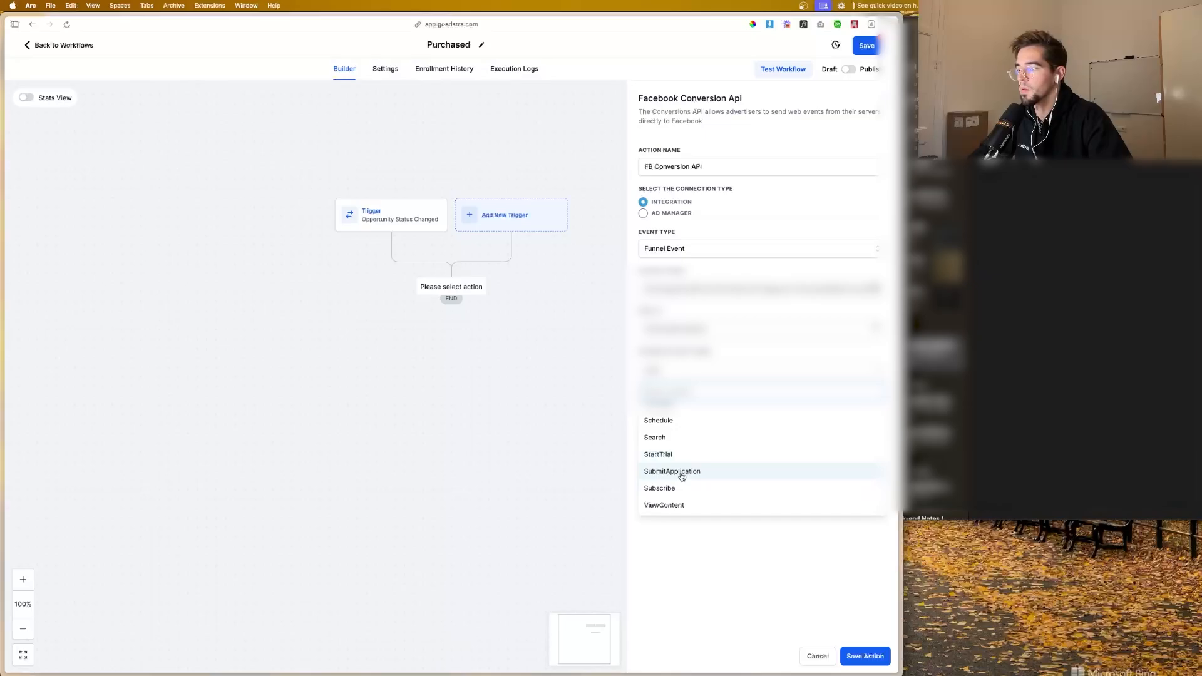
scroll(687, 469, up, 1)
click(686, 422)
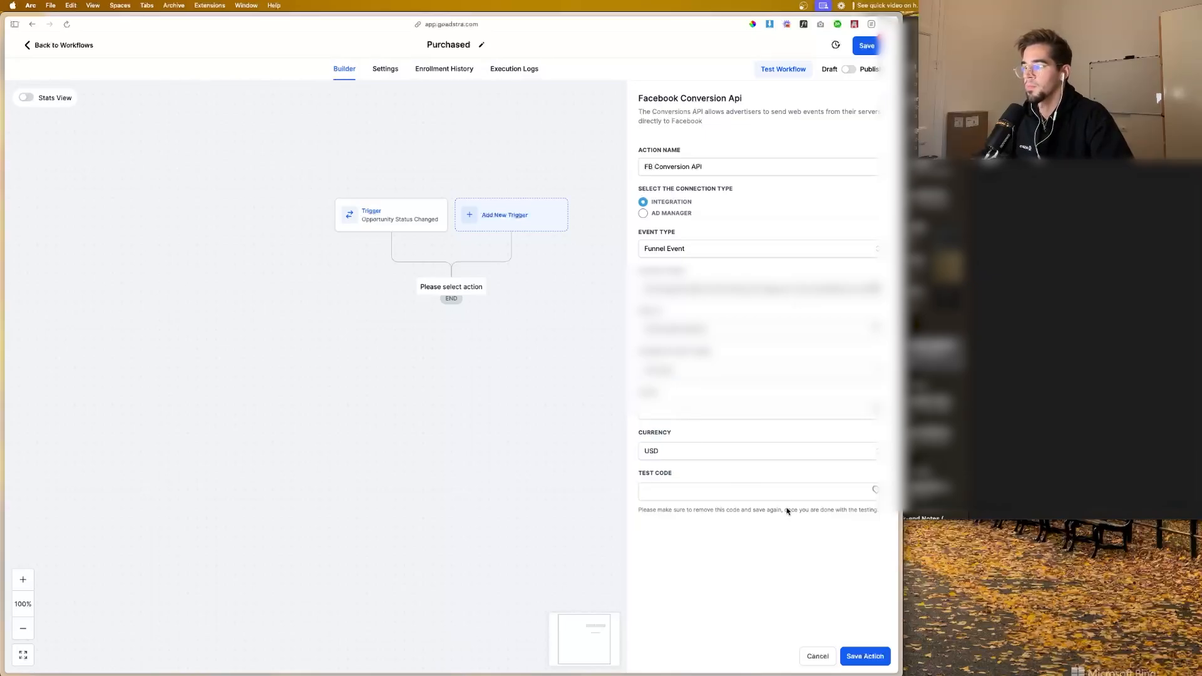
click(715, 409)
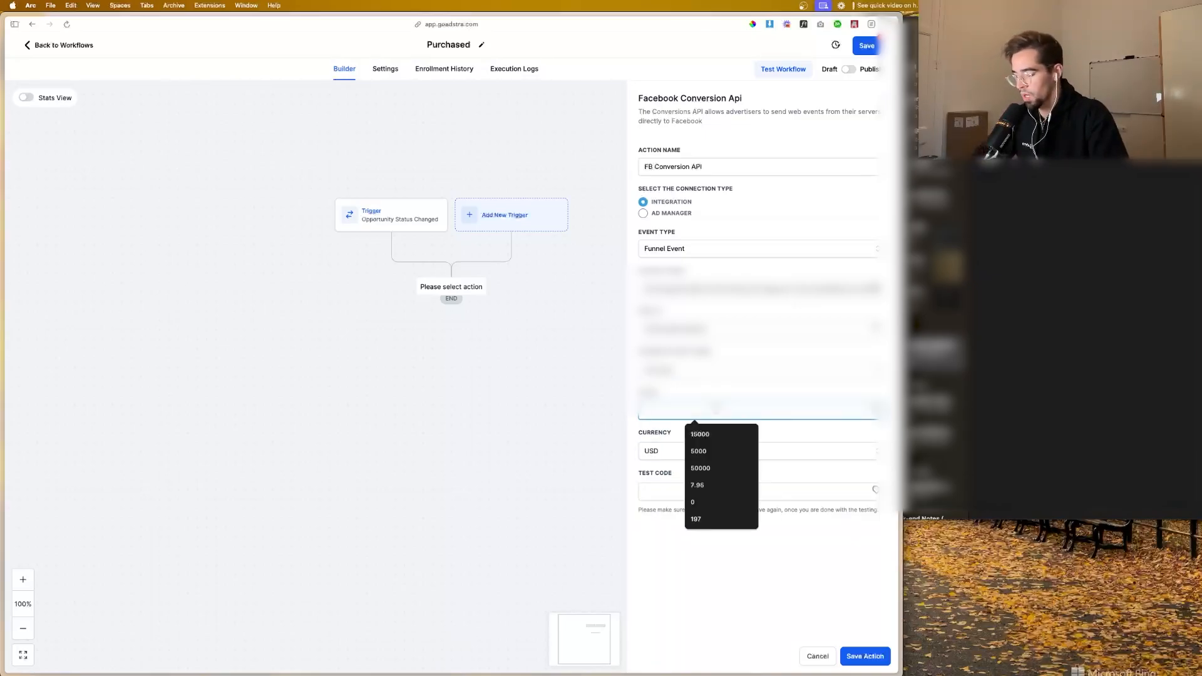
text(20000)
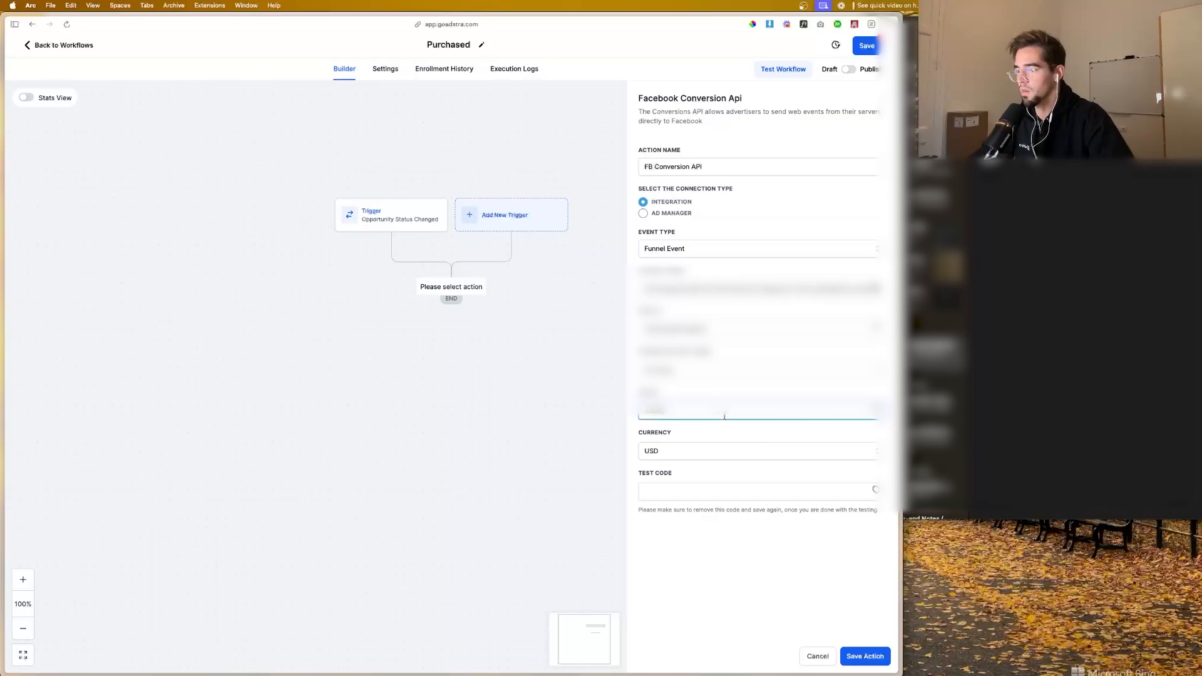
Step: Save the Facebook Conversion Api action, publish and save the Purchased workflow, and return to the workflow list
click(858, 663)
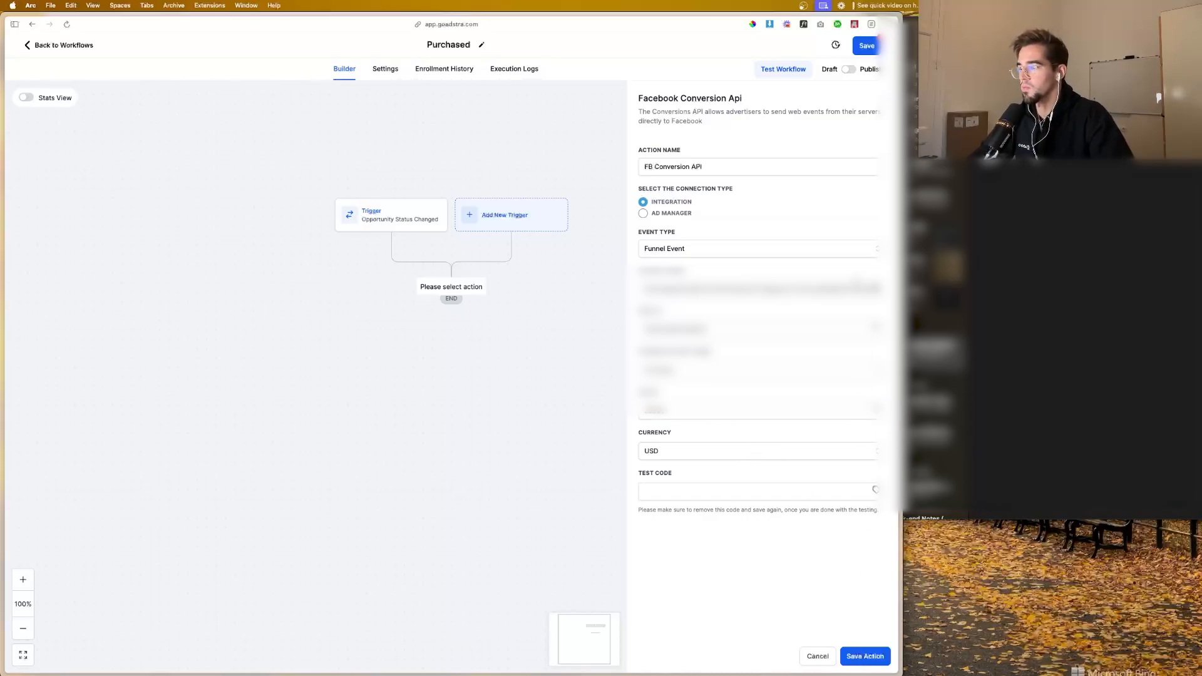
click(868, 664)
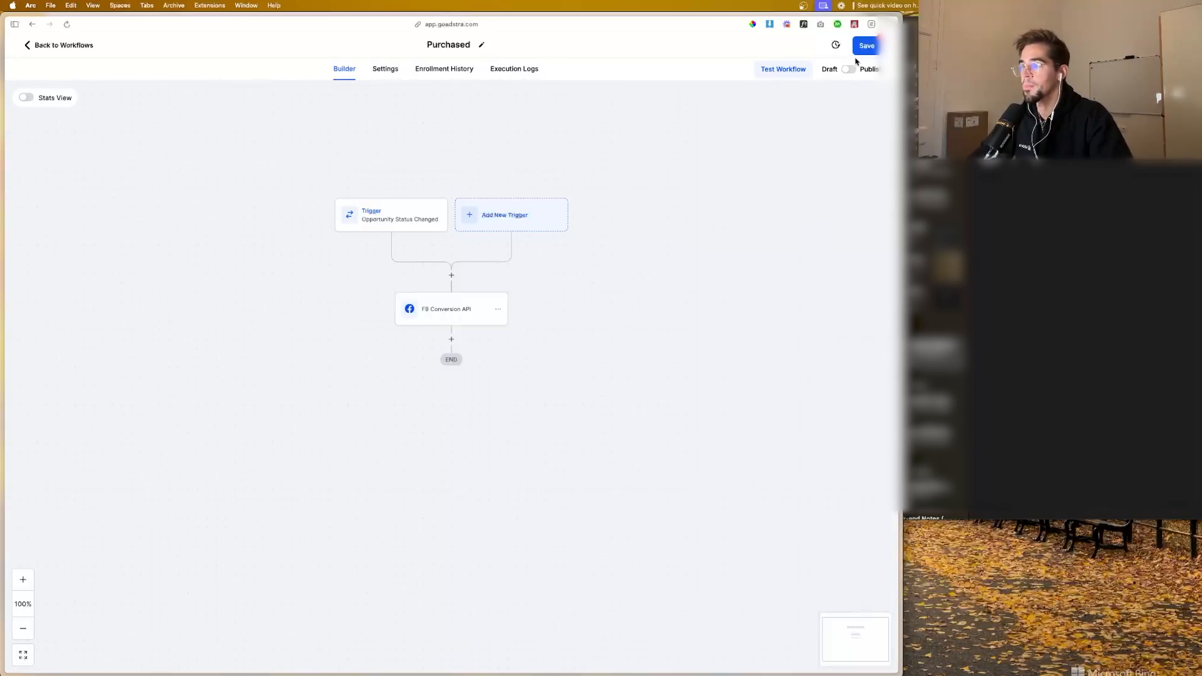
click(863, 49)
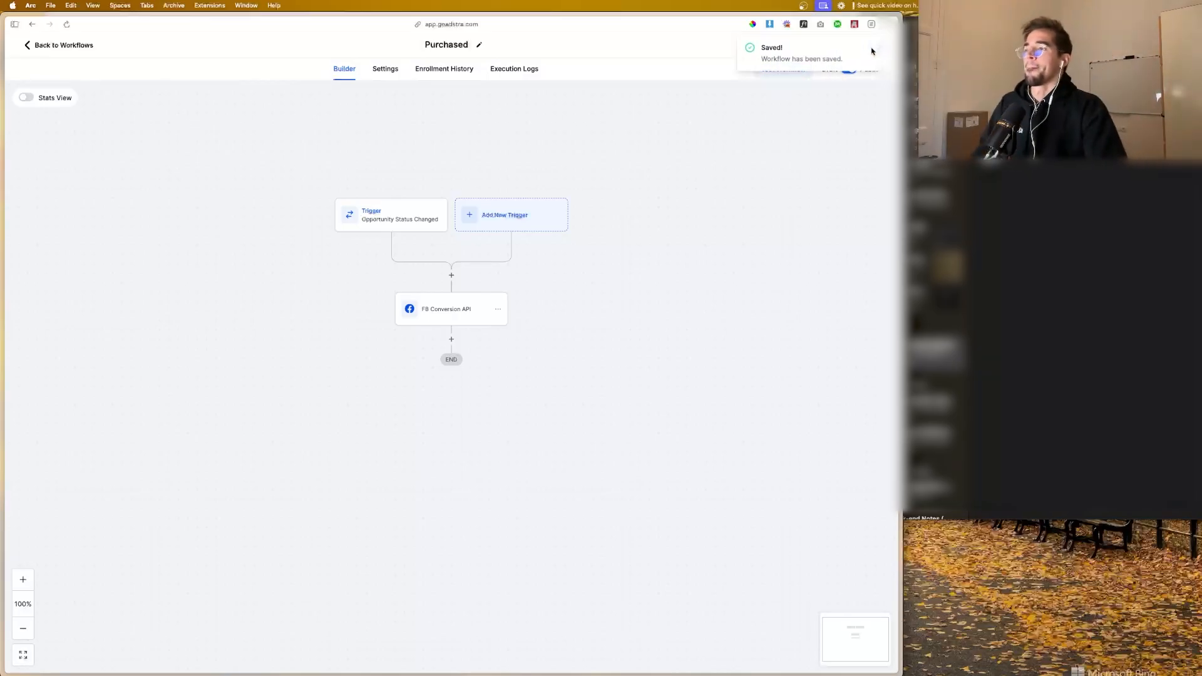
click(67, 50)
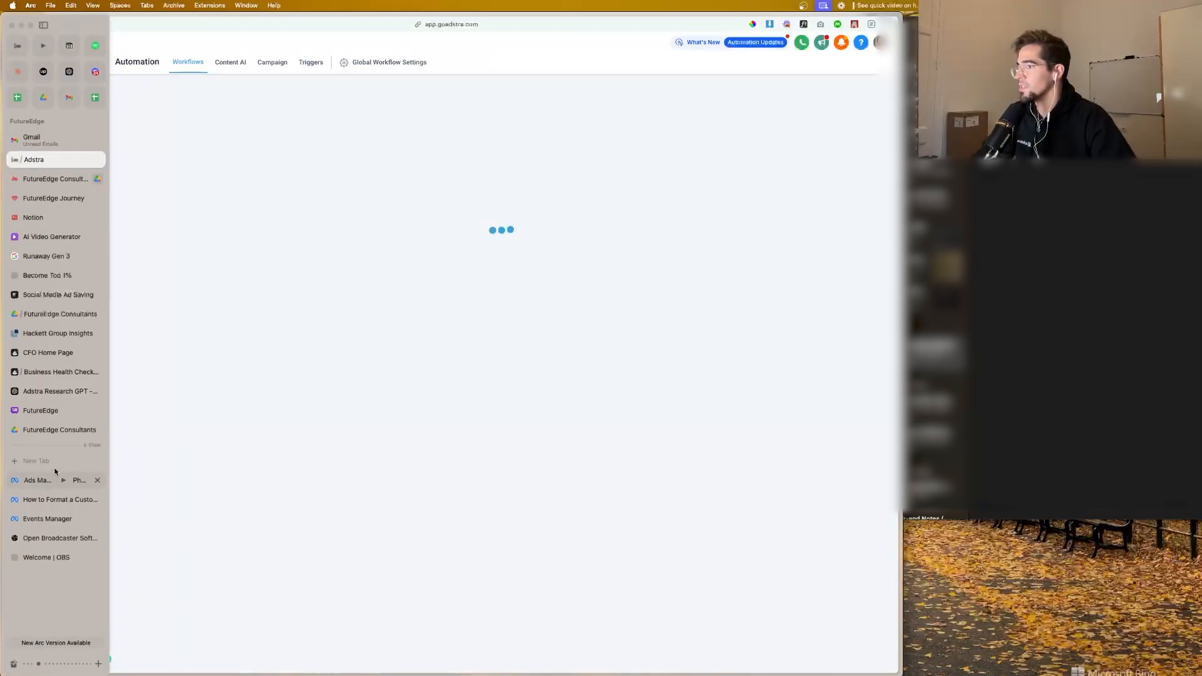
Step: Switch to Events Manager and start completing the Conversions API setup from the data source's overview
click(43, 480)
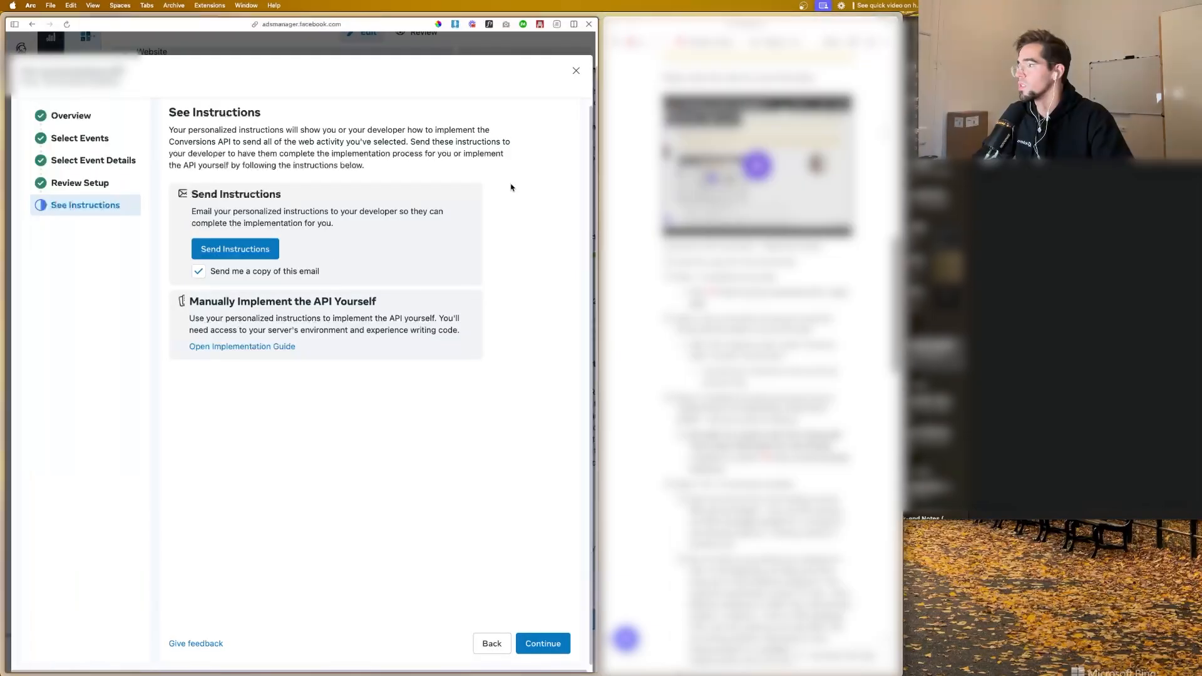
click(47, 519)
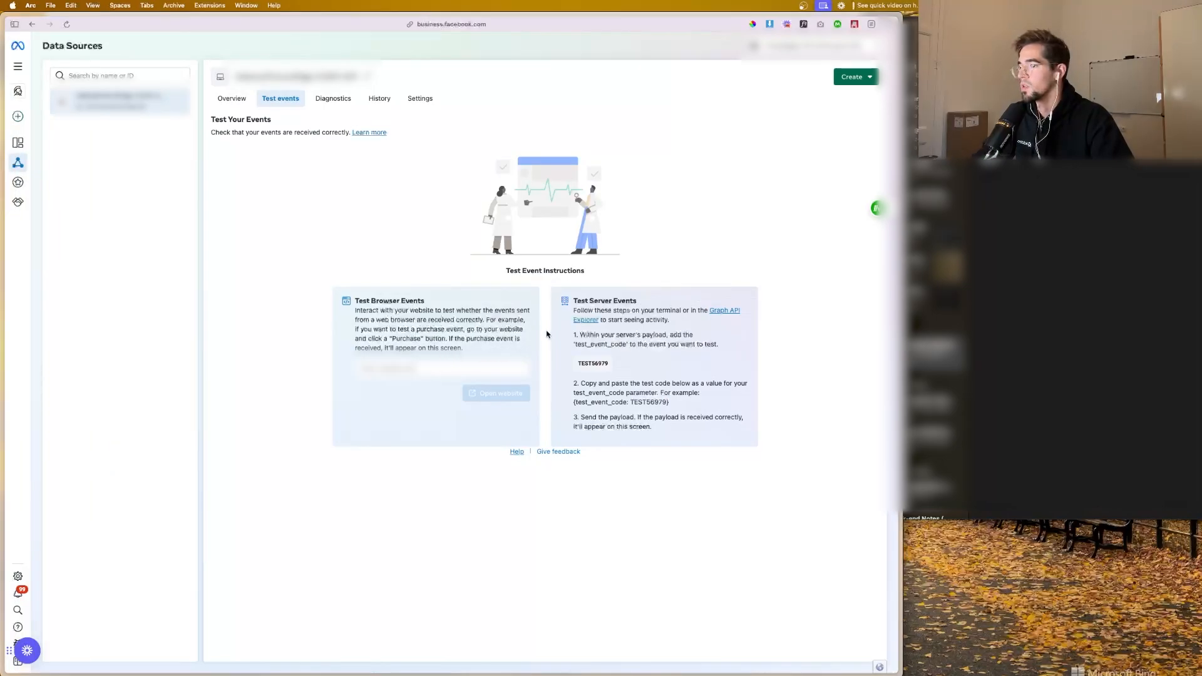
click(861, 79)
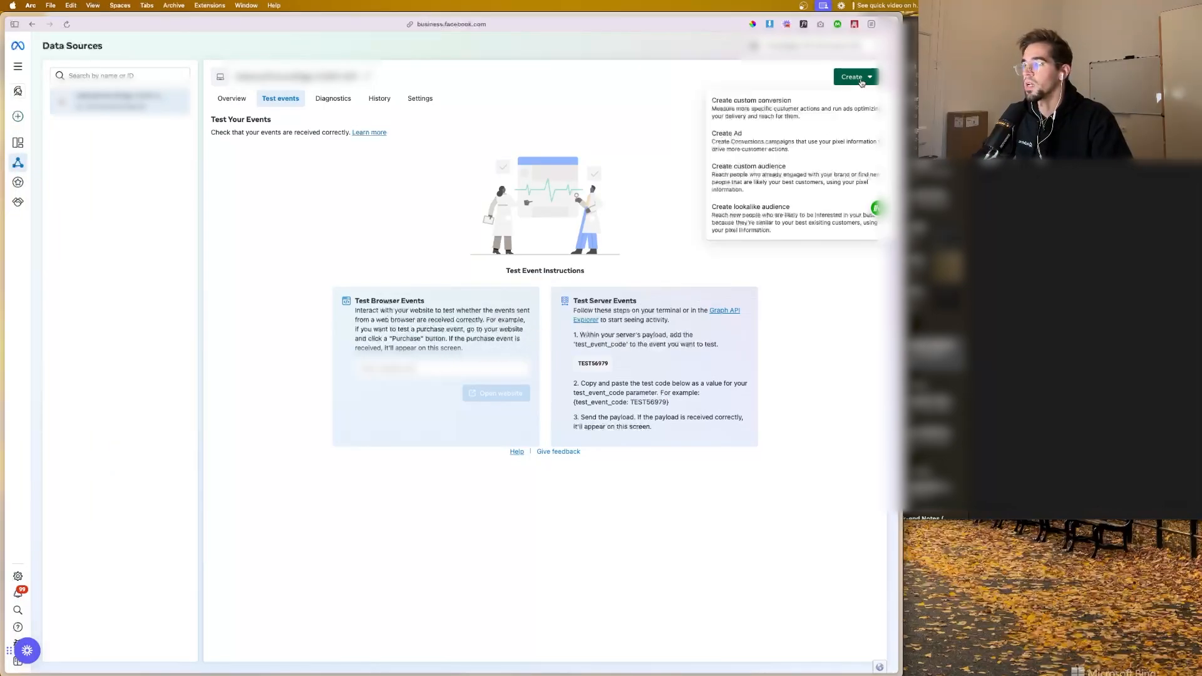
click(565, 78)
click(240, 100)
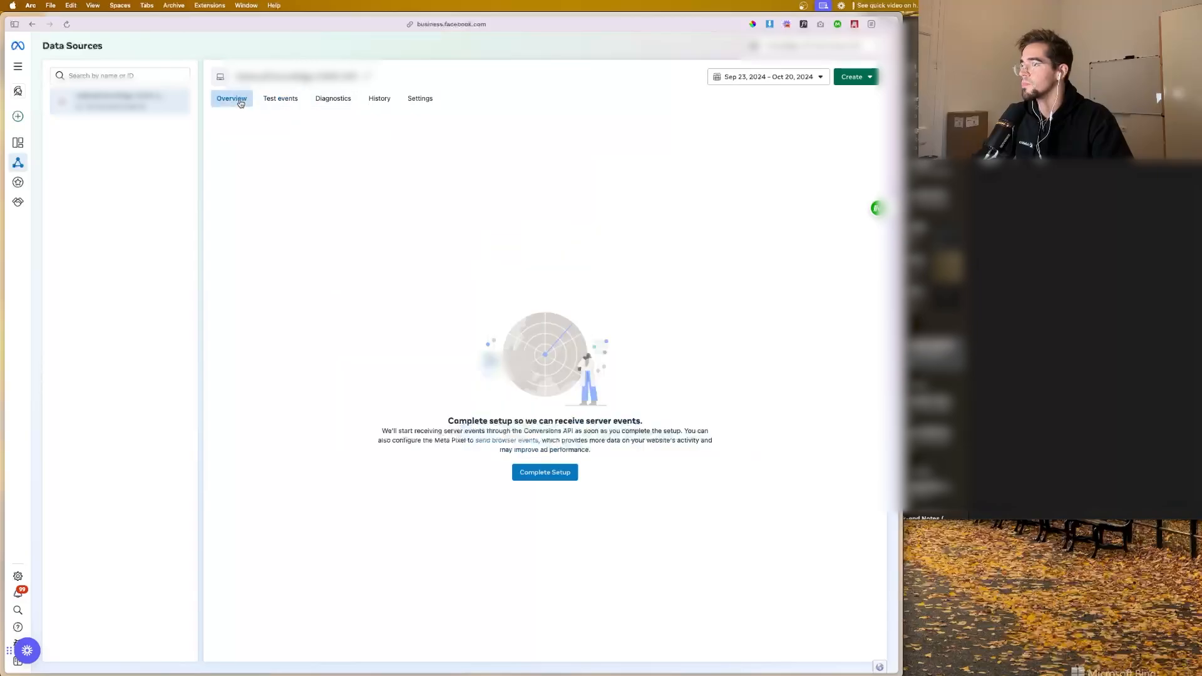
click(545, 472)
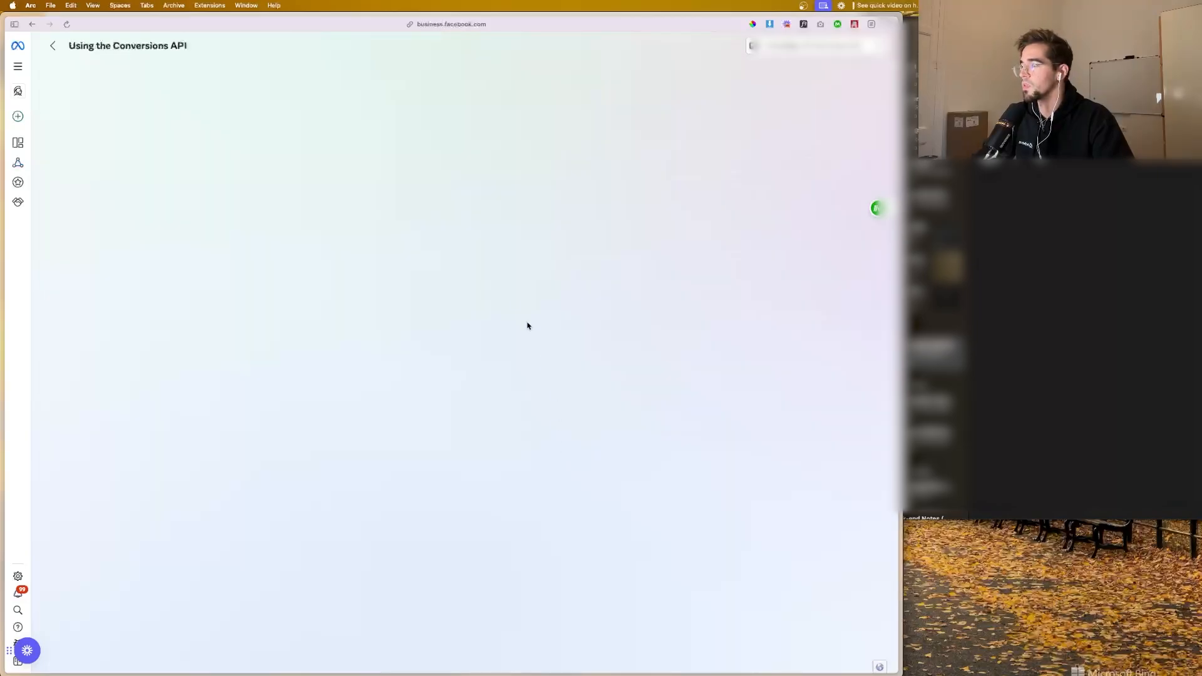
Step: Go through the Using the Conversions API guide to its last section and finish the implementation
scroll(418, 286, down, 1)
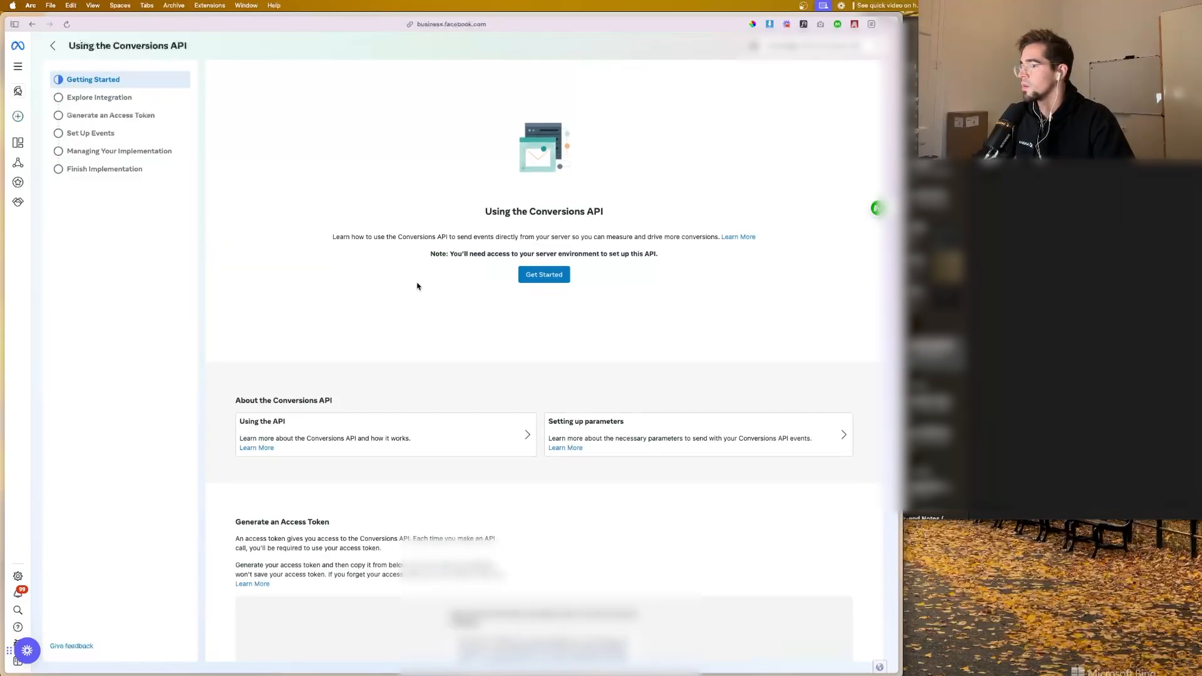
scroll(418, 286, down, 10)
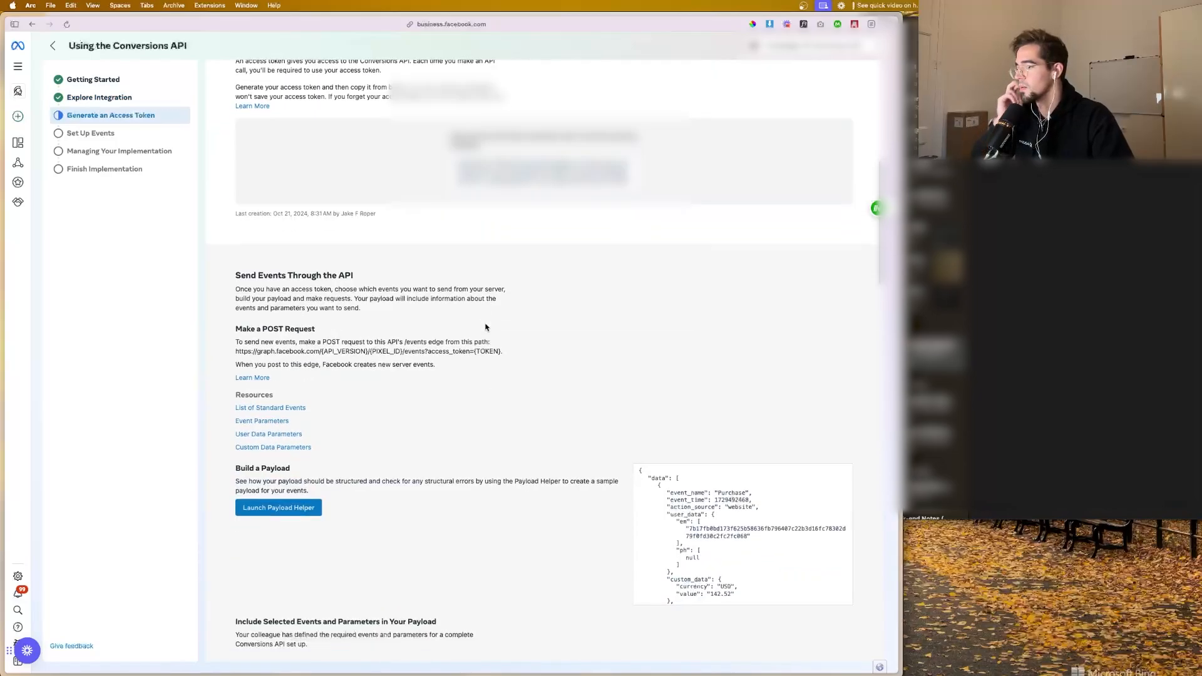
scroll(486, 327, down, 15)
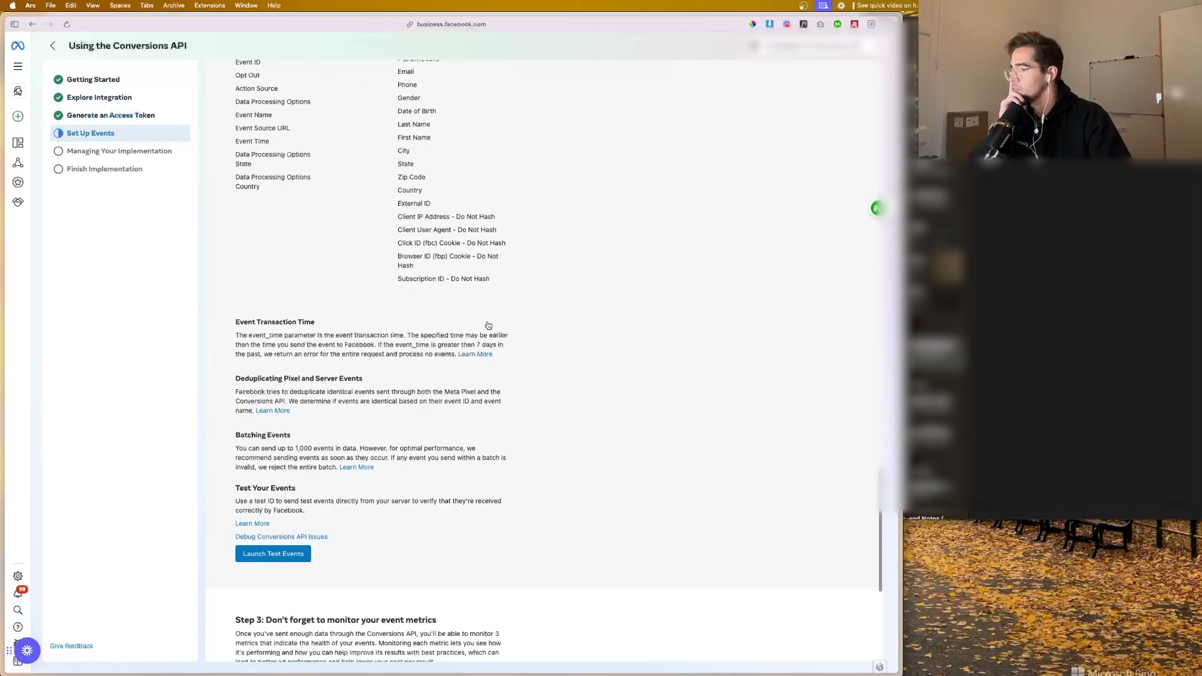
scroll(489, 325, down, 7)
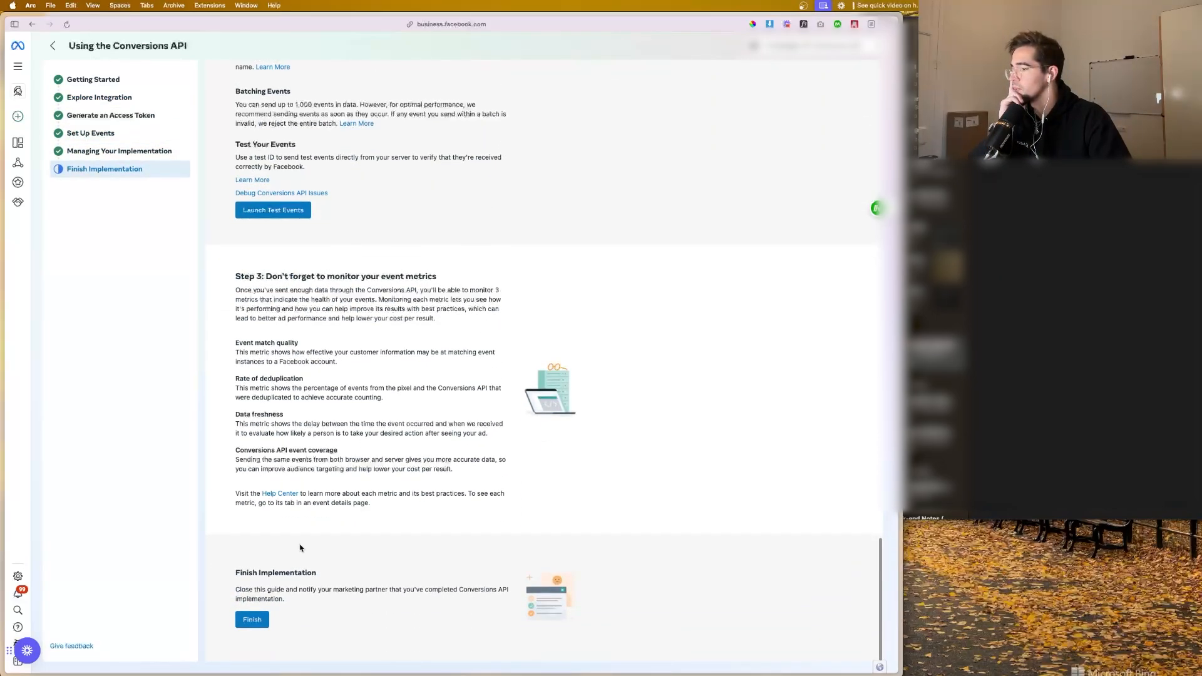
click(252, 619)
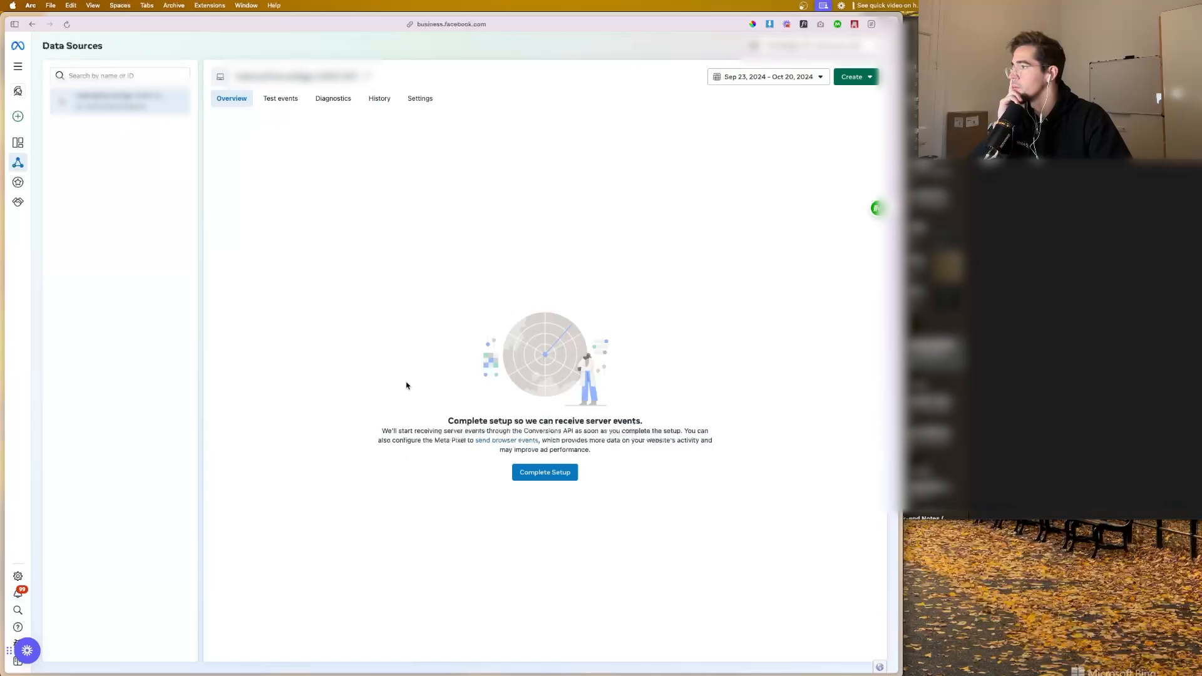
Step: With Test events ready, switch to Adstra and copy the Health Check page's URL from High-Ticket Lead Funnel (What We Use)
click(279, 99)
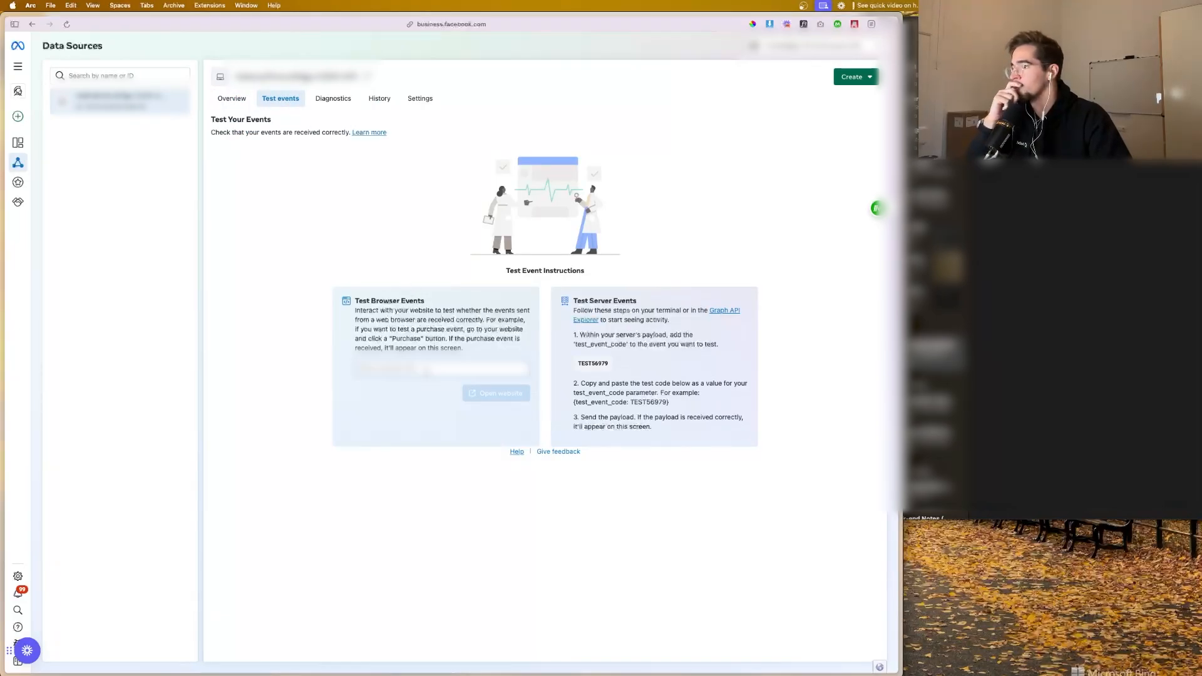
mouse_move(2, 322)
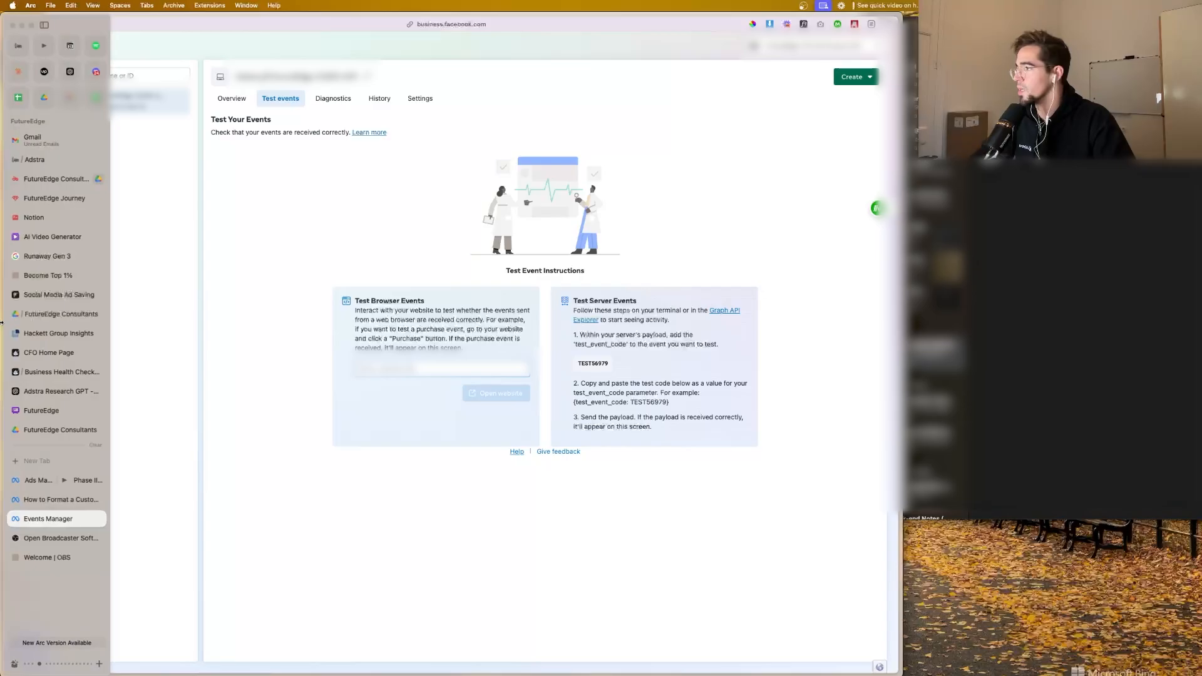
click(34, 159)
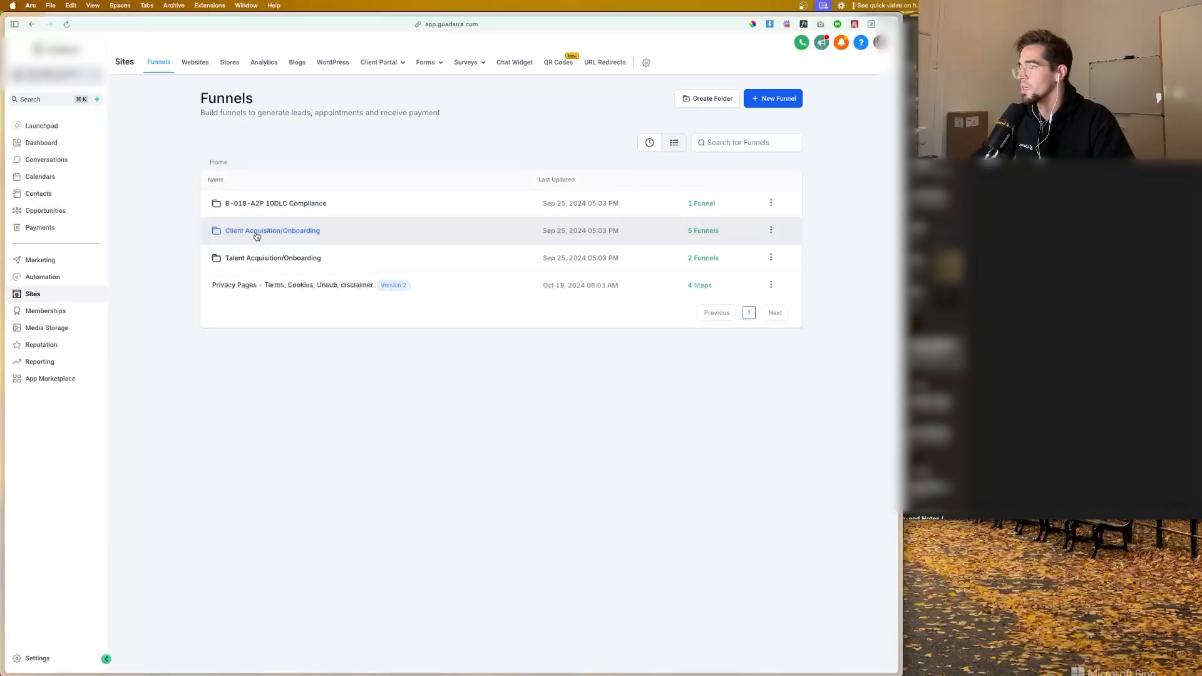
click(256, 235)
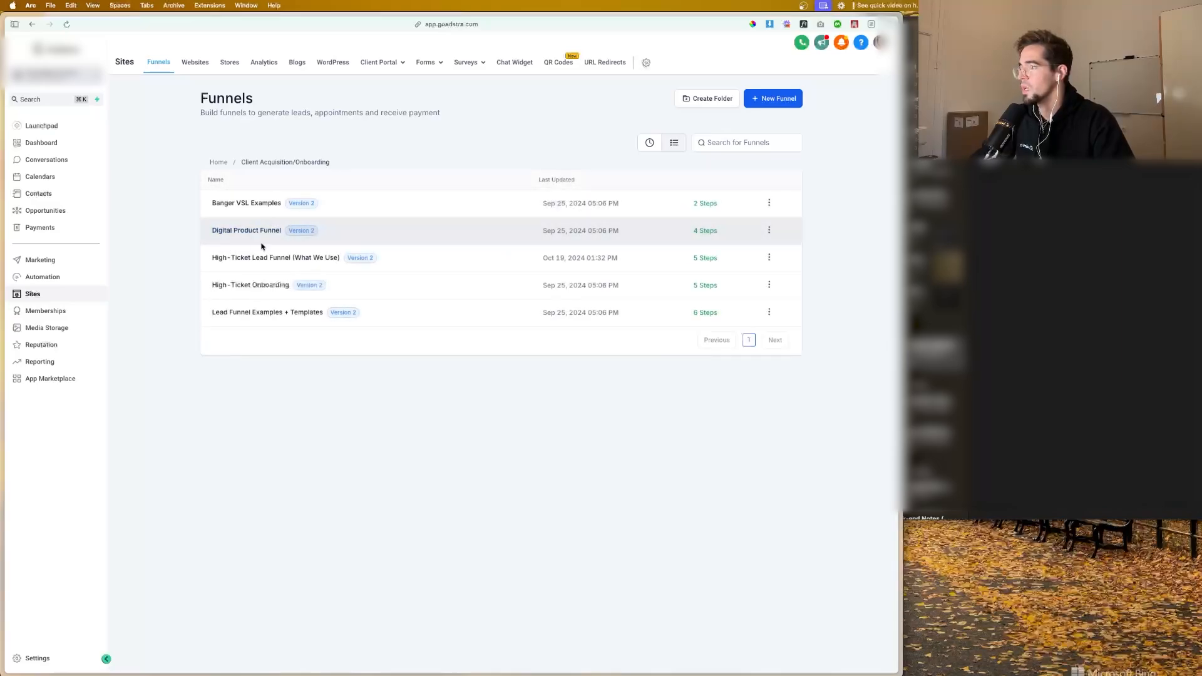
click(263, 238)
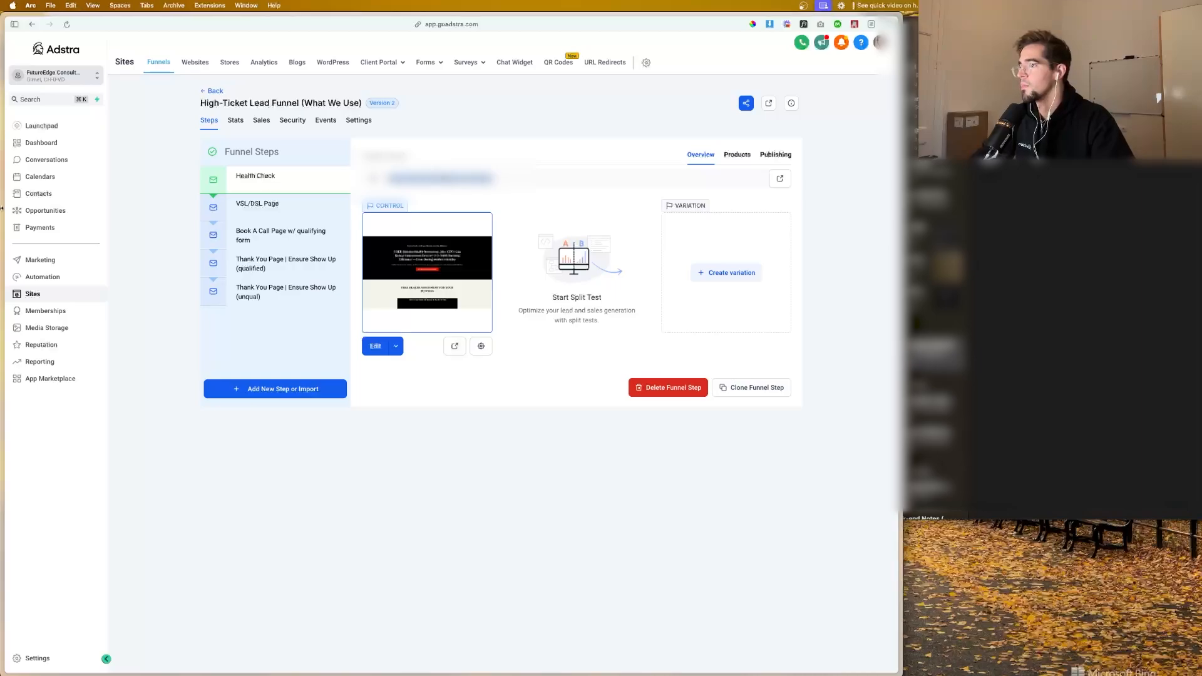
mouse_move(2, 209)
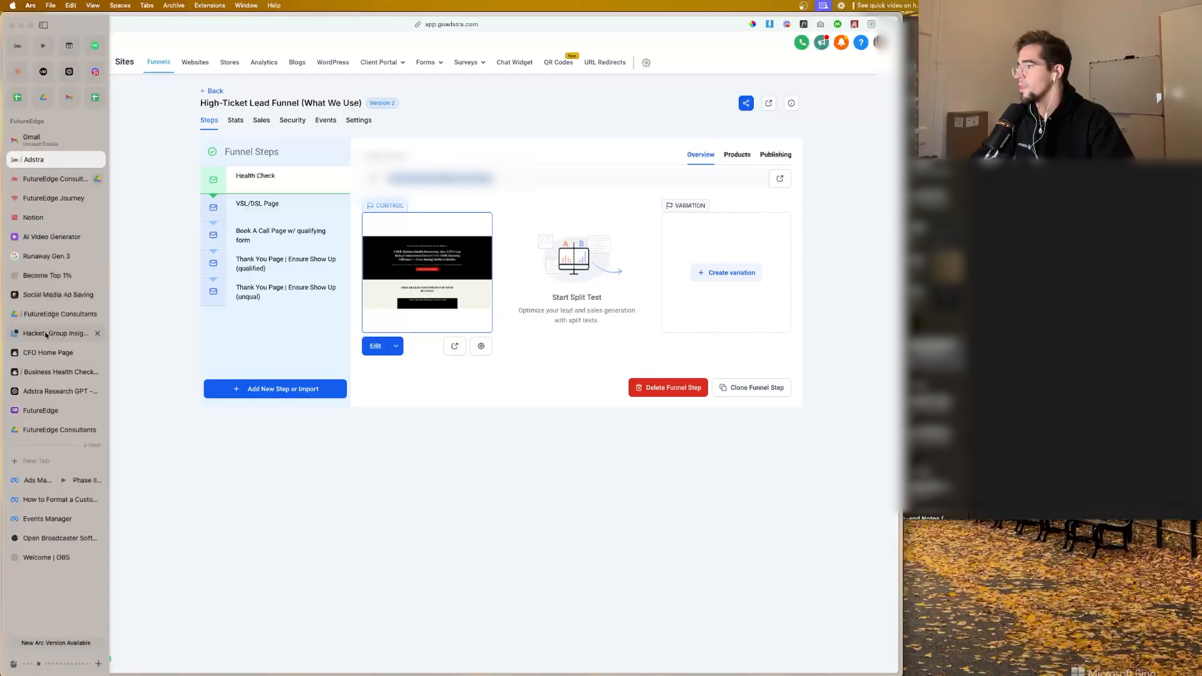
Step: Open the Health Check page's URL through Test Browser Events in Events Manager and check the page with Meta Pixel Helper
click(49, 516)
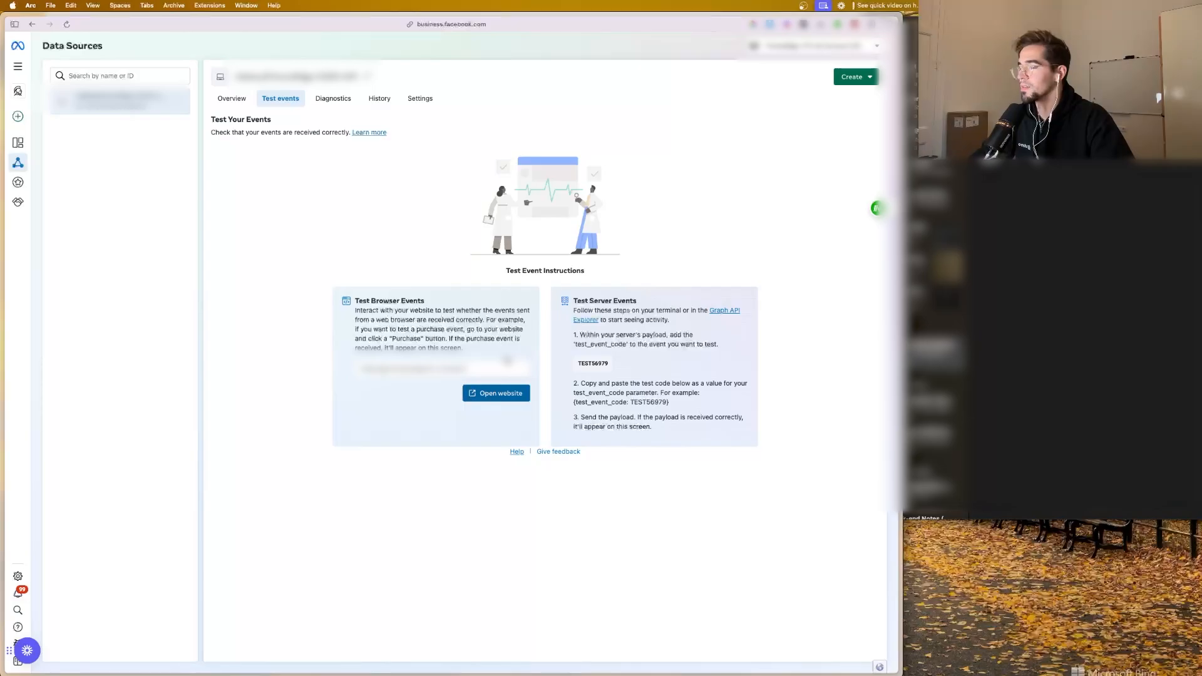
click(501, 393)
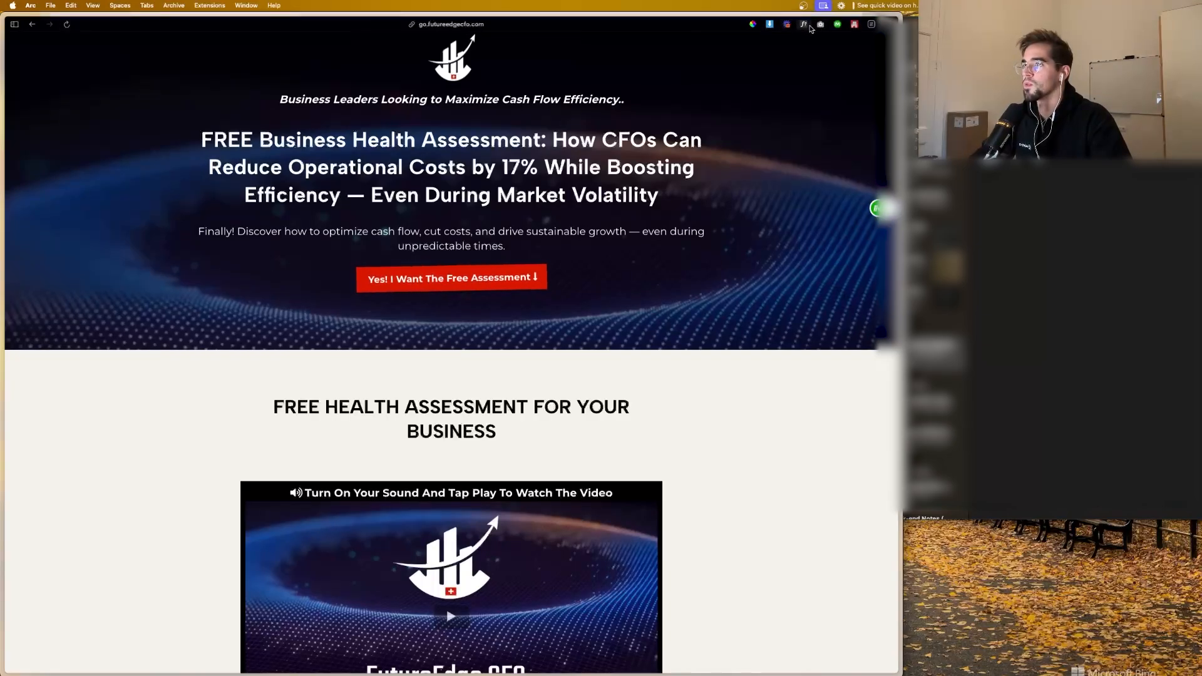
click(871, 24)
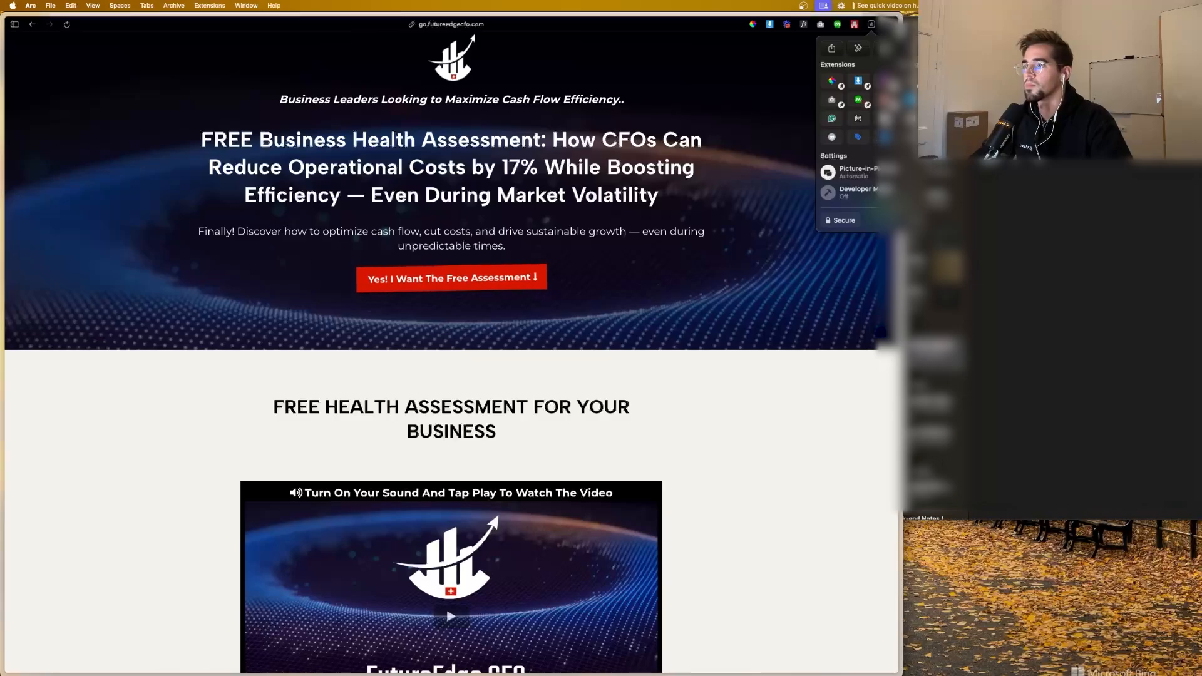
click(858, 136)
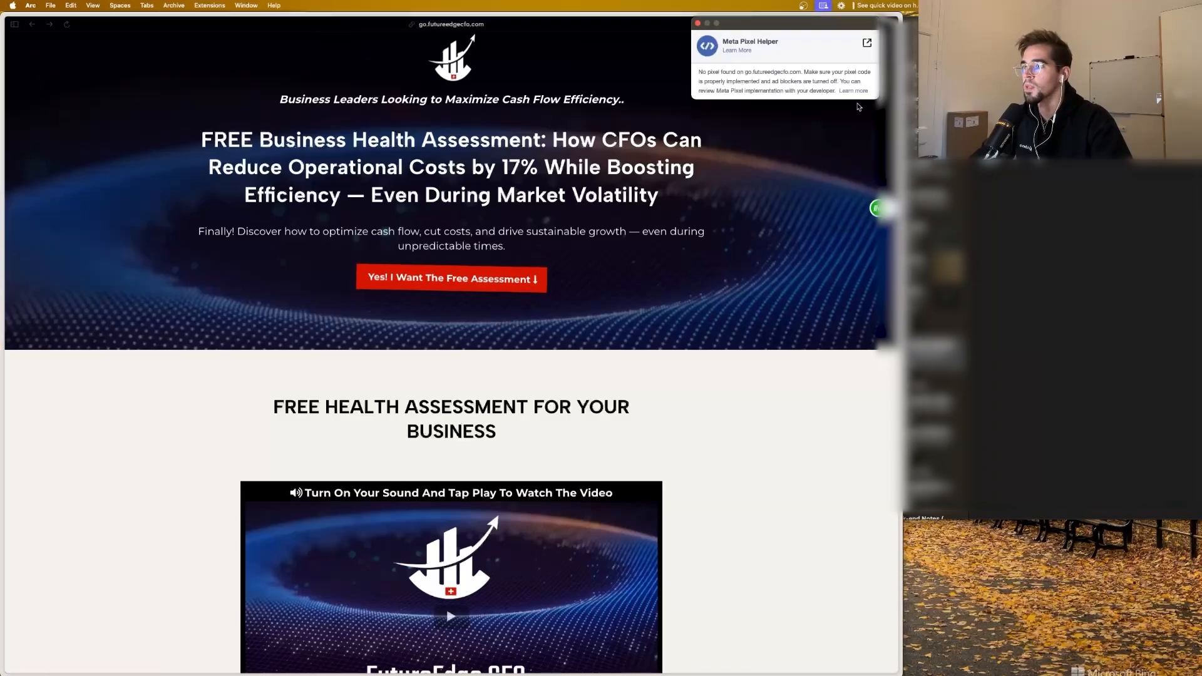
click(697, 24)
Step: Relaunch the Health Check page from Test Browser Events, and close both open copies of the page
mouse_move(33, 431)
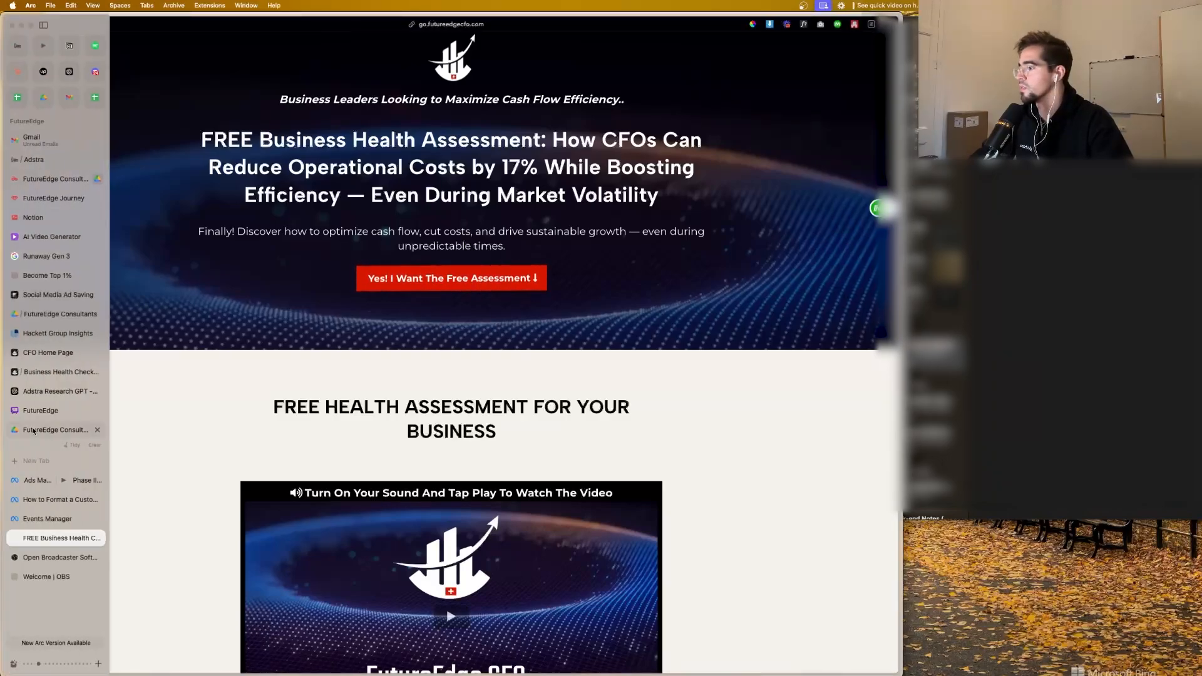
click(47, 518)
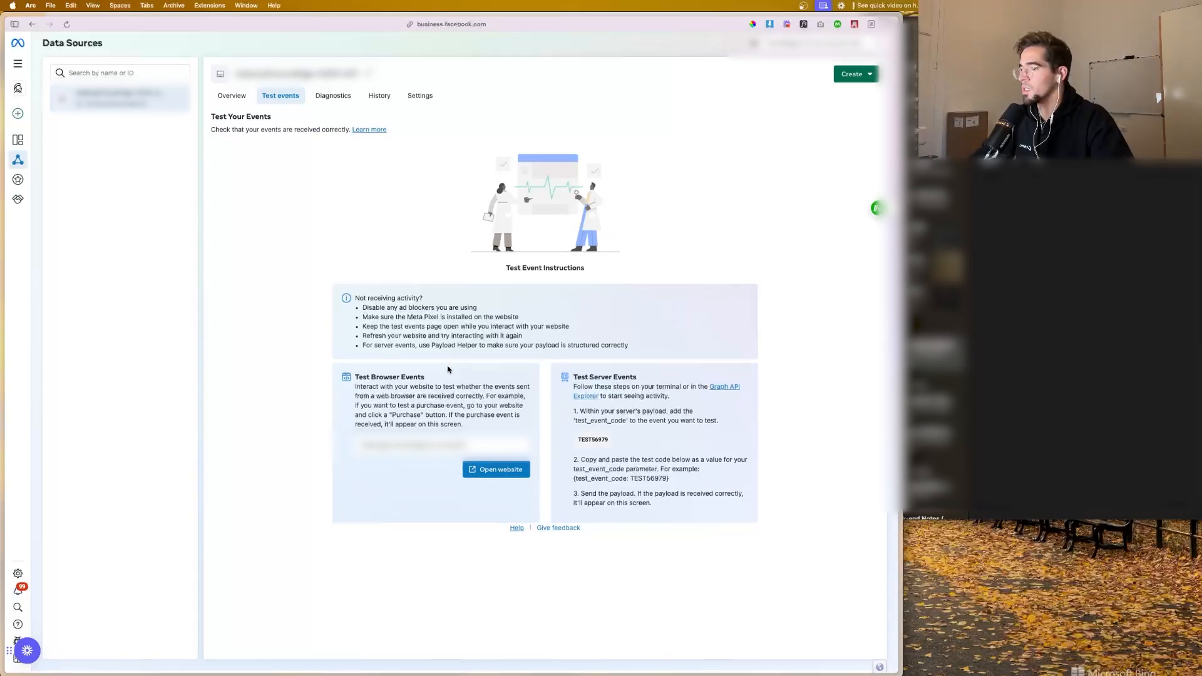
click(491, 472)
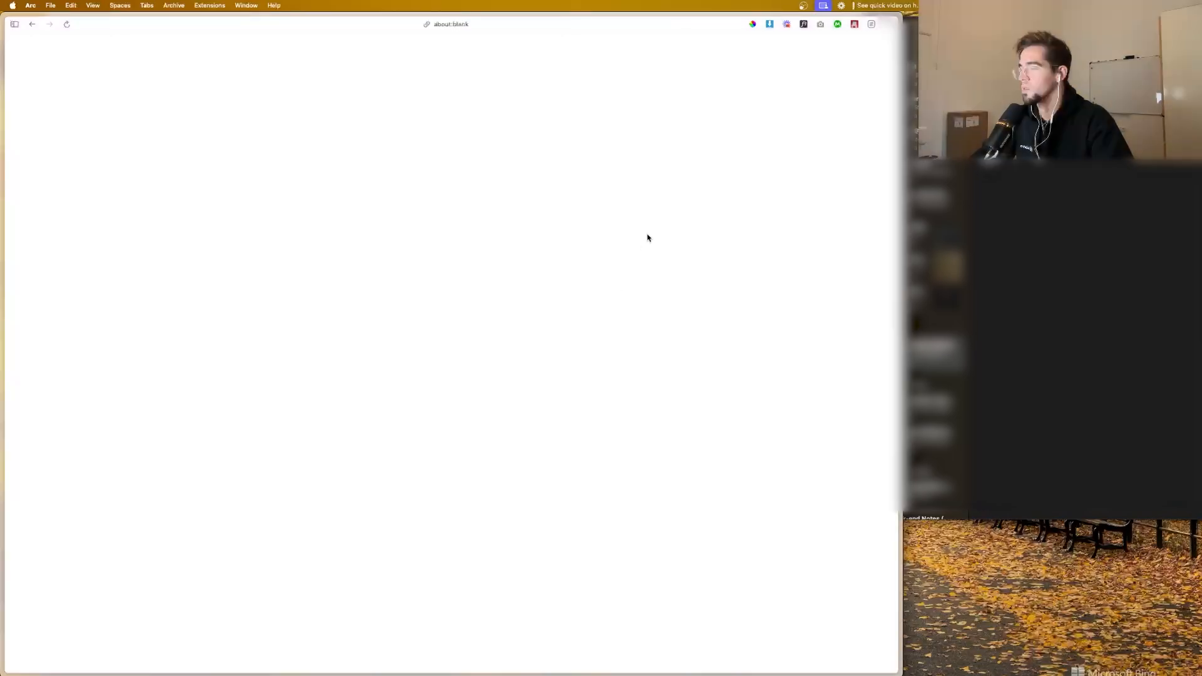
mouse_move(67, 519)
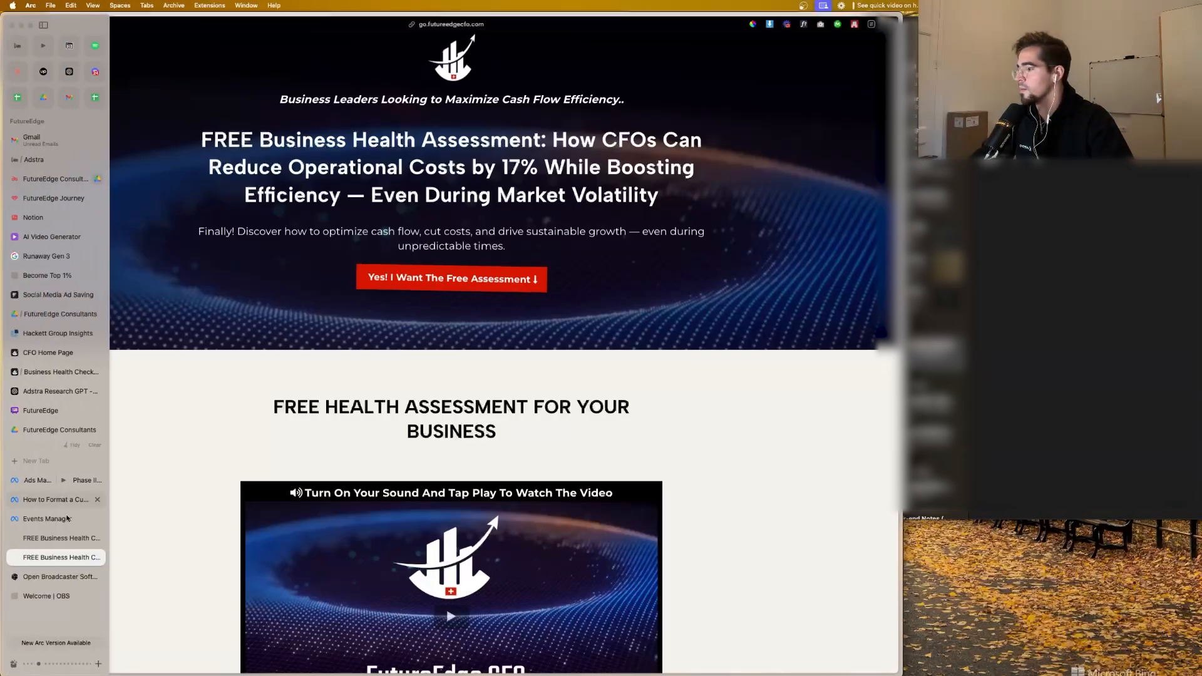
click(98, 538)
click(98, 539)
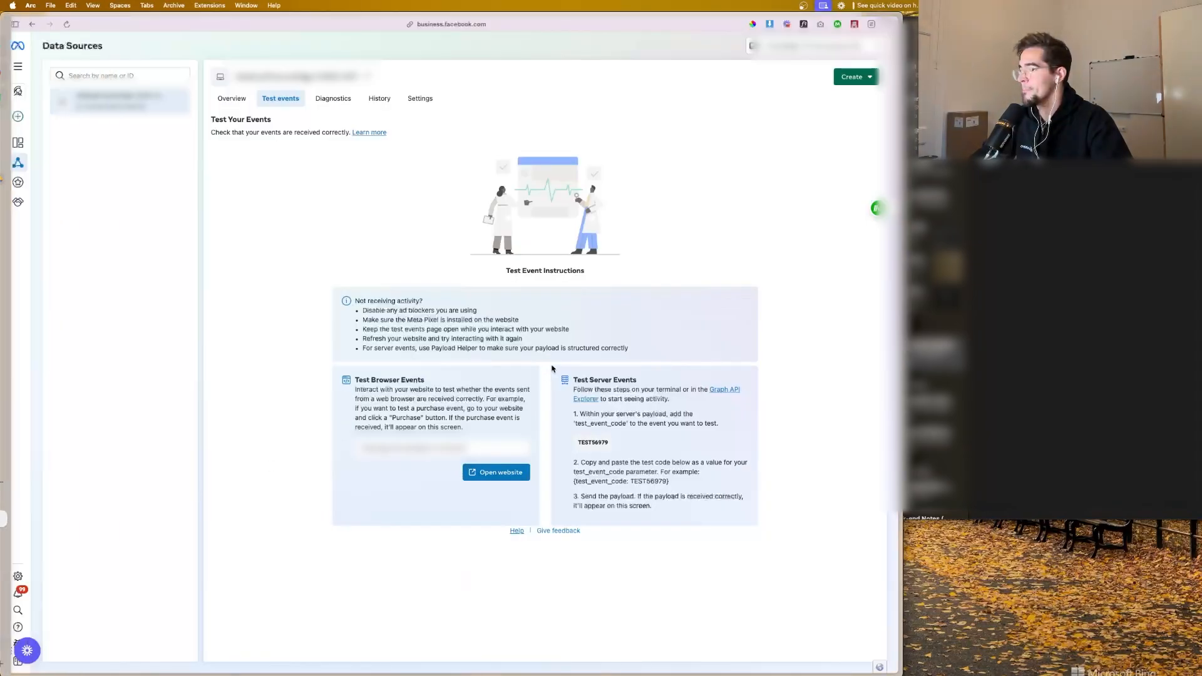
Step: Turn on automatic advanced matching in the data source's settings, expand its customer information parameters, and review the remaining settings
click(405, 102)
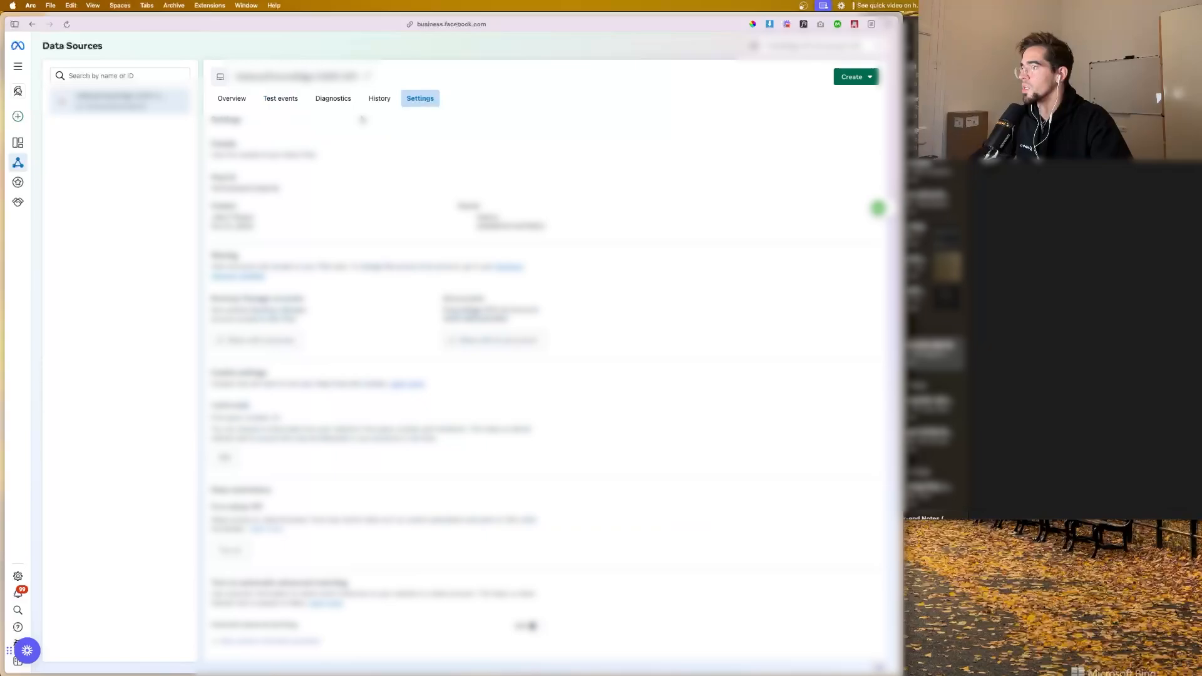
scroll(325, 192, down, 5)
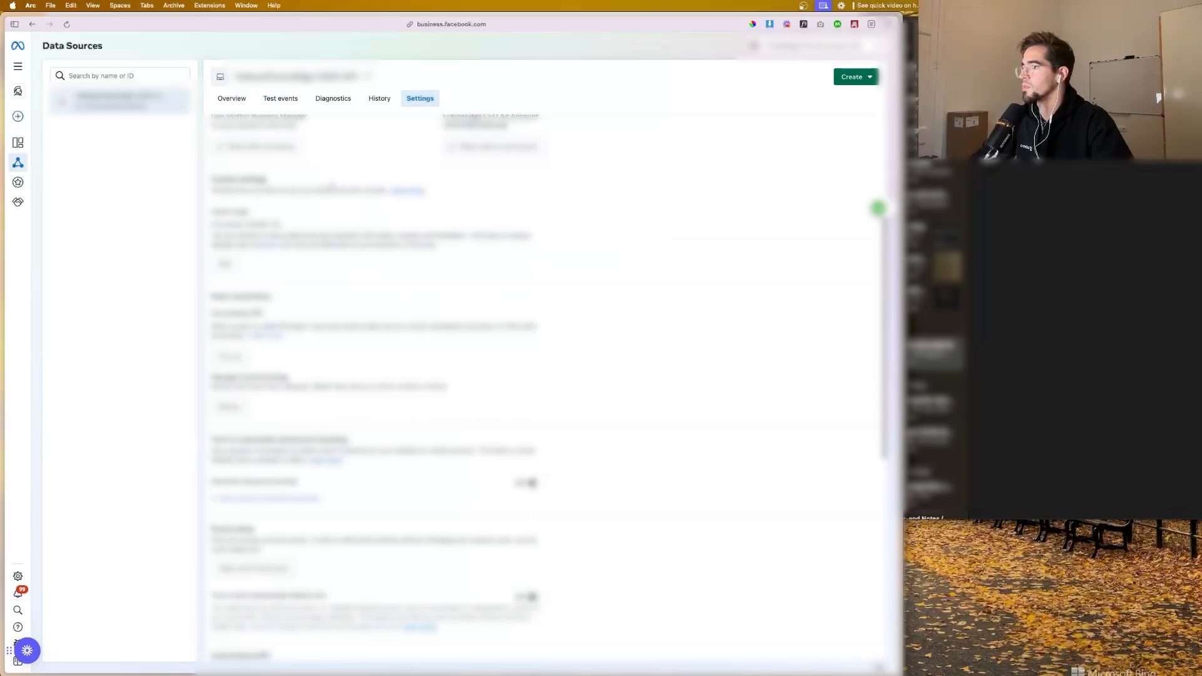
scroll(542, 338, down, 2)
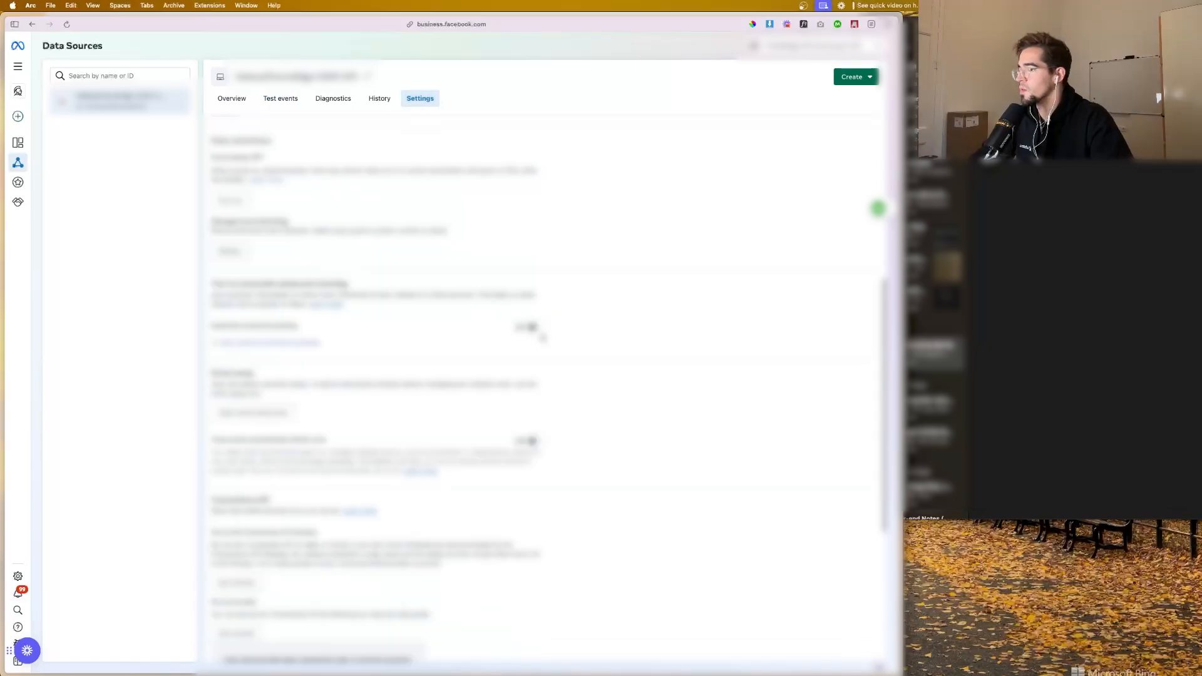
click(528, 328)
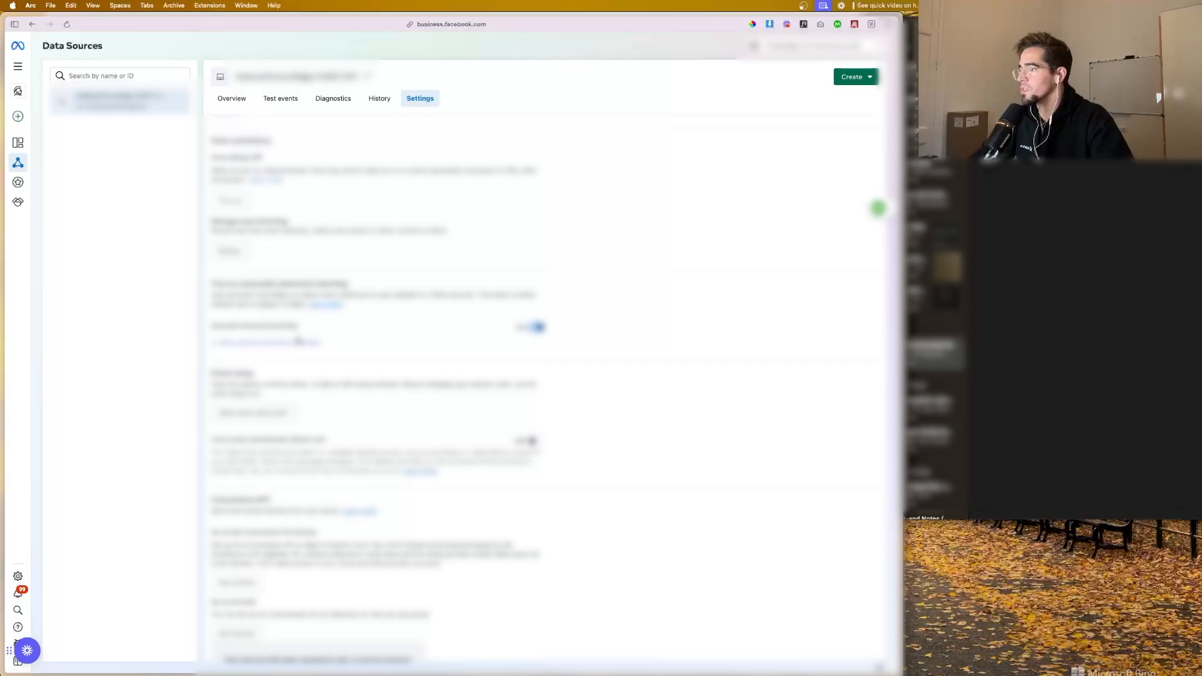
click(299, 341)
scroll(321, 321, down, 5)
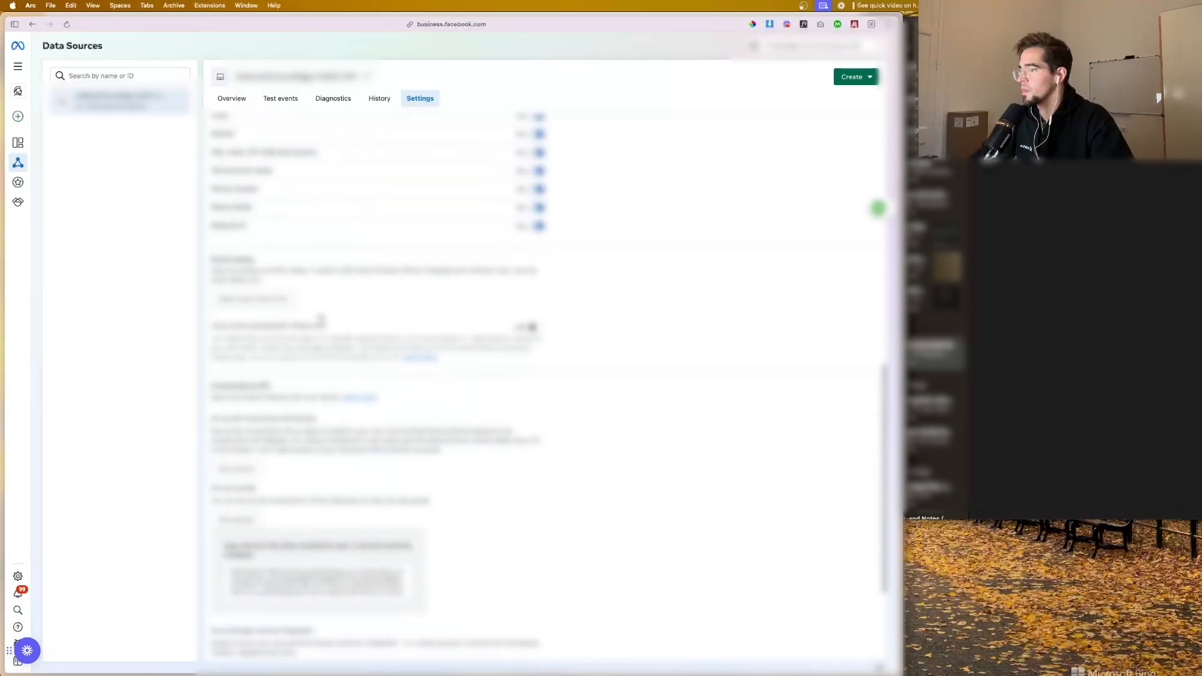
scroll(321, 320, down, 1)
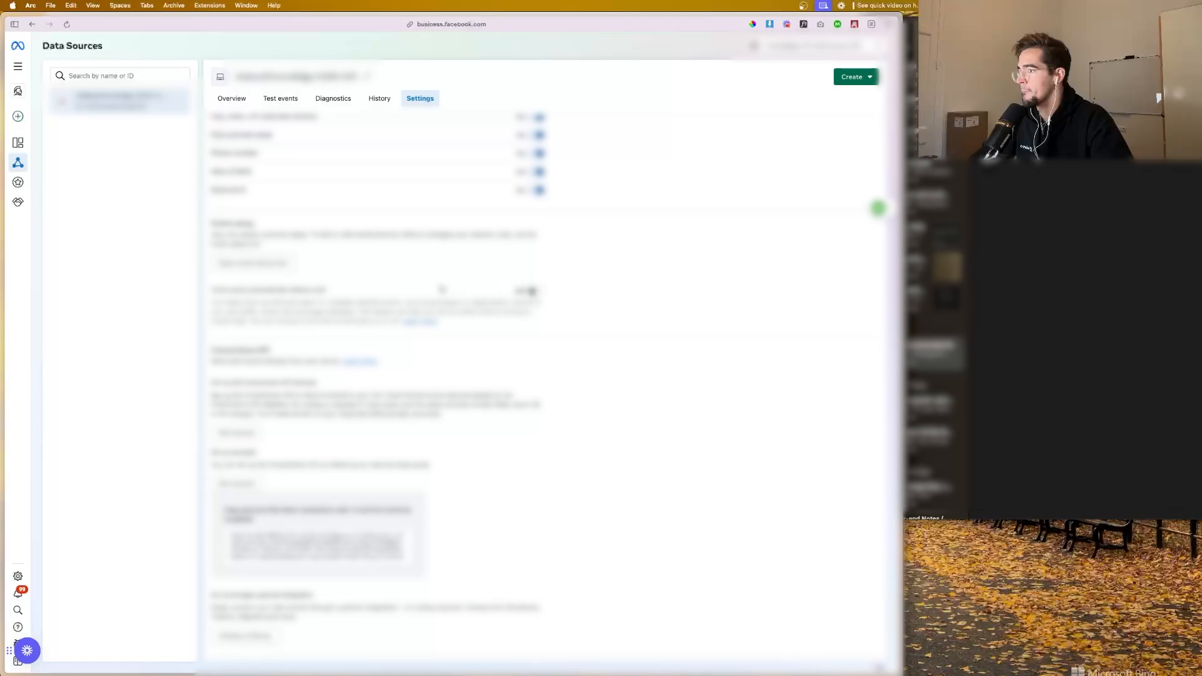
scroll(442, 289, down, 2)
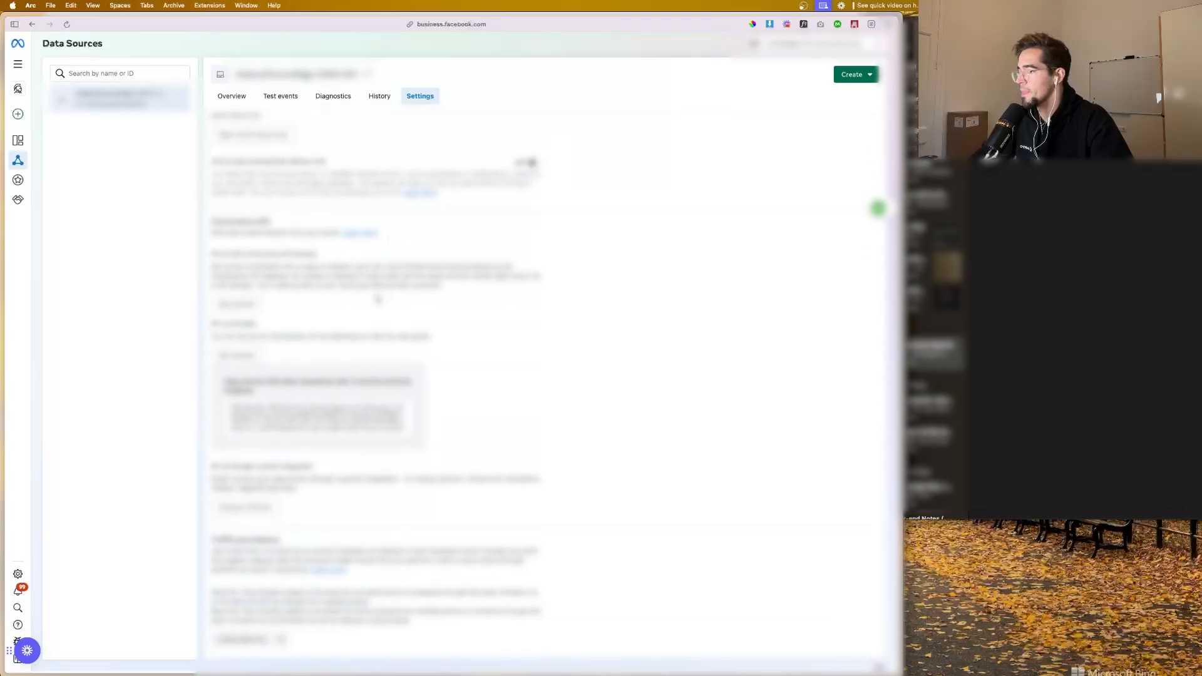
scroll(370, 302, up, 10)
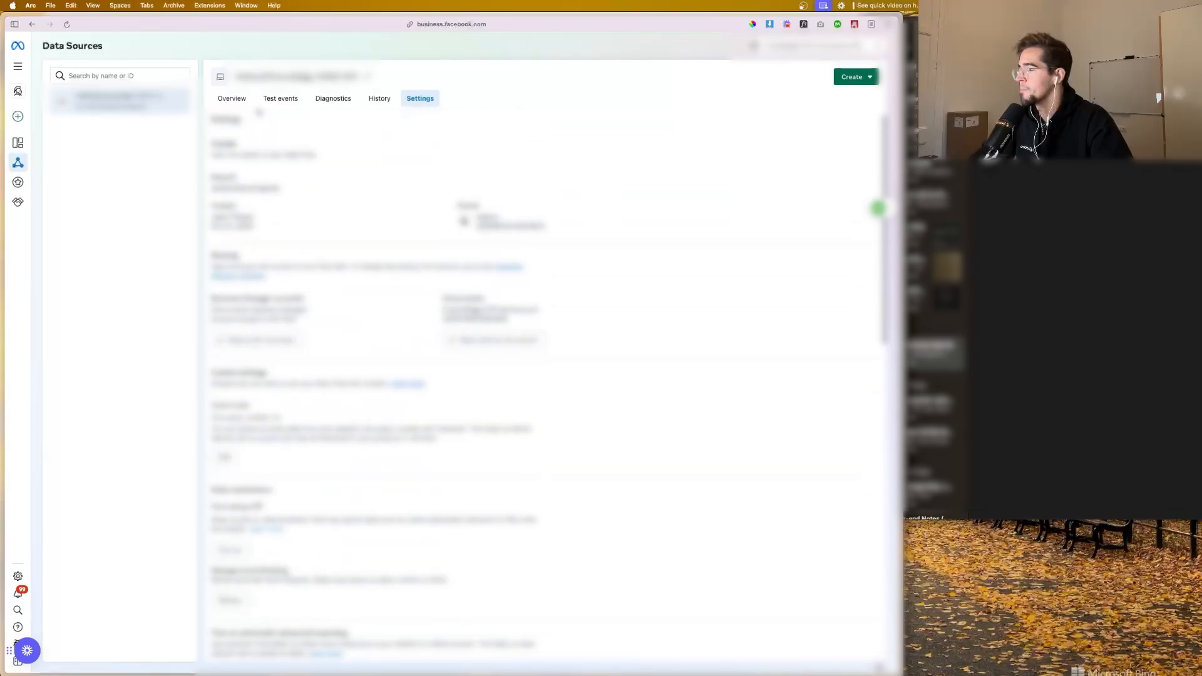
Step: Reopen the Using the Conversions API guide from the data source's overview and review its access token, payload and event parameter sections
click(249, 100)
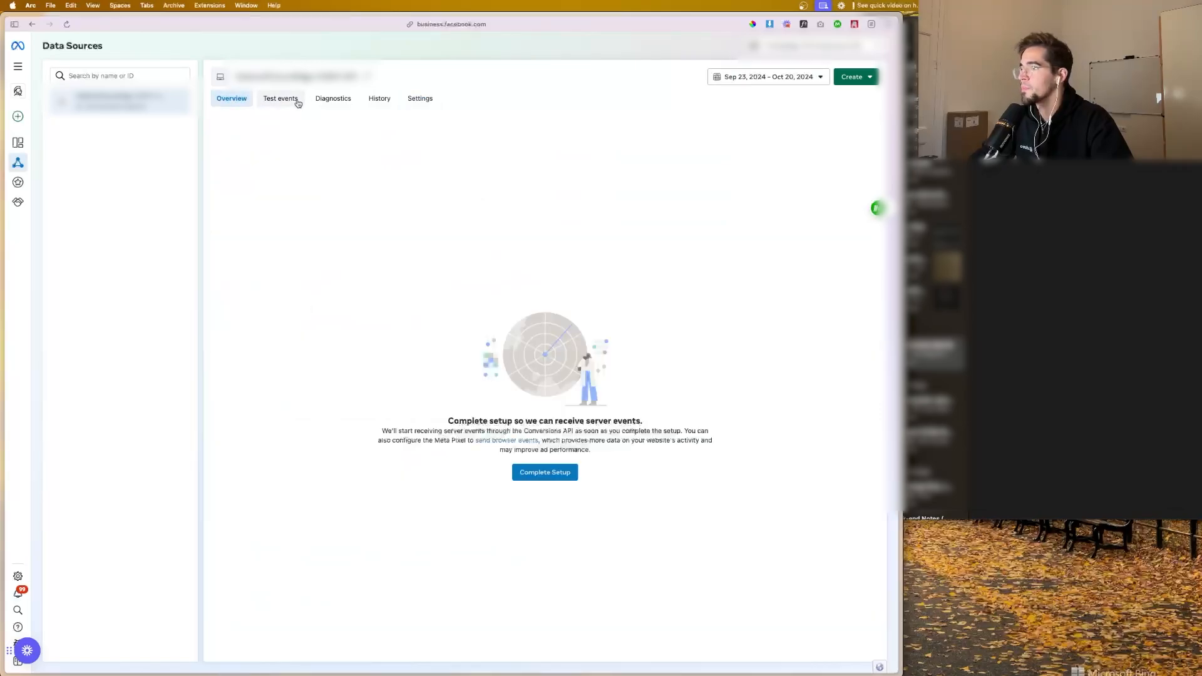
click(855, 79)
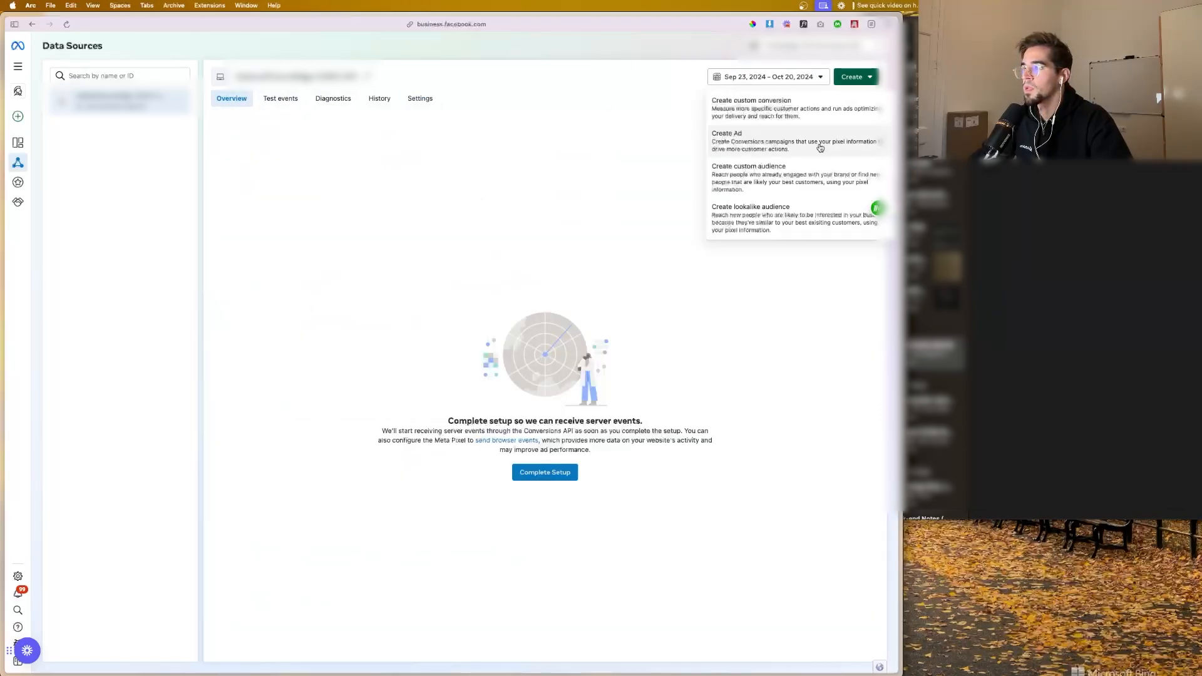
click(571, 472)
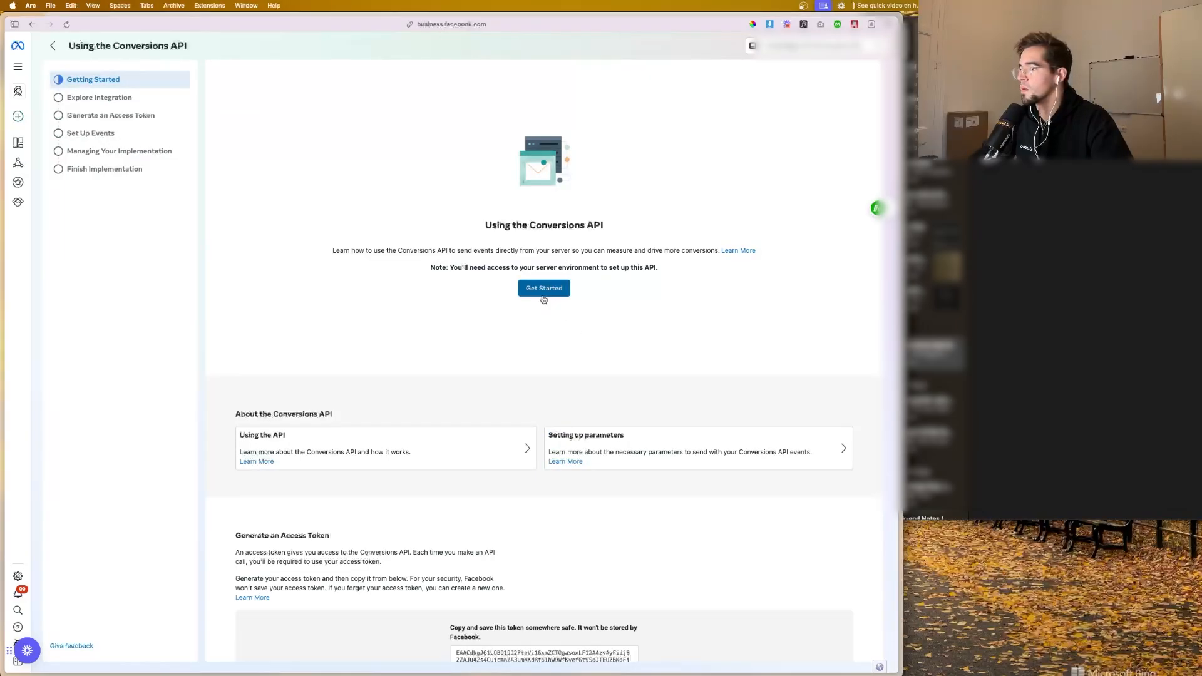
click(518, 288)
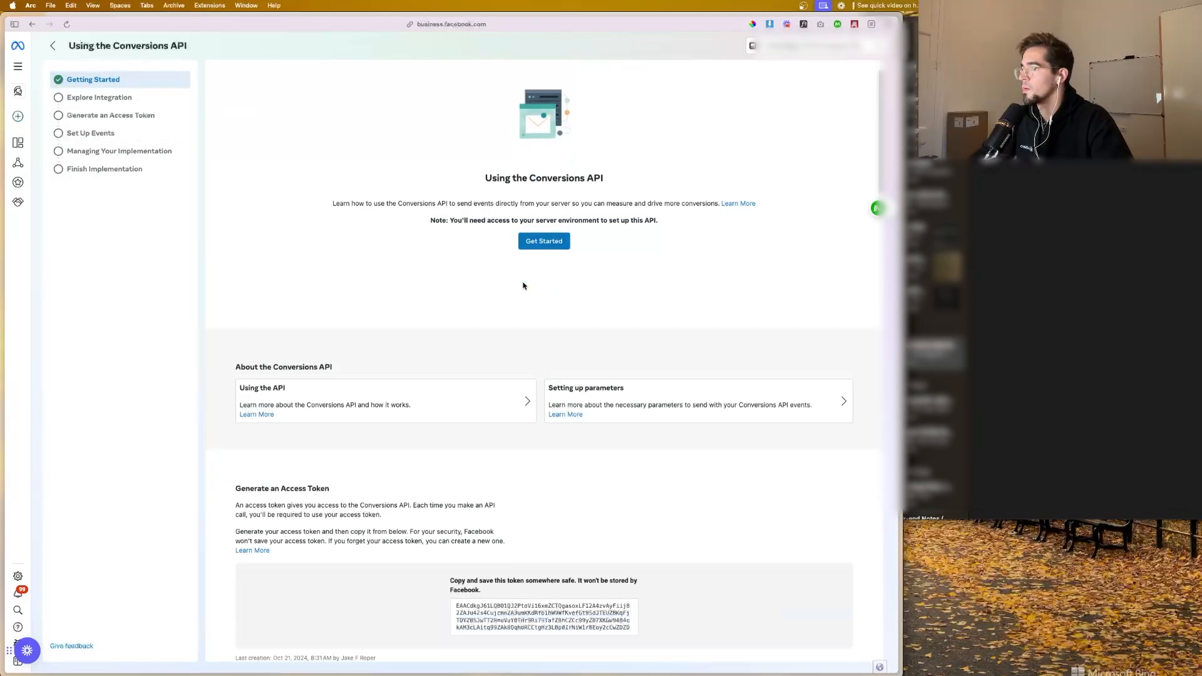
click(496, 356)
scroll(499, 360, down, 10)
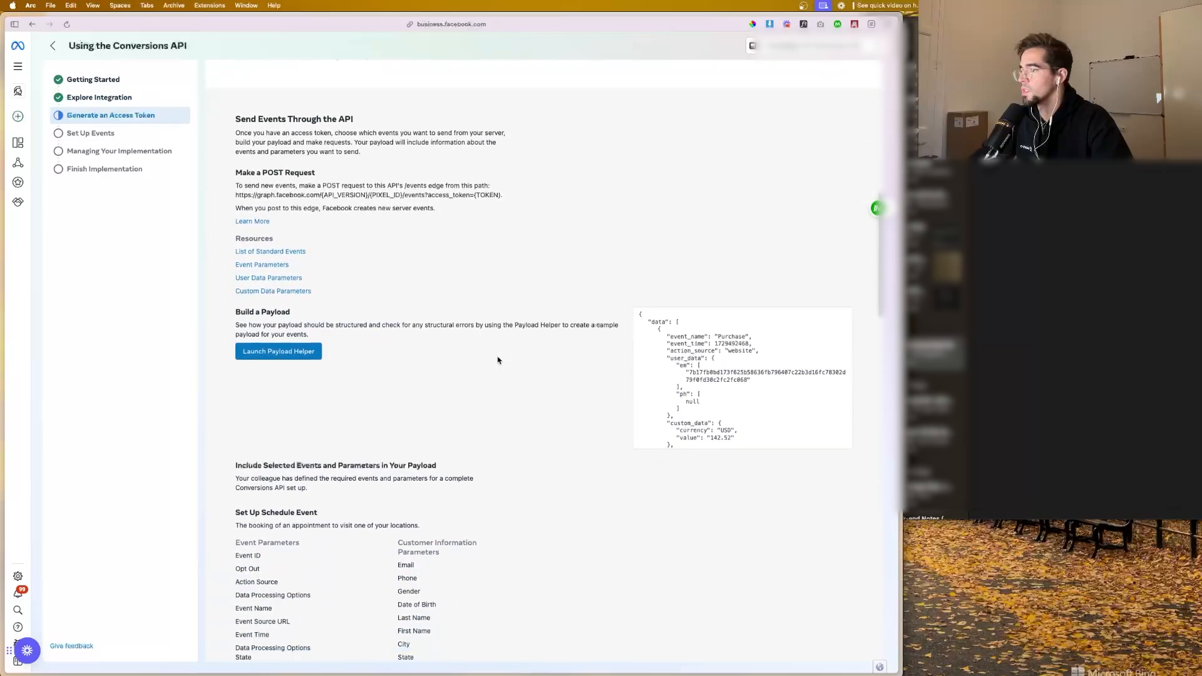
scroll(499, 358, down, 5)
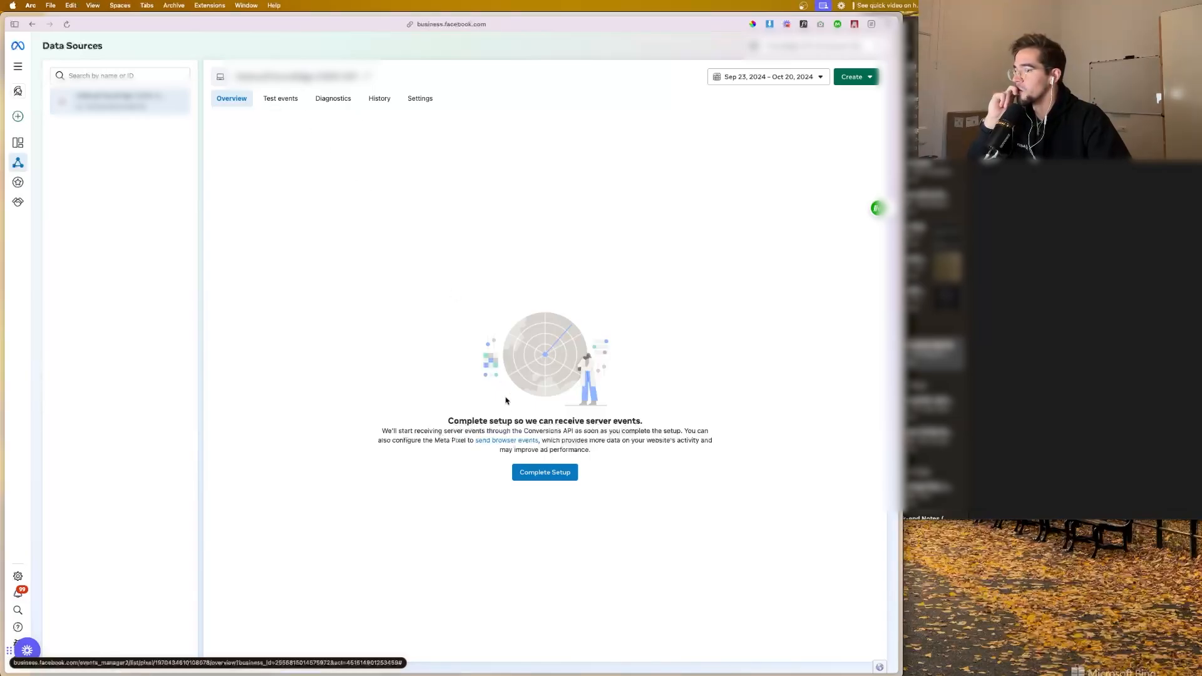
Step: Copy the base code from the manual Meta Pixel installation and save it in Adstra as the High-Ticket Lead Funnel (What We Use) head tracking code
click(501, 444)
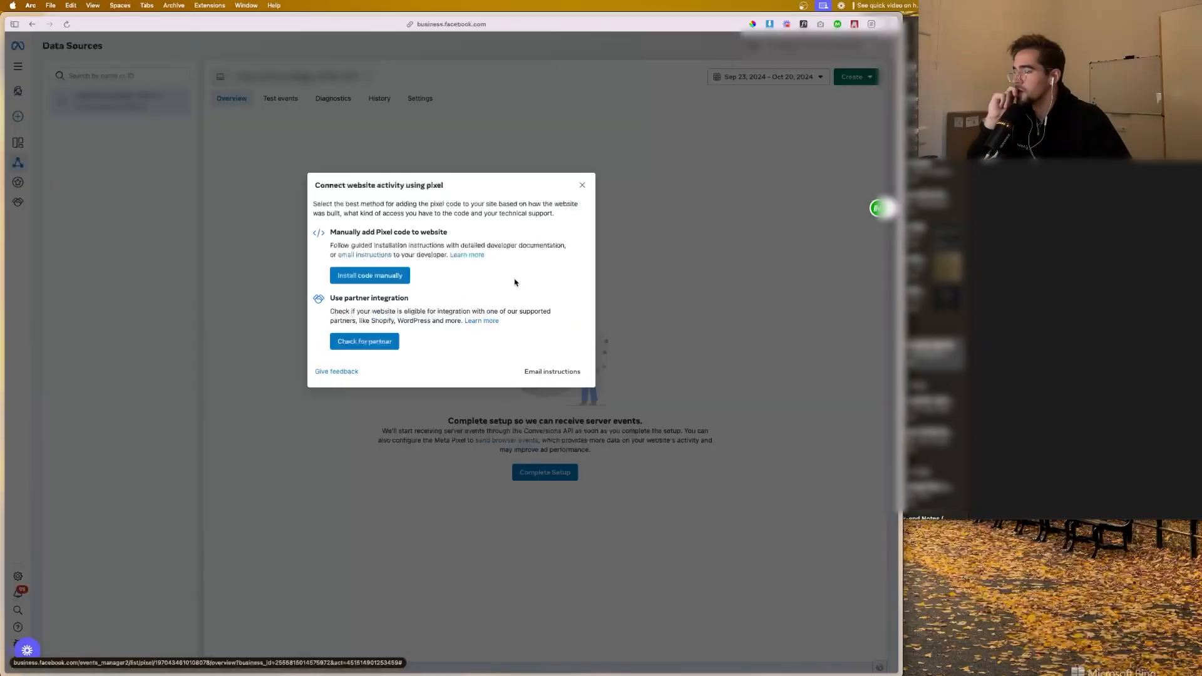
click(388, 277)
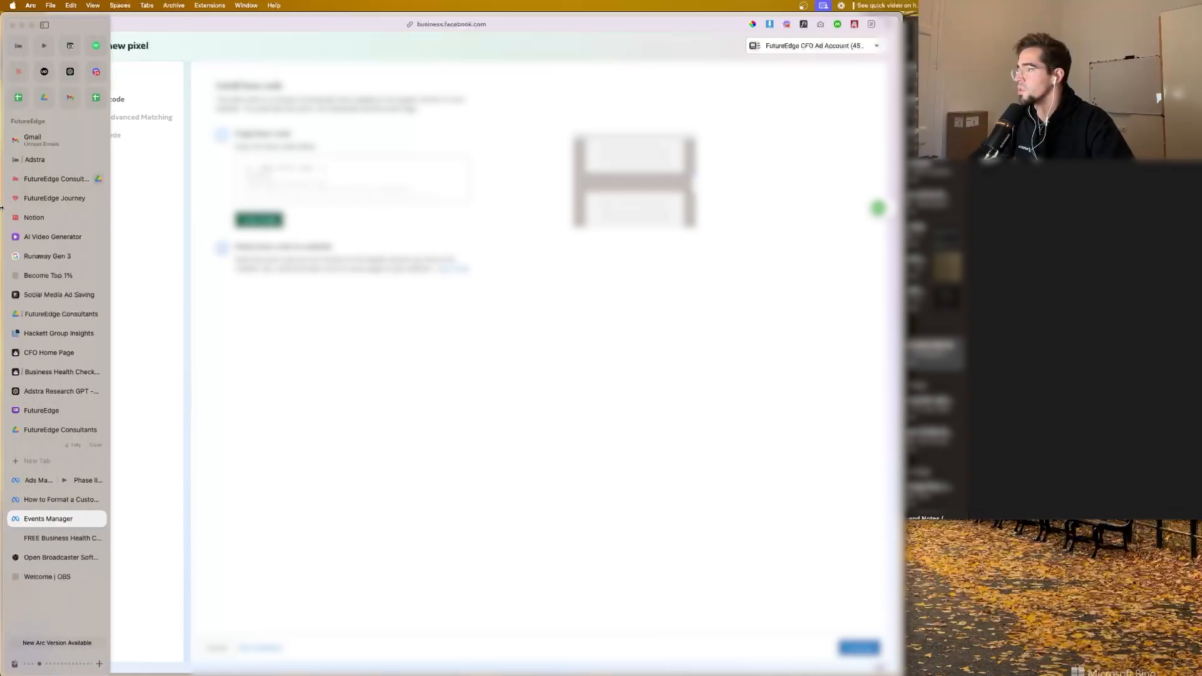
mouse_move(2, 294)
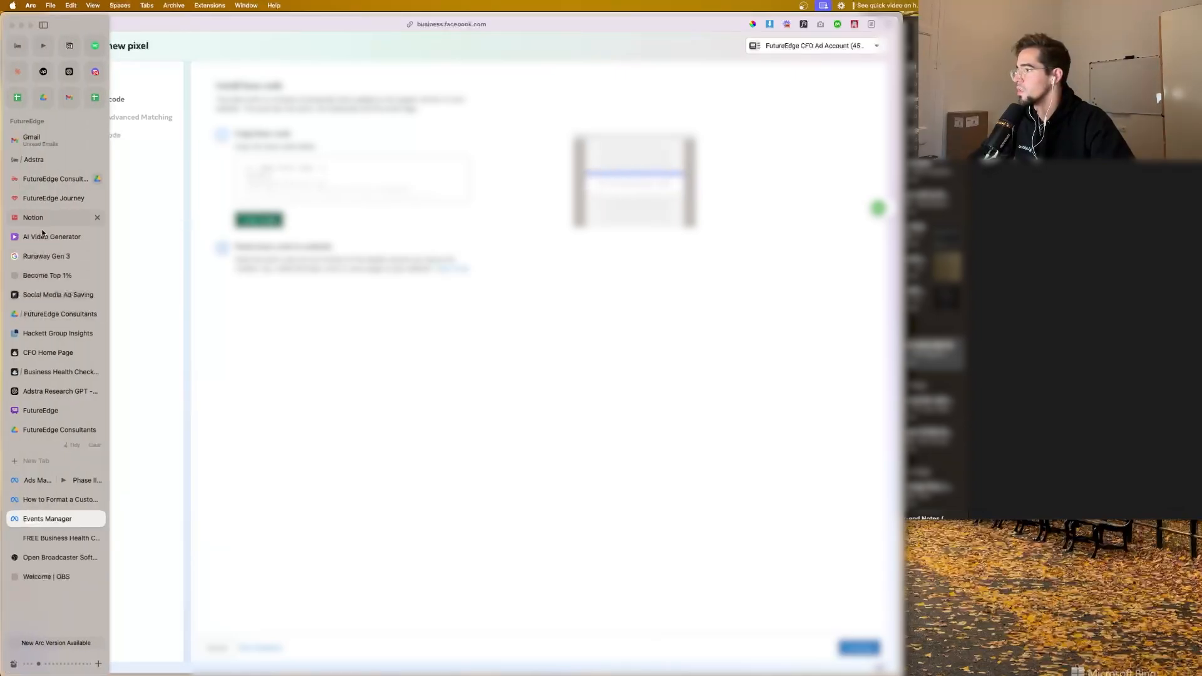
click(48, 161)
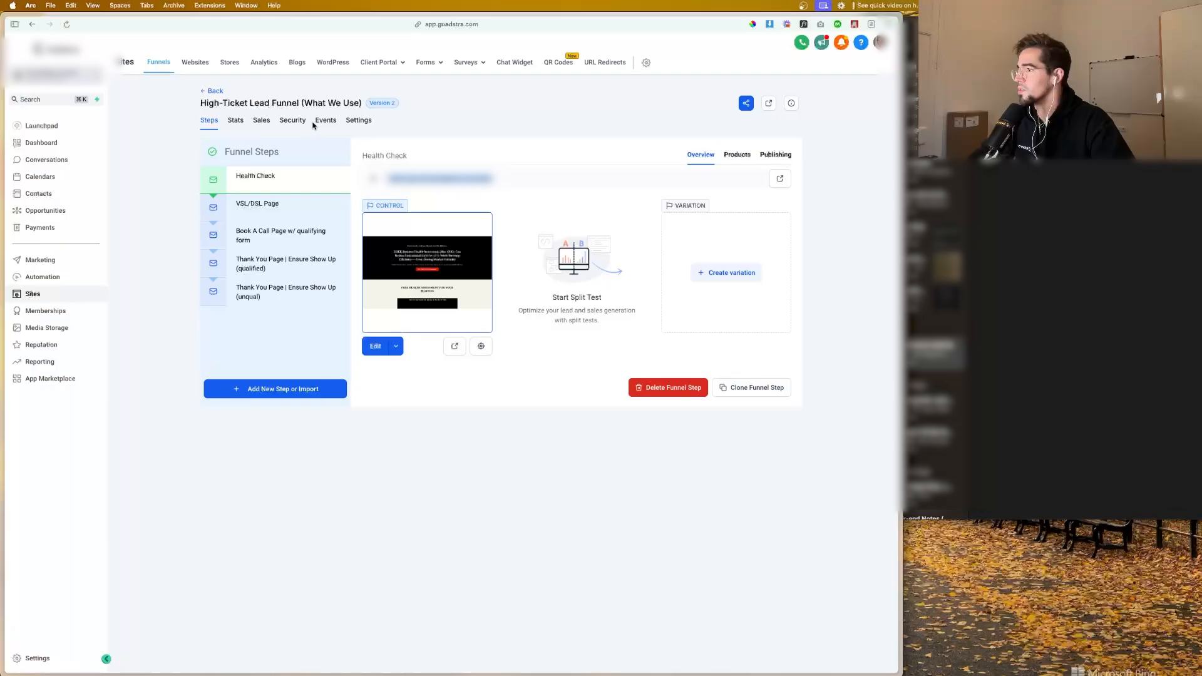
click(355, 122)
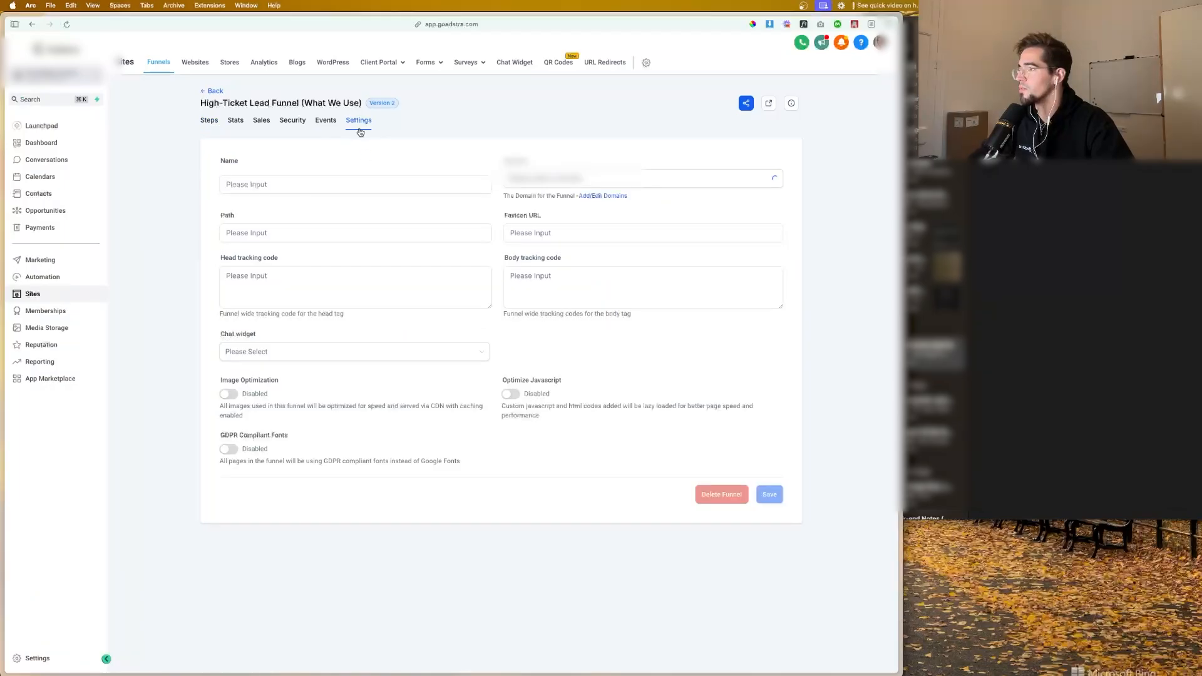
click(314, 277)
key(super+v)
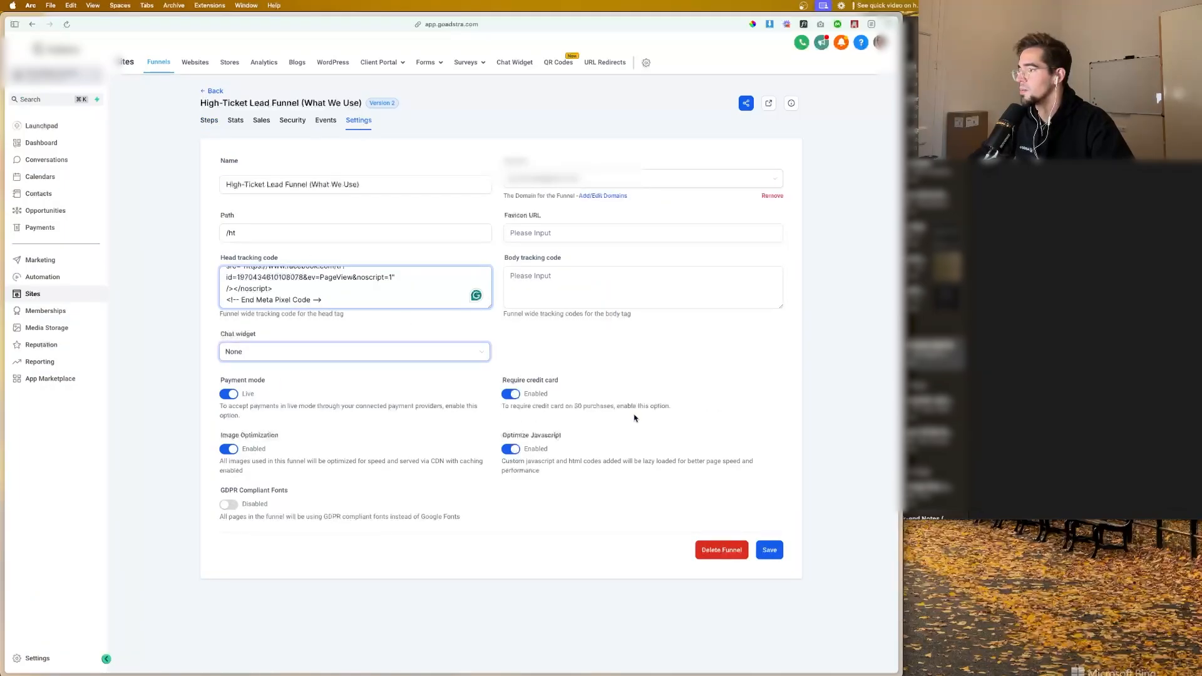
click(764, 550)
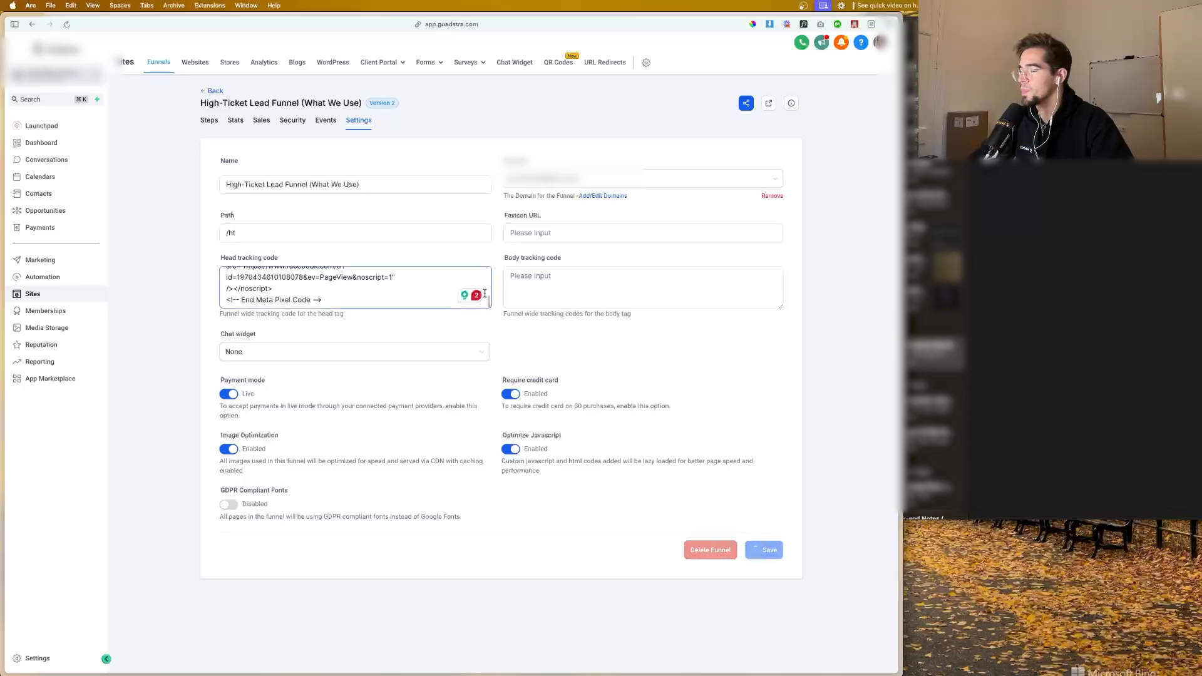
Step: Switch back to Events Manager and complete the new pixel's setup, keeping automatic advanced matching on and adding no event code
mouse_move(2, 256)
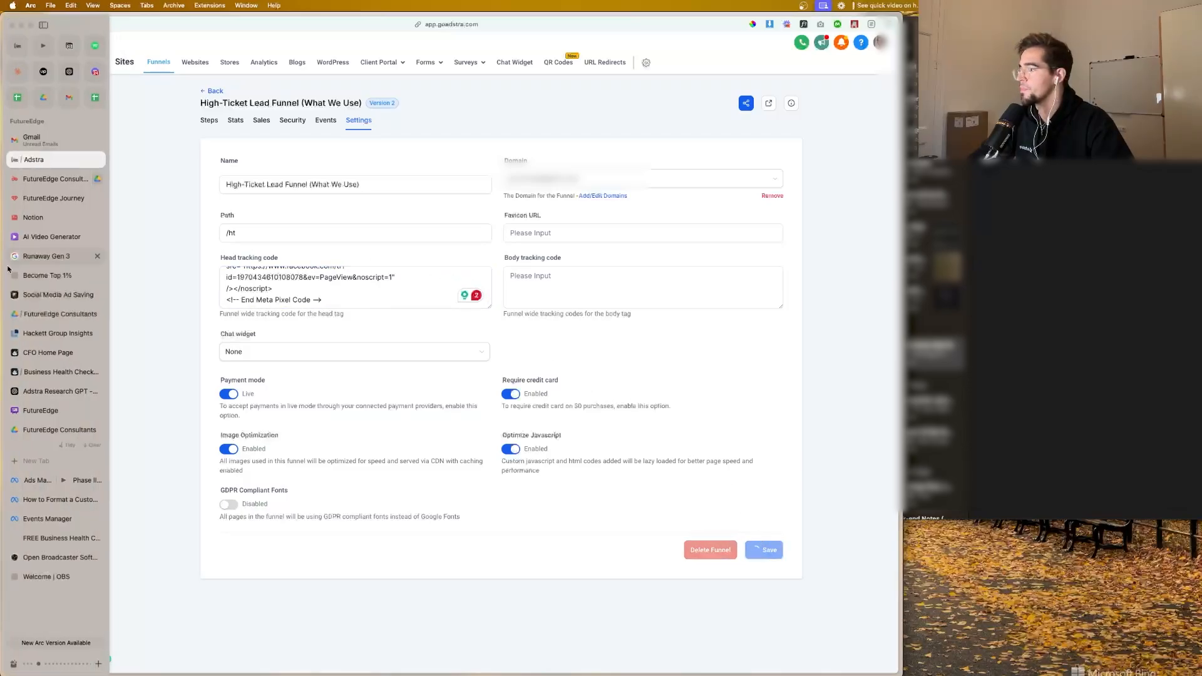
click(56, 524)
click(859, 648)
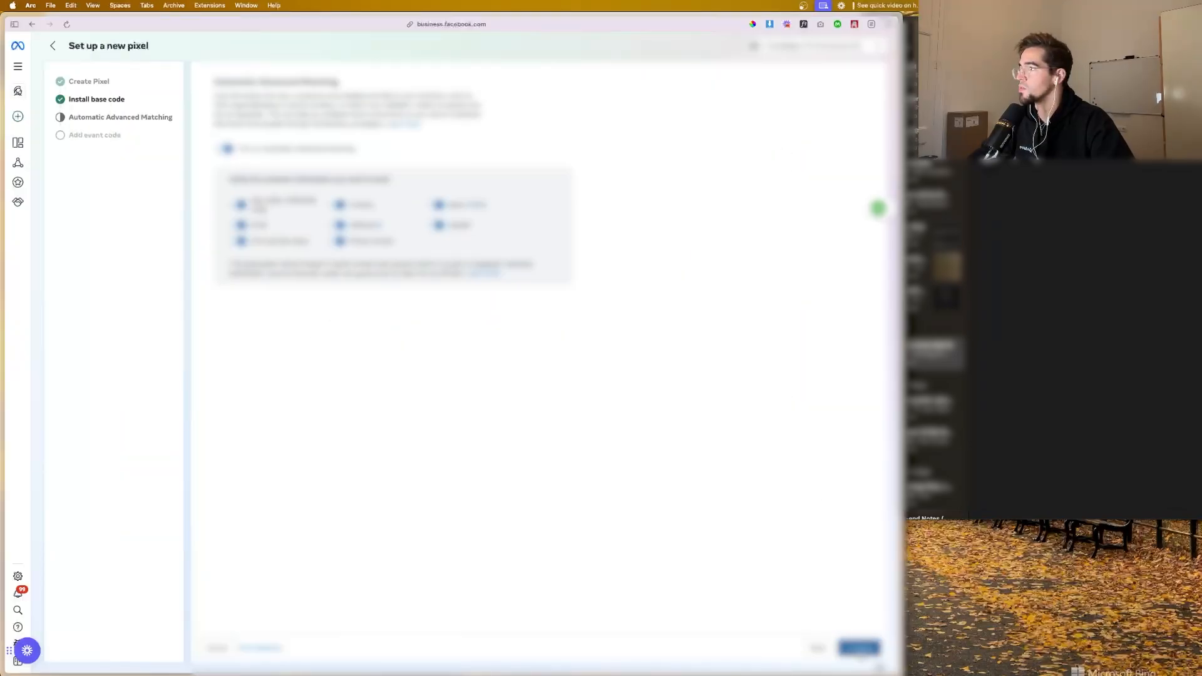
click(859, 647)
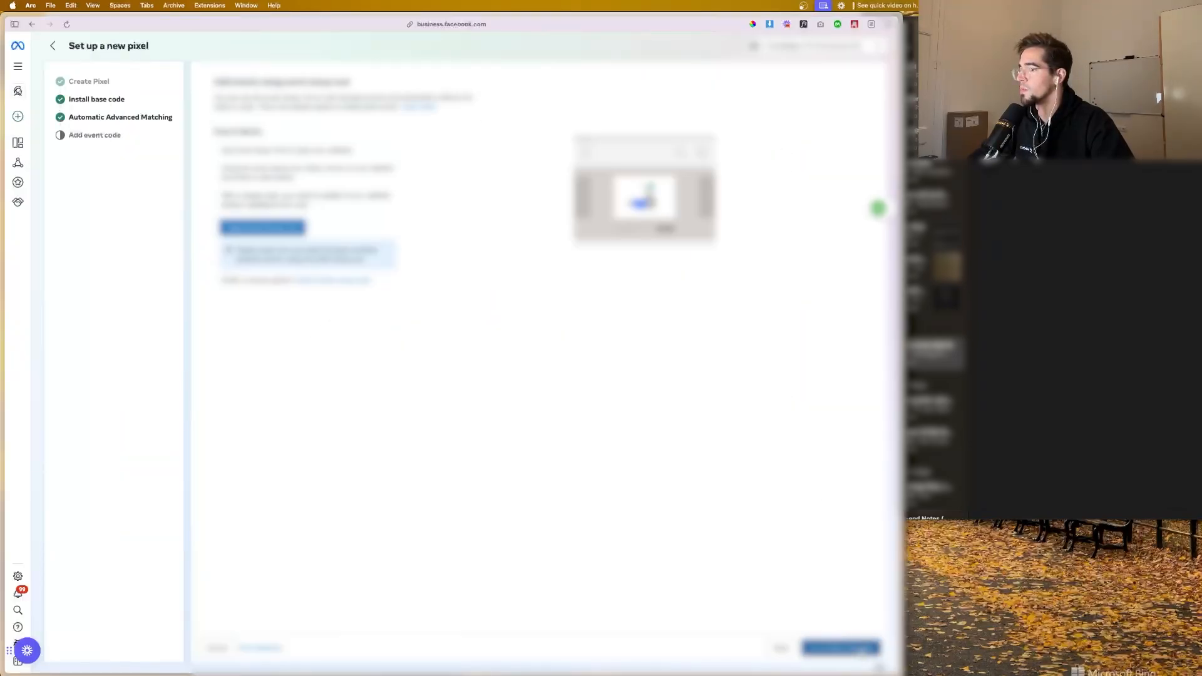
click(859, 647)
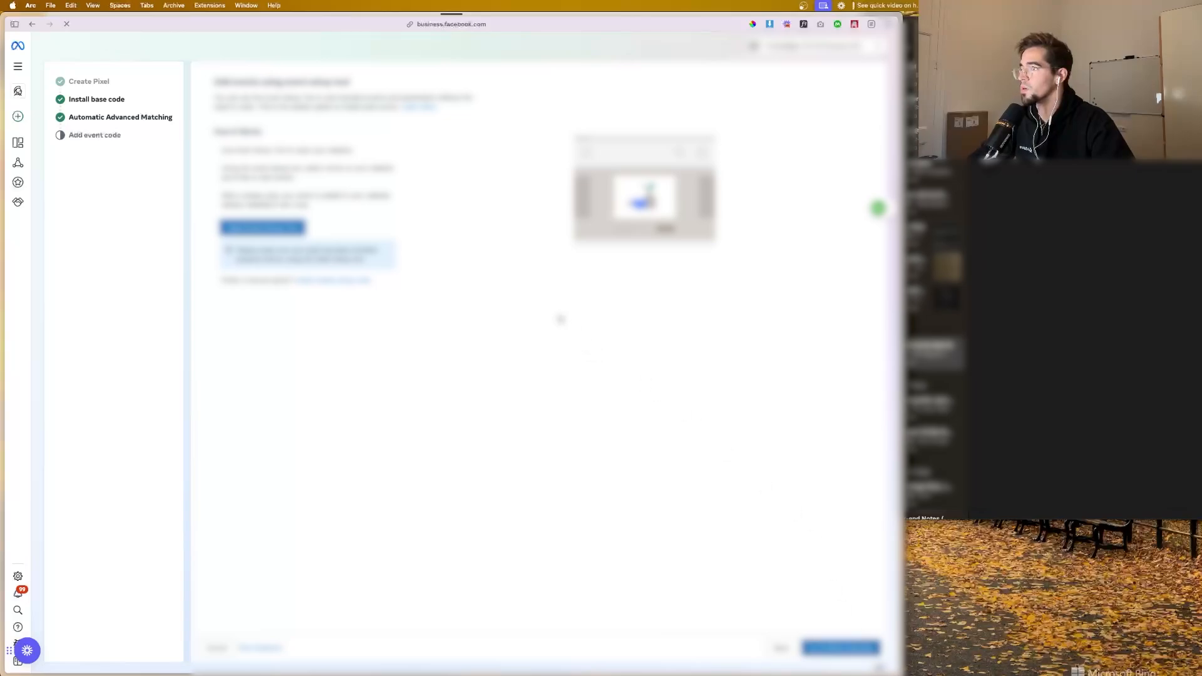
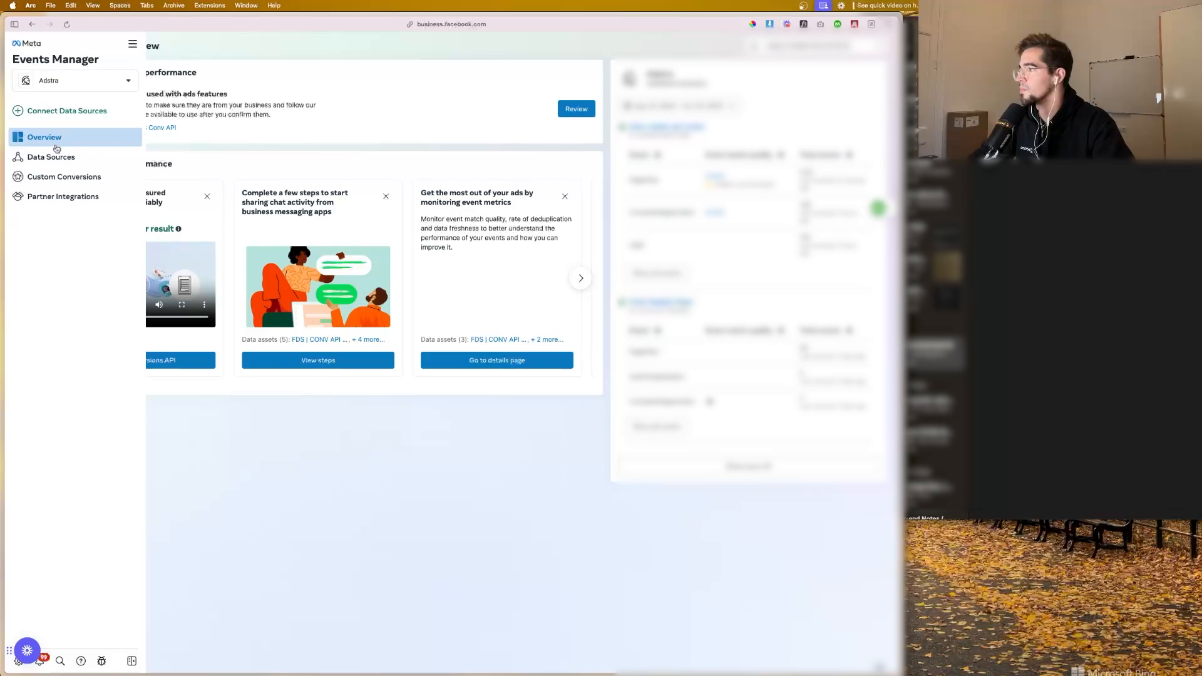
Step: Open the last data source in the Data Sources list and bring up its Test events view for browser event testing
click(55, 156)
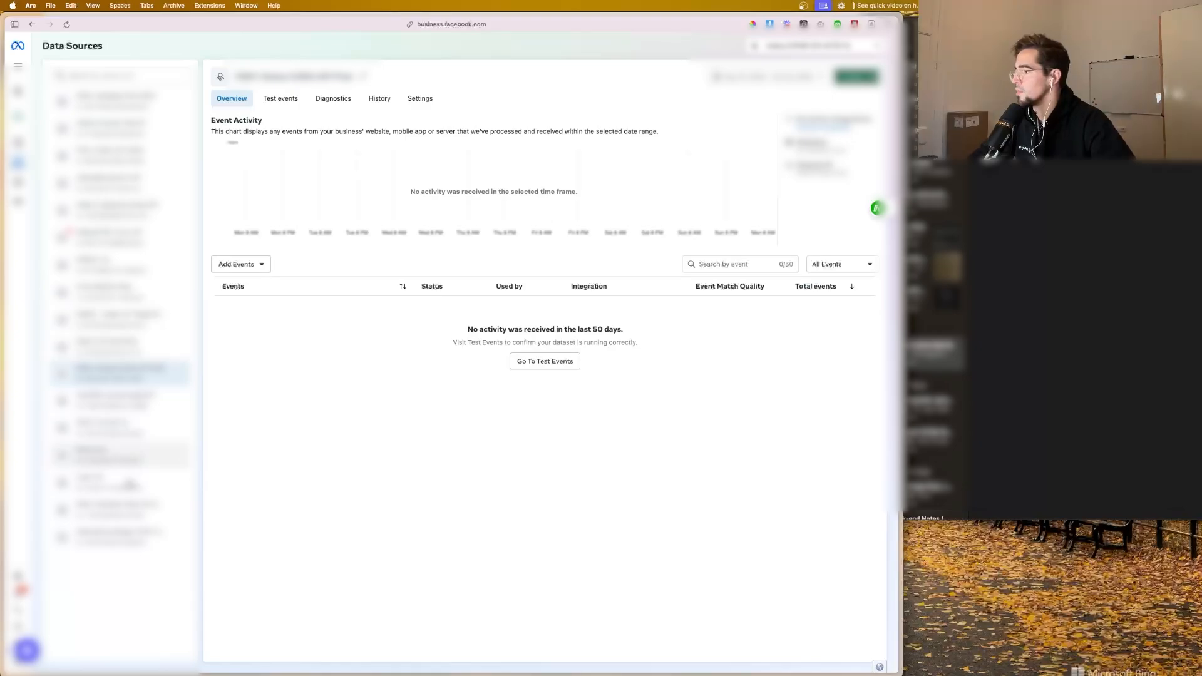
click(119, 535)
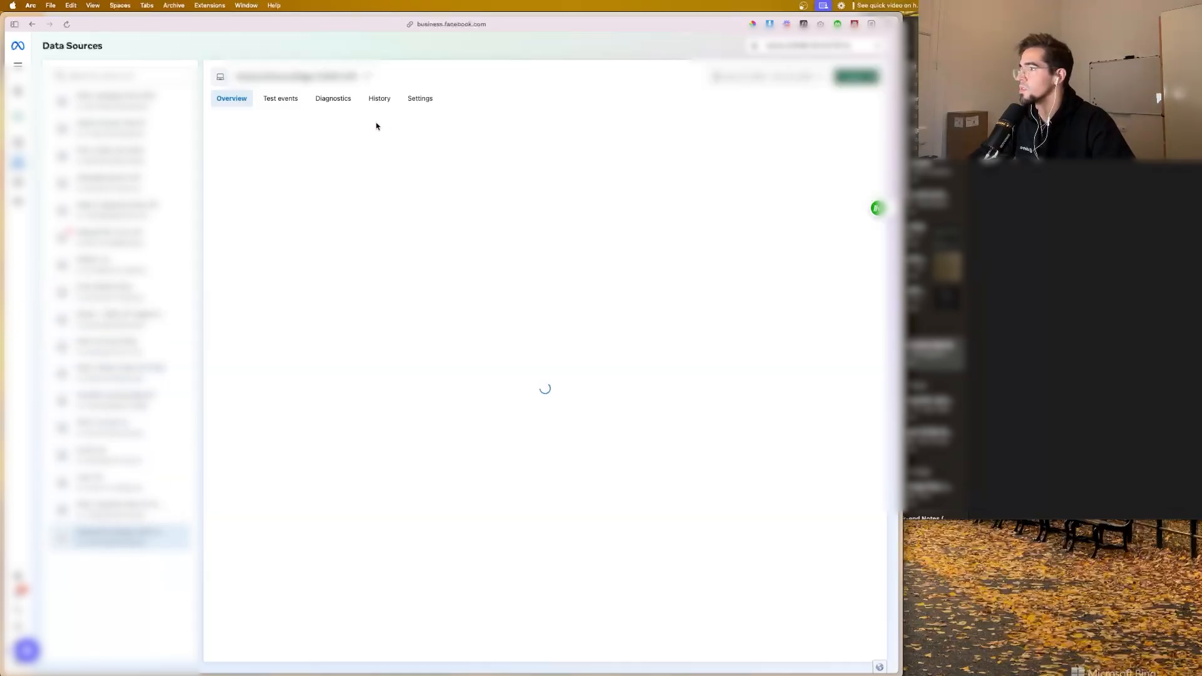
click(295, 100)
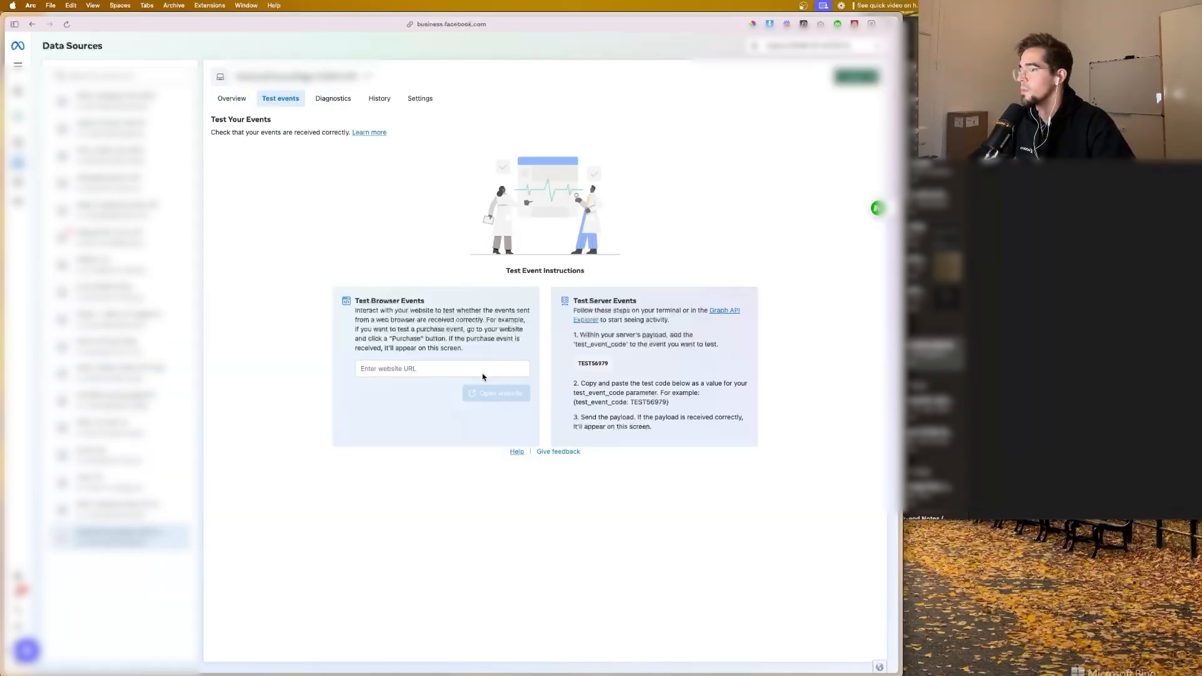
click(478, 369)
Step: Copy the Health Check funnel step's URL from Adstra, enter it as the browser event test website in Events Manager, and open the website
mouse_move(3, 363)
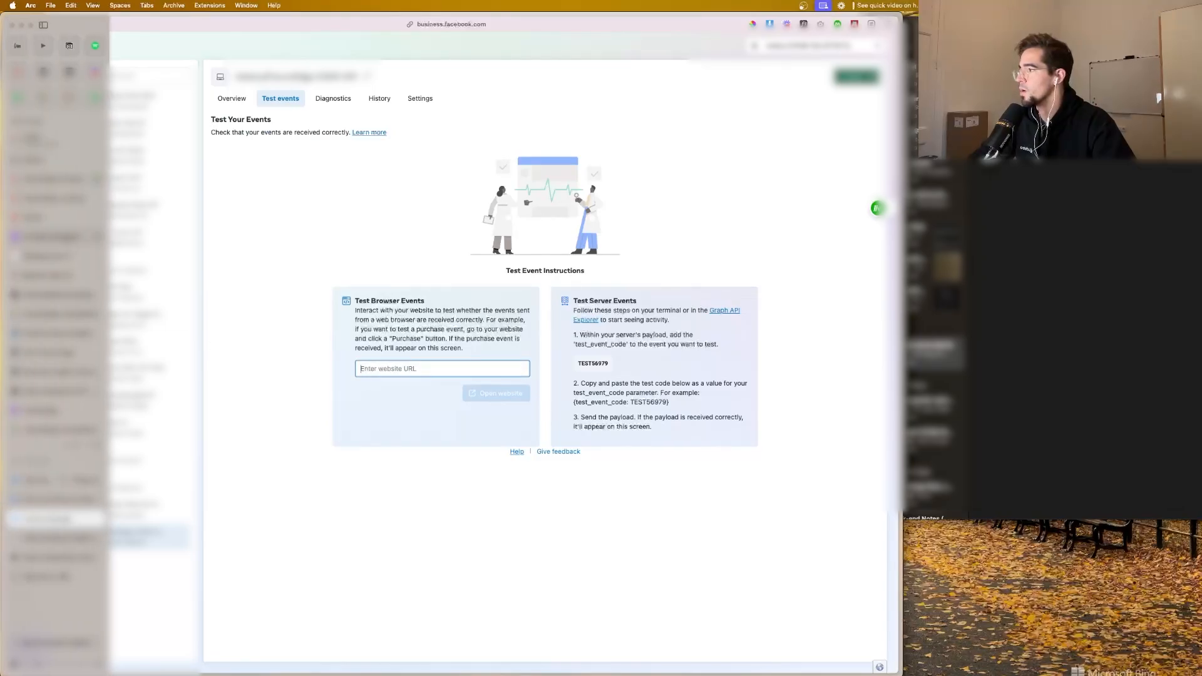
click(54, 178)
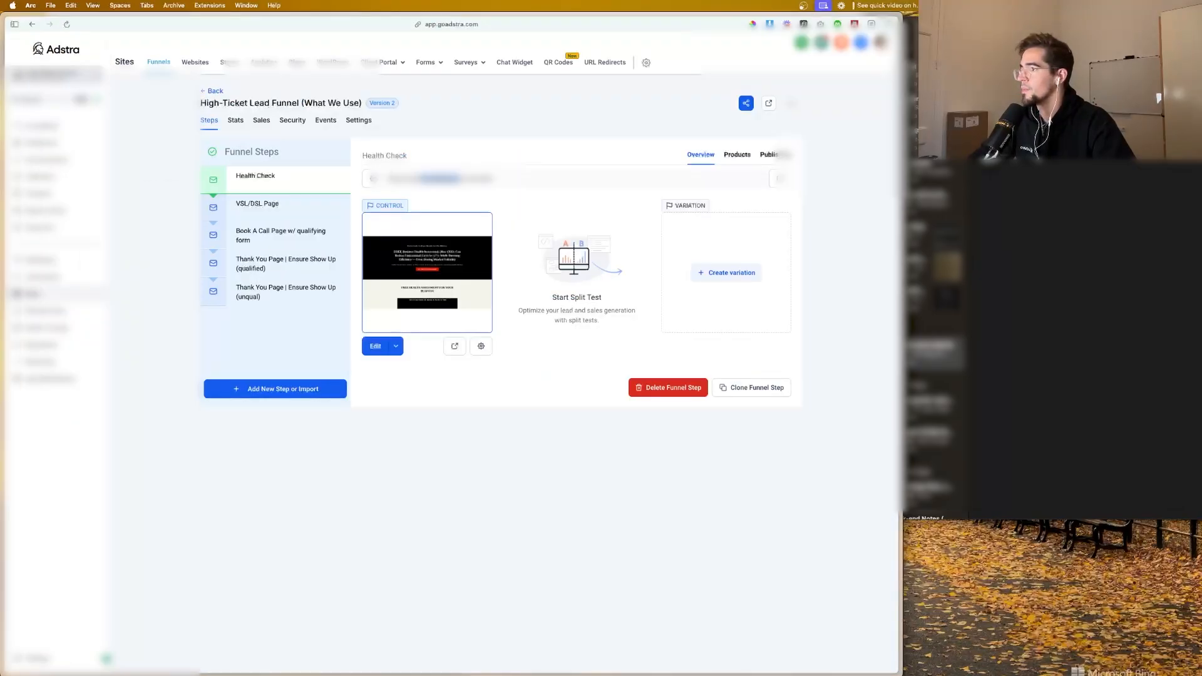
triple_click(441, 179)
mouse_move(3, 401)
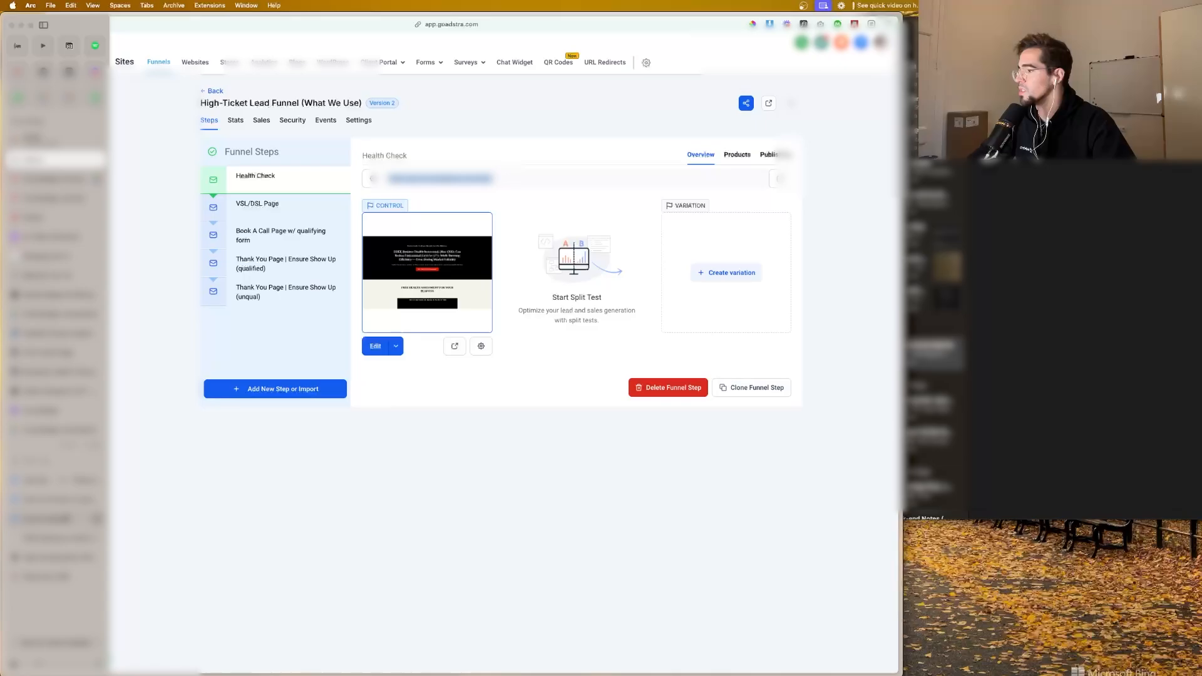
click(55, 519)
click(413, 369)
key(super+v)
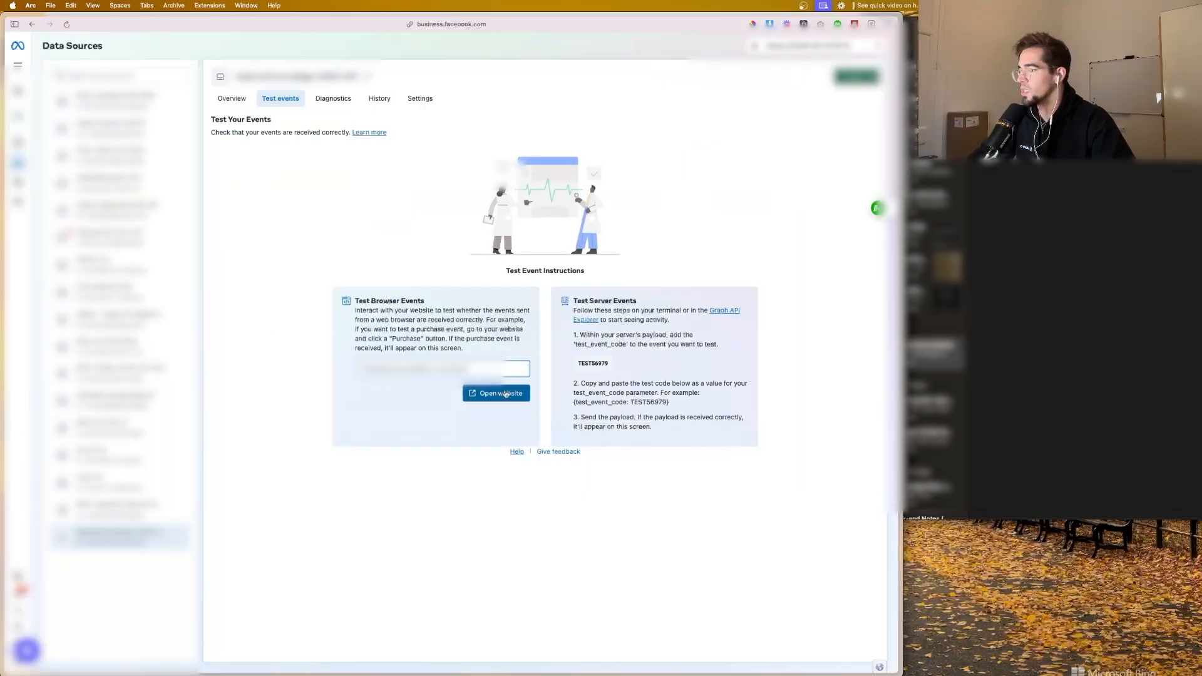
click(503, 393)
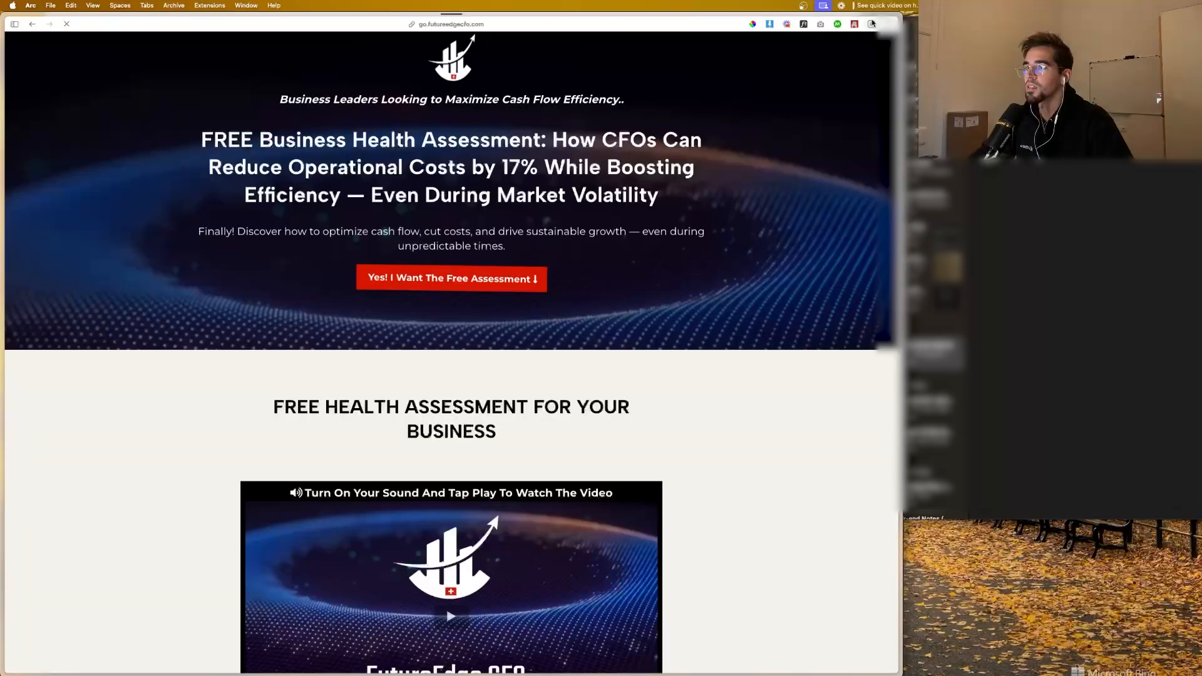
Step: Inspect the opened landing page with the browser's pixel extension, and check which test events Events Manager has received
click(871, 24)
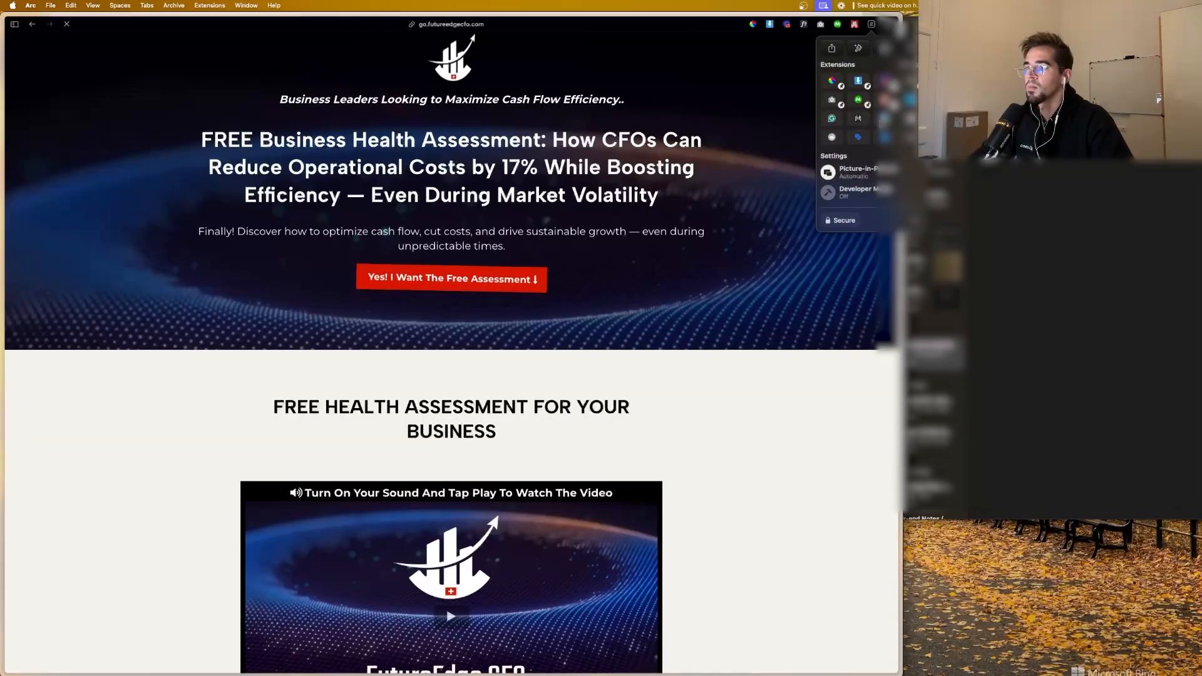
click(849, 86)
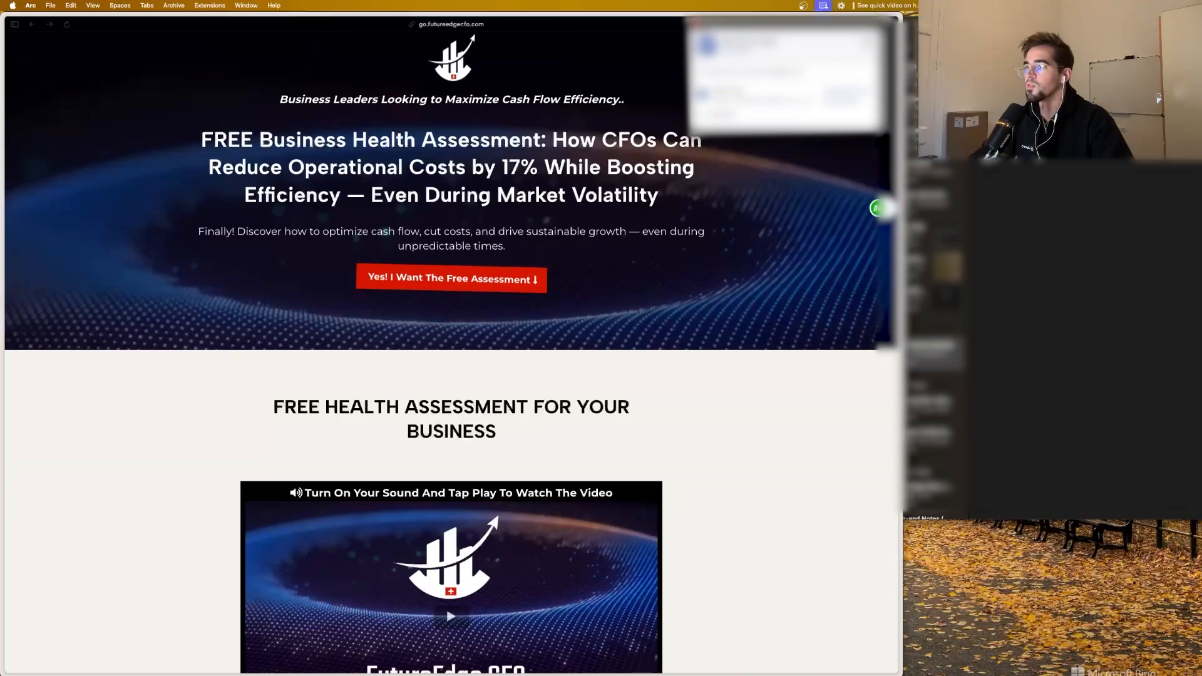
mouse_move(3, 188)
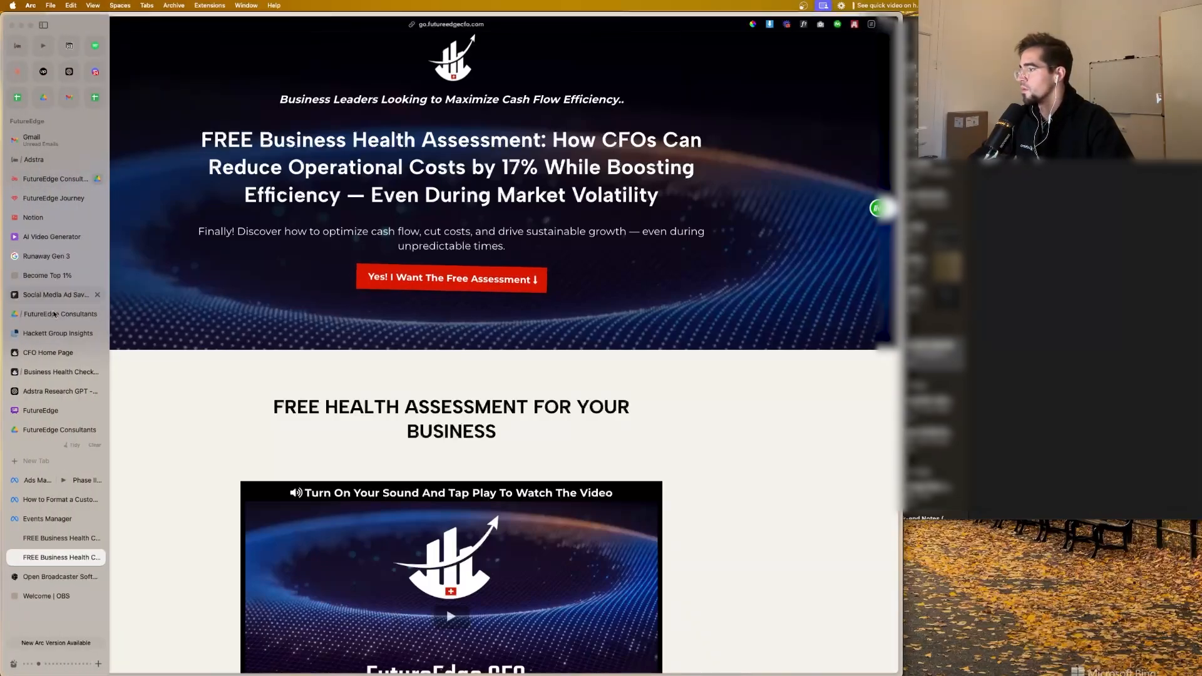
click(47, 519)
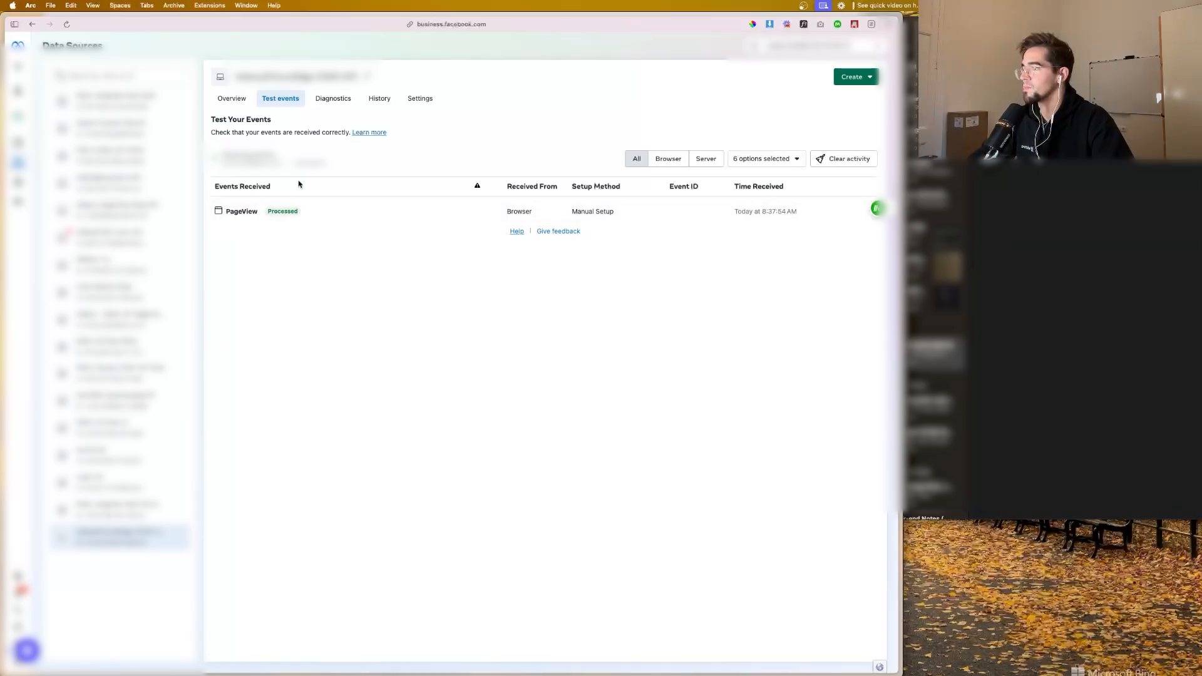
Step: Return to the business health assessment page, answer every Strategy question in the survey with Satisfied, and advance to the second survey page
mouse_move(75, 432)
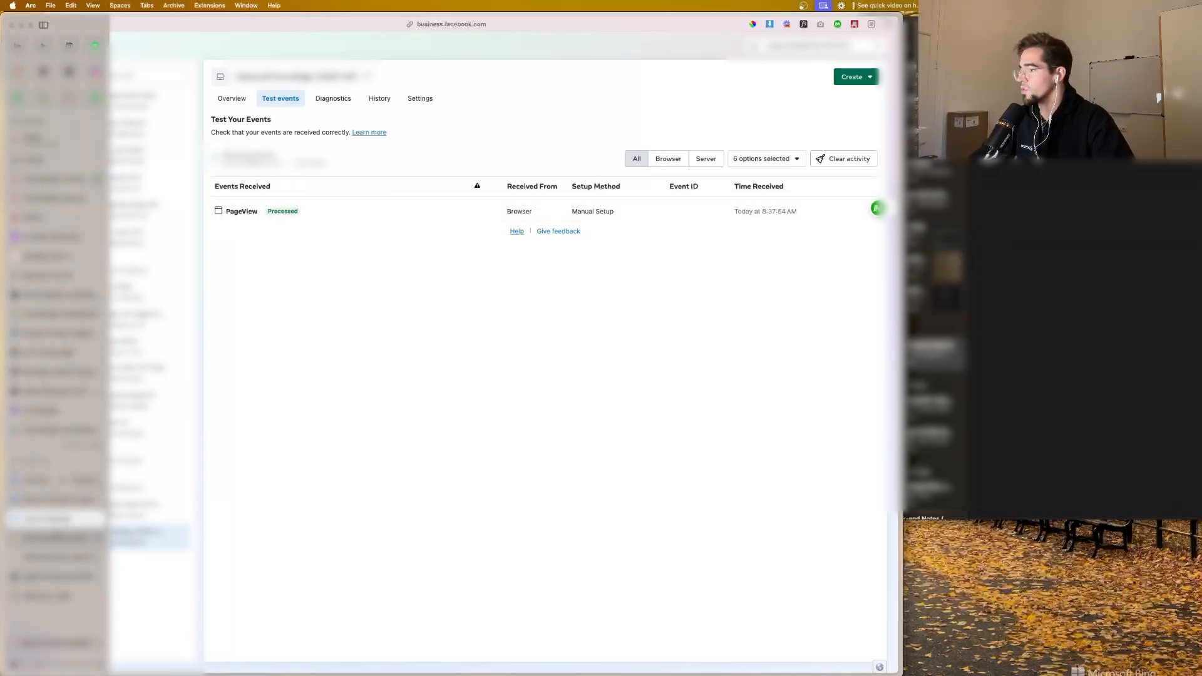
click(57, 537)
scroll(451, 399, down, 2)
click(495, 185)
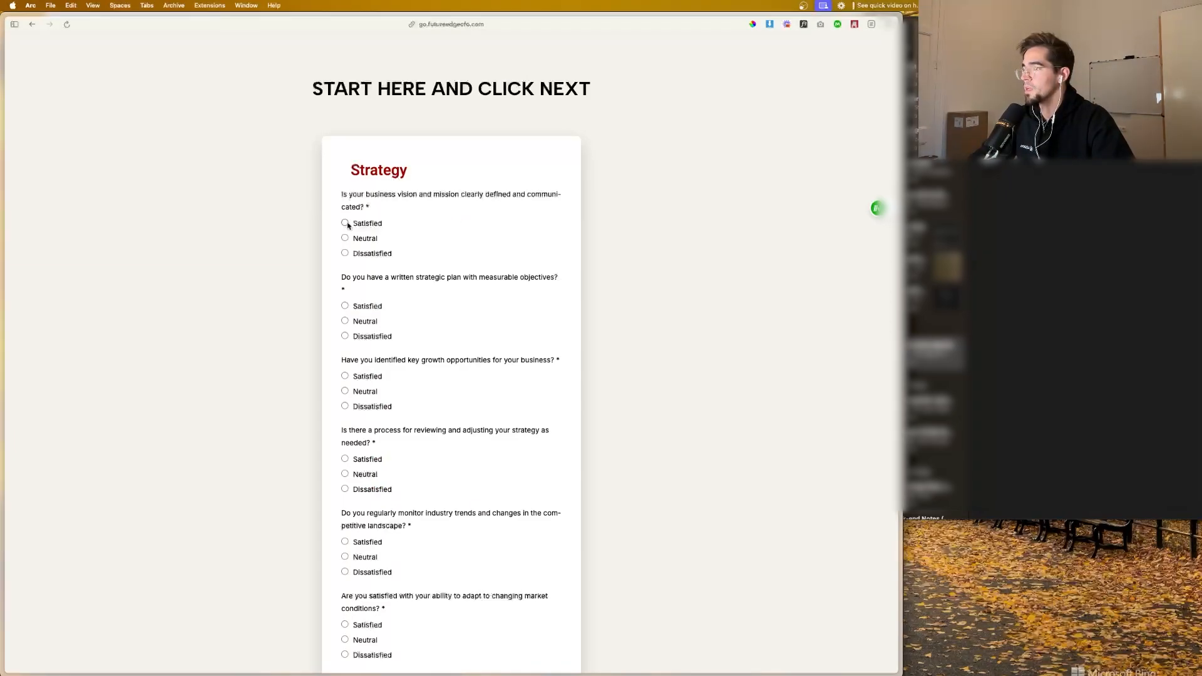
scroll(348, 226, down, 10)
scroll(337, 168, up, 4)
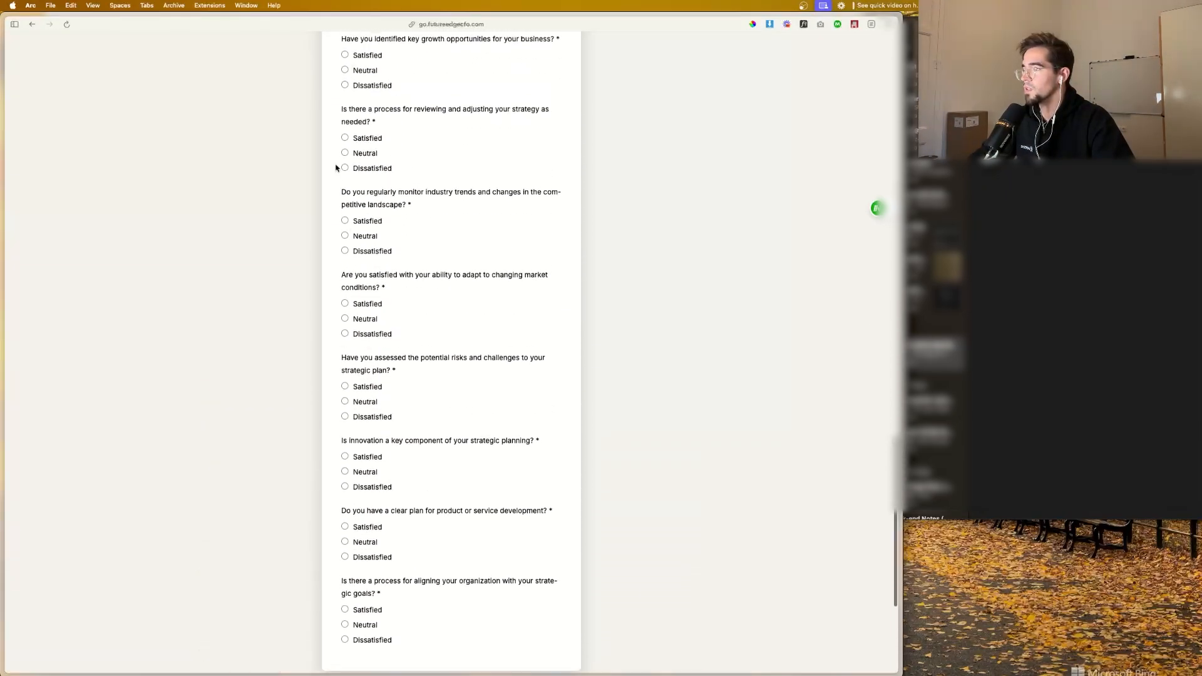
scroll(337, 168, up, 5)
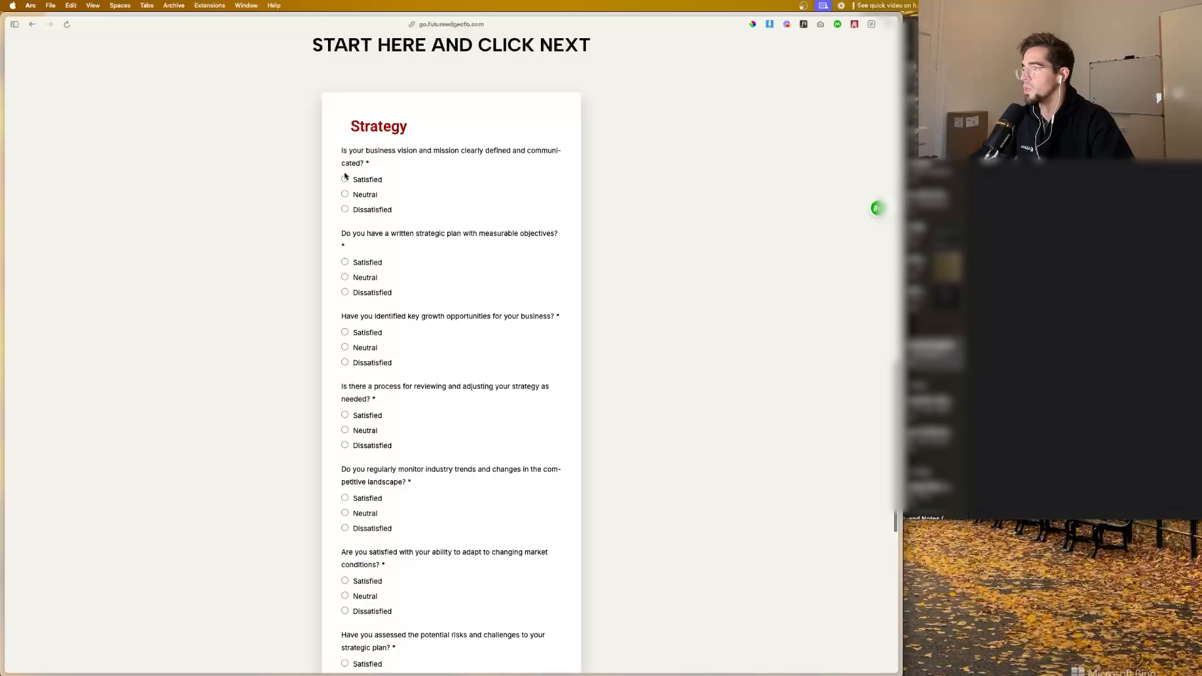
click(345, 178)
scroll(347, 267, down, 2)
click(345, 216)
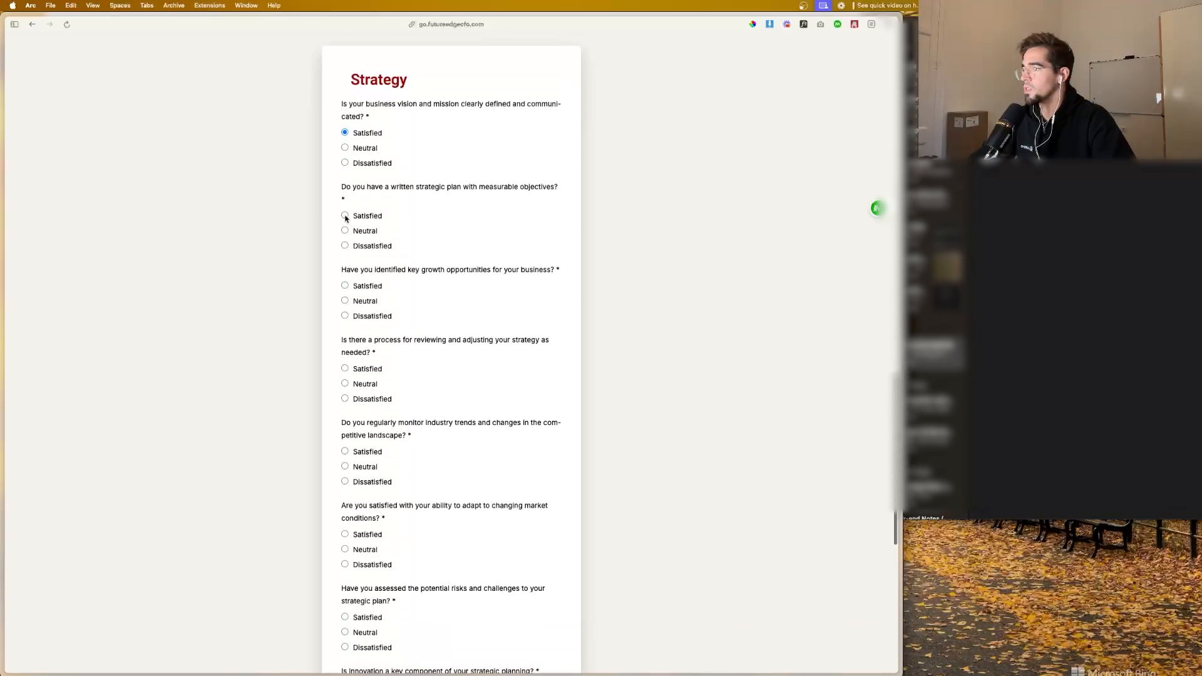
scroll(347, 295, down, 2)
click(345, 281)
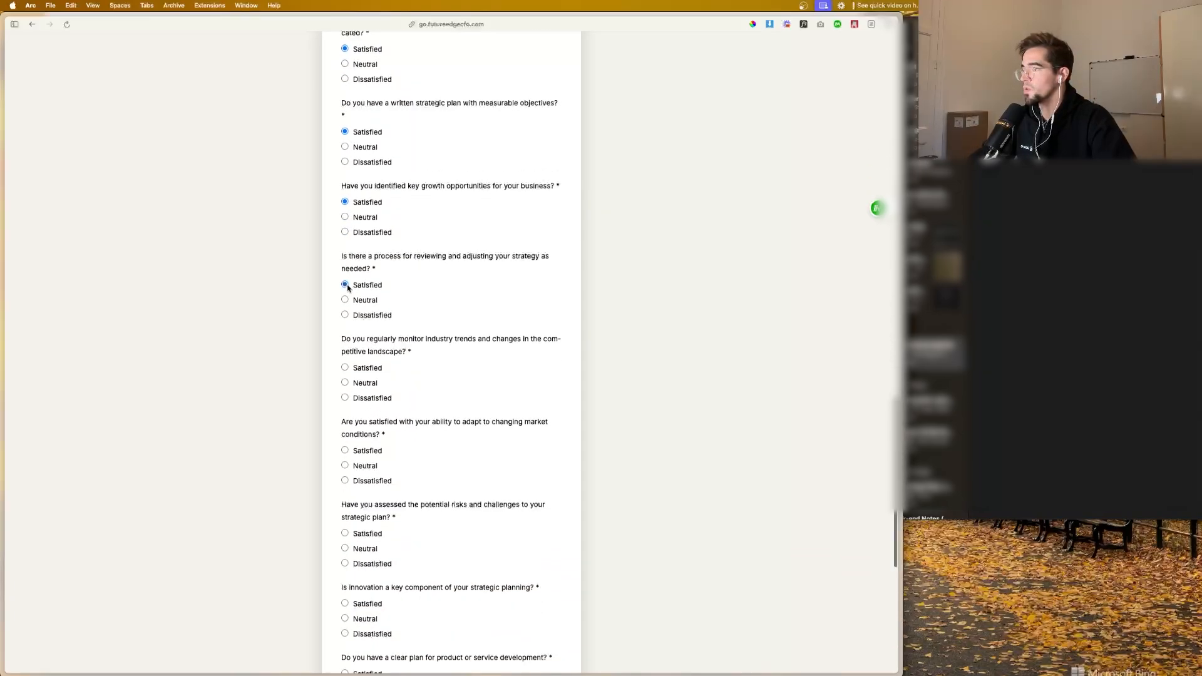
scroll(345, 282, down, 2)
click(345, 360)
scroll(348, 357, down, 3)
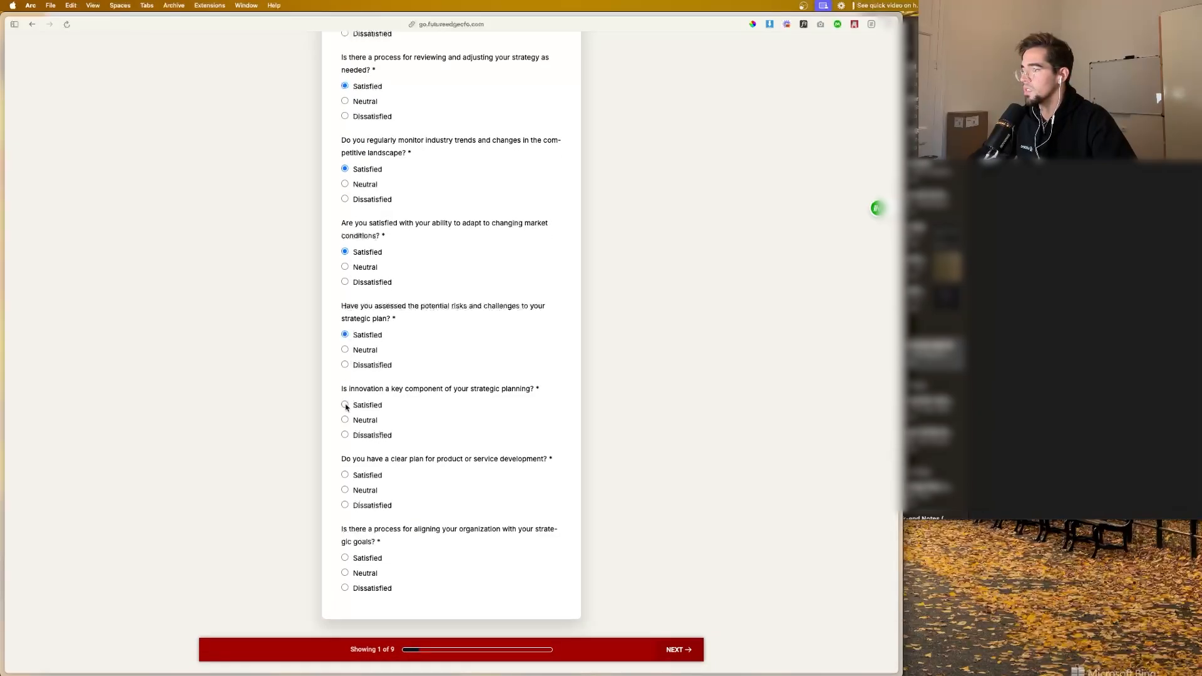
click(345, 405)
scroll(346, 407, down, 3)
click(344, 372)
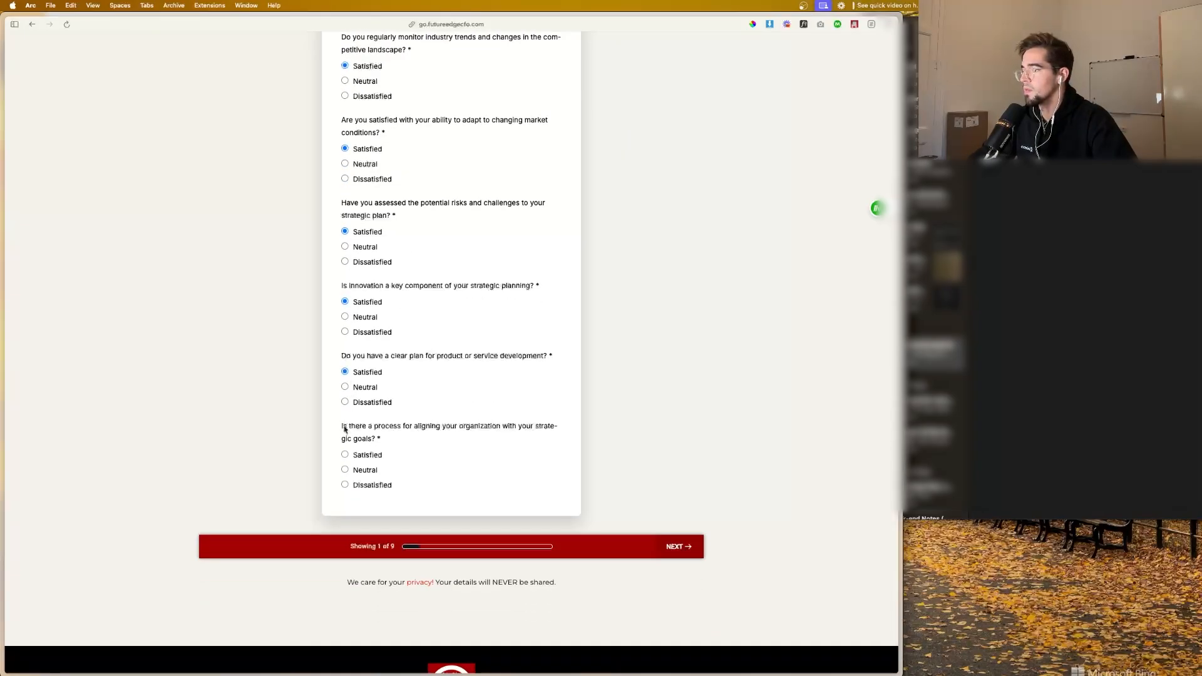
click(345, 455)
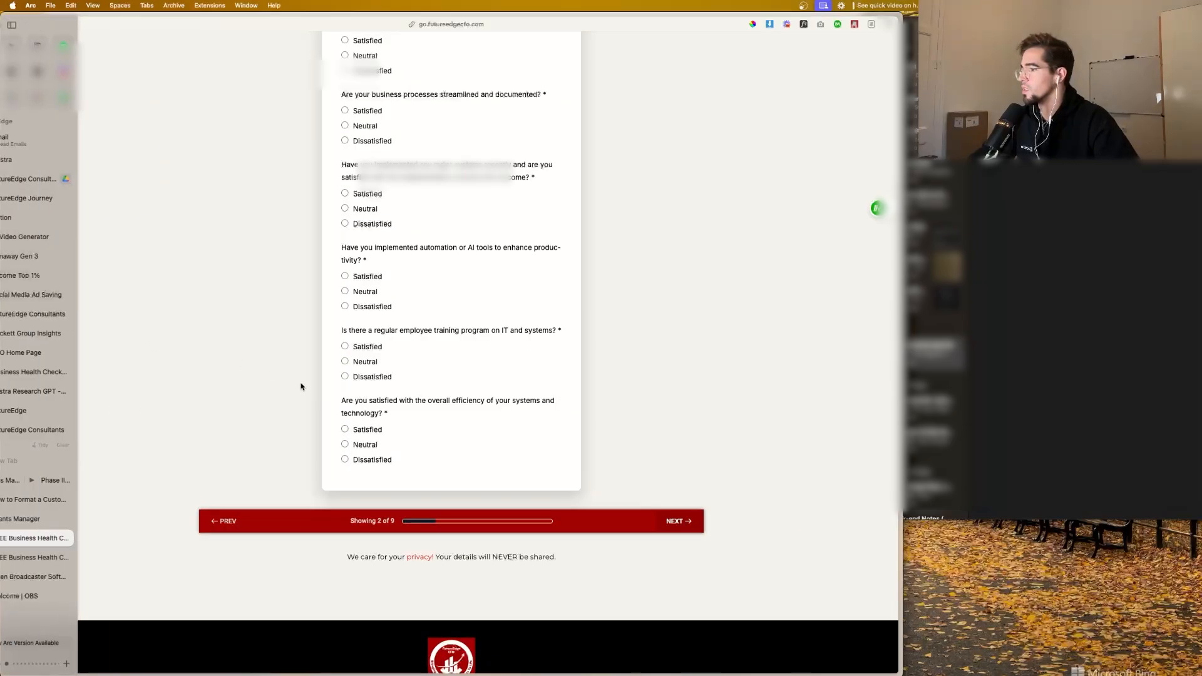
Step: Switch to Adstra, open the Email Welcome Series workflow in the Marketing & Sales automation folder, set it to published and save it
click(50, 159)
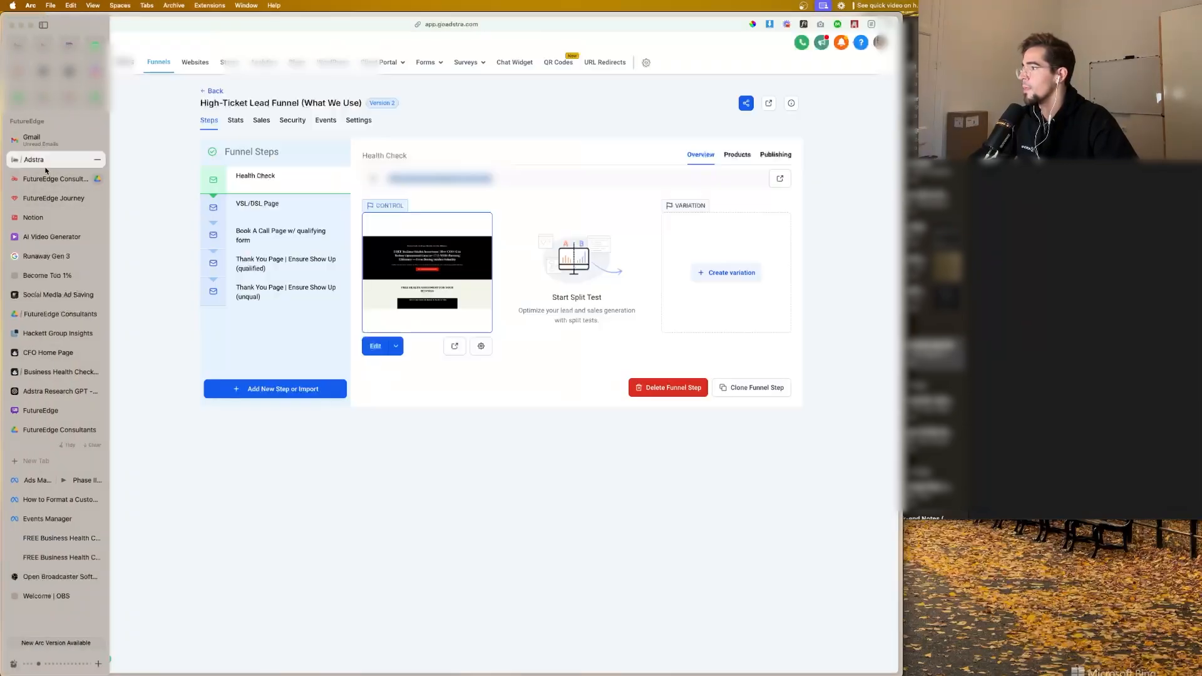
click(55, 277)
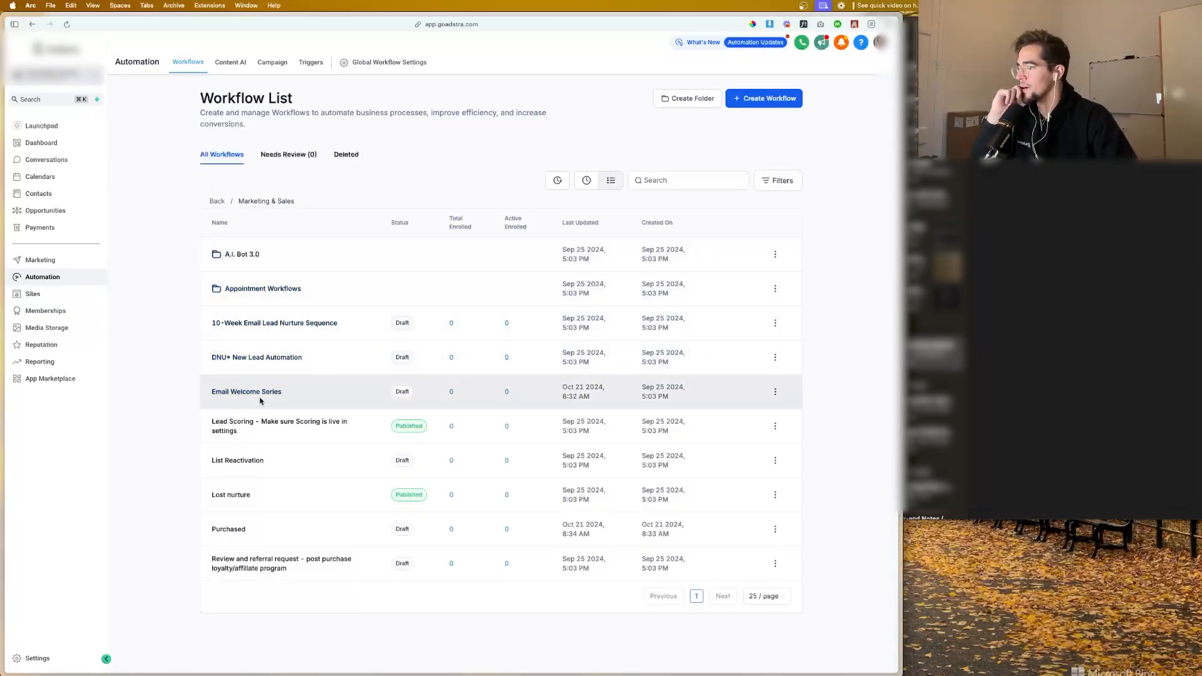
click(262, 393)
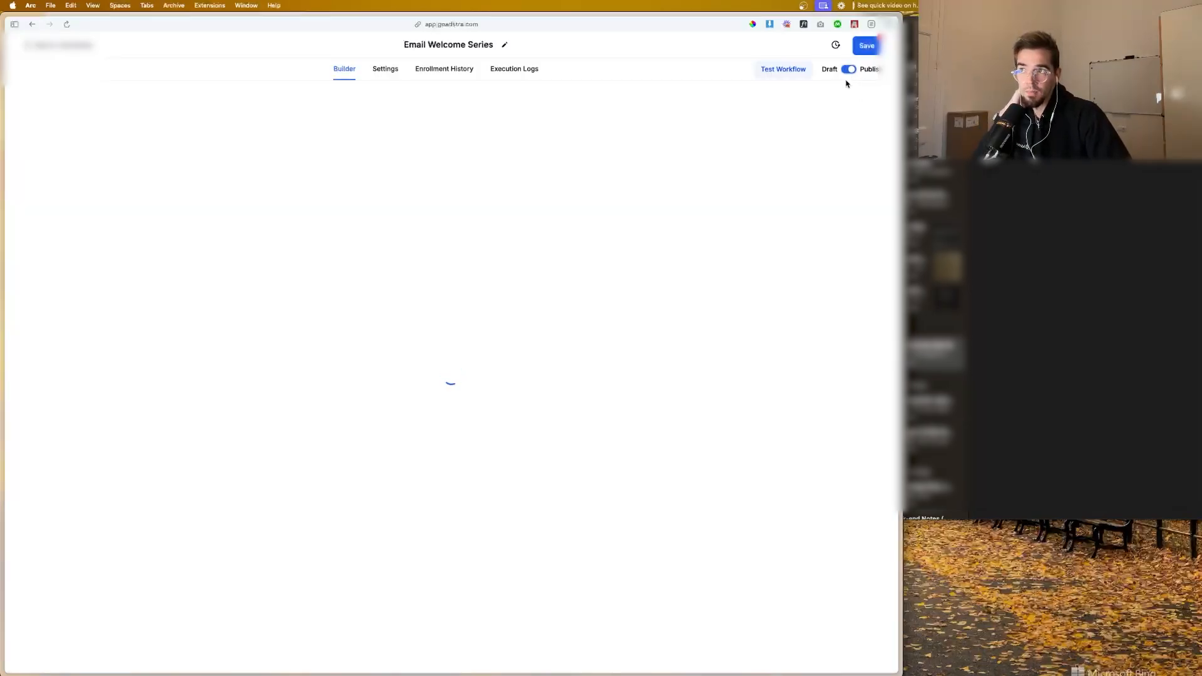
click(867, 52)
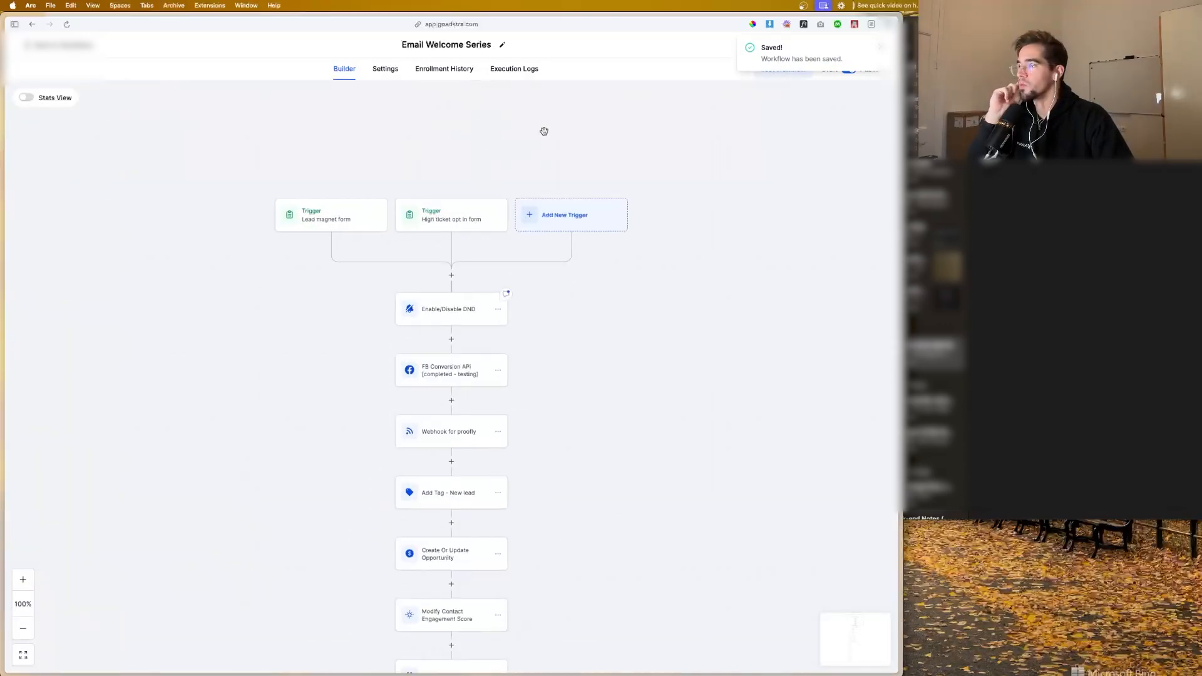
Step: Change the workflow's Lead magnet form trigger to the Survey submitted trigger type
click(348, 220)
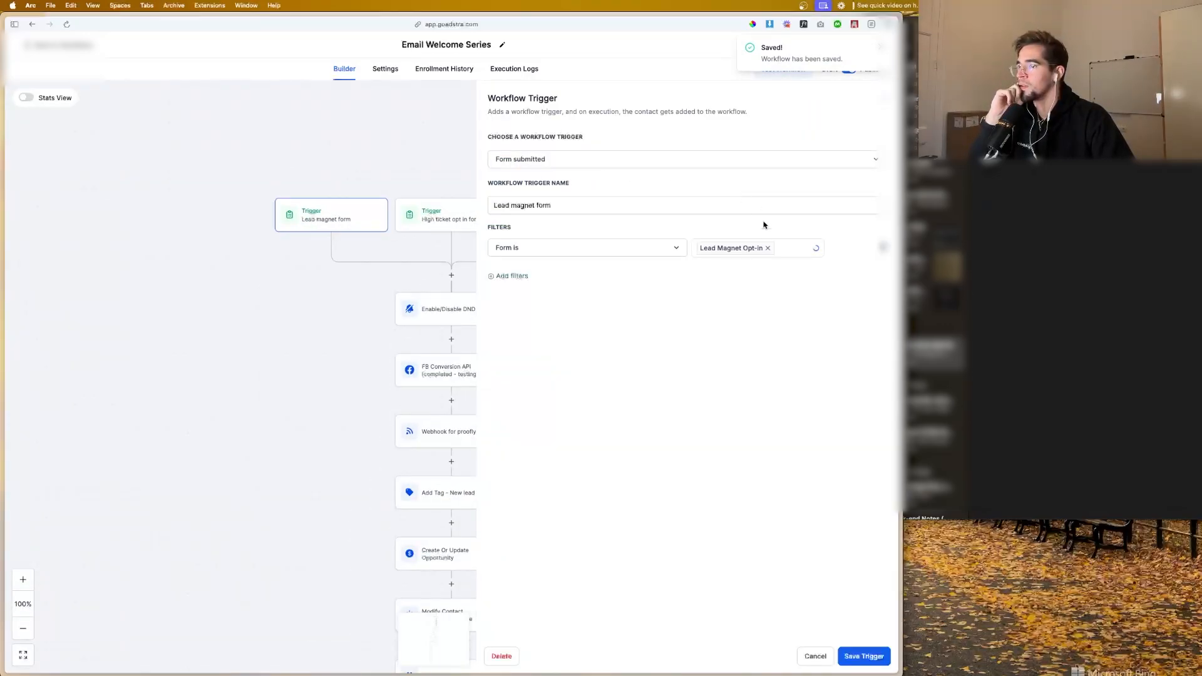
click(617, 249)
click(588, 163)
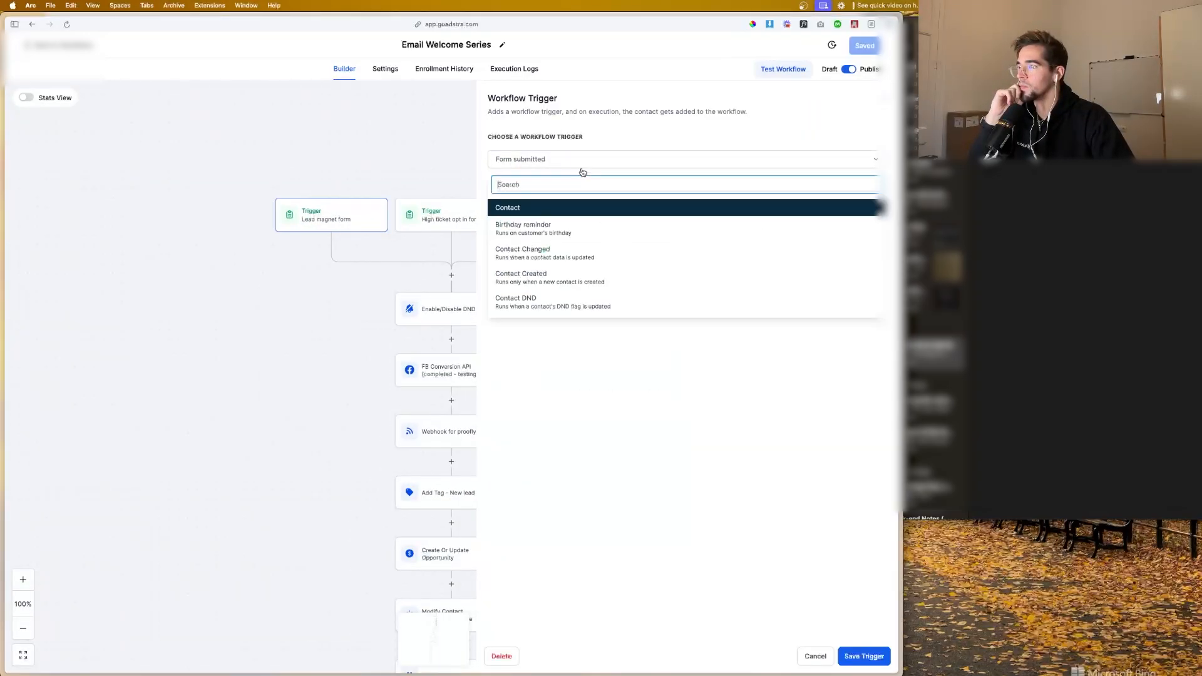
text(surv)
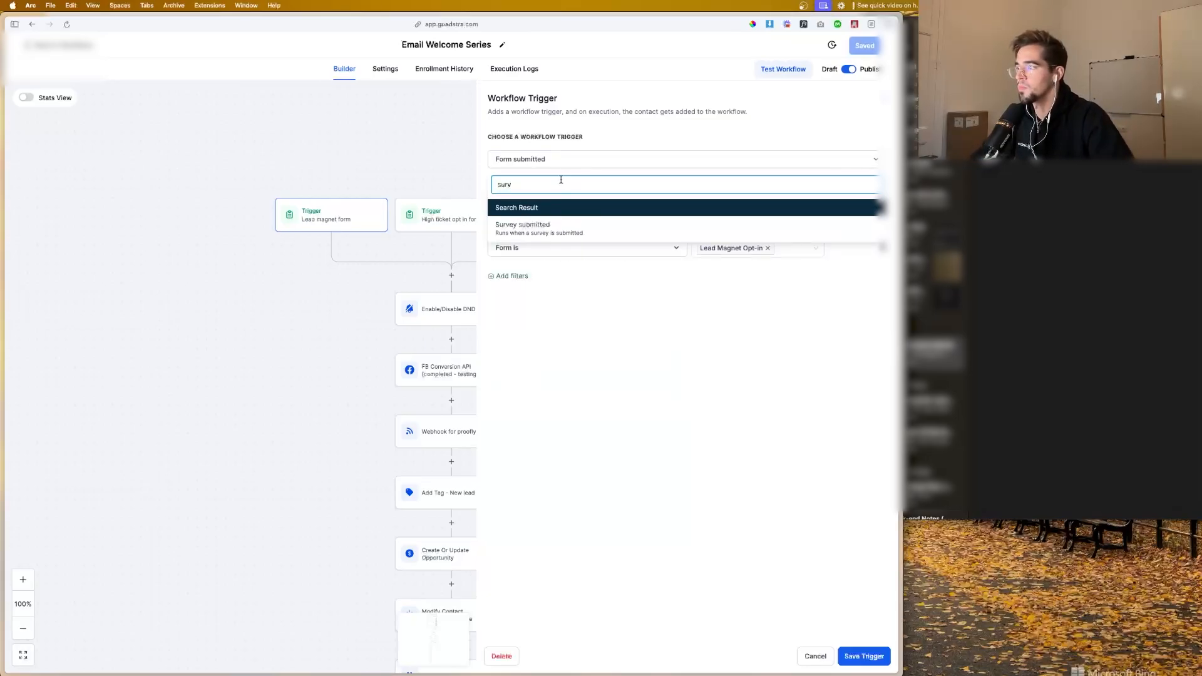
click(572, 229)
click(494, 238)
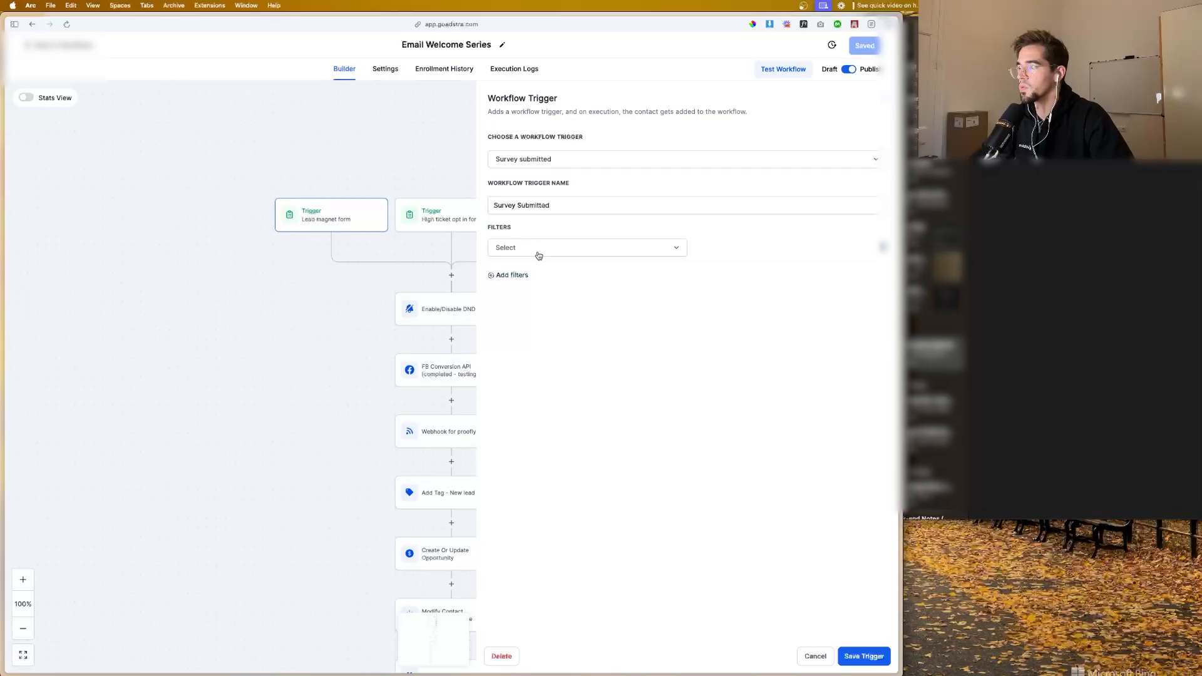
Step: Add a Survey is filter for Business Health Check Survey to the trigger, and save both the trigger and the workflow
click(539, 255)
click(573, 328)
click(720, 251)
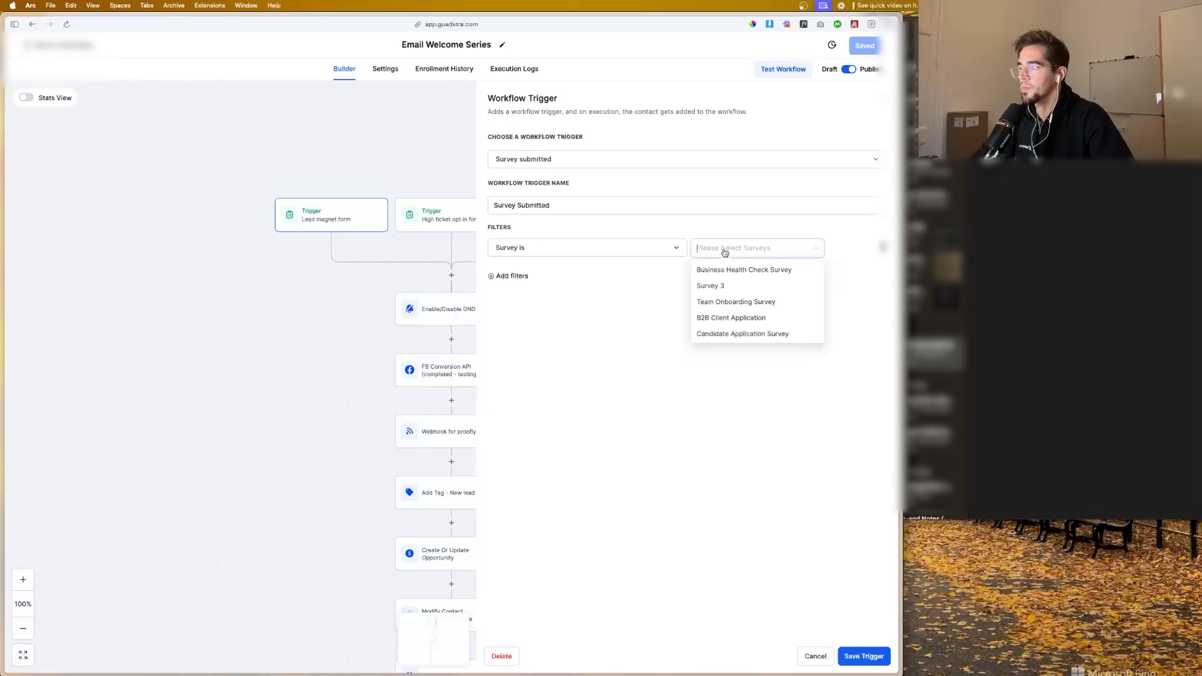
click(738, 270)
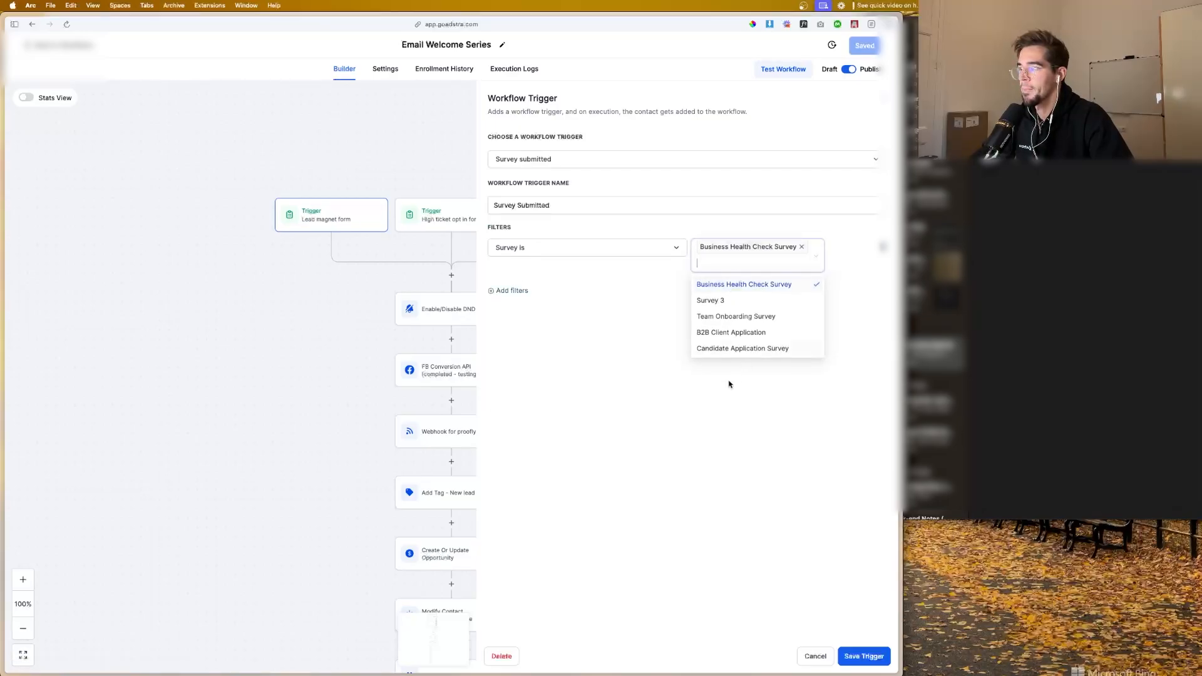
click(863, 656)
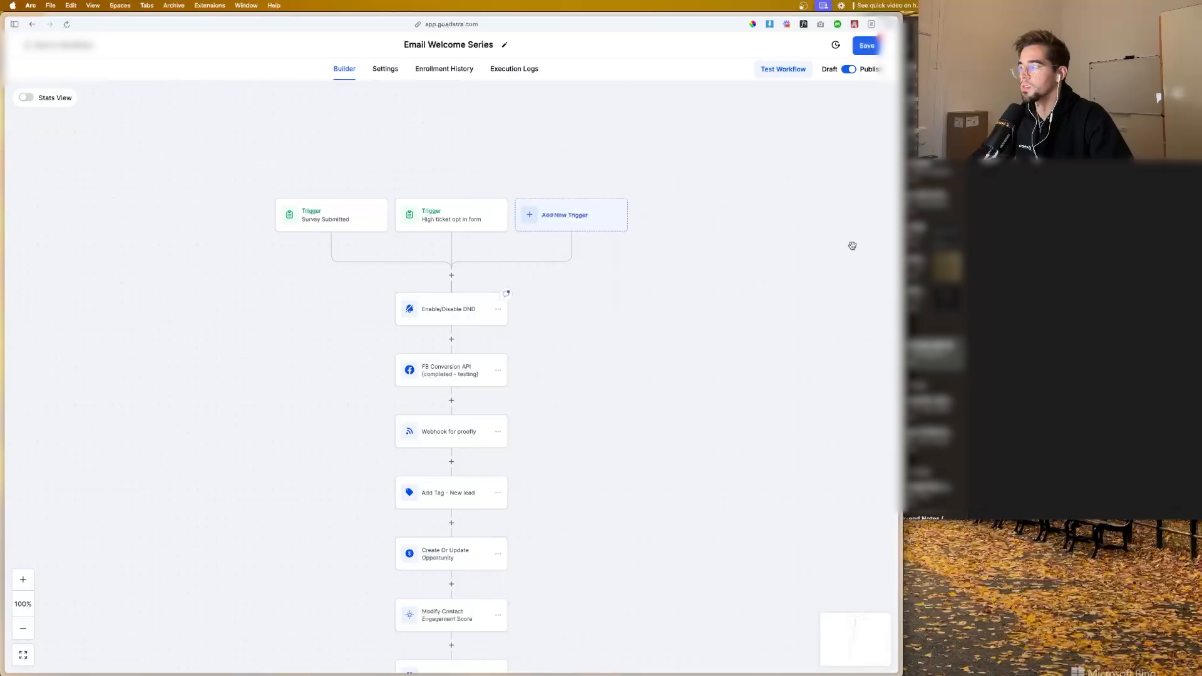
click(868, 46)
Step: Return to the business health assessment survey, answer every Systems question with Satisfied, and advance to the Governance page
mouse_move(9, 180)
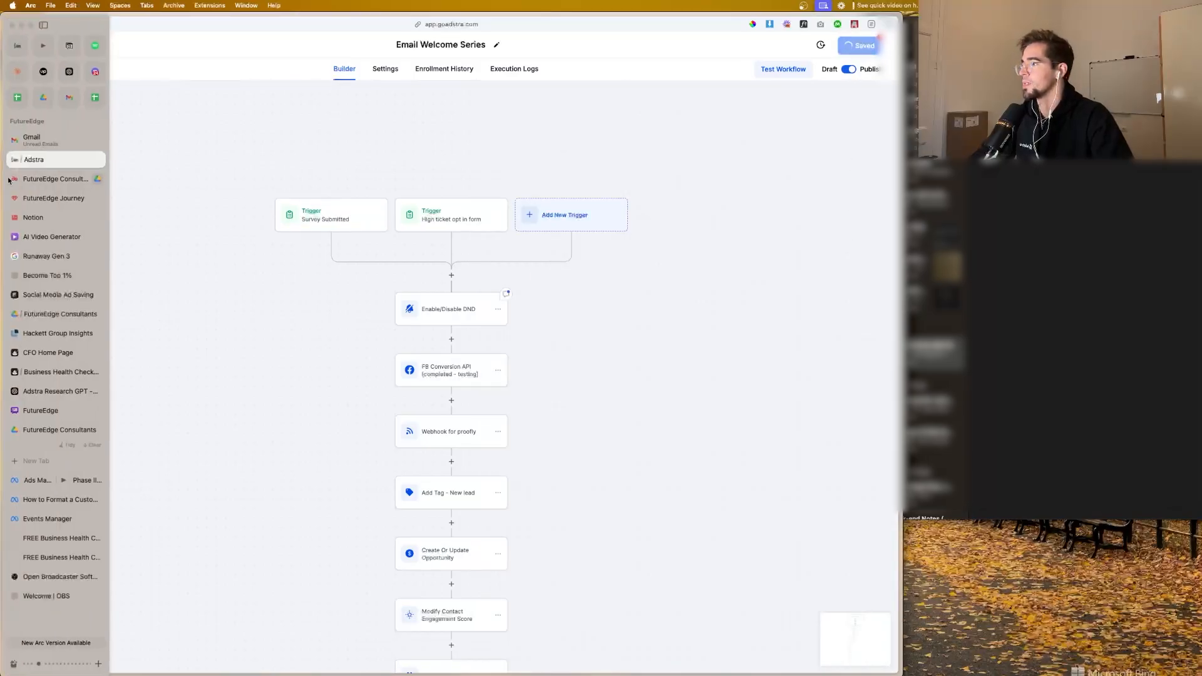
click(69, 537)
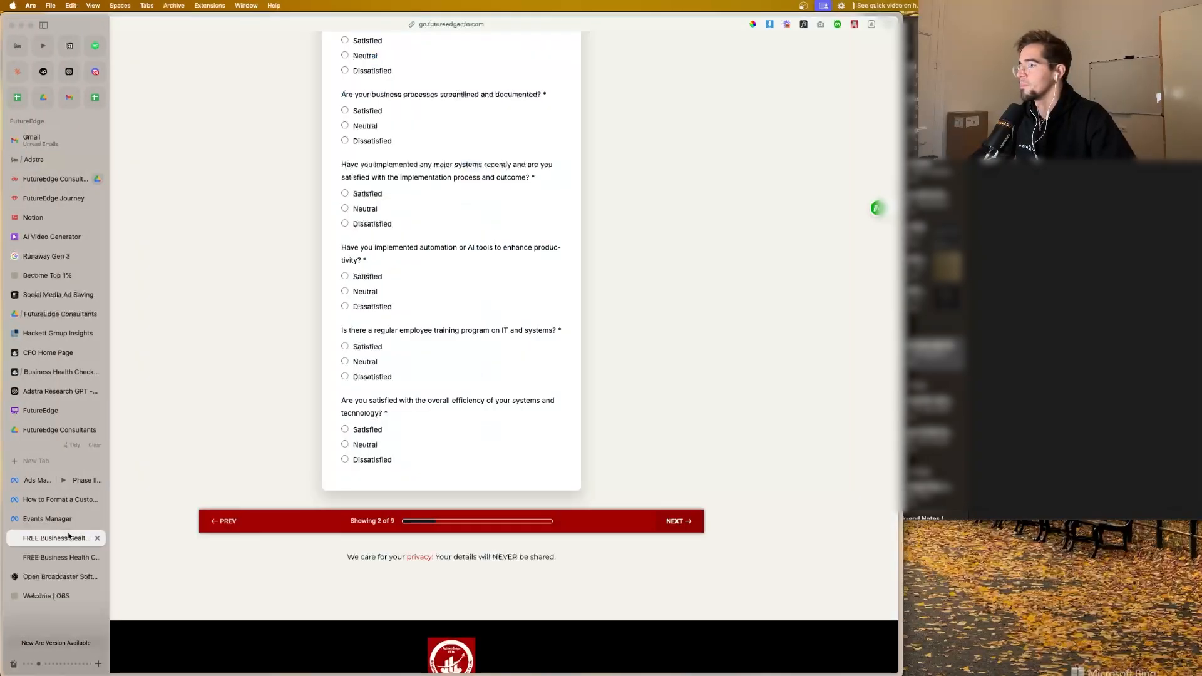
scroll(316, 306, up, 10)
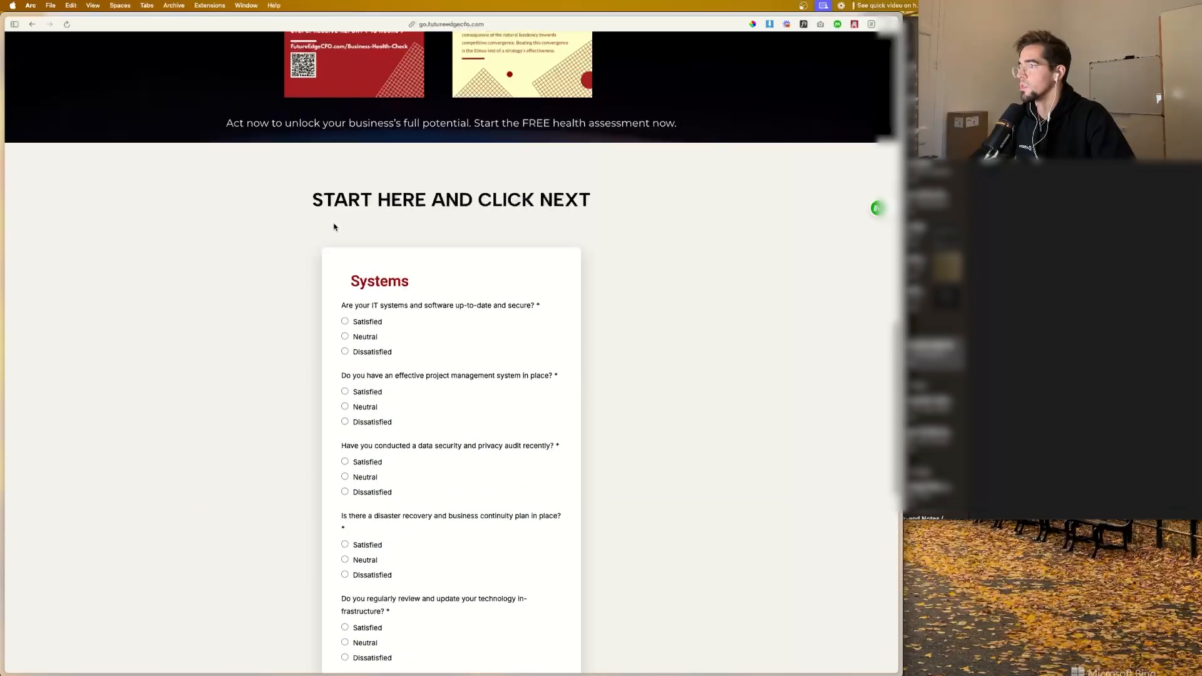
click(345, 323)
click(345, 393)
scroll(345, 384, down, 3)
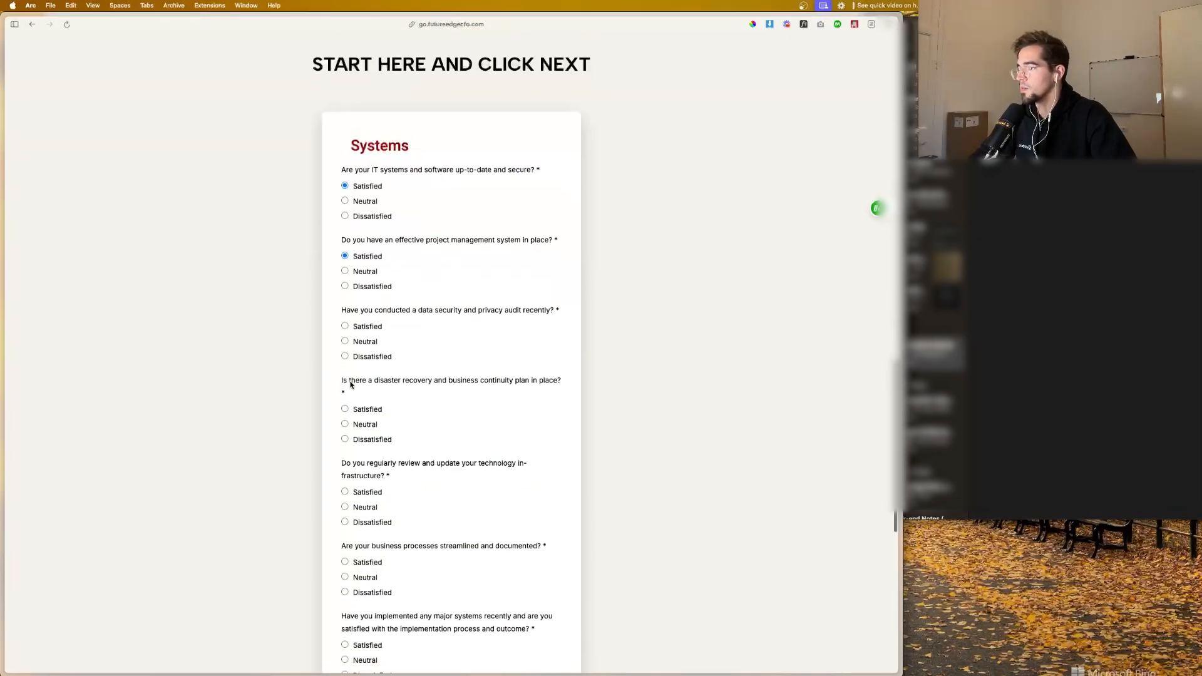
click(345, 308)
click(345, 391)
scroll(348, 395, down, 3)
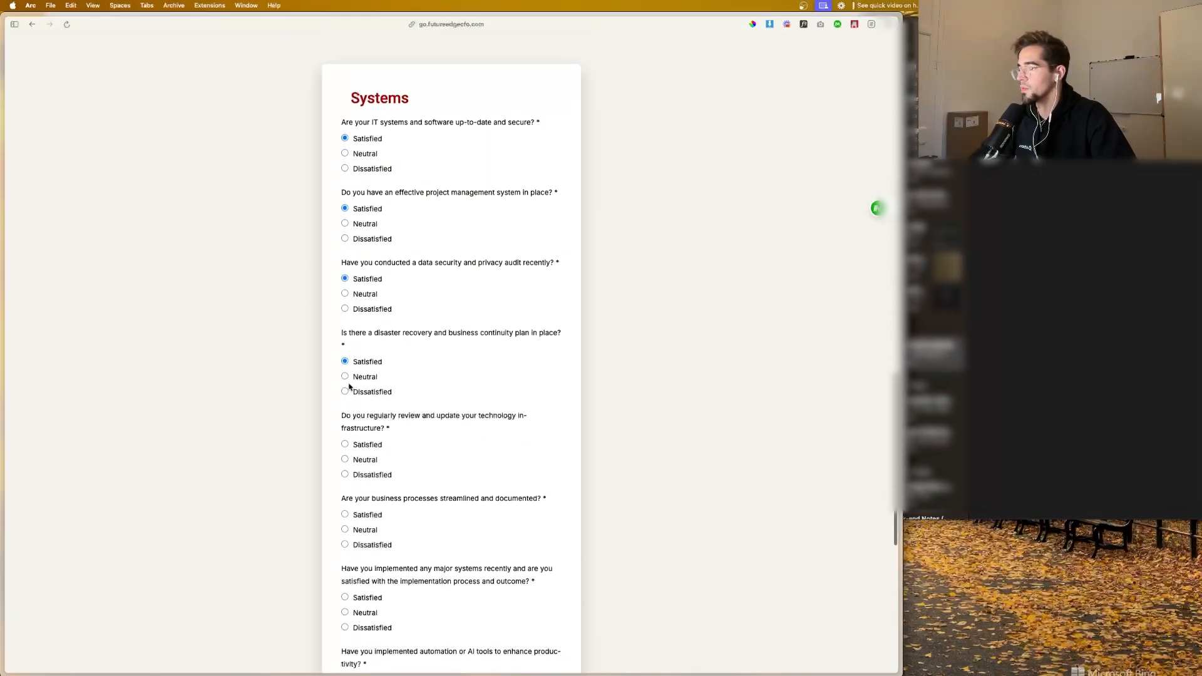
click(345, 405)
scroll(347, 376, down, 4)
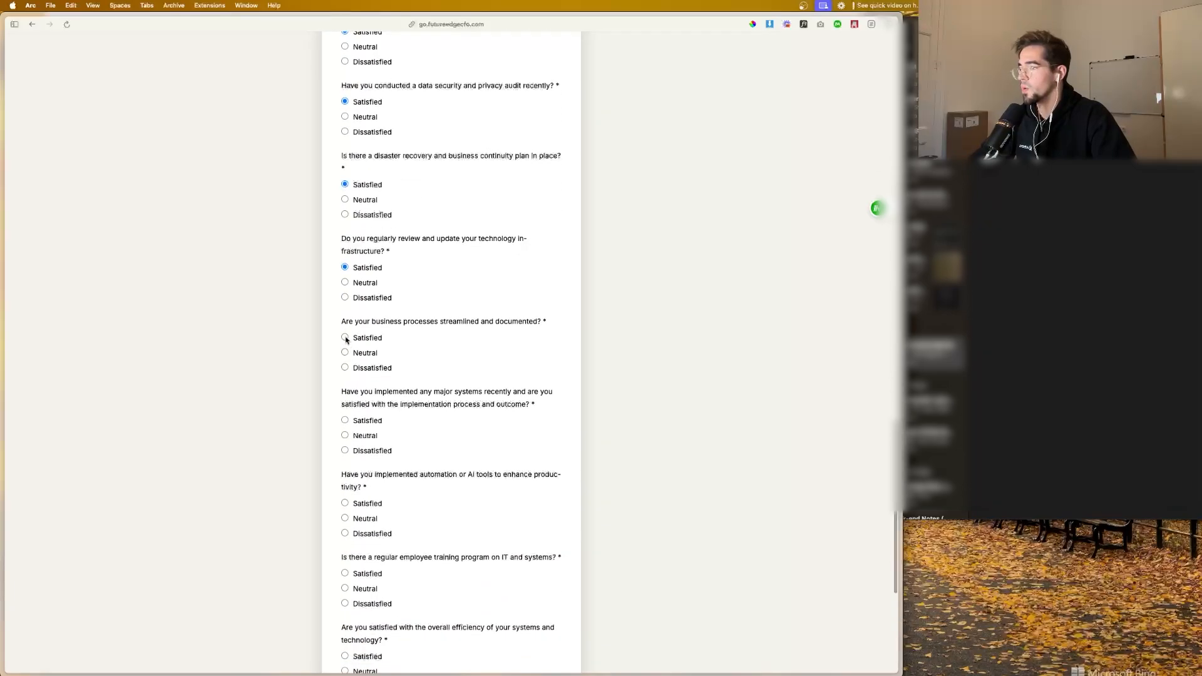
click(345, 338)
click(345, 420)
scroll(346, 401, down, 3)
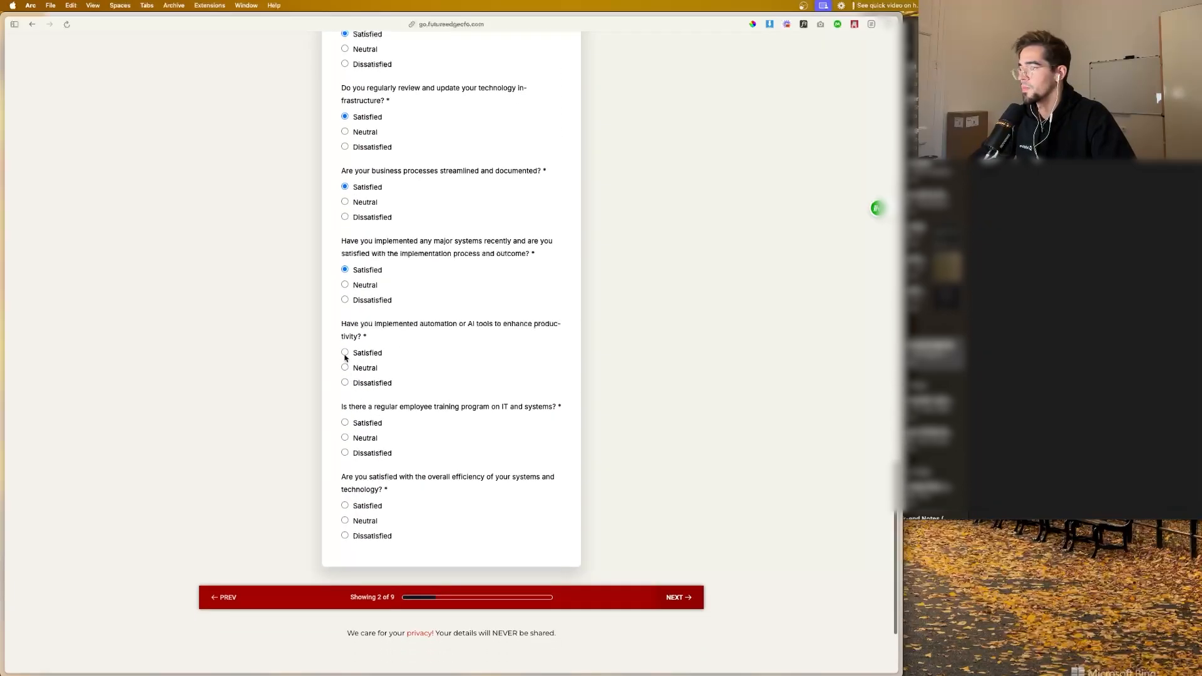
click(345, 353)
click(345, 505)
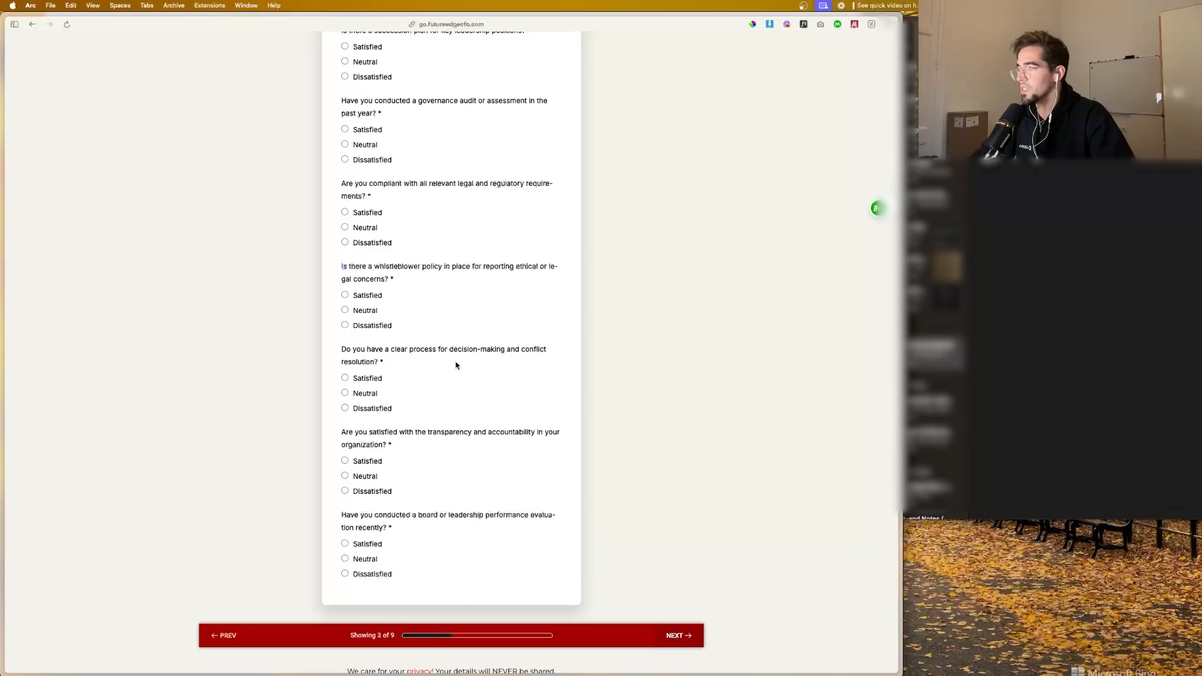
Step: Answer every Governance question in the survey with Satisfied and advance to the Finance page
scroll(456, 365, up, 6)
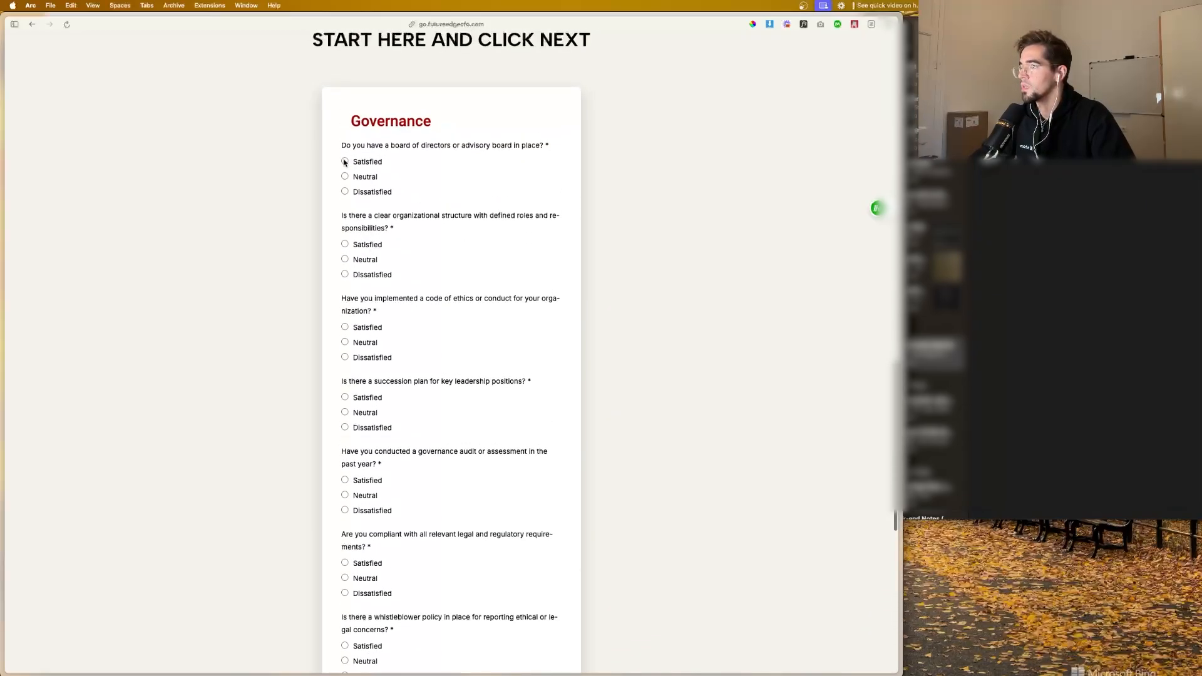
click(345, 161)
scroll(343, 253, down, 3)
click(345, 233)
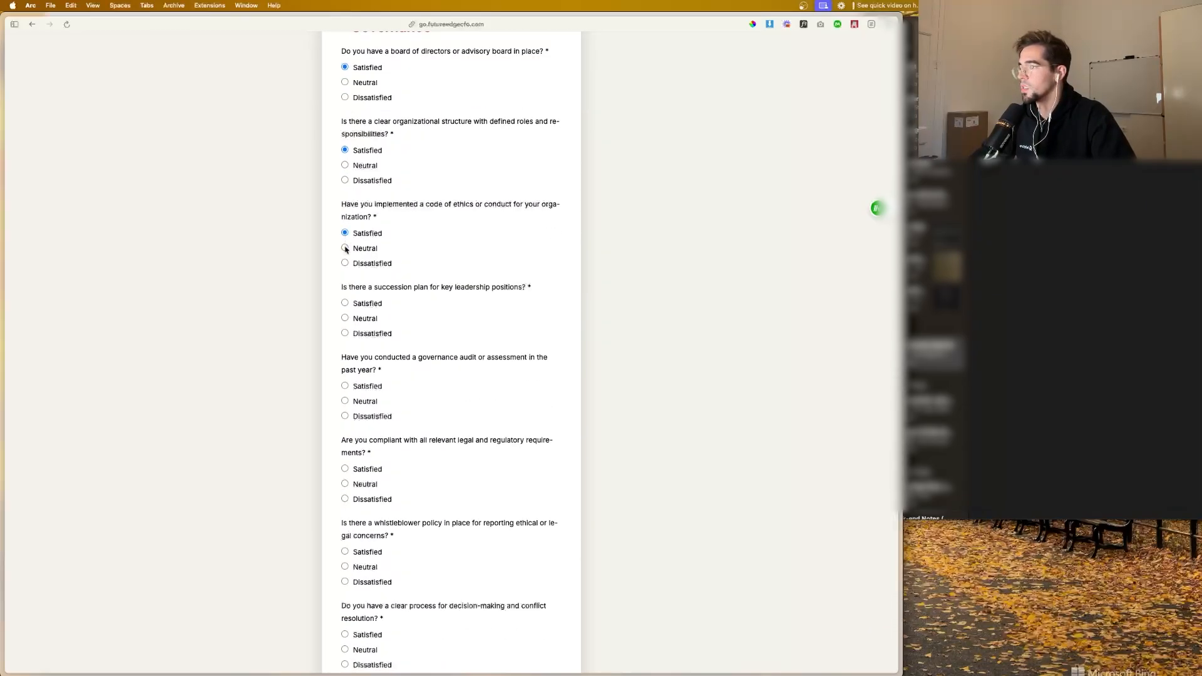
scroll(345, 234, down, 3)
click(345, 209)
click(345, 292)
scroll(346, 291, down, 3)
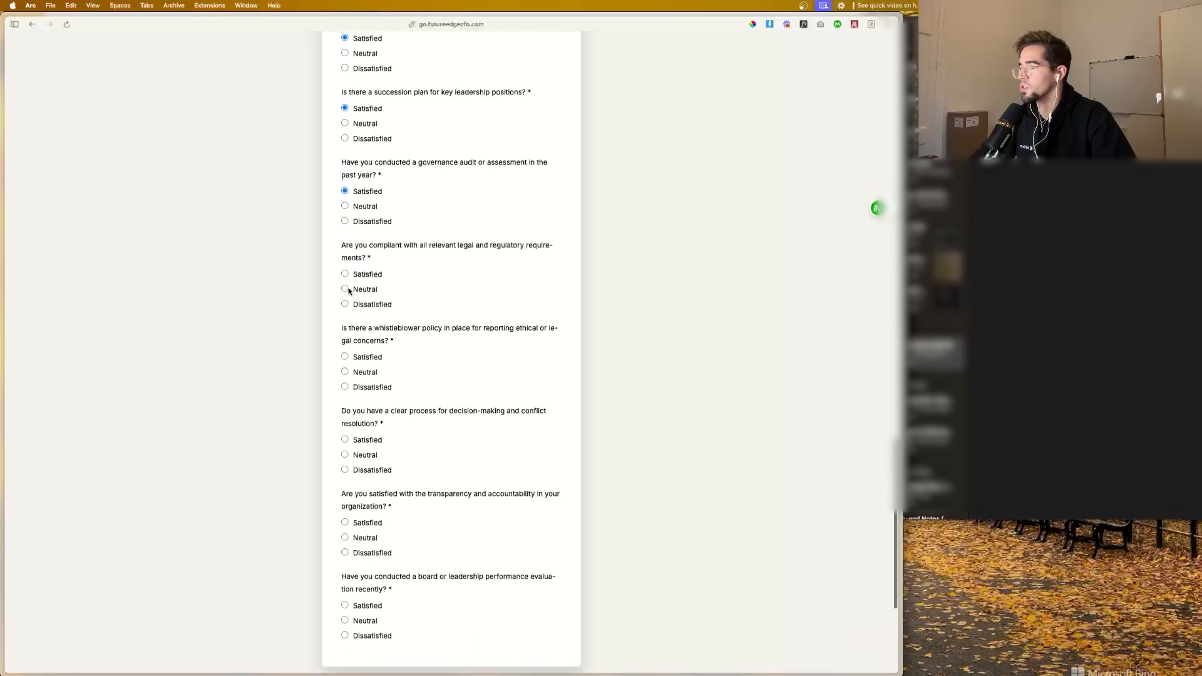
click(345, 267)
scroll(346, 351, down, 3)
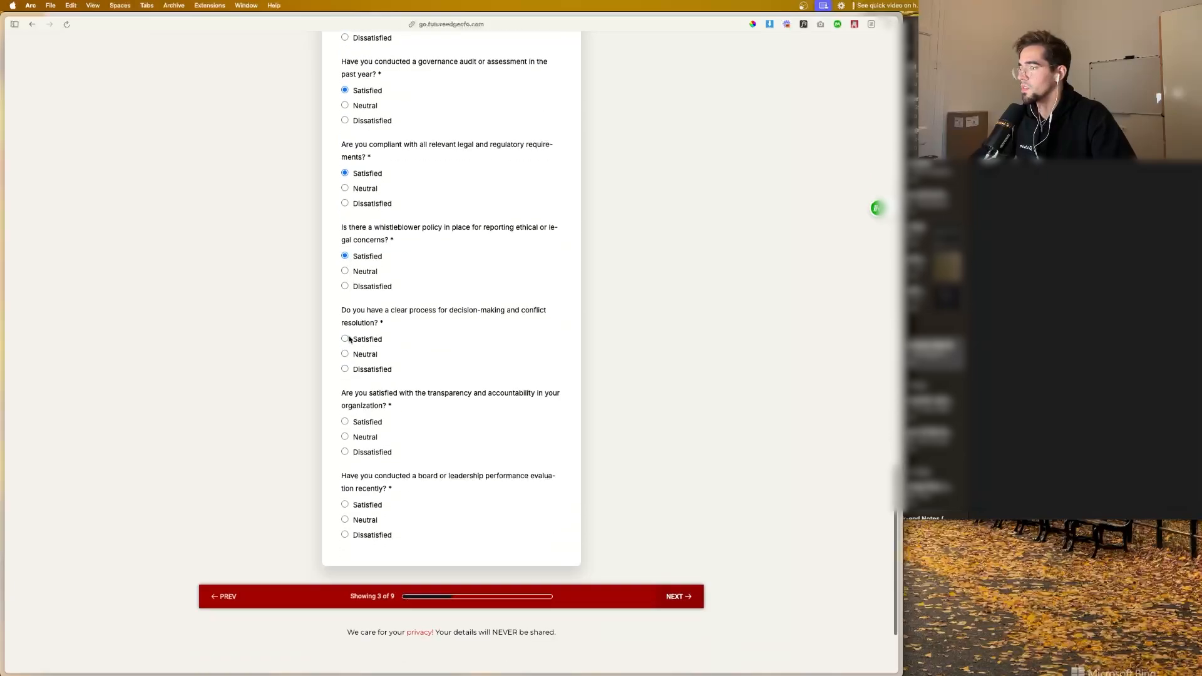
click(344, 339)
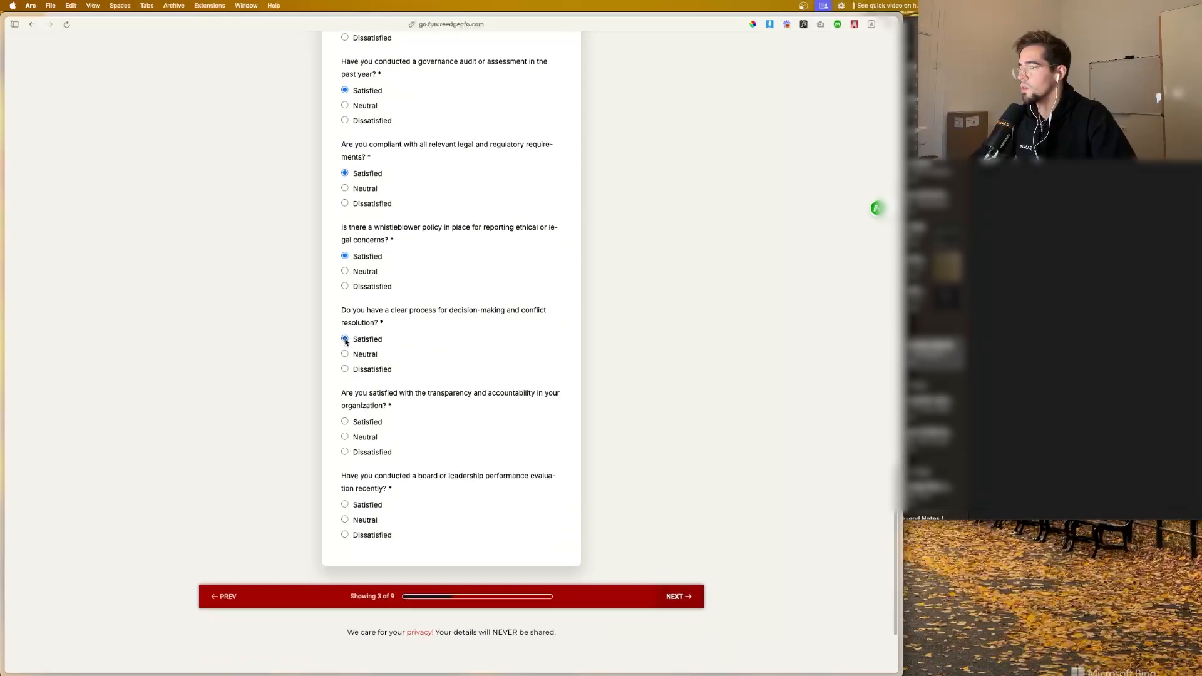
click(345, 504)
Step: Answer the Finance questions with Satisfied, except Neutral for debt levels and interest payments, and advance to the Sales and Marketing page
scroll(375, 313, up, 10)
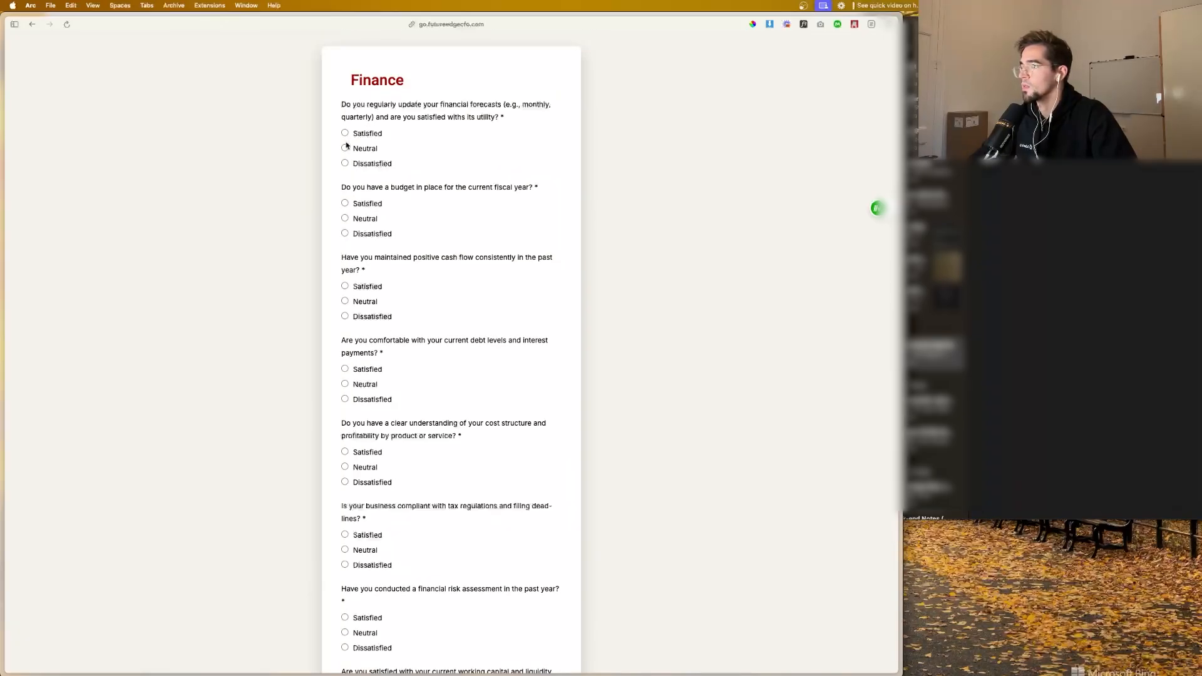
scroll(343, 294, down, 3)
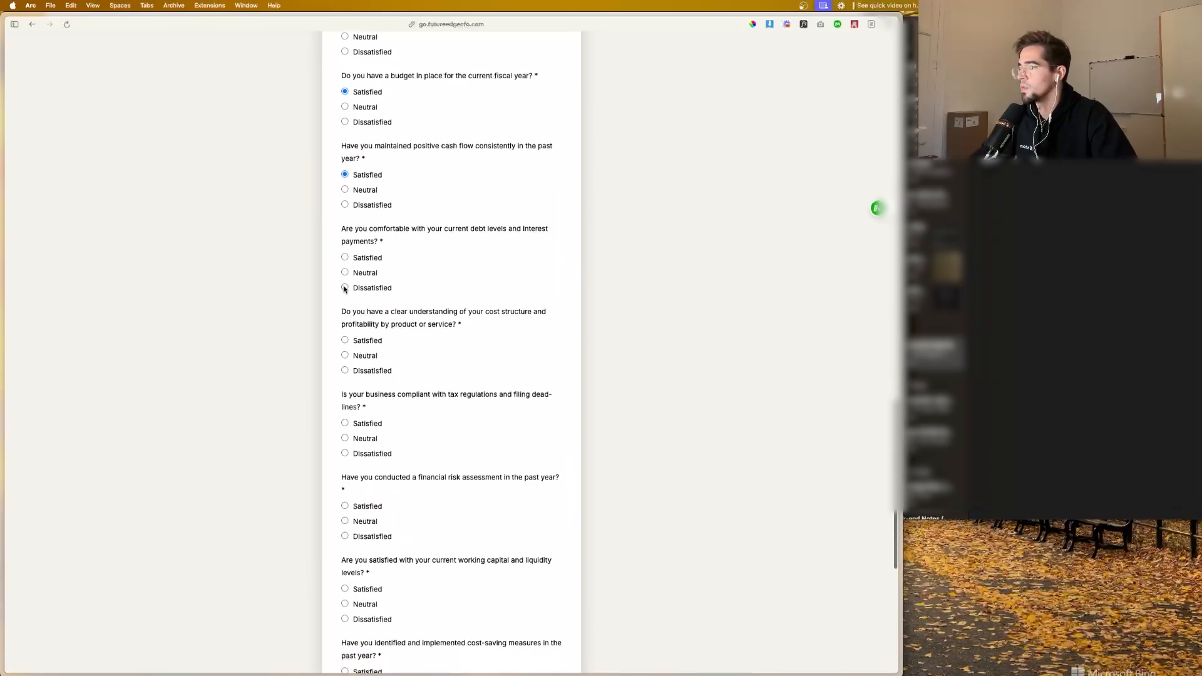
click(345, 273)
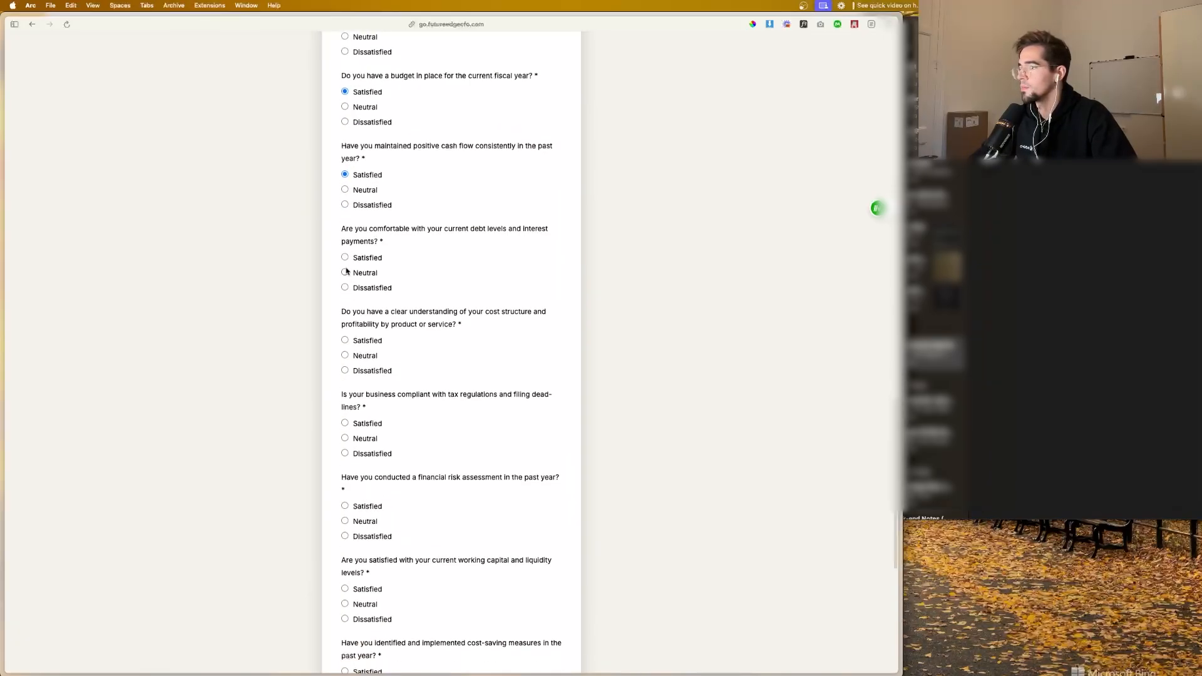
click(346, 425)
scroll(351, 395, down, 3)
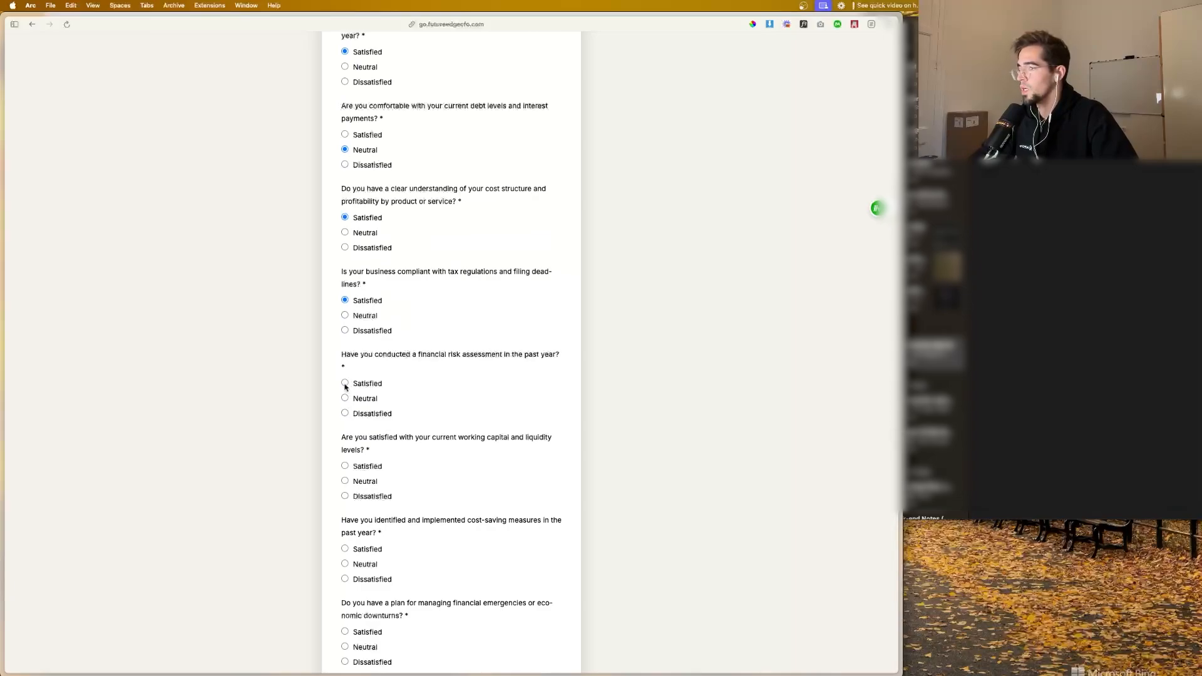
click(345, 384)
scroll(345, 385, down, 2)
click(344, 391)
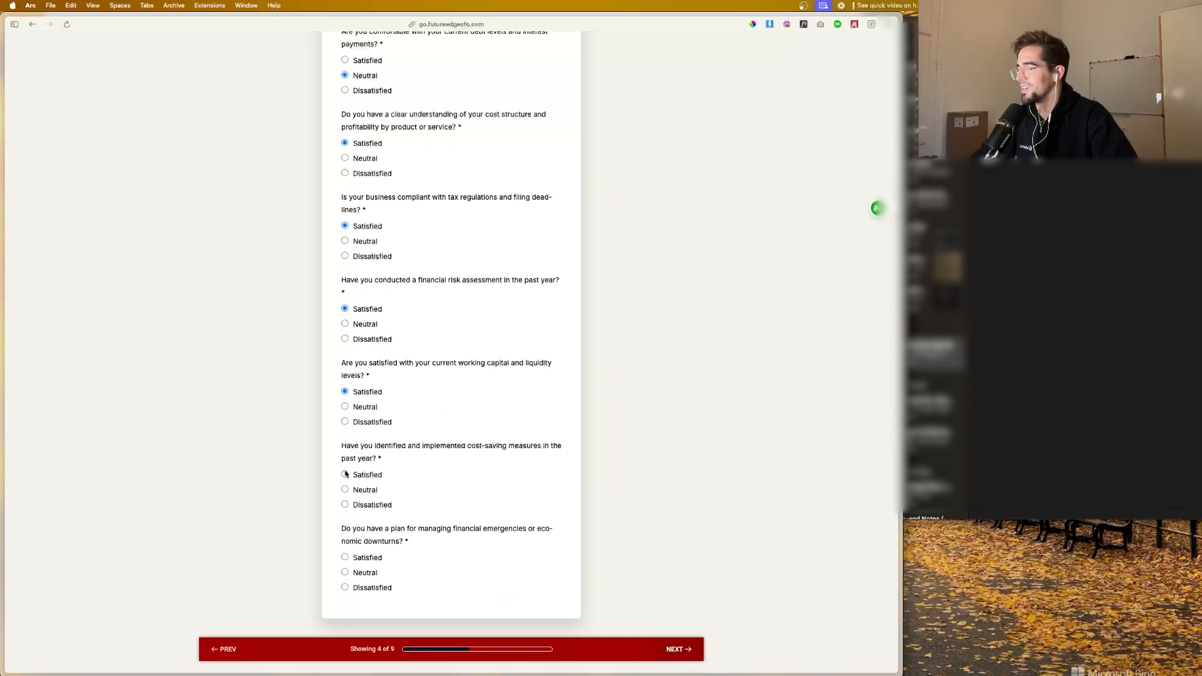
click(346, 556)
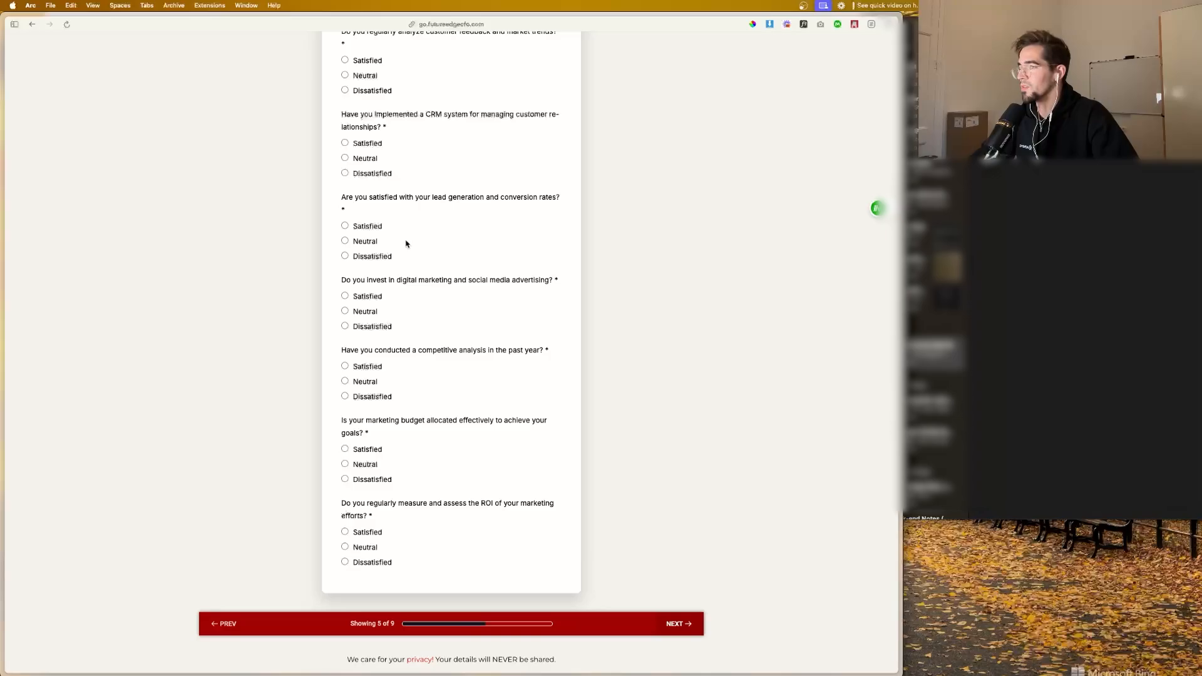
Step: Answer every Sales and Marketing question in the survey with Satisfied and advance to the People Management page
scroll(348, 202, up, 12)
scroll(342, 315, down, 4)
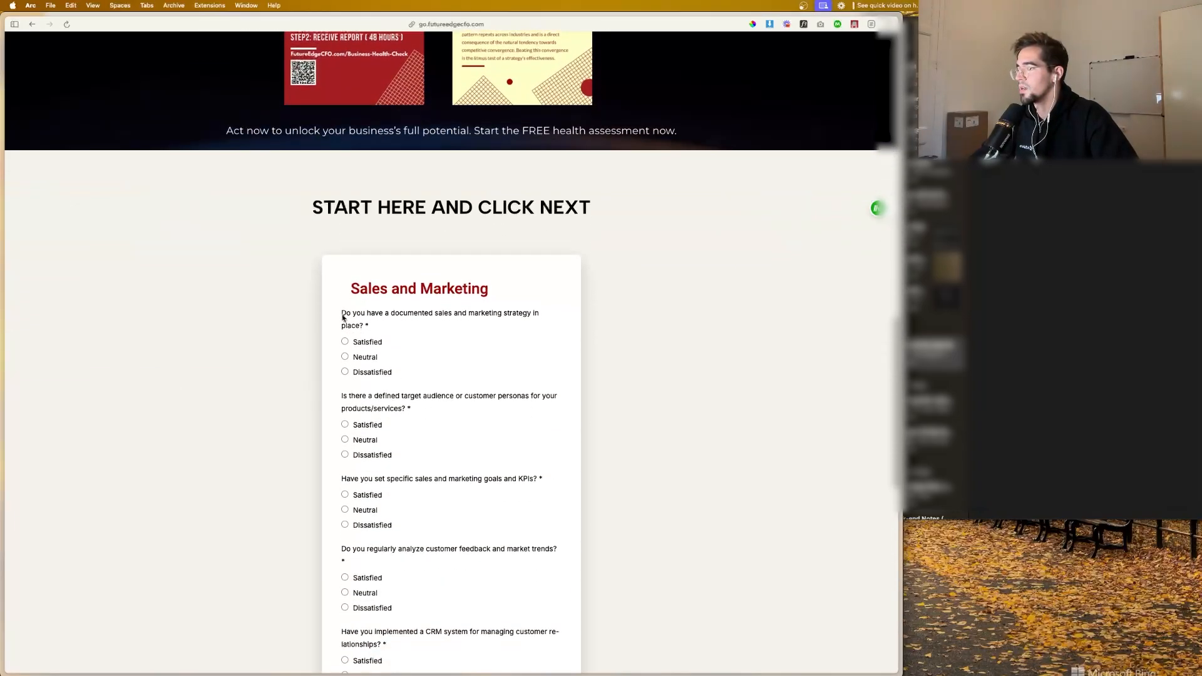
scroll(348, 338, down, 3)
click(345, 237)
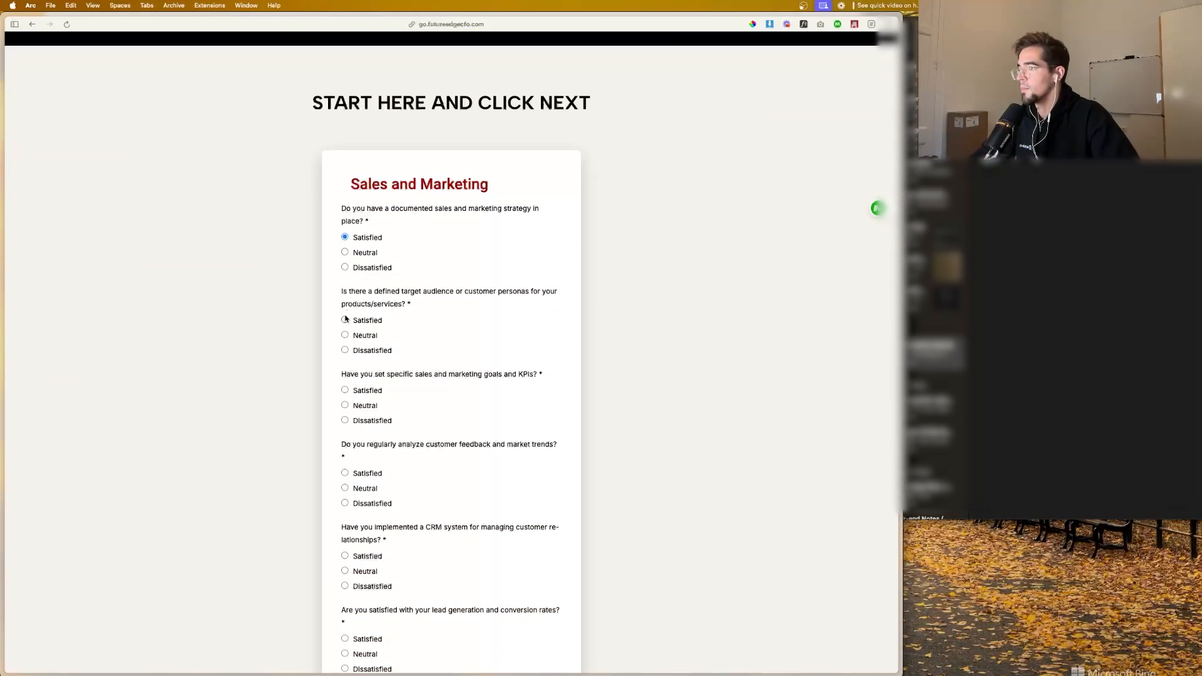
click(345, 320)
scroll(346, 321, down, 3)
click(345, 292)
scroll(346, 300, down, 3)
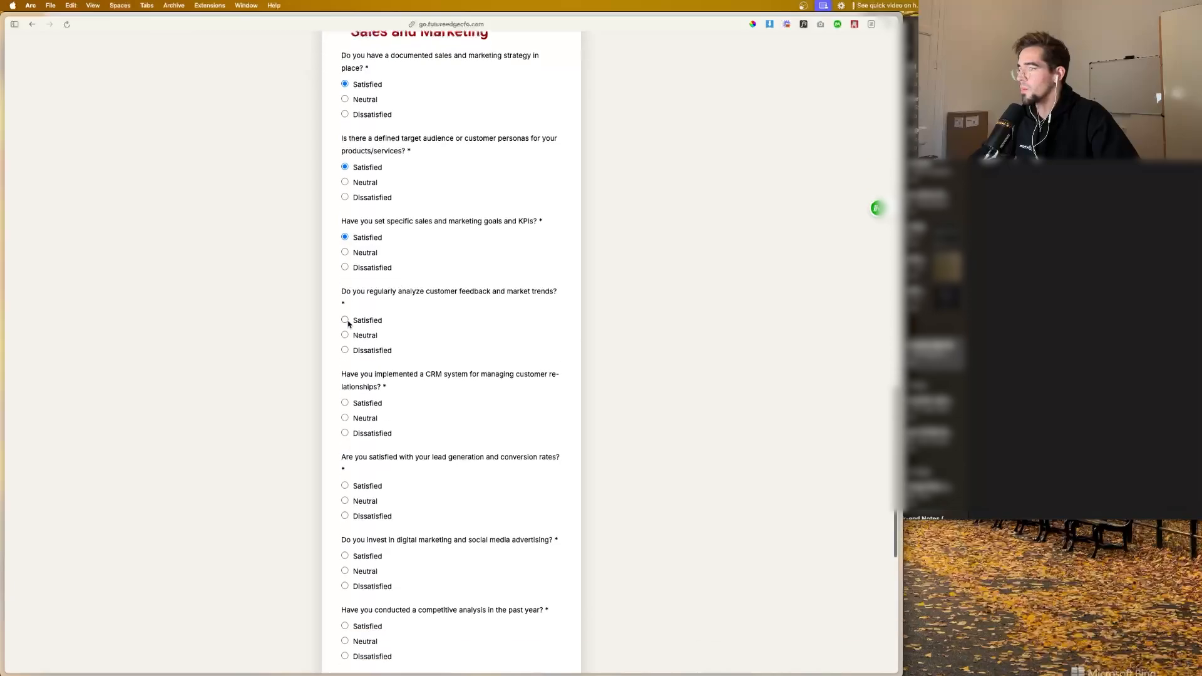
click(345, 267)
scroll(346, 271, down, 3)
click(345, 261)
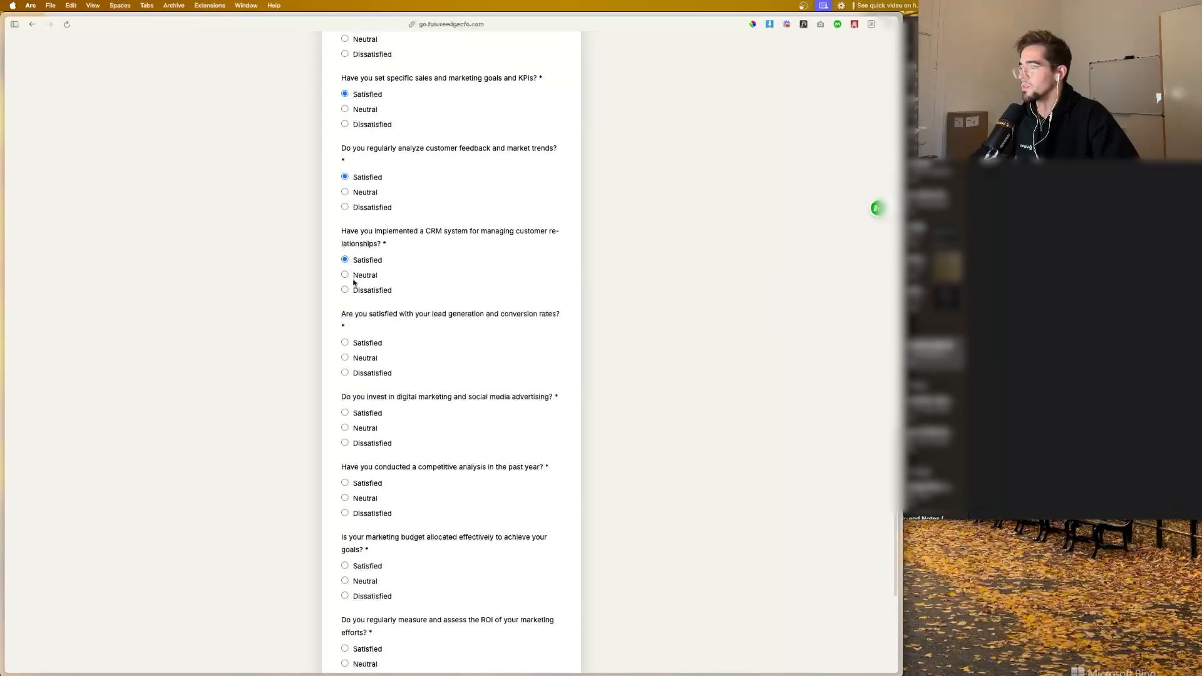
scroll(348, 280, down, 2)
click(345, 261)
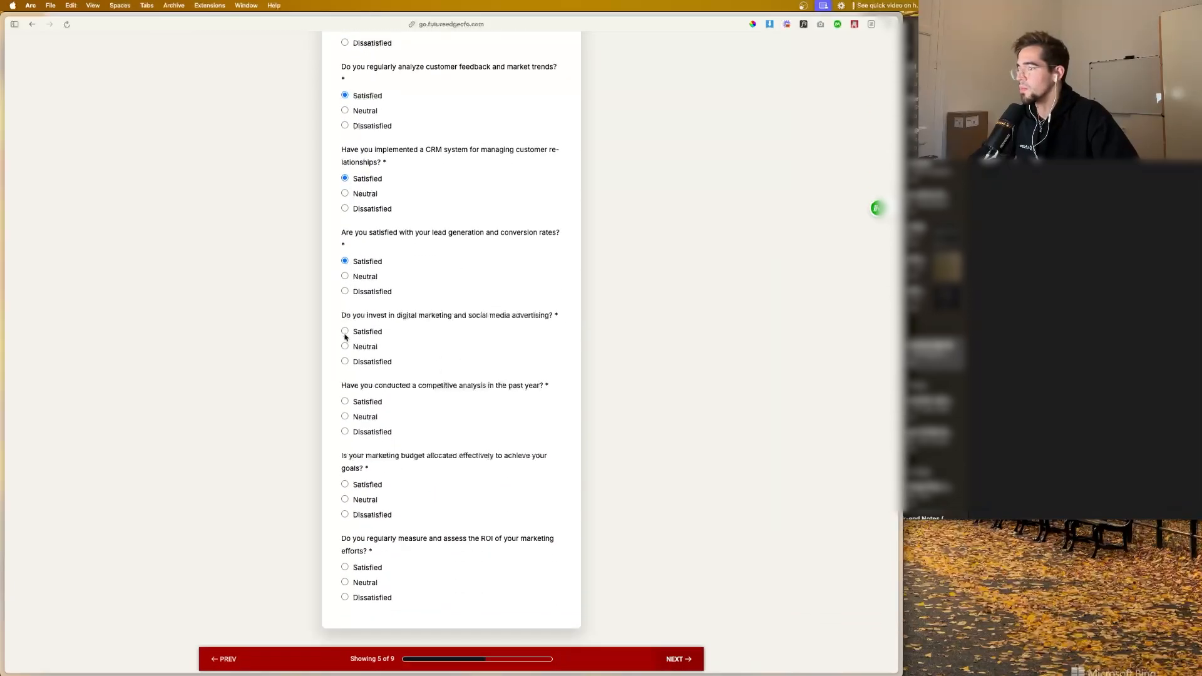
click(345, 331)
scroll(345, 326, down, 2)
click(345, 317)
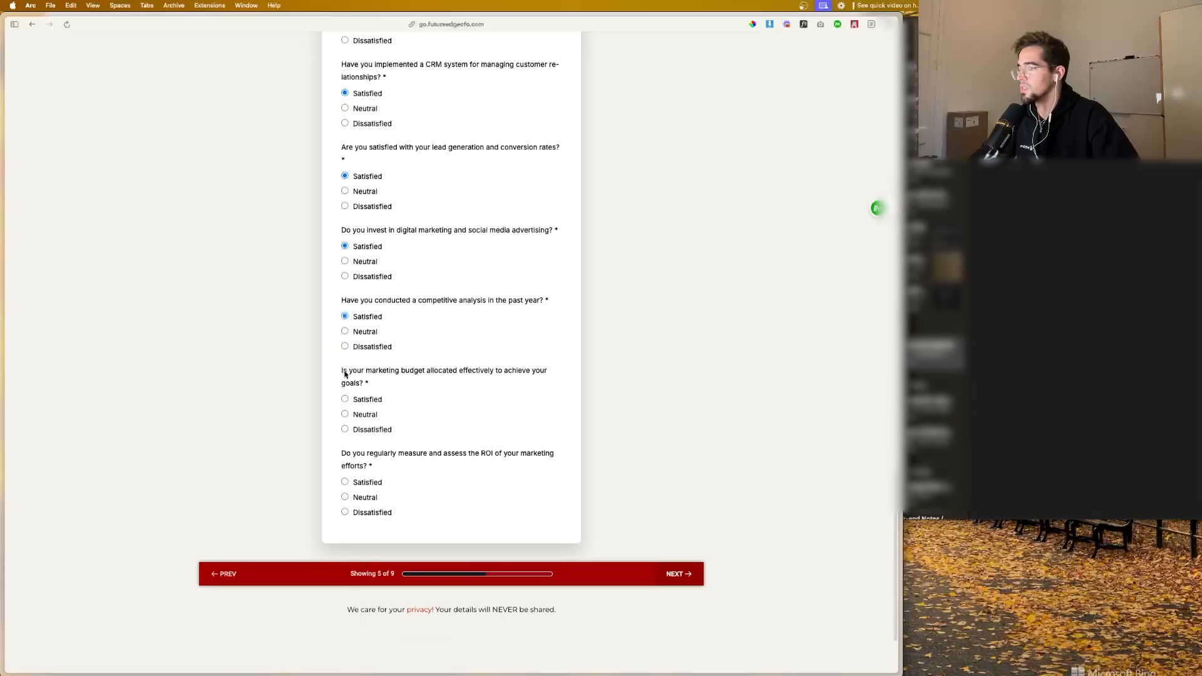
click(354, 486)
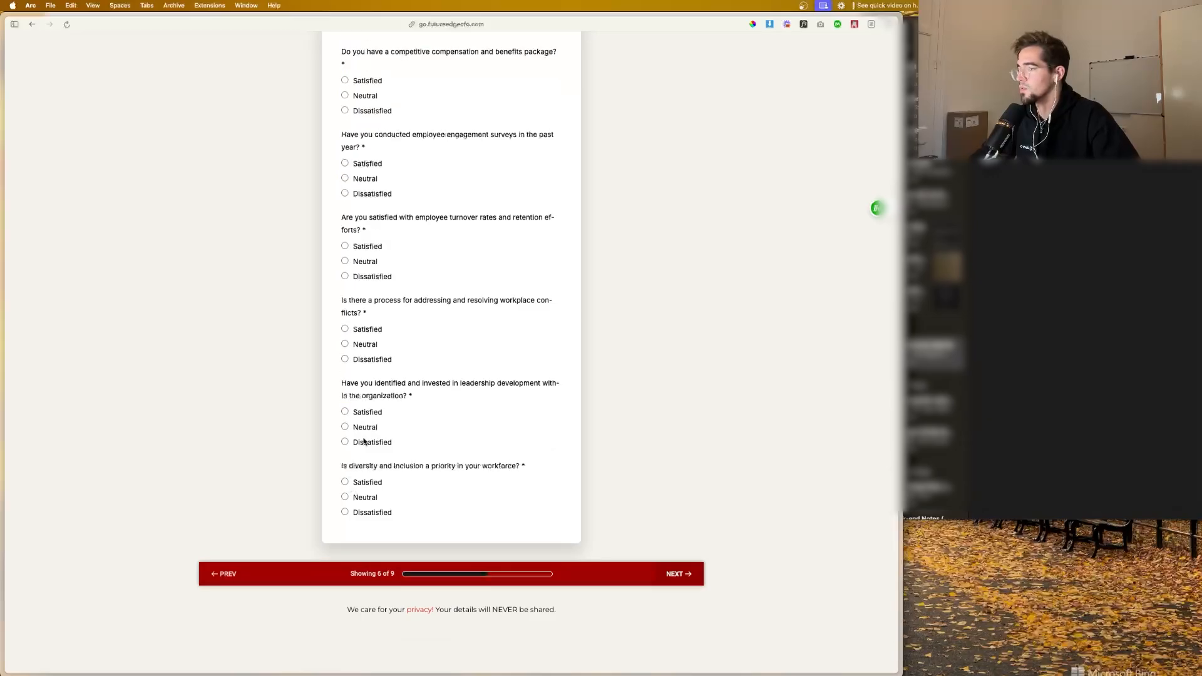
Step: Answer every People Management question with Satisfied, filling in all the required ones, and advance to the Operations page
click(345, 482)
click(344, 323)
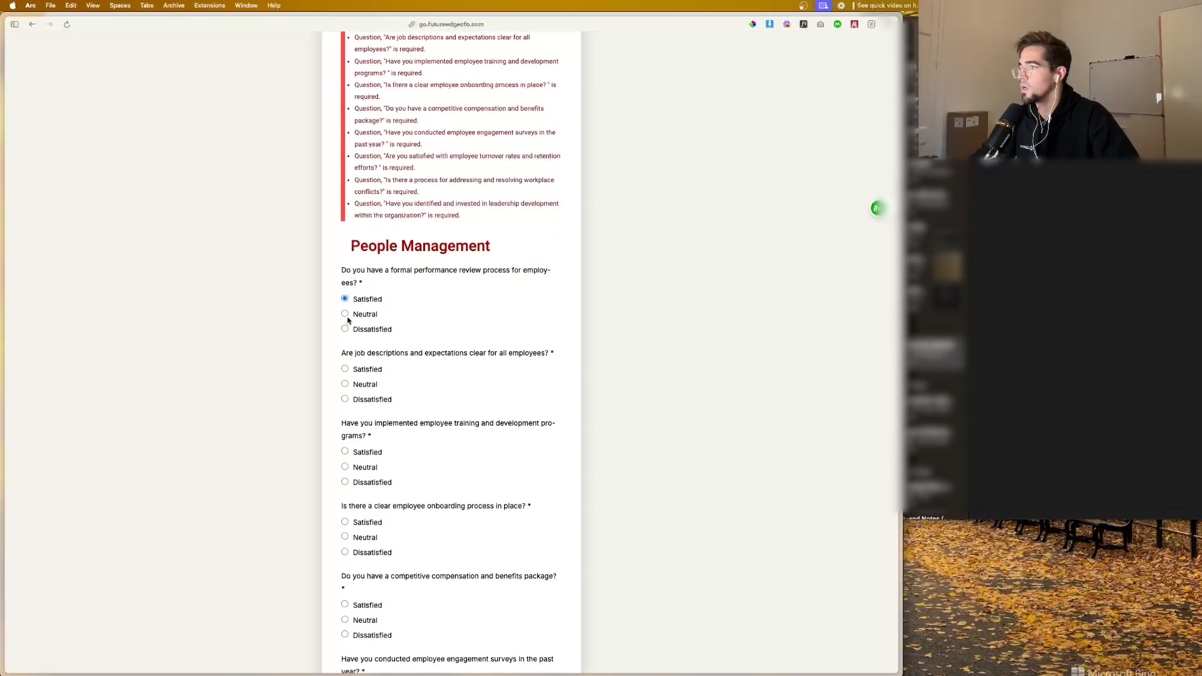
click(344, 369)
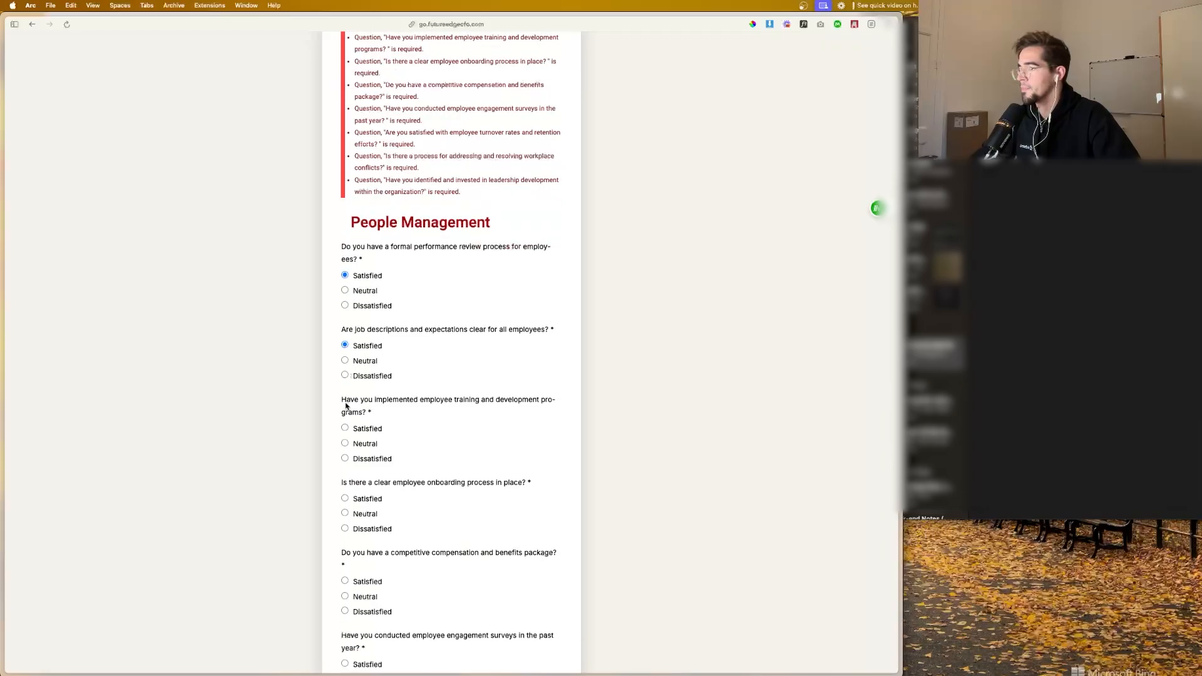
click(344, 428)
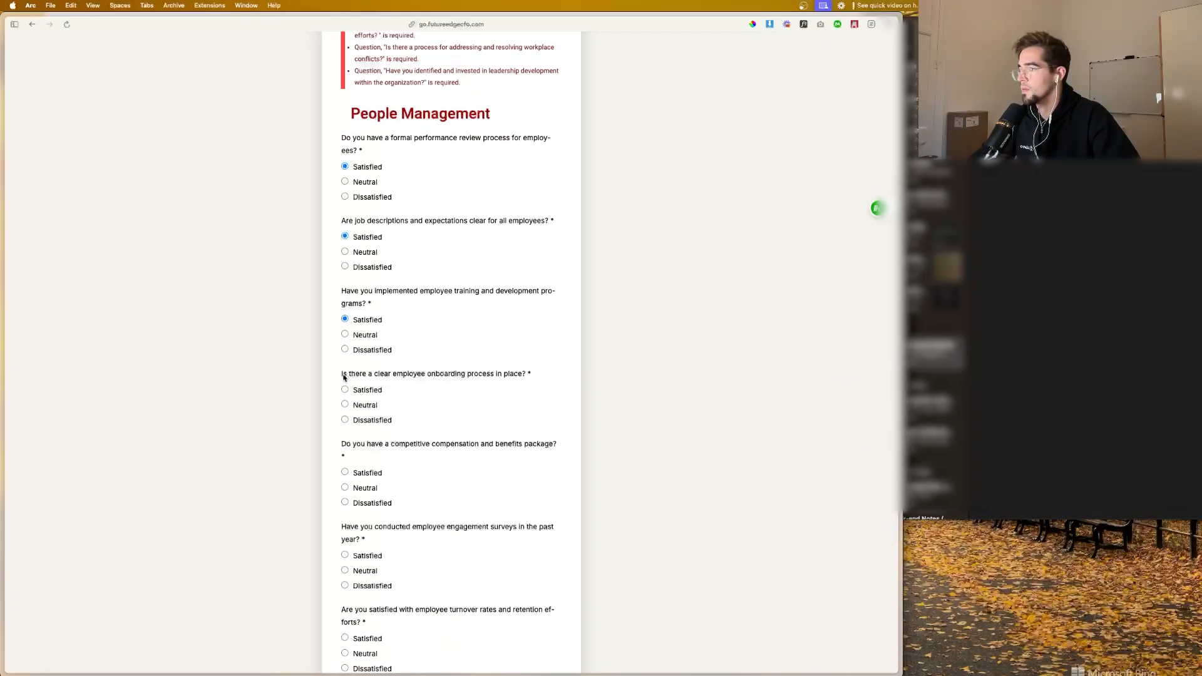
click(345, 388)
click(345, 467)
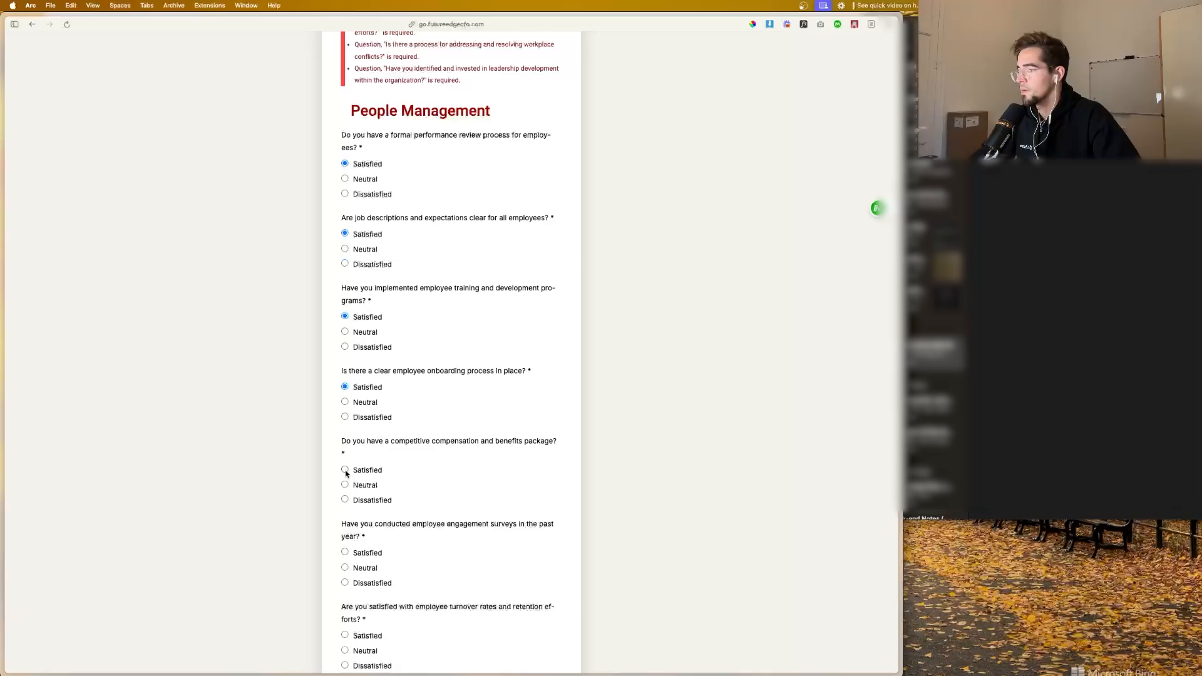
scroll(356, 433, up, 1)
scroll(357, 432, down, 4)
click(345, 384)
scroll(347, 432, up, 3)
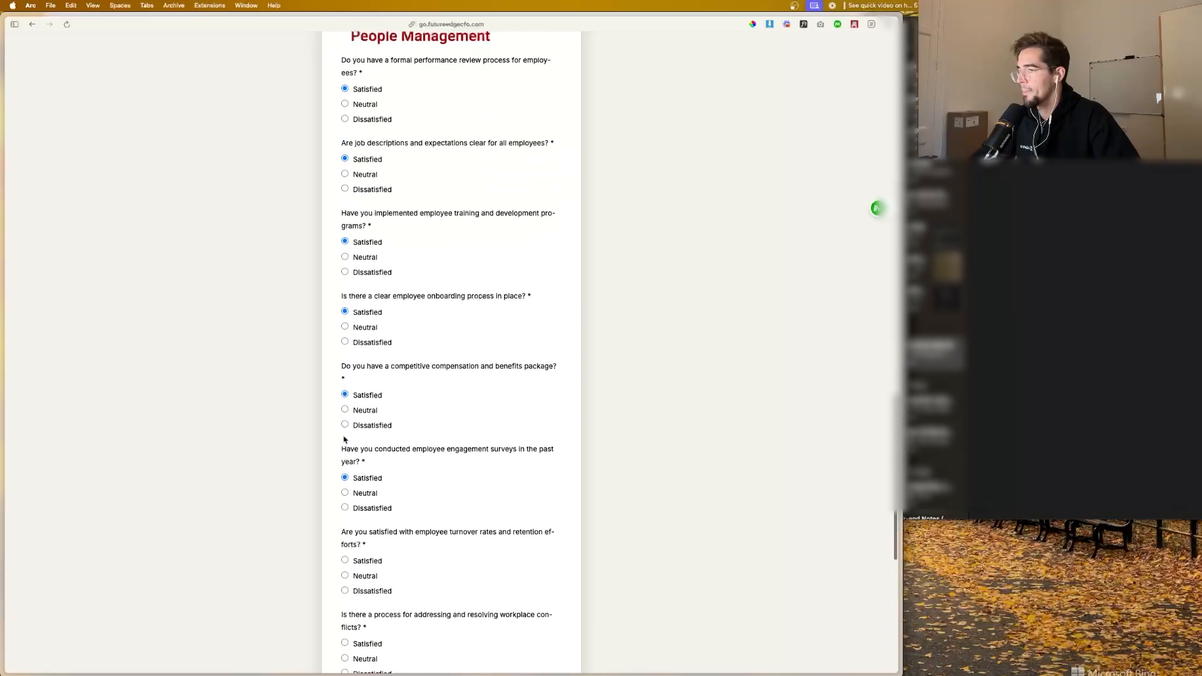
scroll(351, 482, down, 2)
click(347, 468)
scroll(346, 474, up, 1)
scroll(354, 455, down, 3)
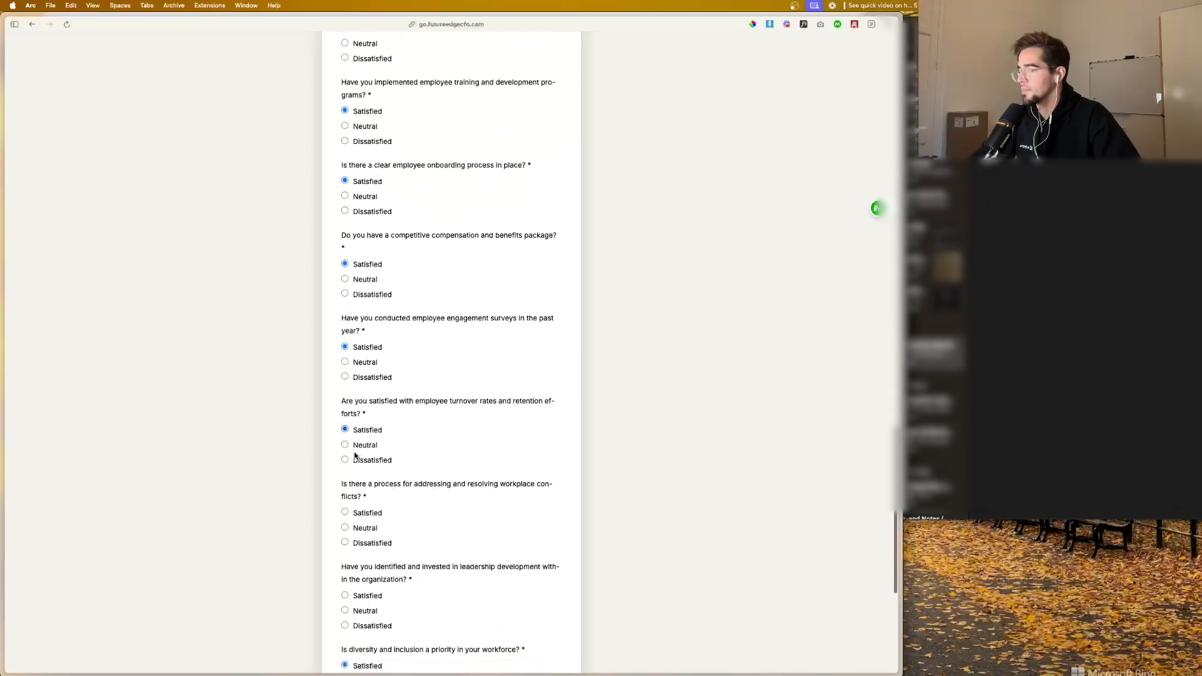
click(345, 490)
scroll(344, 501, up, 5)
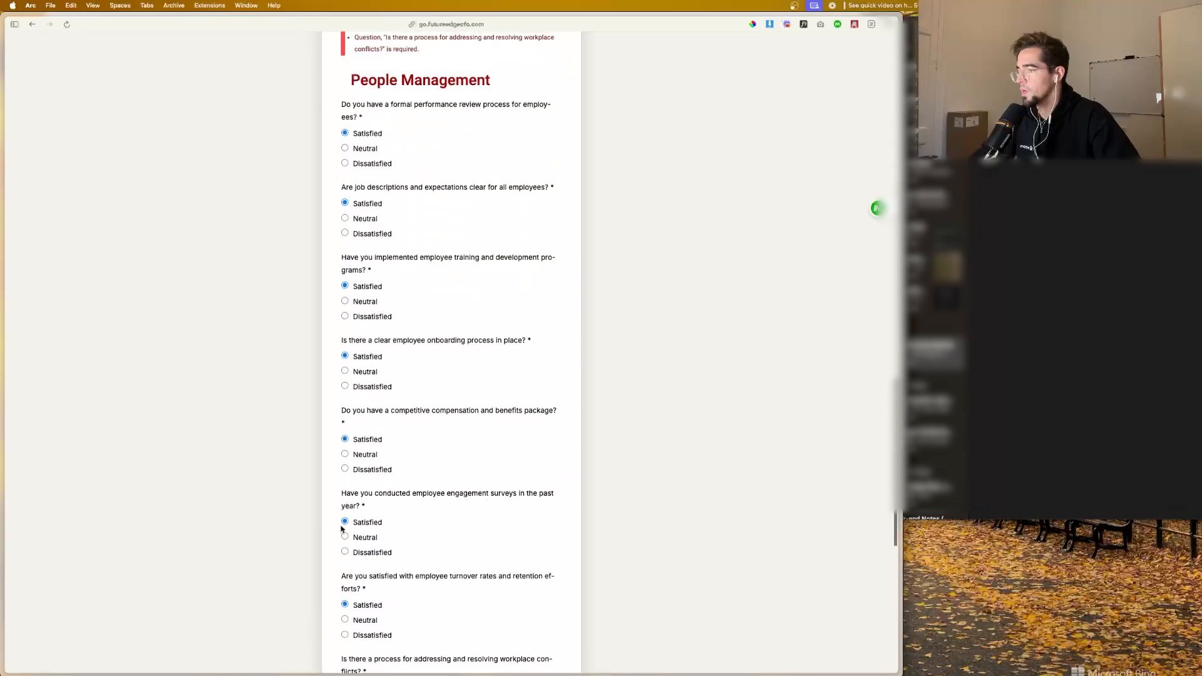
scroll(343, 522, down, 3)
click(346, 510)
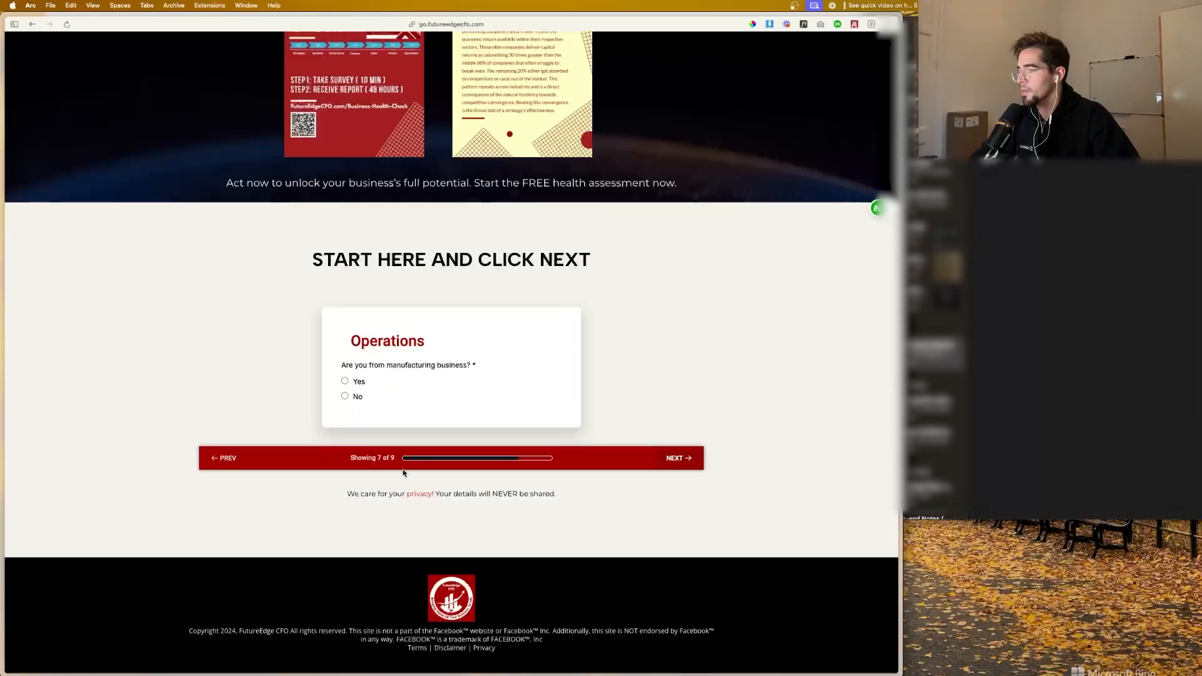
Step: Answer Yes to the manufacturing business question on the Operations page and advance to the supply chain questions
click(345, 381)
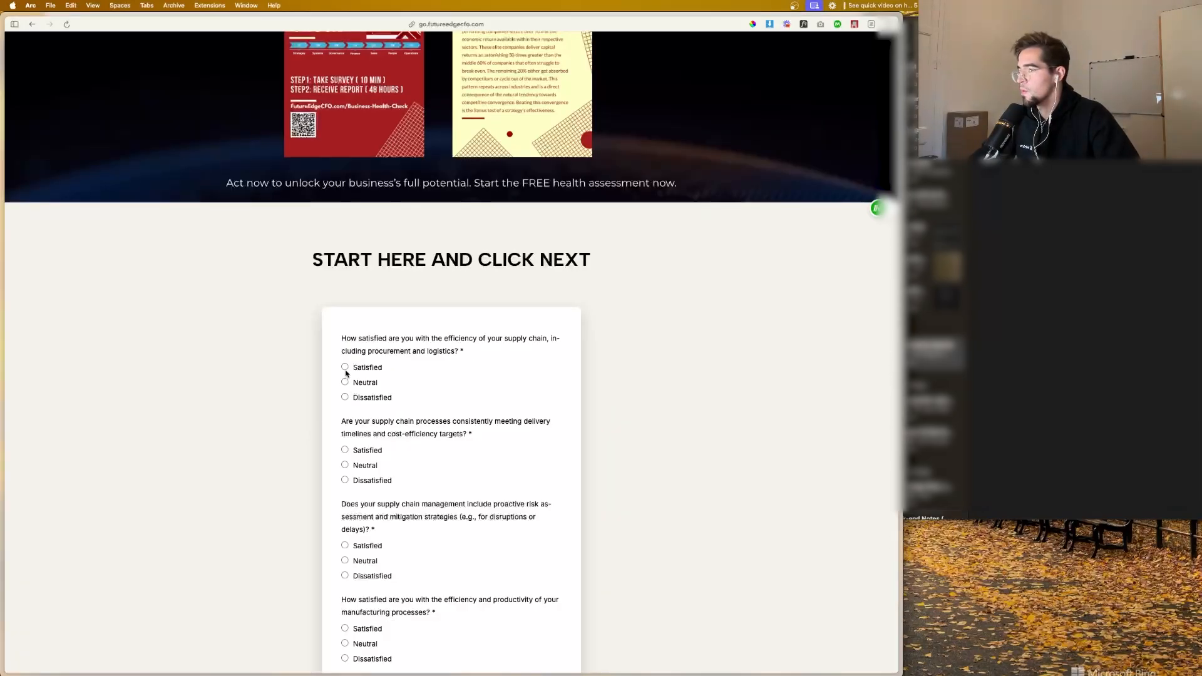
Step: Answer the supply chain and manufacturing process questions on the Operations page with Satisfied
click(345, 450)
scroll(345, 451, down, 2)
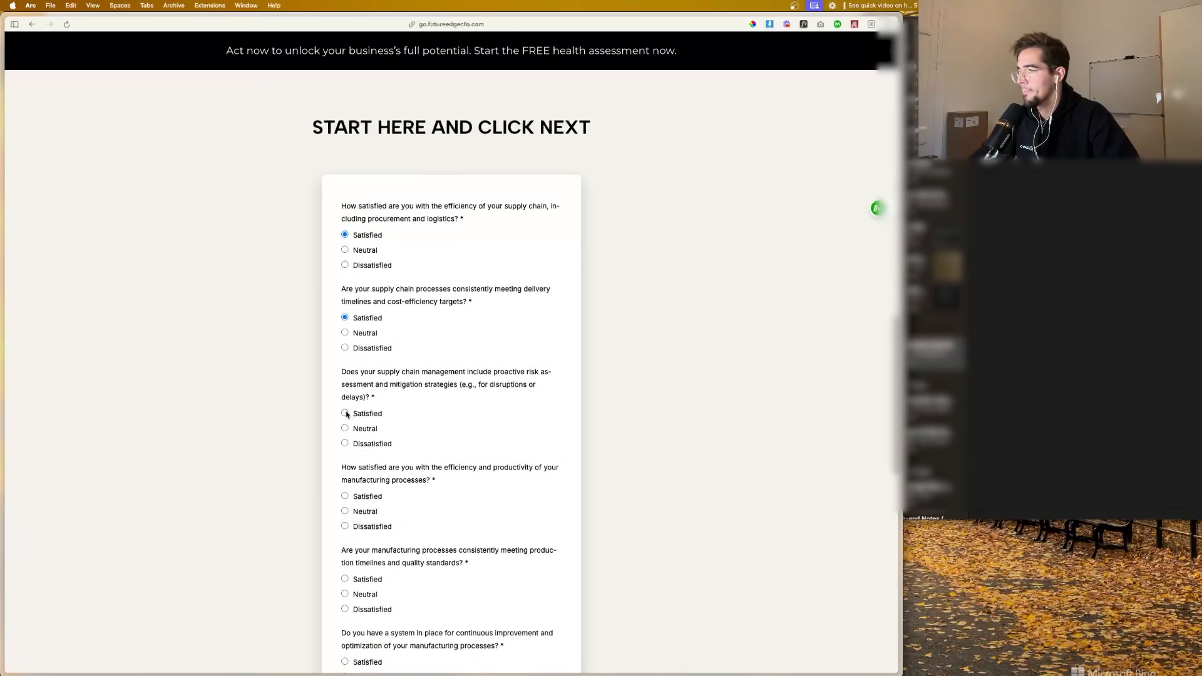
click(346, 413)
scroll(344, 419, down, 2)
click(345, 388)
scroll(343, 413, down, 2)
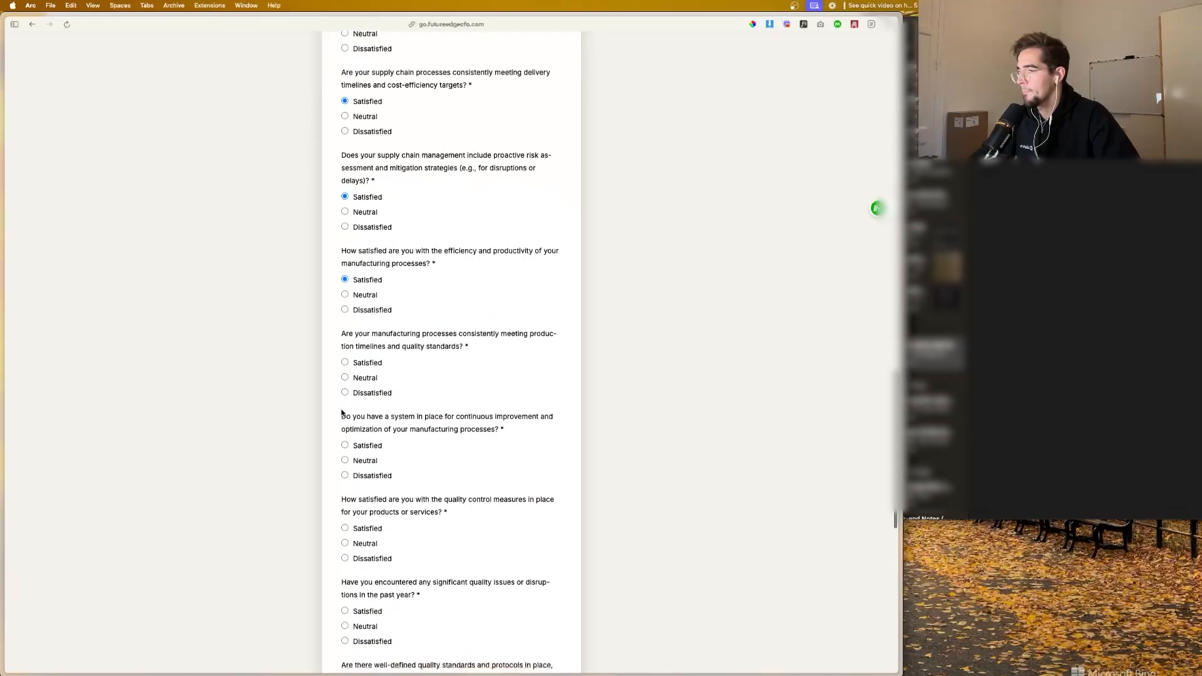
scroll(348, 391, down, 1)
click(345, 379)
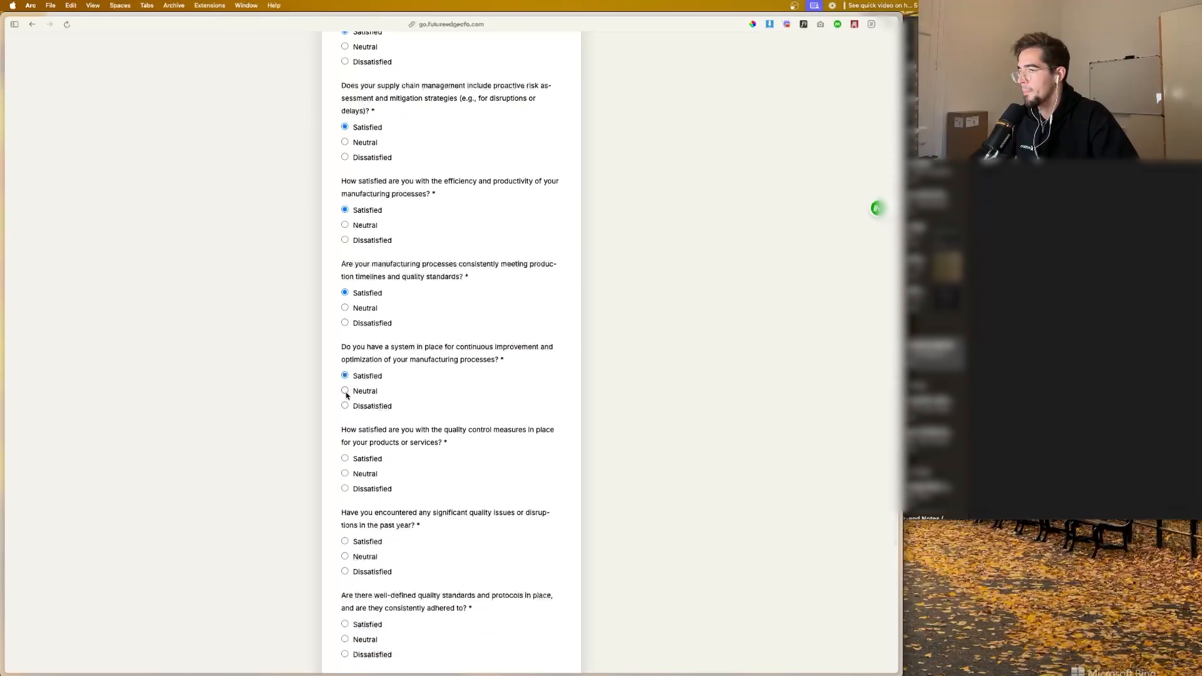
Step: Answer the quality control and distribution questions with Satisfied and advance to the final contact details page
scroll(345, 379, down, 2)
click(345, 353)
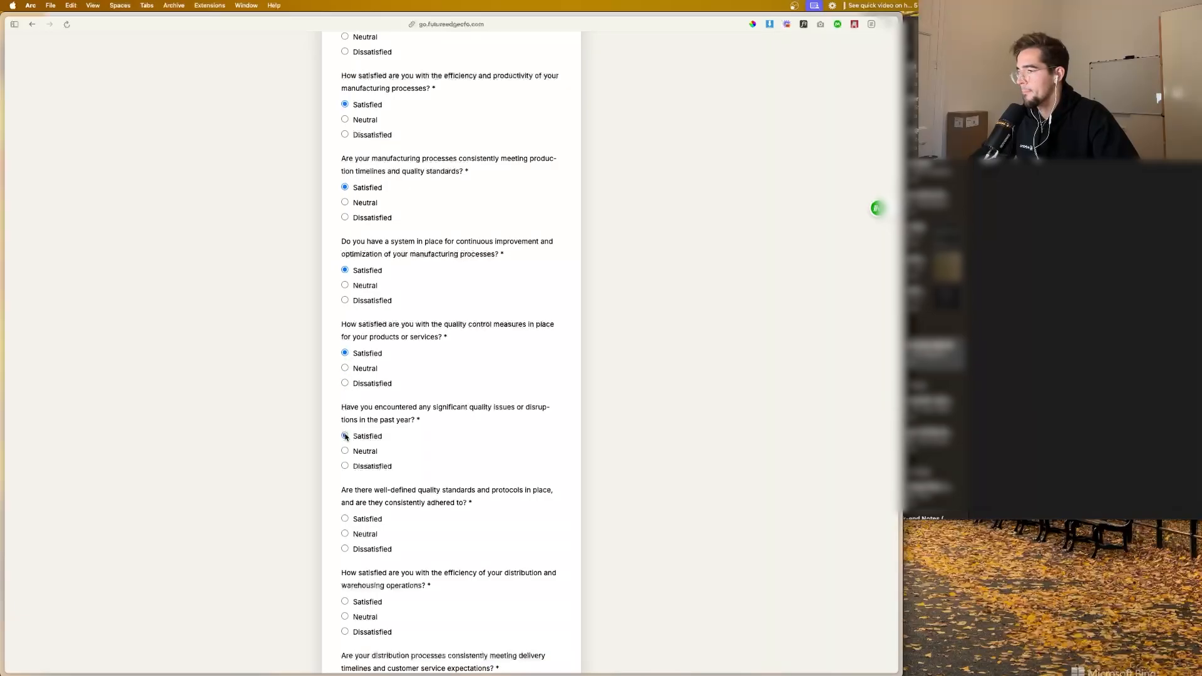
click(345, 437)
scroll(344, 432, down, 2)
click(345, 403)
scroll(347, 400, down, 1)
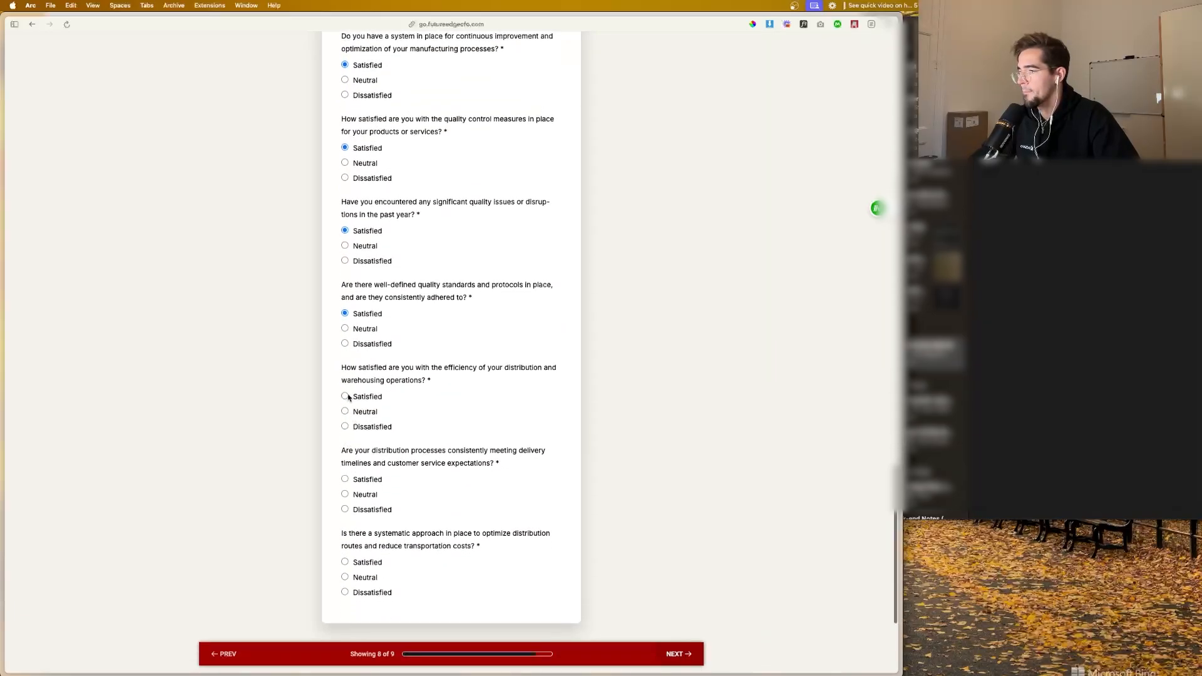
click(345, 396)
click(345, 480)
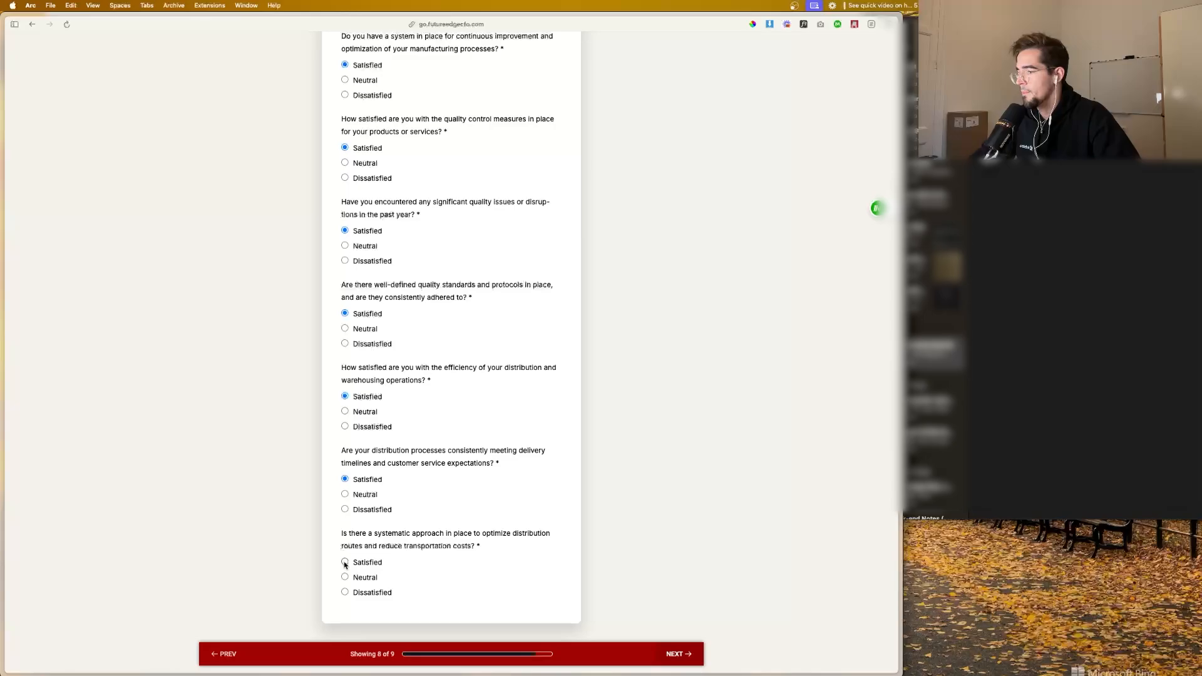
click(345, 562)
scroll(380, 390, up, 2)
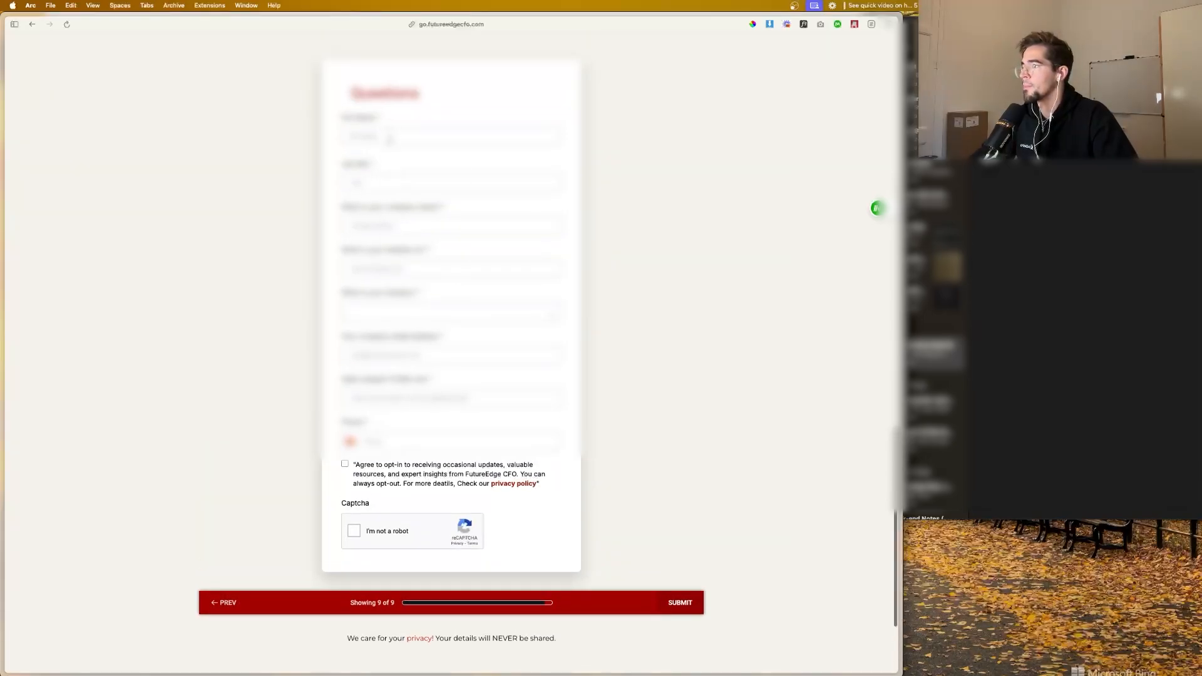
Step: Fill in the first name, last name, company name and website fields, and choose the company's industry
click(391, 137)
click(409, 155)
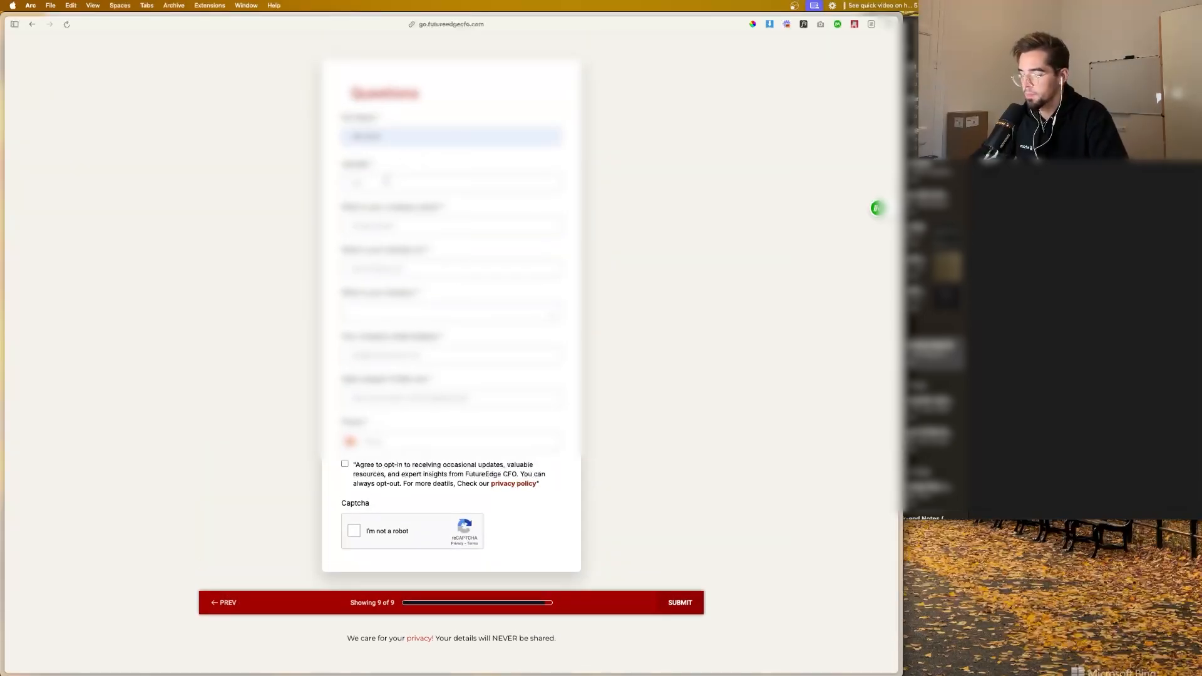
key(Tab)
text(as)
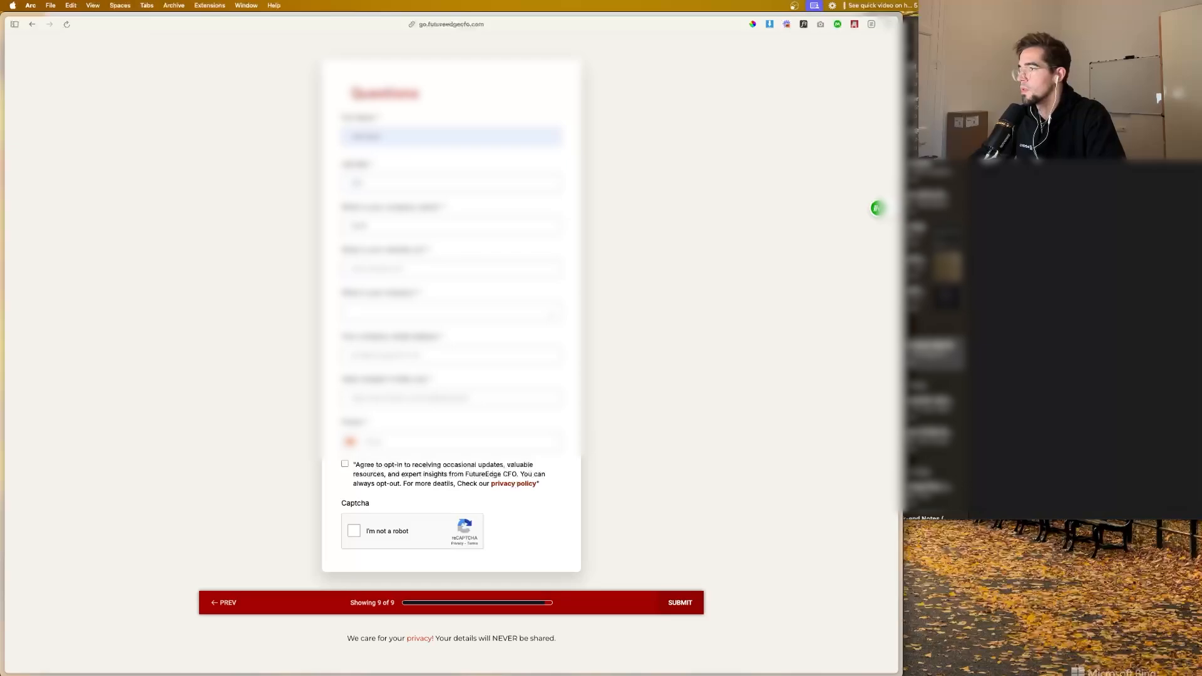
key(Tab)
text(as)
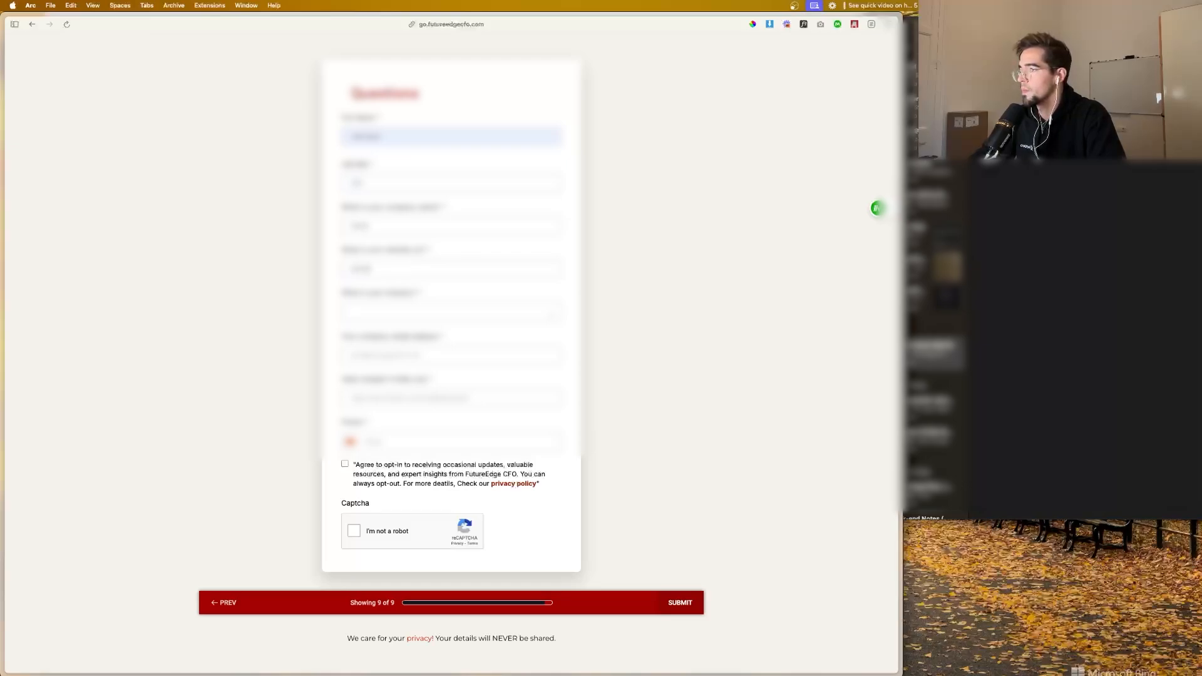
text(m)
key(Tab)
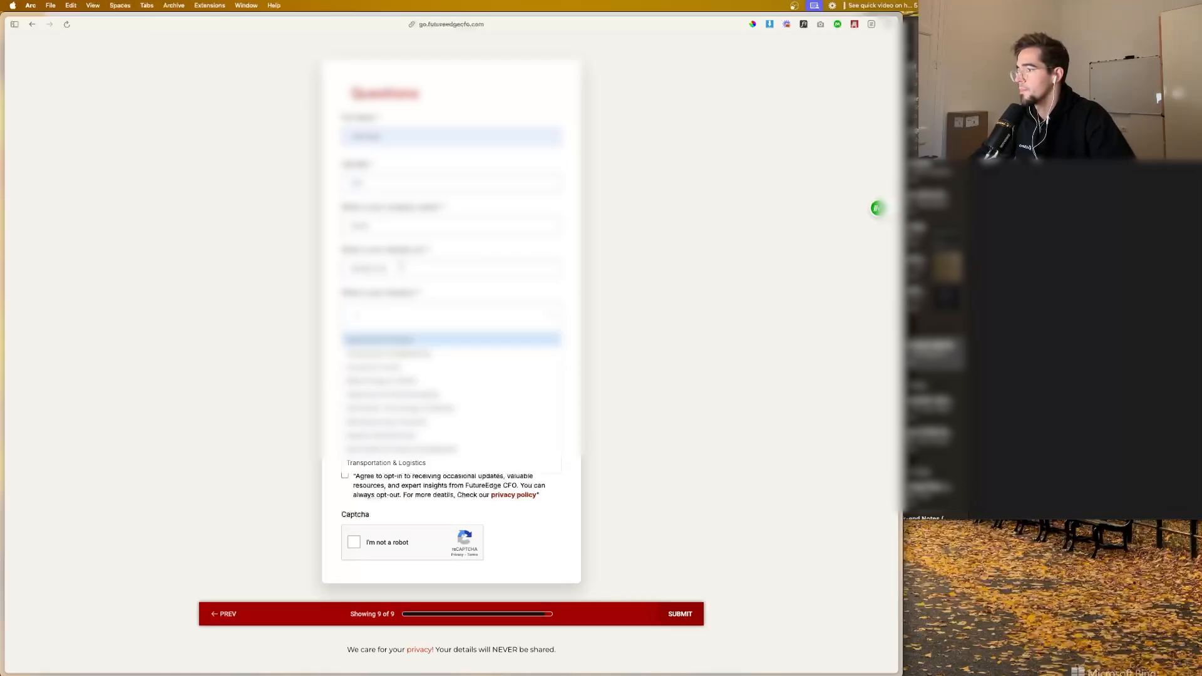
click(394, 445)
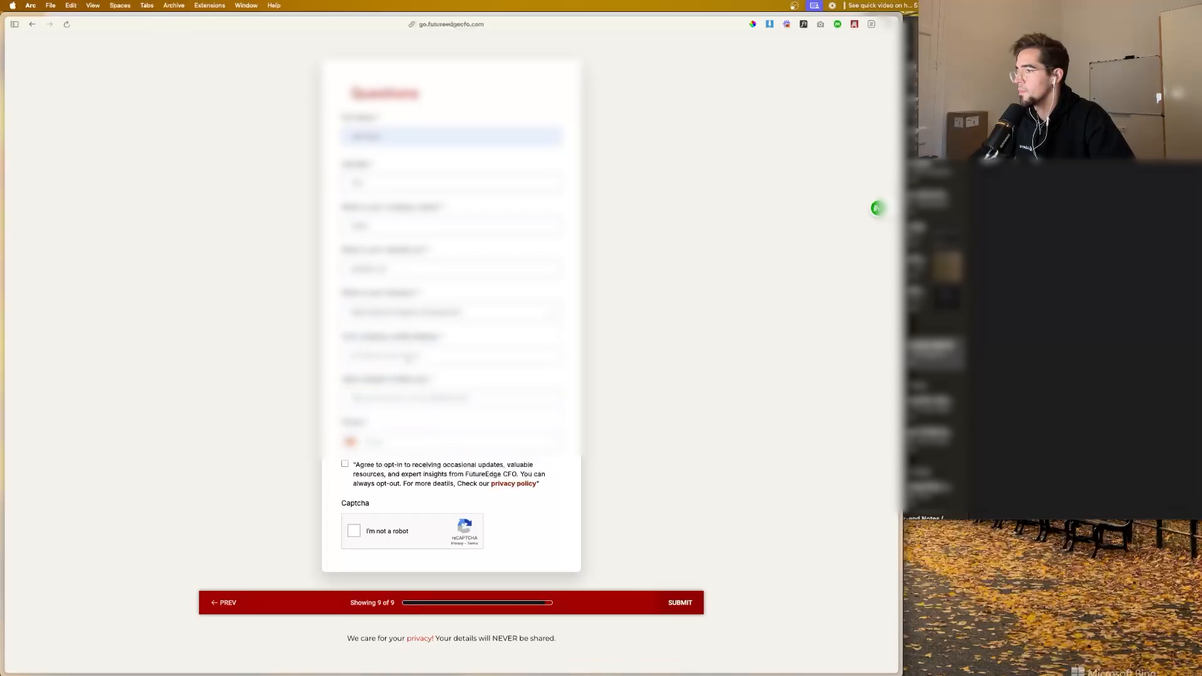
Step: Enter the company e-mail address and fill in the required field above the phone number
click(408, 358)
text(asd)
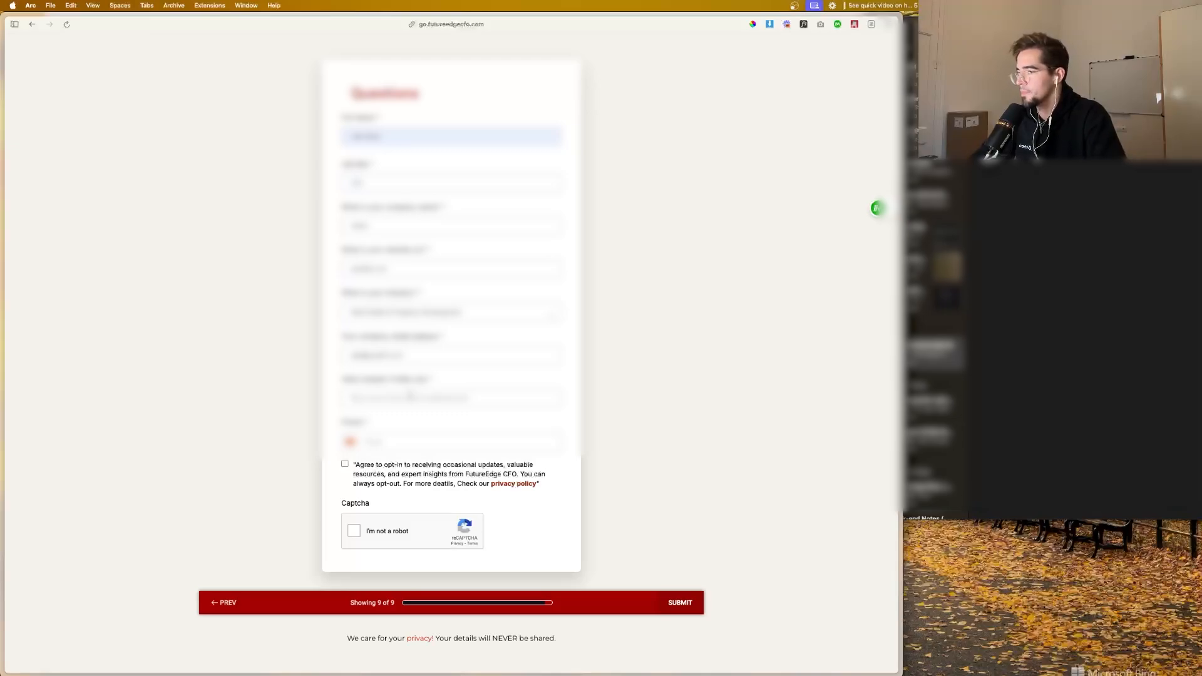
click(410, 396)
text(1)
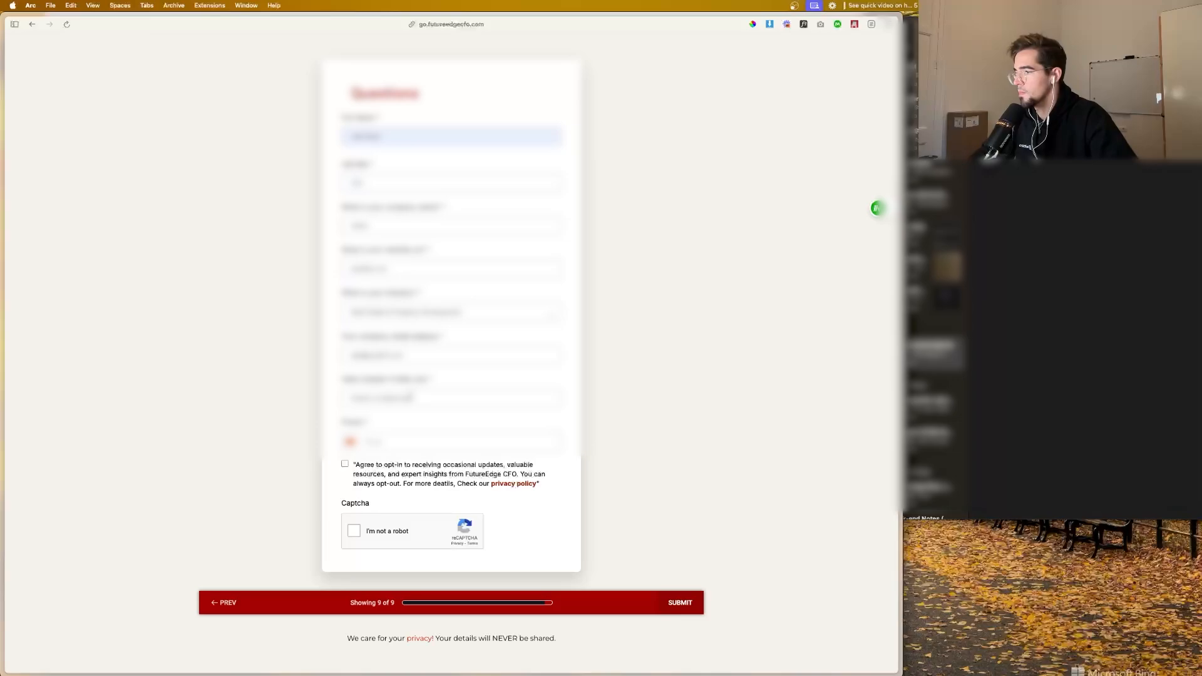
Step: Choose the phone country and enter the phone number, agree to the opt-in, complete the captcha, and submit the survey
click(351, 442)
scroll(364, 481, down, 10)
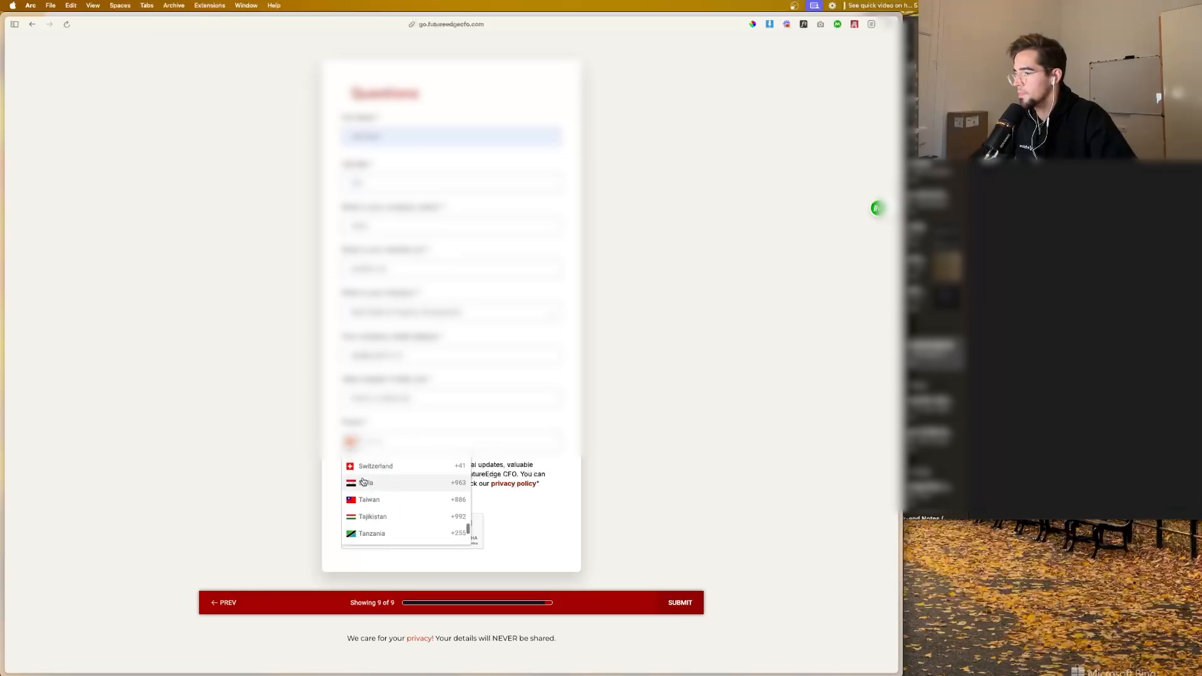
scroll(468, 529, down, 5)
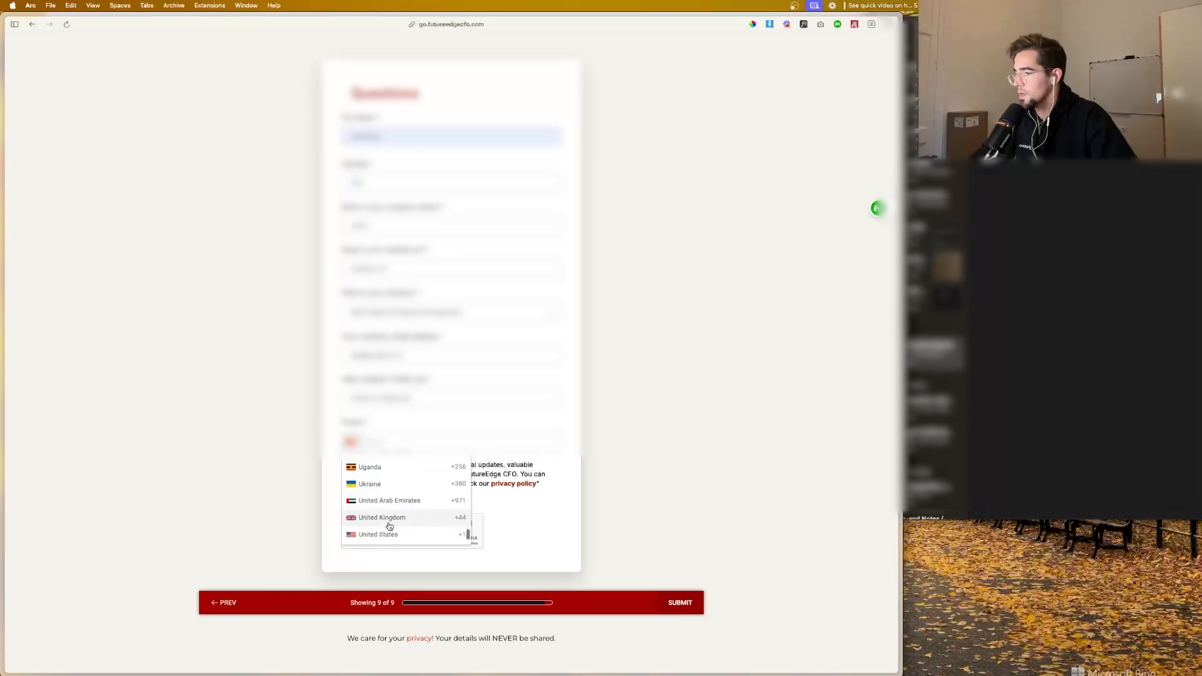
click(392, 494)
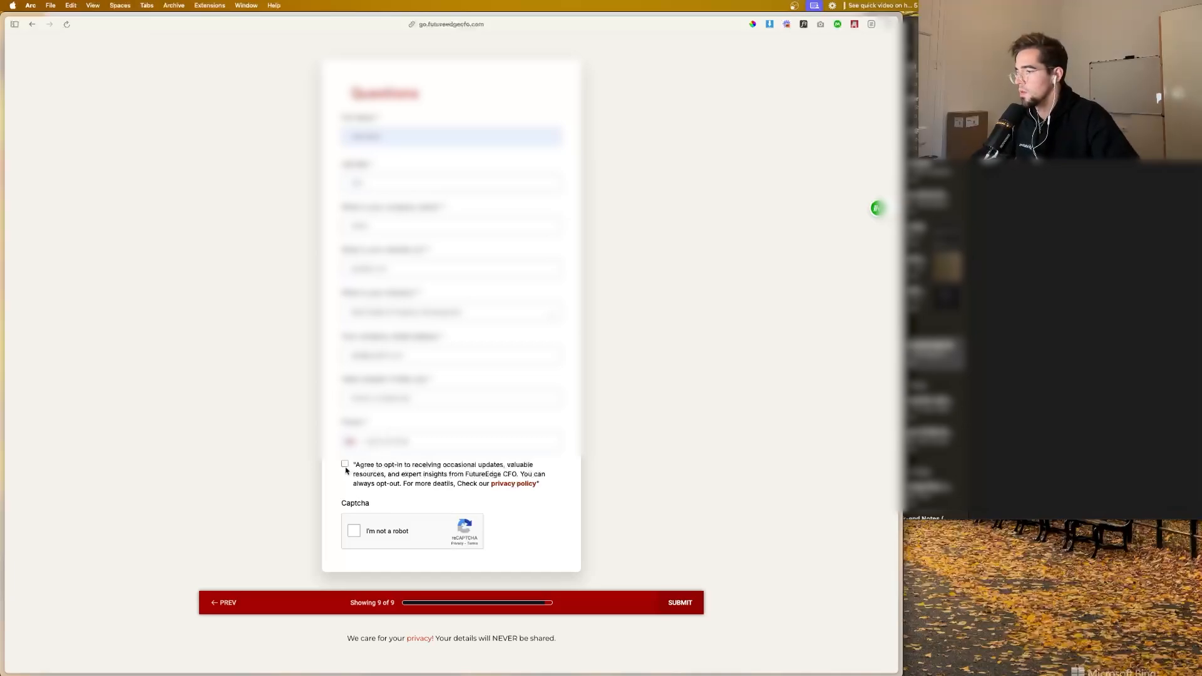
click(354, 531)
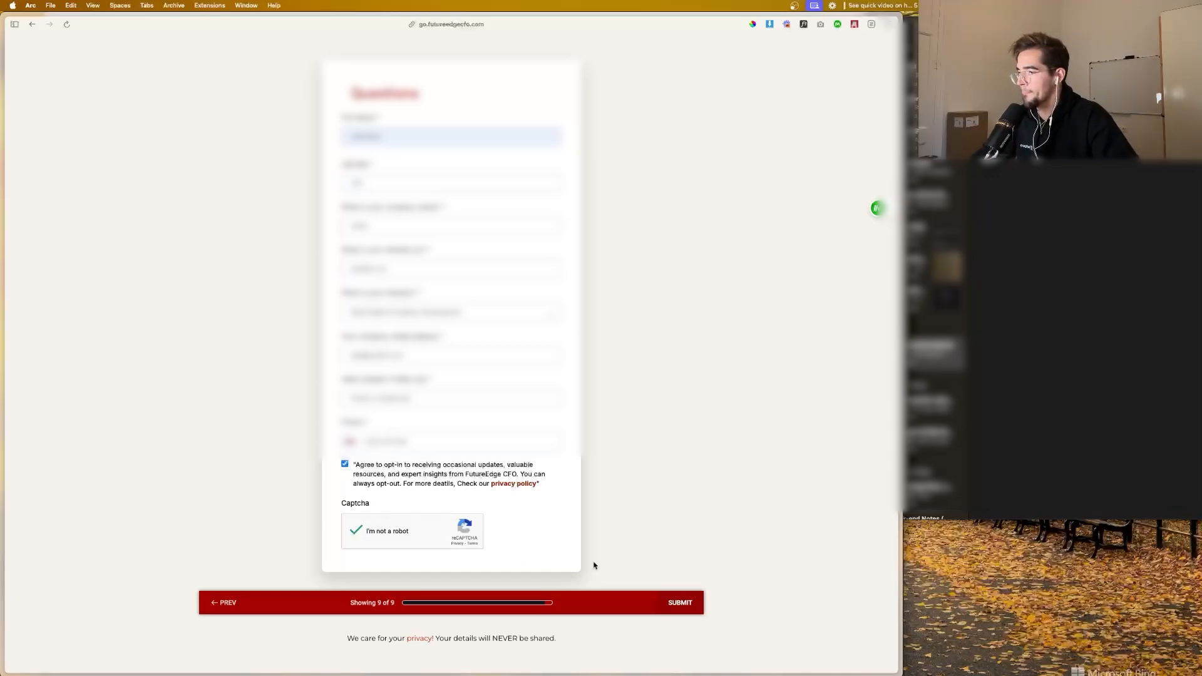
click(676, 604)
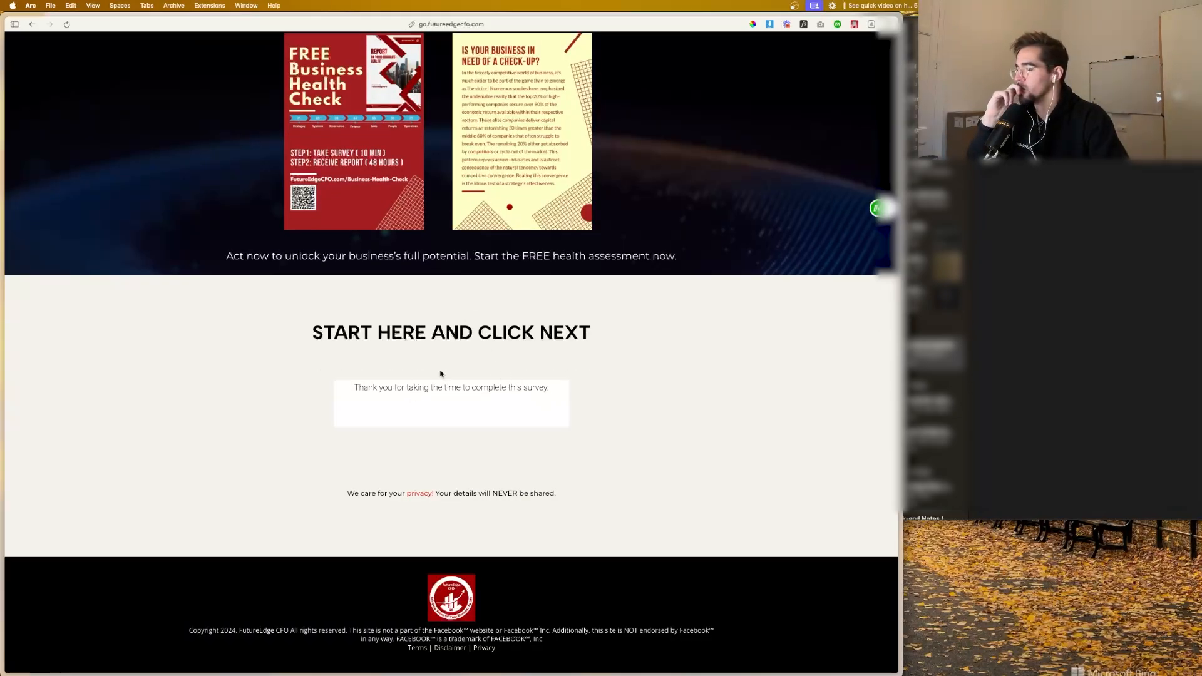
Step: Switch to Events Manager and examine the parameters and user data keys of the received server Lead event
mouse_move(1, 291)
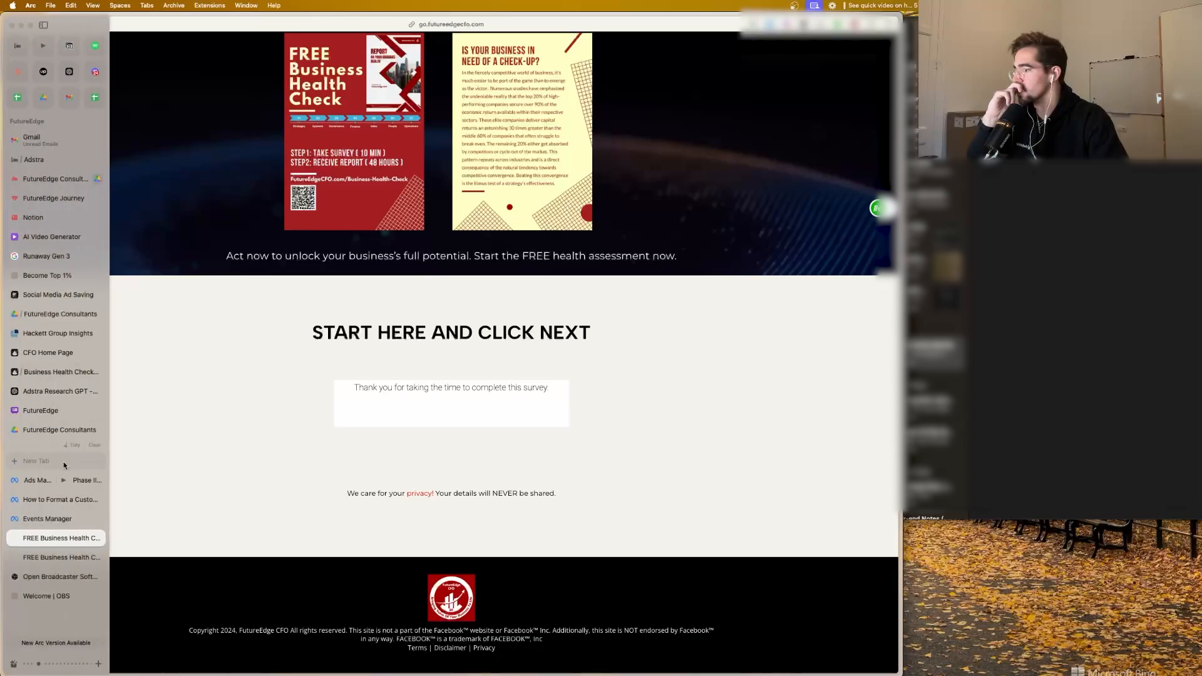
click(59, 518)
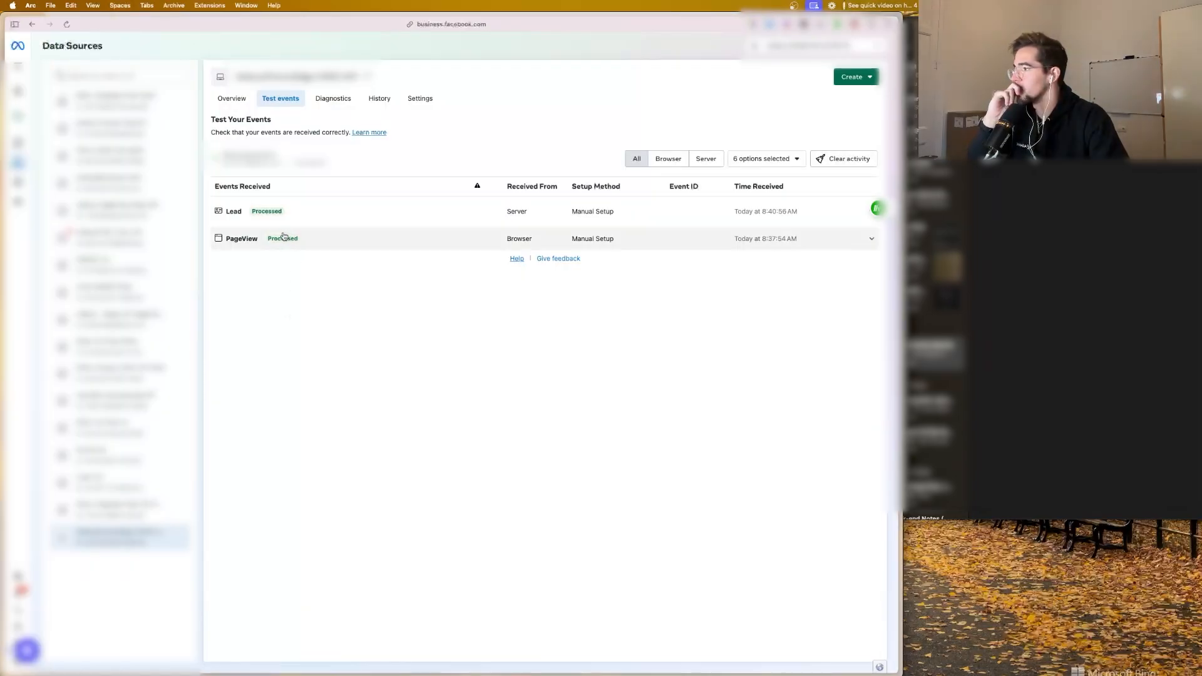
click(354, 217)
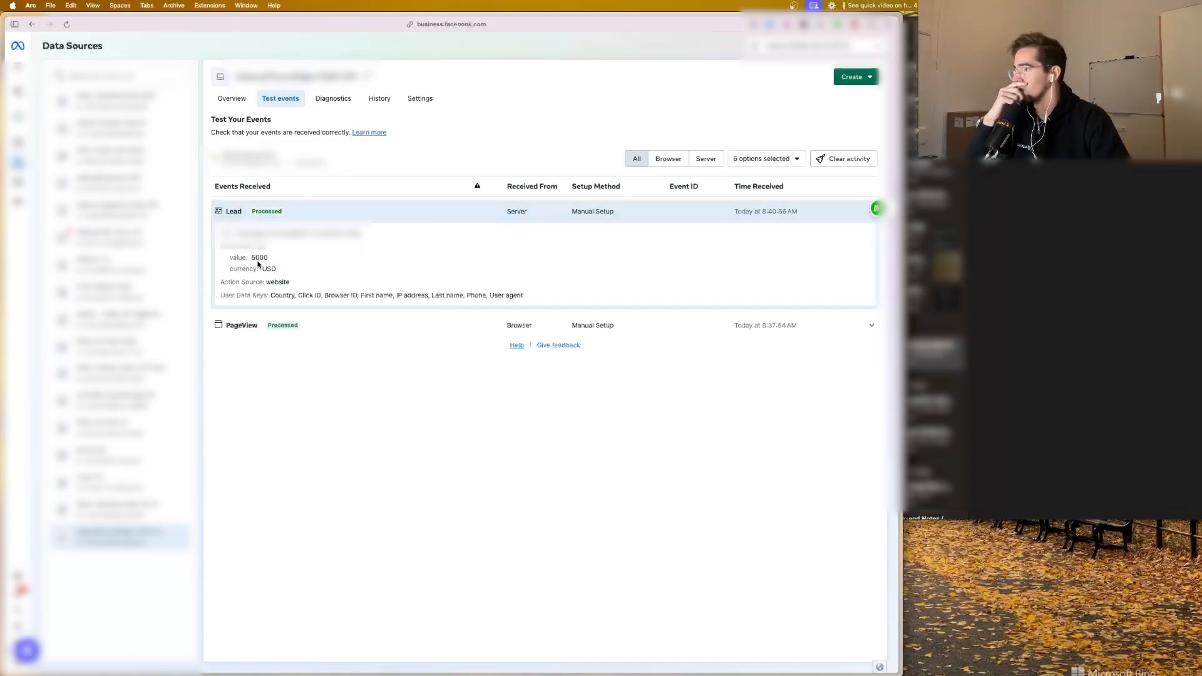
Step: In Adstra's Email Welcome Series workflow, clear the test code from the FB Conversion API action and save the action and workflow
mouse_move(2, 285)
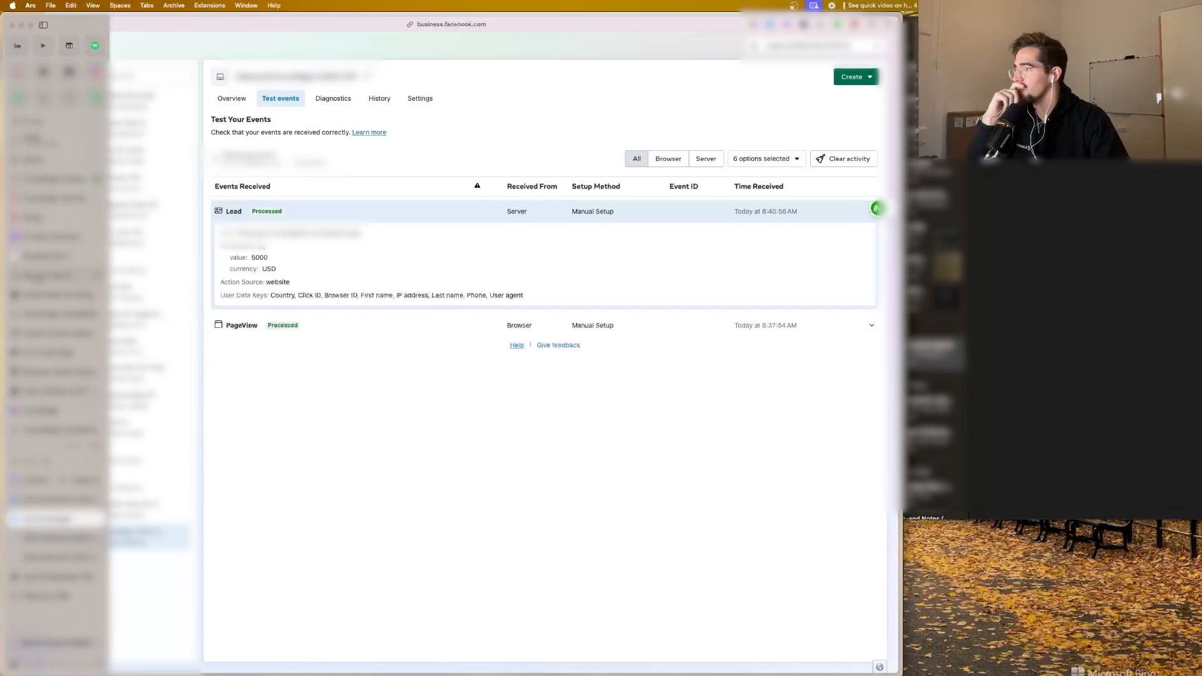
click(54, 162)
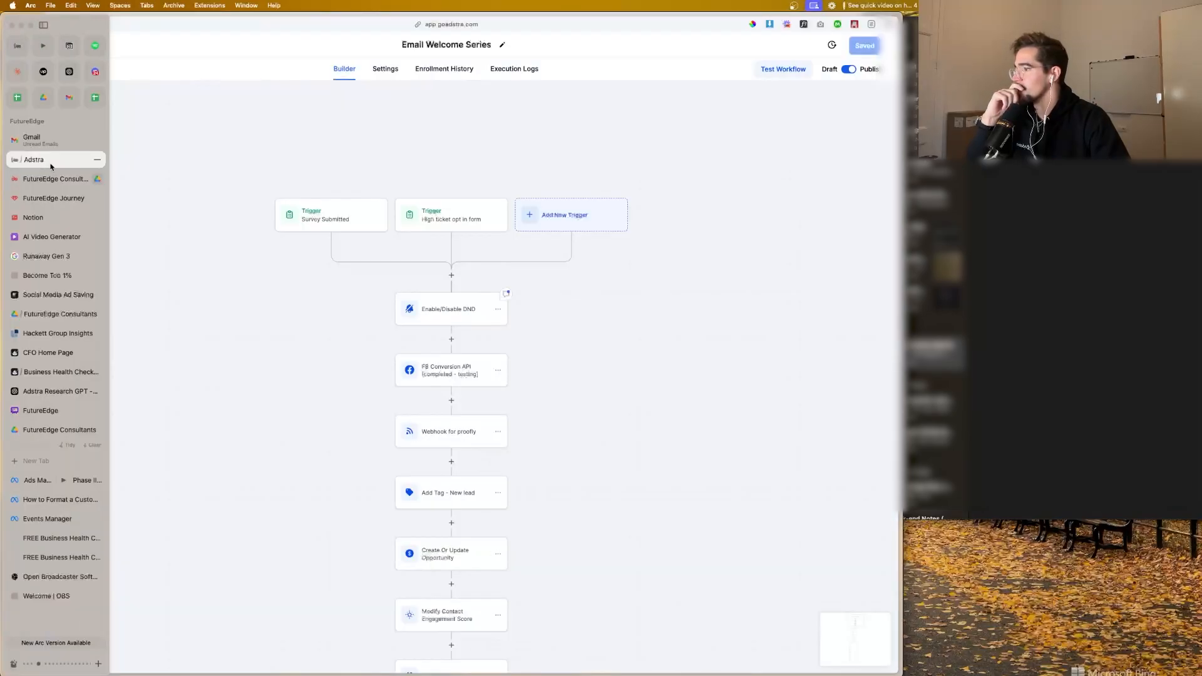
scroll(468, 366, down, 2)
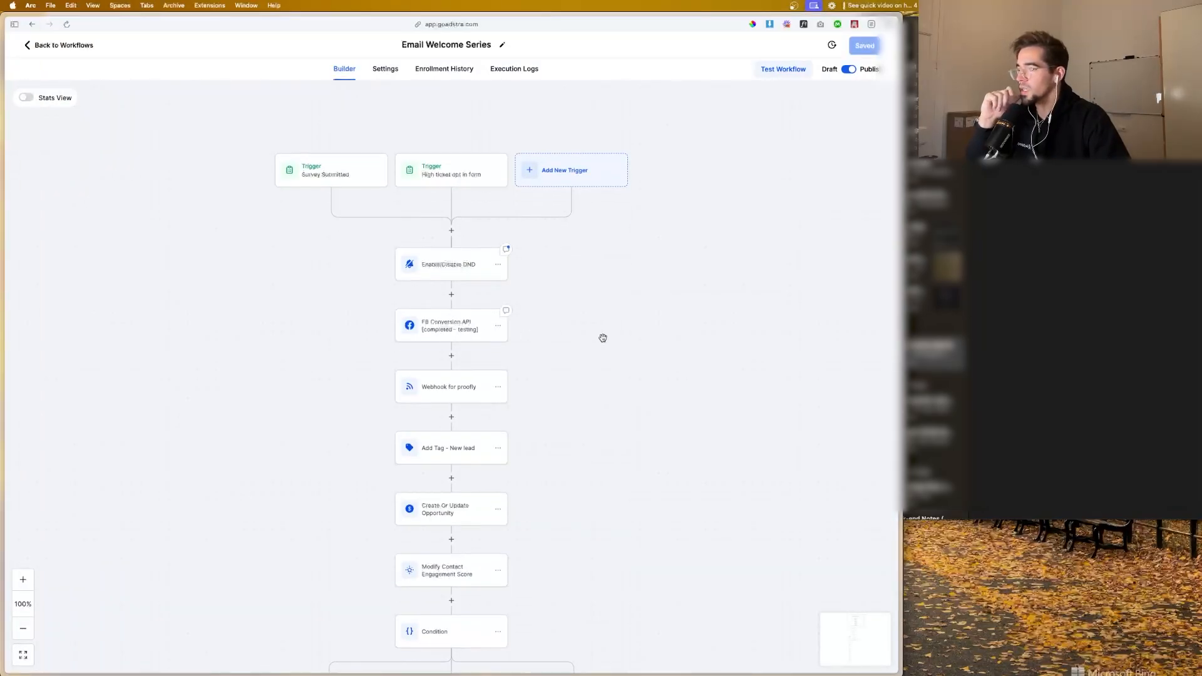
click(451, 325)
double_click(698, 498)
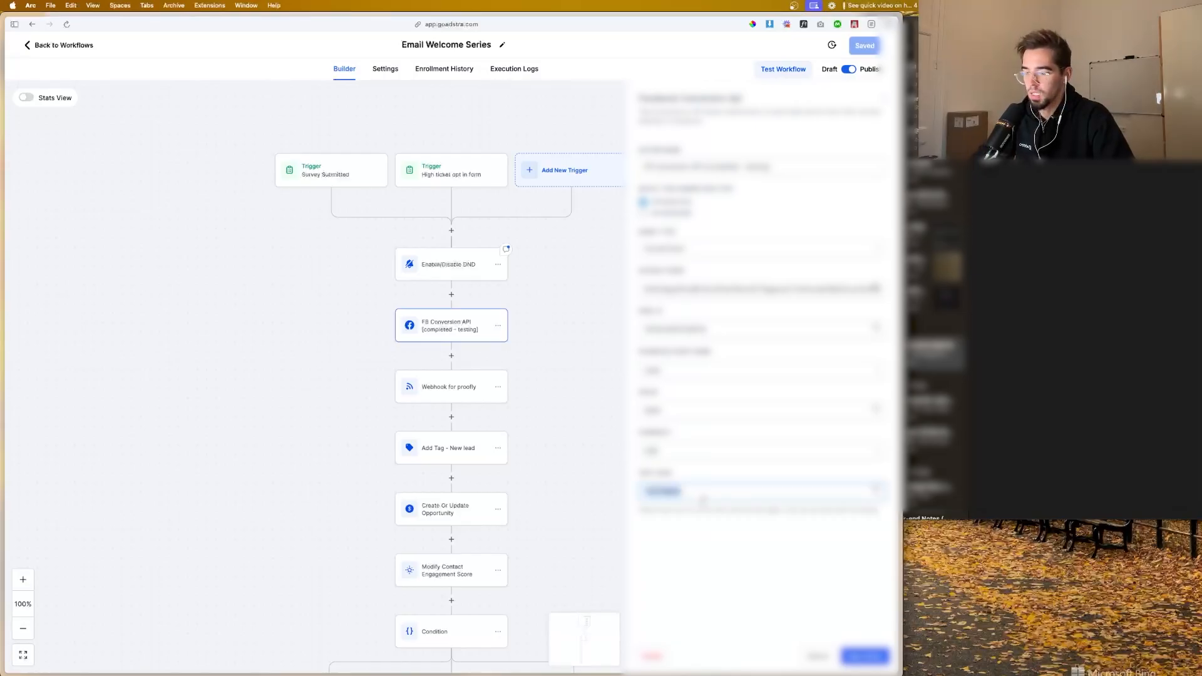
click(866, 657)
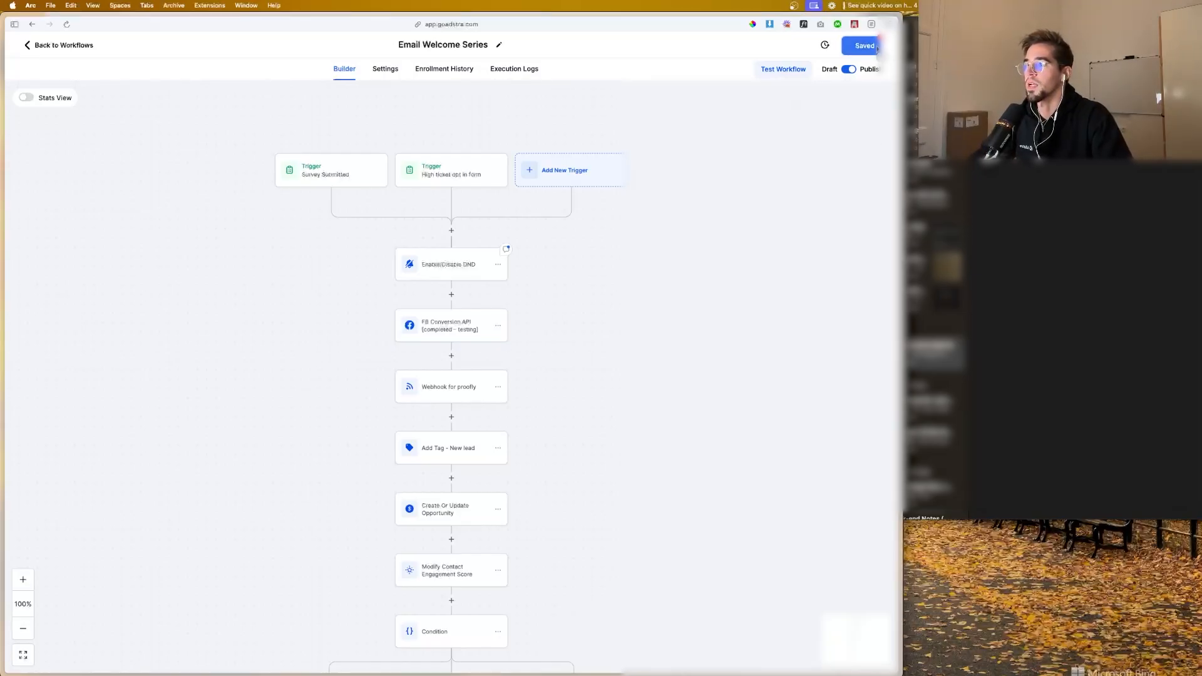
click(877, 48)
mouse_move(3, 451)
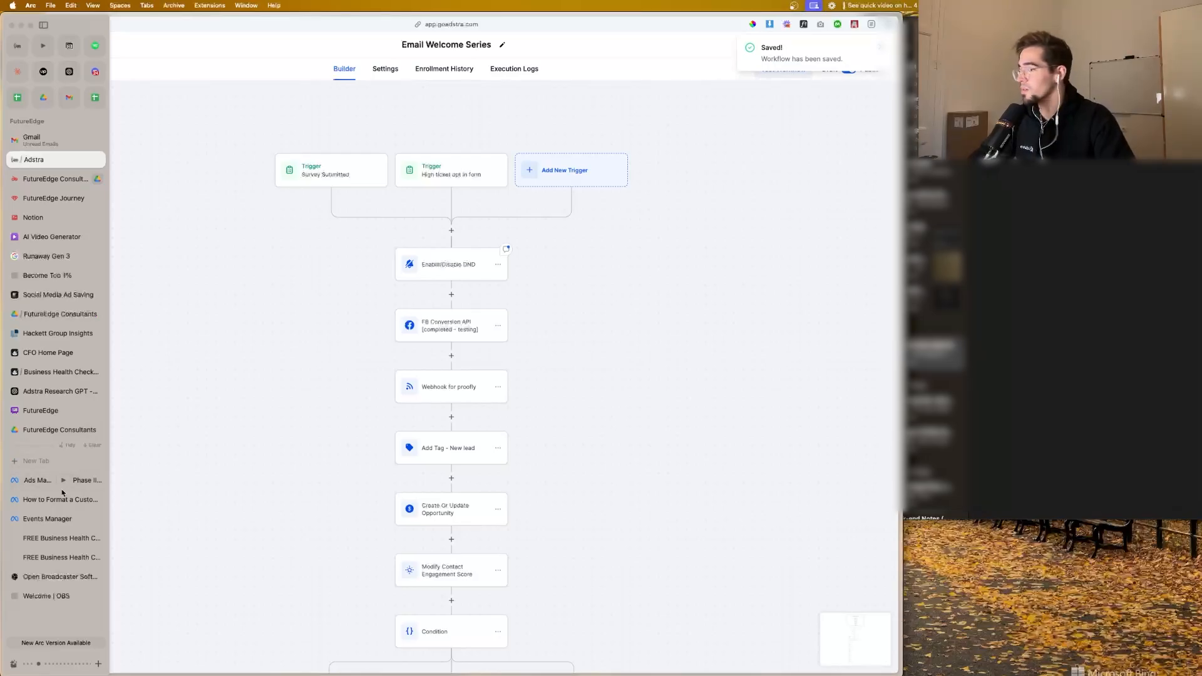
click(47, 519)
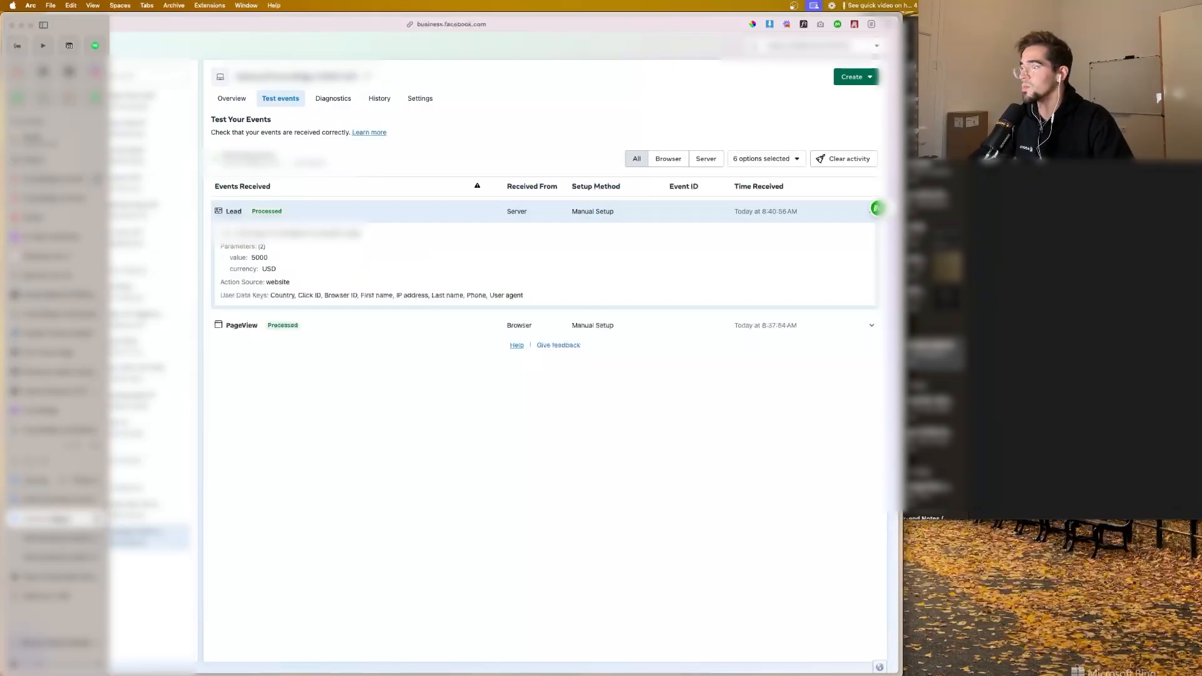
mouse_move(3, 407)
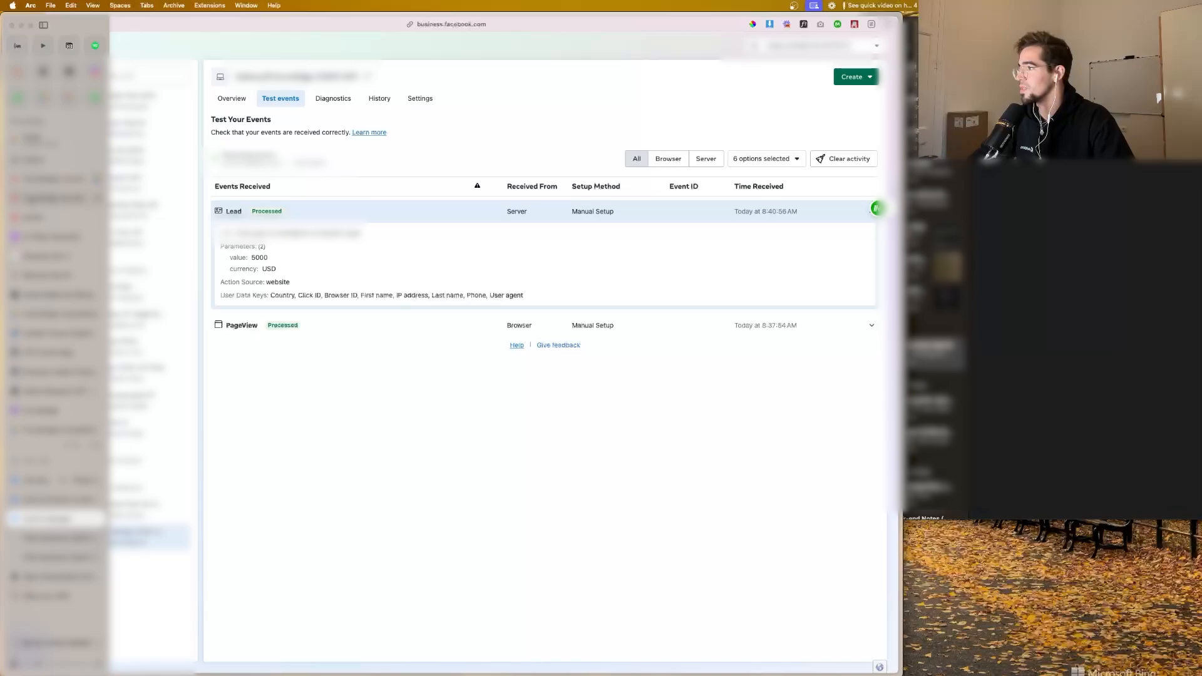
click(37, 159)
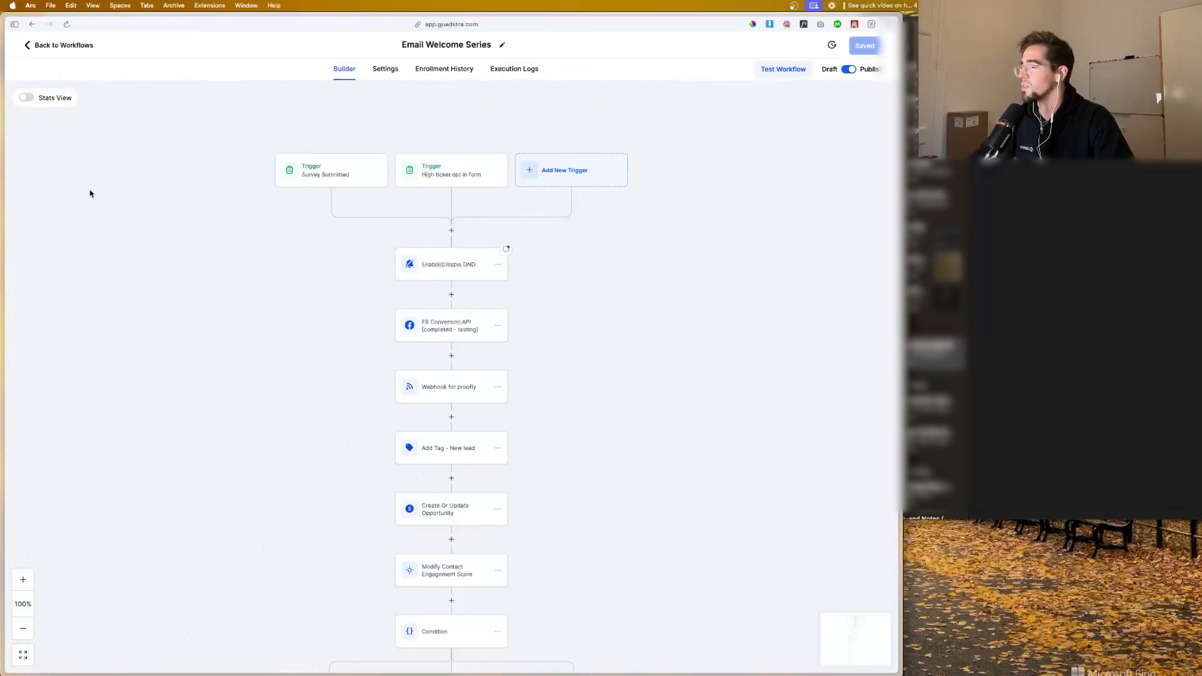
mouse_move(2, 439)
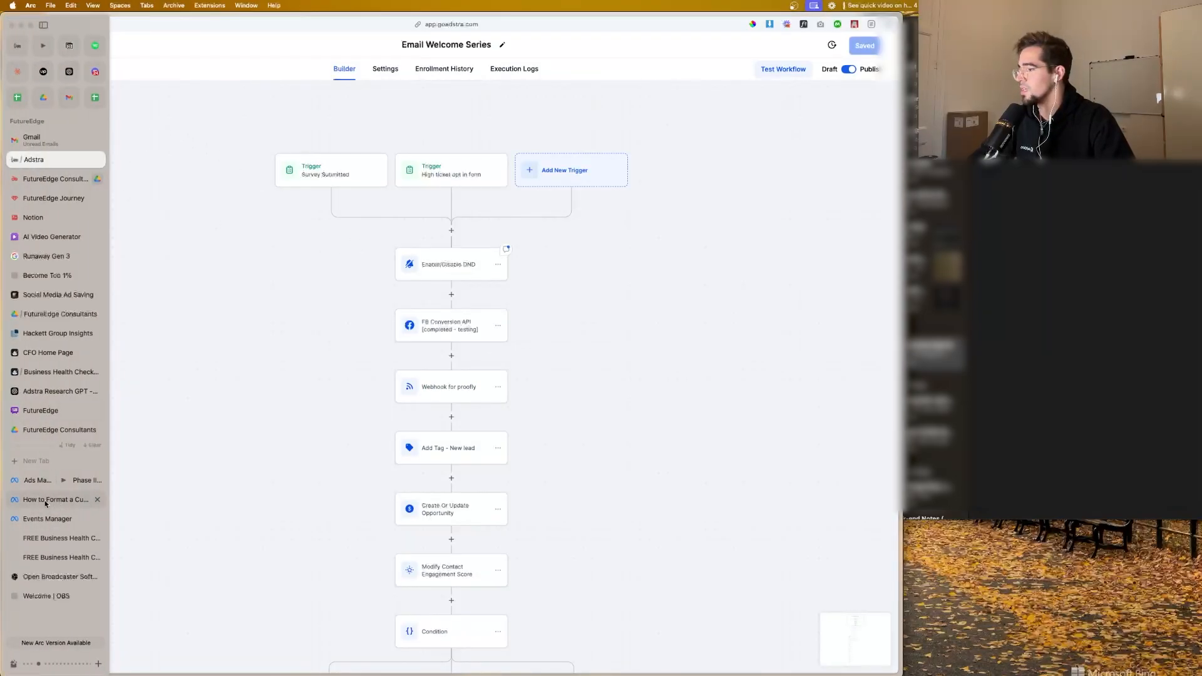
click(52, 479)
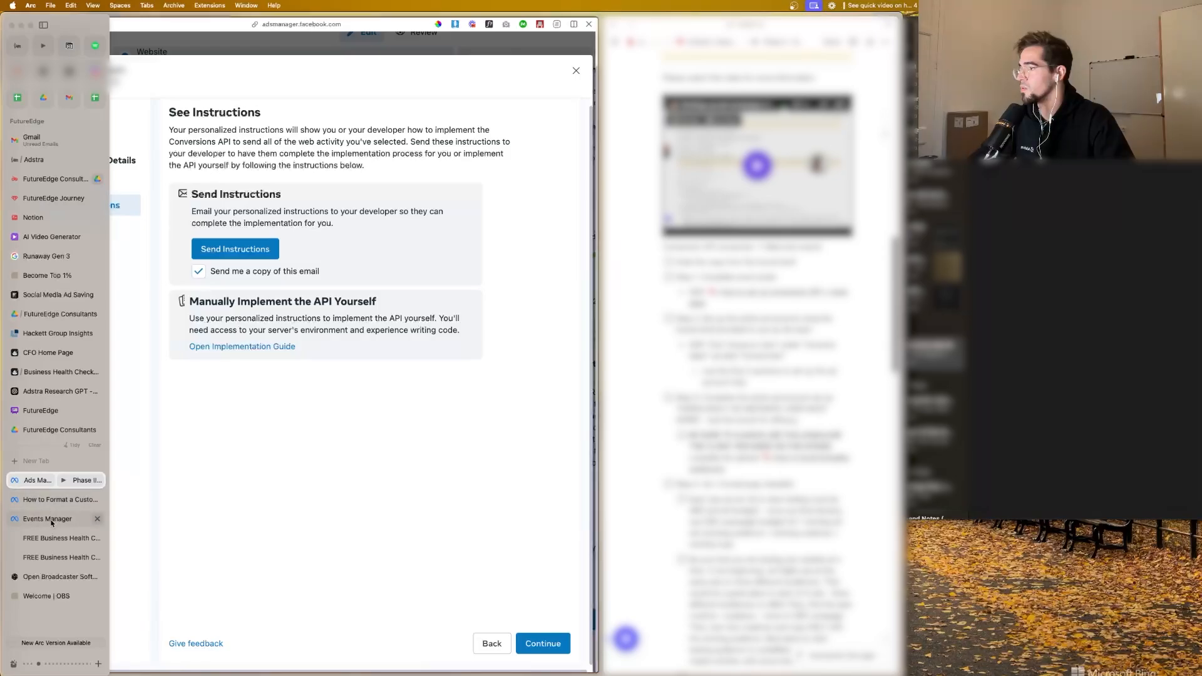
click(52, 520)
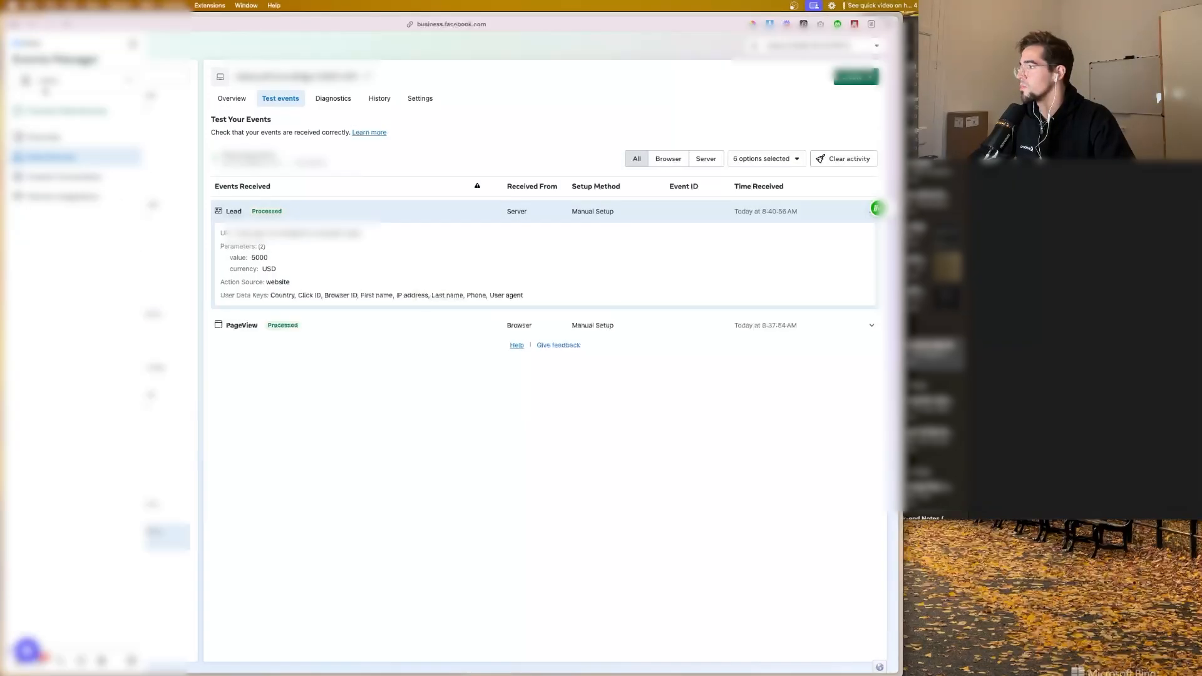
click(132, 43)
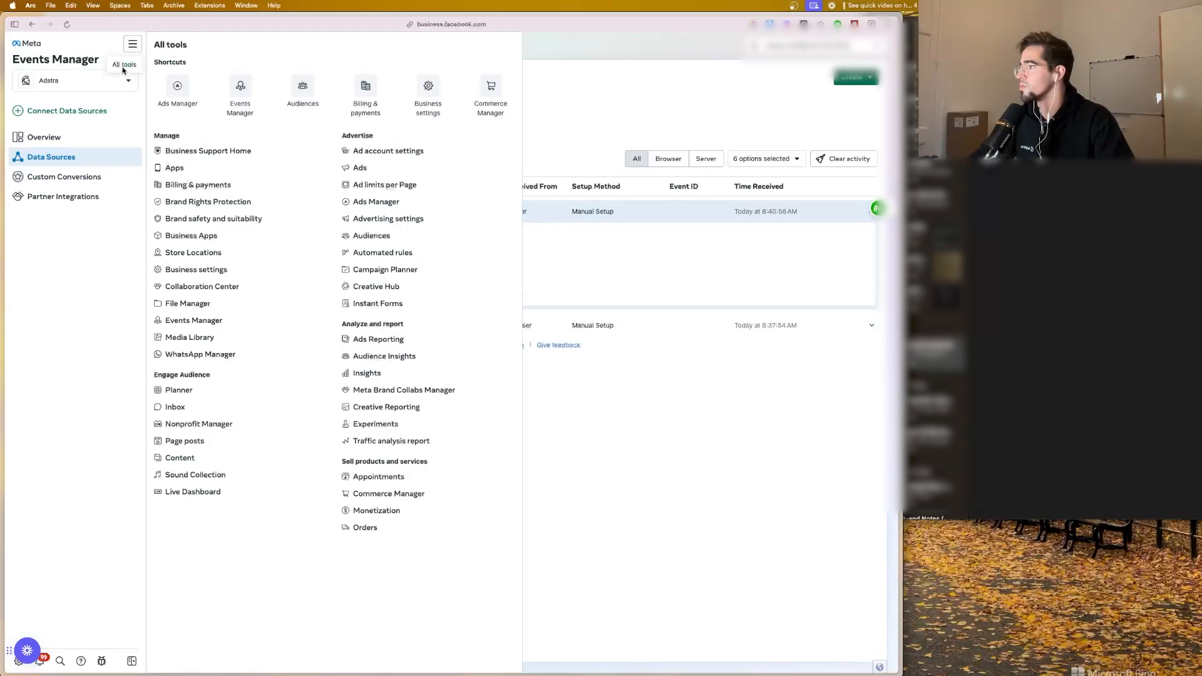
click(175, 100)
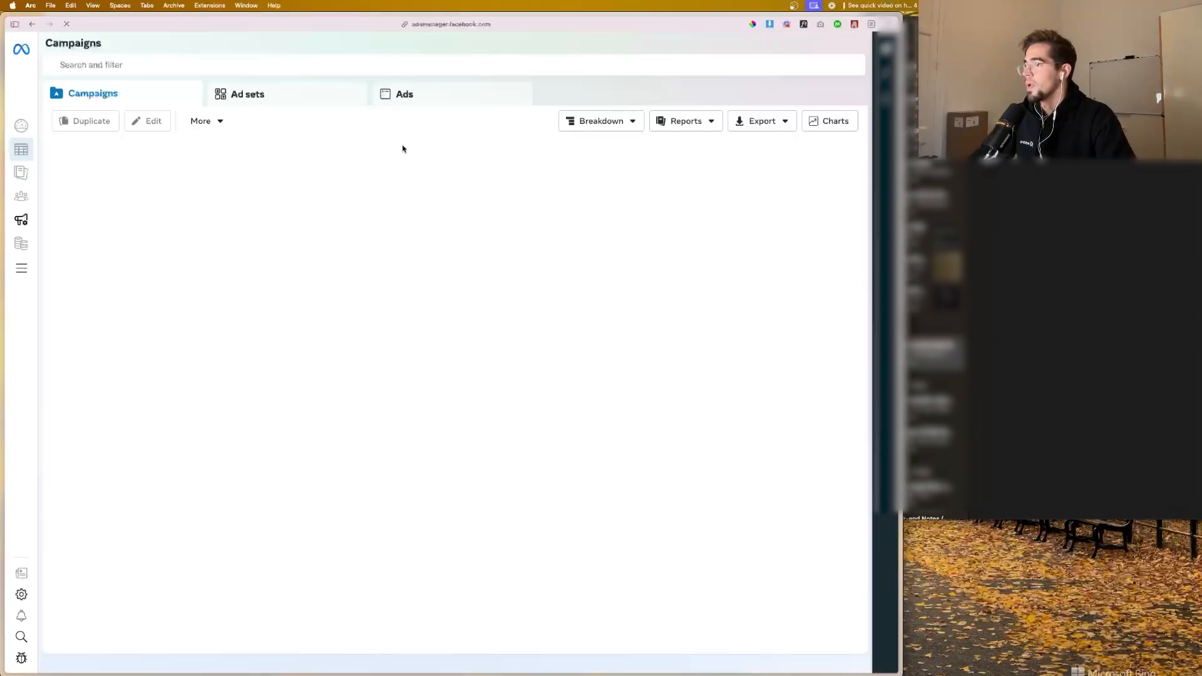
Step: Return to the leads ad set draft in Ads Manager and close the Conversions API setup instructions
mouse_move(3, 439)
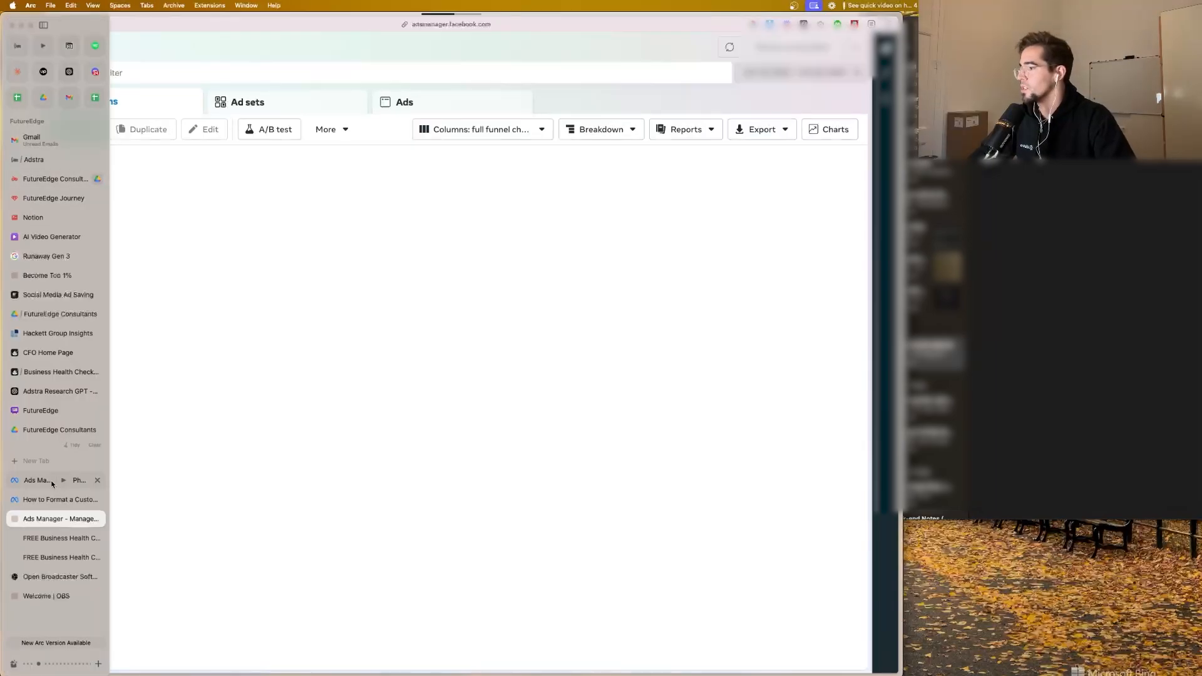
click(61, 478)
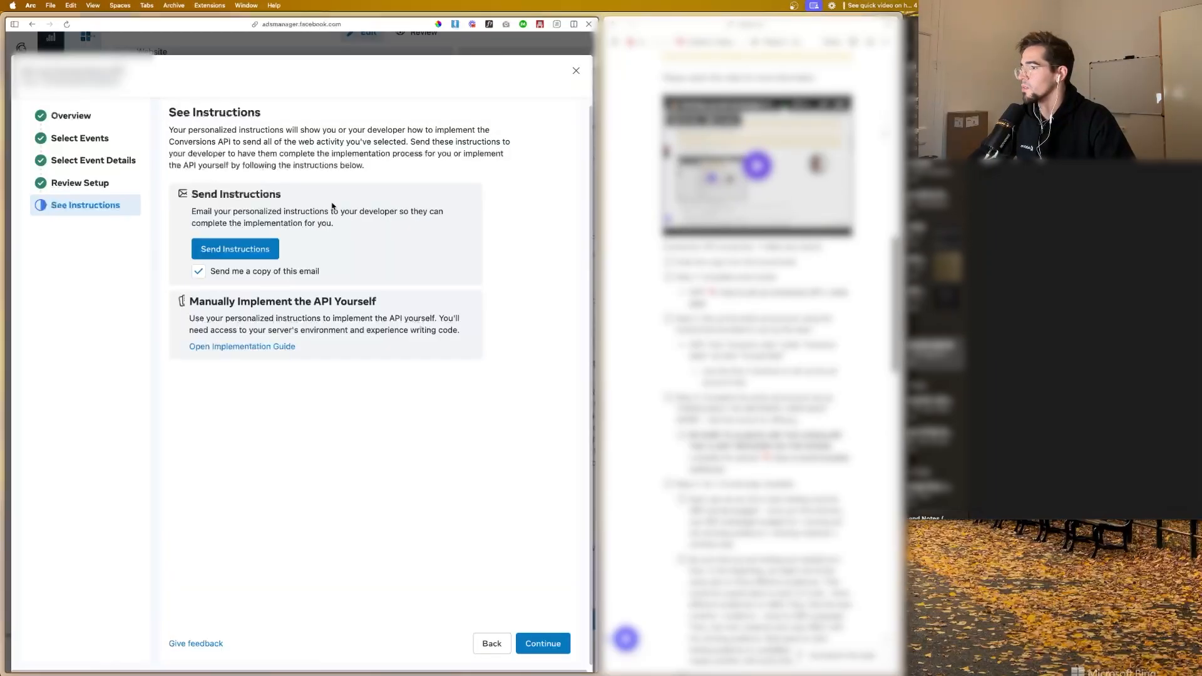
click(576, 74)
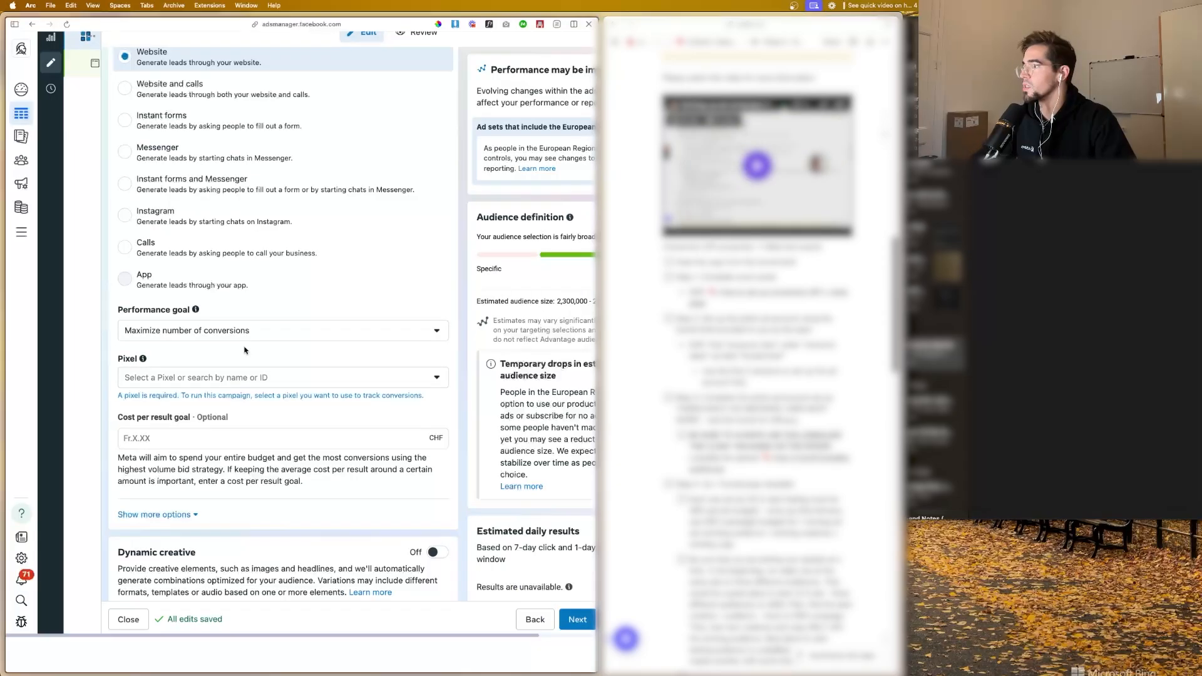
Step: Select the Adstra/FutureEdge CONV API pixel for the ad set and choose Lead as the conversion event
scroll(248, 341, down, 1)
scroll(250, 333, down, 3)
click(239, 336)
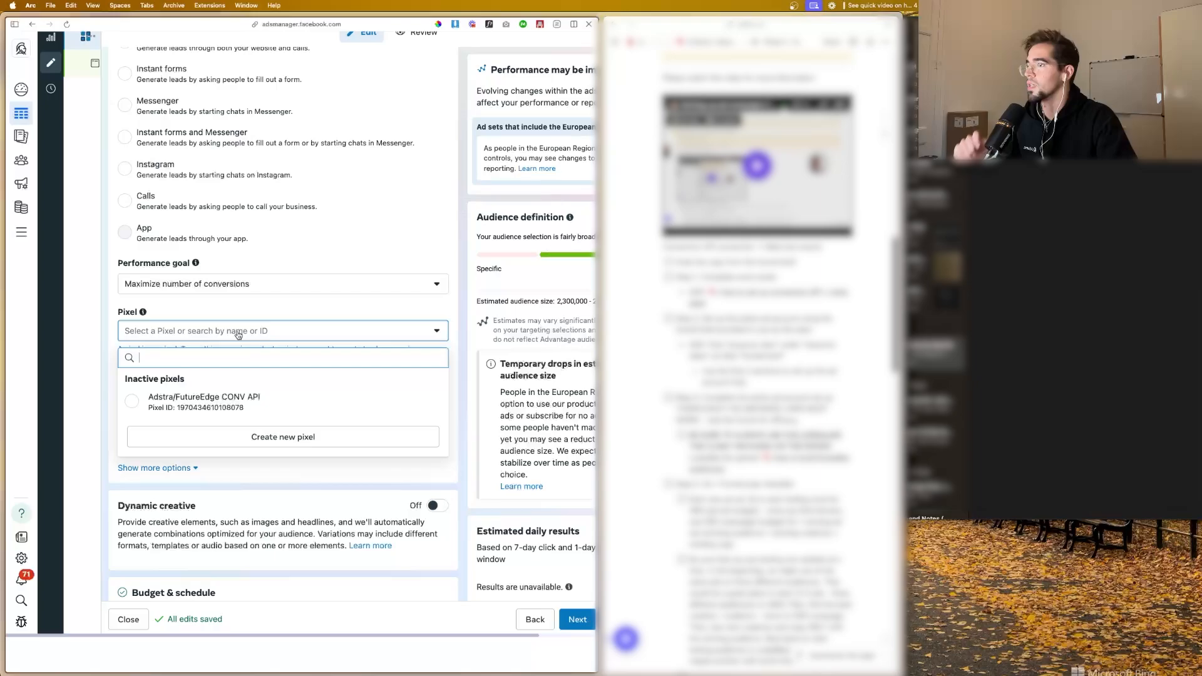
click(188, 401)
scroll(186, 372, down, 5)
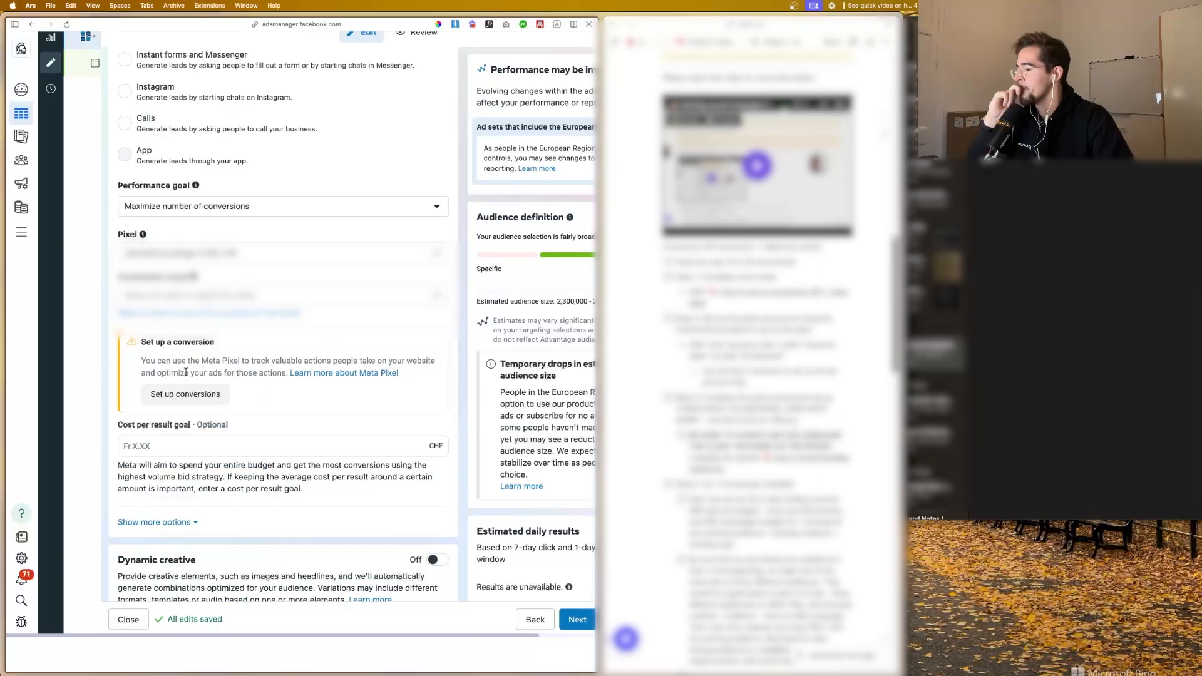
click(200, 295)
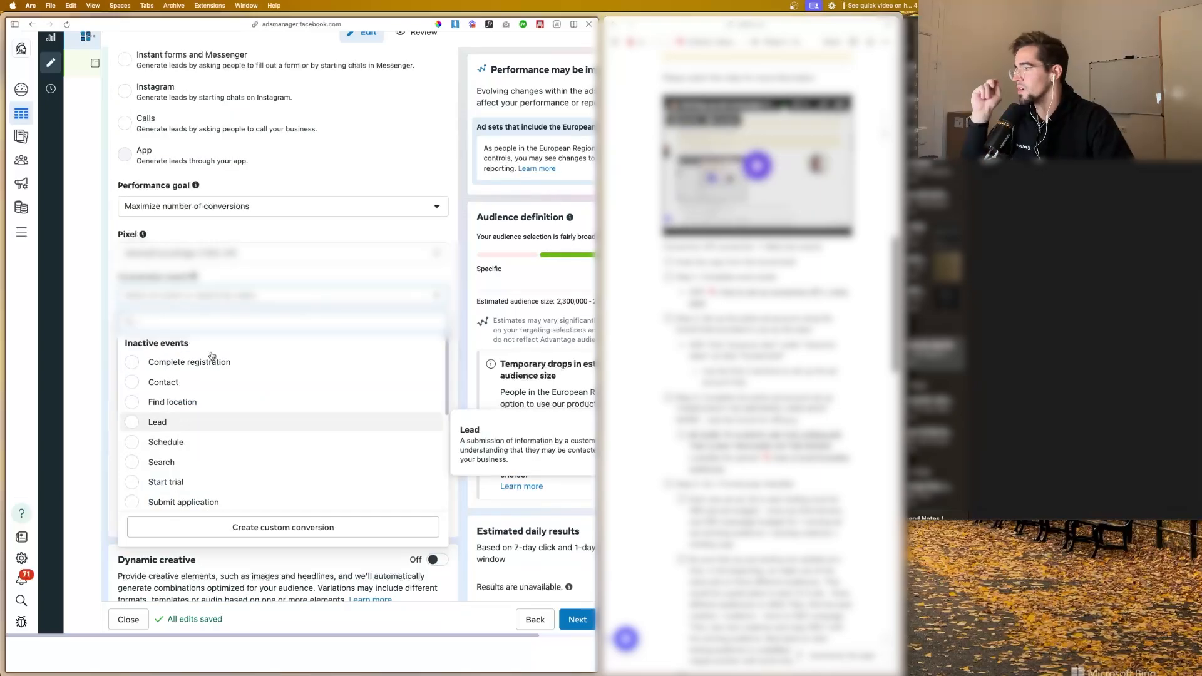
click(187, 424)
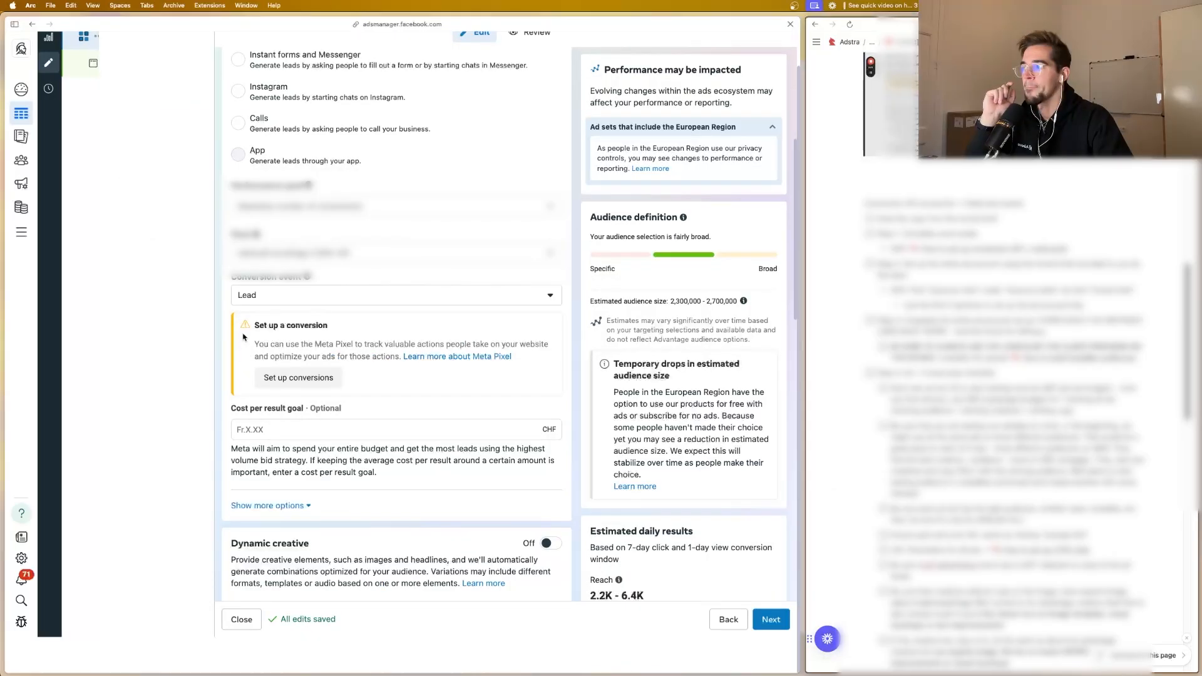
Step: Review the ad set's cost per result goal, dynamic creative, budget, schedule and location settings
scroll(334, 366, down, 1)
scroll(334, 367, down, 5)
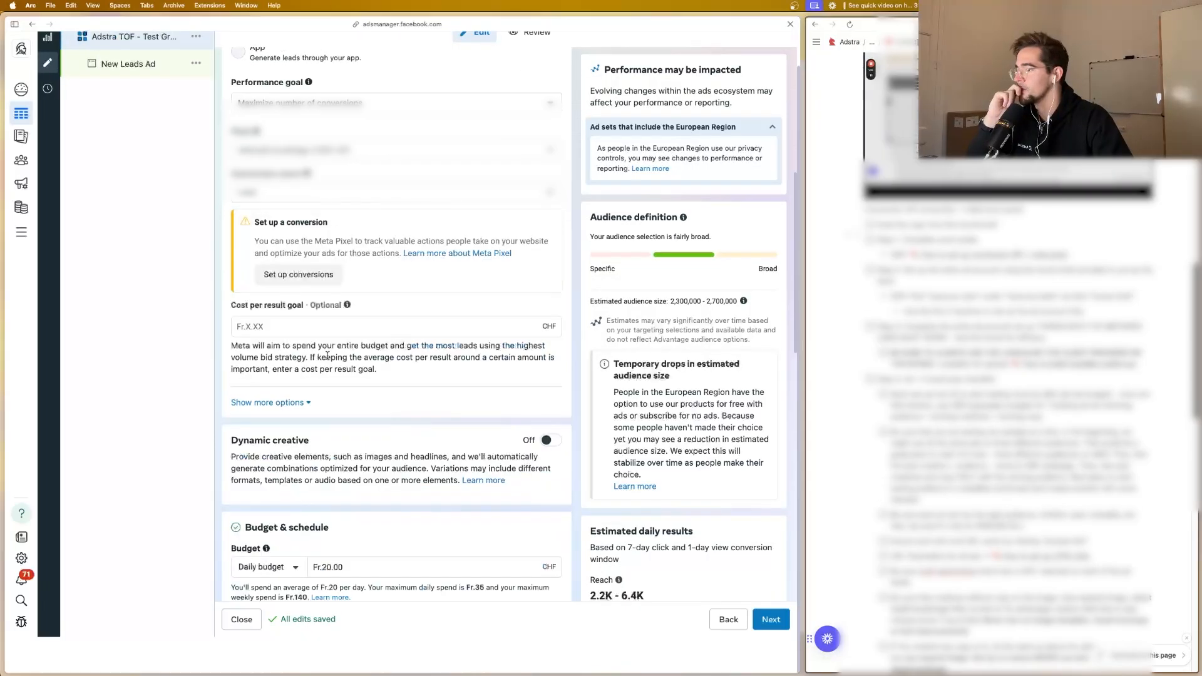
scroll(328, 358, down, 4)
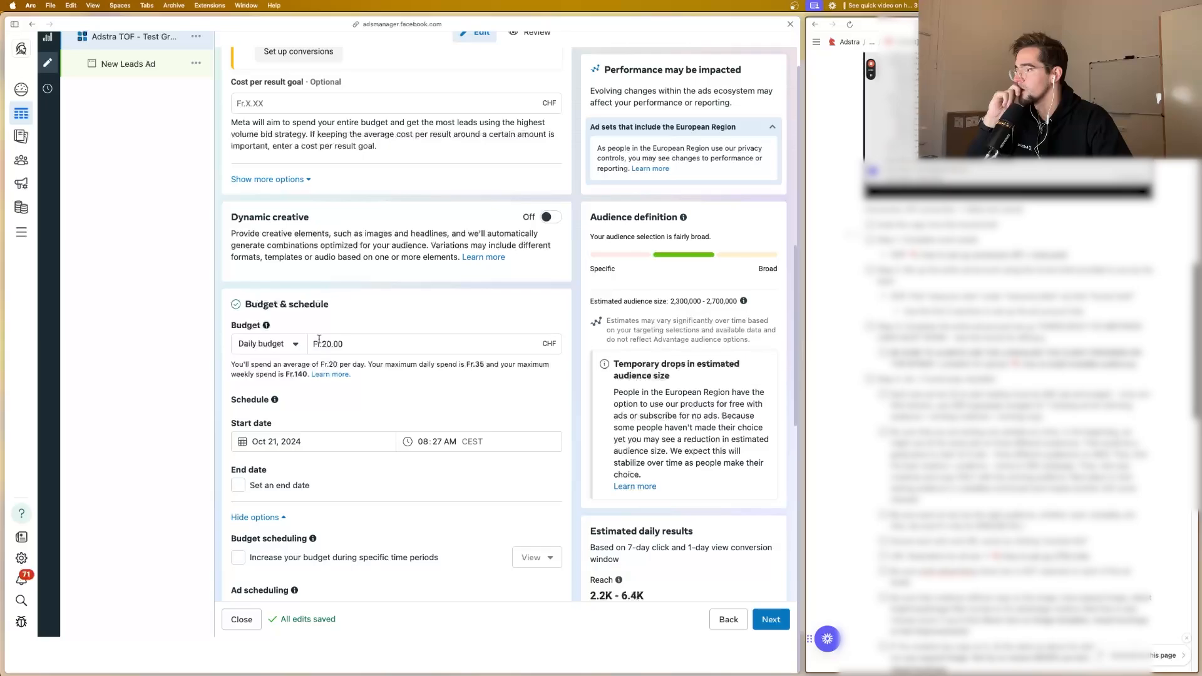
scroll(317, 344, down, 1)
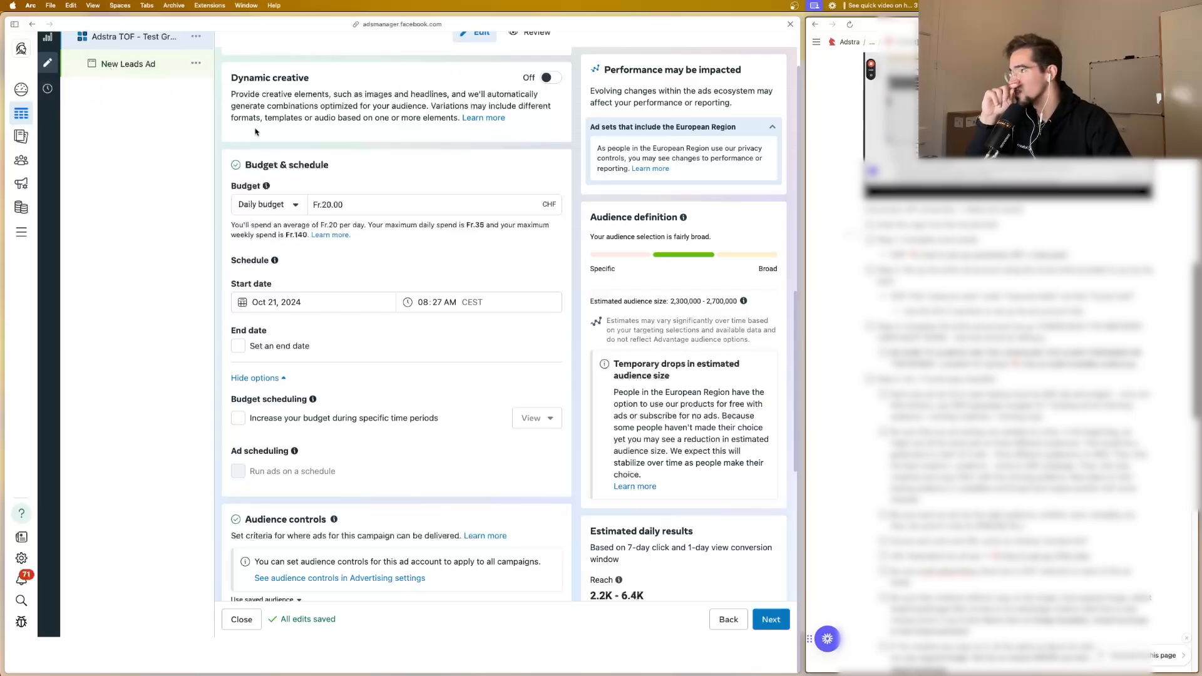
scroll(321, 275, down, 1)
scroll(323, 272, down, 8)
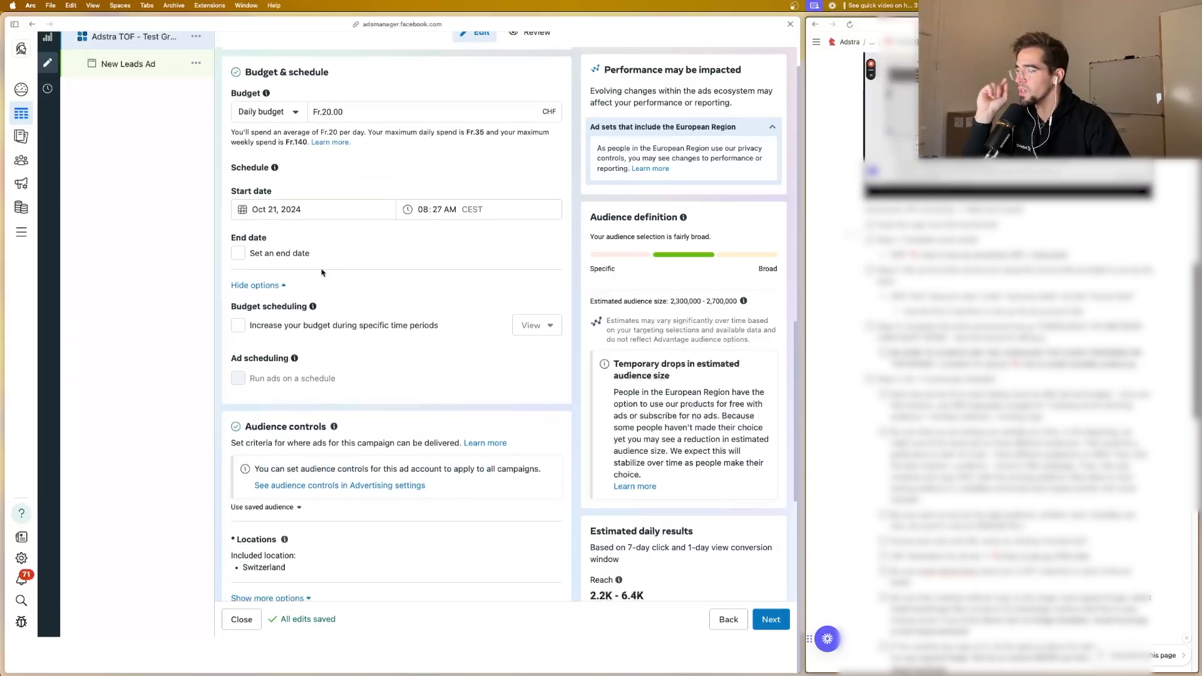
scroll(316, 281, down, 2)
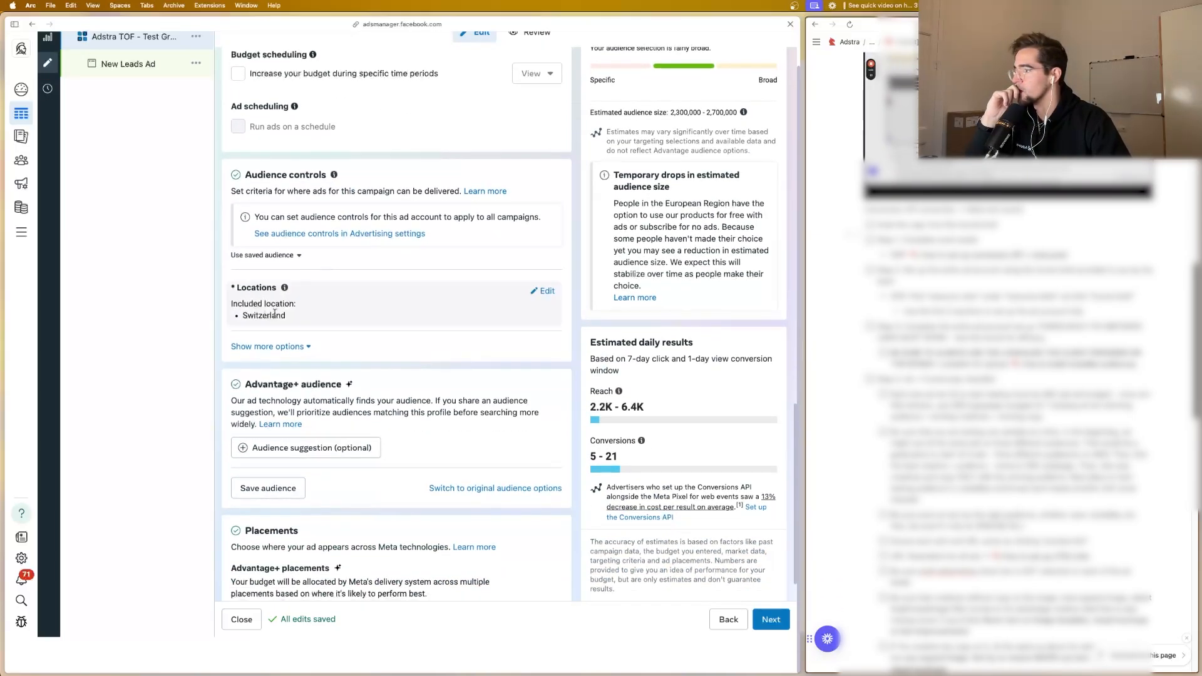
scroll(292, 313, down, 3)
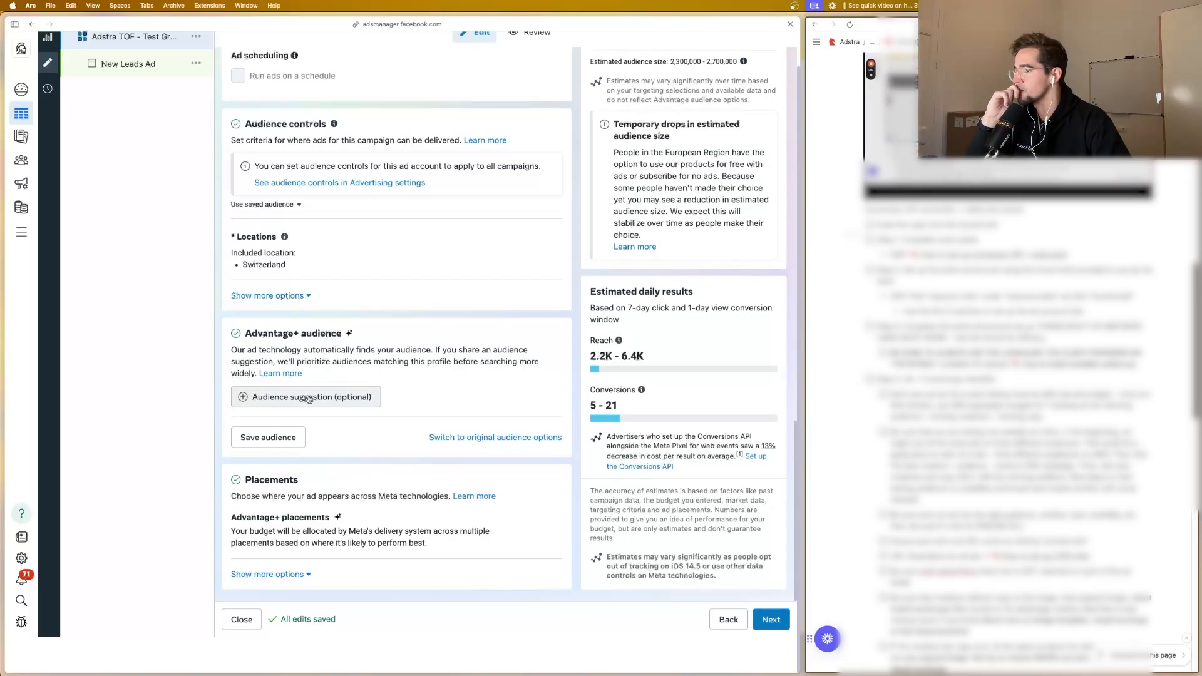
Step: Add an audience suggestion to the Advantage+ audience and set its minimum age to 34
click(357, 399)
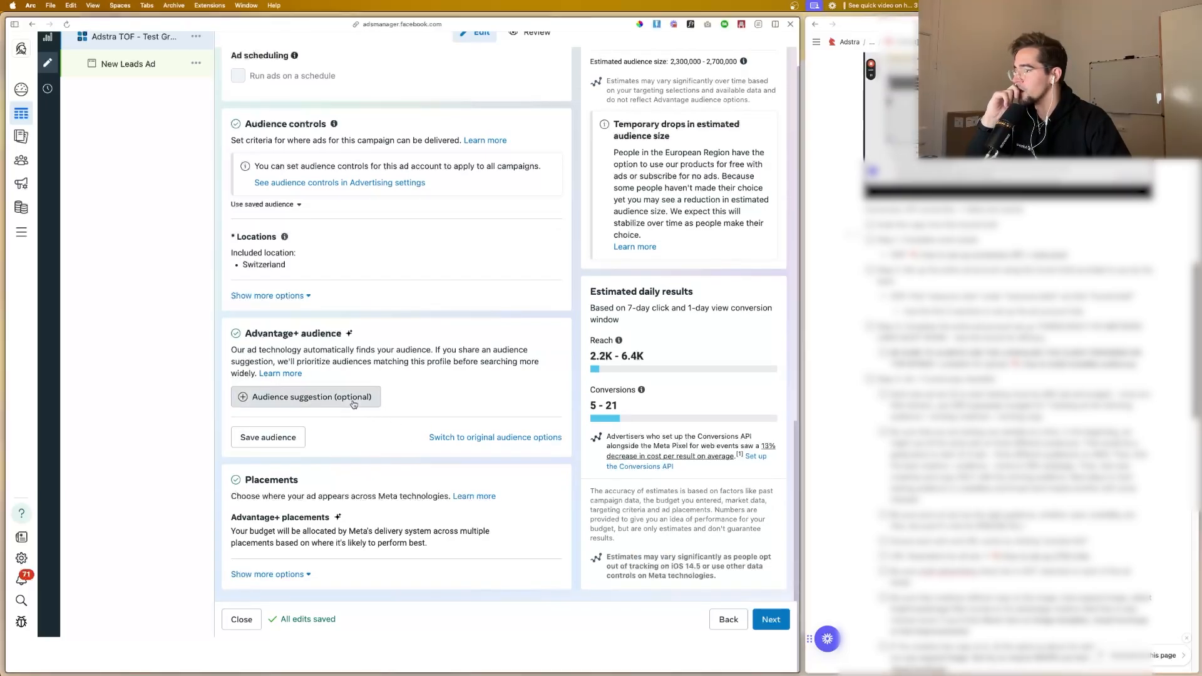
scroll(369, 383, down, 2)
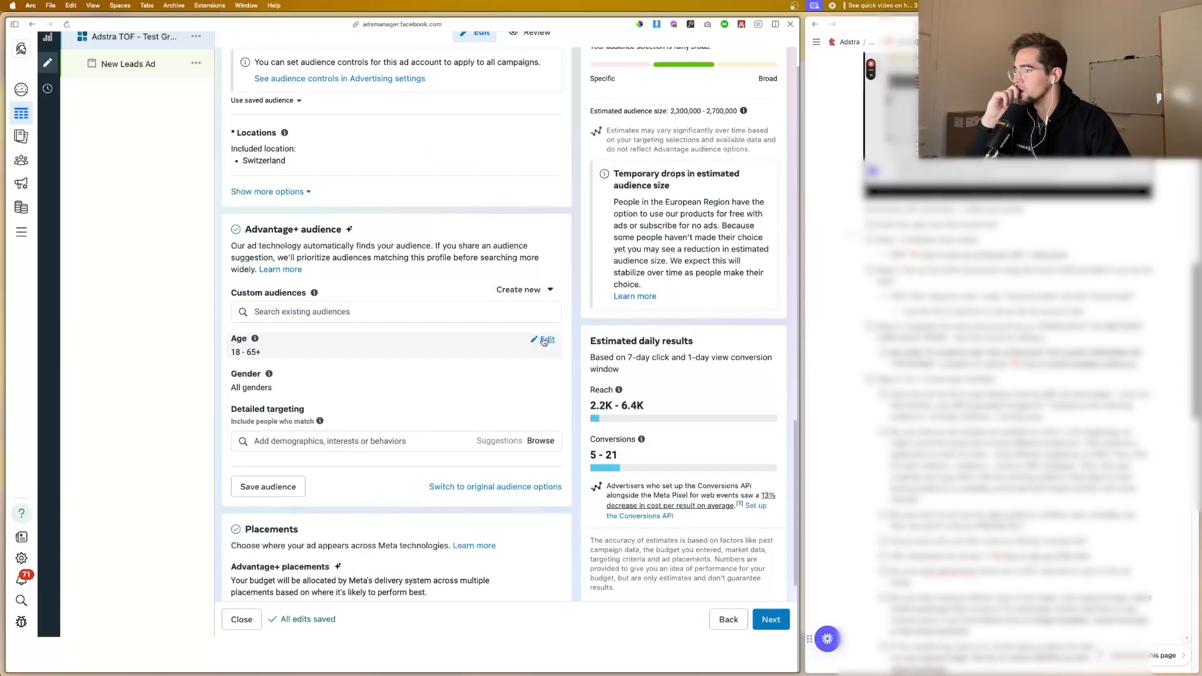
click(285, 350)
click(275, 362)
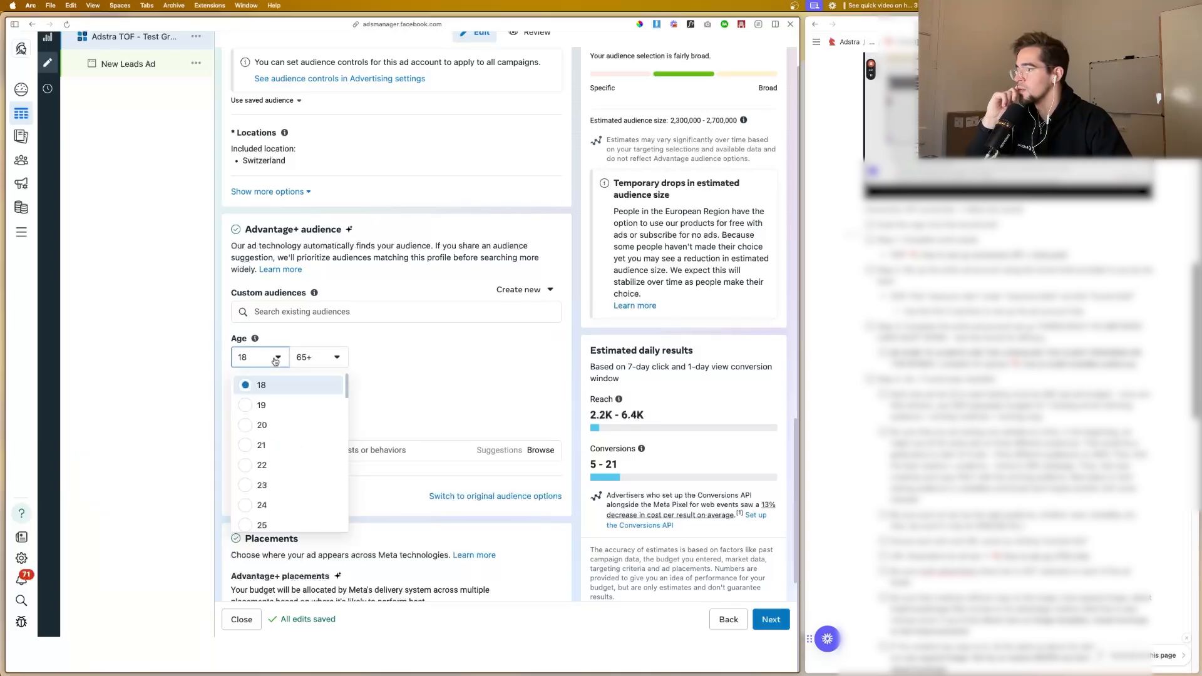
scroll(260, 476, down, 5)
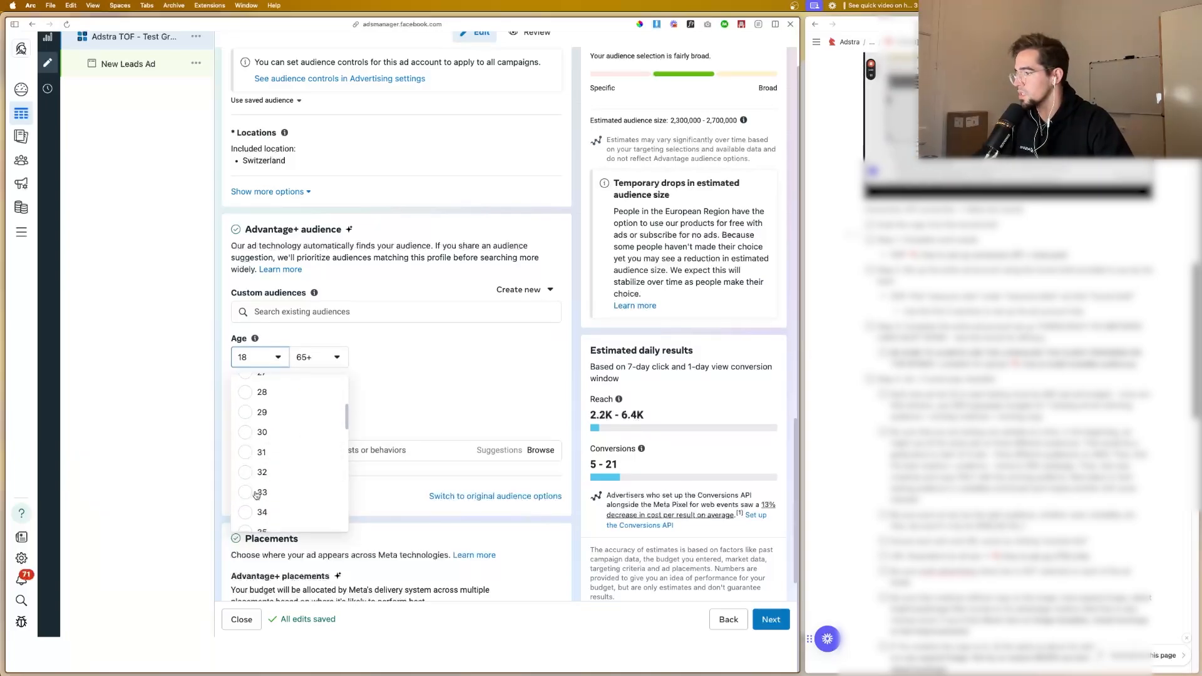
click(262, 512)
Step: Add the Lookalike (CH, 1%) - futureedge la list.csv audience to the ad set's custom audiences
scroll(306, 382, down, 1)
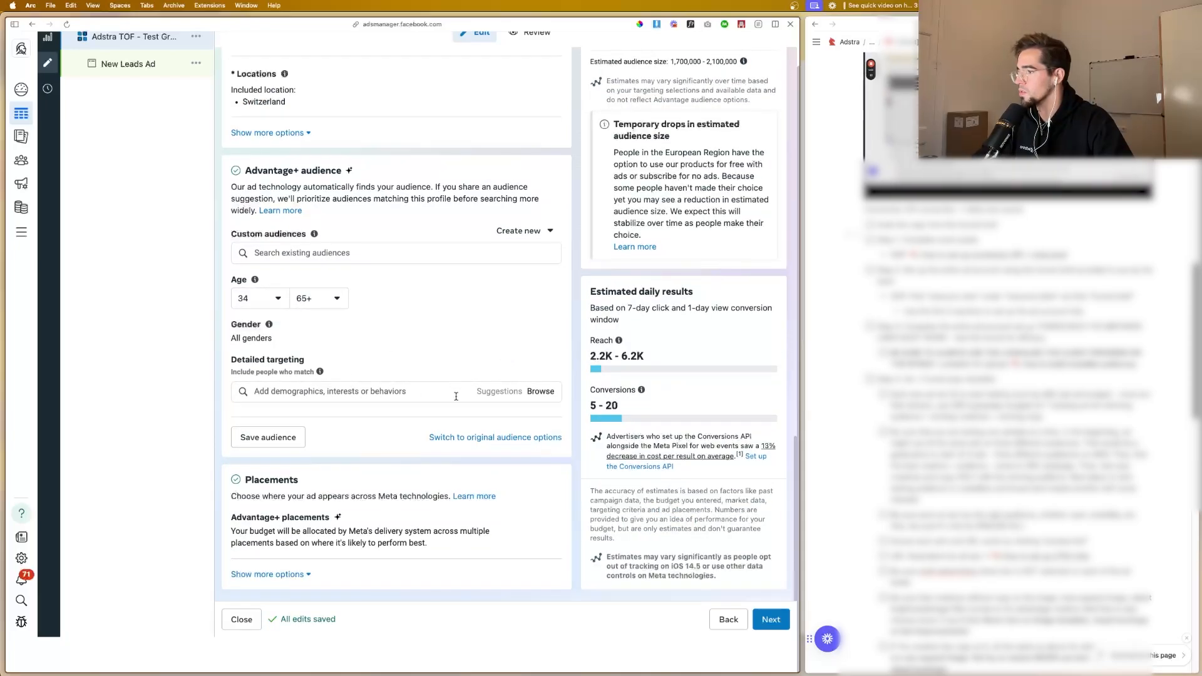
click(391, 395)
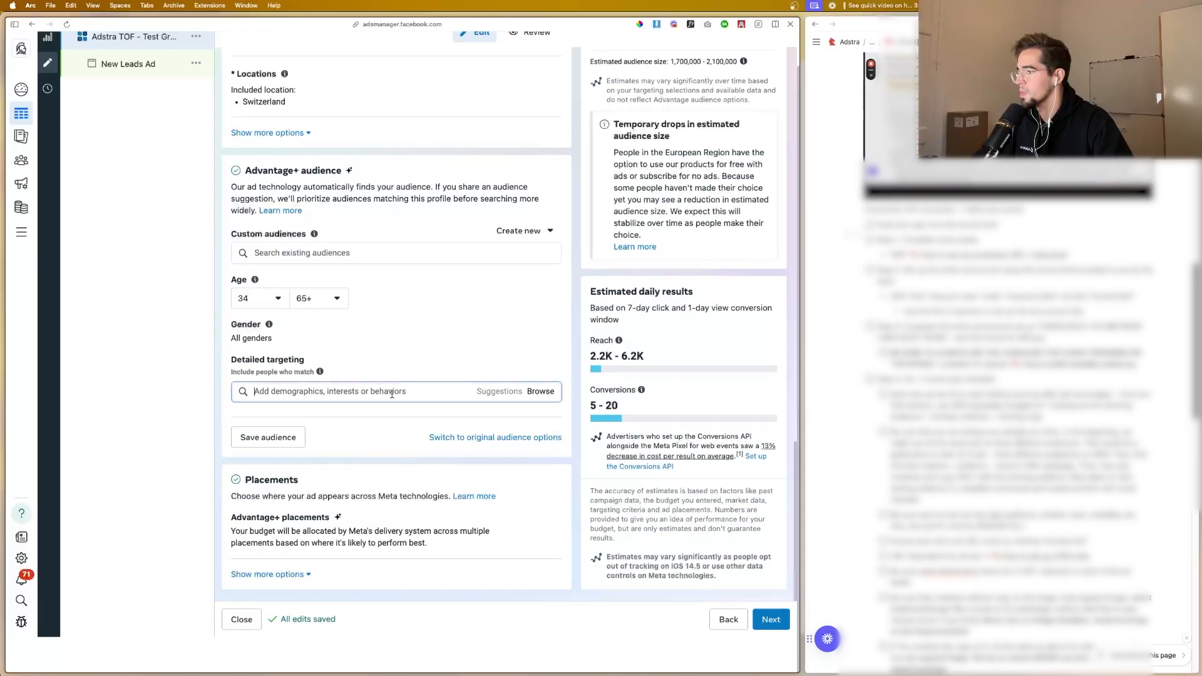
click(364, 255)
click(311, 254)
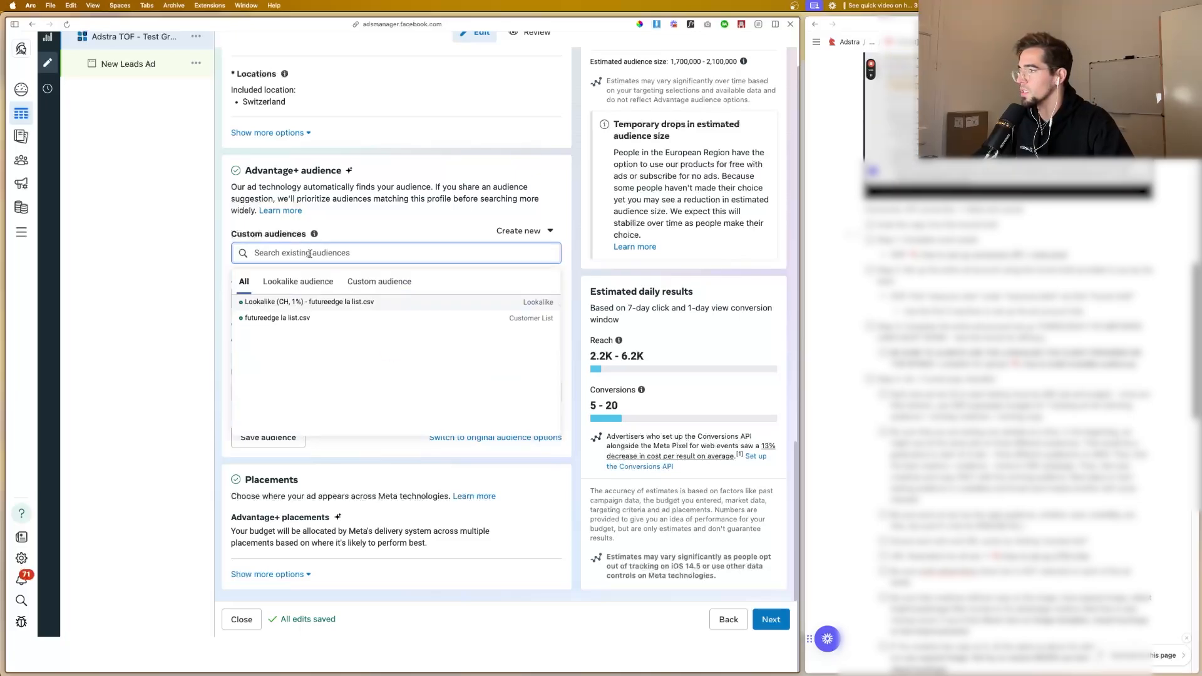
click(321, 302)
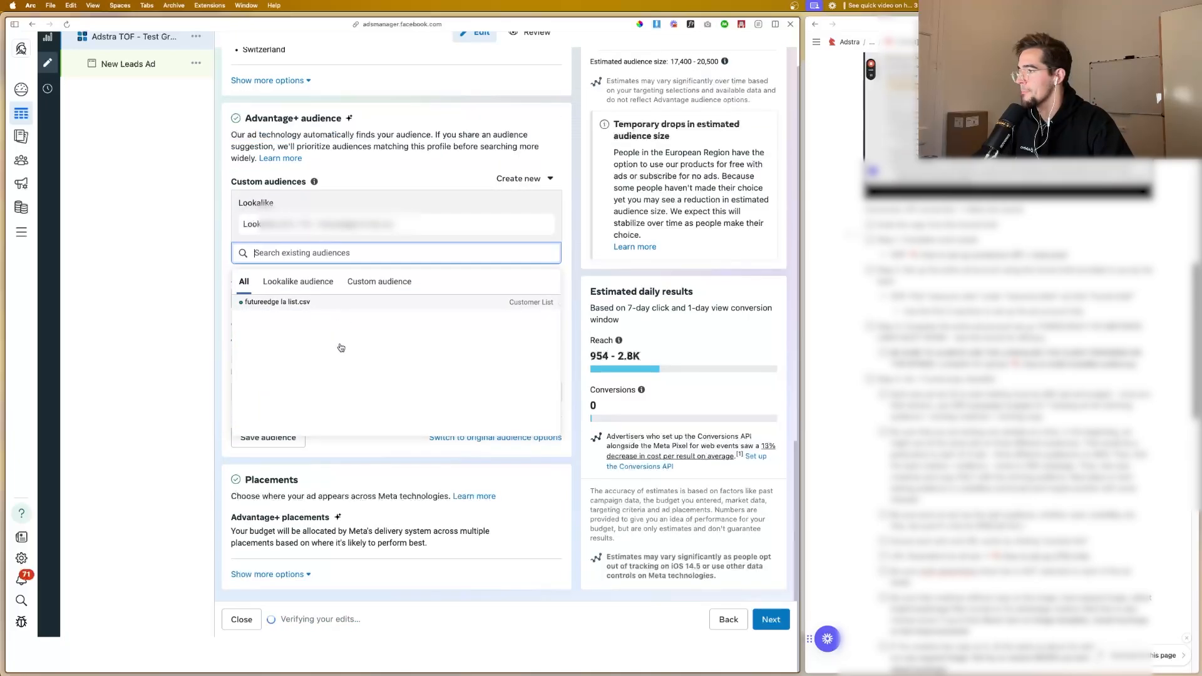
click(164, 331)
Step: Open the suggested audience's gender options and review them with the location and custom audience settings
scroll(268, 326, up, 4)
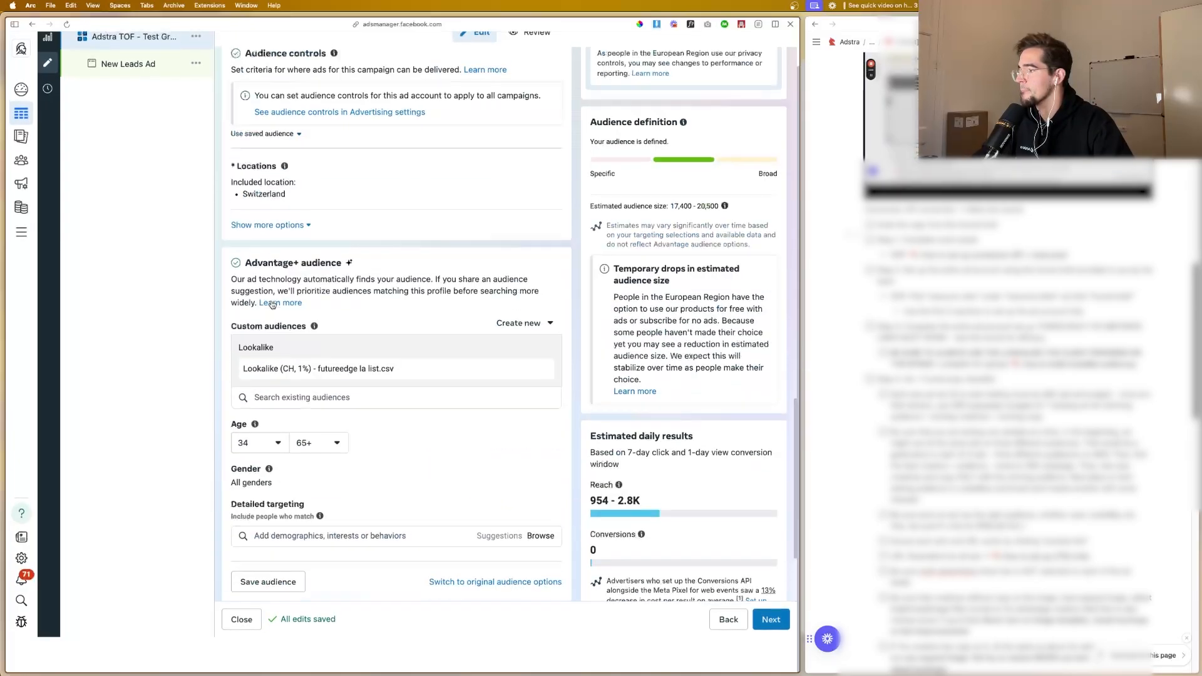
scroll(270, 313, down, 4)
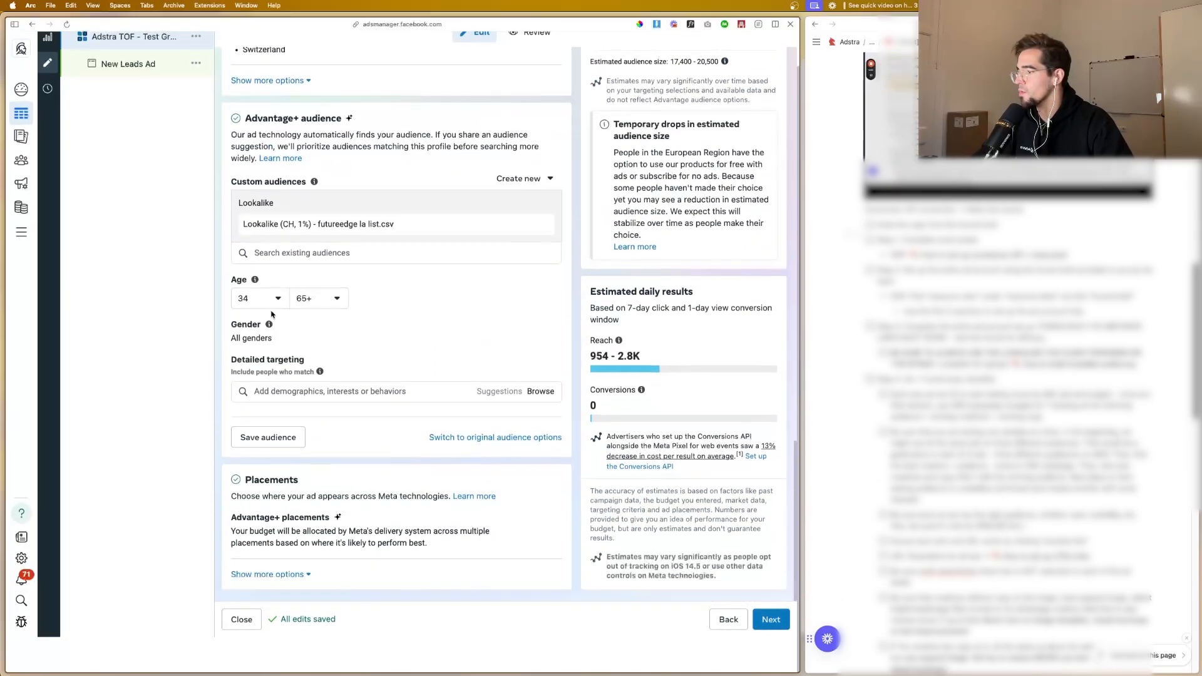
mouse_move(505, 326)
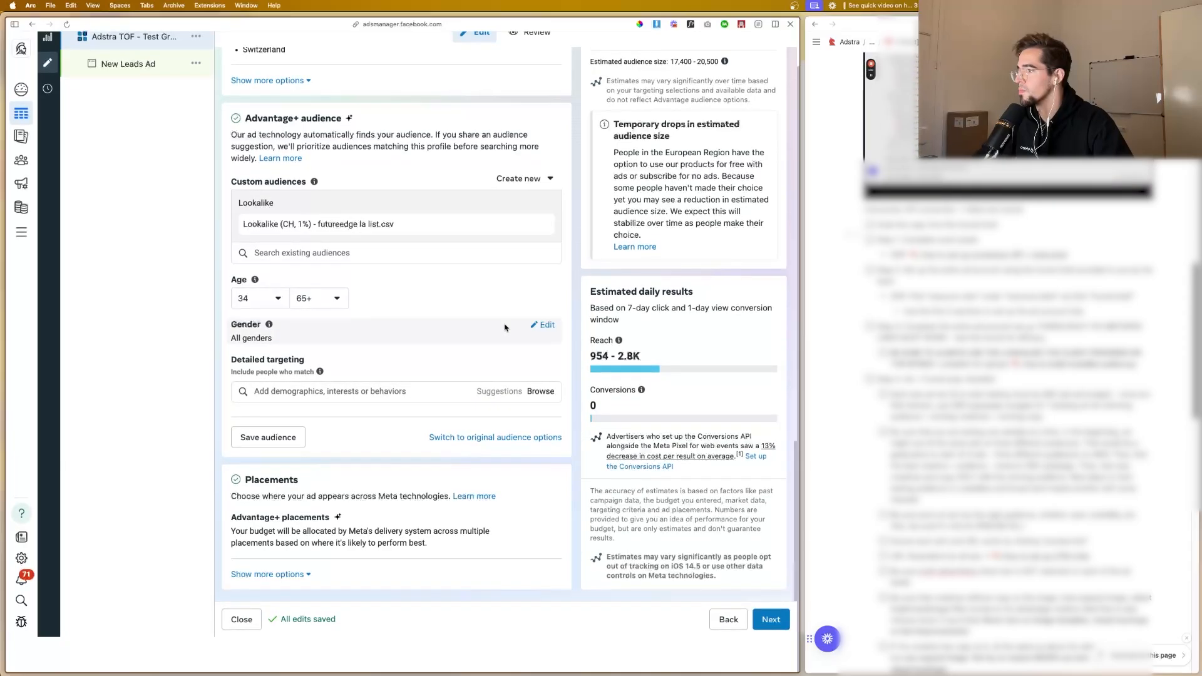
click(542, 325)
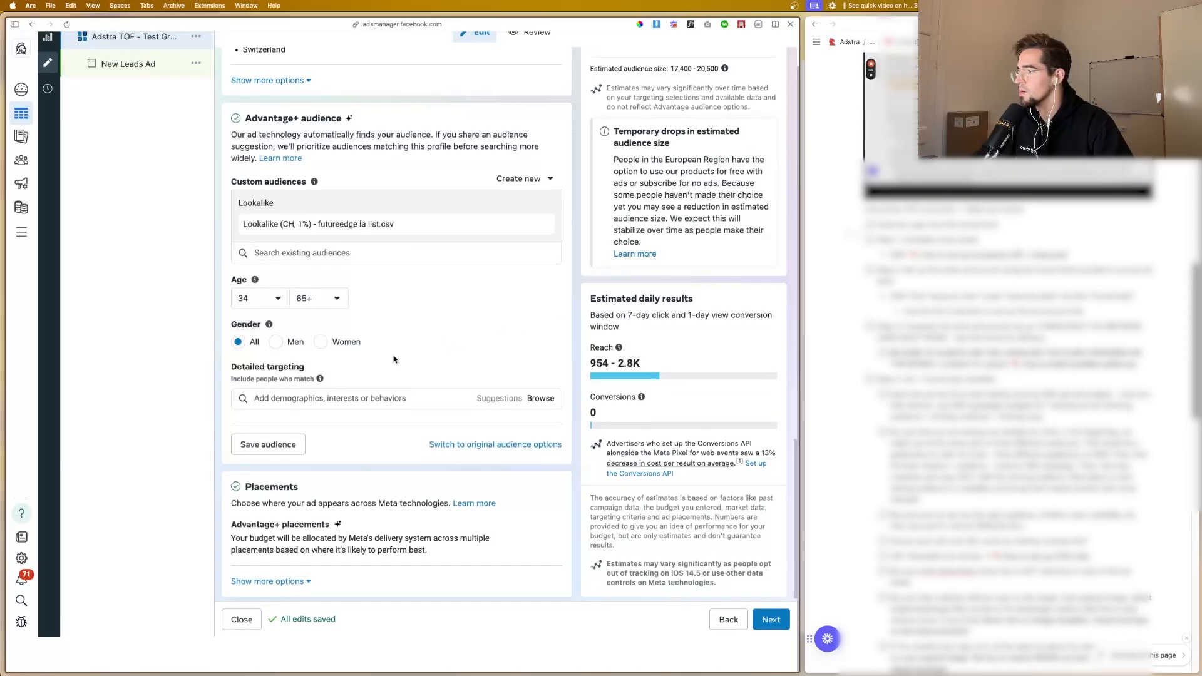
scroll(372, 355, up, 5)
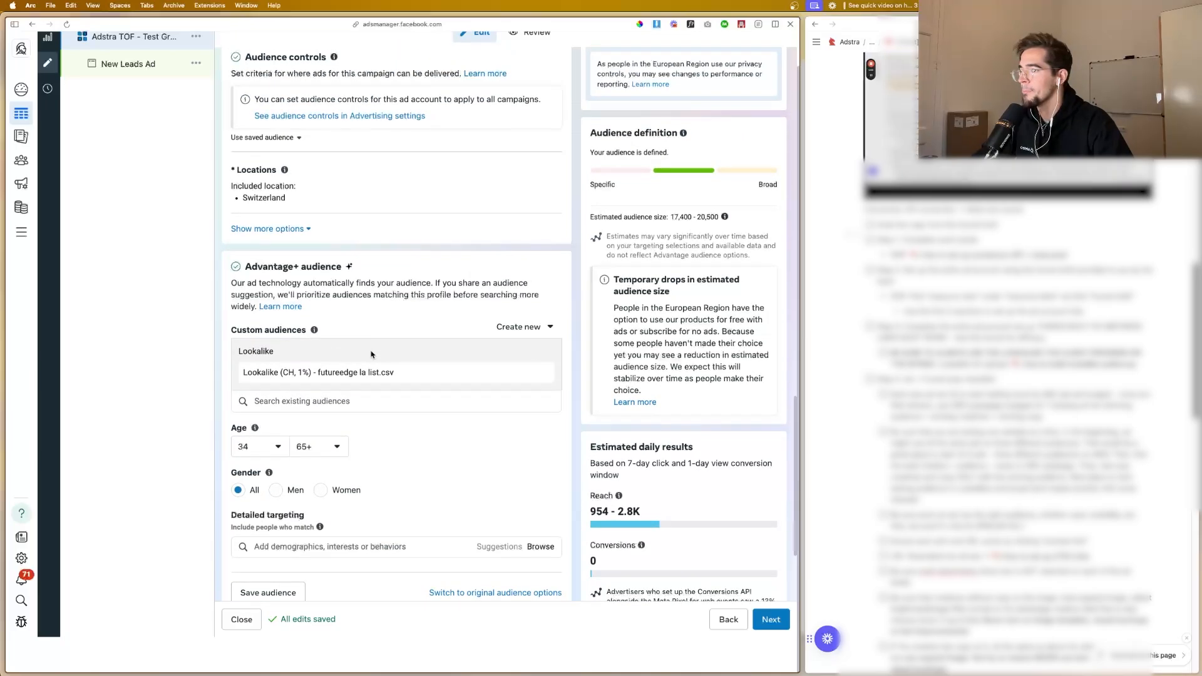
Step: Switch the ad set from Advantage+ audience to the original audience options and confirm the change
scroll(372, 355, down, 3)
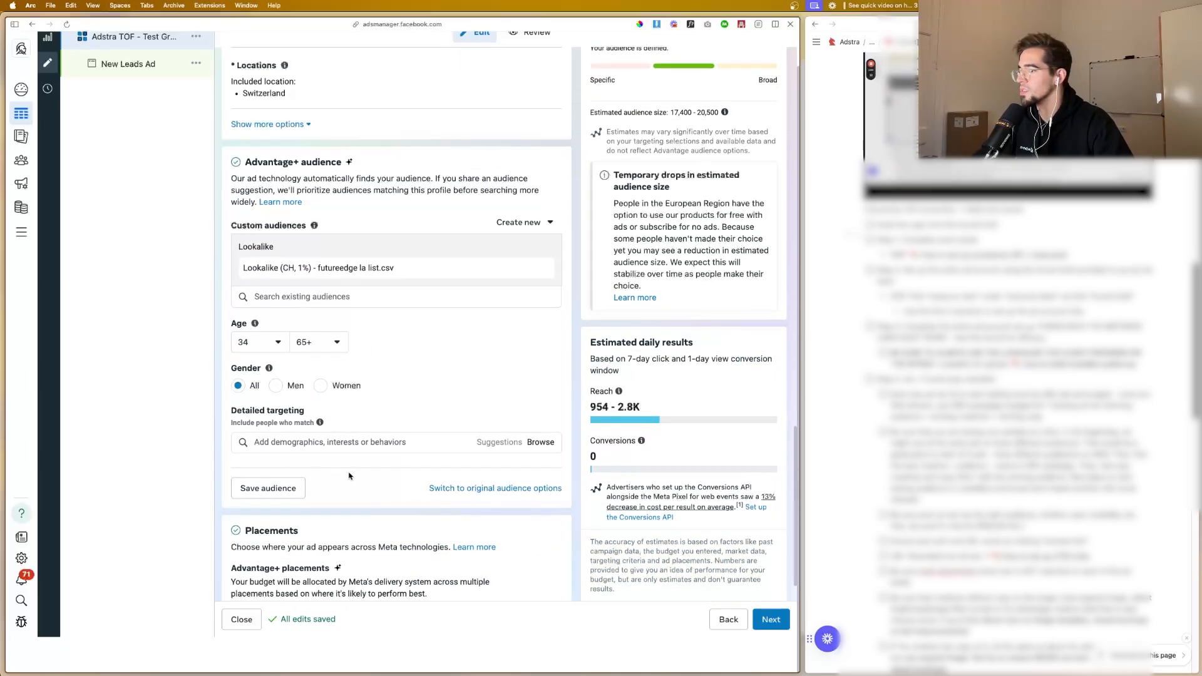
scroll(367, 468, up, 15)
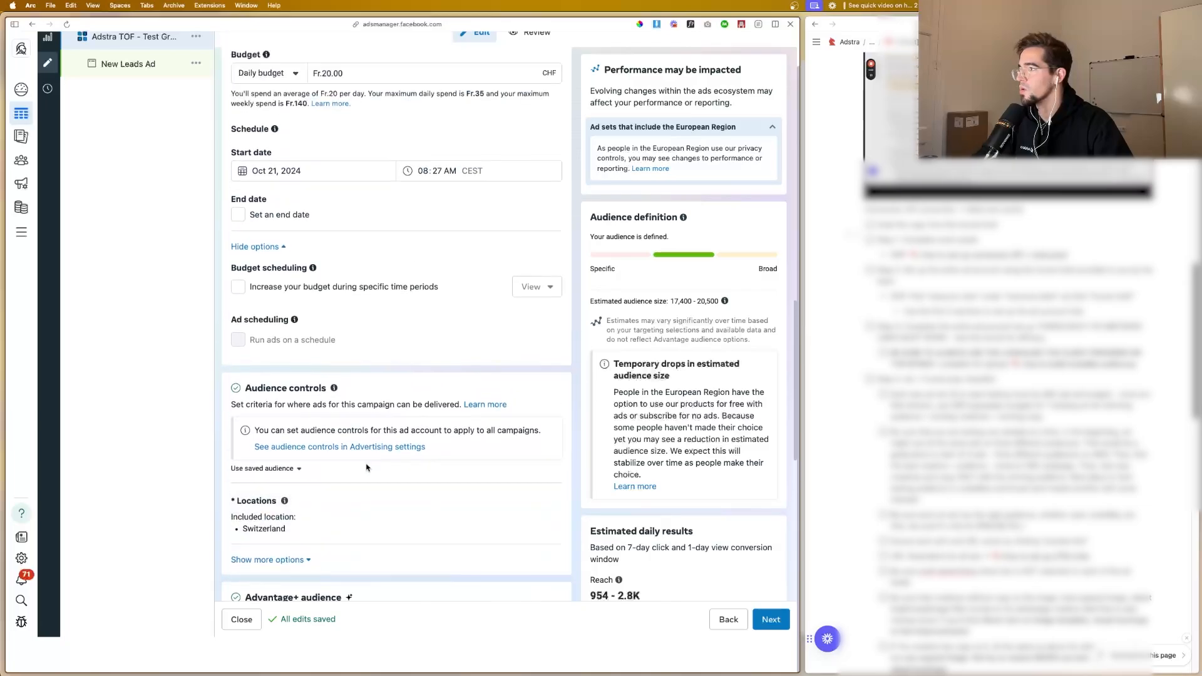
scroll(366, 467, down, 16)
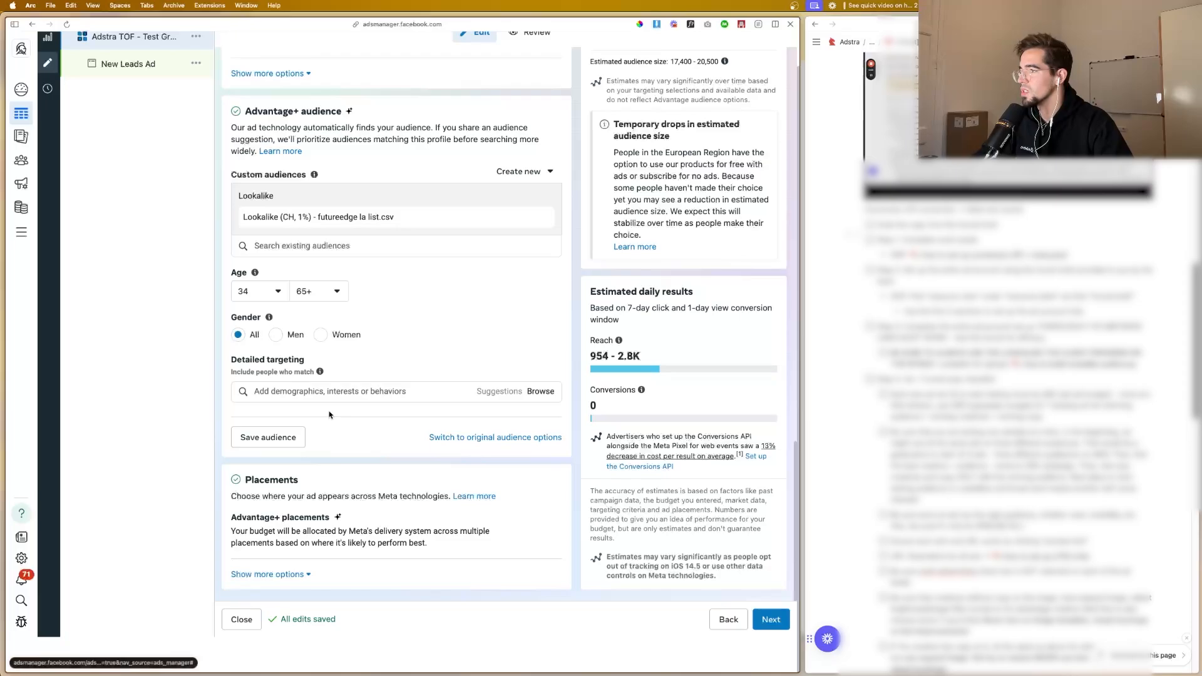
click(432, 437)
click(414, 346)
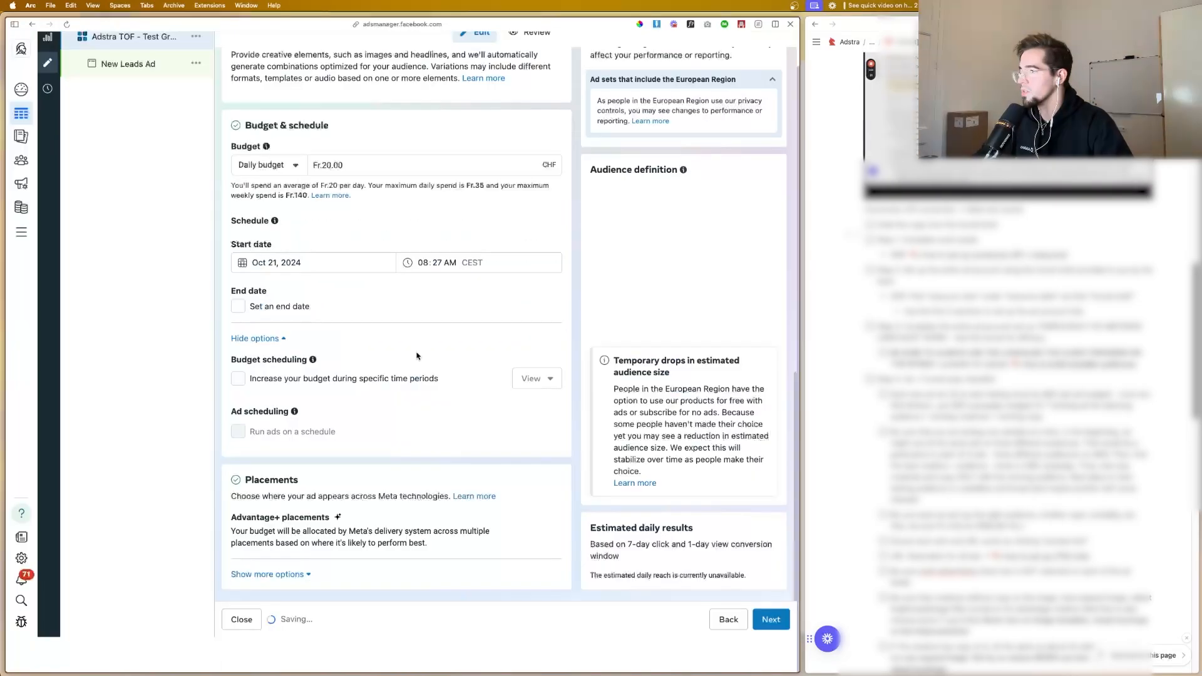
Step: Restrict the audience's languages to English (All)
scroll(354, 418, down, 8)
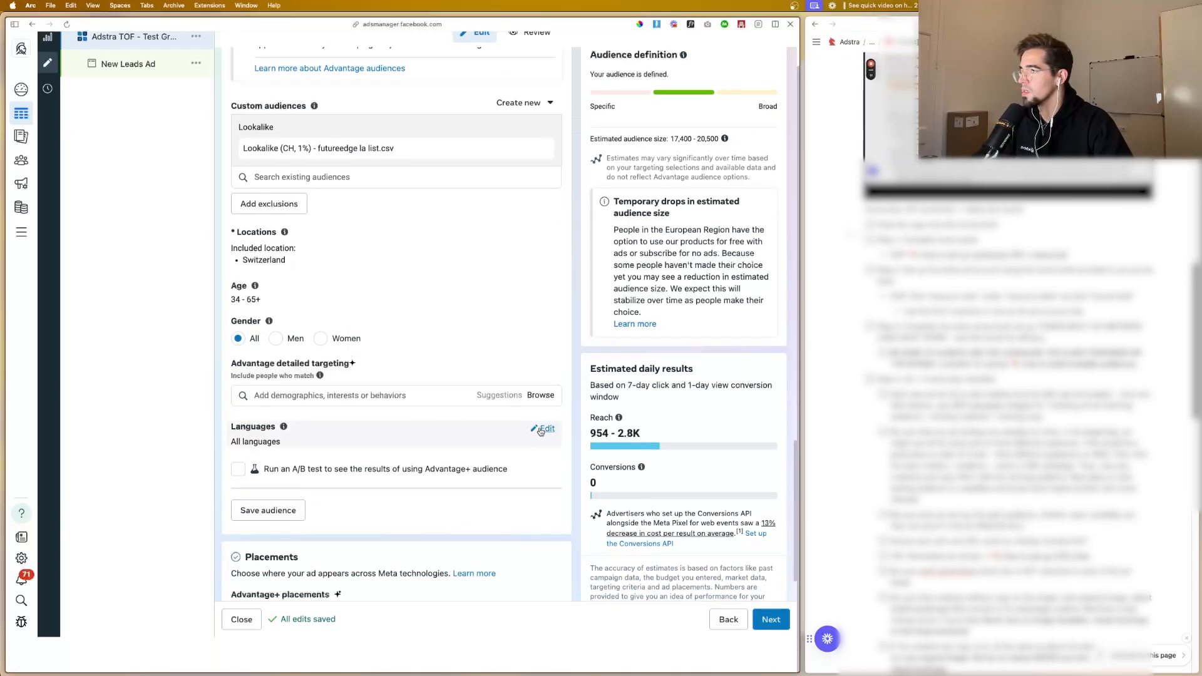
click(541, 430)
click(345, 447)
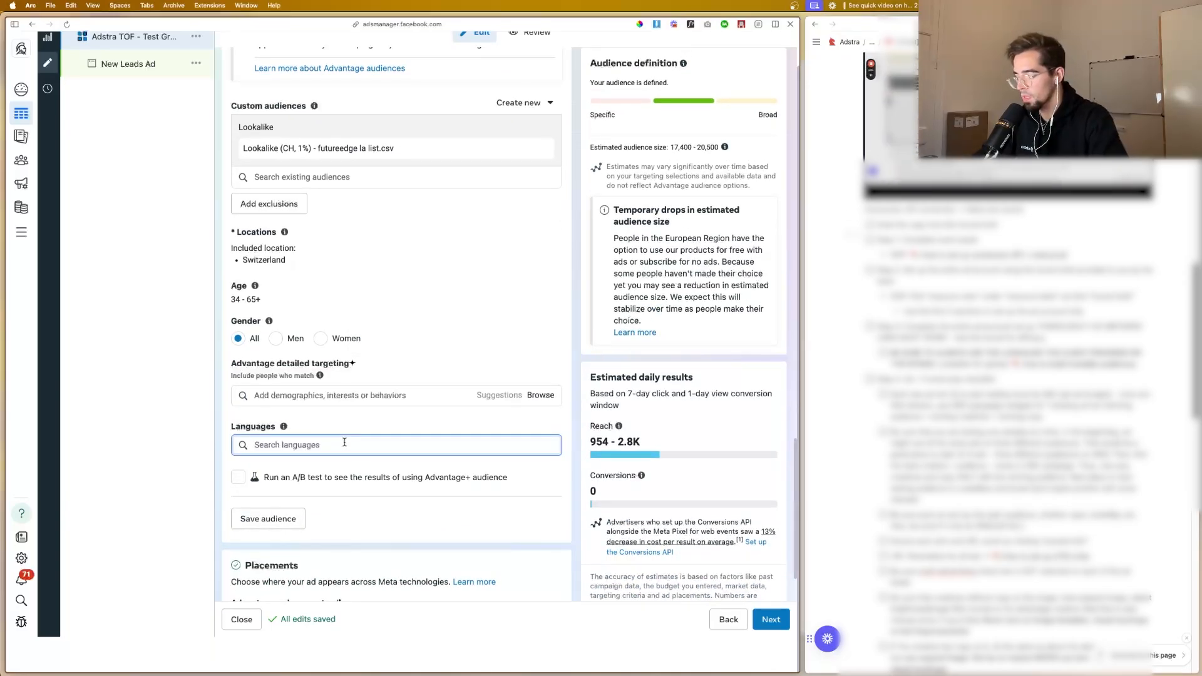
text(engl)
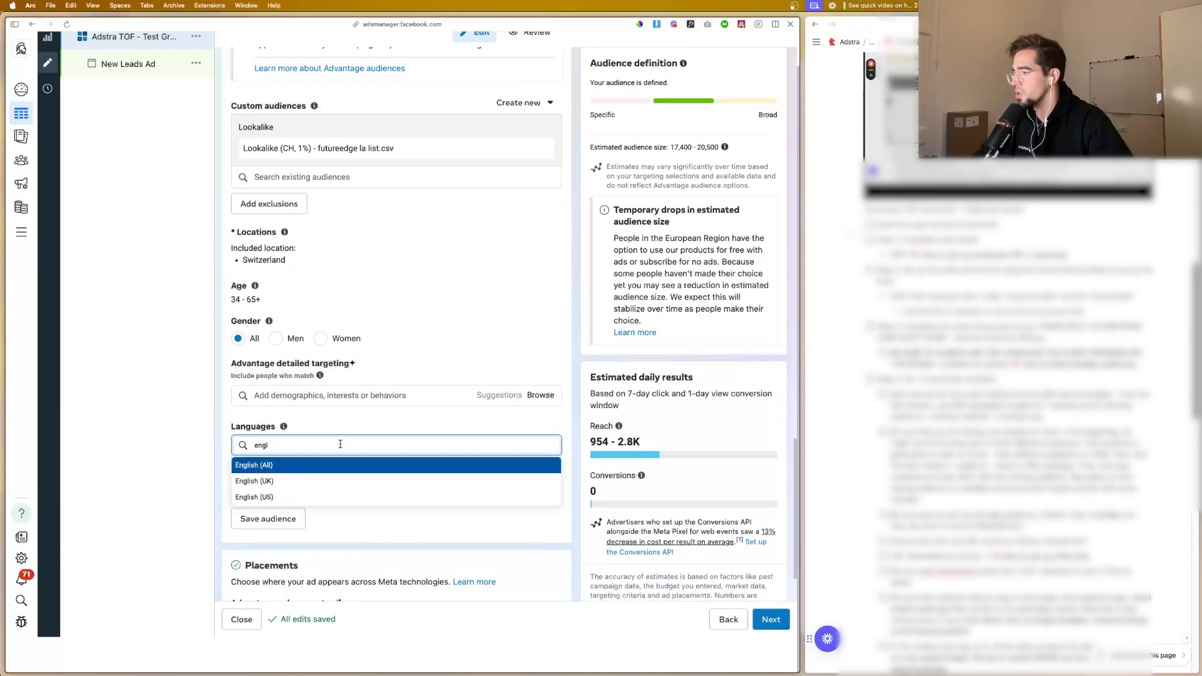
click(288, 465)
scroll(312, 358, up, 10)
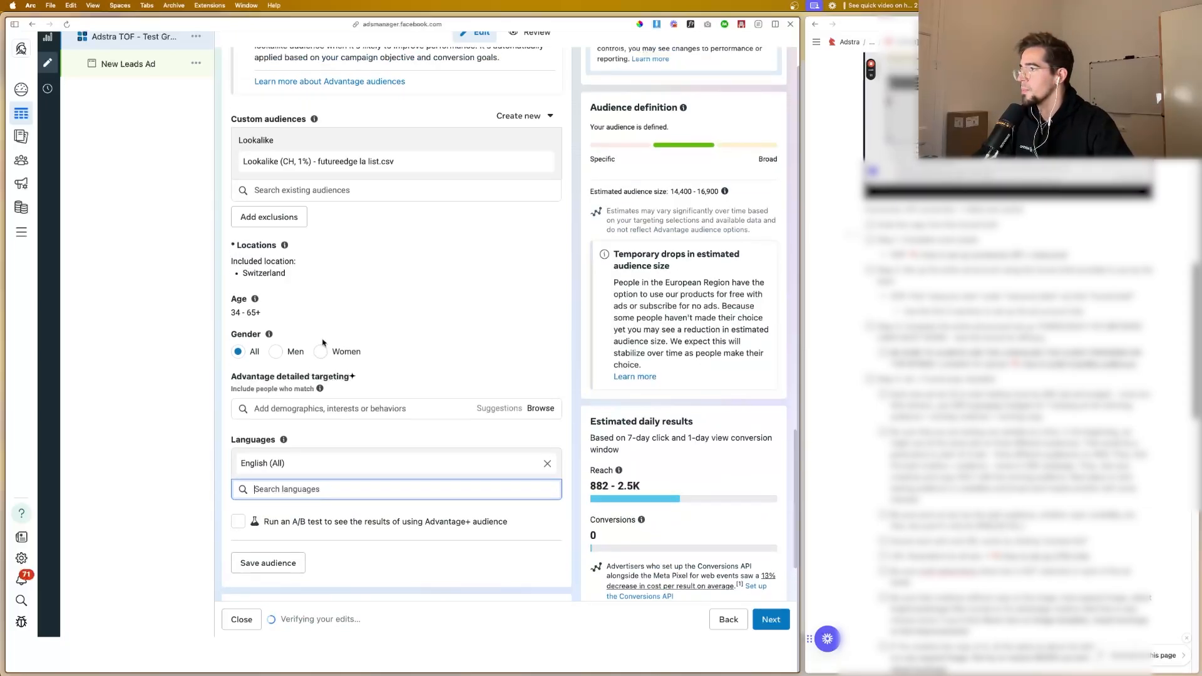
Step: Choose manual placements for the ad set and exclude the Audience Network and Messenger platforms
scroll(324, 343, down, 5)
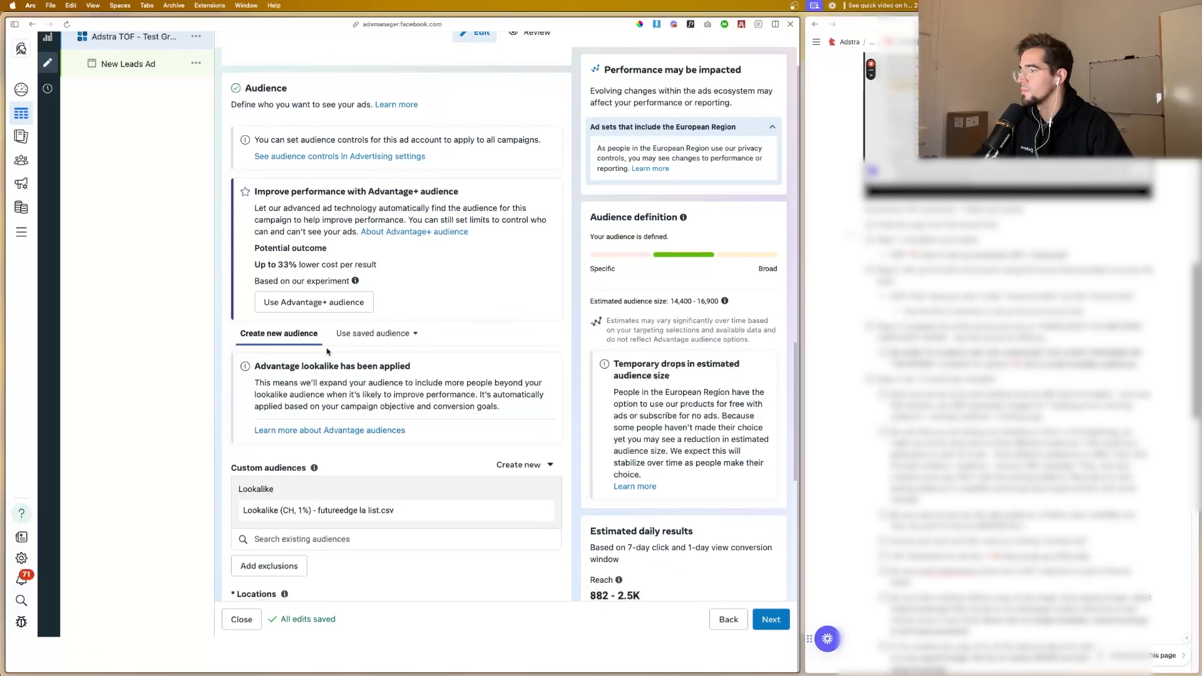
scroll(327, 352, down, 7)
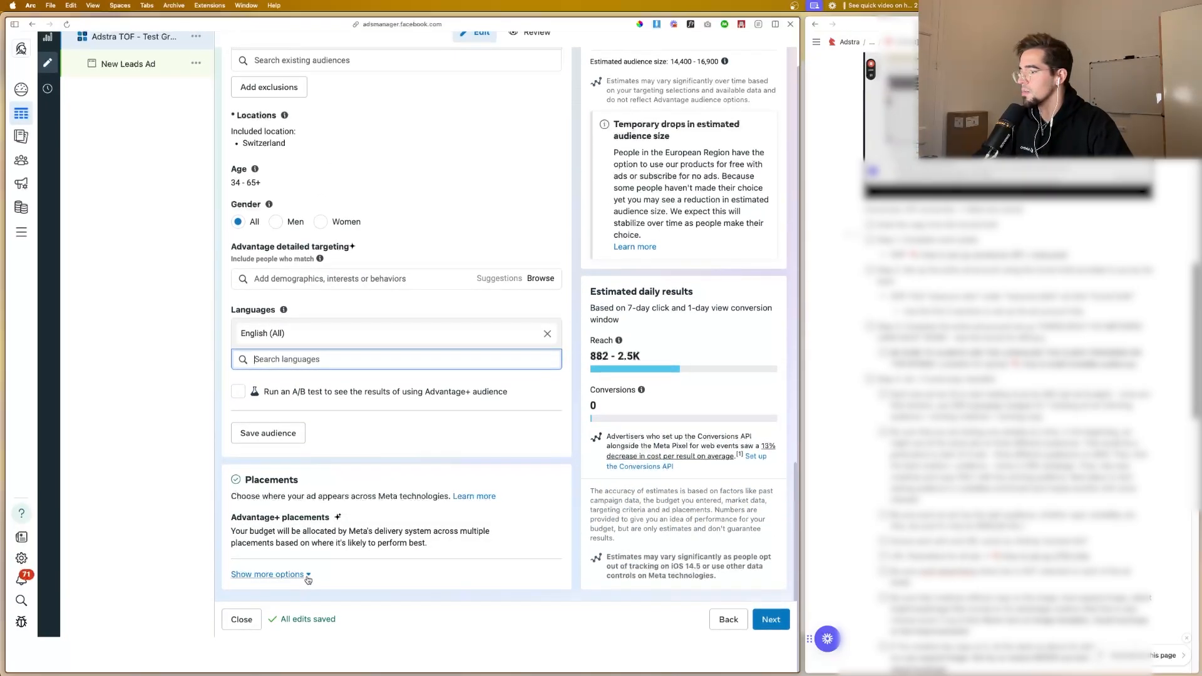
click(304, 575)
scroll(294, 438, down, 3)
click(282, 425)
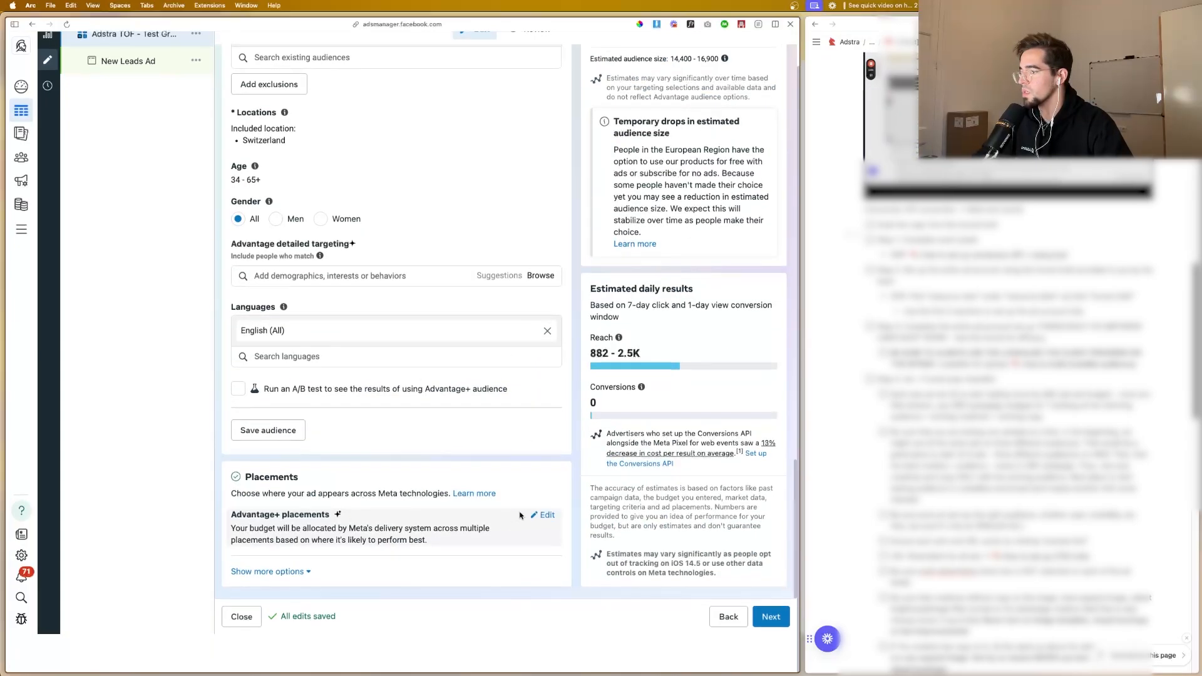
click(538, 517)
scroll(463, 456, down, 1)
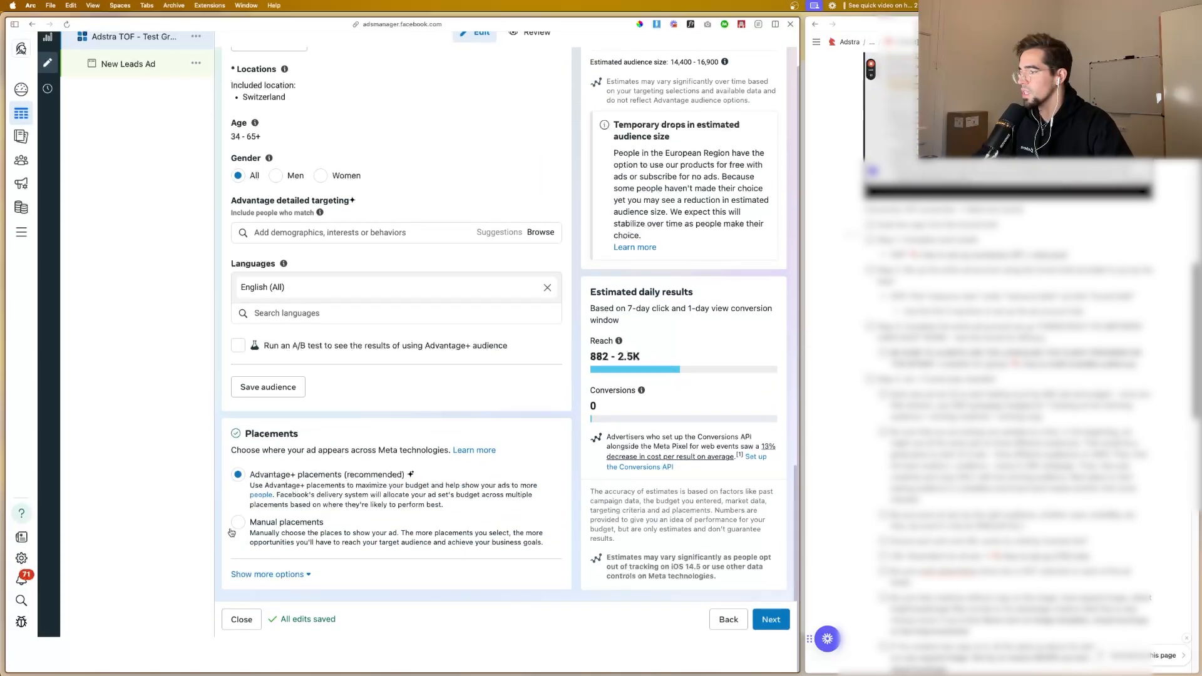
click(238, 523)
scroll(295, 476, down, 5)
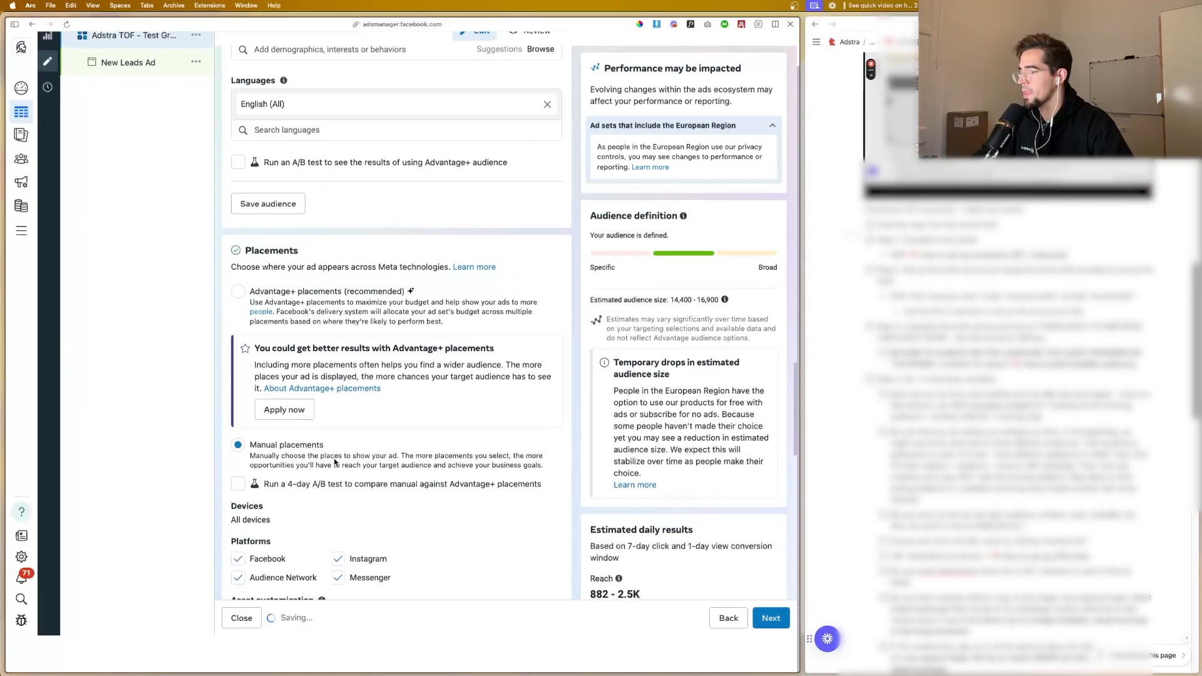
click(285, 449)
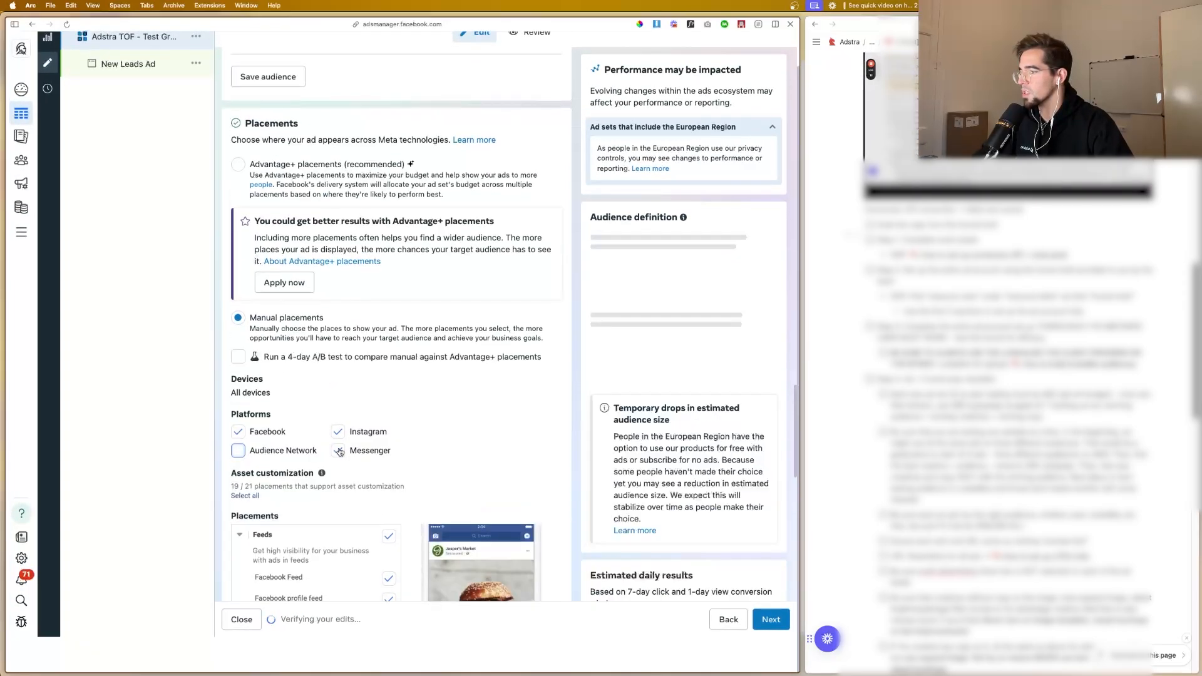
click(338, 451)
Step: Exclude all Stories and Reels, in-stream ads for videos and reels, and search results placements
scroll(343, 448, down, 7)
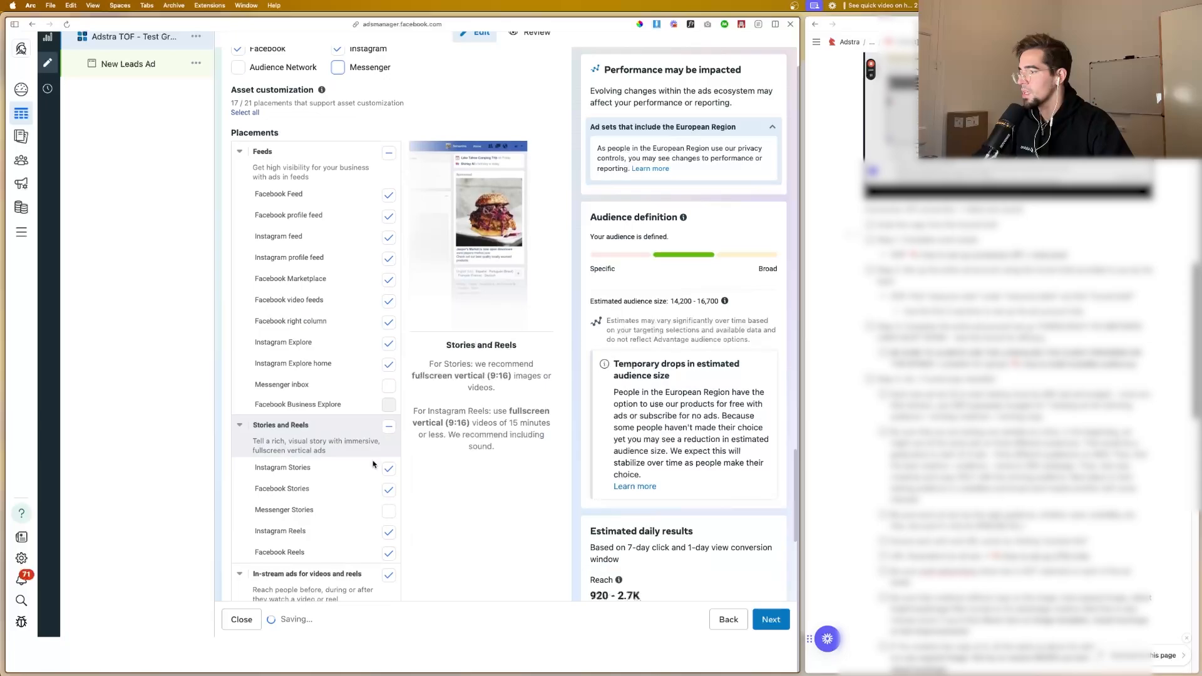
click(389, 427)
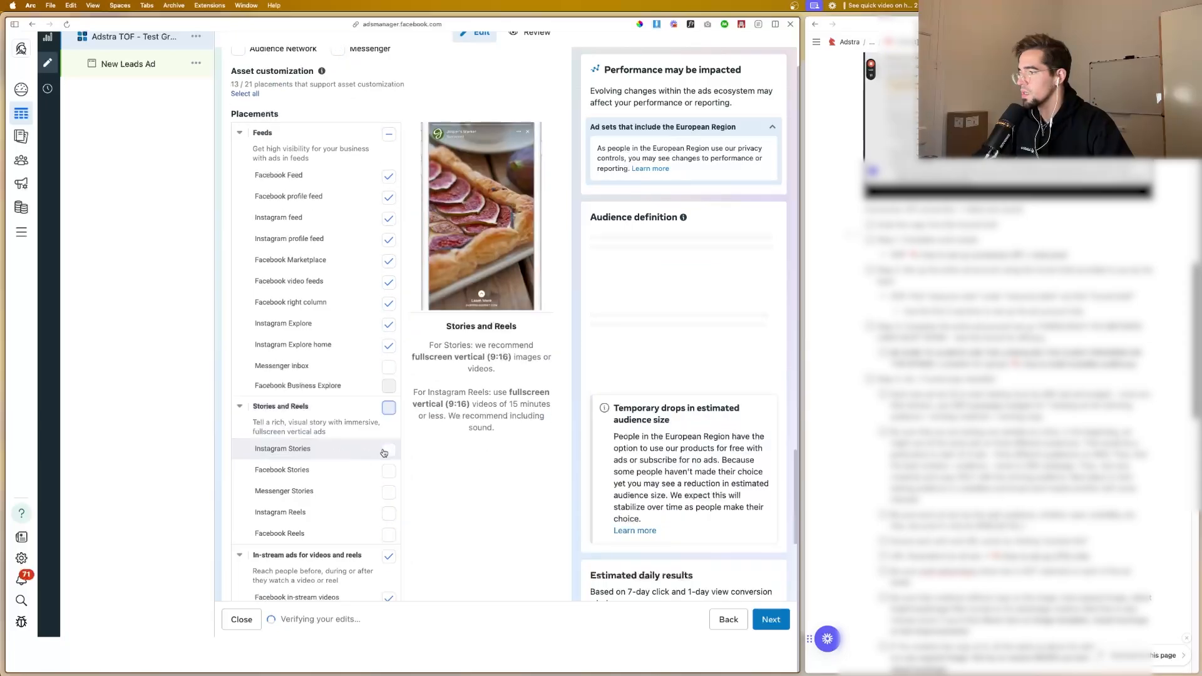
scroll(387, 454, down, 2)
click(389, 497)
scroll(389, 498, down, 3)
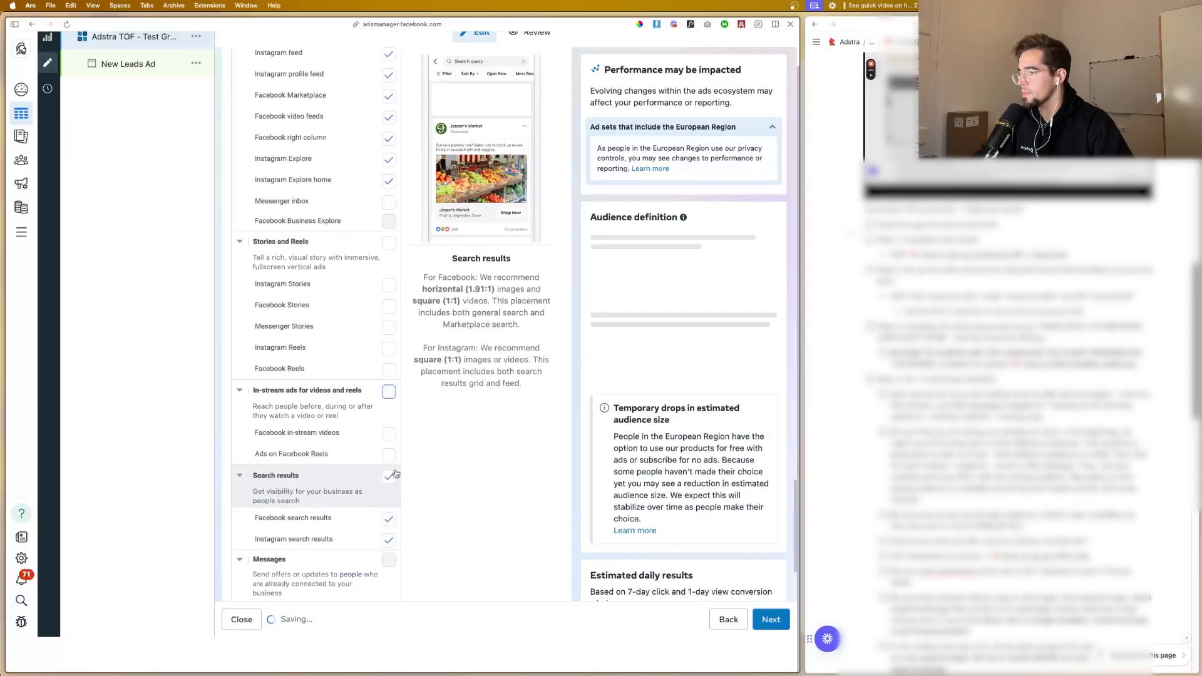
click(389, 477)
scroll(351, 445, up, 4)
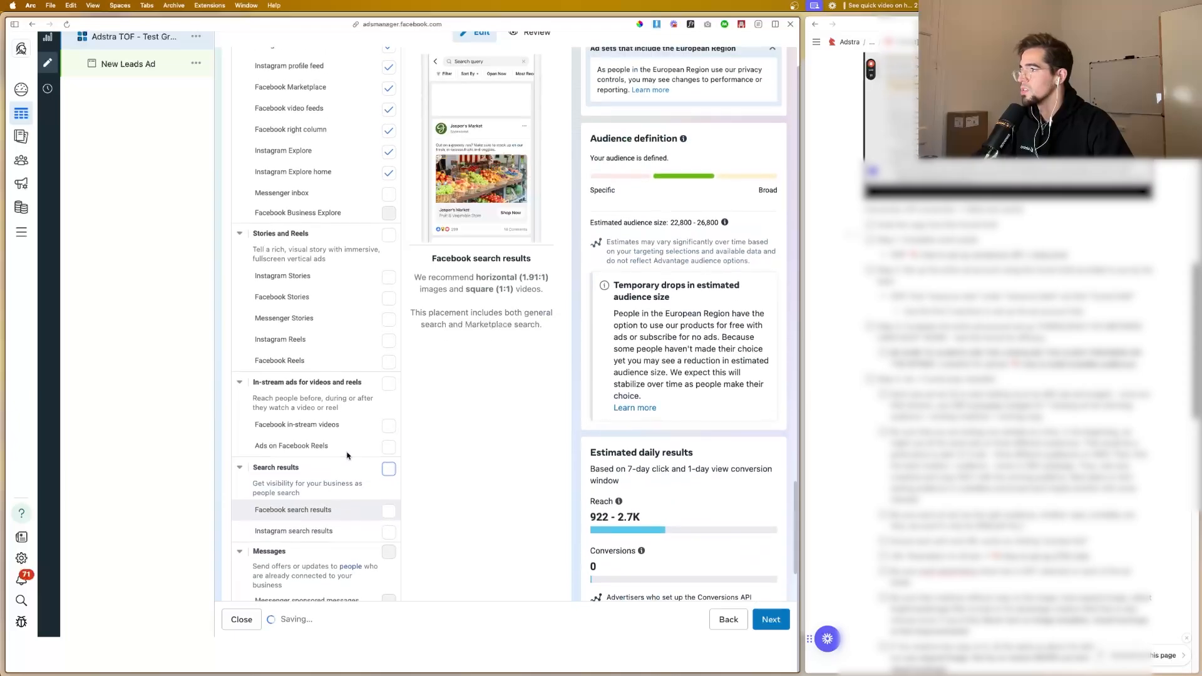
Step: Exclude Facebook Marketplace, Facebook video feeds and Facebook right column from the Feeds placements
scroll(352, 445, up, 1)
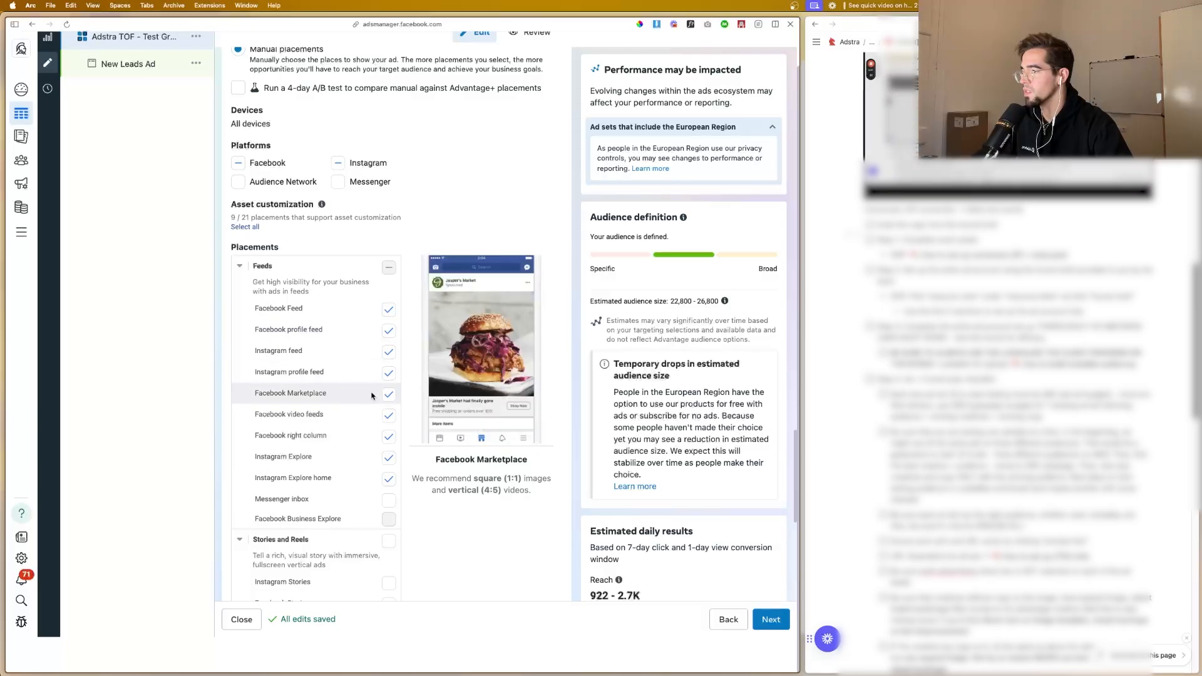
click(388, 396)
click(388, 415)
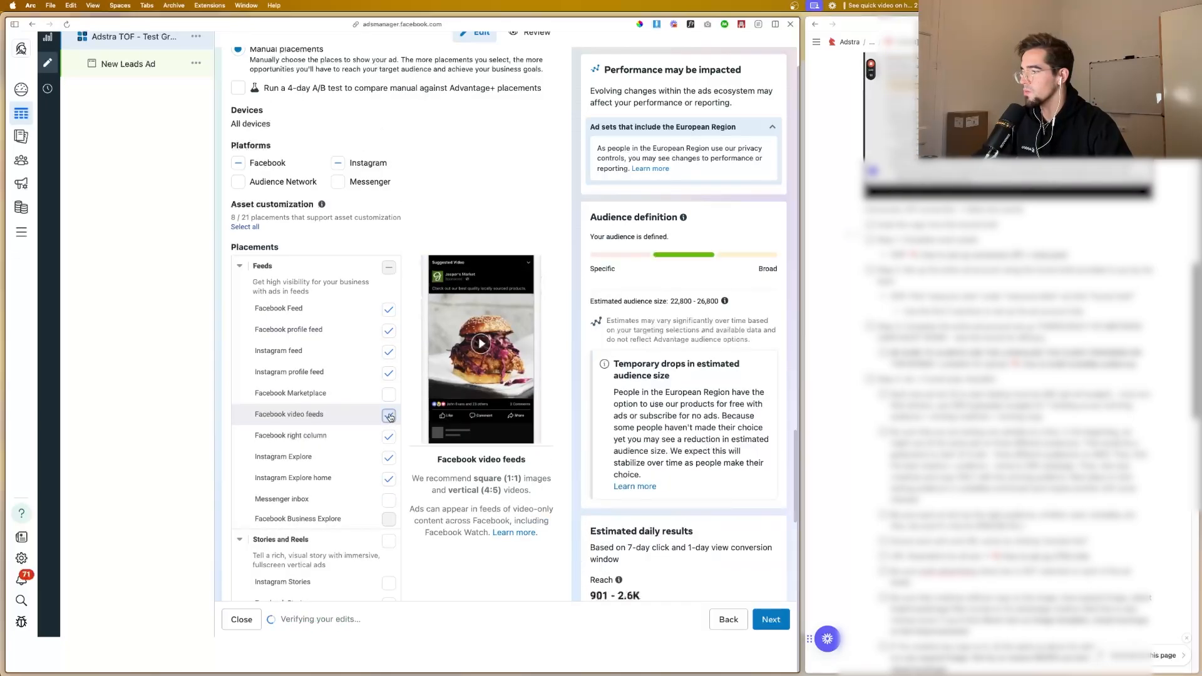
click(388, 436)
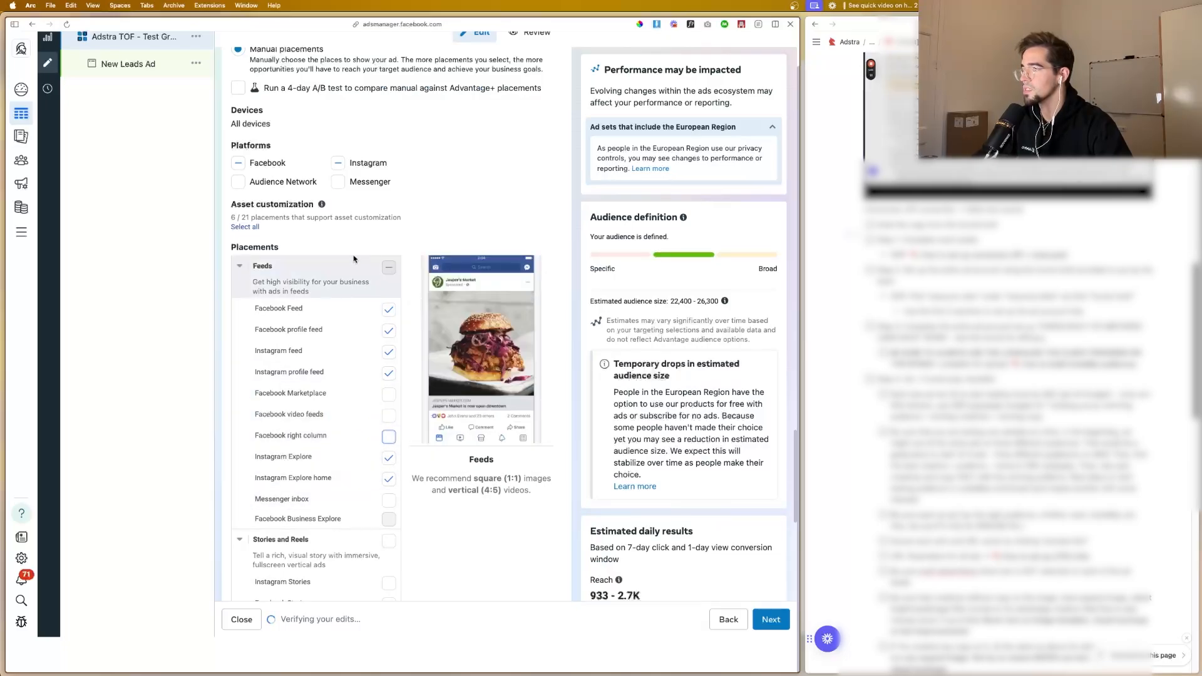
Step: Widen the browser window and zoom the page out to fit more of the ad set editor
scroll(380, 376, down, 8)
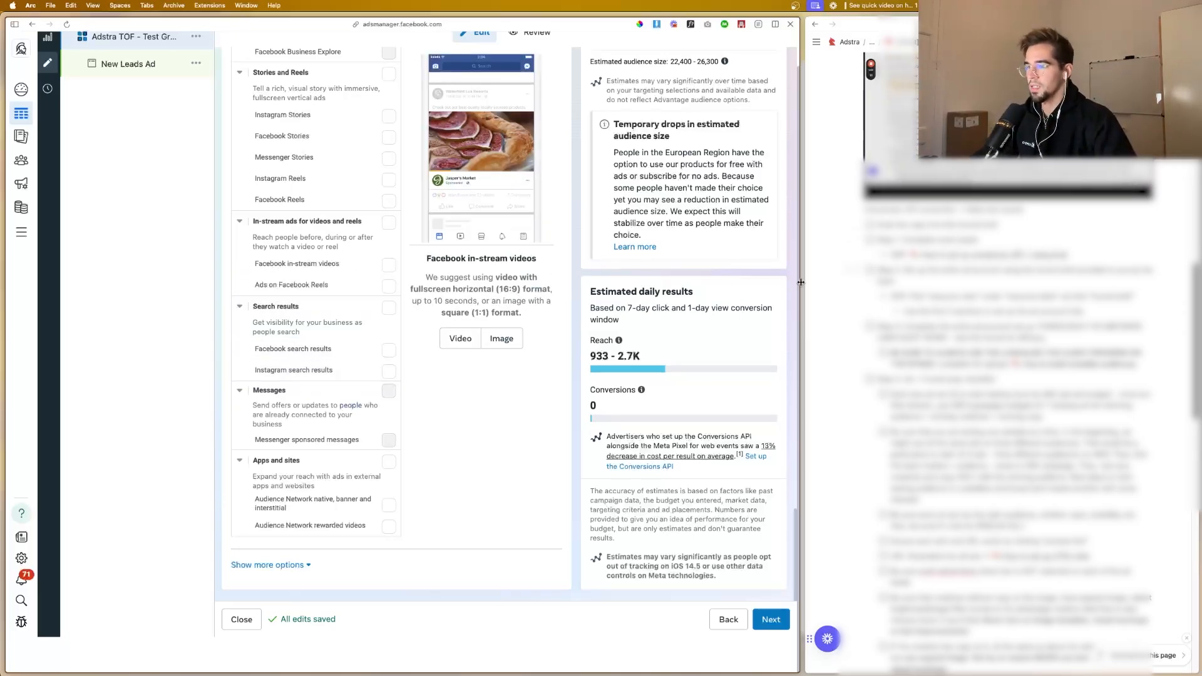
drag(804, 282, 897, 283)
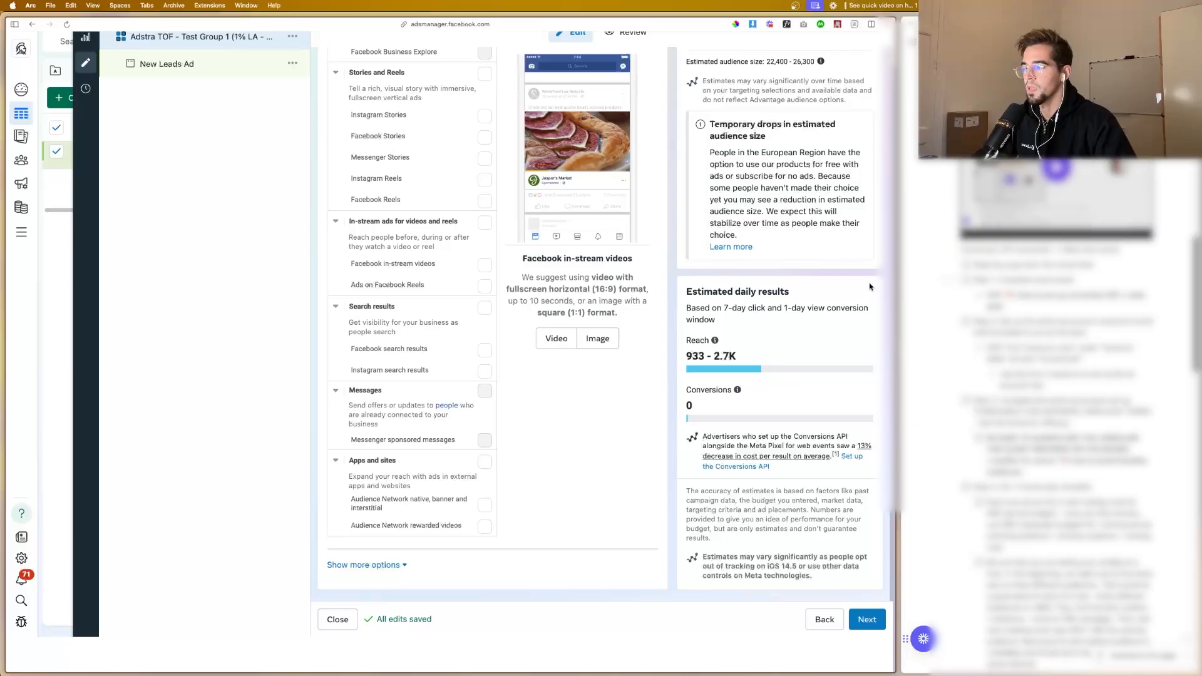
scroll(401, 313, up, 5)
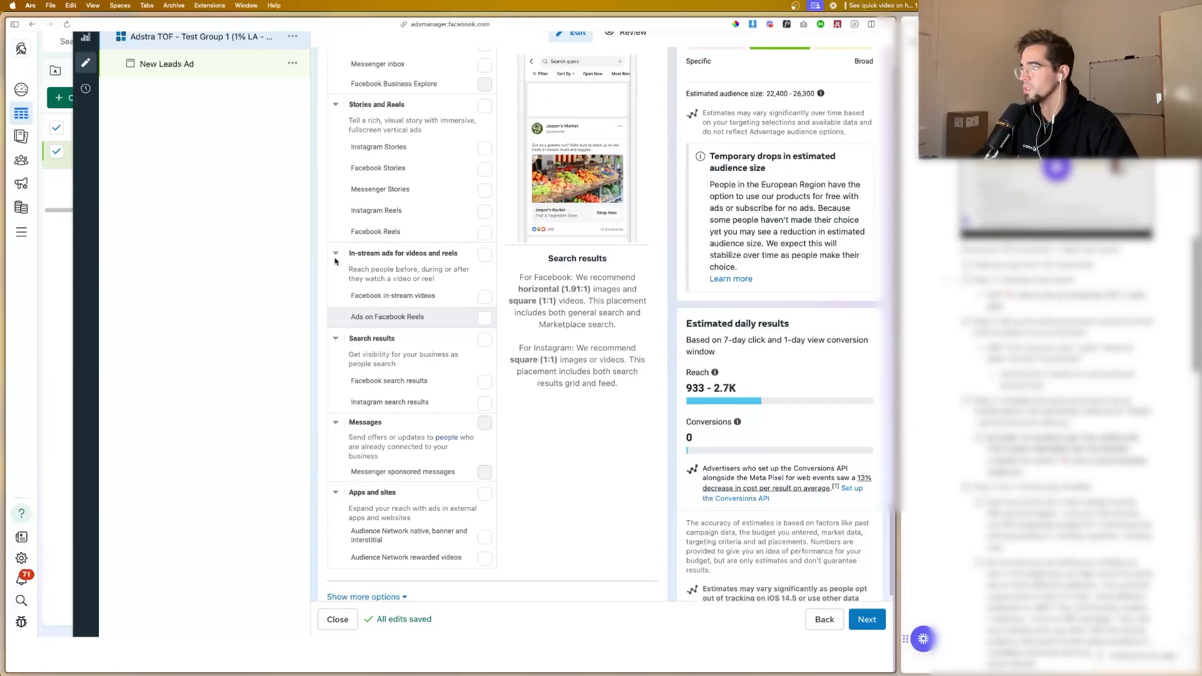
scroll(231, 254, up, 2)
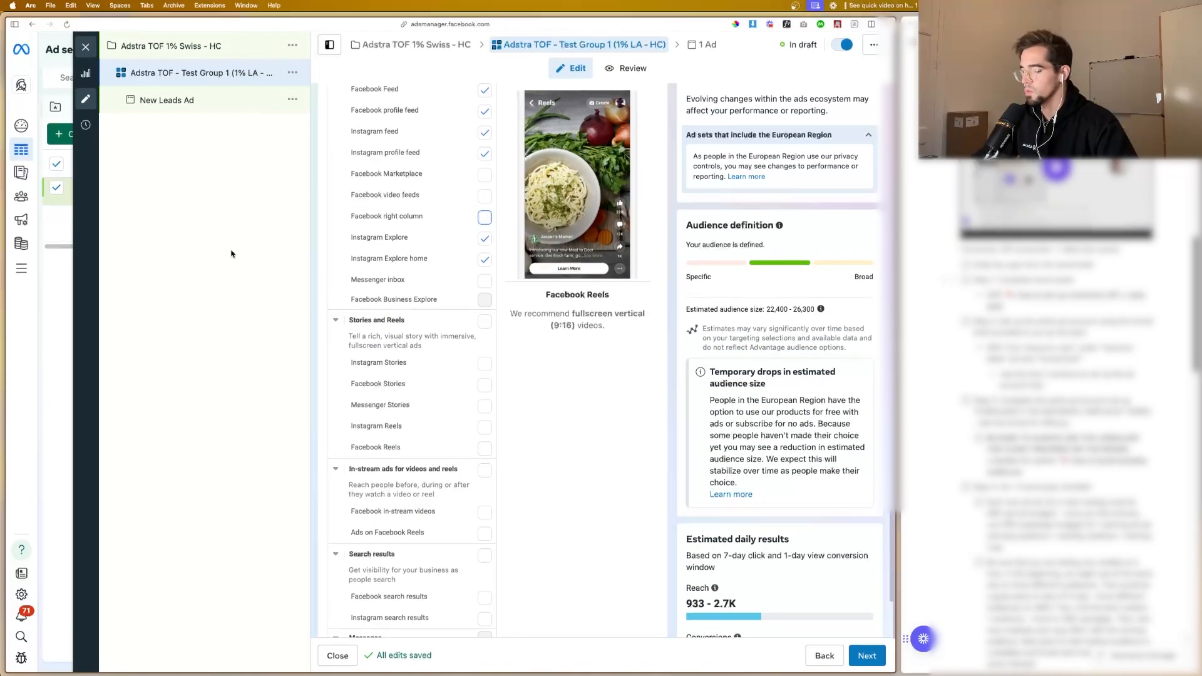
key(super+minus)
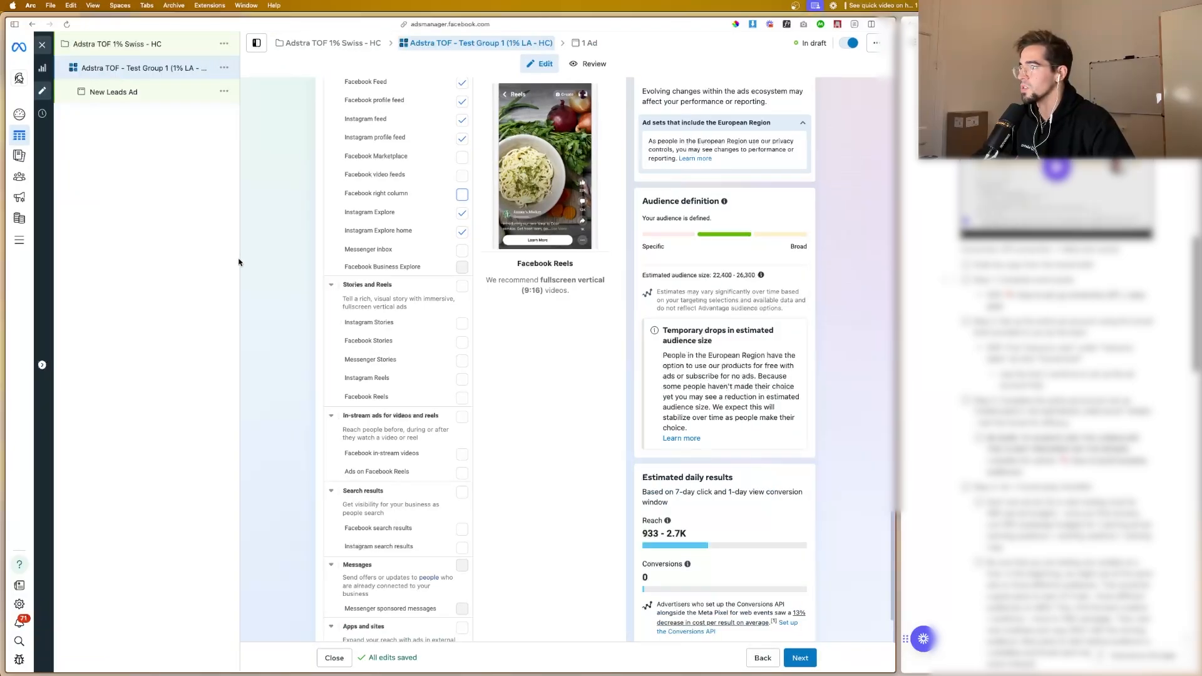
Step: Review the ad set's manual placements, audience targeting and conversion settings
scroll(302, 281, down, 1)
scroll(302, 282, down, 1)
scroll(303, 276, up, 6)
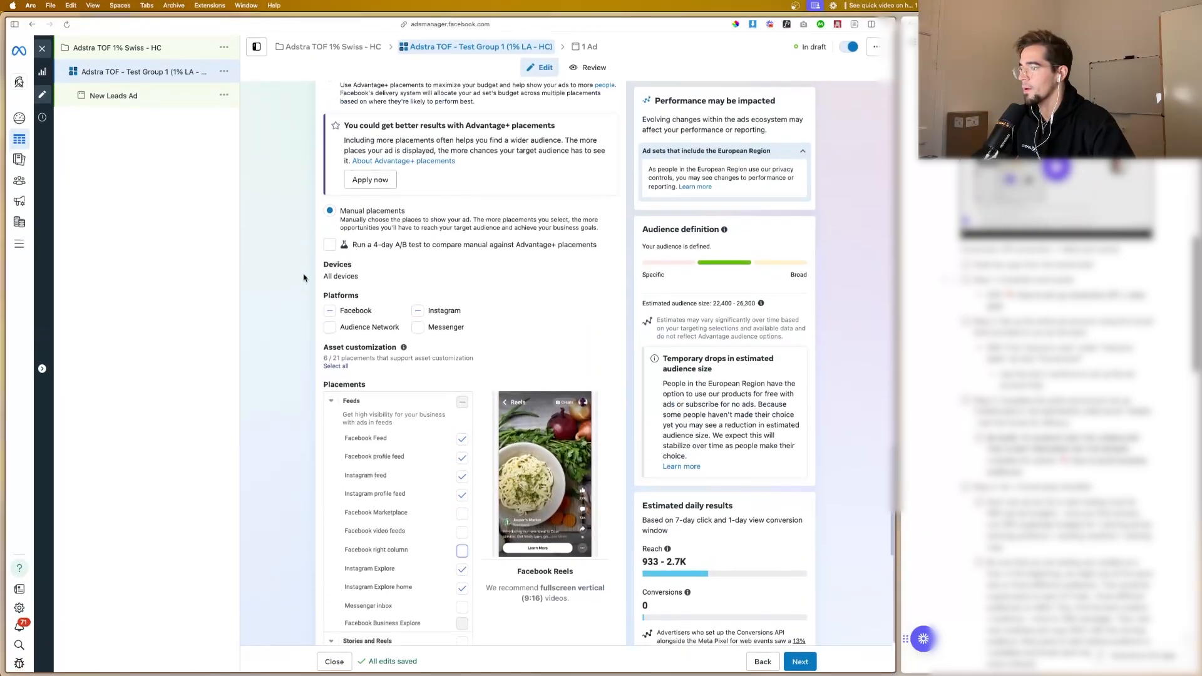
scroll(342, 284, up, 10)
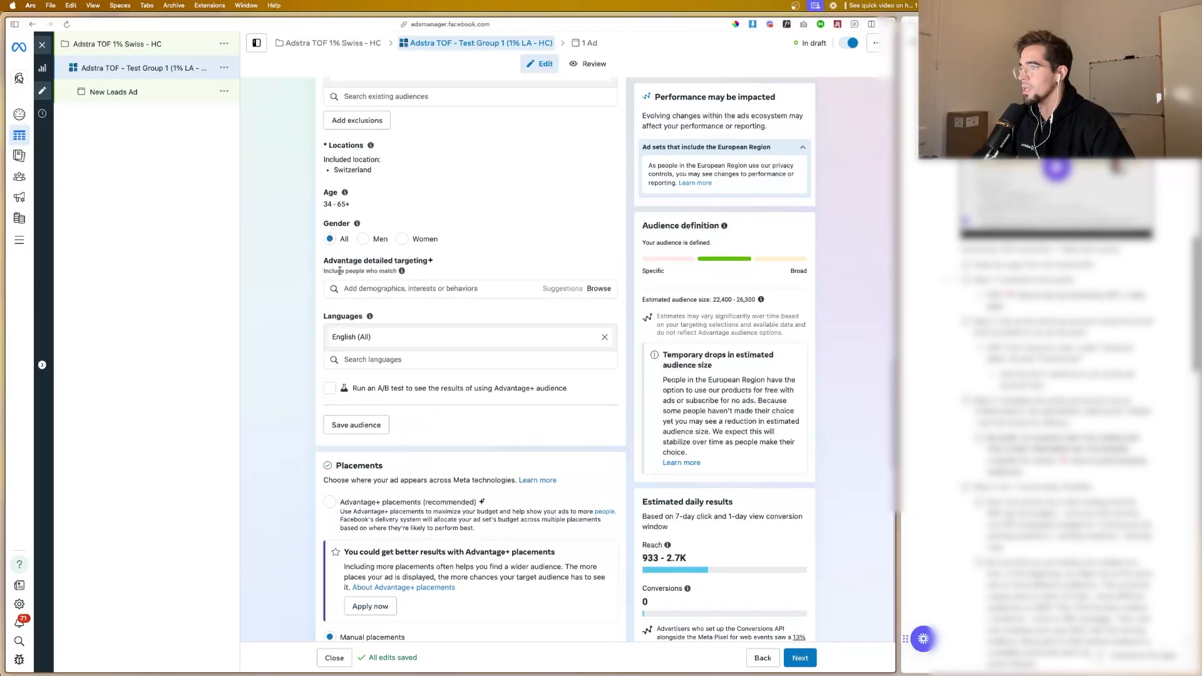
scroll(342, 273, down, 15)
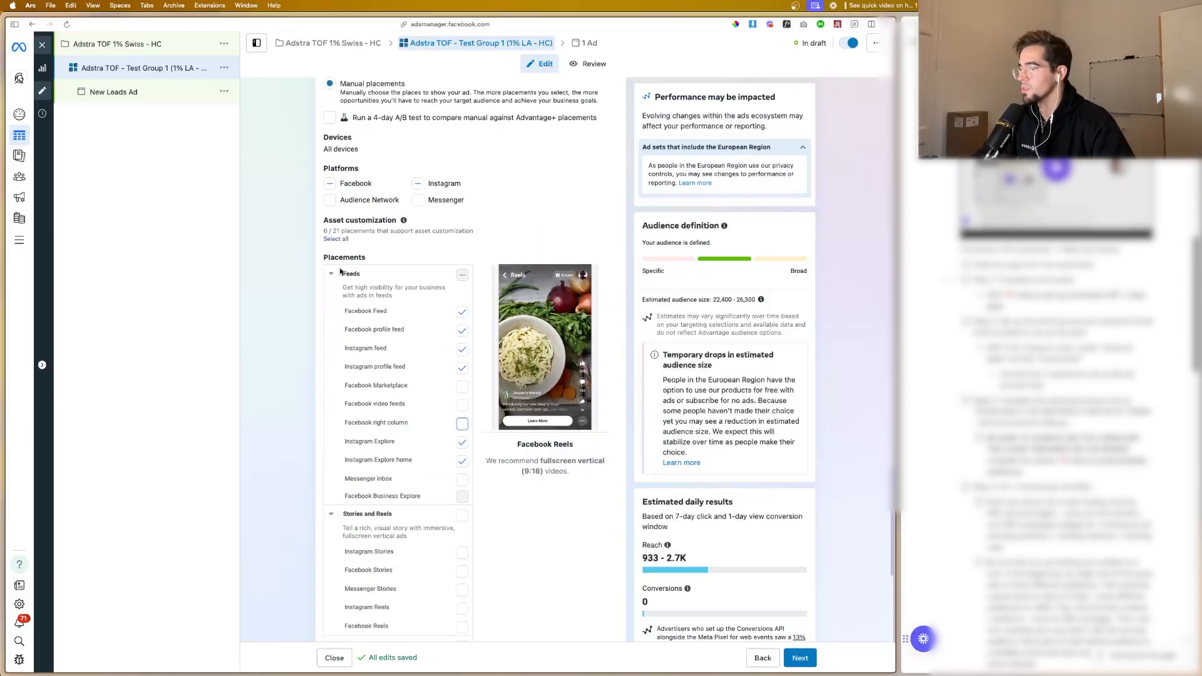
scroll(340, 270, down, 2)
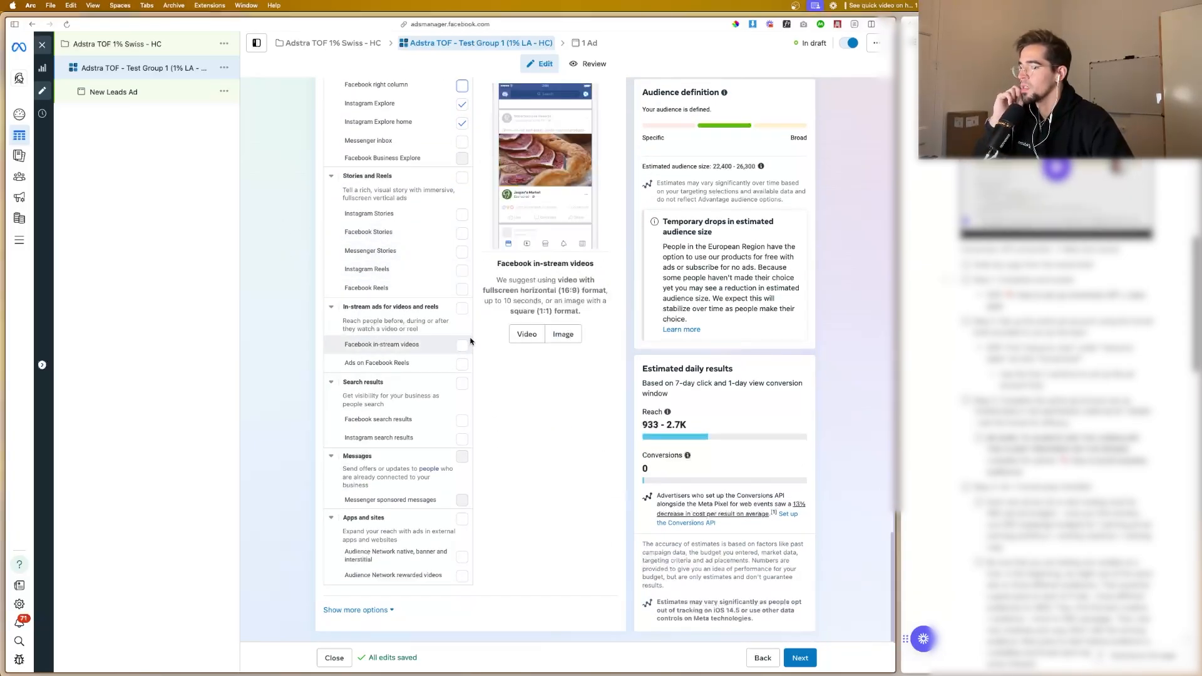
scroll(429, 277, up, 2)
scroll(429, 276, up, 20)
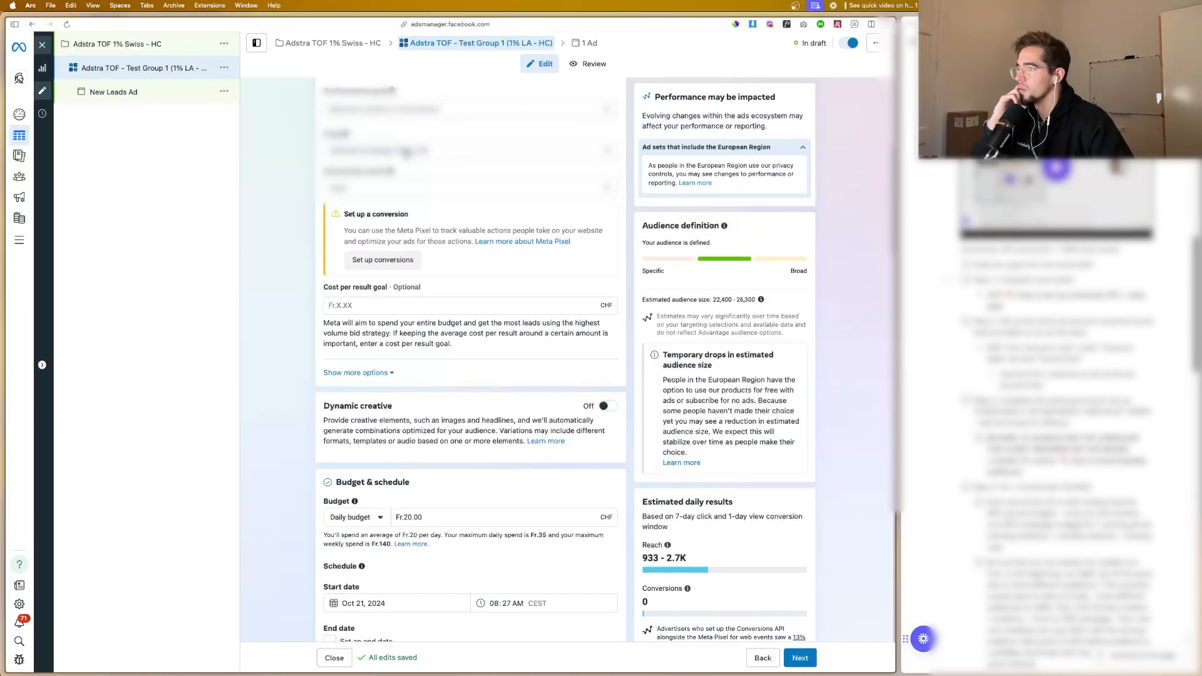
Step: Set the ad set's daily budget to Fr.25.00
scroll(404, 192, down, 5)
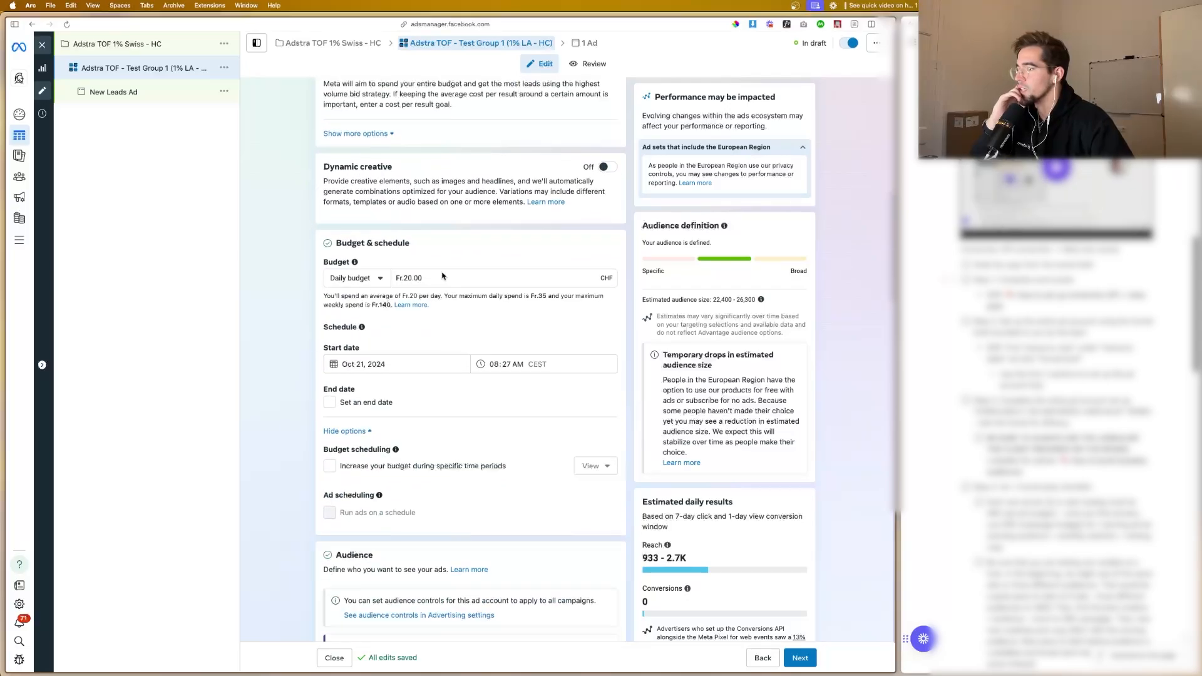
scroll(442, 276, down, 1)
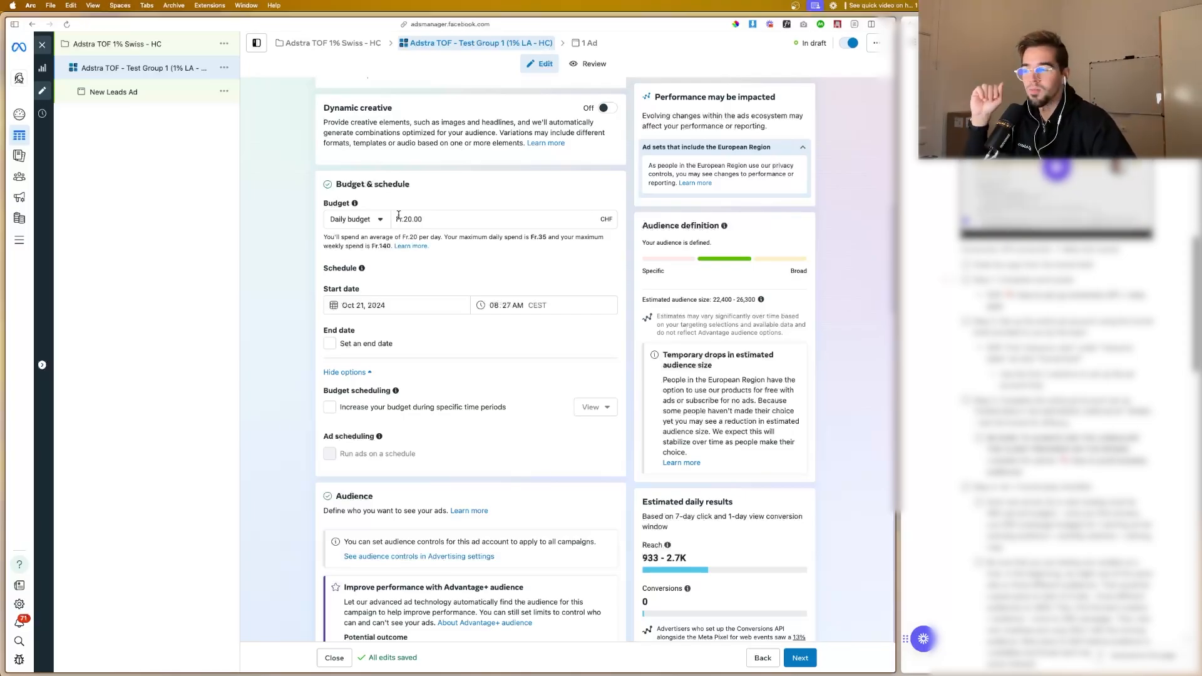
scroll(394, 225, down, 2)
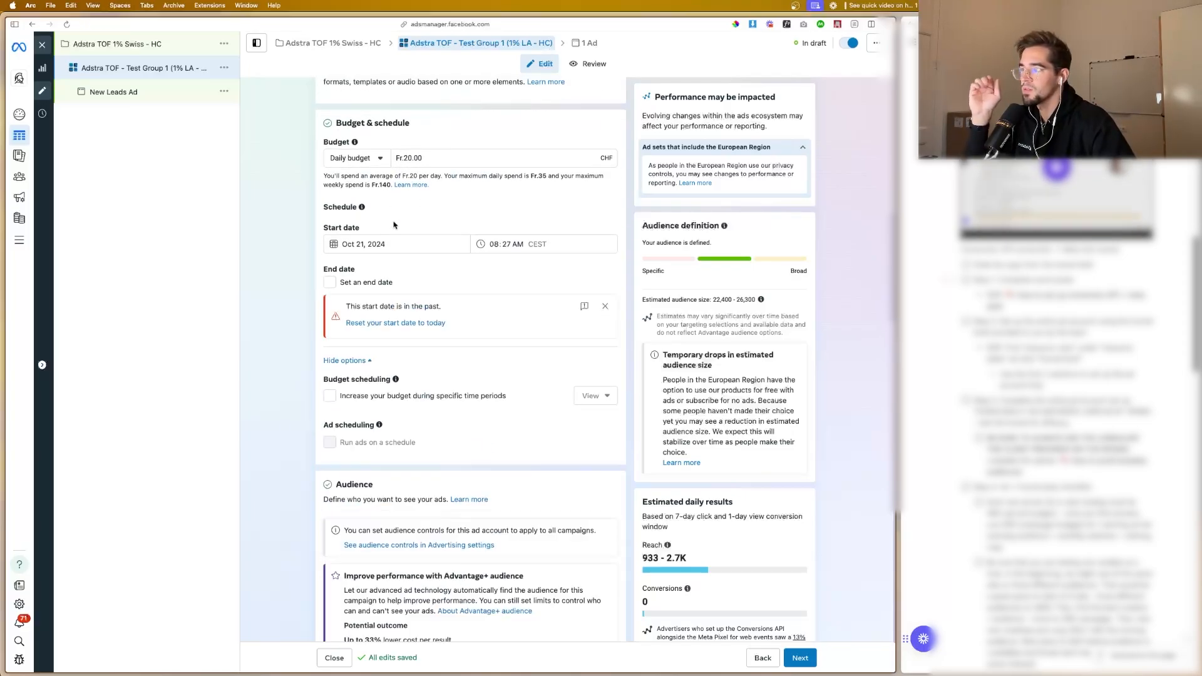
click(412, 158)
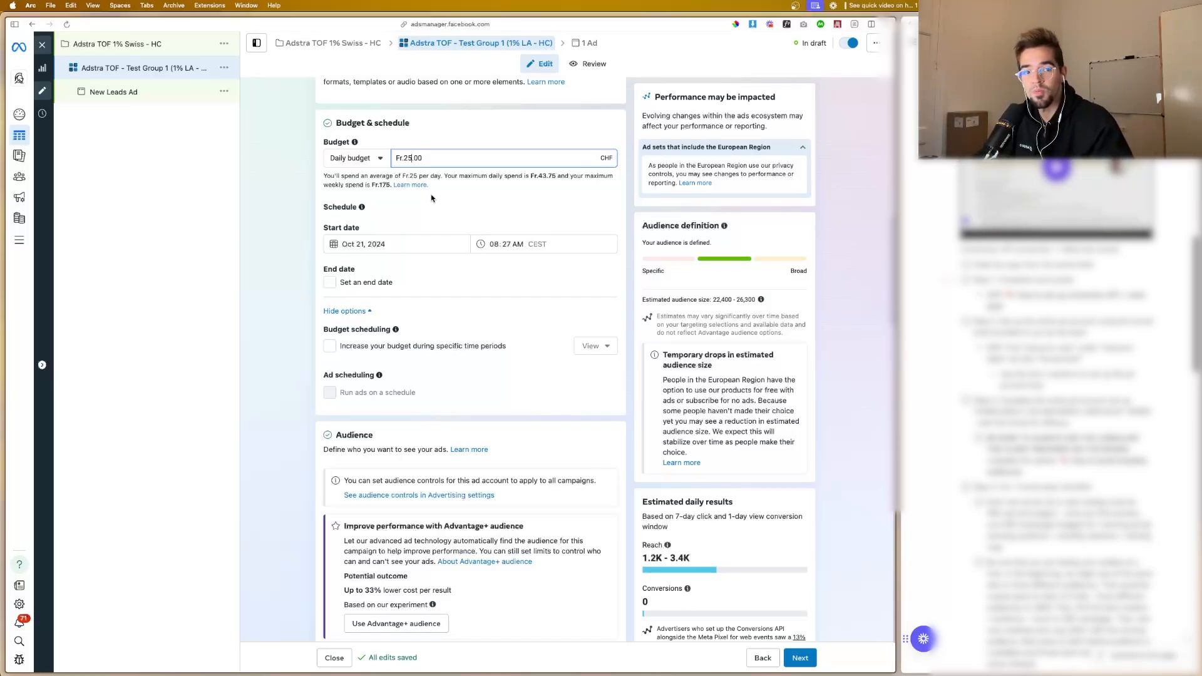
Step: Schedule the ad set to start on Oct 23, 2024 at 04:00 AM, with no end date
scroll(394, 197, down, 3)
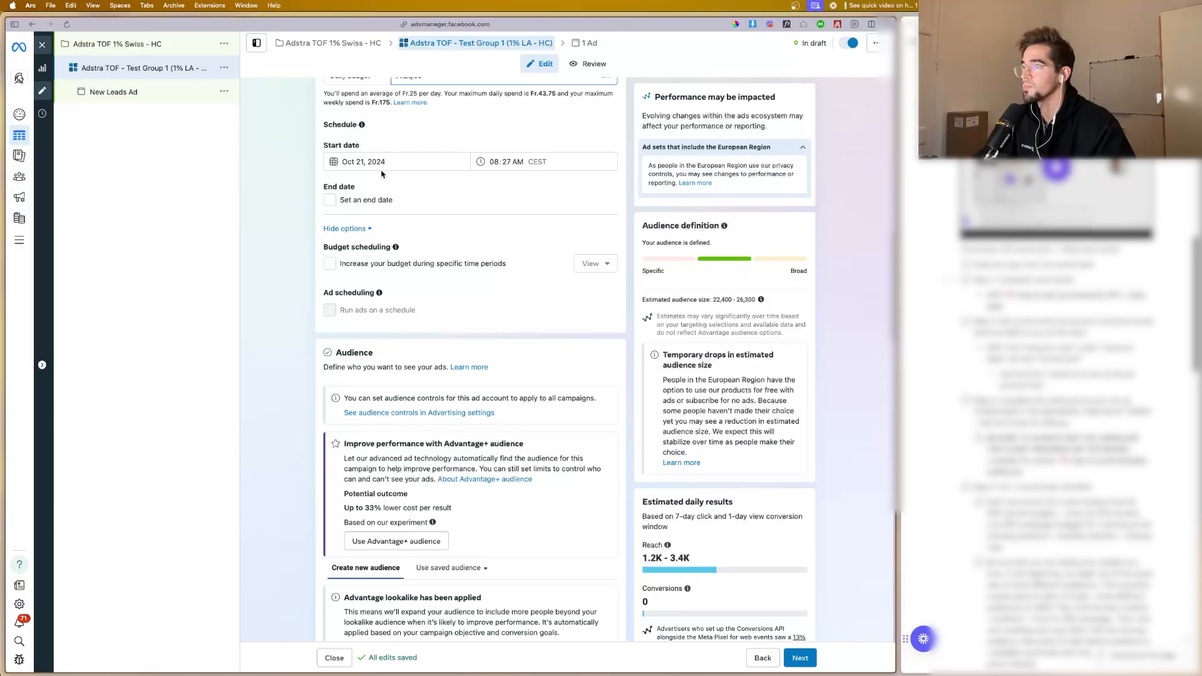
click(360, 162)
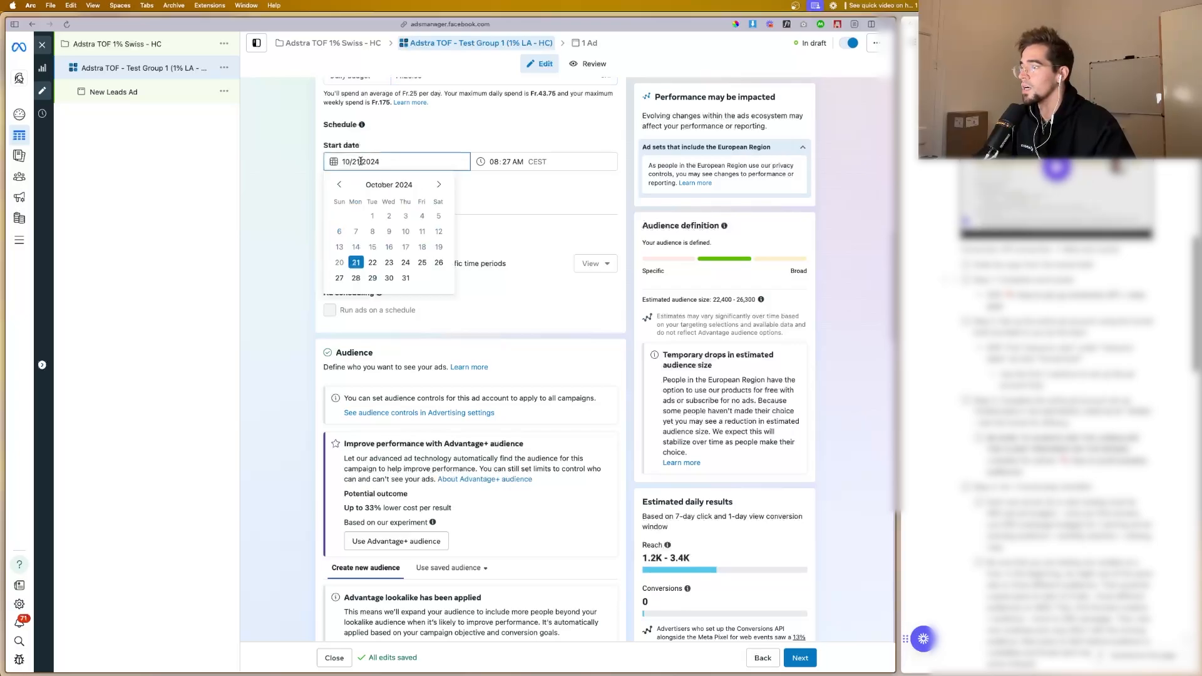
click(389, 264)
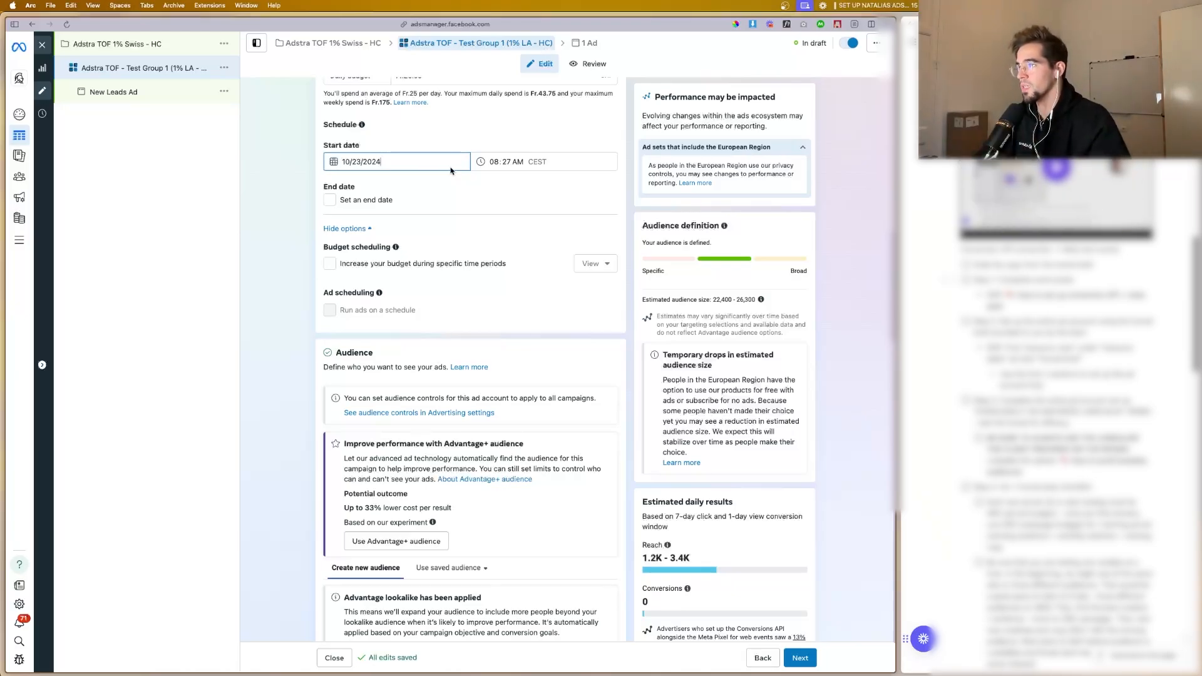
click(497, 161)
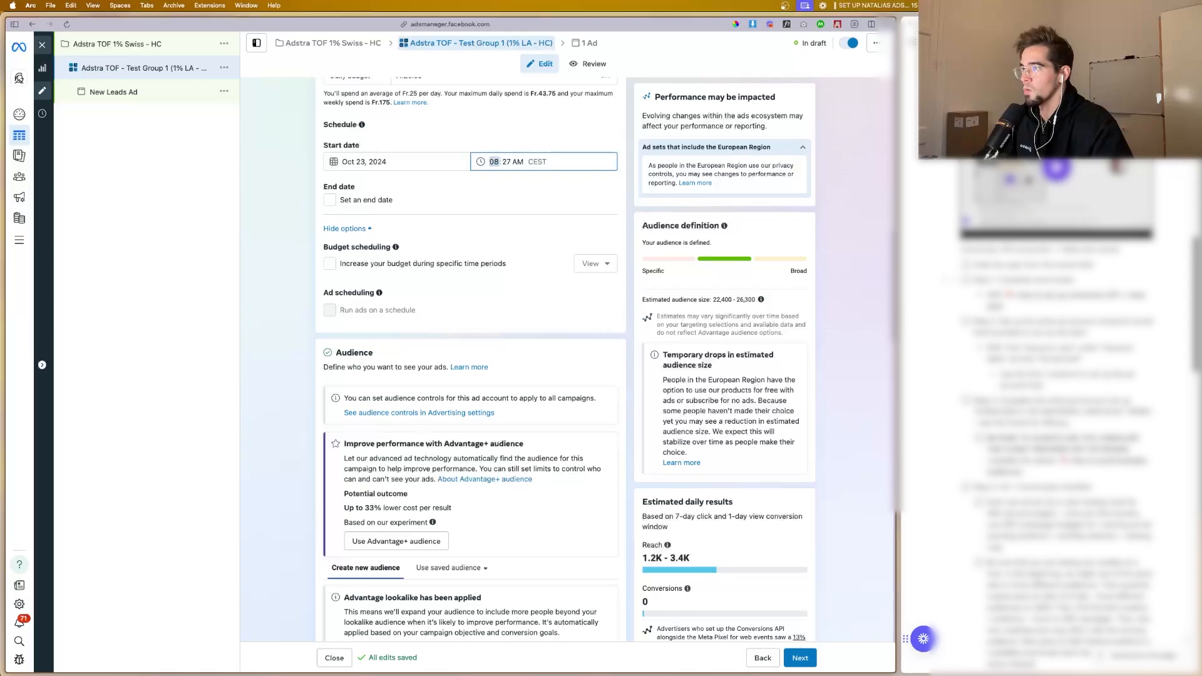
click(508, 162)
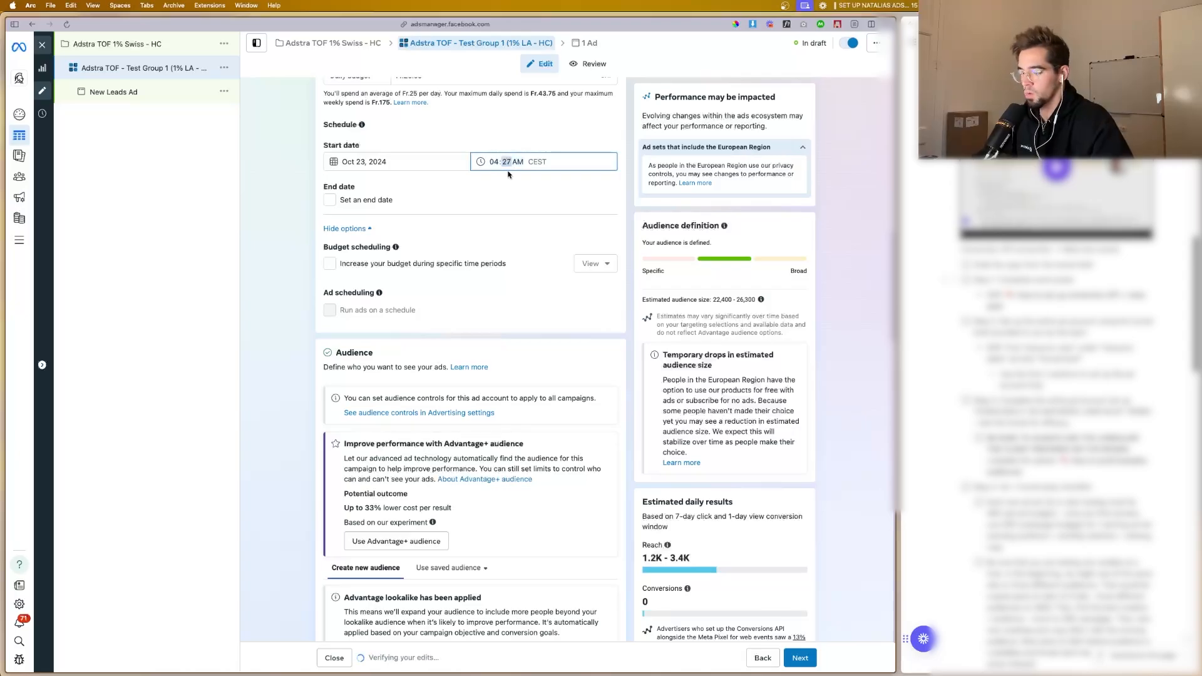
click(506, 199)
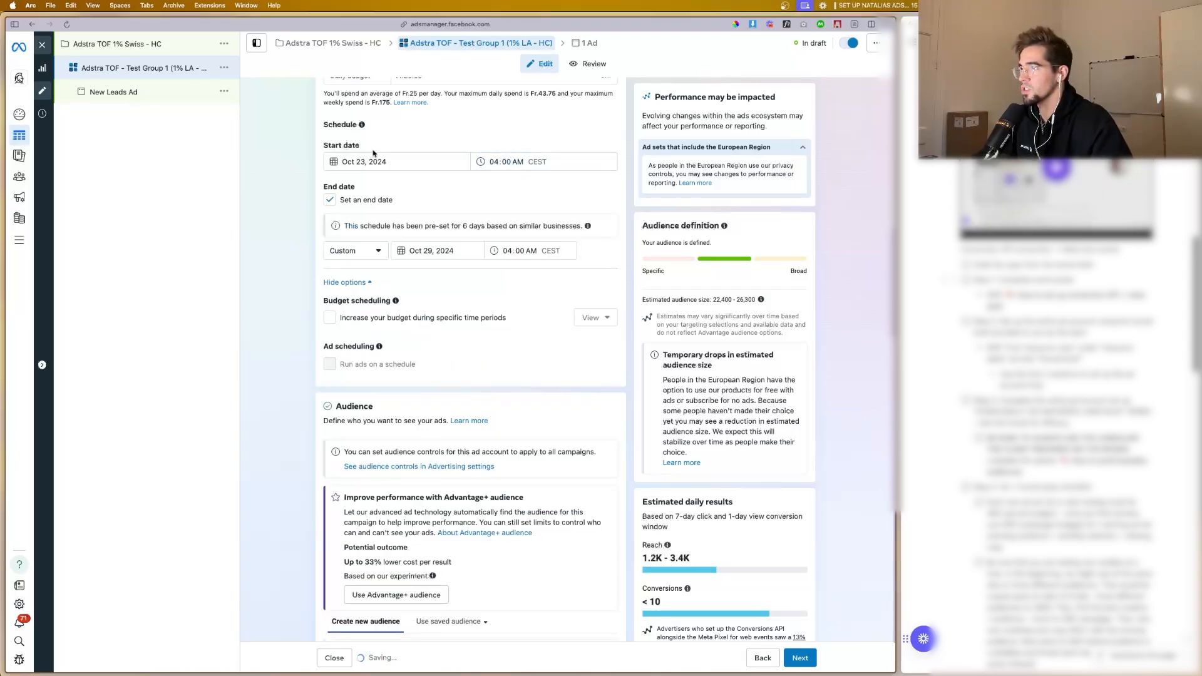
click(330, 201)
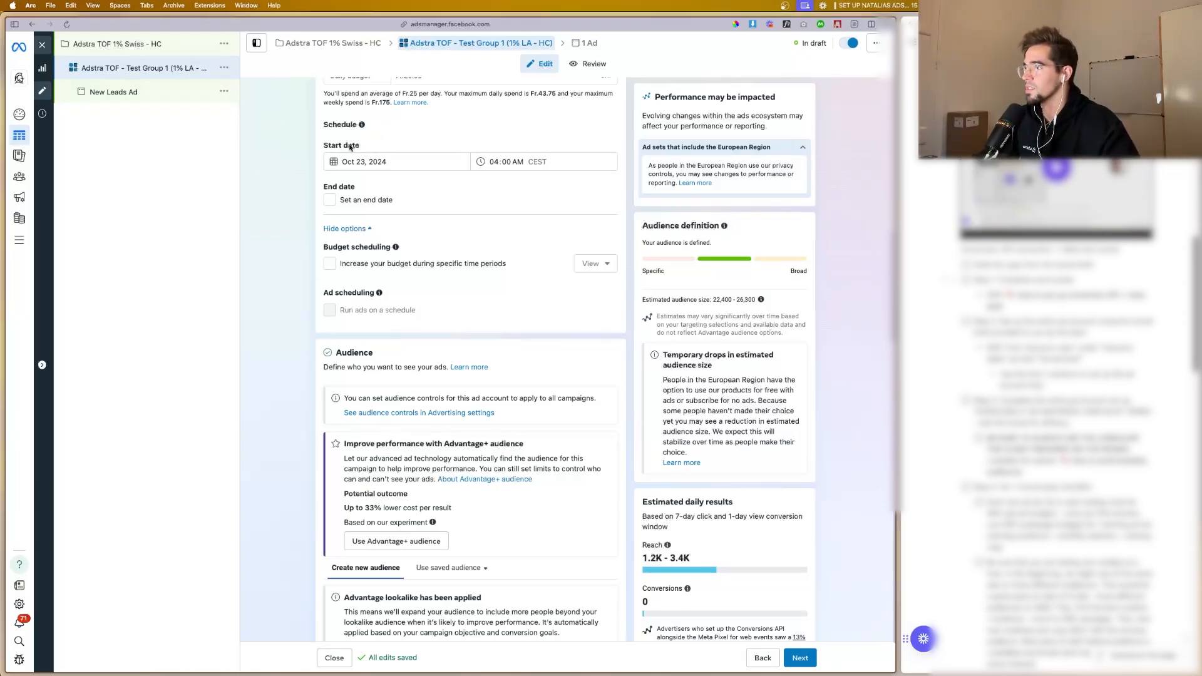
Step: Change the audience's included location to the Europe region
scroll(388, 238, down, 6)
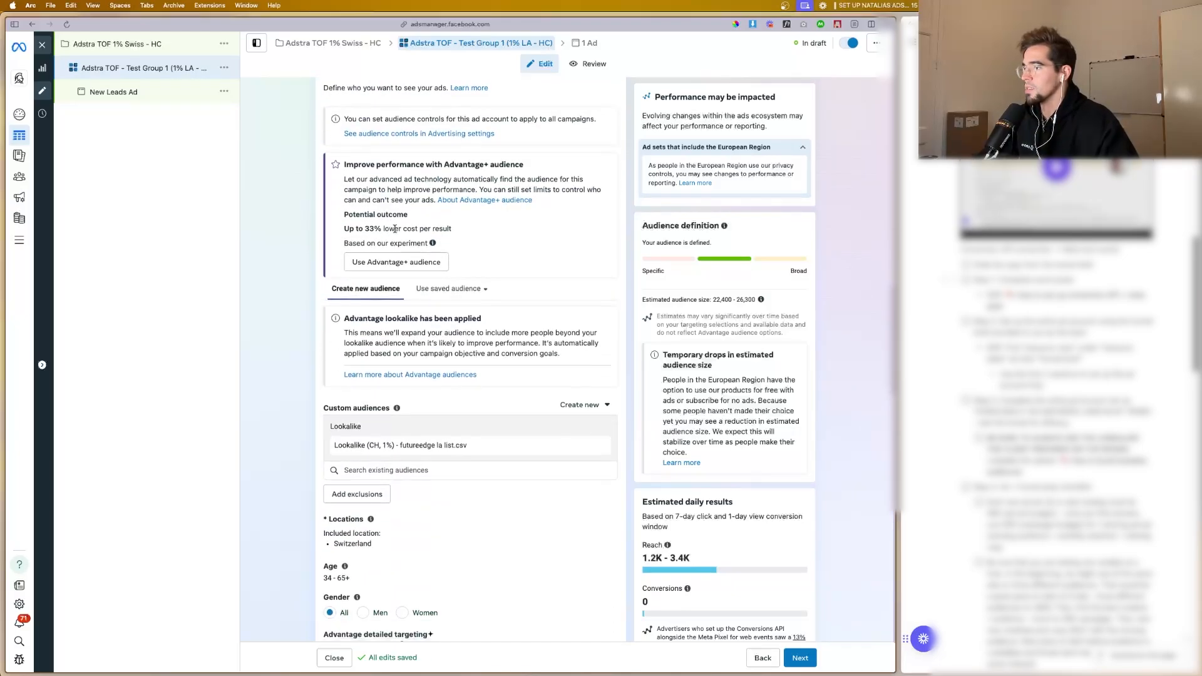
scroll(422, 289, up, 3)
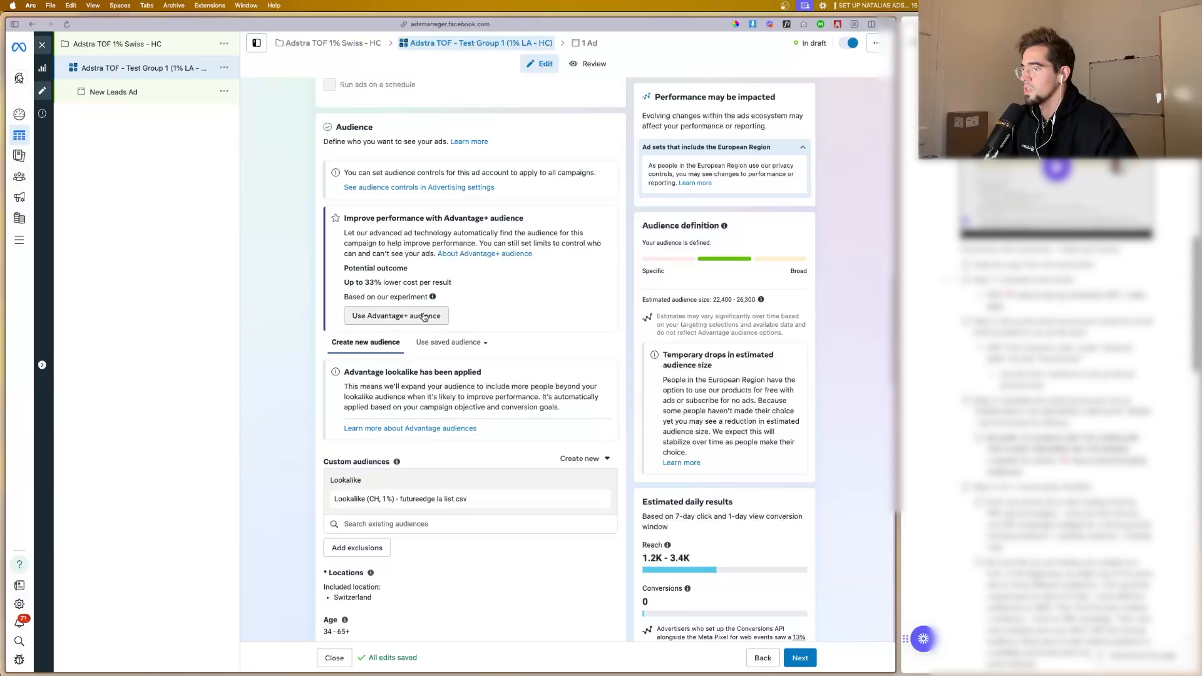
scroll(399, 323, down, 4)
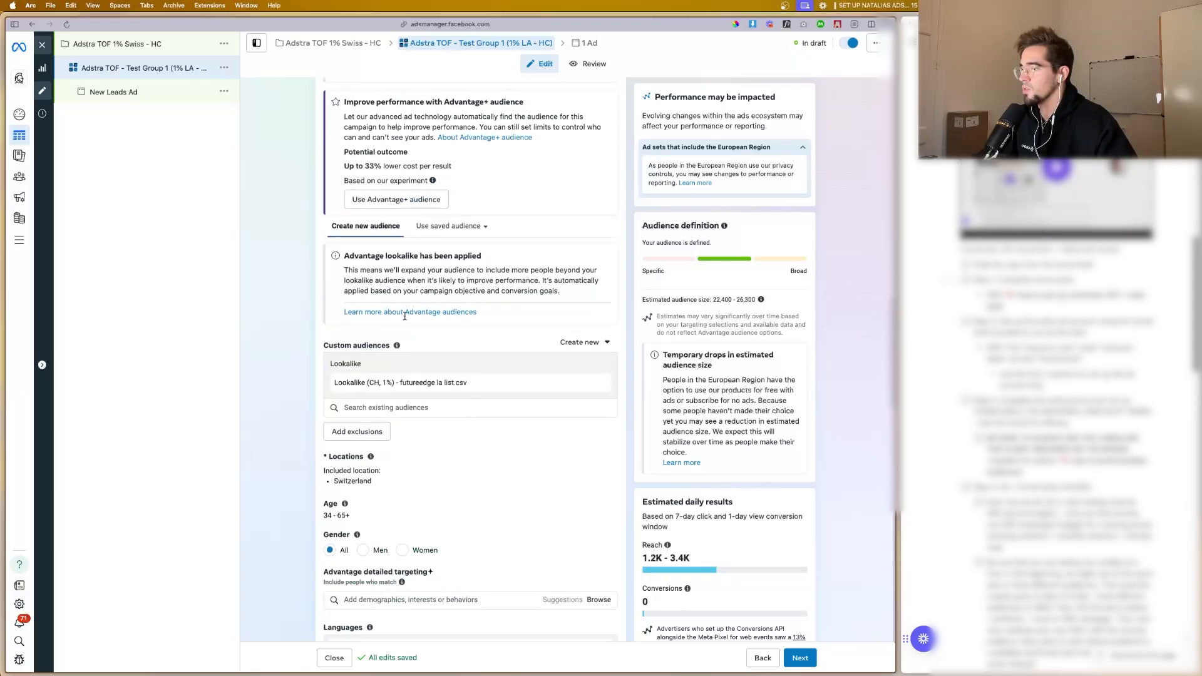
scroll(400, 339, down, 1)
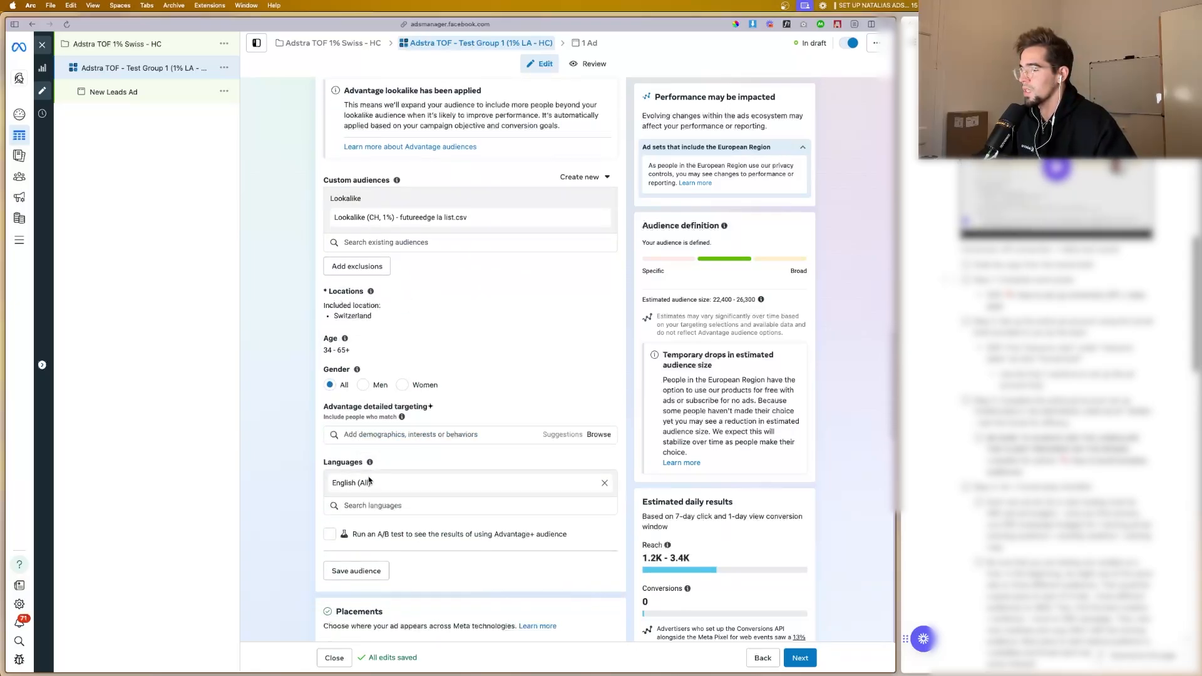
scroll(380, 456, down, 3)
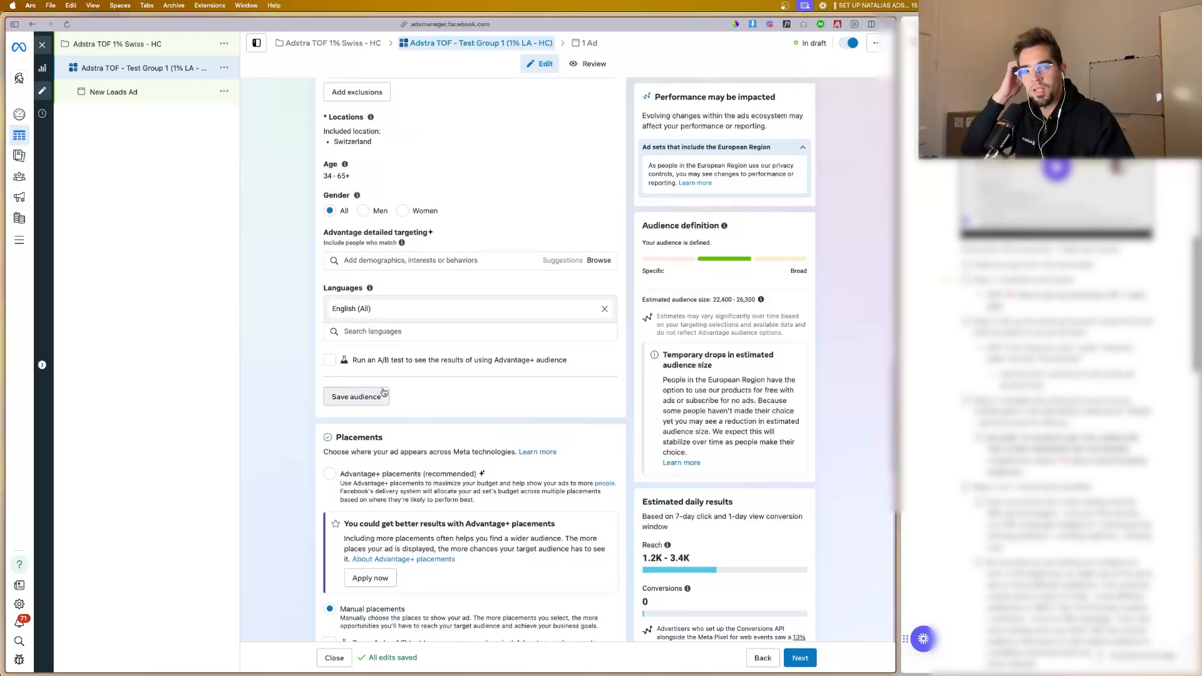
scroll(463, 294, up, 3)
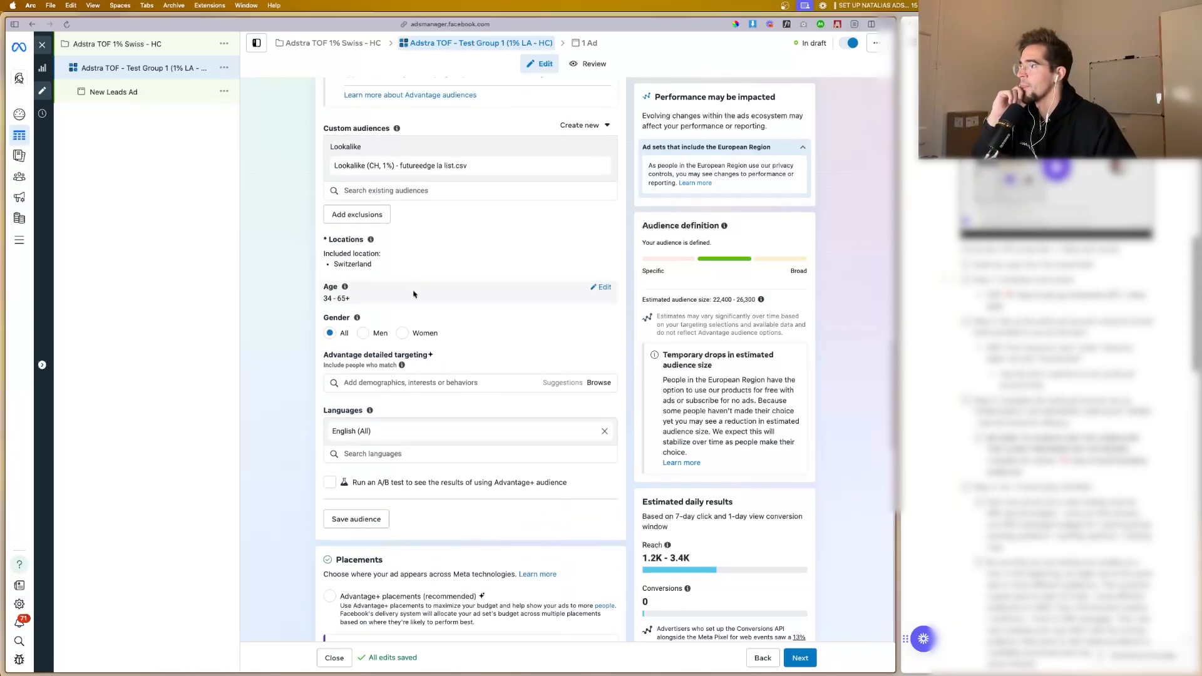
click(602, 295)
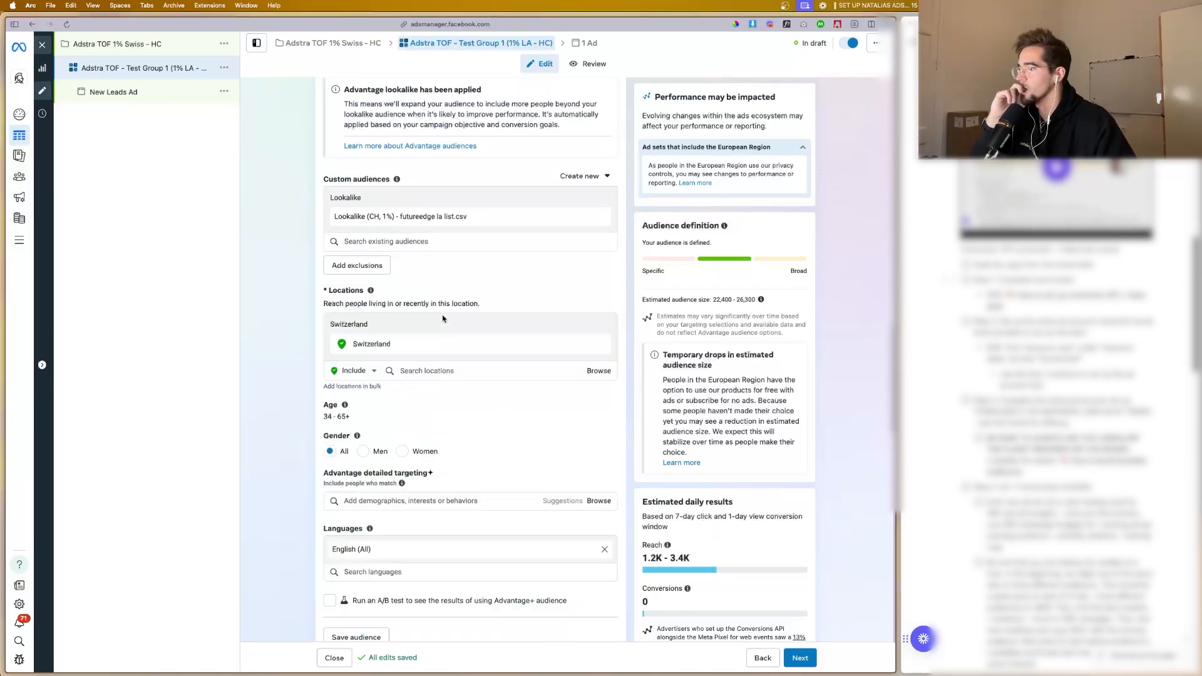
click(414, 369)
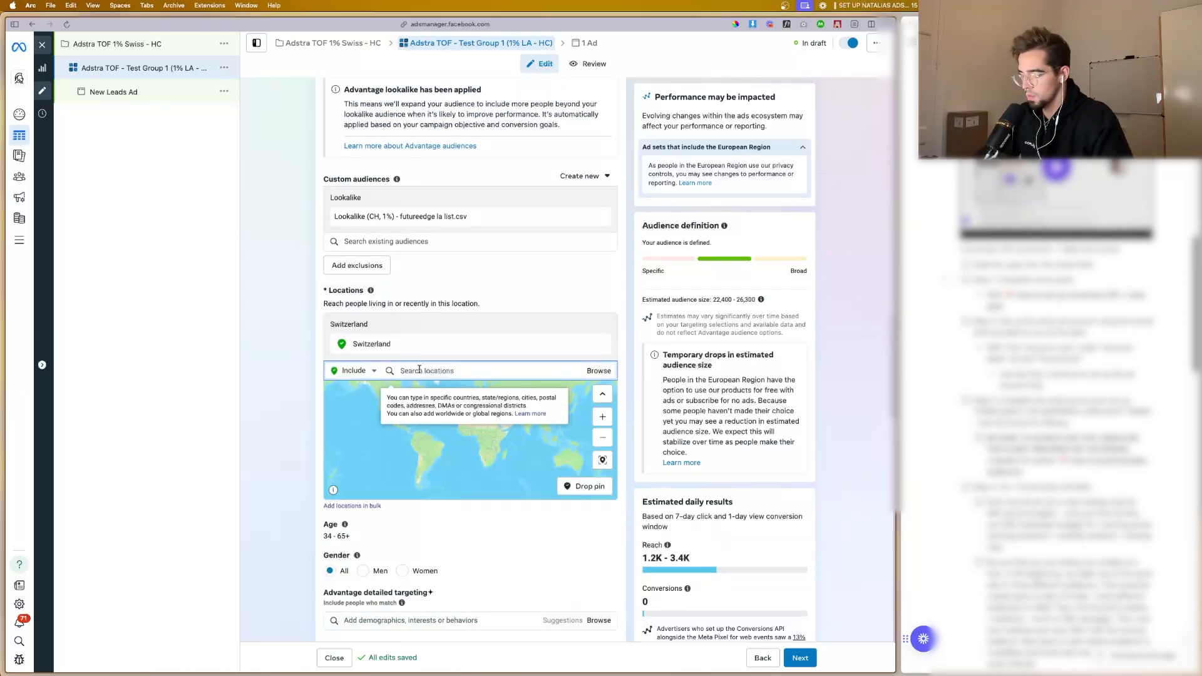
text(europe)
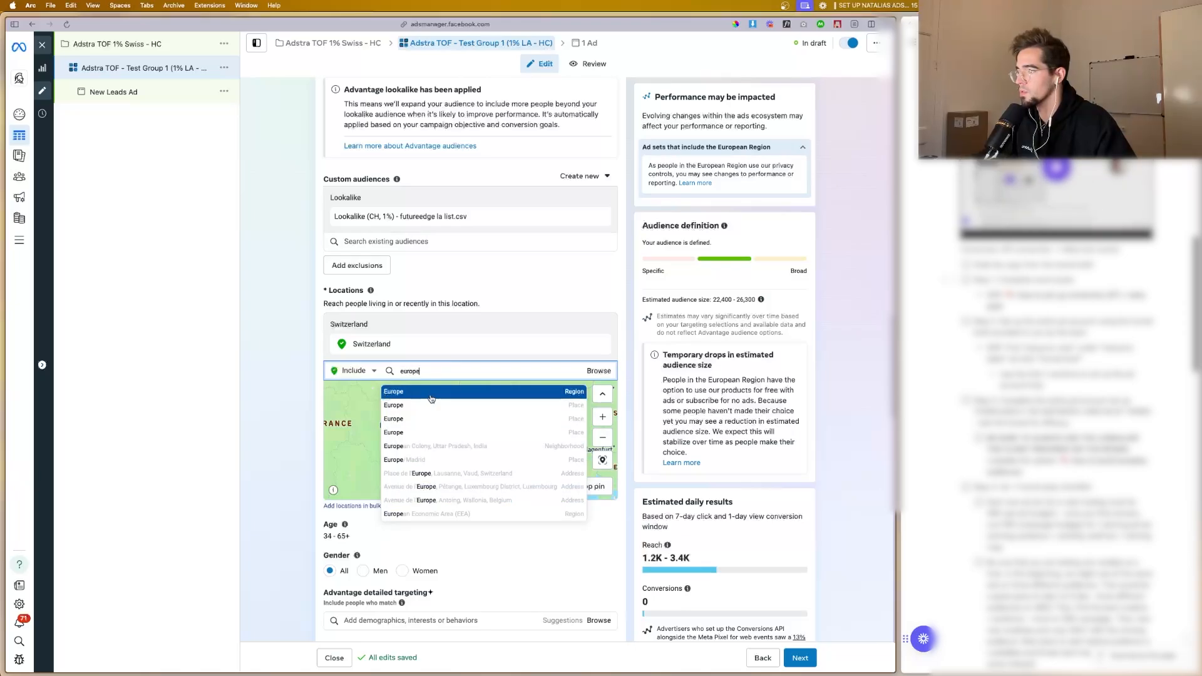
key(Return)
scroll(342, 376, down, 3)
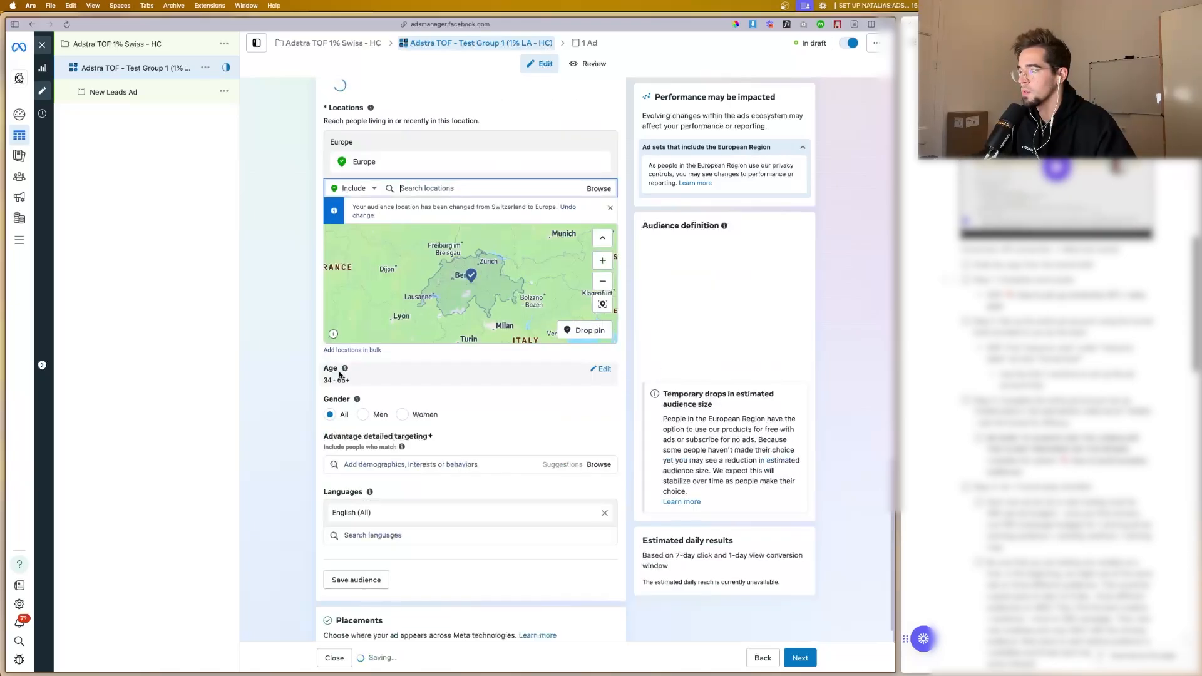
scroll(338, 366, up, 4)
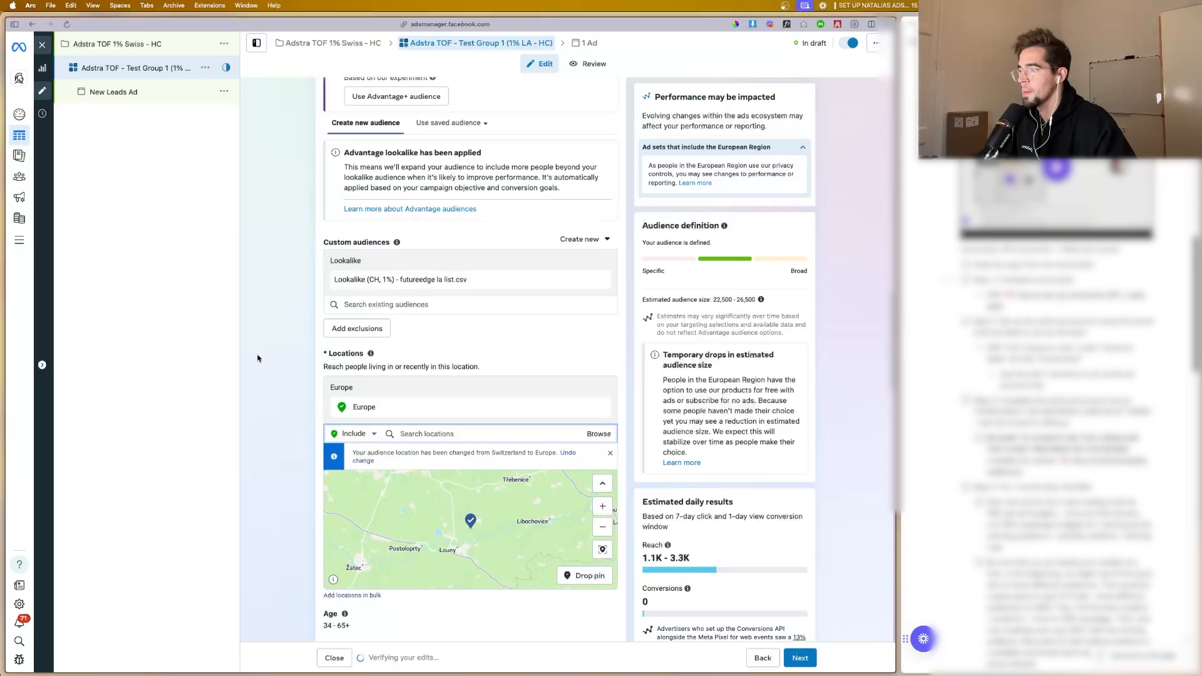
scroll(251, 358, down, 2)
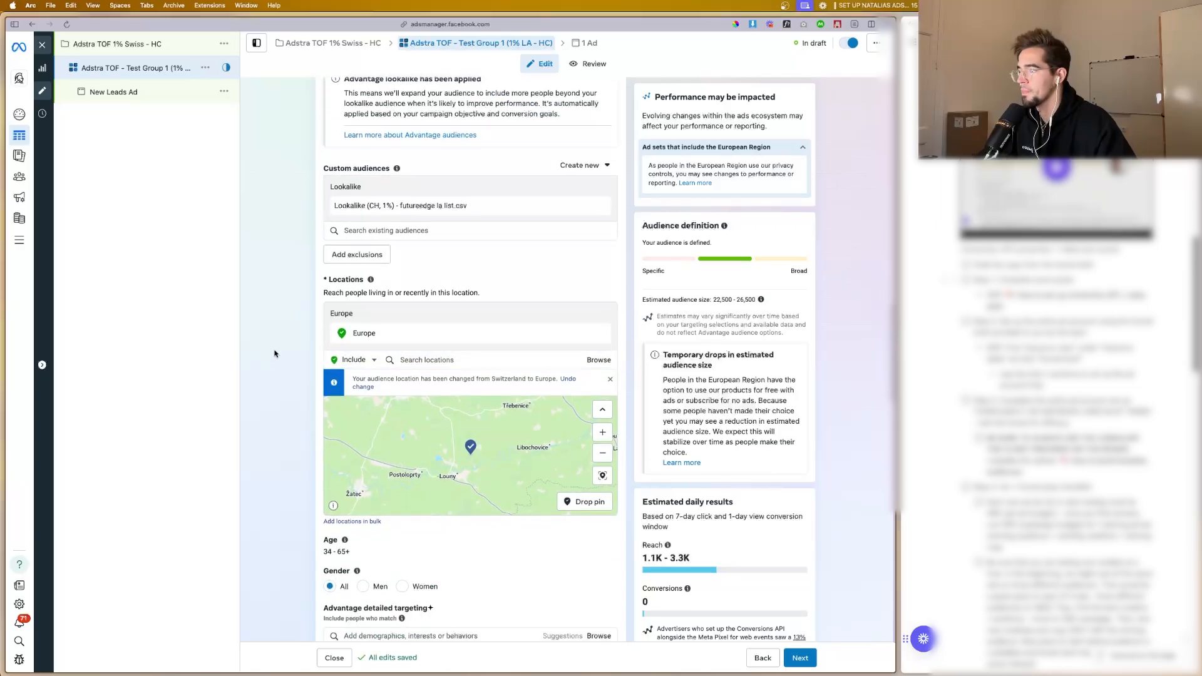
Step: Try replacing the audience location with Switzerland, and undo that location change
click(428, 355)
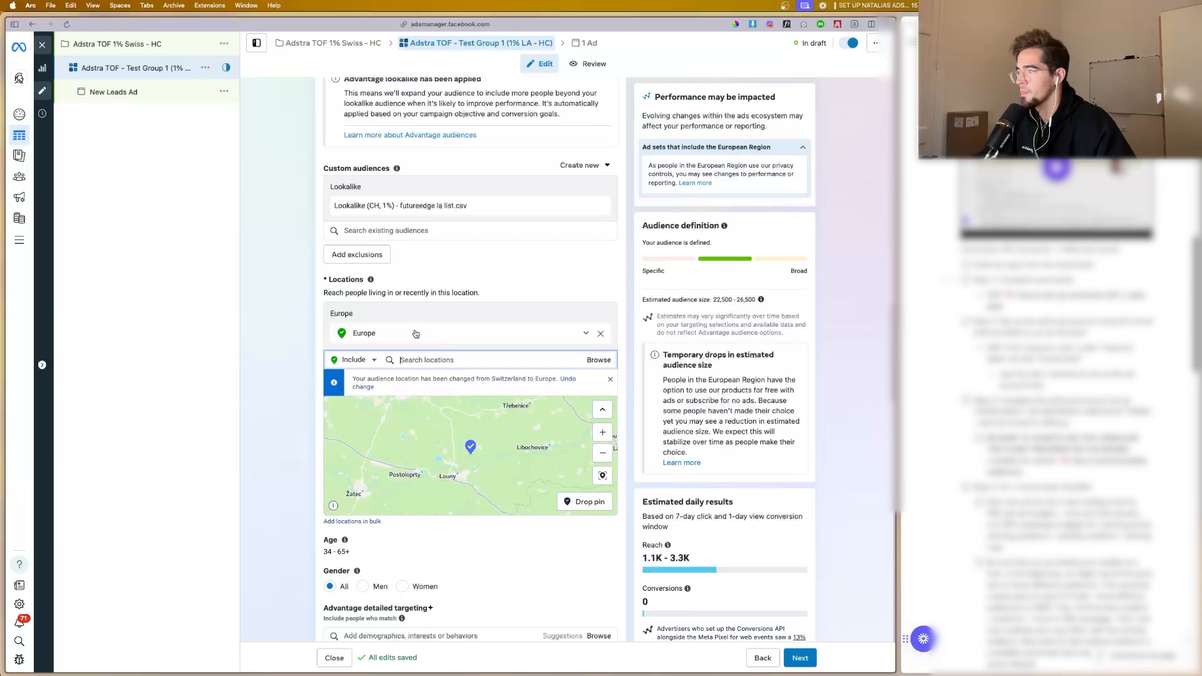
text(swit)
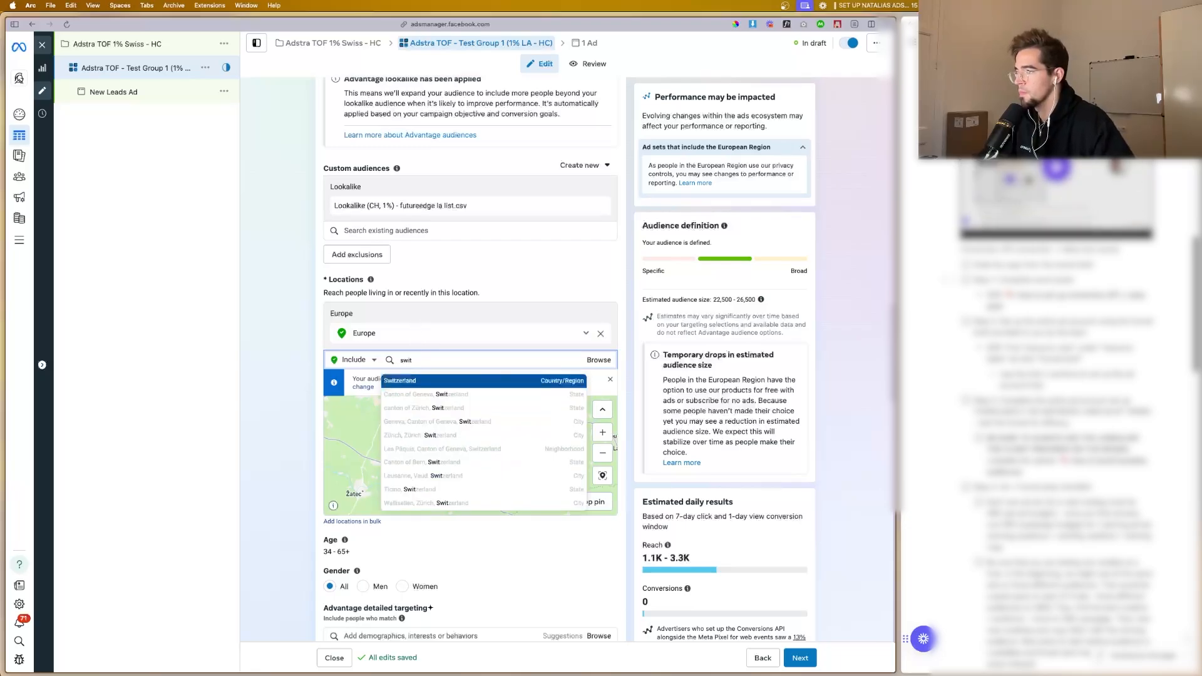
click(460, 380)
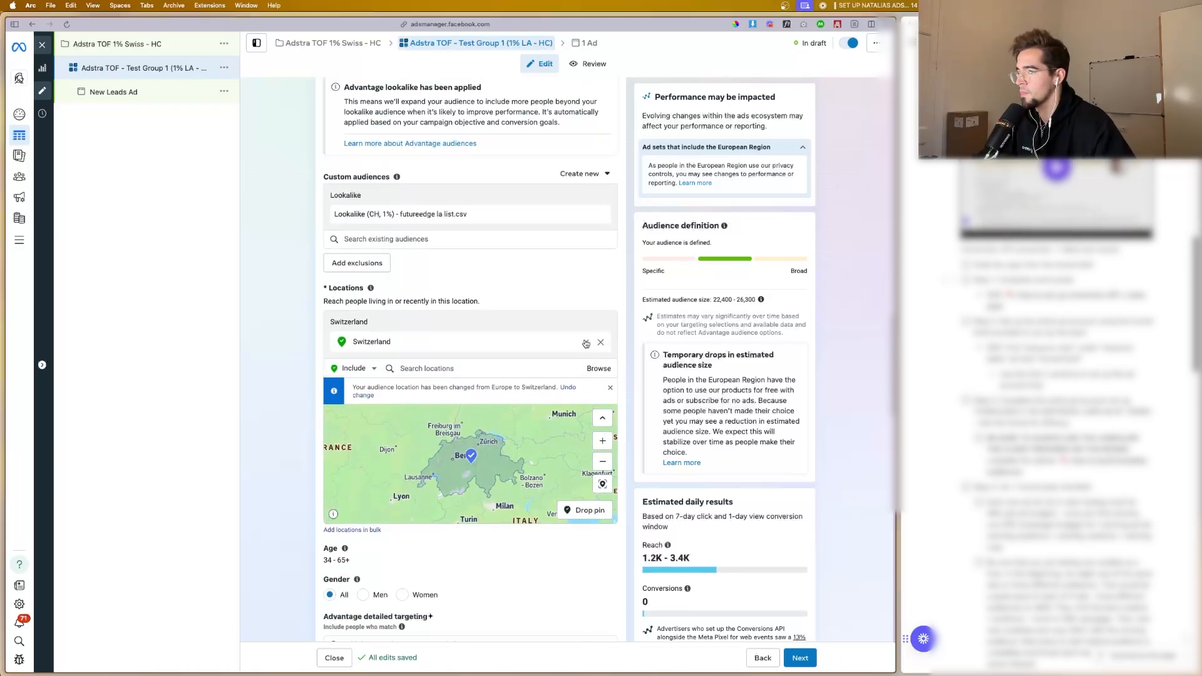
click(585, 343)
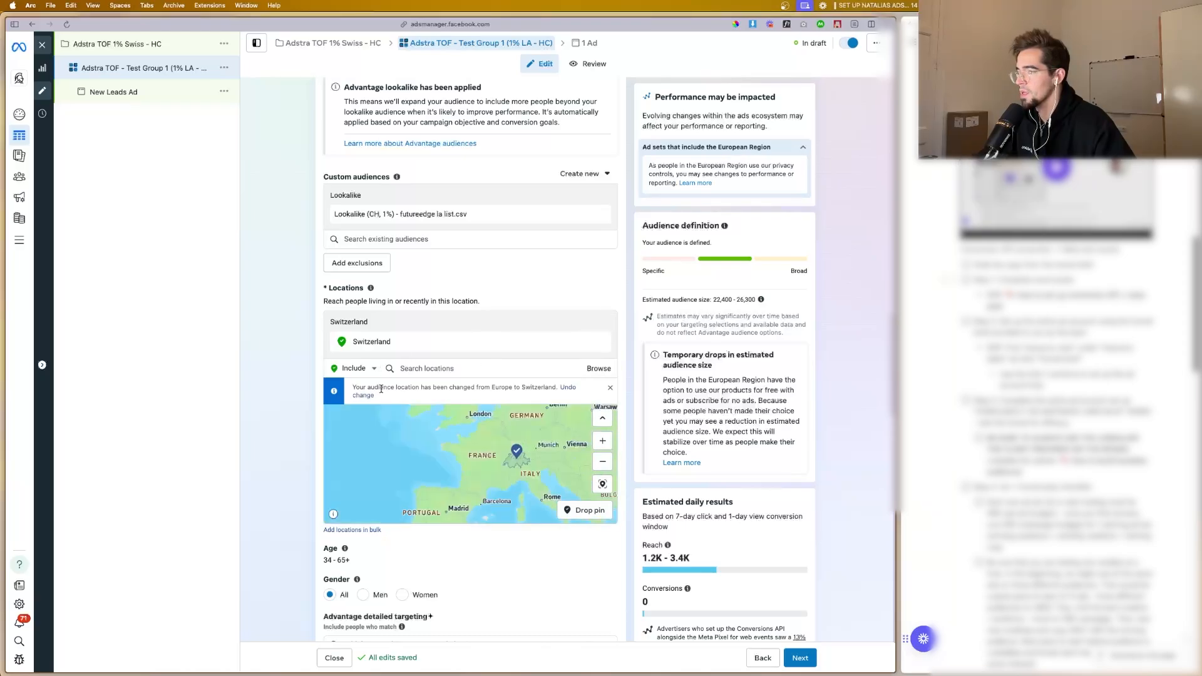
click(571, 388)
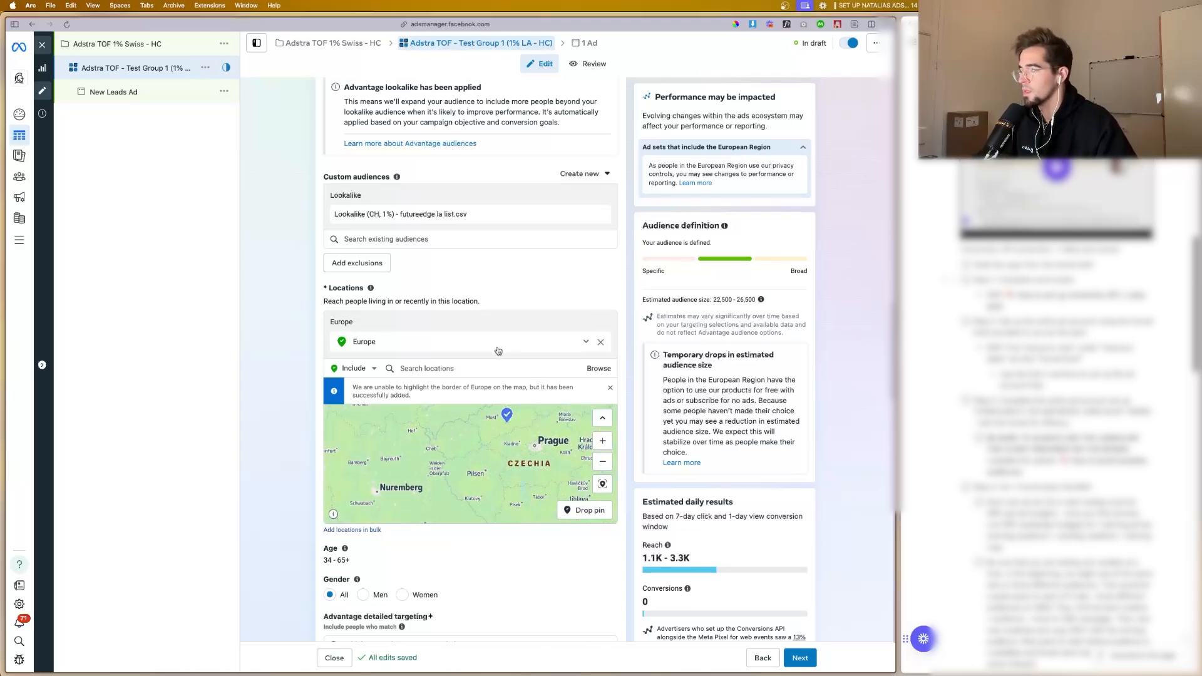
Step: Set the audience's included location to Switzerland, replacing Europe
click(511, 361)
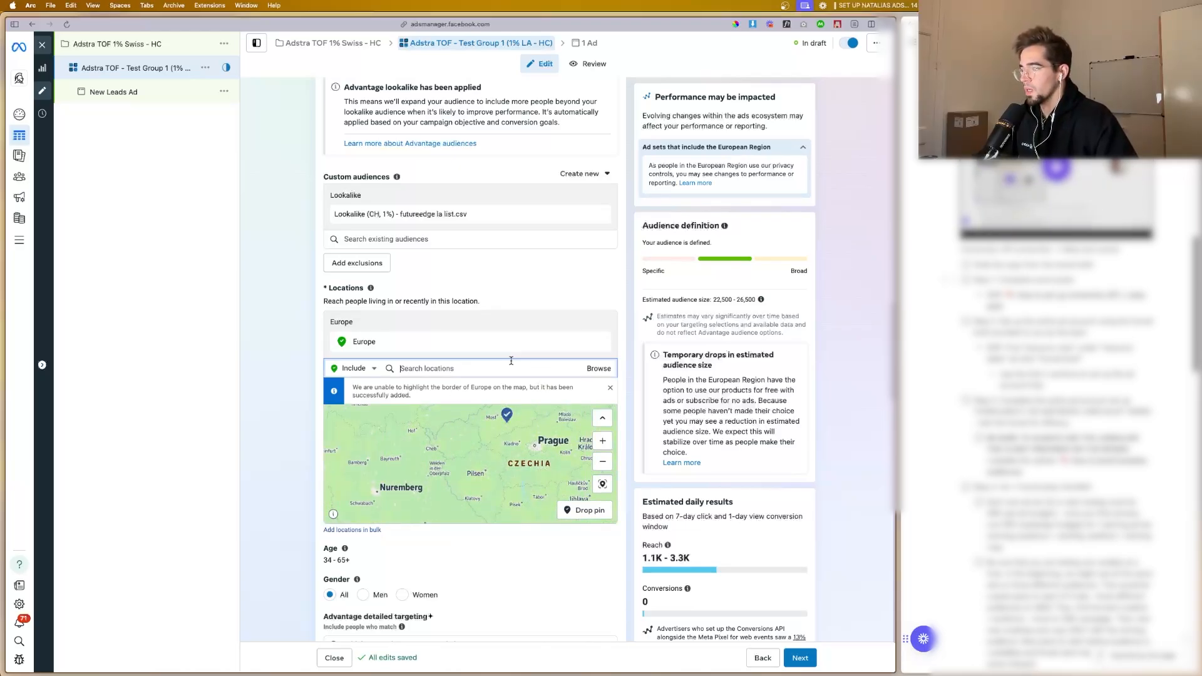
key(BackSpace)
key(BackSpace)
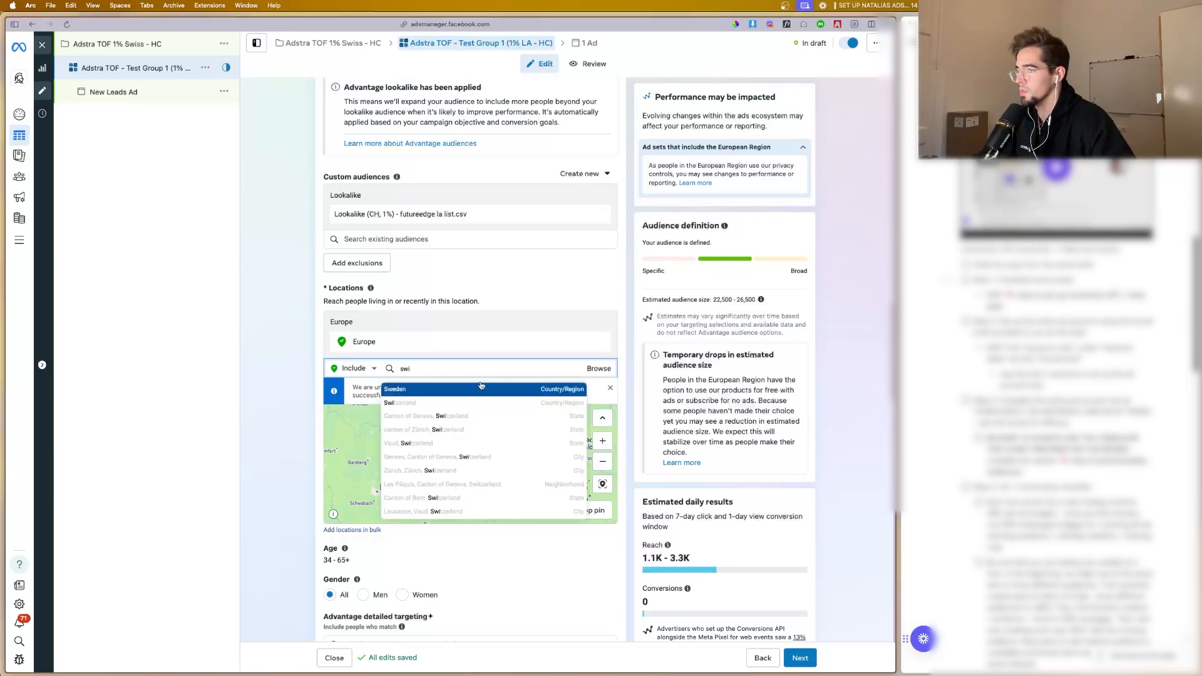
click(445, 400)
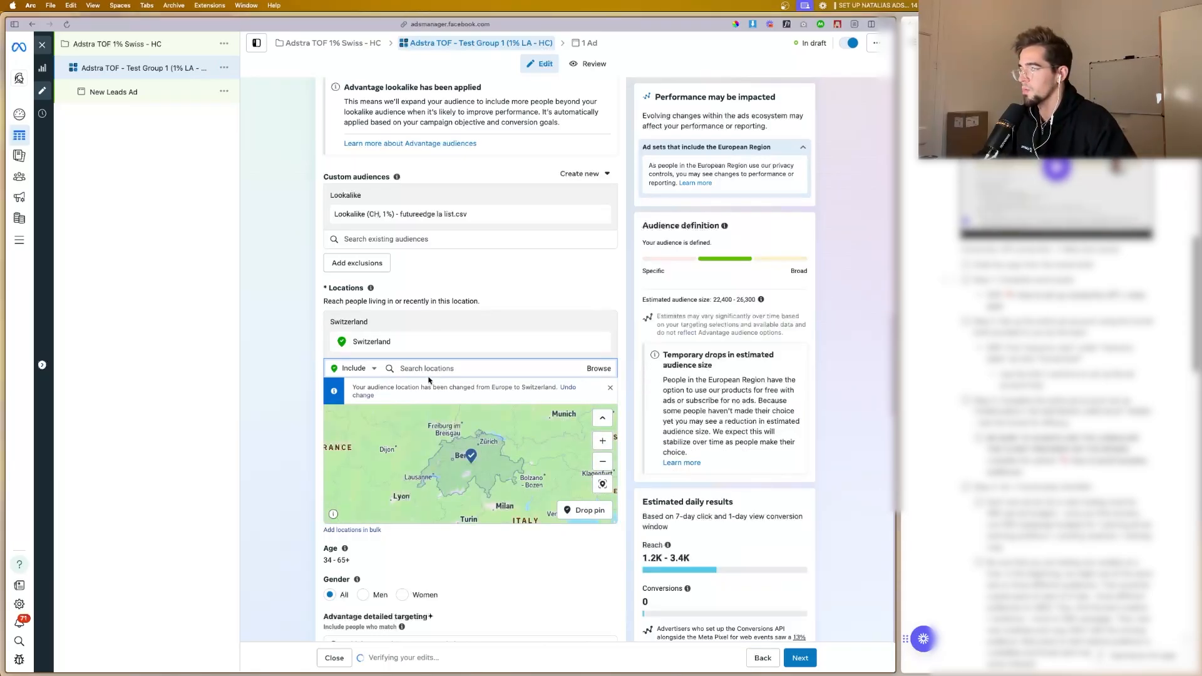
Step: Review the ad set's location, age, gender, language and placement settings
scroll(292, 319, down, 3)
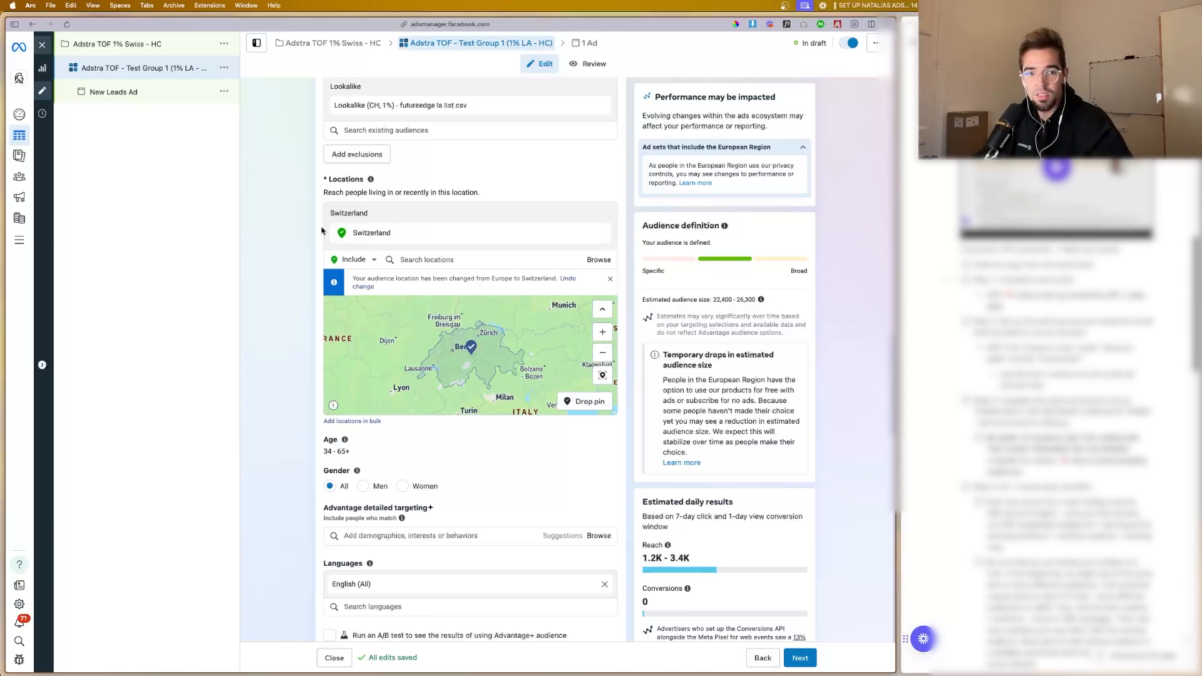
scroll(370, 213, down, 2)
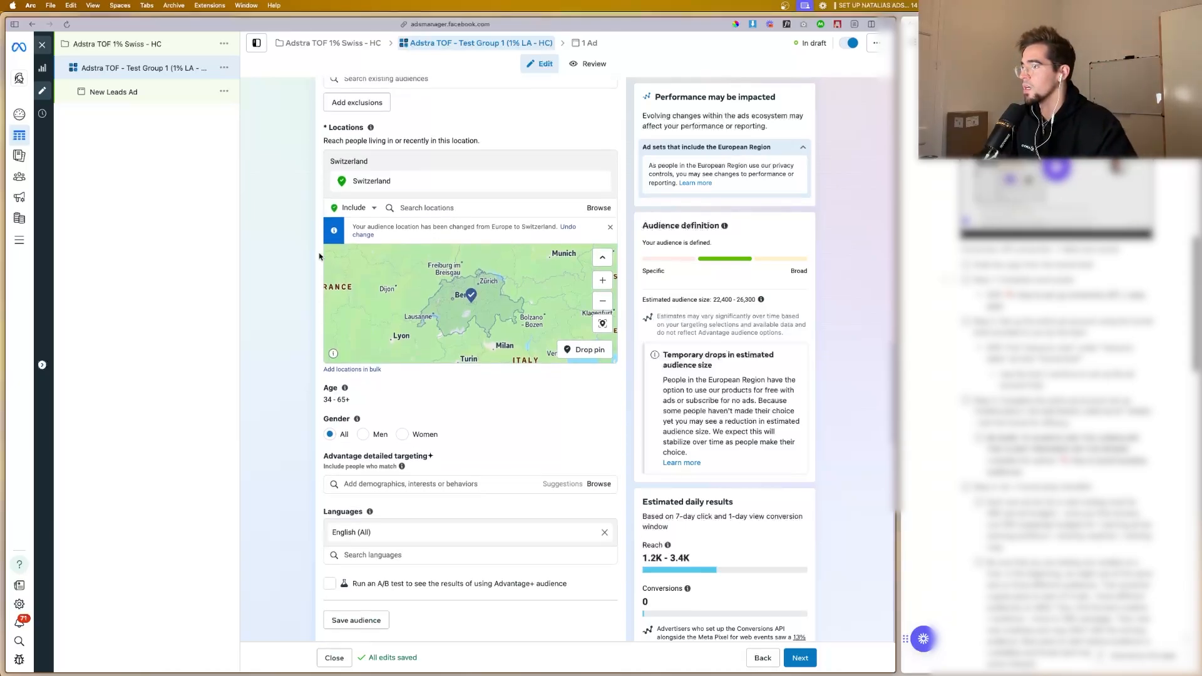
scroll(375, 188, up, 1)
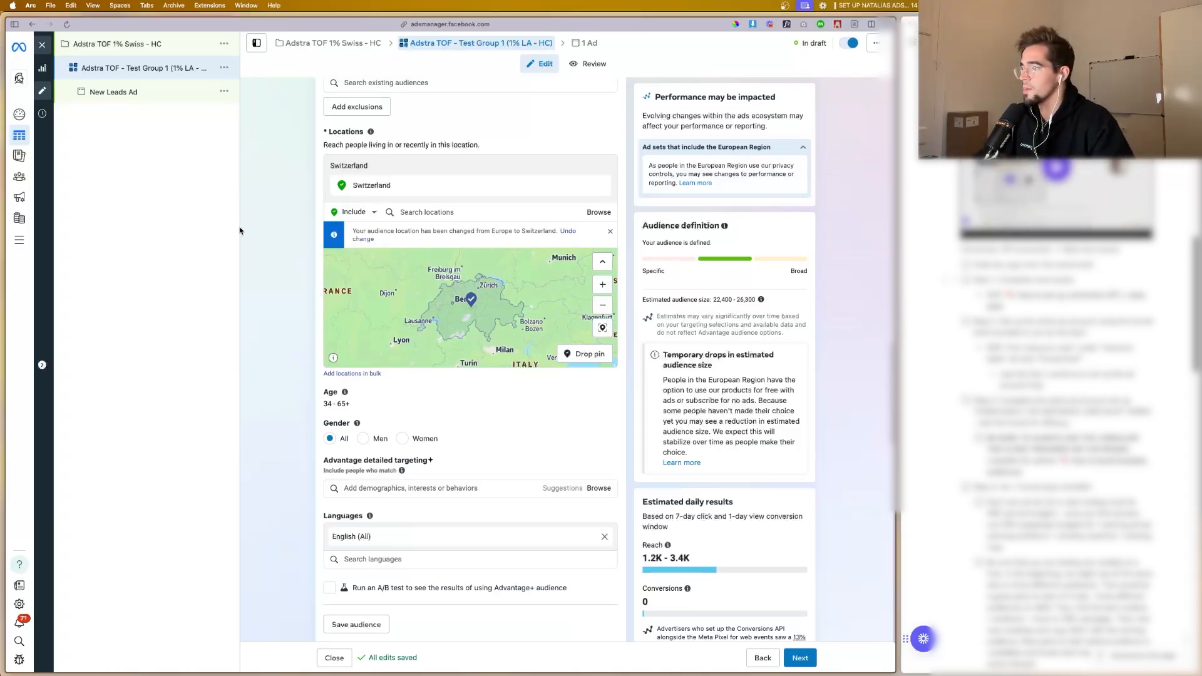
scroll(263, 241, down, 3)
scroll(263, 239, up, 2)
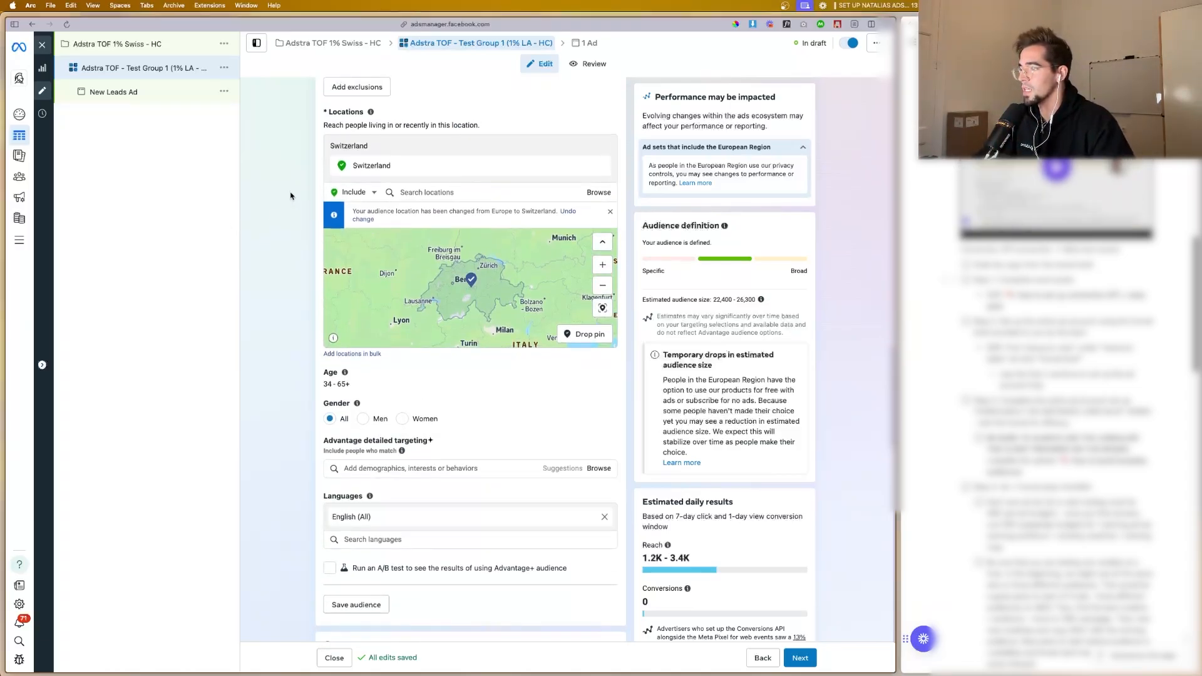
mouse_move(380, 164)
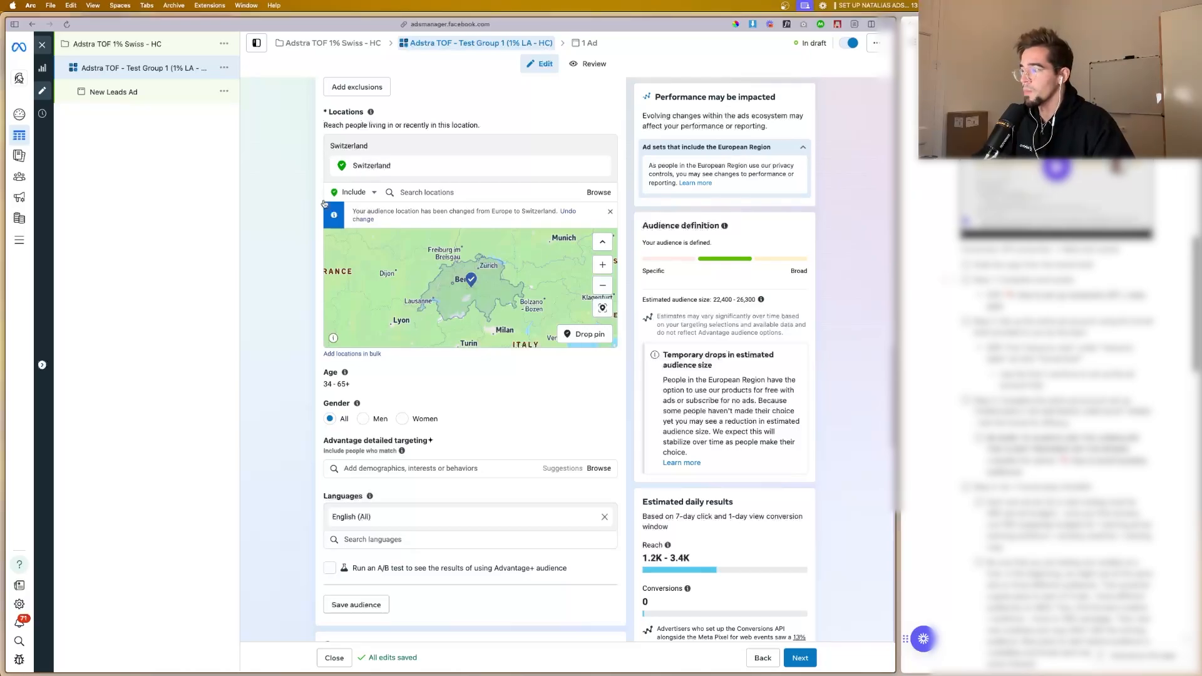
scroll(298, 262, down, 1)
scroll(298, 262, down, 5)
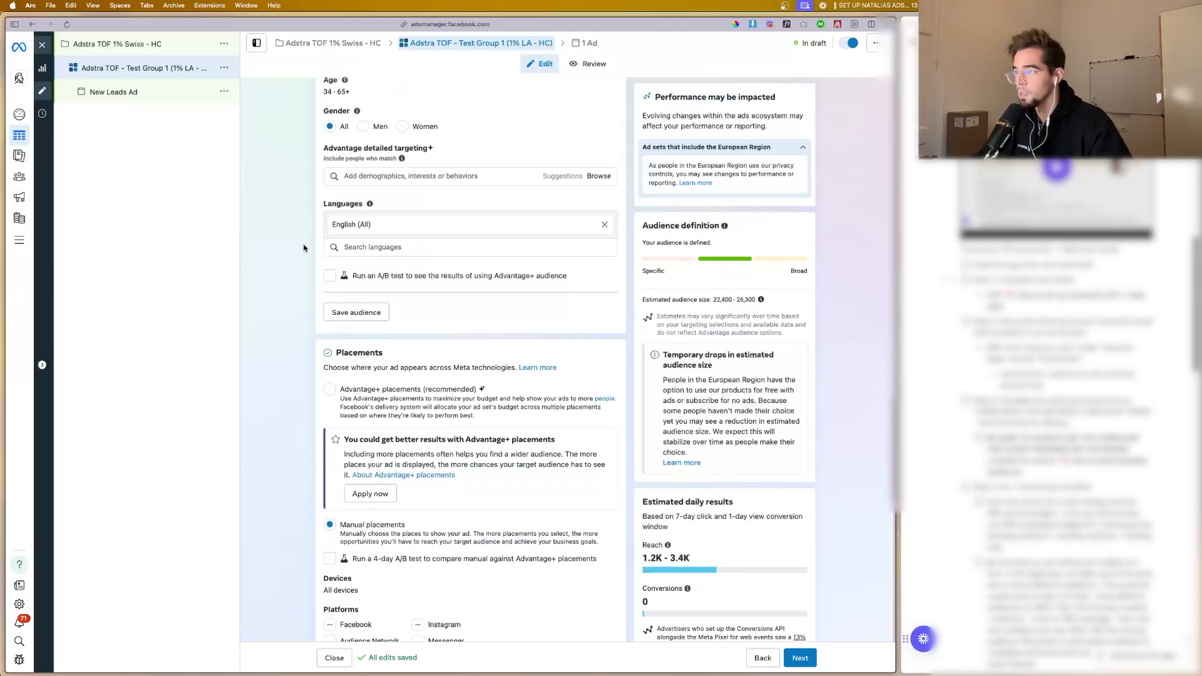
scroll(301, 254, down, 4)
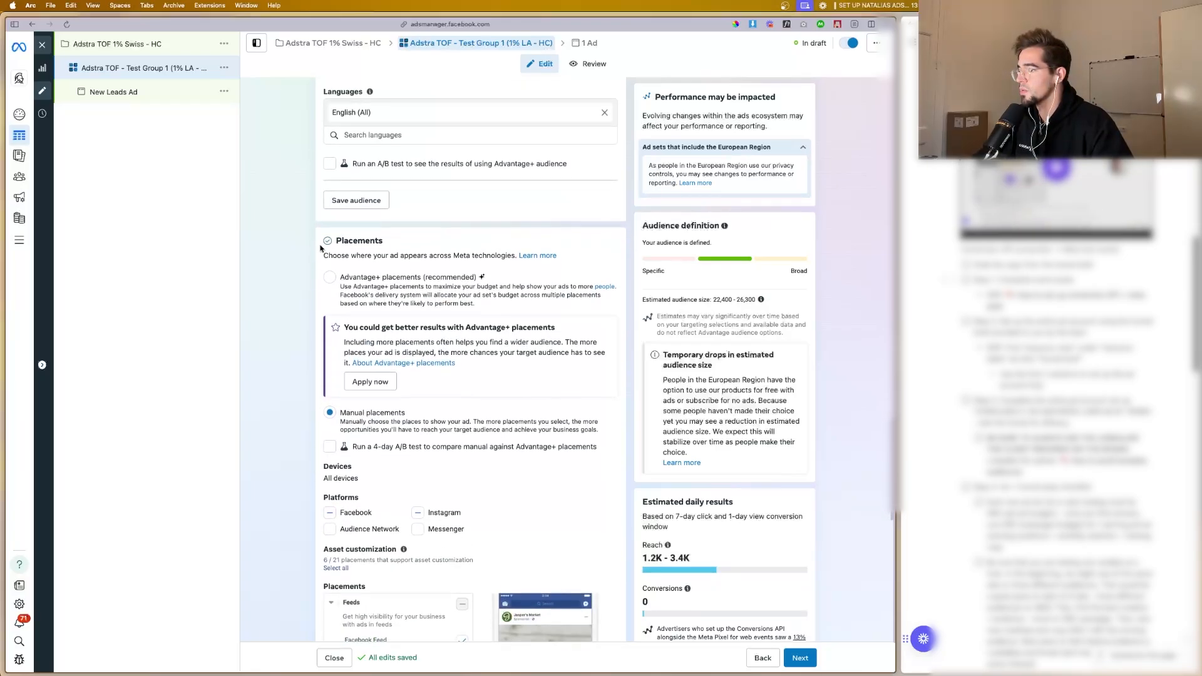
scroll(315, 243, up, 15)
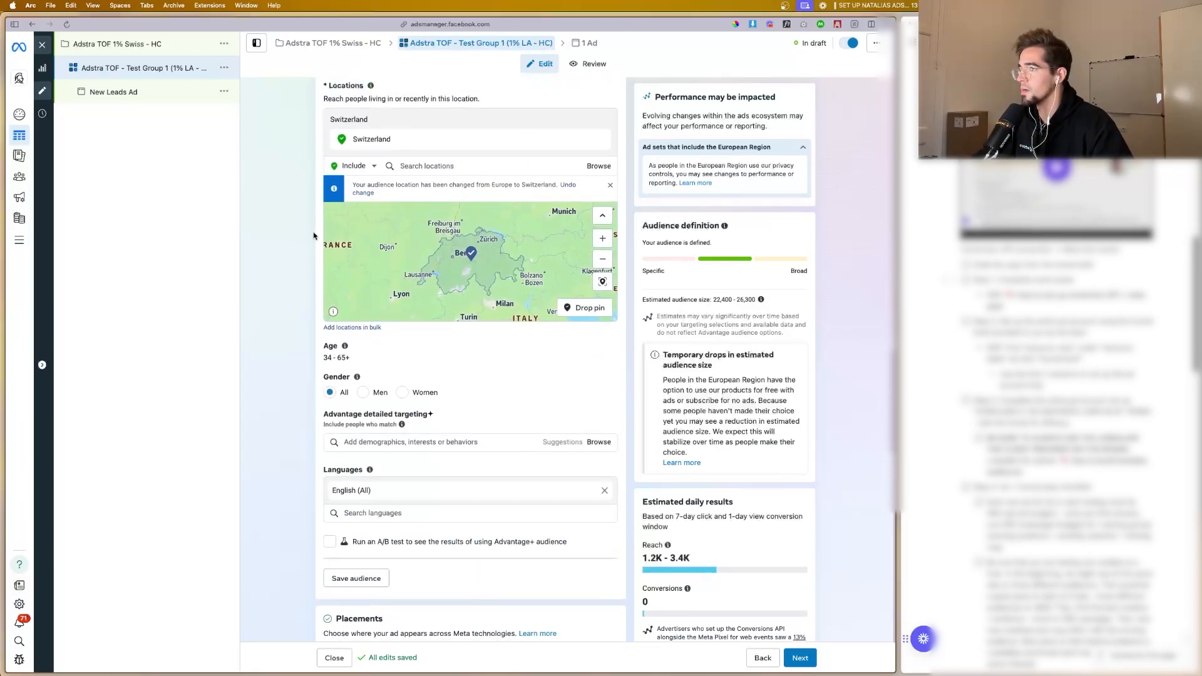
Step: Switch the ad set to Advantage+ audience and set the audience controls' minimum age to 25
scroll(303, 226, up, 3)
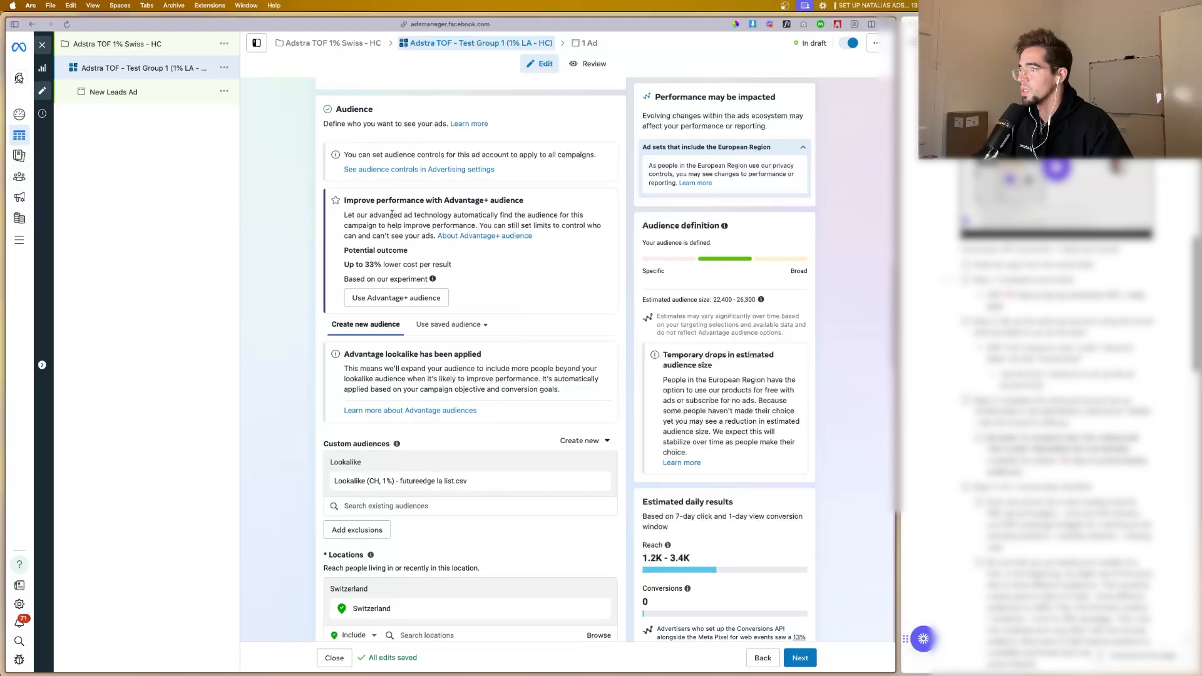
click(423, 294)
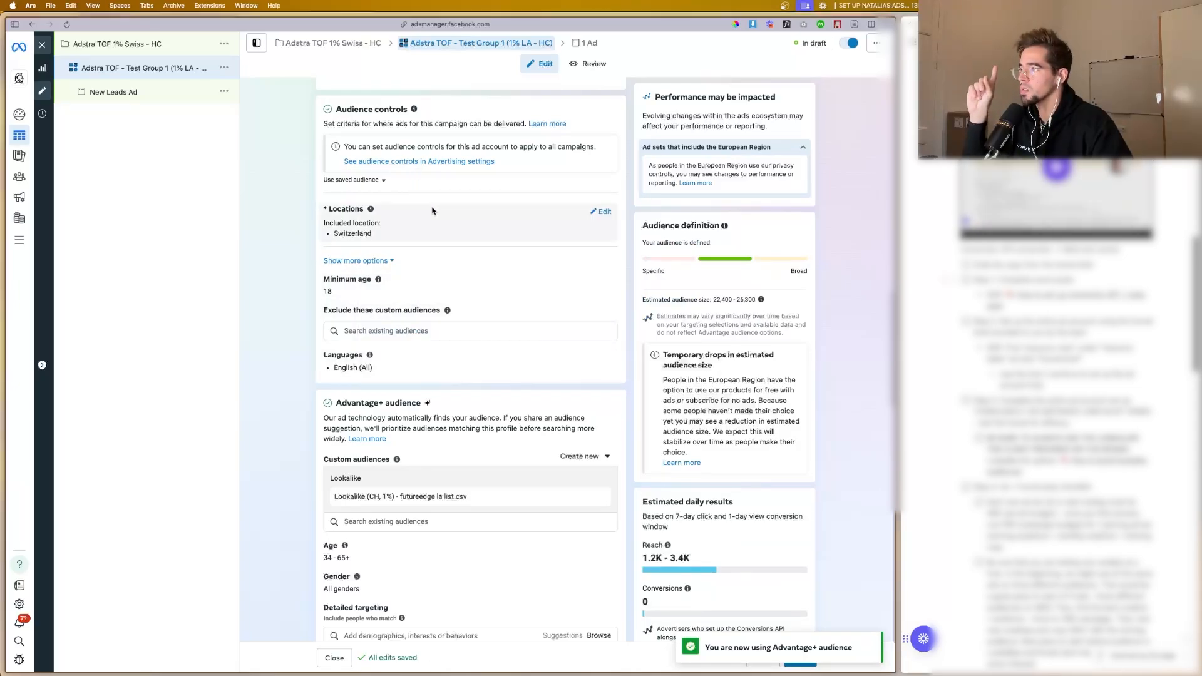
scroll(432, 211, up, 1)
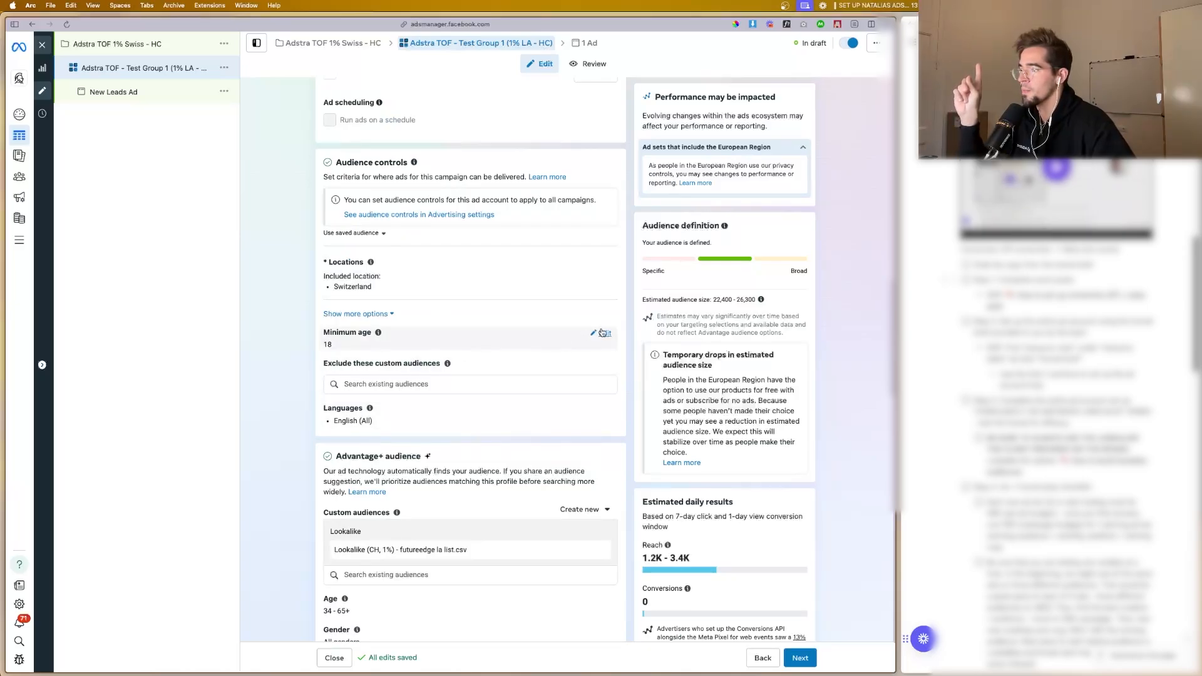
click(602, 333)
click(365, 348)
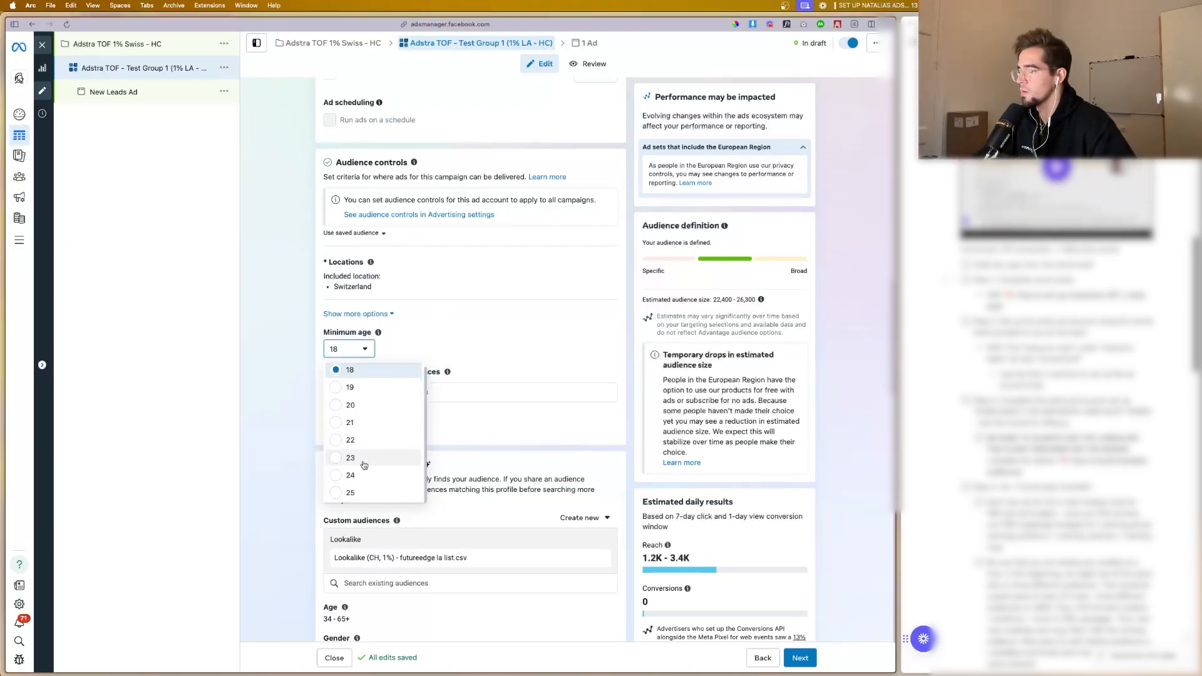
click(357, 493)
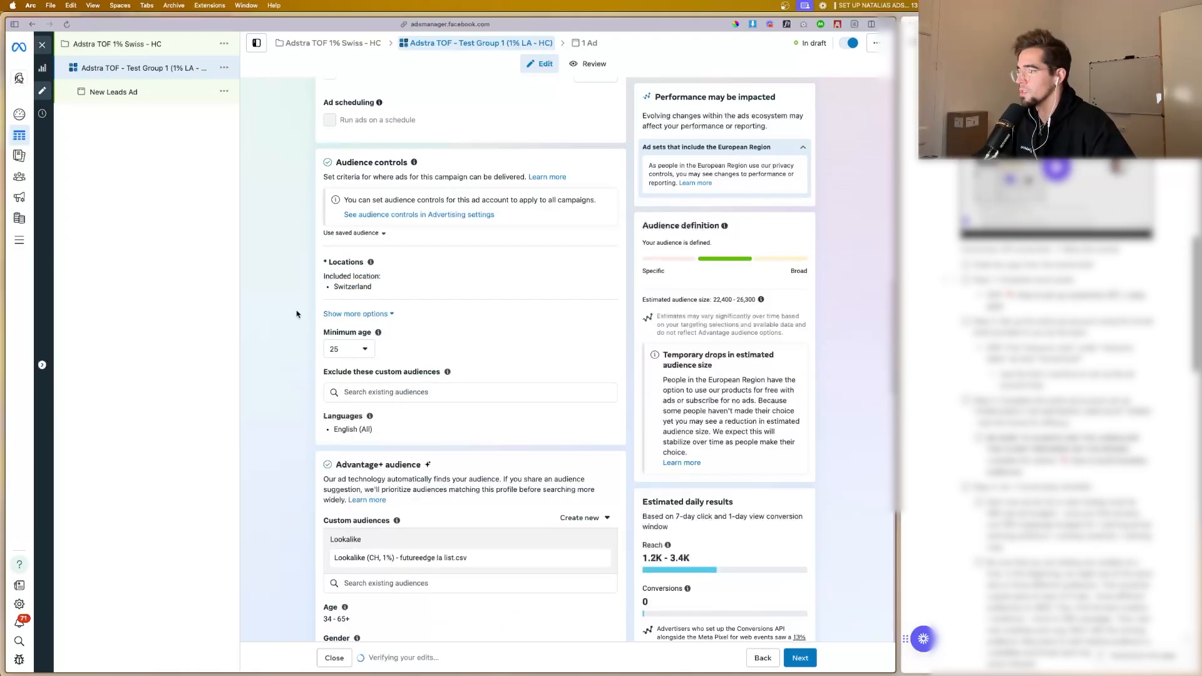
click(384, 235)
Step: Review the Advantage+ audience suggestions, audience controls and estimated audience size of the ad set
scroll(385, 250, down, 7)
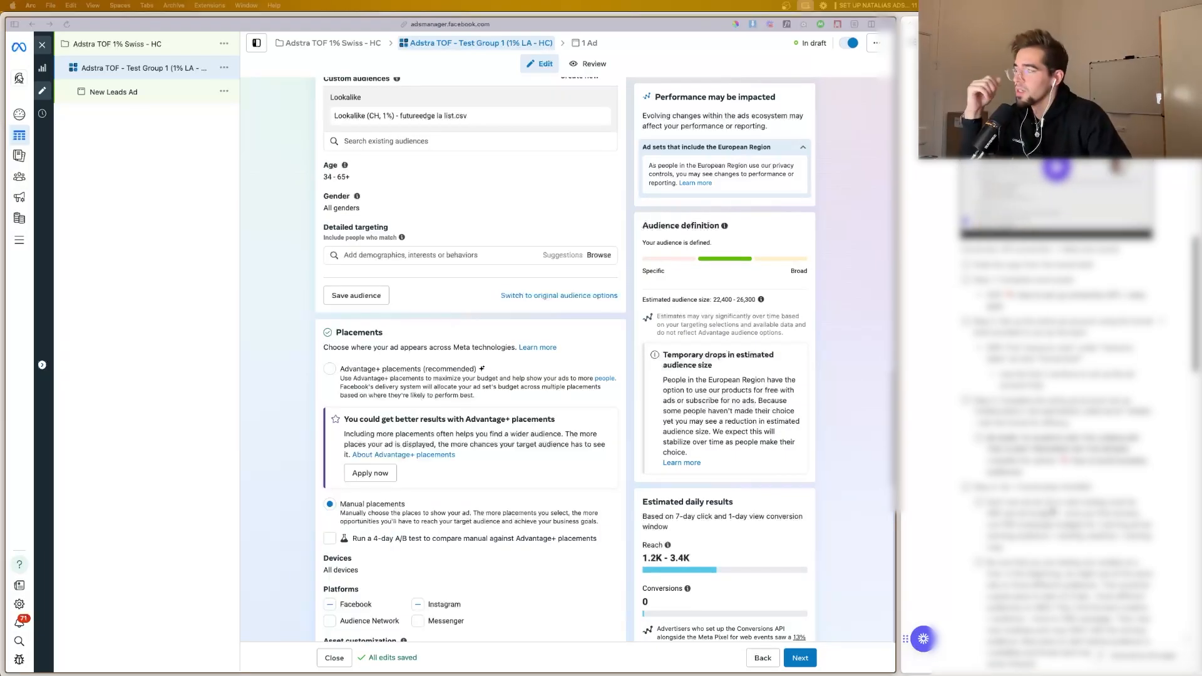
scroll(404, 448, down, 2)
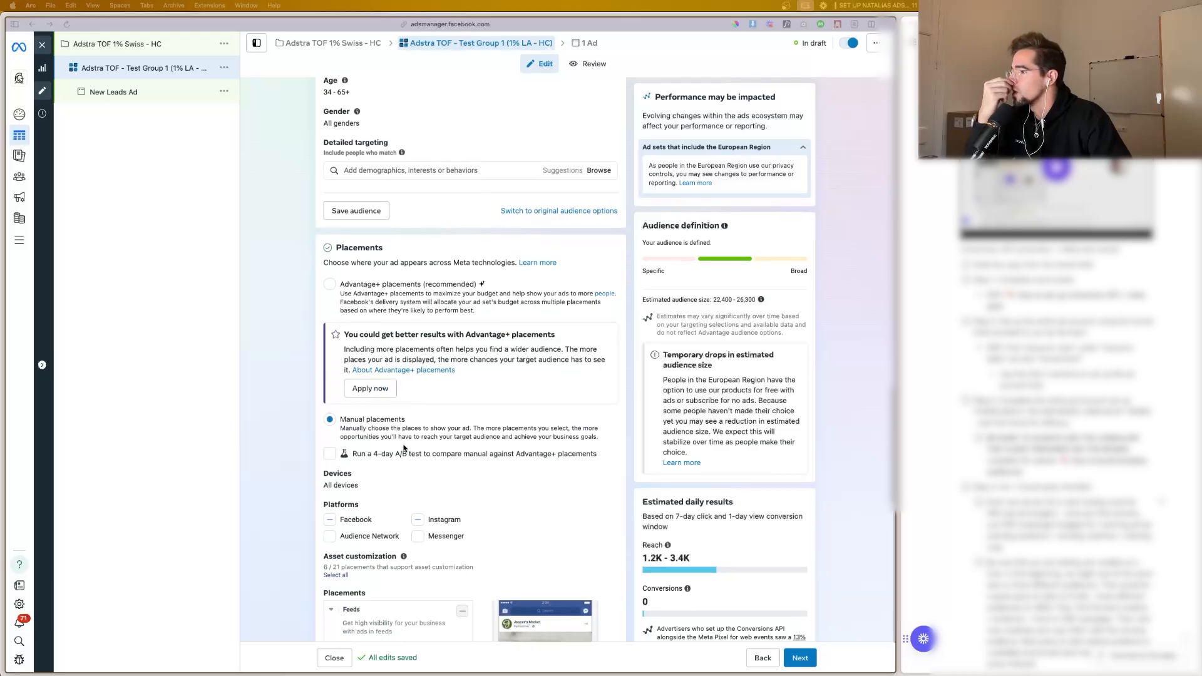
scroll(404, 448, up, 4)
scroll(443, 311, up, 1)
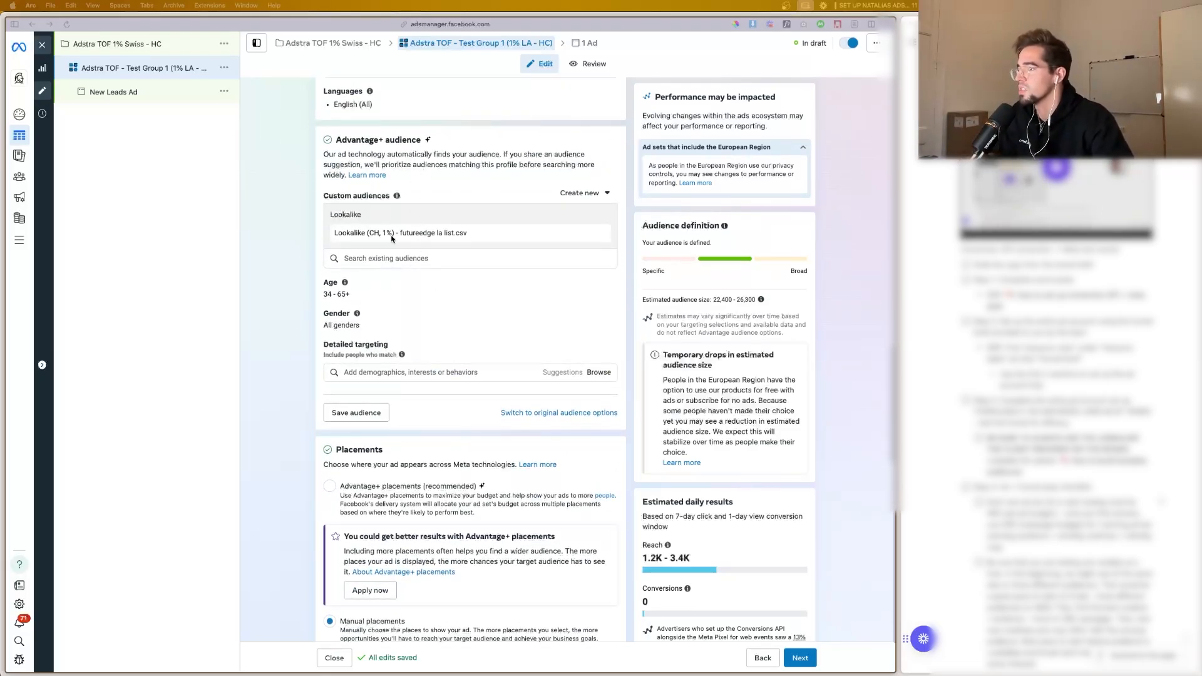
scroll(375, 251, down, 1)
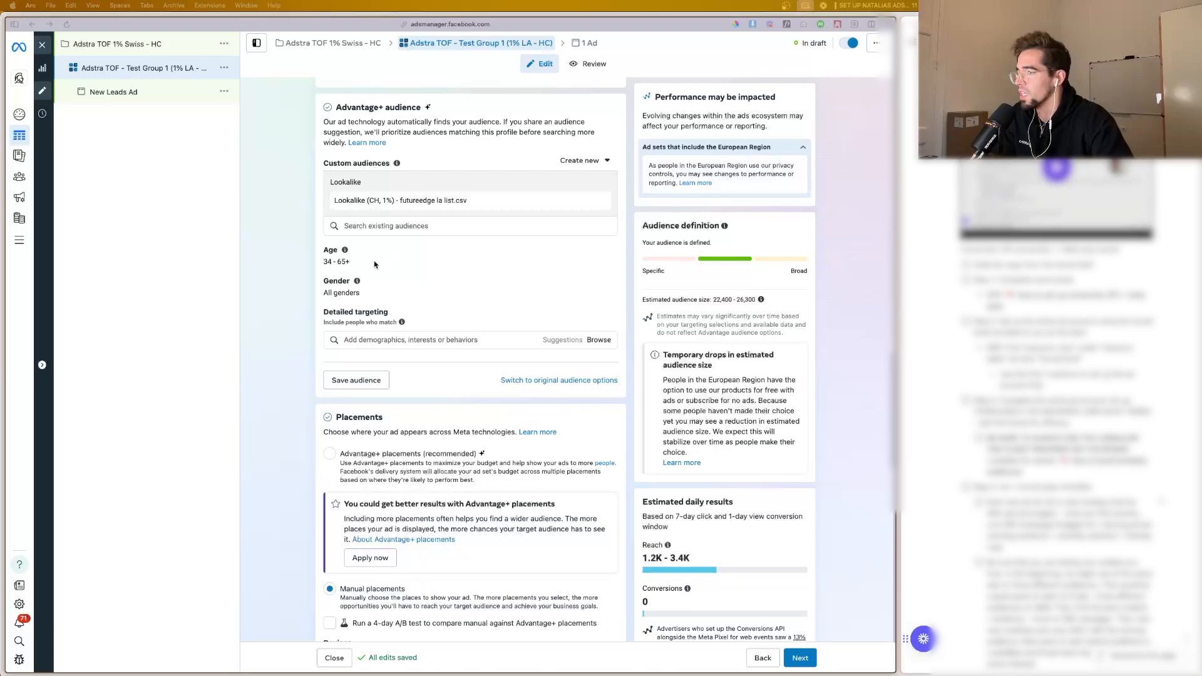
scroll(401, 294, down, 1)
scroll(423, 287, up, 3)
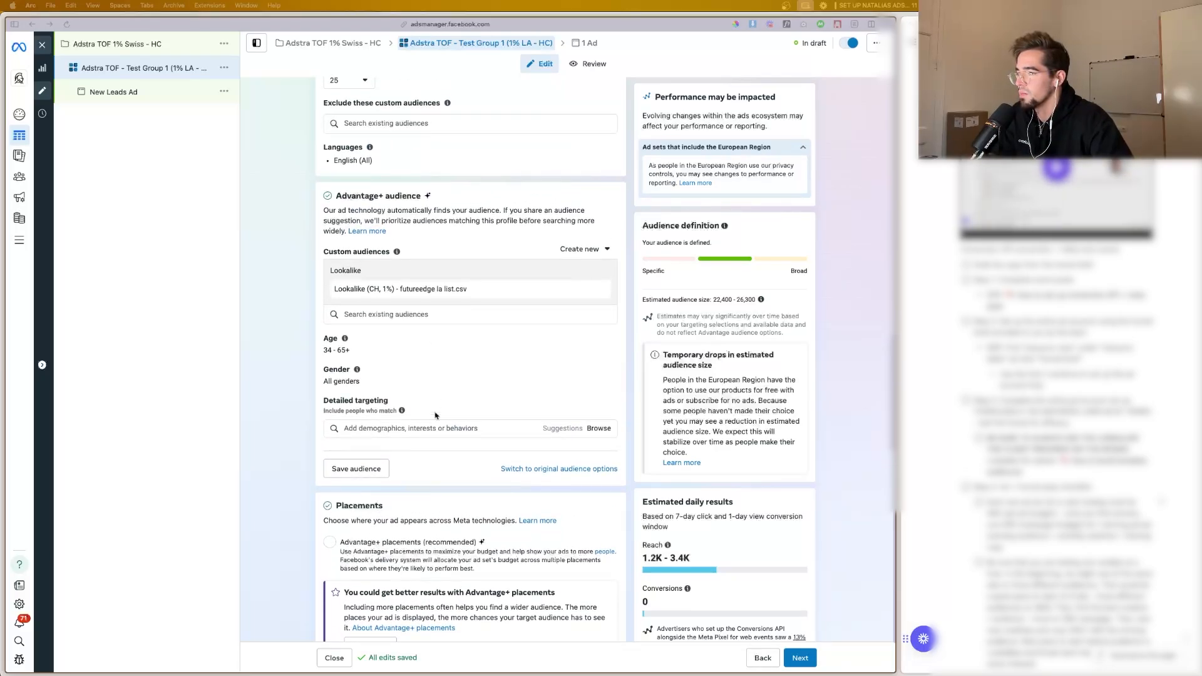
scroll(463, 400, up, 1)
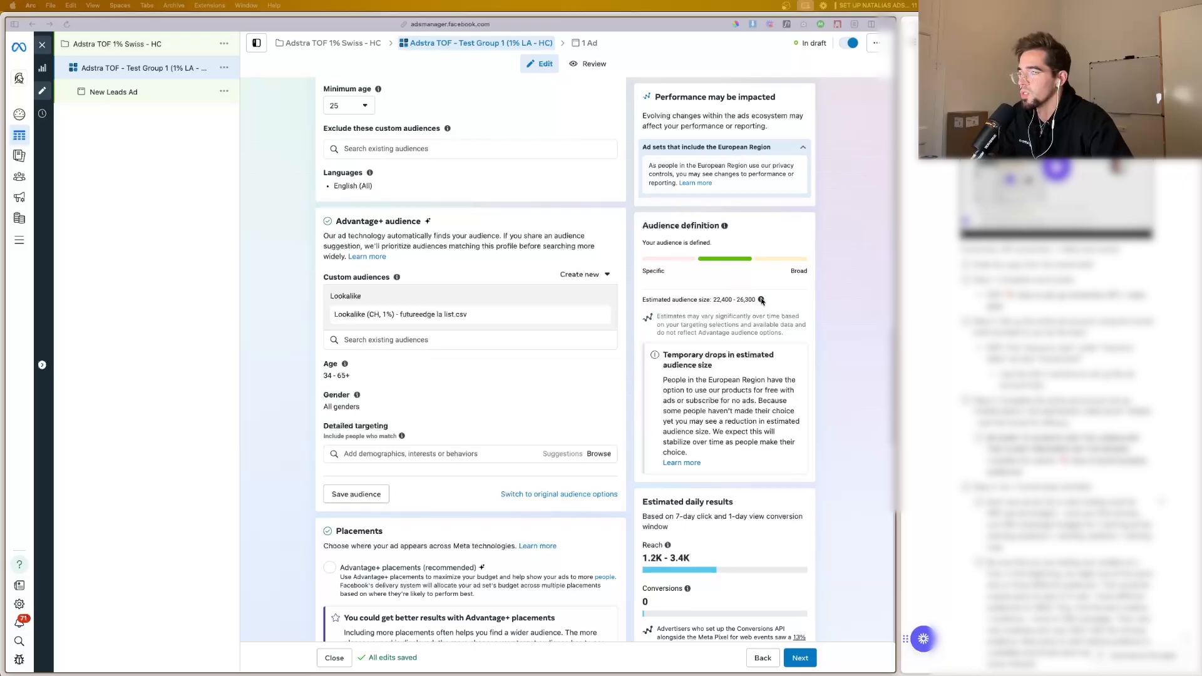
scroll(476, 376, up, 5)
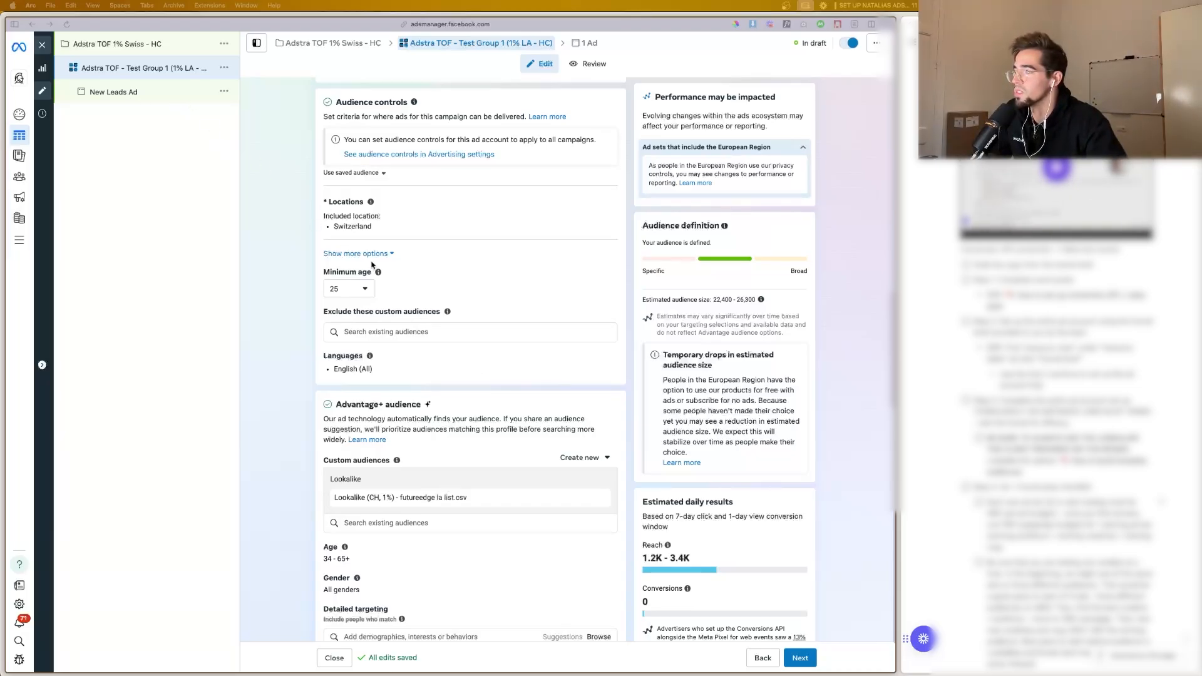
scroll(374, 262, up, 3)
scroll(373, 261, up, 3)
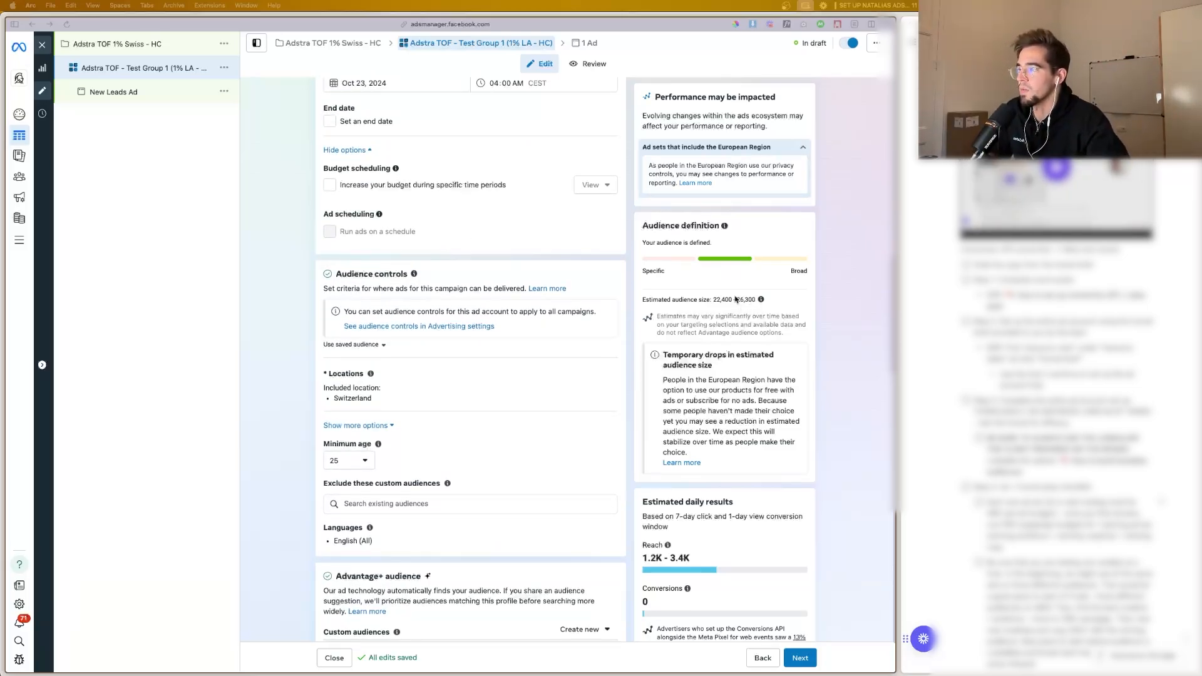
Step: Check the ad set's name, conversion location, conversion event, daily budget and start schedule from the beginning
scroll(456, 294, down, 3)
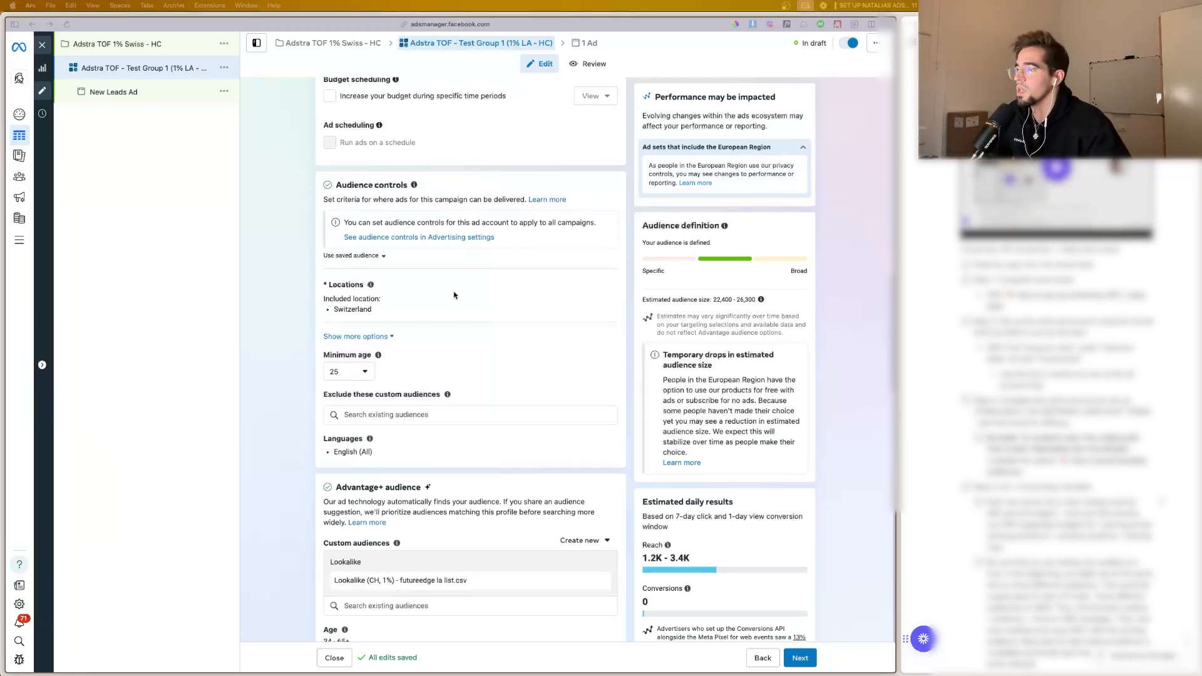
scroll(455, 294, up, 10)
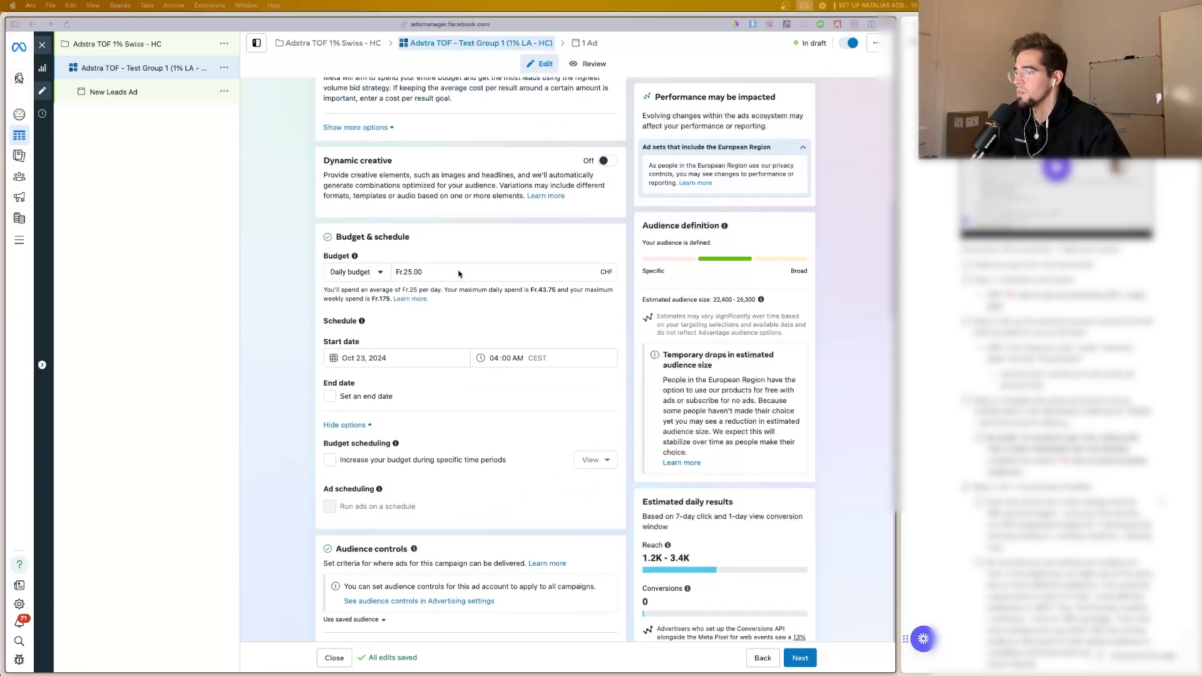
scroll(458, 273, up, 10)
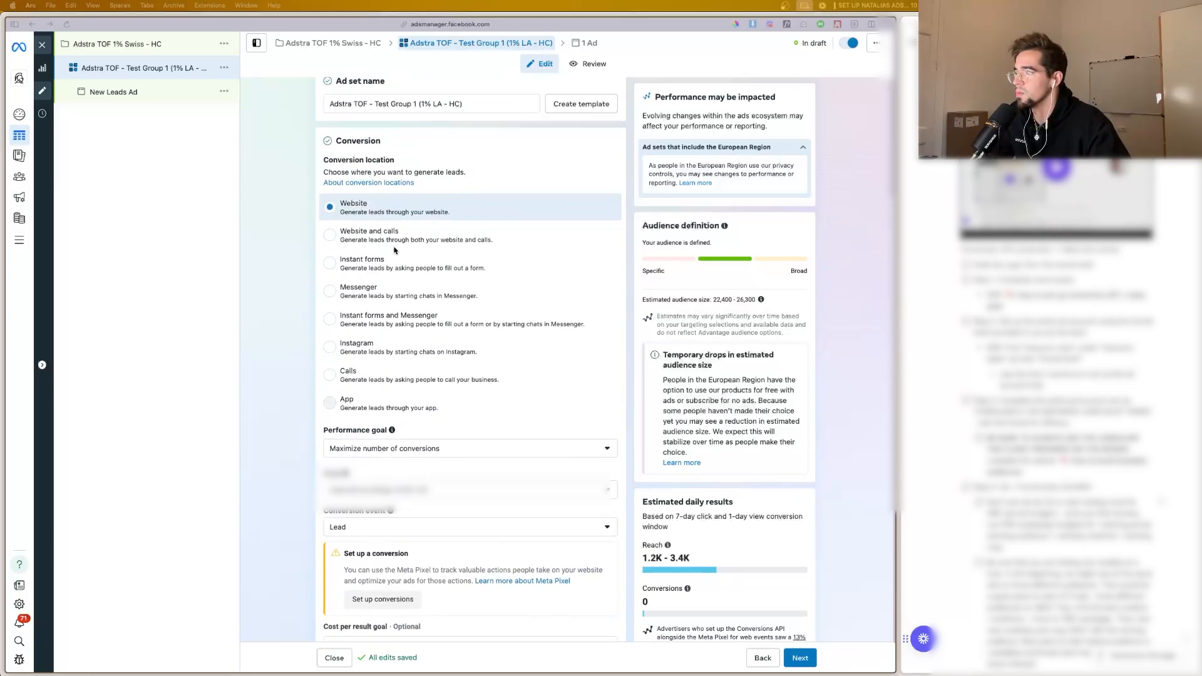
scroll(394, 250, up, 1)
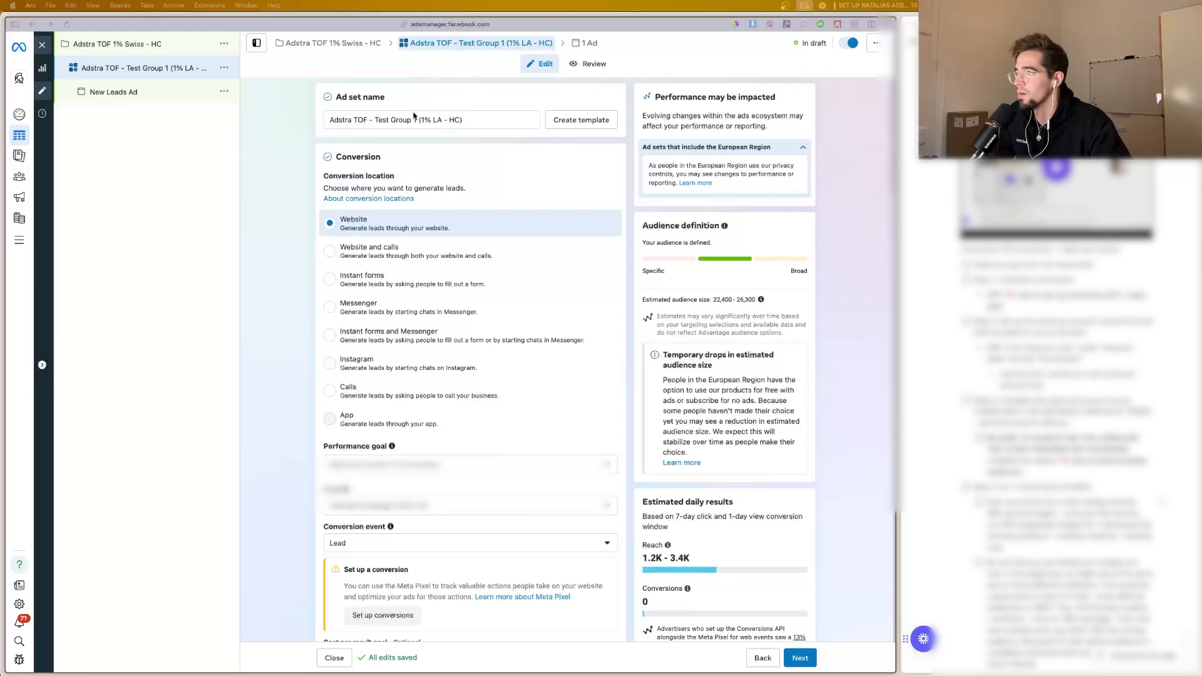
scroll(381, 150, down, 3)
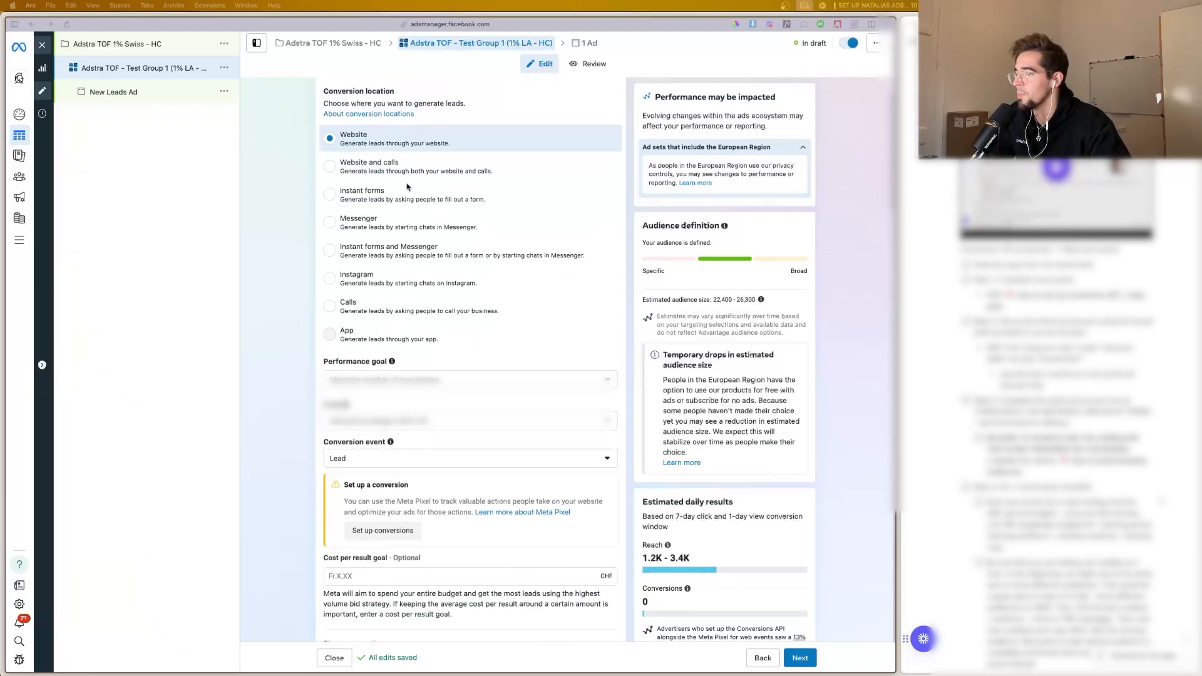
scroll(443, 289, down, 5)
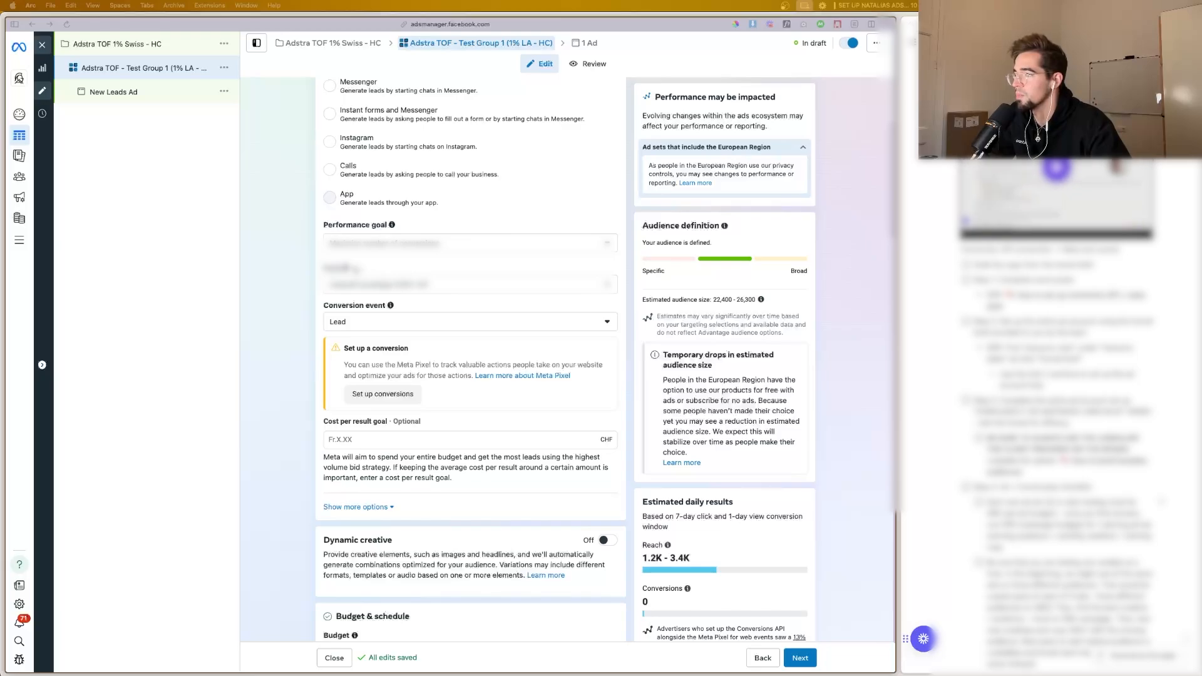
scroll(378, 306, down, 2)
scroll(378, 306, down, 1)
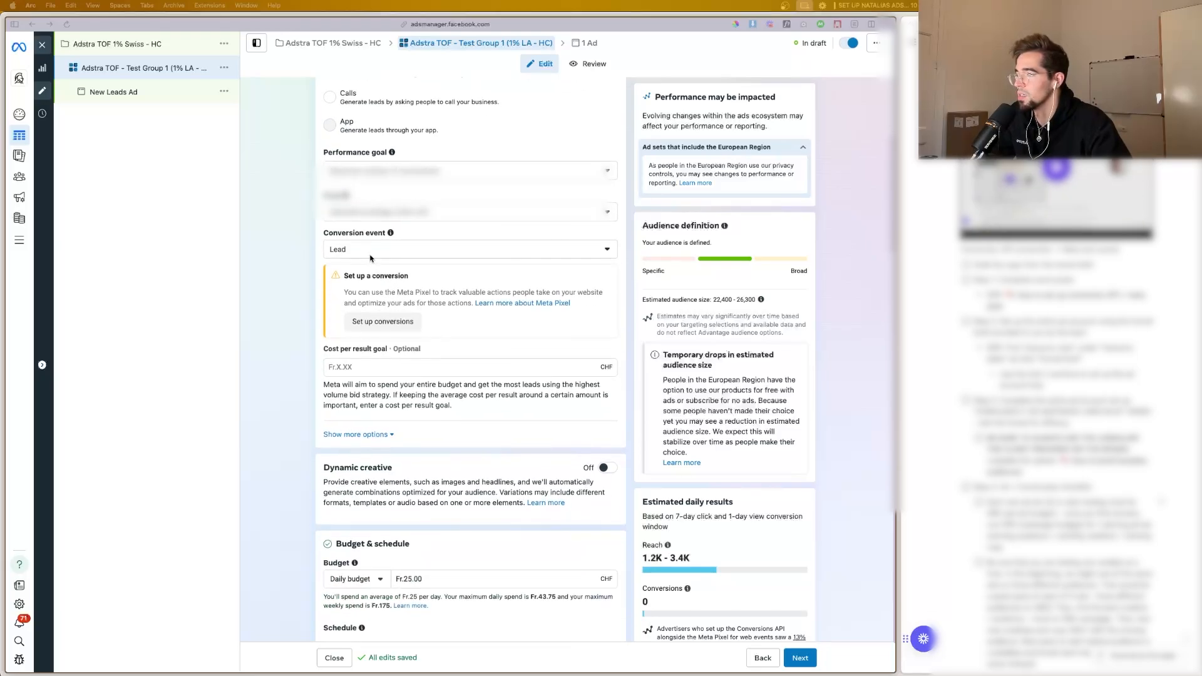
scroll(385, 270, down, 9)
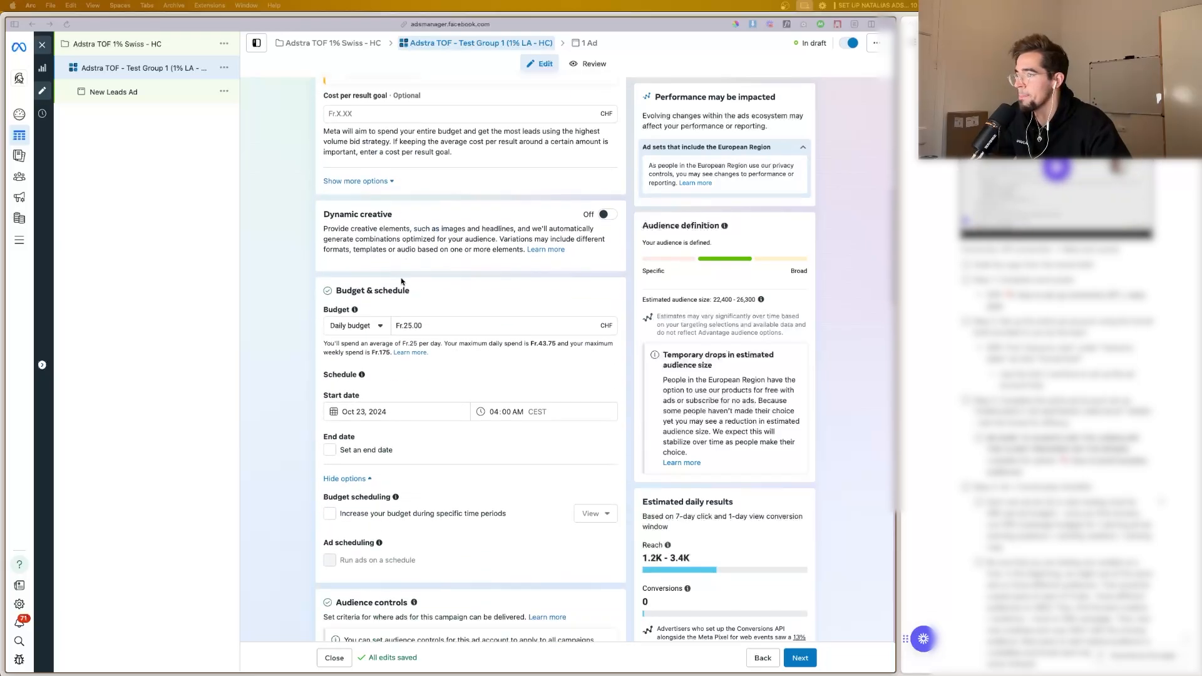
scroll(401, 281, down, 3)
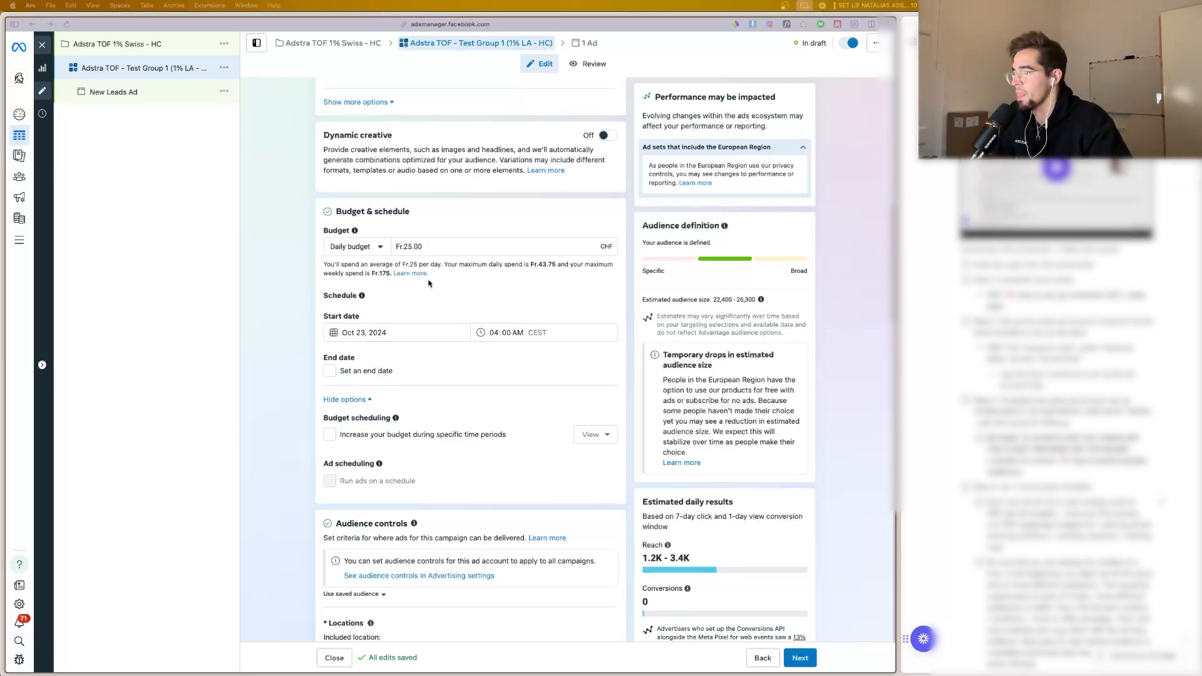
scroll(430, 281, down, 3)
scroll(430, 298, down, 2)
scroll(388, 294, up, 1)
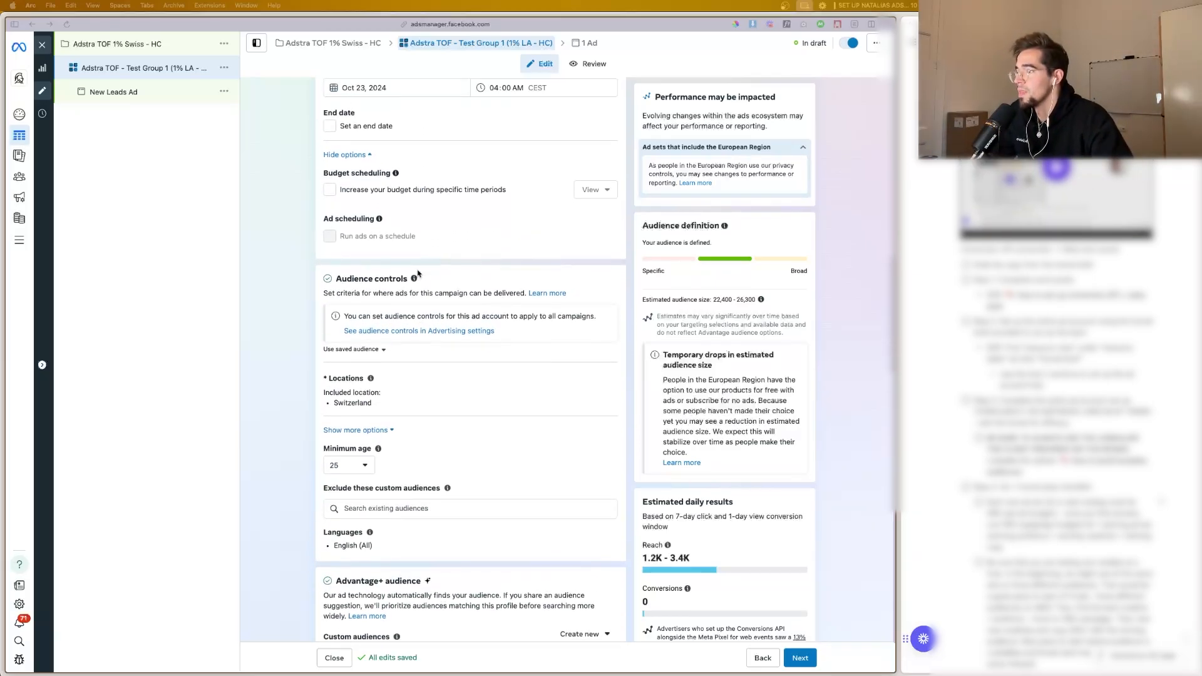
Step: Recheck the location, minimum age, language, lookalike audience, suggested age range and gender of the ad set
scroll(370, 305, down, 1)
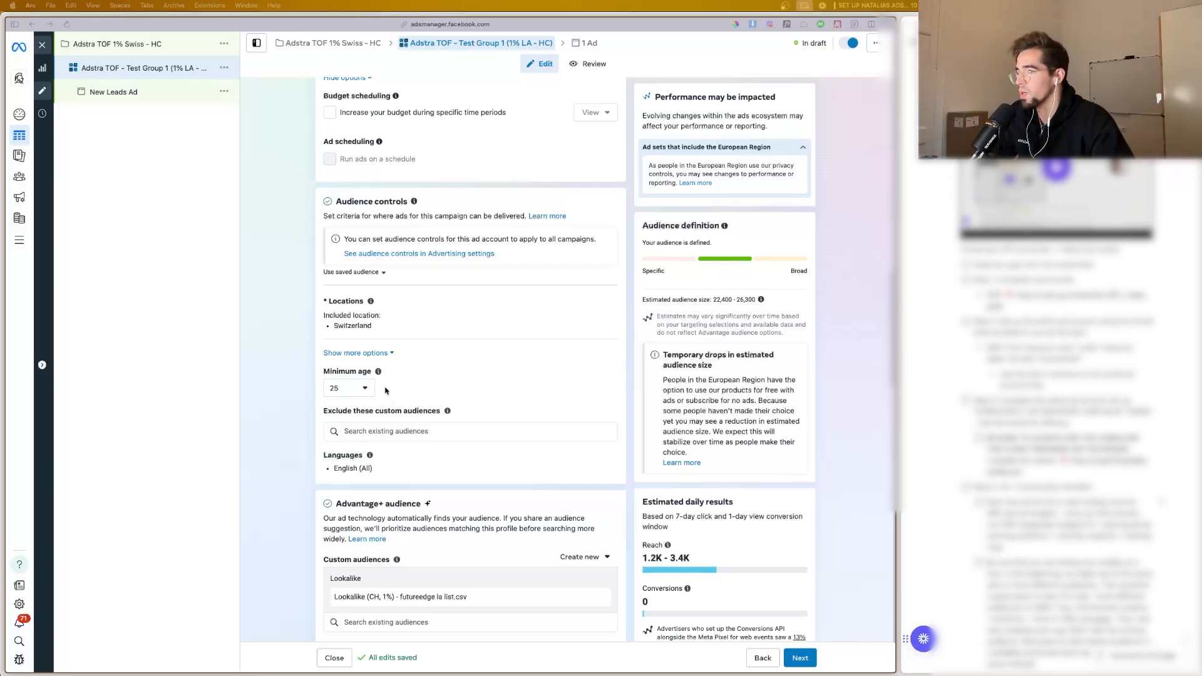
scroll(376, 385, down, 2)
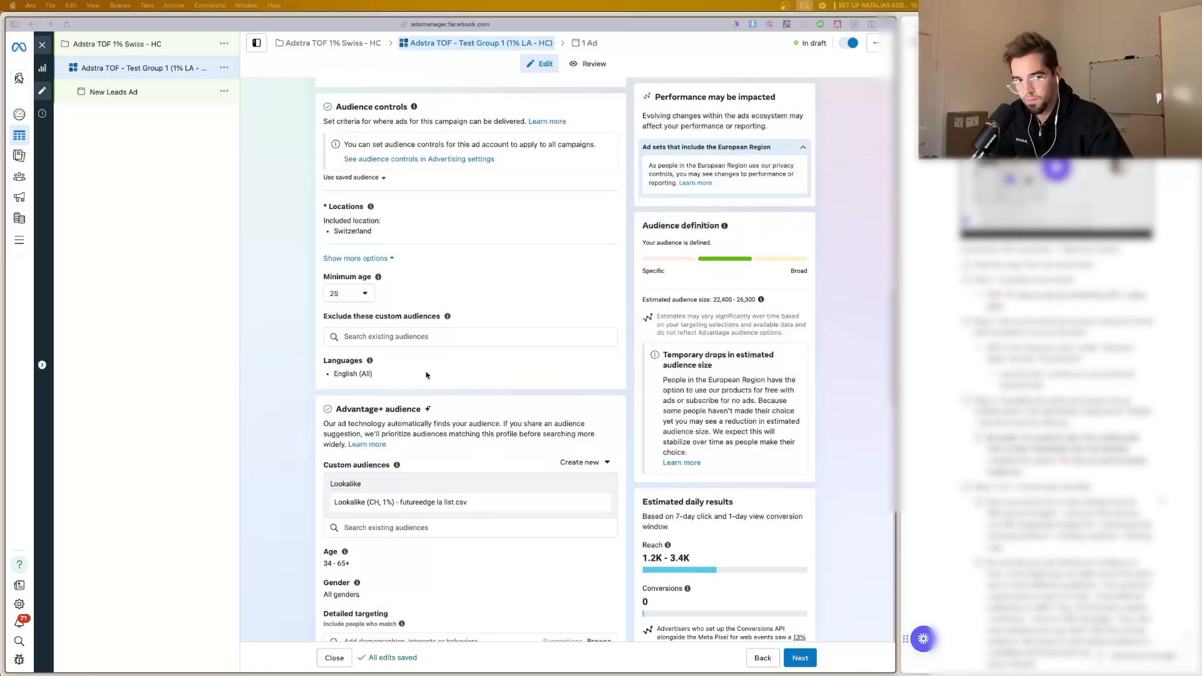
scroll(426, 375, down, 3)
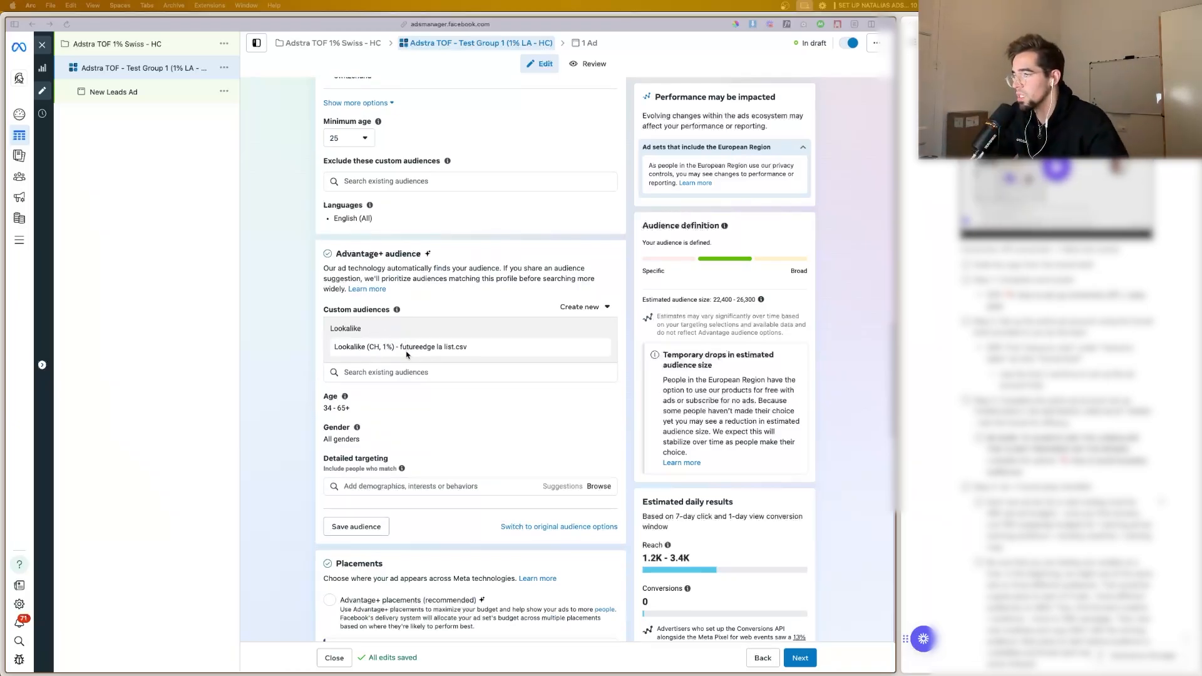
scroll(406, 344, up, 3)
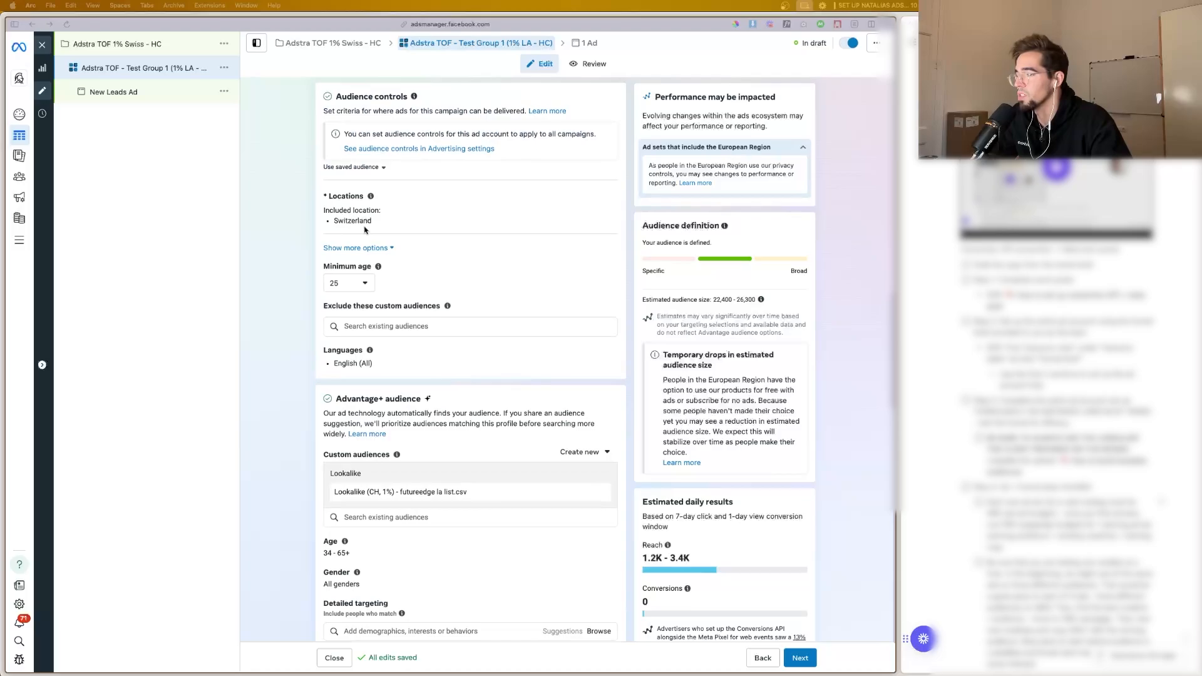
scroll(432, 482, down, 1)
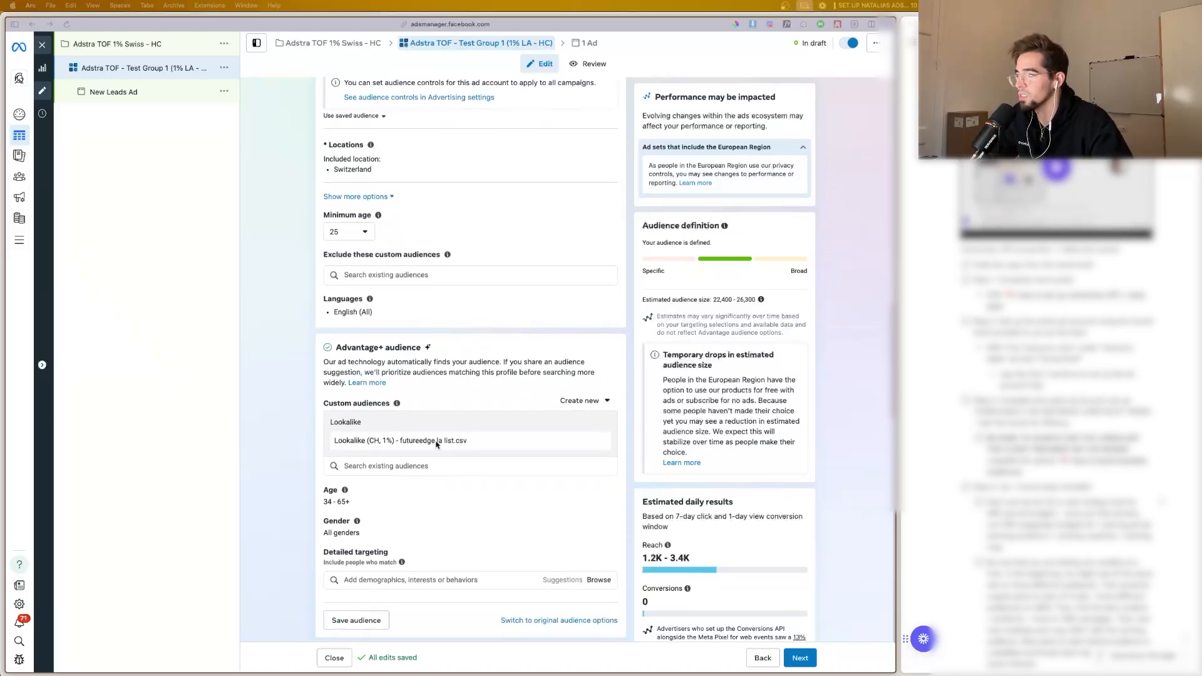
scroll(435, 445, down, 2)
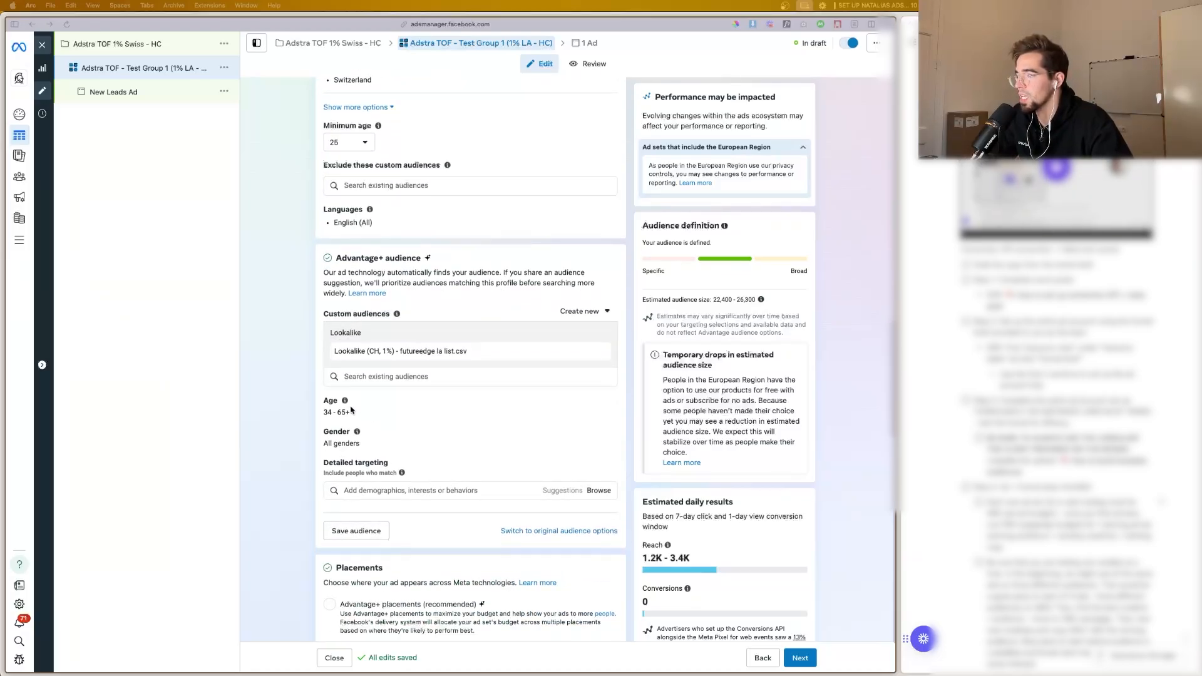
scroll(369, 404, down, 1)
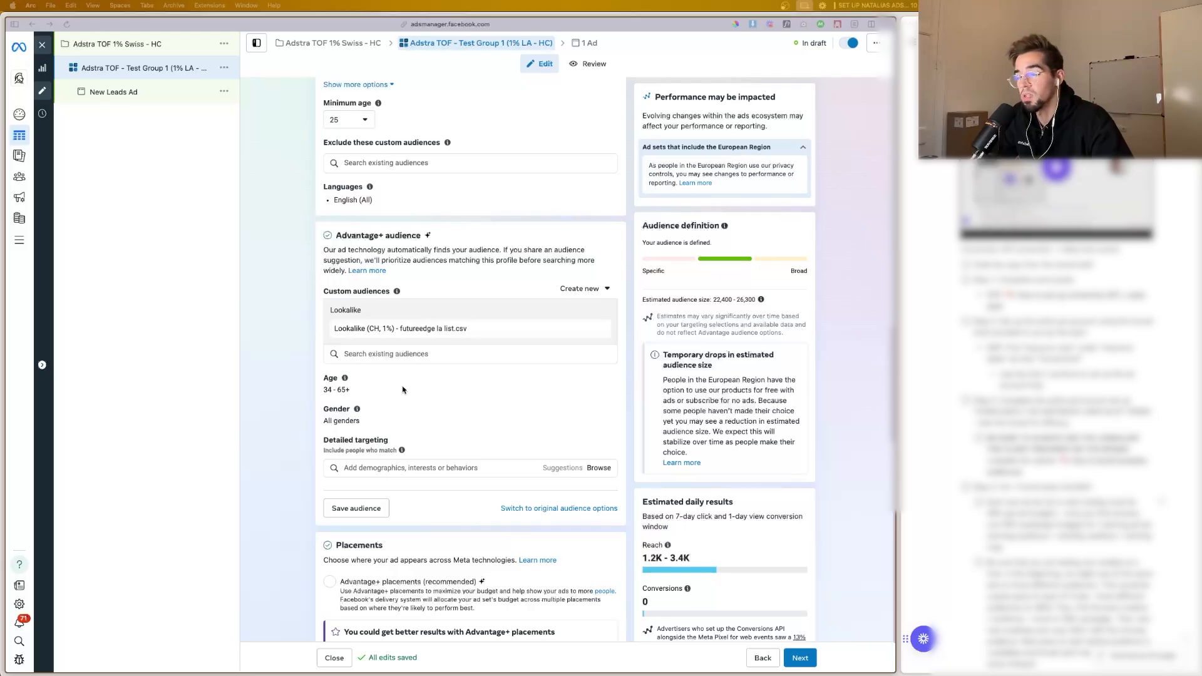
scroll(388, 382, down, 1)
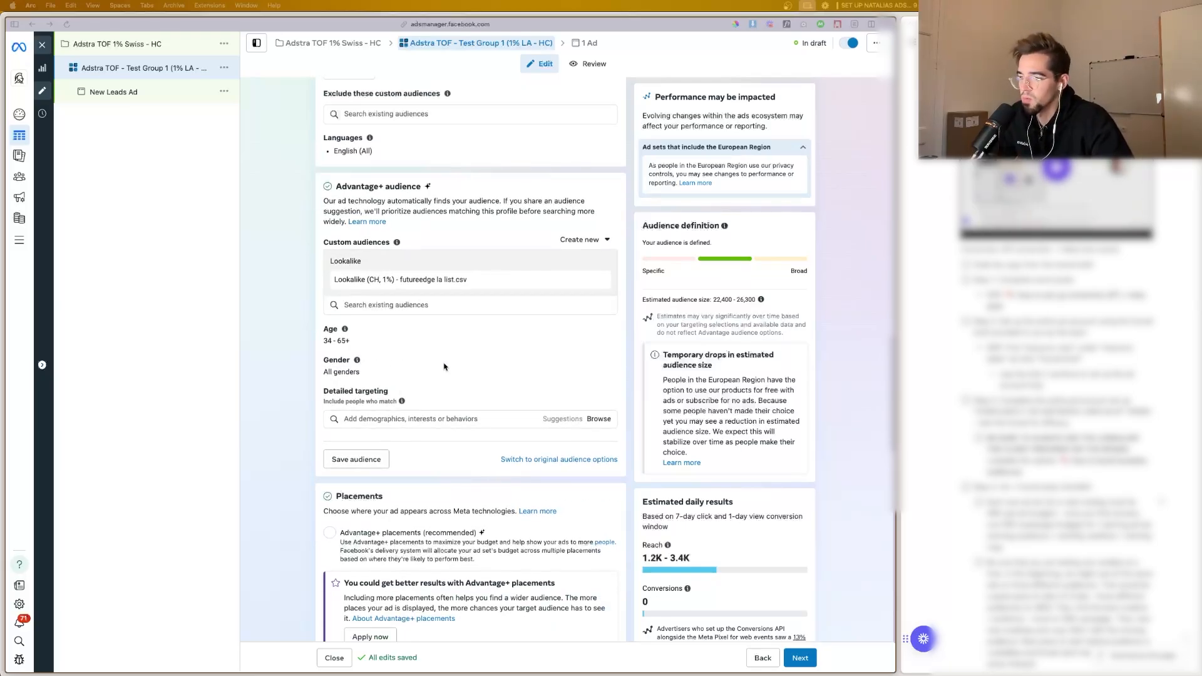
Step: Check the selected manual placements on Facebook and Instagram, and continue to the New Leads Ad settings
scroll(443, 366, down, 5)
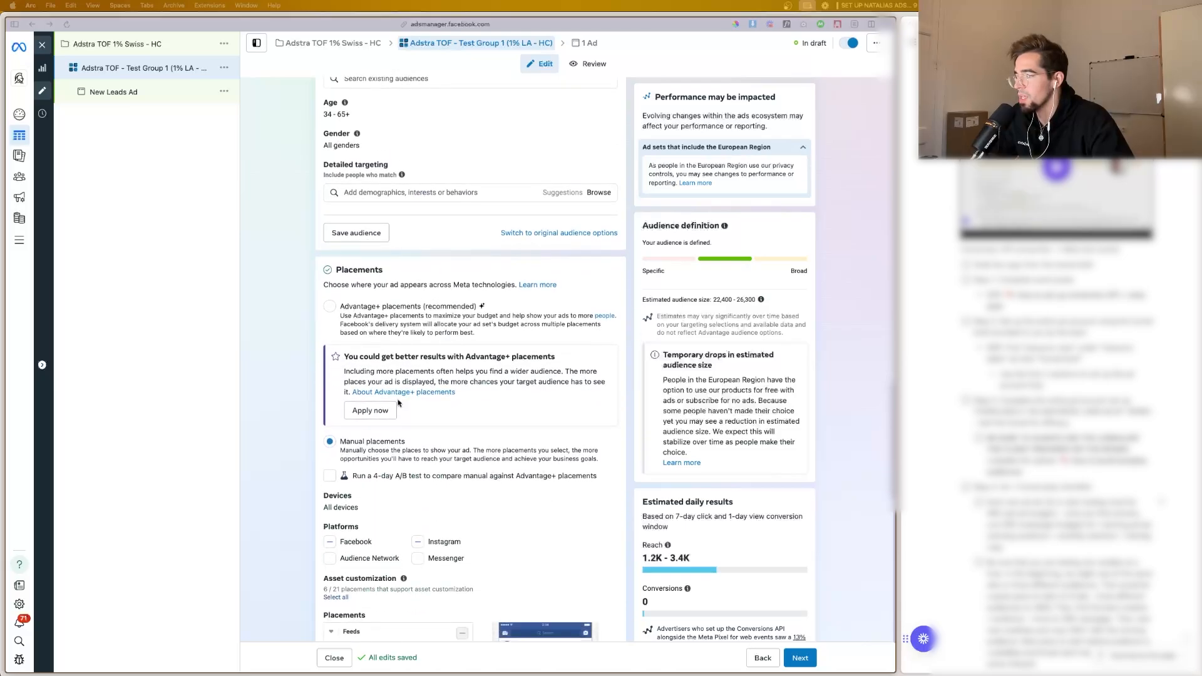
scroll(375, 426, down, 6)
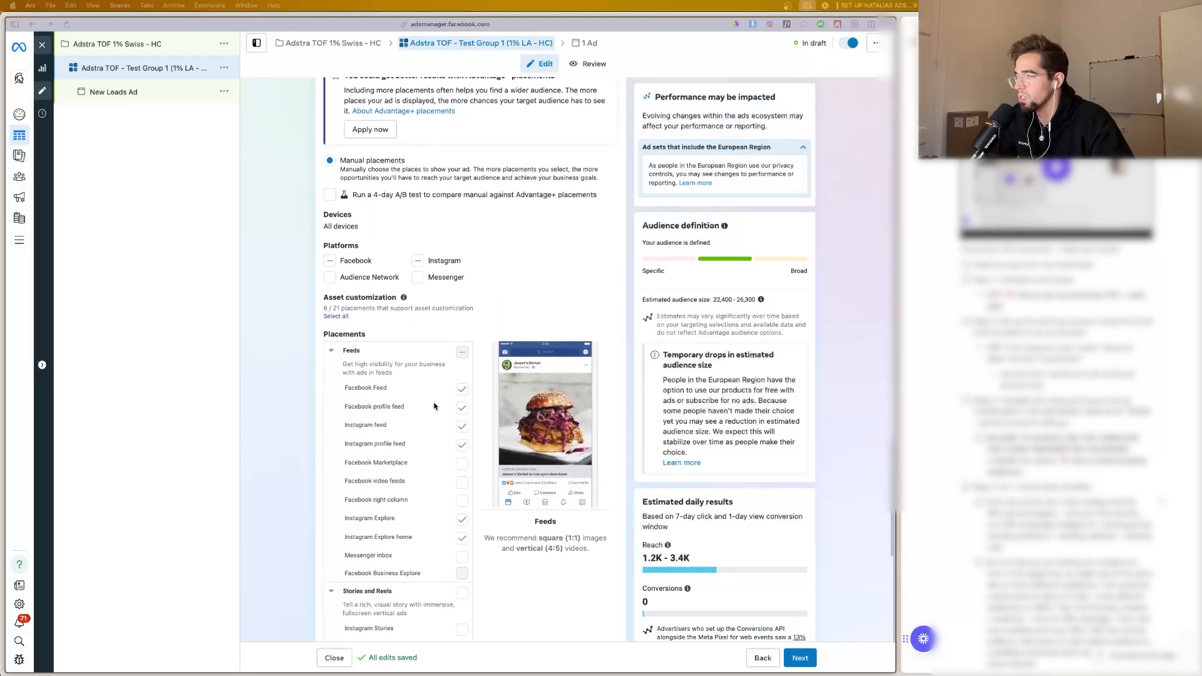
scroll(456, 427, down, 1)
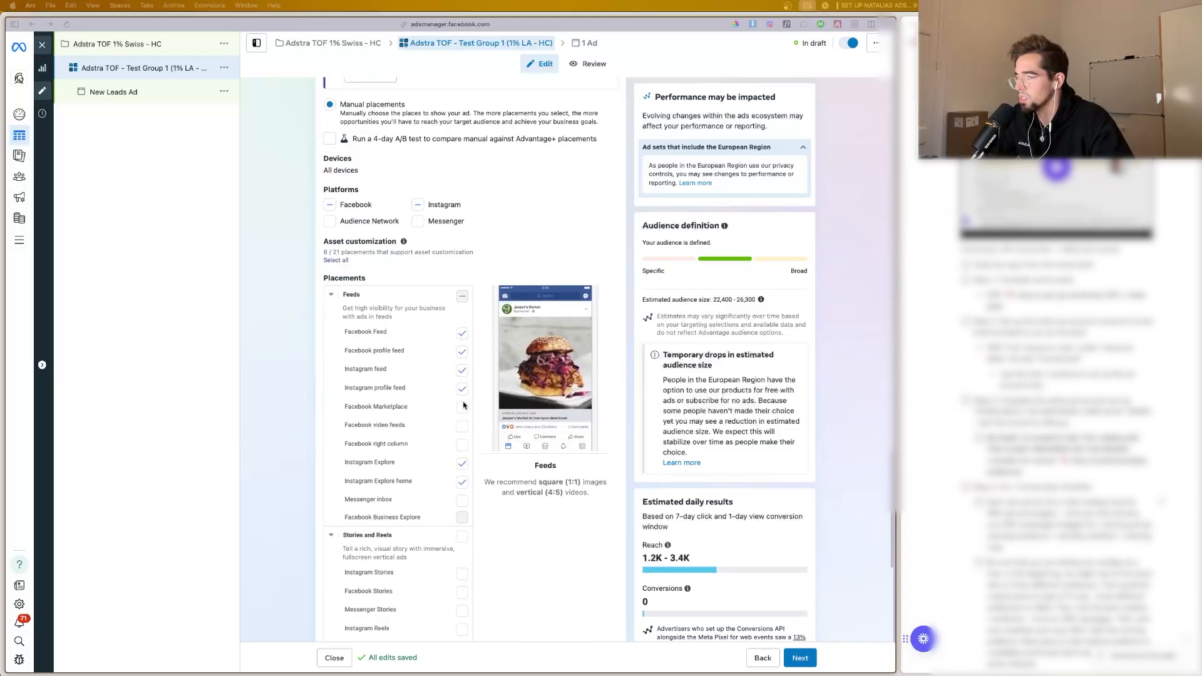
scroll(466, 475, down, 1)
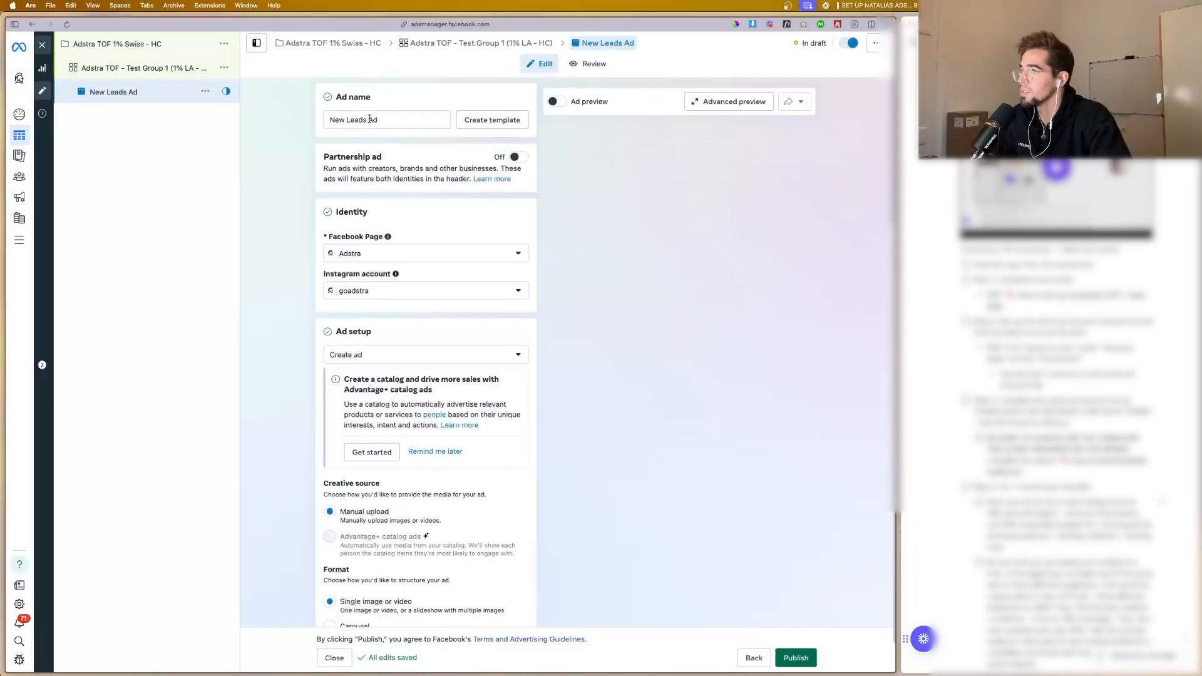
Step: Rename the ad as Creative test #1
click(369, 119)
key(super+a)
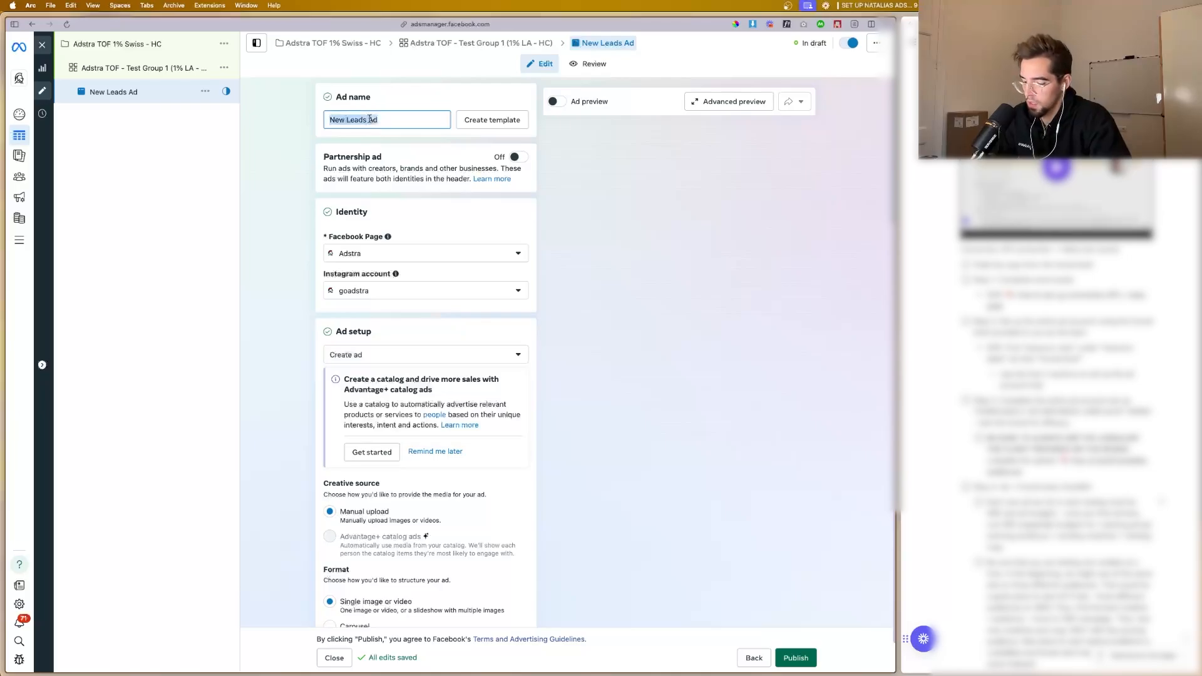
text(Crea)
key(BackSpace)
text(re)
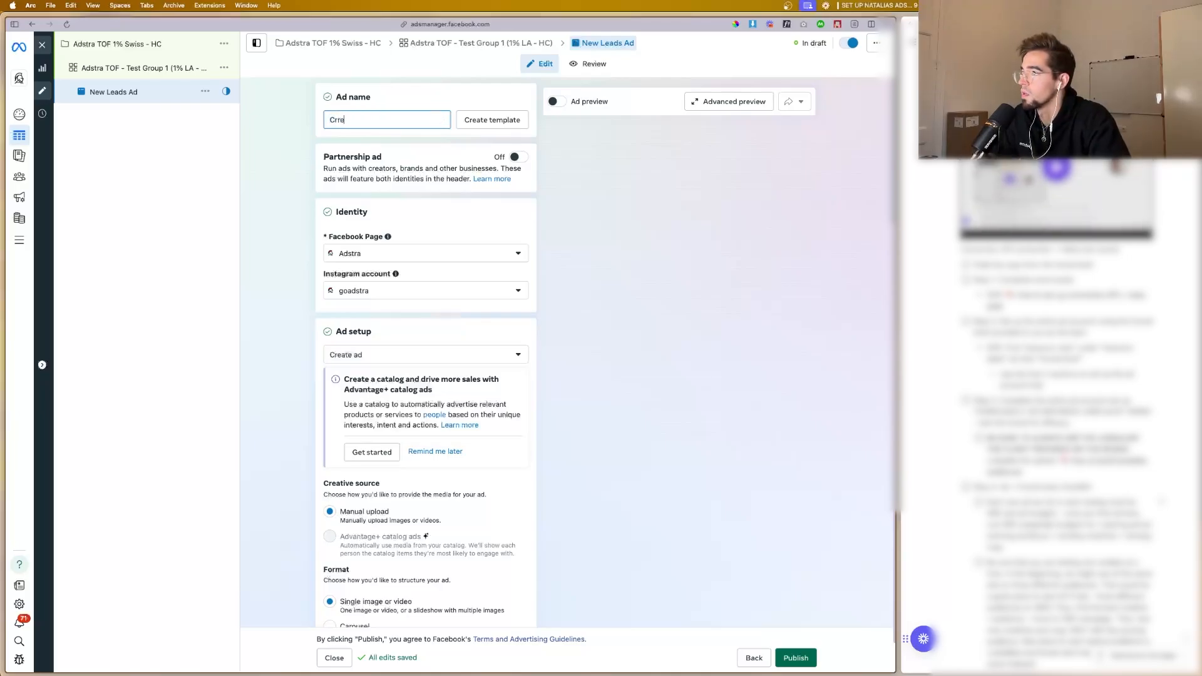
text(ative test #1)
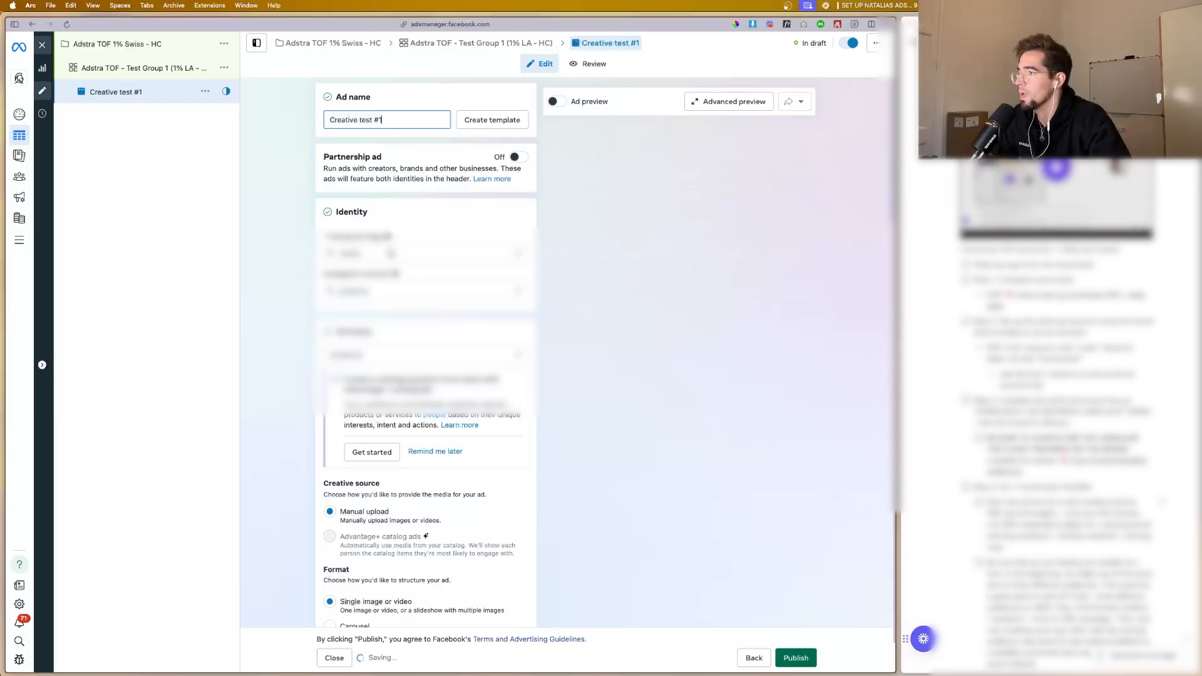
Step: Look through the Facebook Pages available for the ad's identity, keeping the Adstra page
click(389, 253)
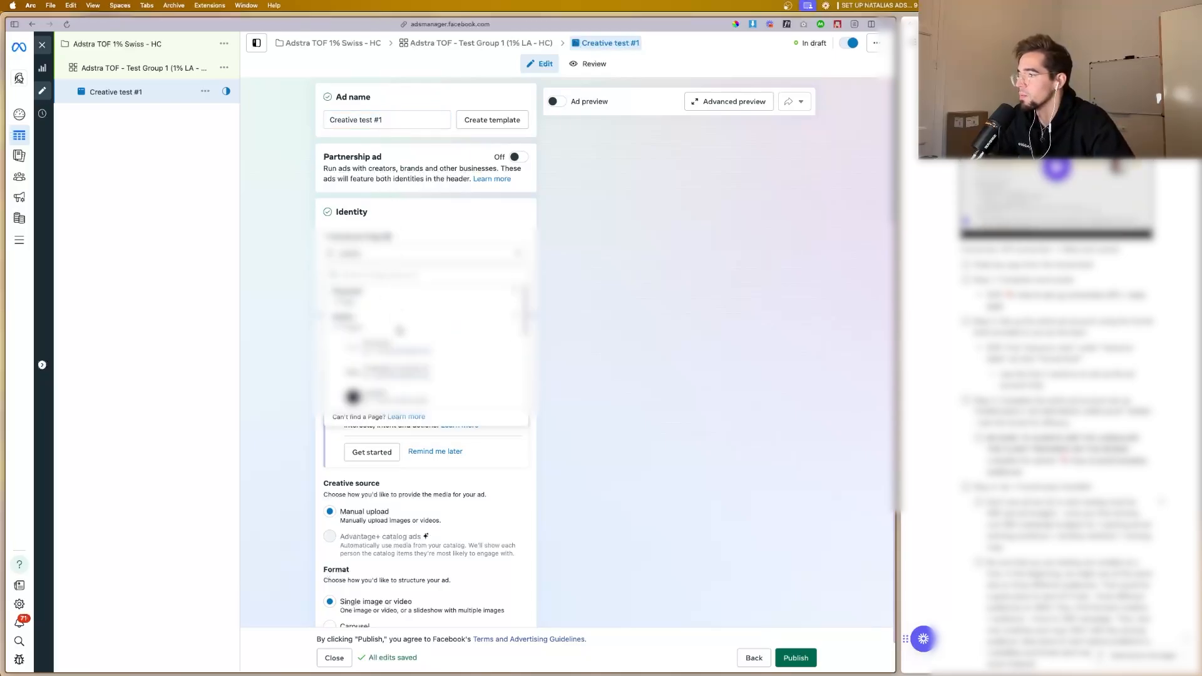
scroll(426, 338, up, 3)
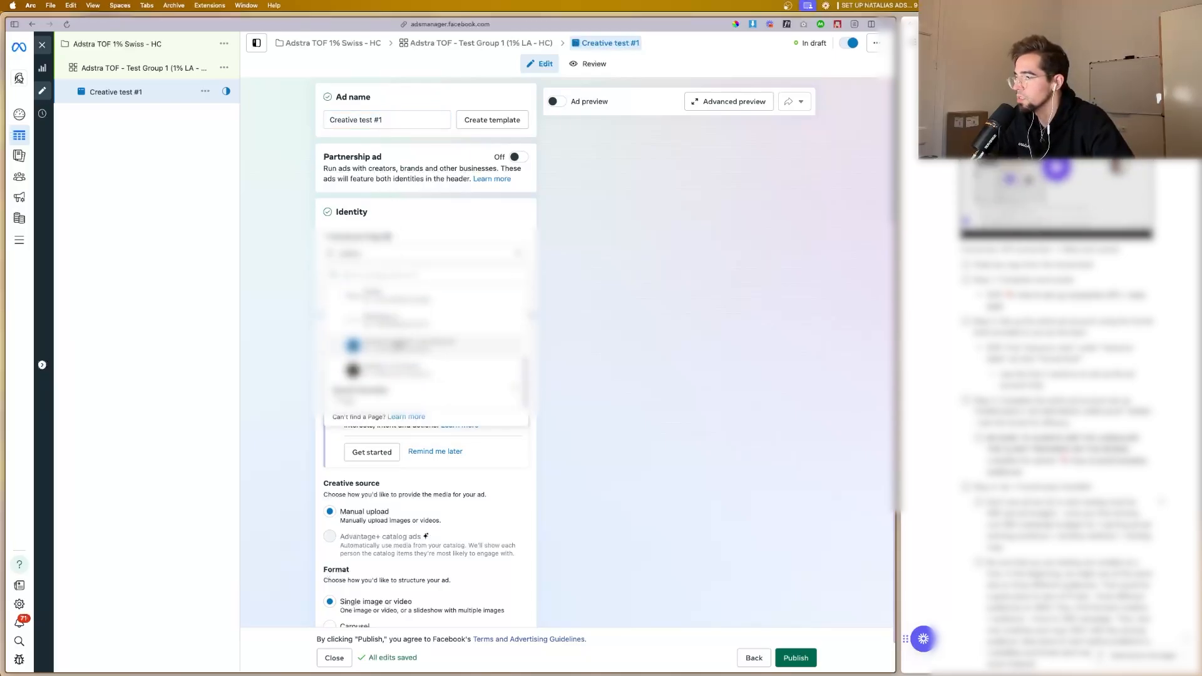
scroll(416, 342, up, 5)
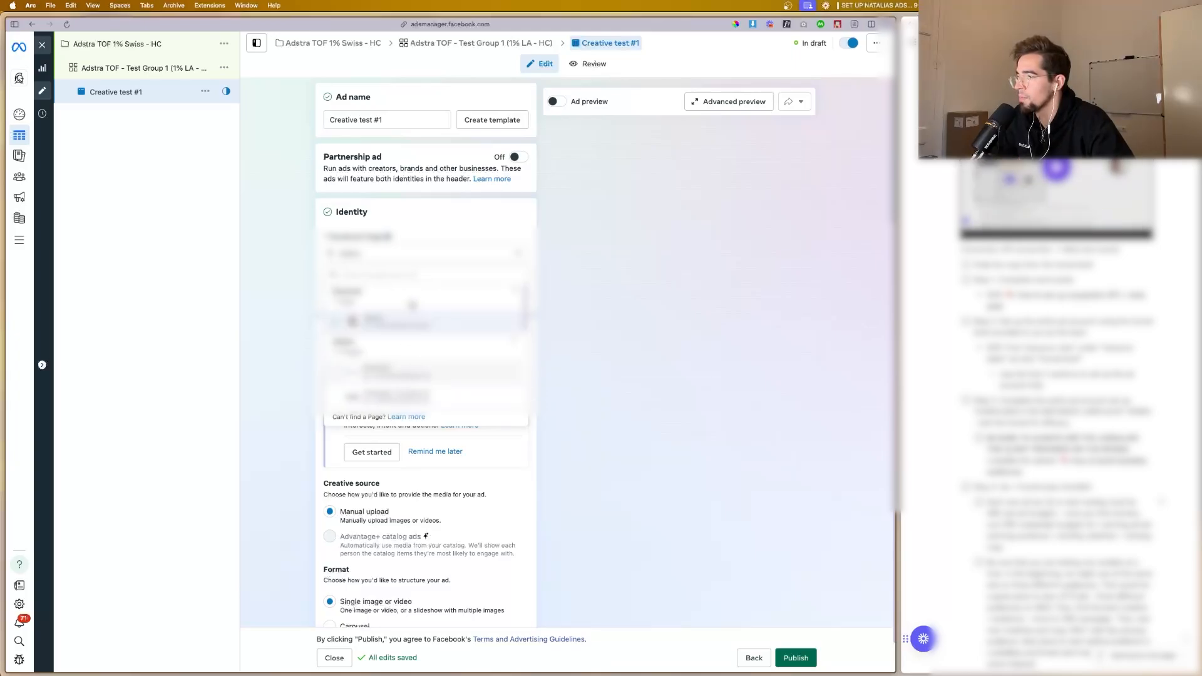
click(401, 320)
scroll(398, 336, down, 5)
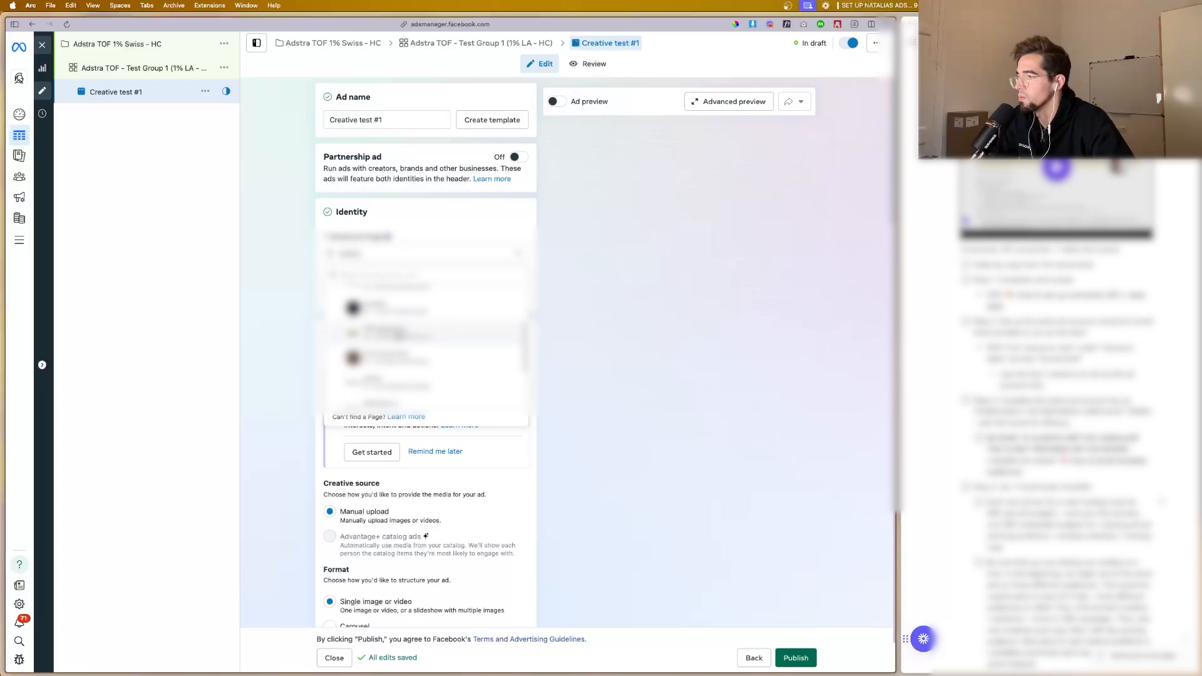
scroll(398, 336, up, 2)
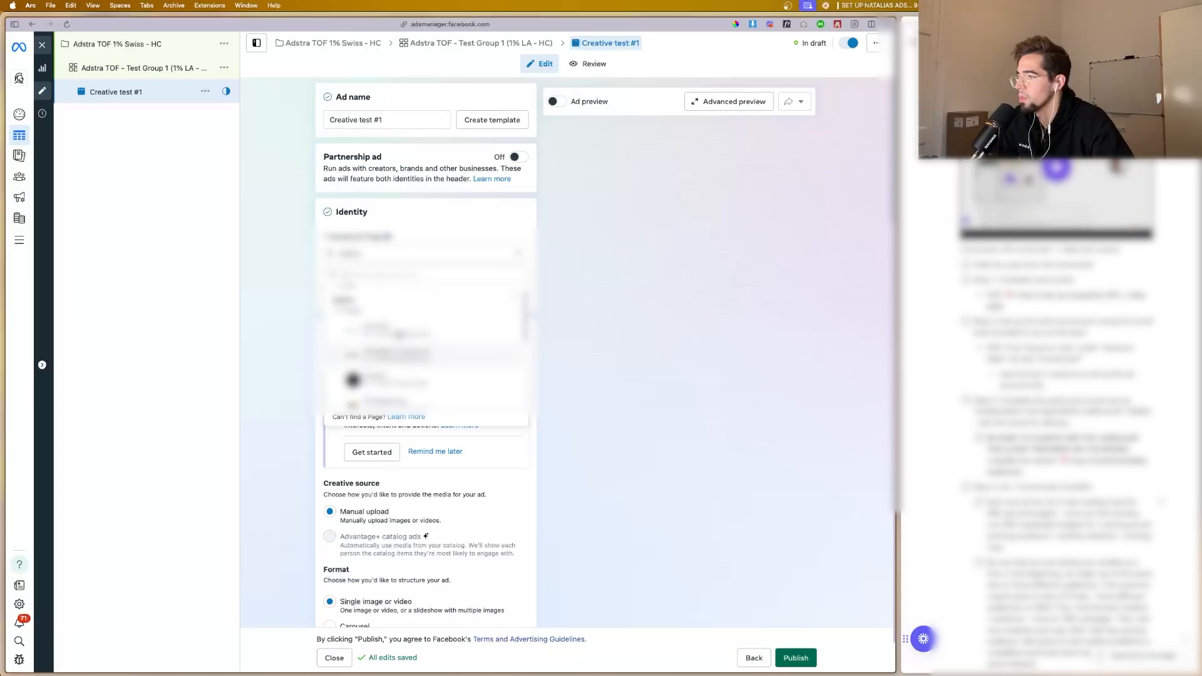
click(743, 298)
click(487, 253)
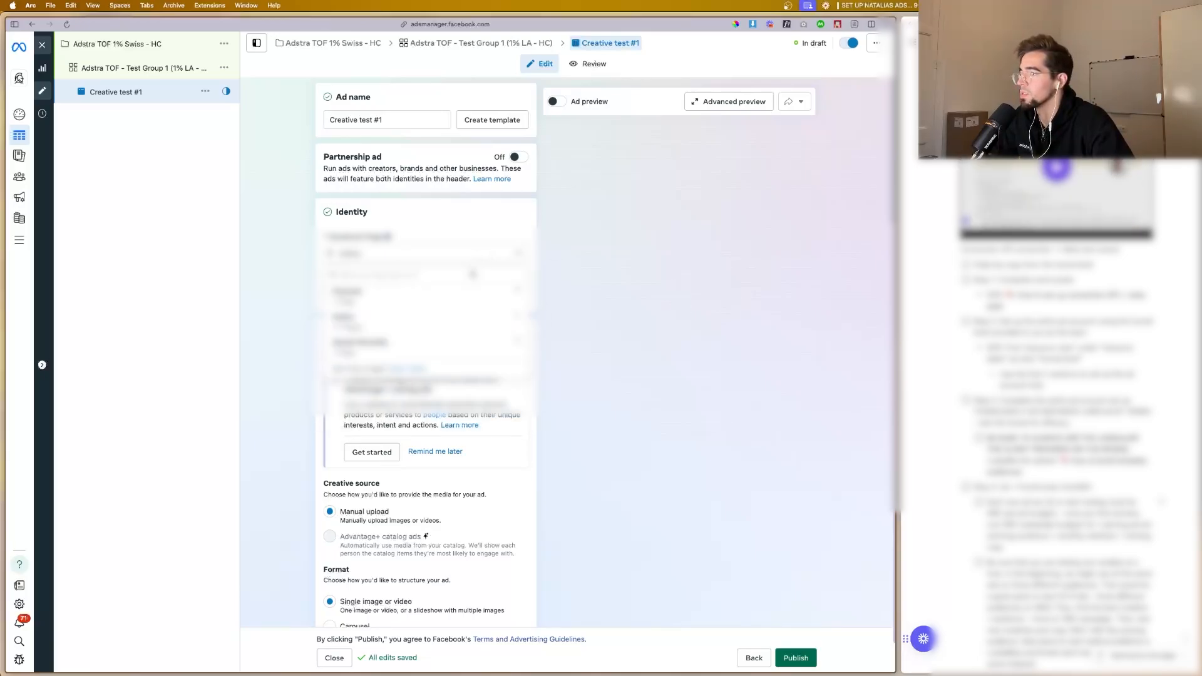
click(657, 296)
Step: Turn off multi-advertiser ads in the ad setup, keeping manual upload and the single image or video format
scroll(494, 283, down, 3)
scroll(494, 282, down, 3)
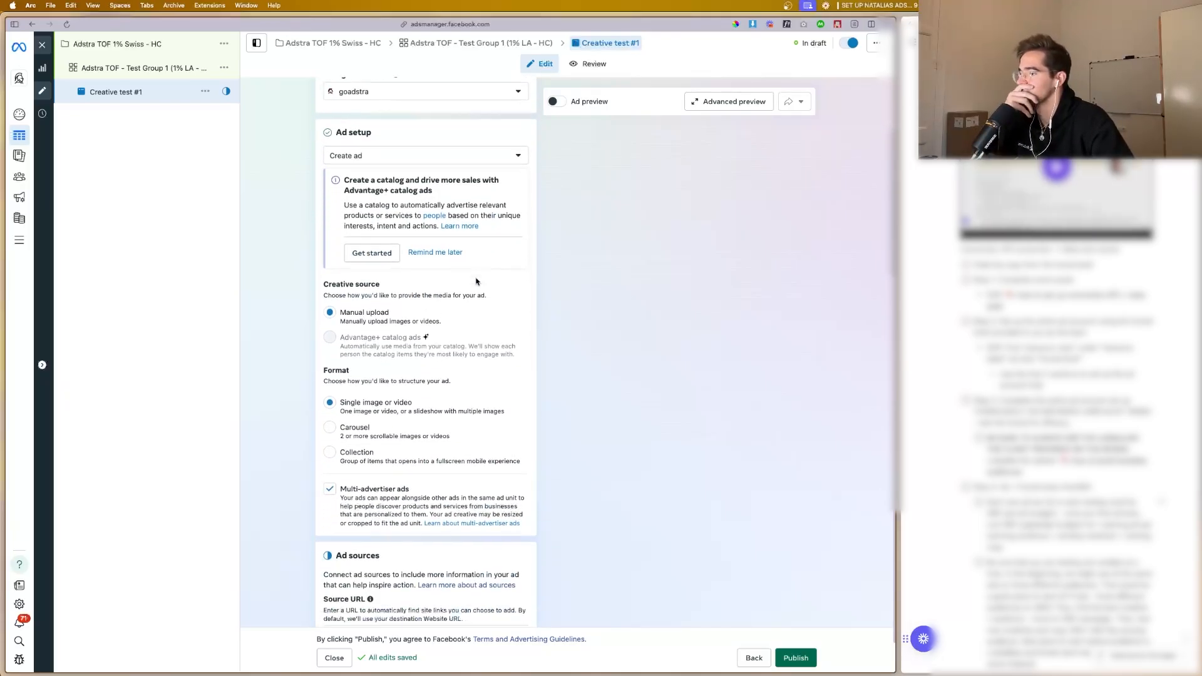
click(334, 414)
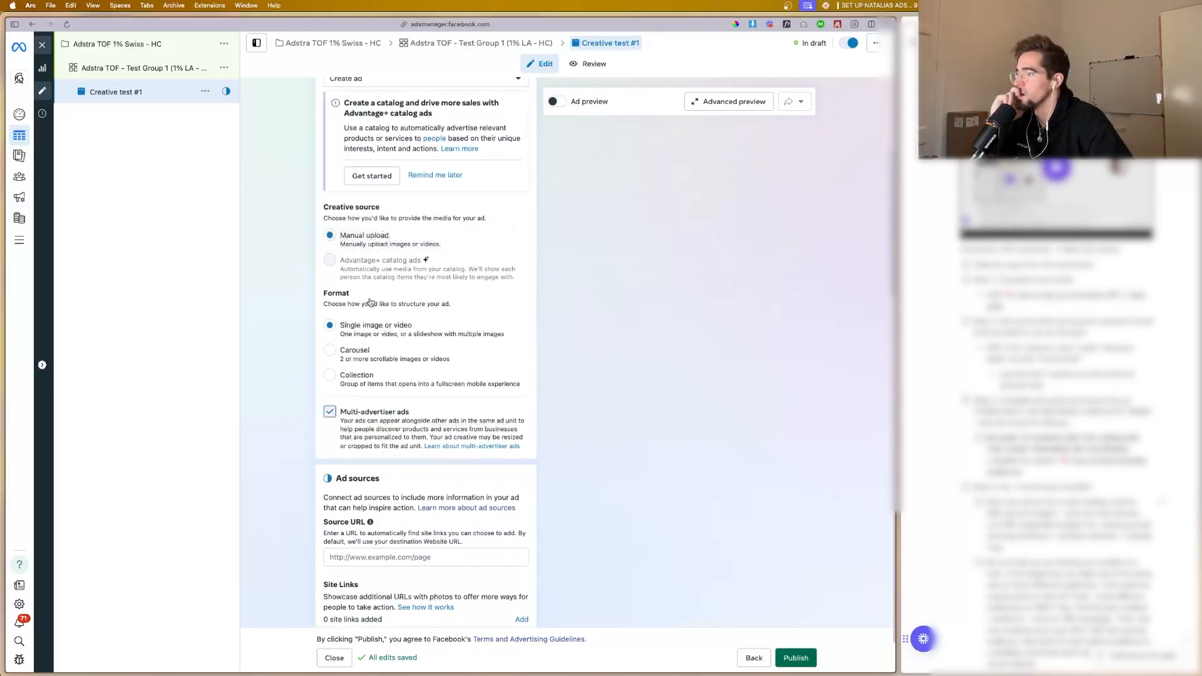
scroll(351, 407, up, 1)
scroll(376, 398, down, 2)
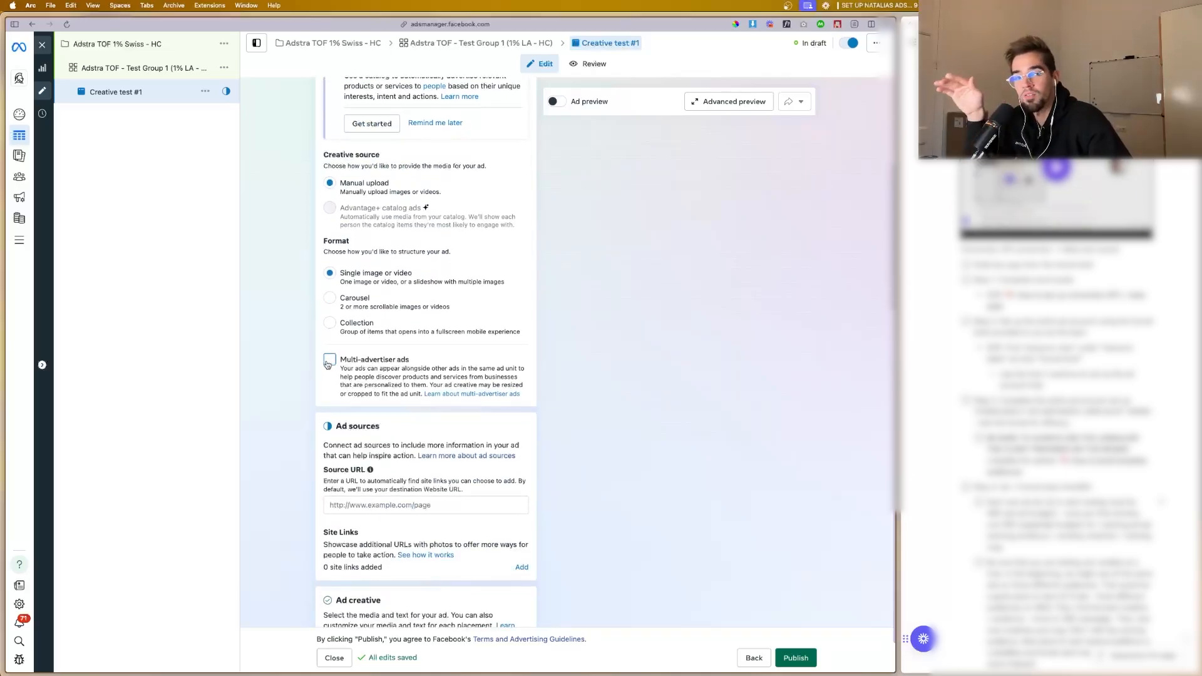
scroll(332, 356, down, 1)
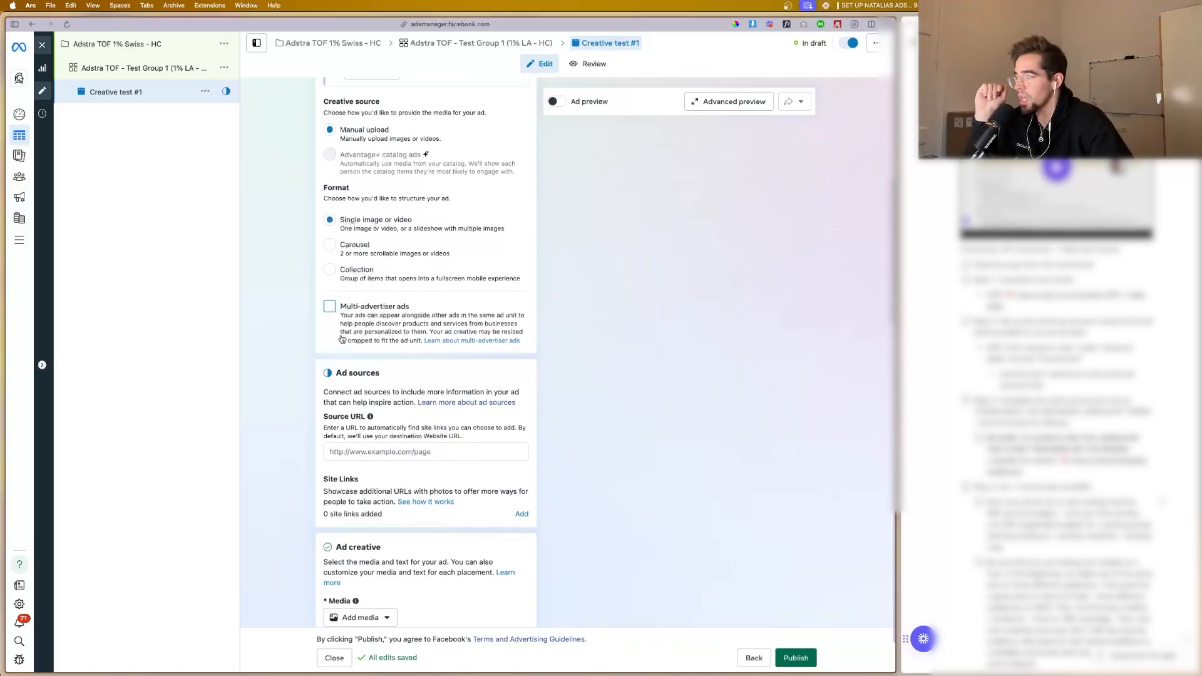
Step: Add an image to the ad creative by uploading the screenshot file from its folder on the computer to the account images
scroll(369, 366, down, 1)
scroll(398, 393, down, 3)
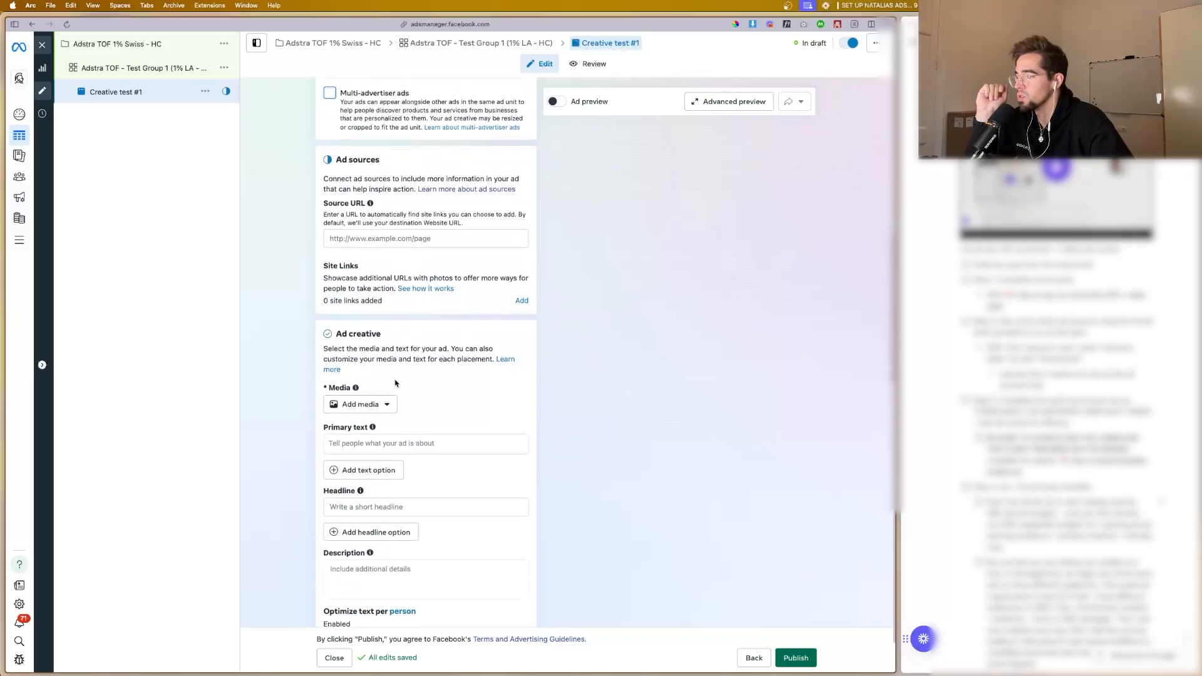
click(383, 341)
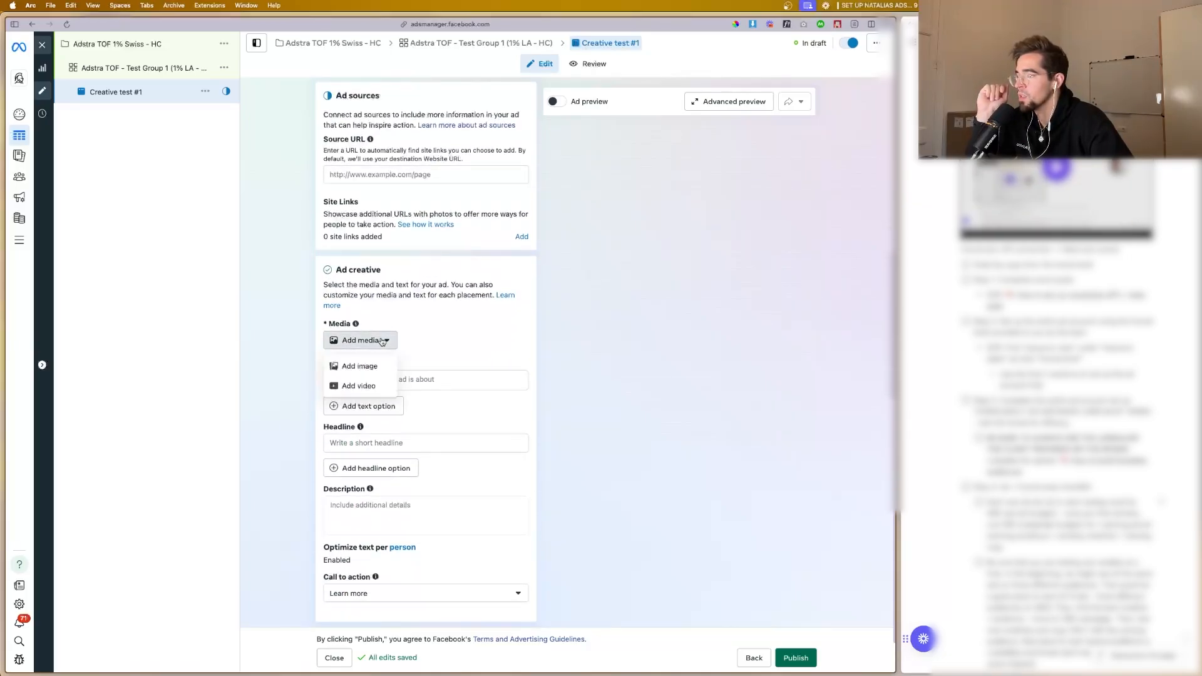
click(358, 367)
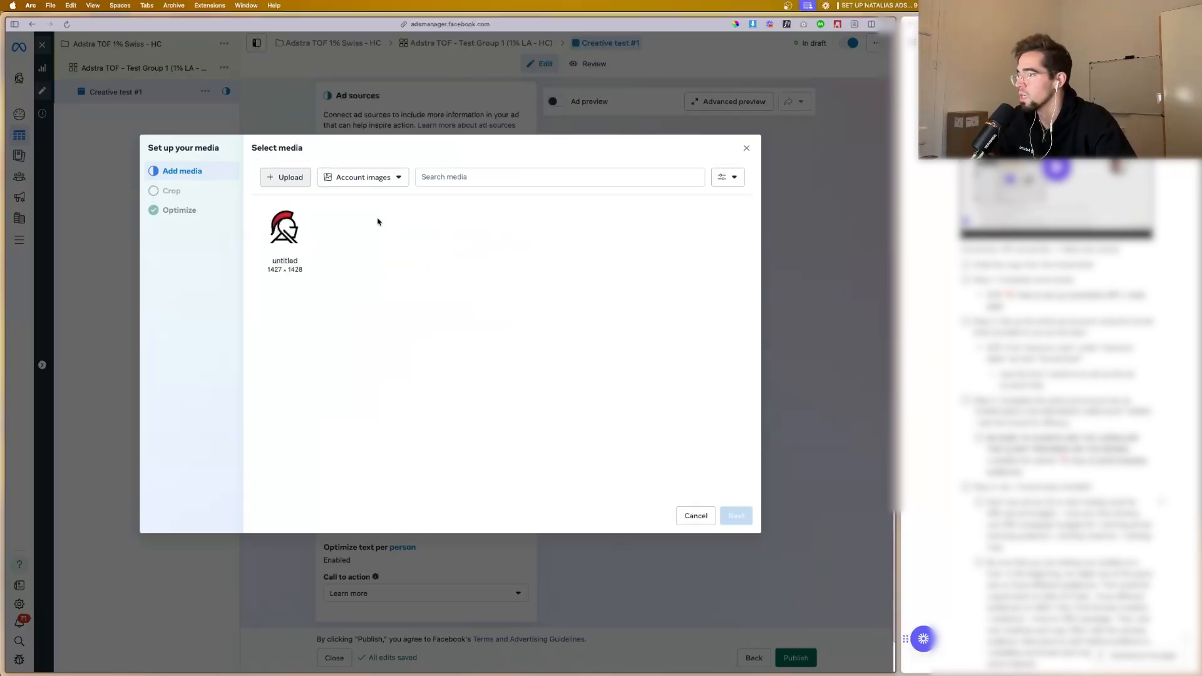
click(285, 177)
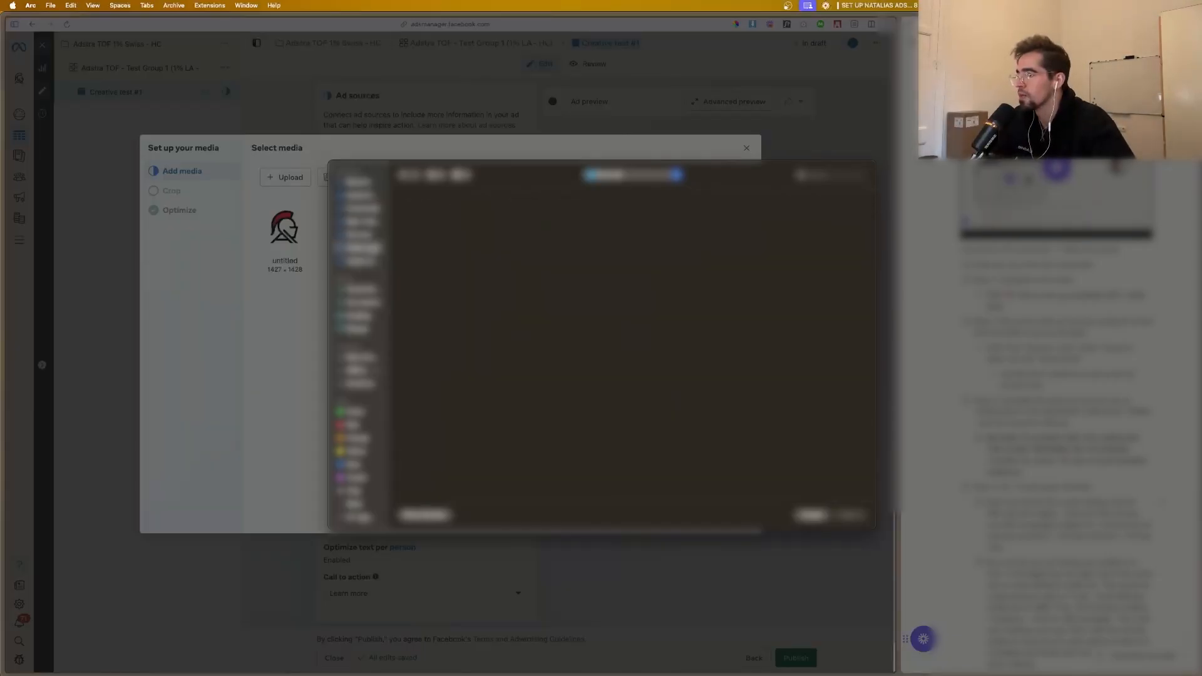
double_click(429, 218)
double_click(419, 218)
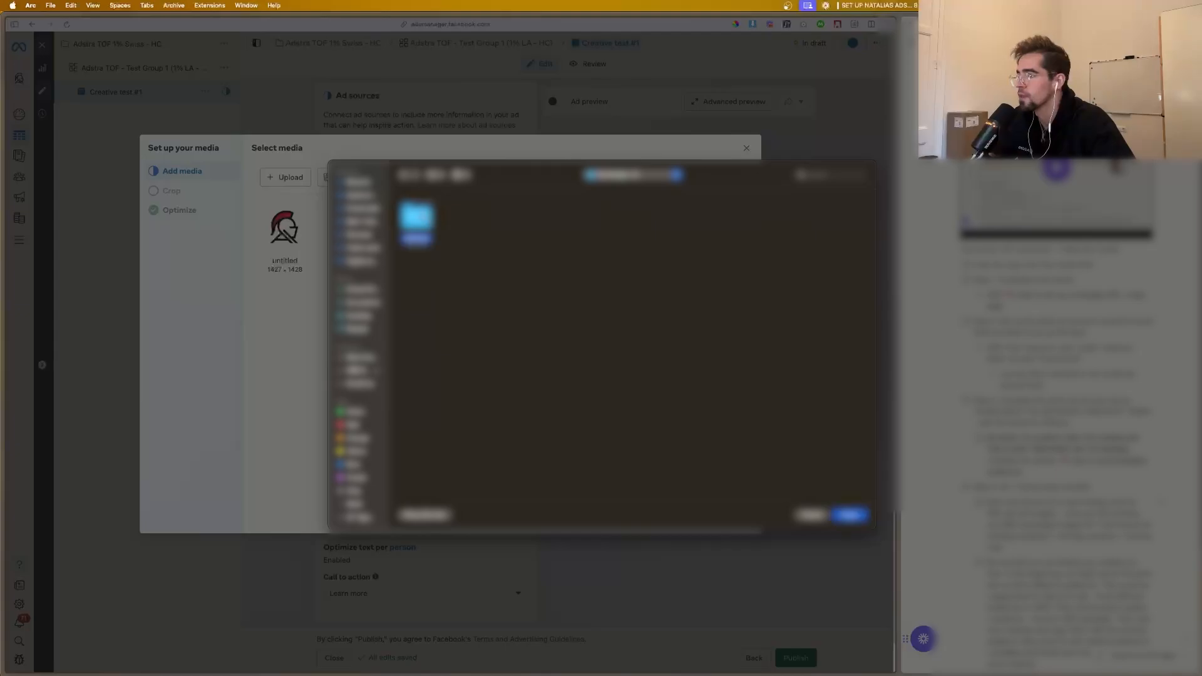
drag(395, 192, 851, 353)
click(851, 515)
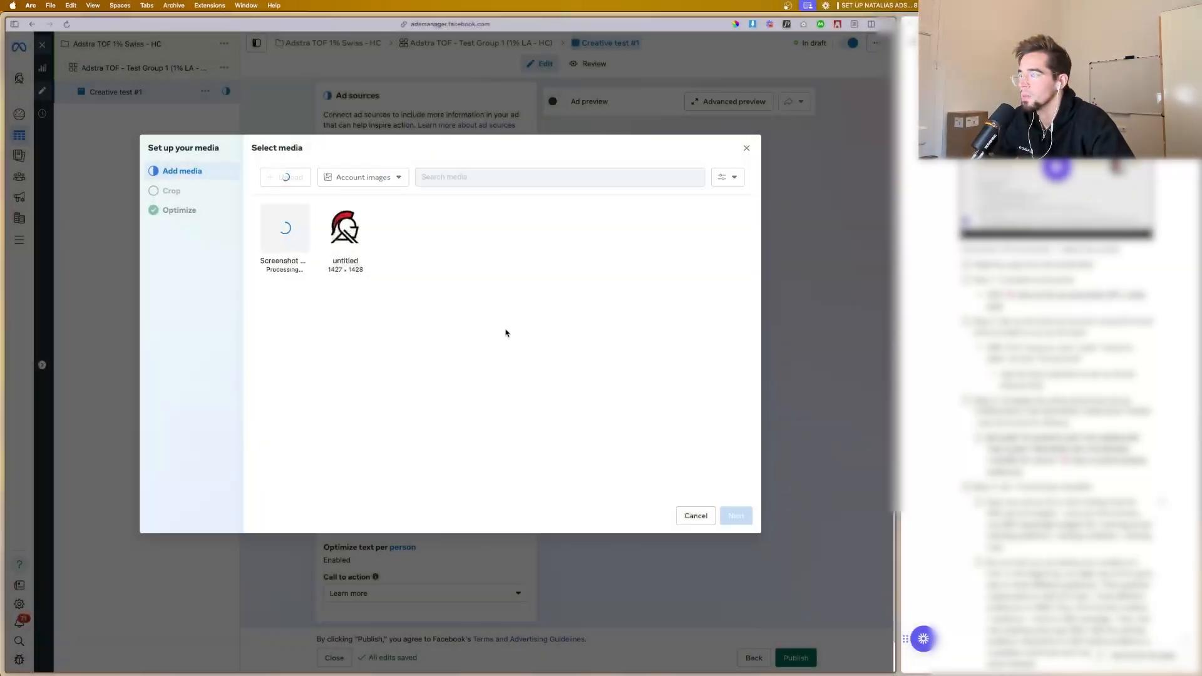
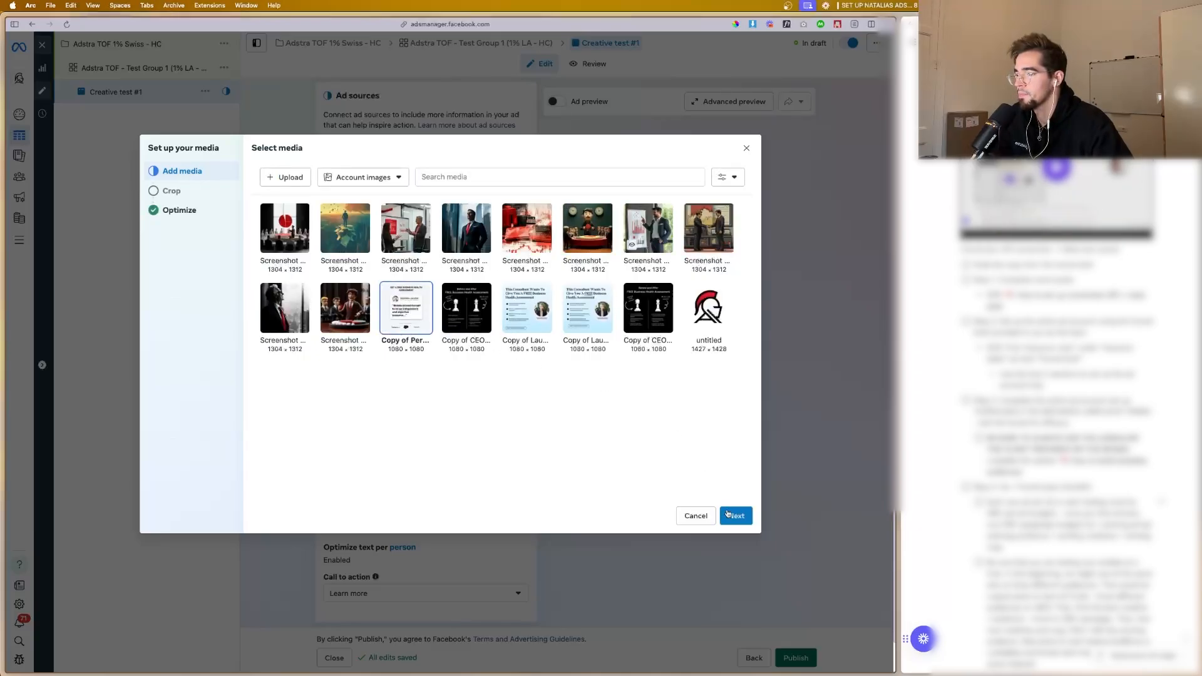
Step: Accept the selected testimonial image with its original feed crop and go on to the Advantage+ creative enhancements
click(729, 516)
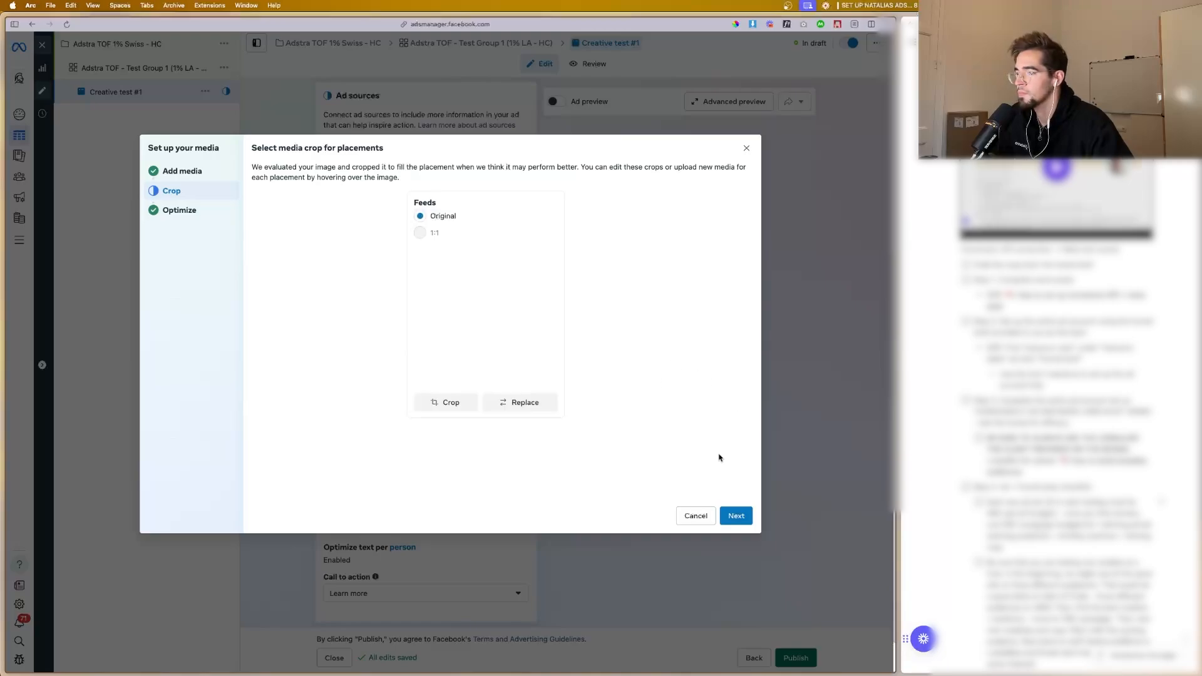
click(734, 516)
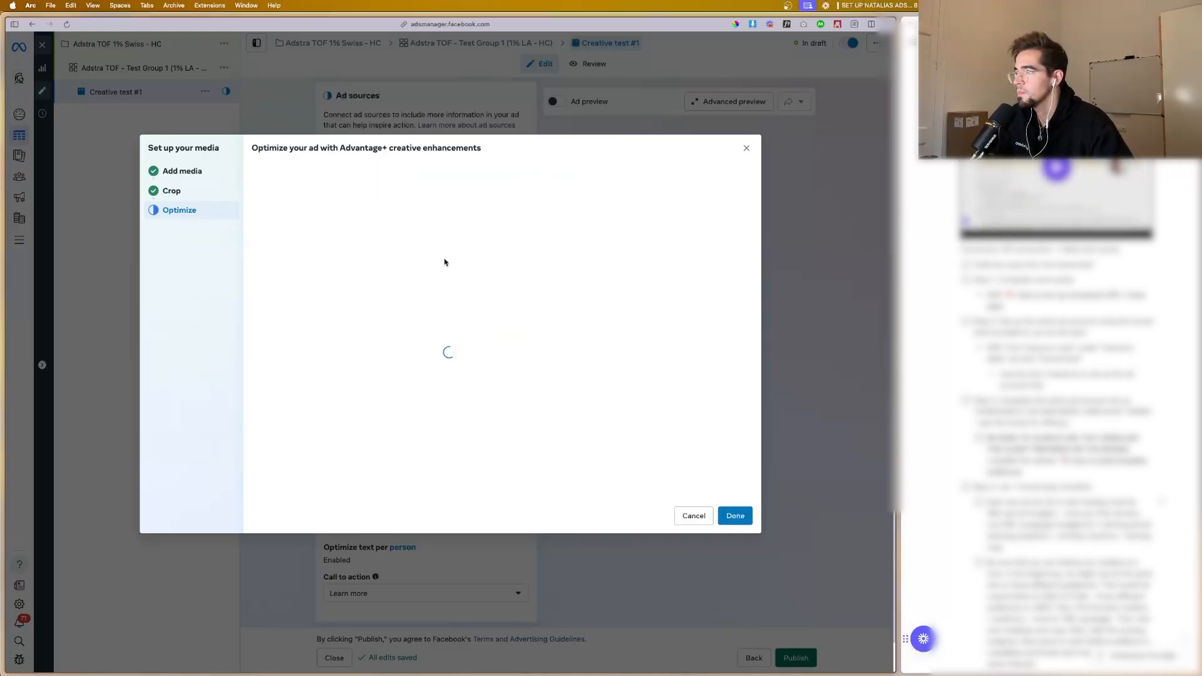
scroll(403, 231, down, 1)
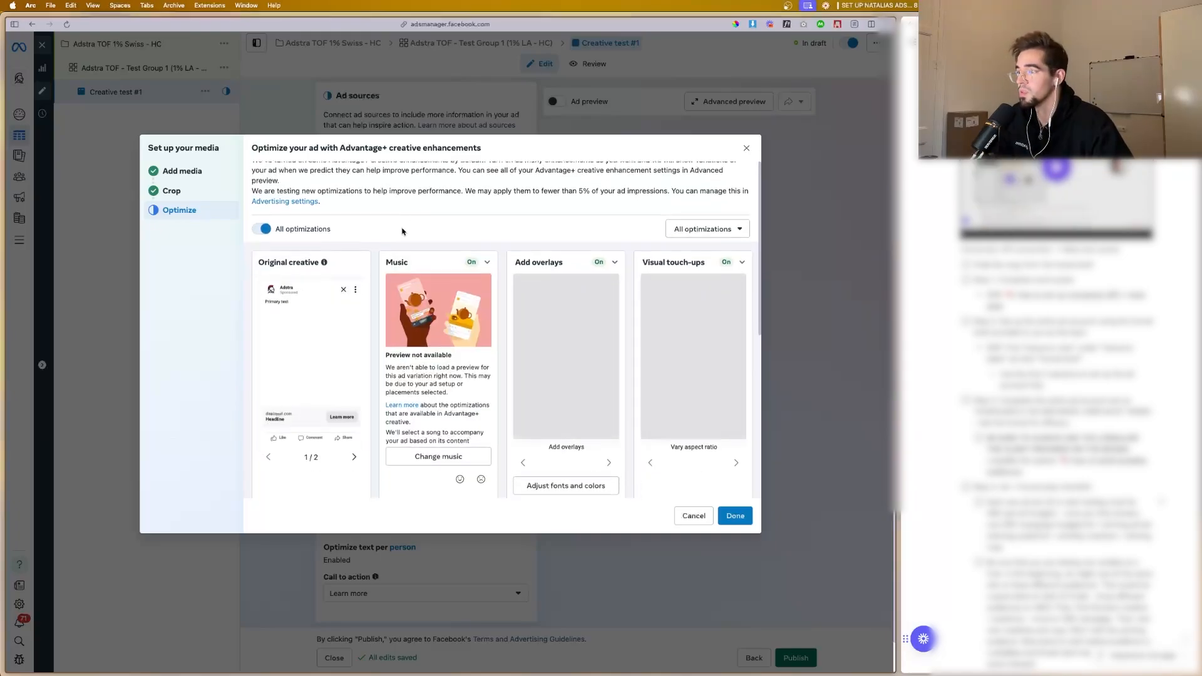
click(158, 191)
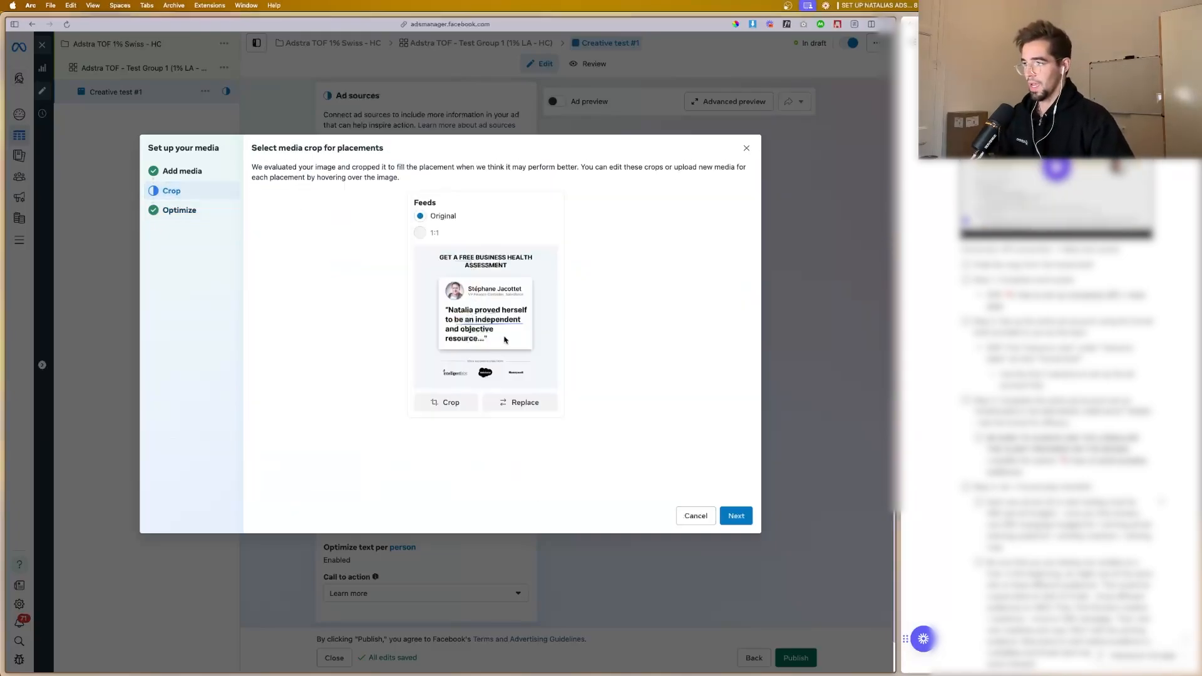
click(186, 211)
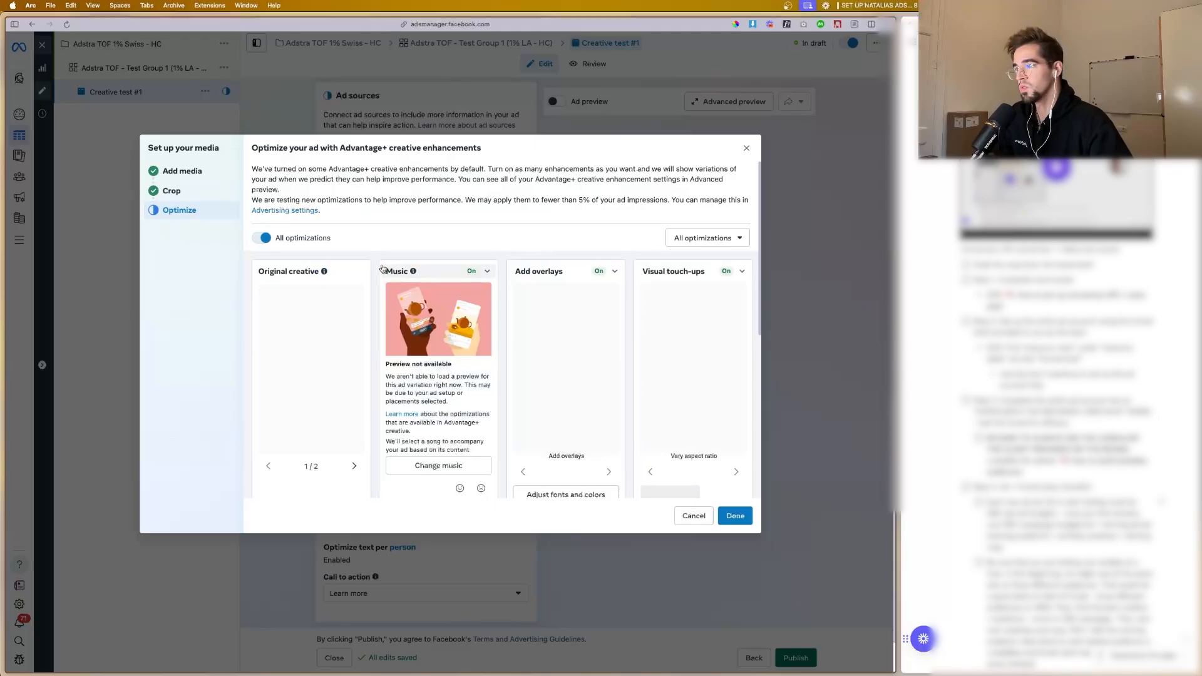
scroll(361, 306, down, 1)
scroll(361, 306, down, 3)
scroll(344, 314, up, 4)
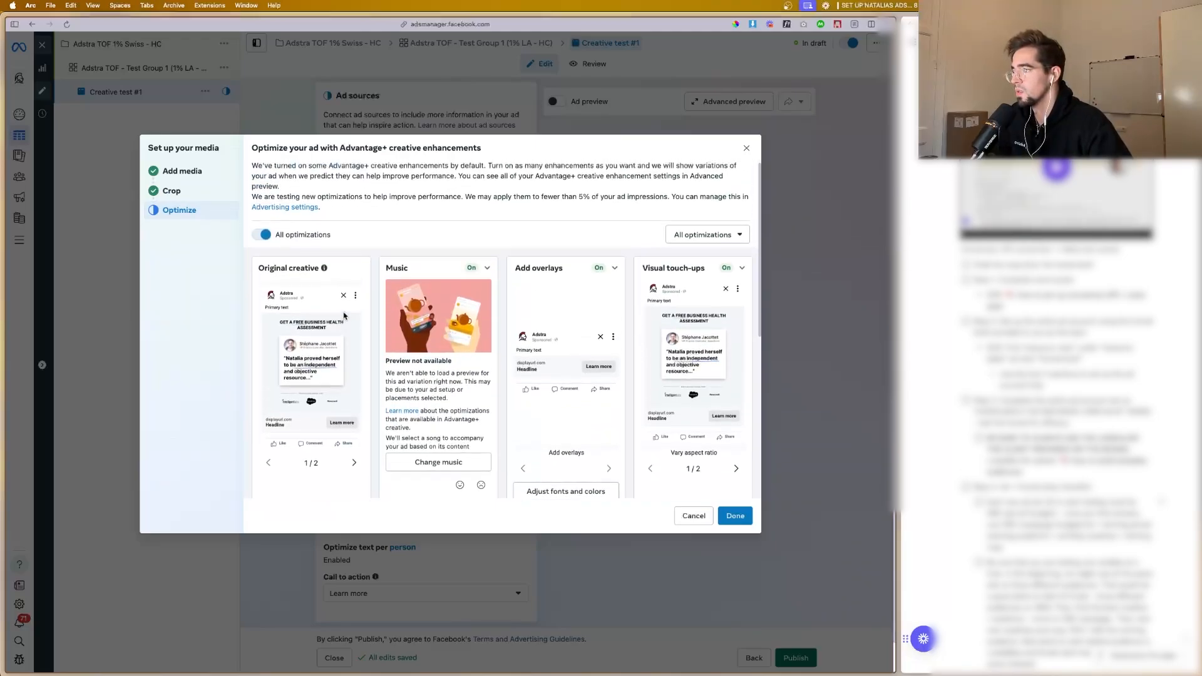
Step: Turn off the Music, Add overlays and Visual touch-ups enhancements for the ad creative
click(469, 268)
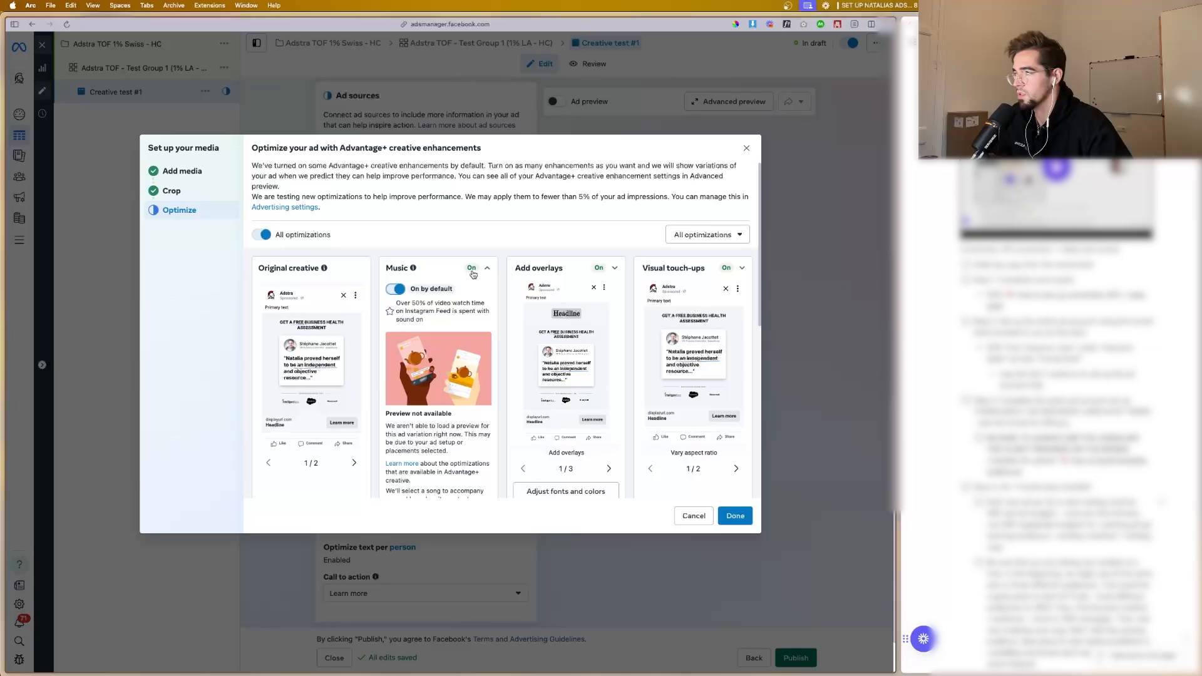
click(395, 289)
click(613, 268)
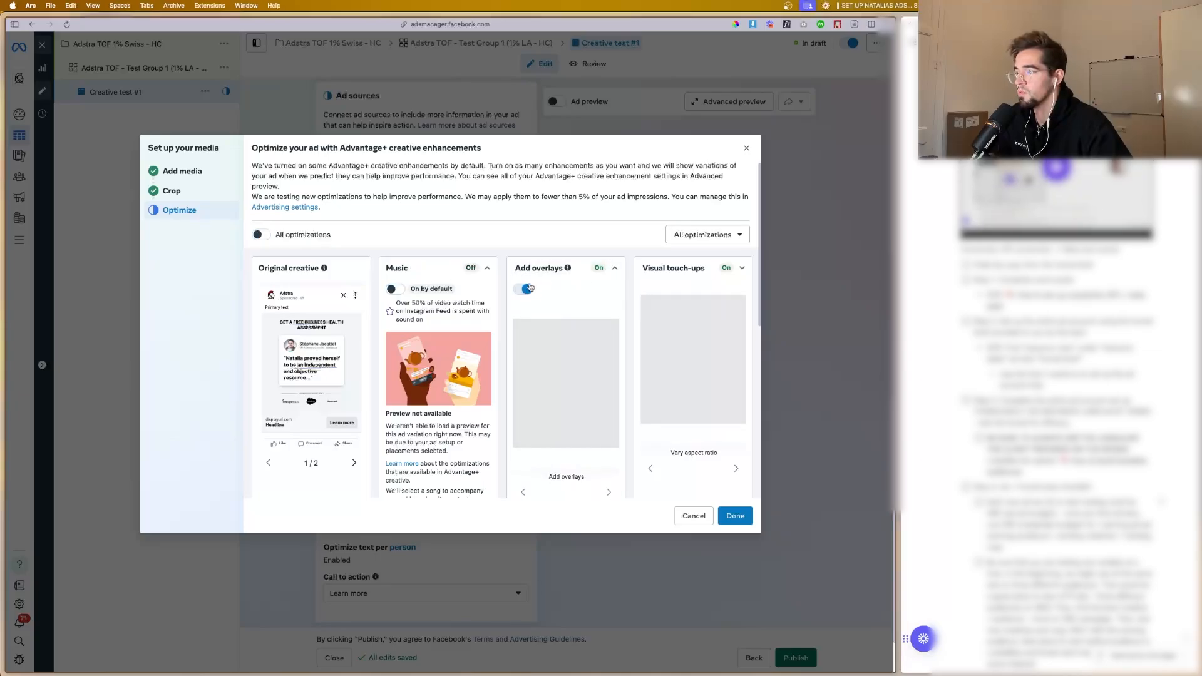
click(520, 291)
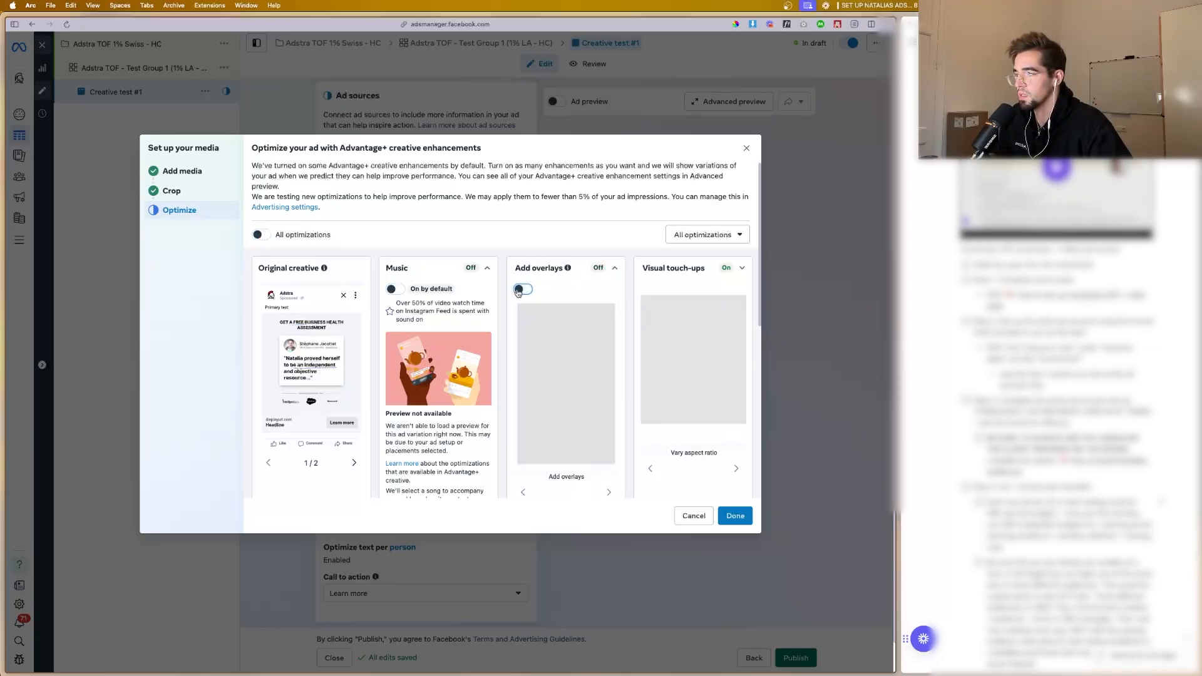
click(740, 269)
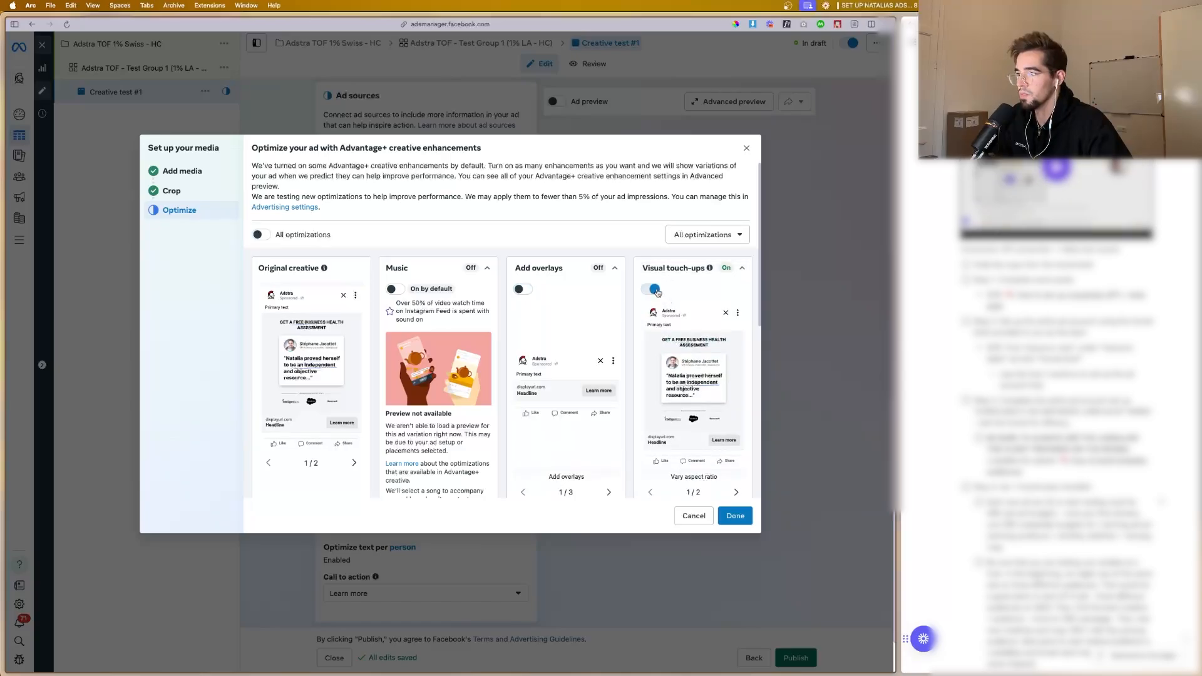
click(657, 291)
Step: Turn off the Text improvements enhancement and finish the media setup
scroll(609, 309, down, 3)
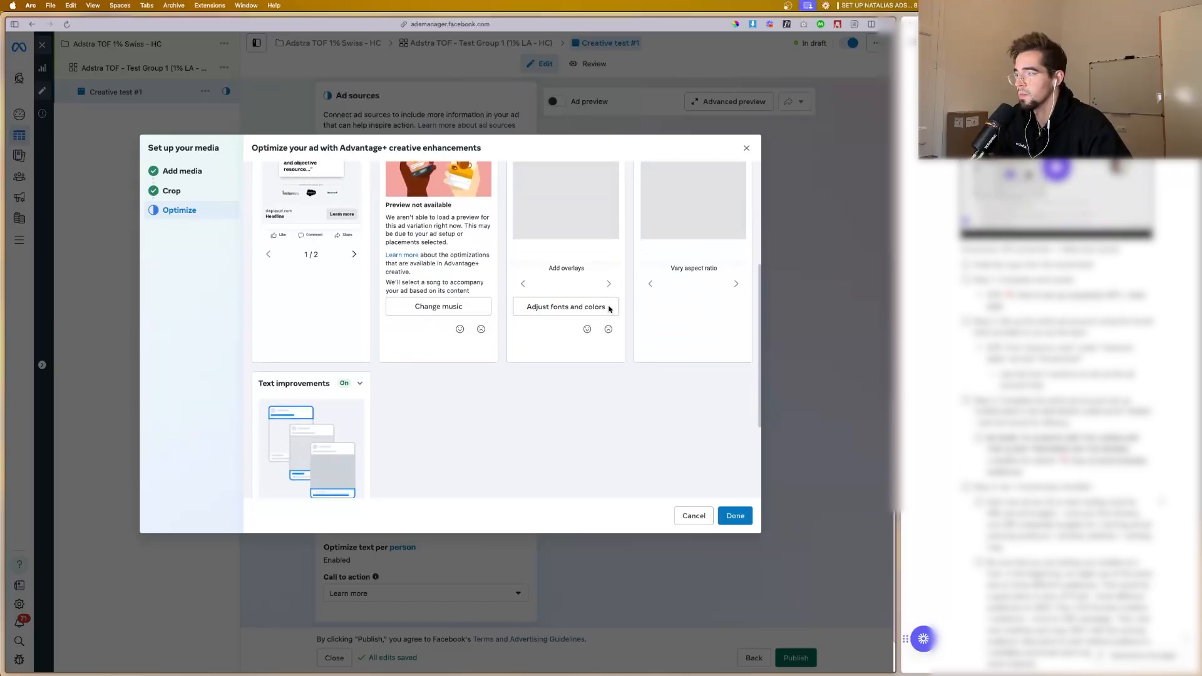
scroll(609, 308, down, 2)
click(360, 290)
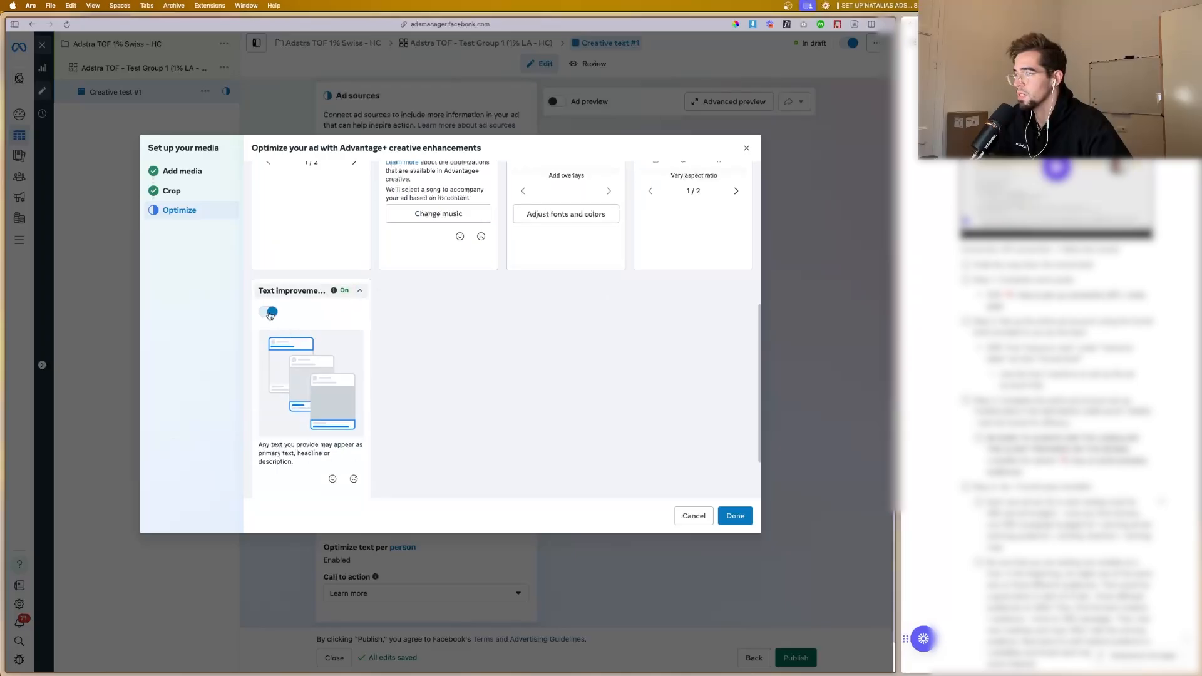
click(271, 313)
scroll(375, 317, down, 1)
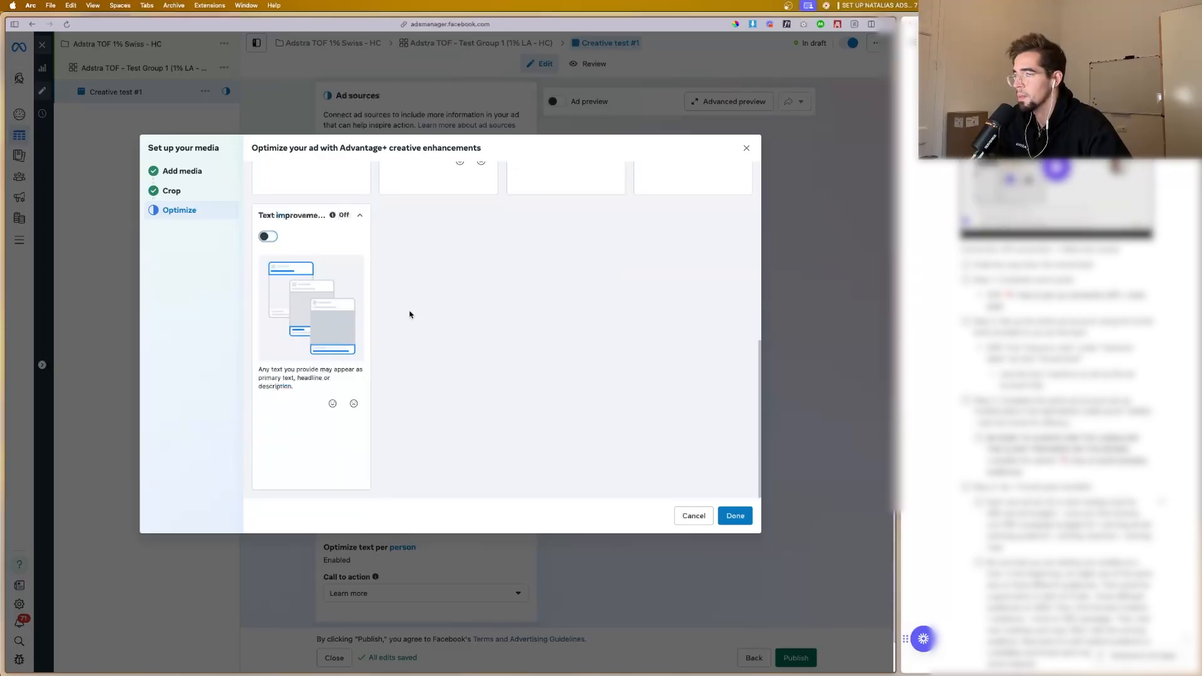
scroll(702, 470, up, 5)
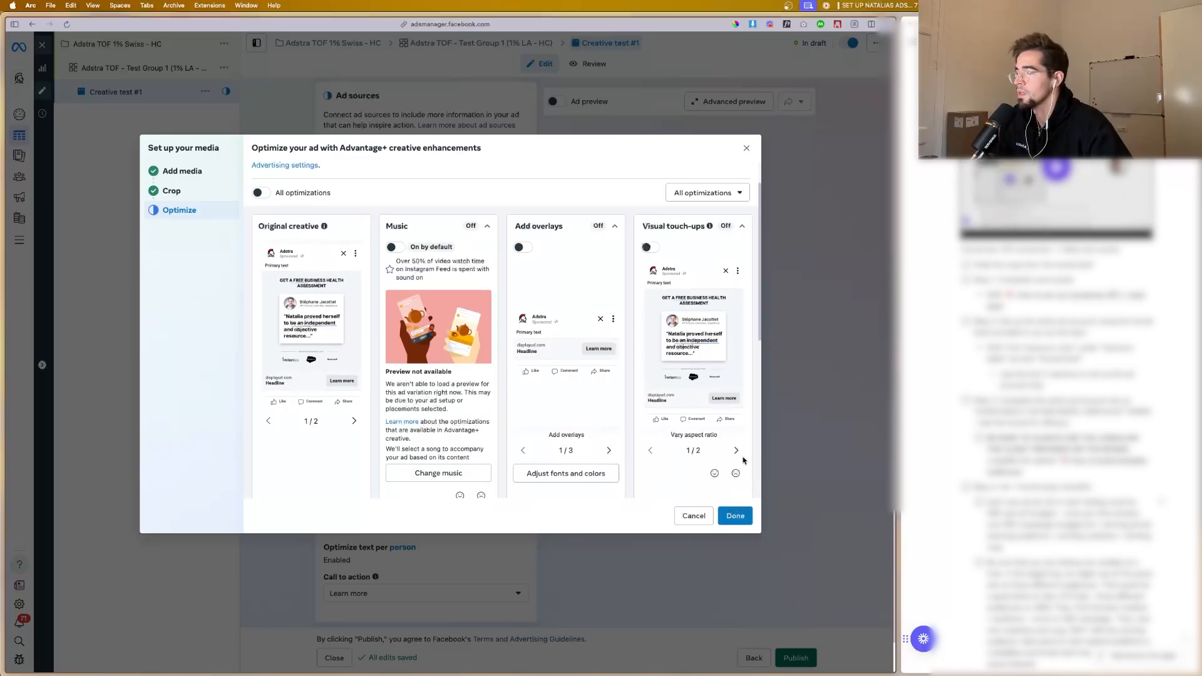
click(736, 515)
Step: Dismiss the ad's recommendation about cost per result rising due to too few ad creatives
scroll(449, 396, down, 2)
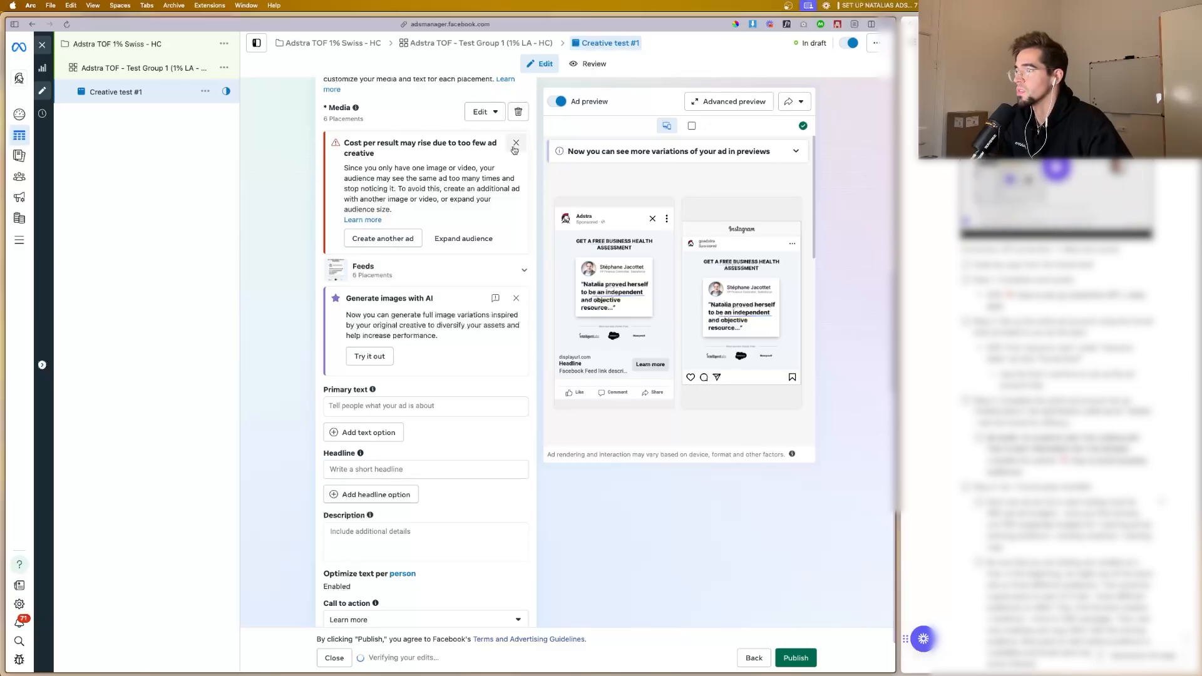
click(514, 147)
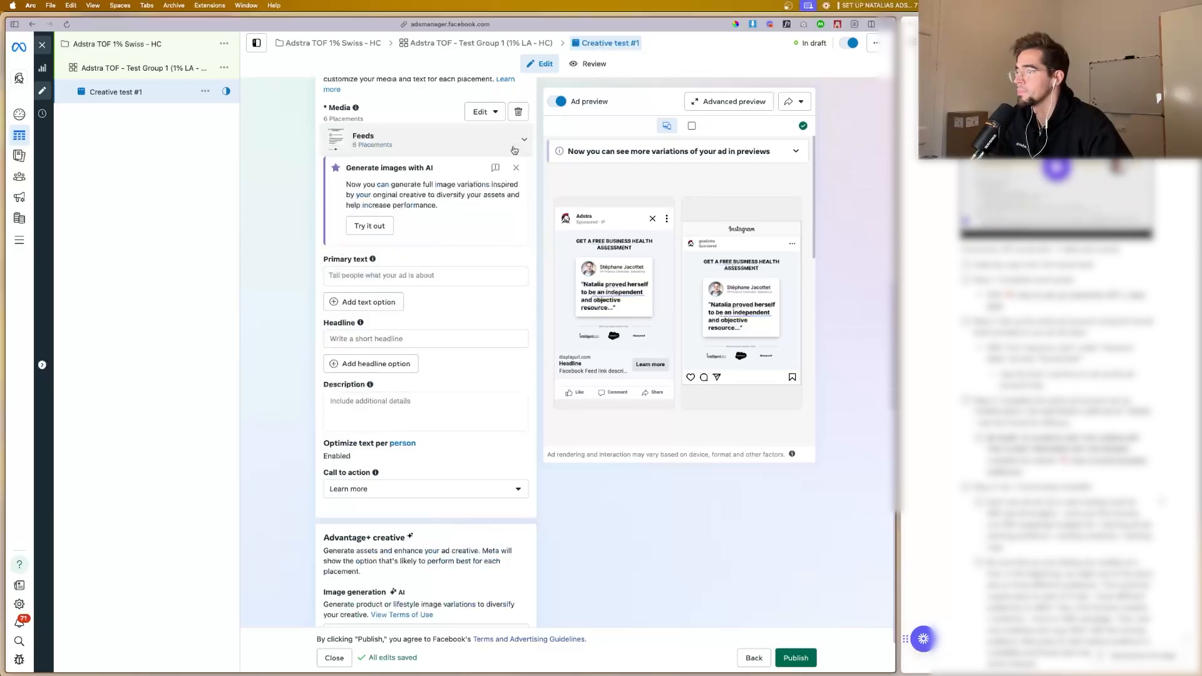
scroll(397, 258, down, 1)
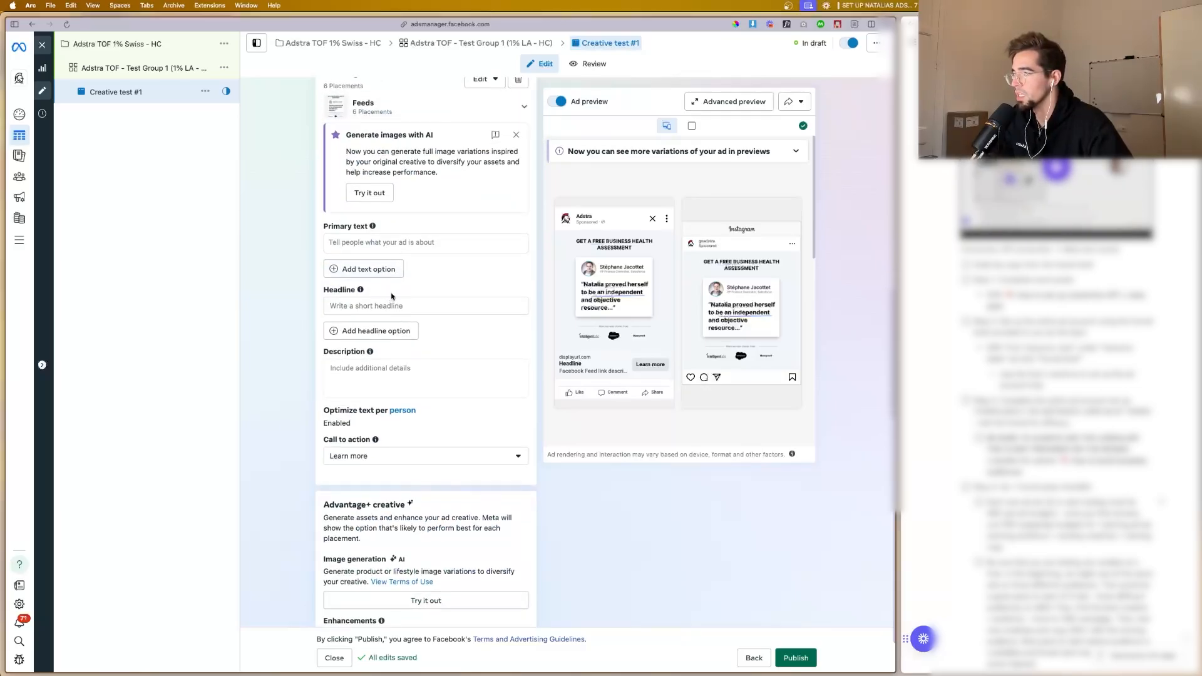
Step: Switch to Notion, open the funnel document from the resource table and expand its first ad copy section
mouse_move(2, 304)
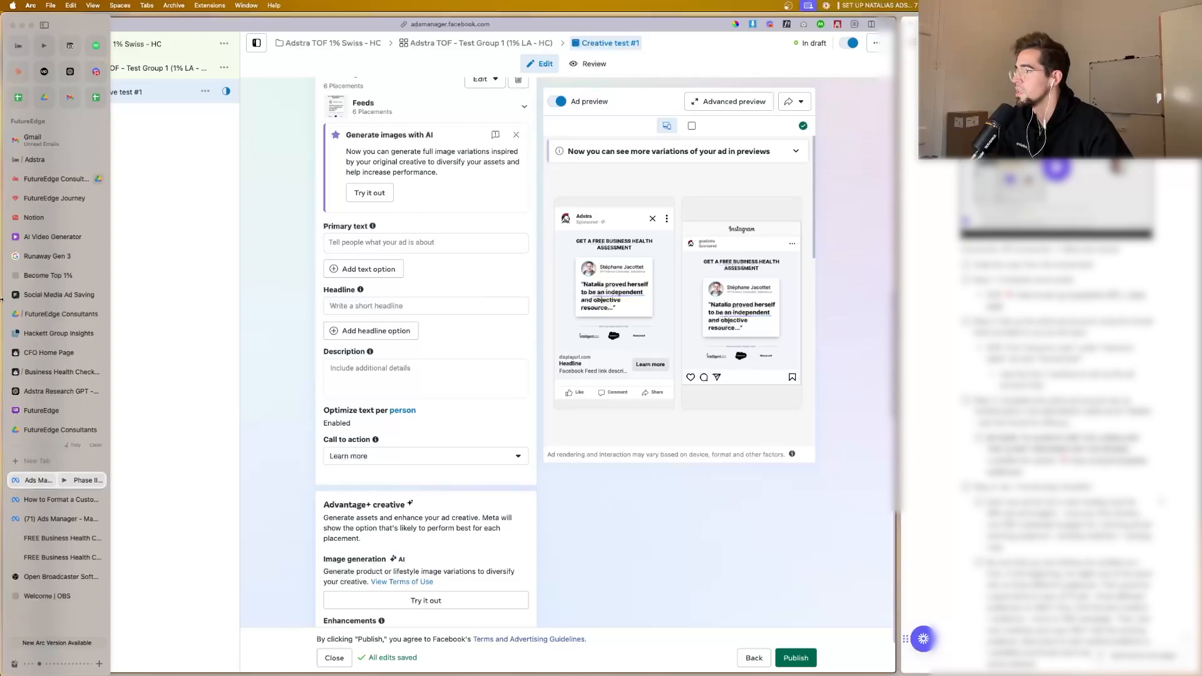
click(49, 216)
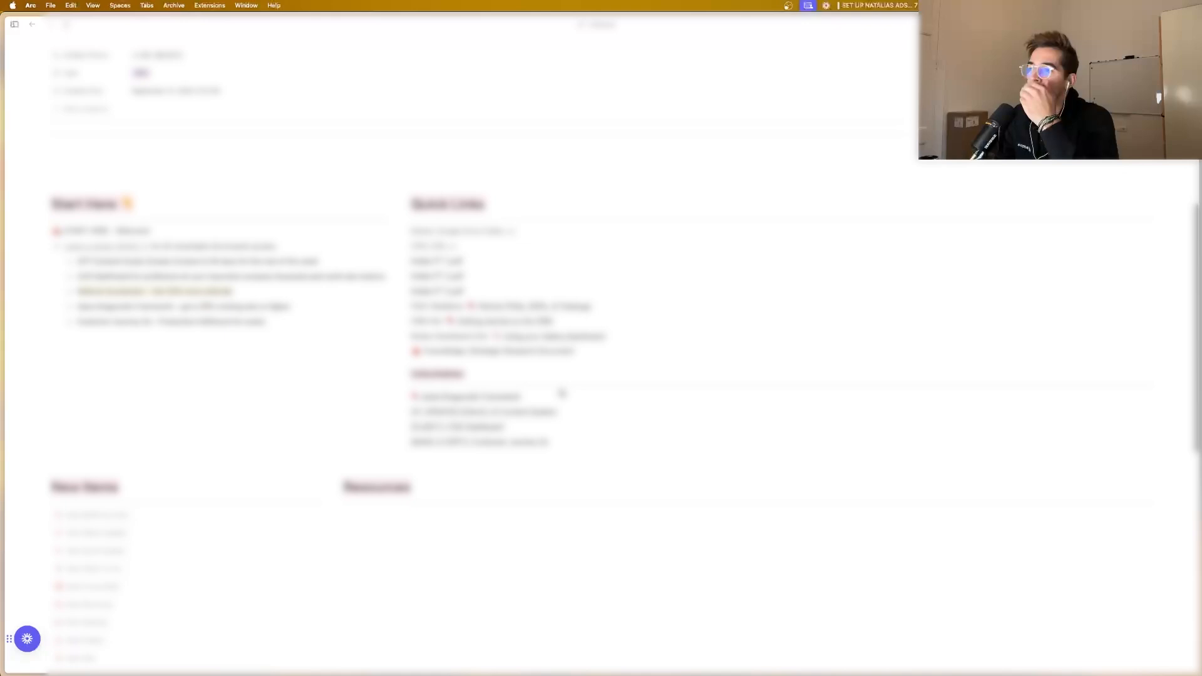
scroll(471, 265, down, 6)
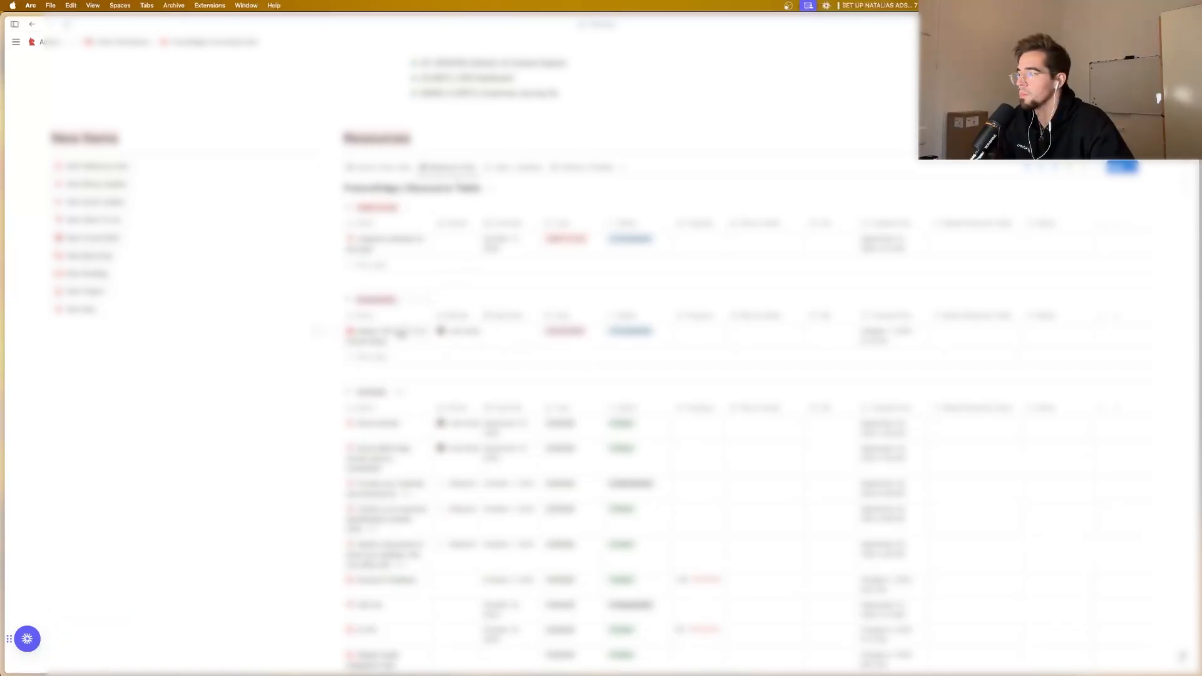
click(413, 330)
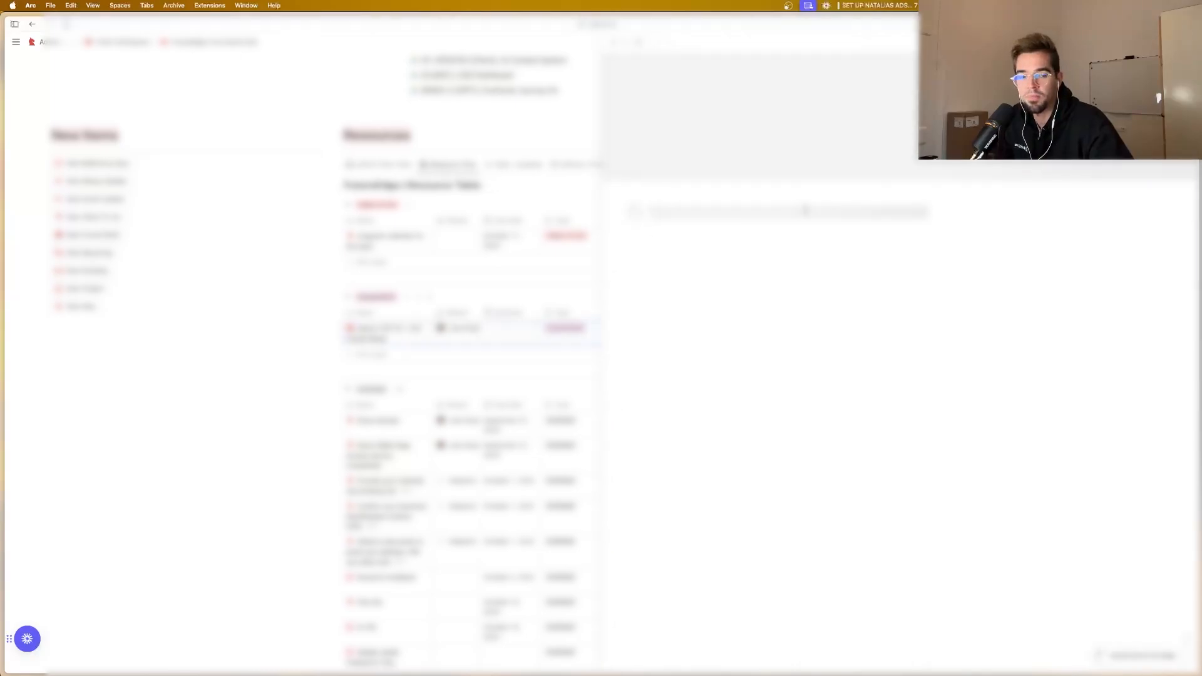
scroll(754, 336, down, 5)
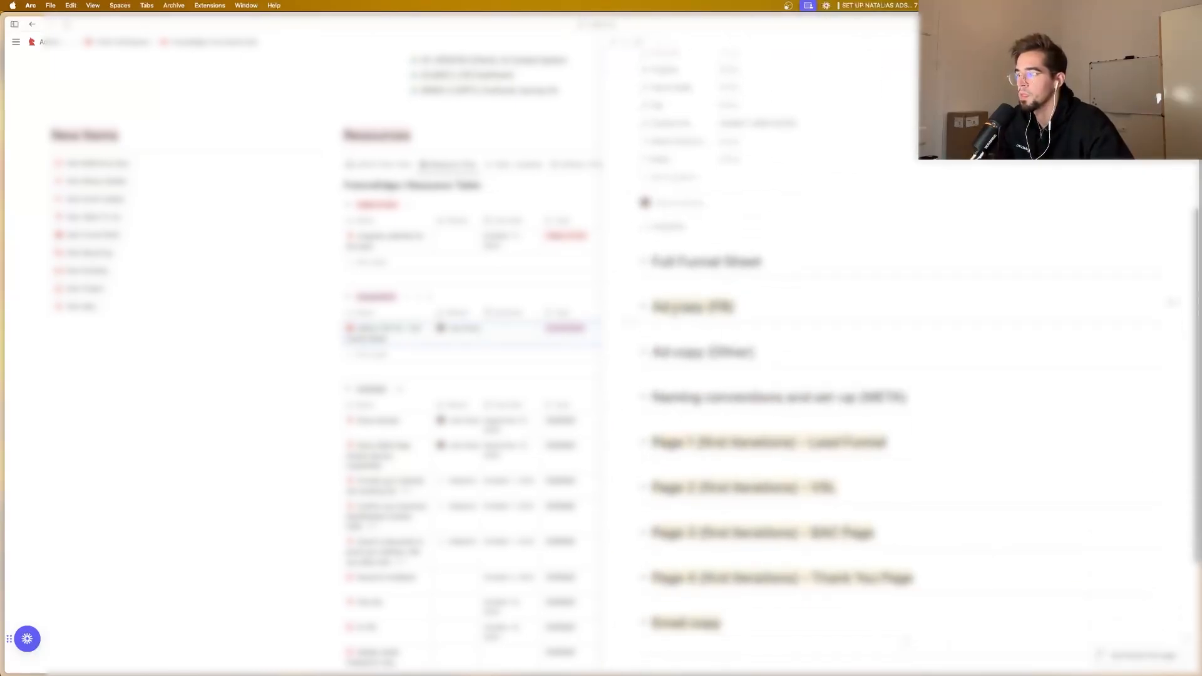
click(643, 306)
scroll(645, 300, down, 5)
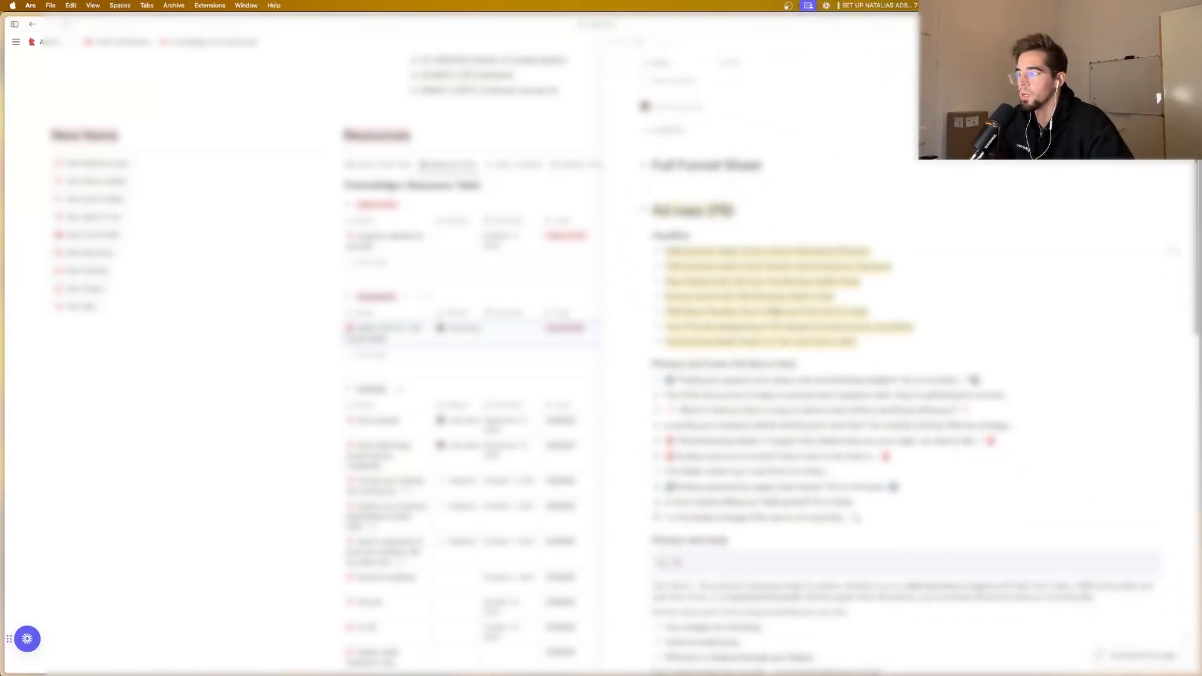
scroll(781, 291, down, 1)
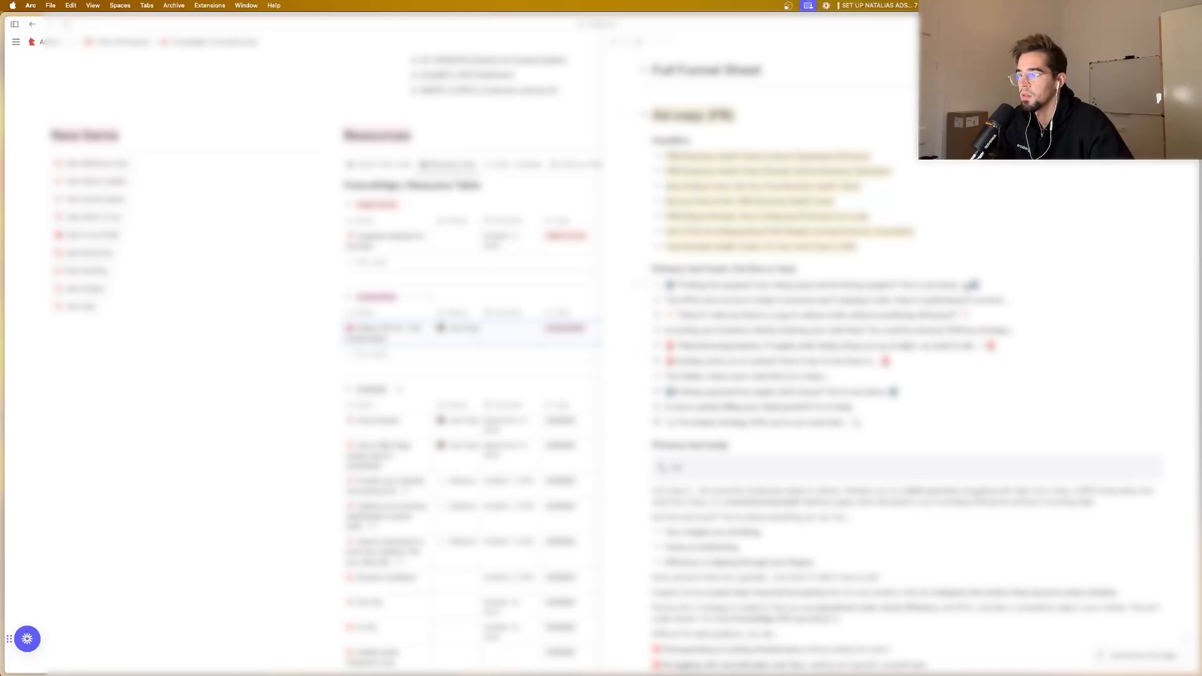
Step: Copy the first primary text hook, "Feeling the squeeze from rising costs and shrinking margins? You're not alone...", into the ad's primary text in Ads Manager
drag(964, 286, 681, 288)
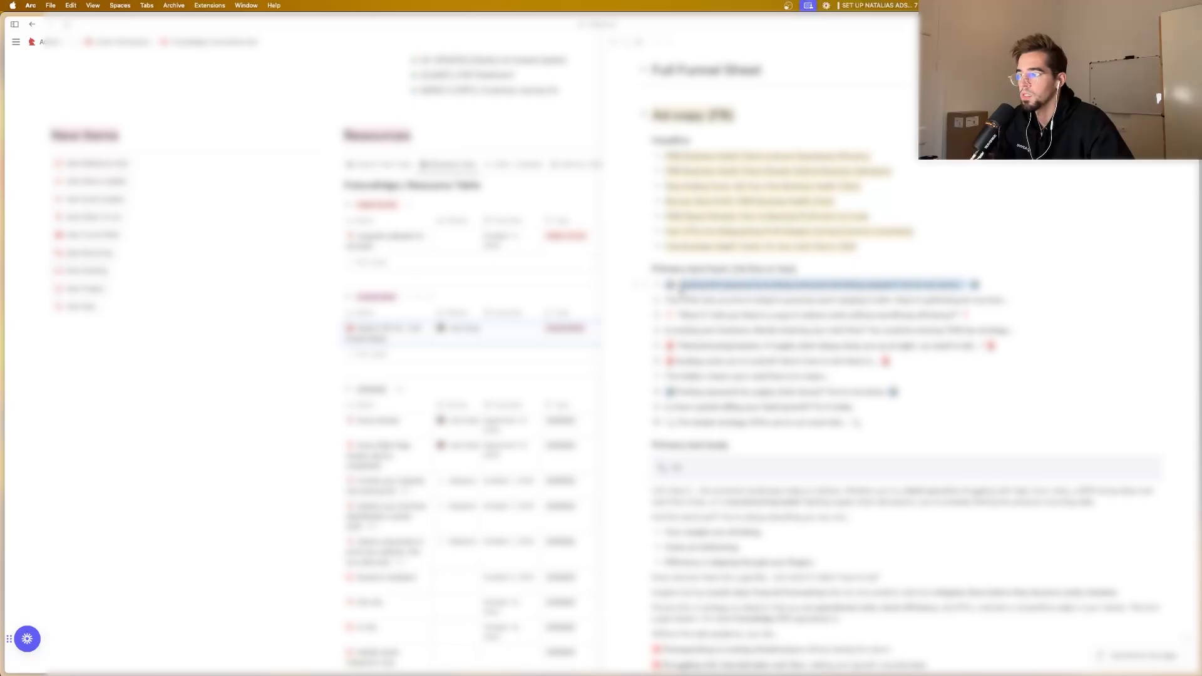
mouse_move(3, 241)
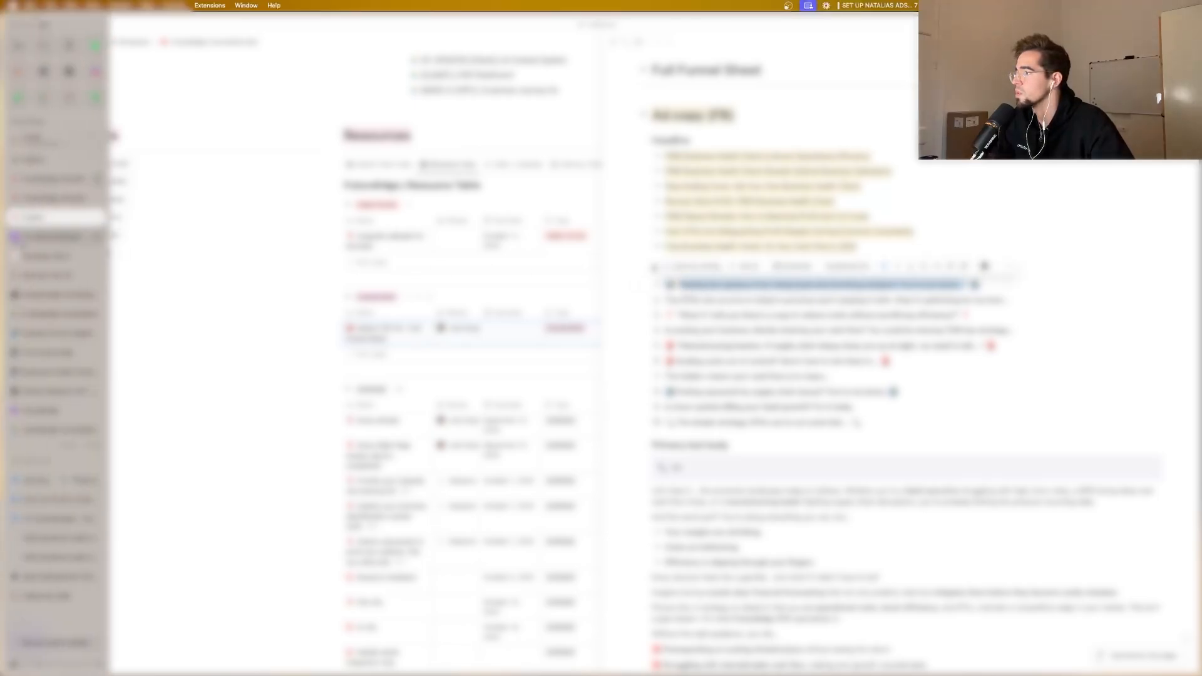
click(50, 479)
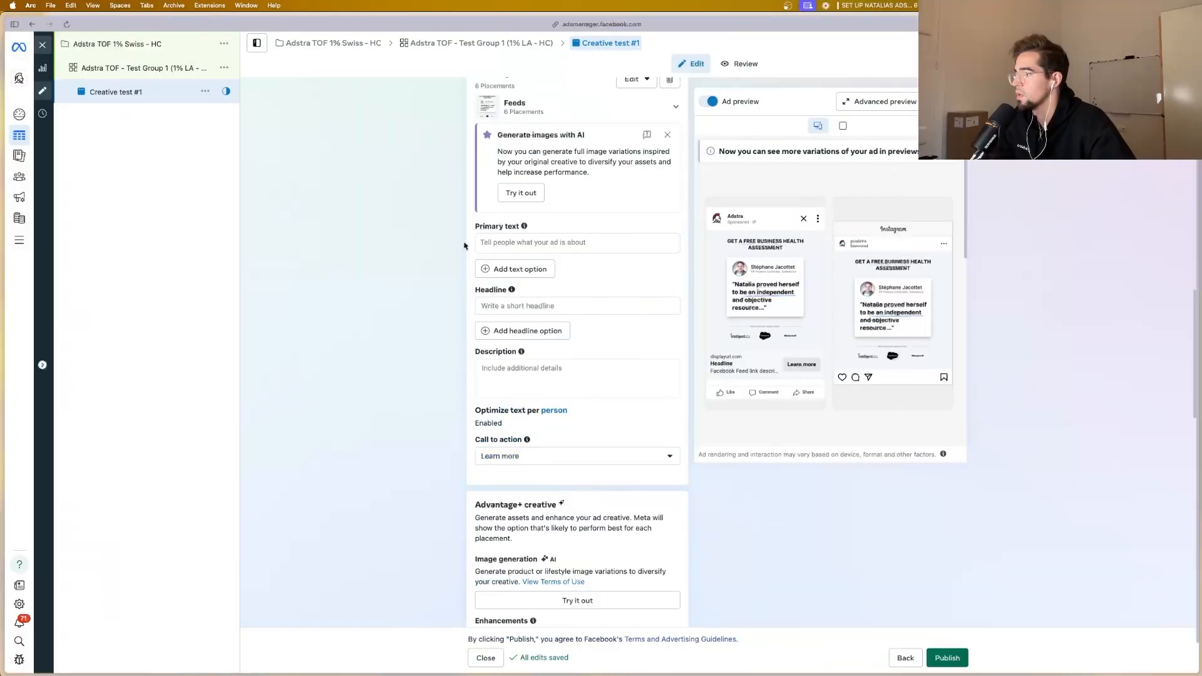
click(525, 242)
text(Feeling the squeeze from rising costs and shrinking margins? You're not alone...)
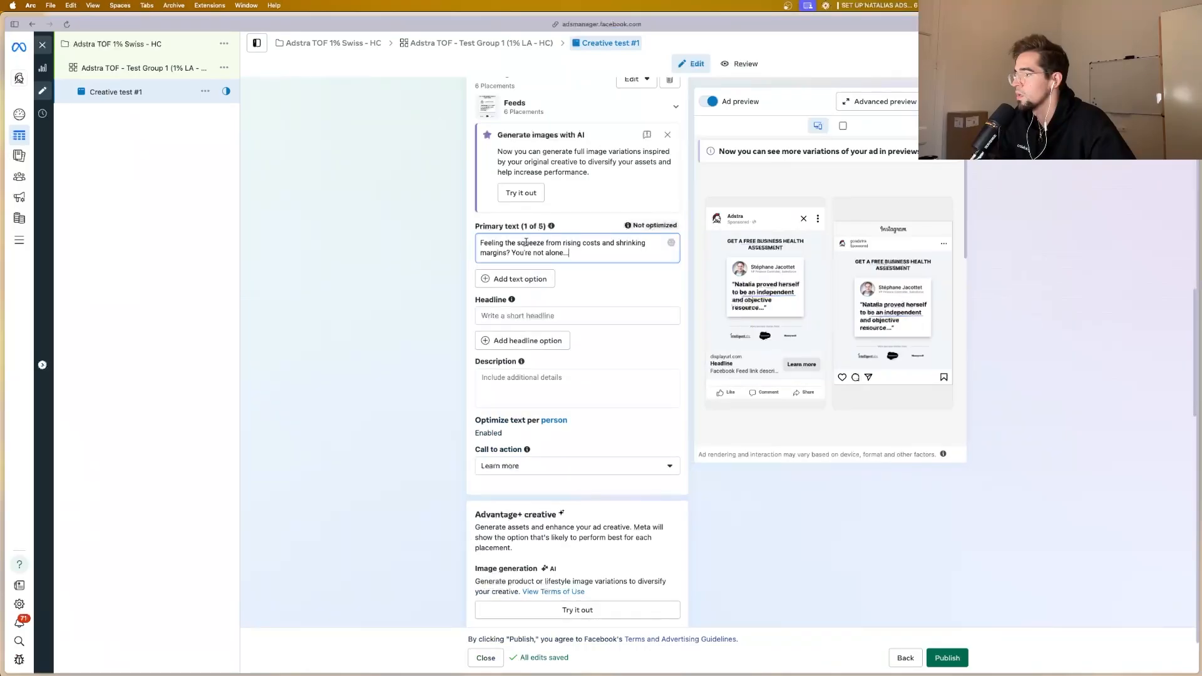
Step: Copy the full primary text body from the Notion ad copy and insert it below the hook in the ad's primary text
mouse_move(56, 238)
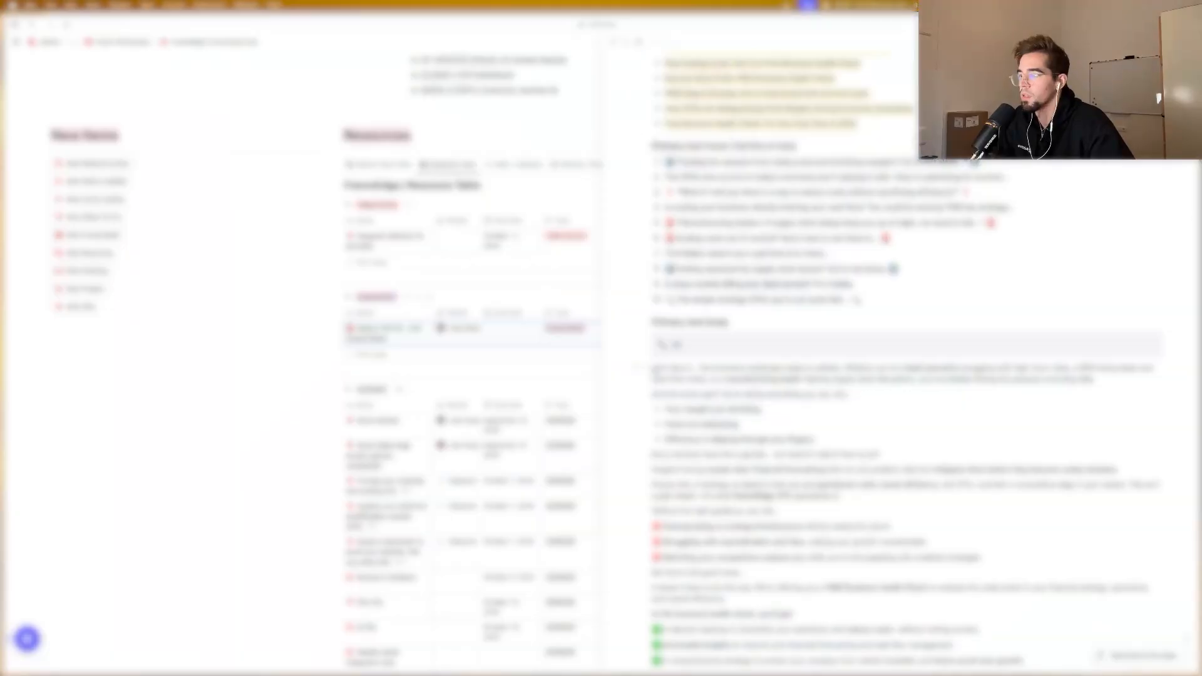
drag(653, 368, 782, 490)
scroll(802, 505, down, 3)
scroll(800, 506, down, 1)
mouse_move(13, 219)
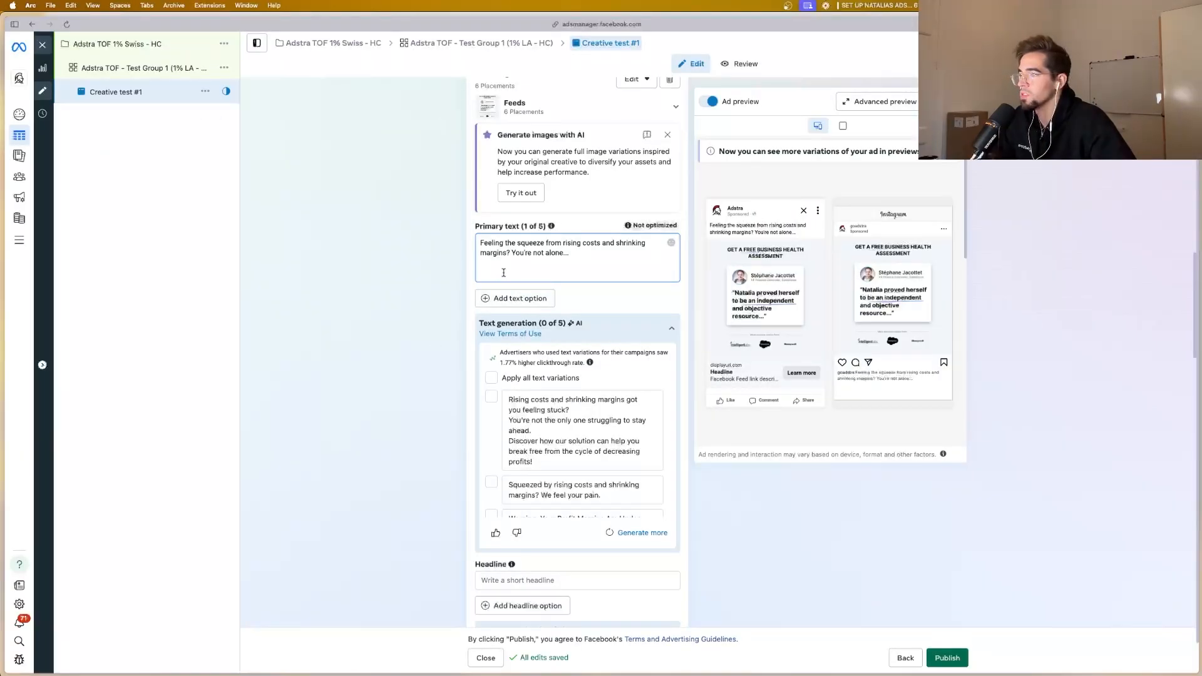
key(super+v)
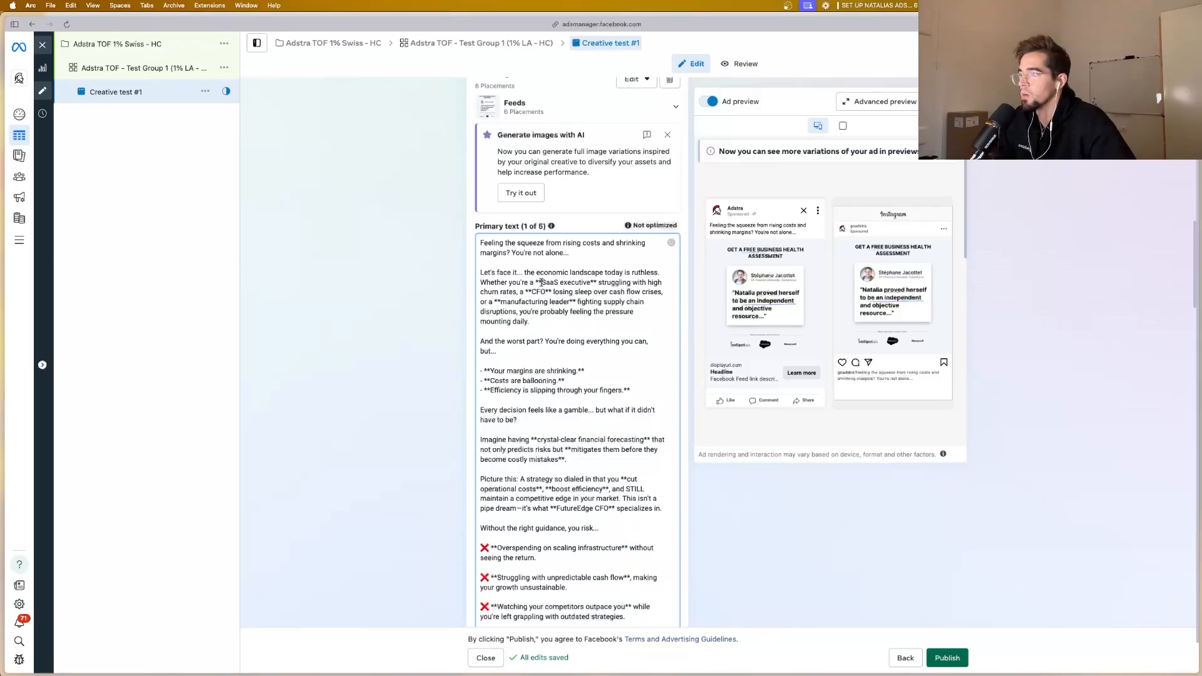
Step: Remove the double asterisks around "SaaS executive" and "CFO" in the second paragraph of the primary text
key(BackSpace)
key(BackSpace)
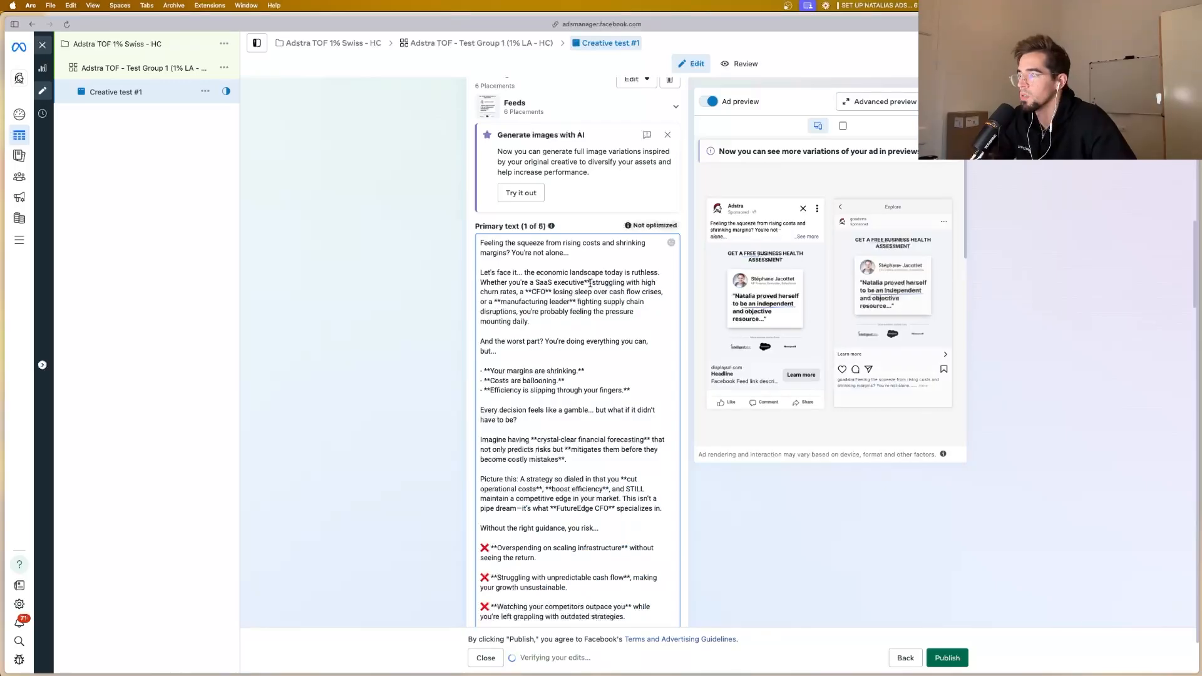
click(591, 282)
key(BackSpace)
key(BackSpace)
click(550, 293)
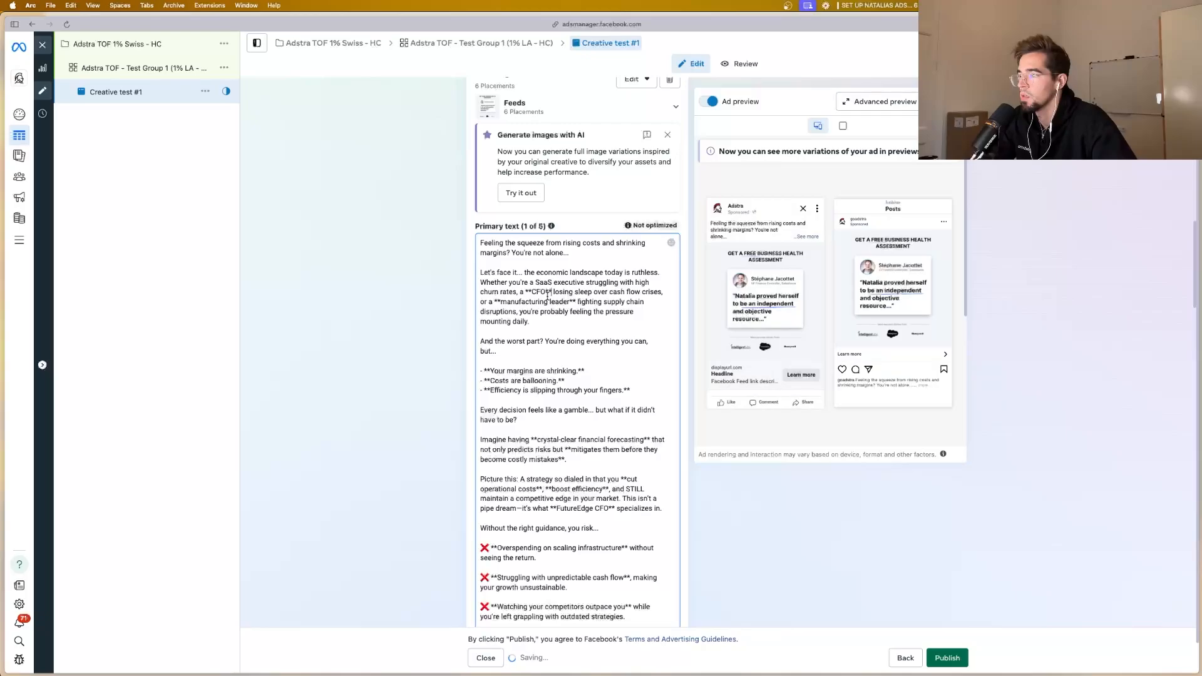
key(BackSpace)
key(BackSpace)
click(532, 293)
key(BackSpace)
key(BackSpace)
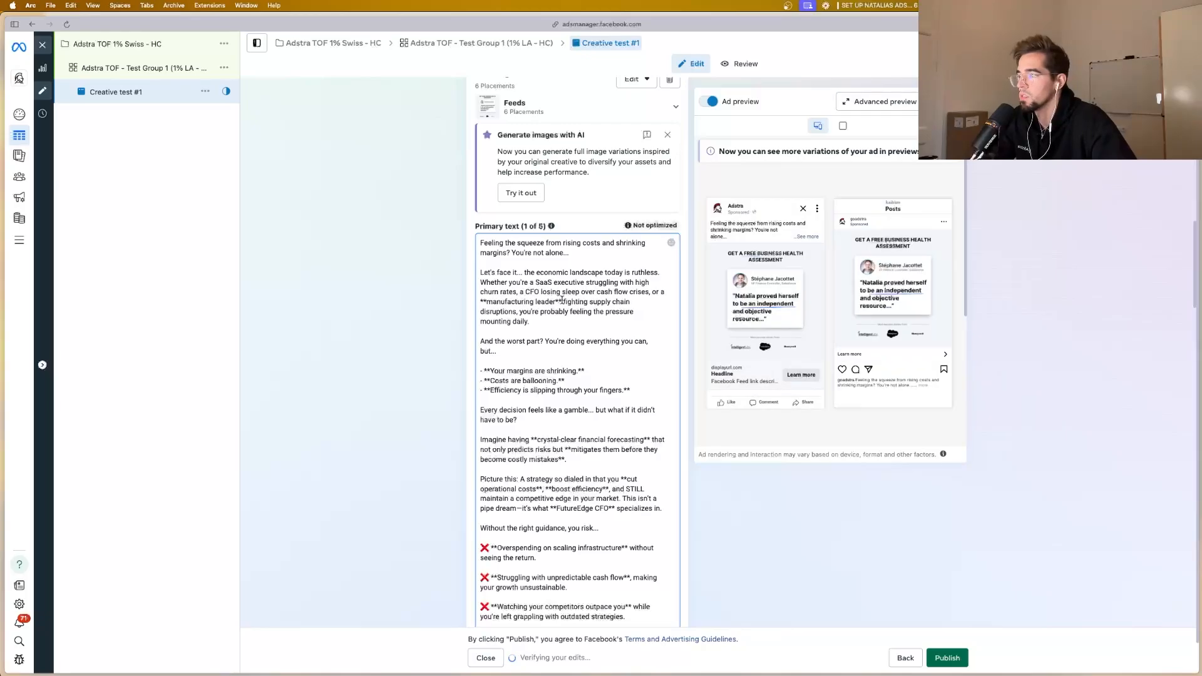
Step: Remove the asterisks around "manufacturing leader" and insert a blank line before "Whether you're a SaaS executive"
click(561, 300)
key(BackSpace)
key(BackSpace)
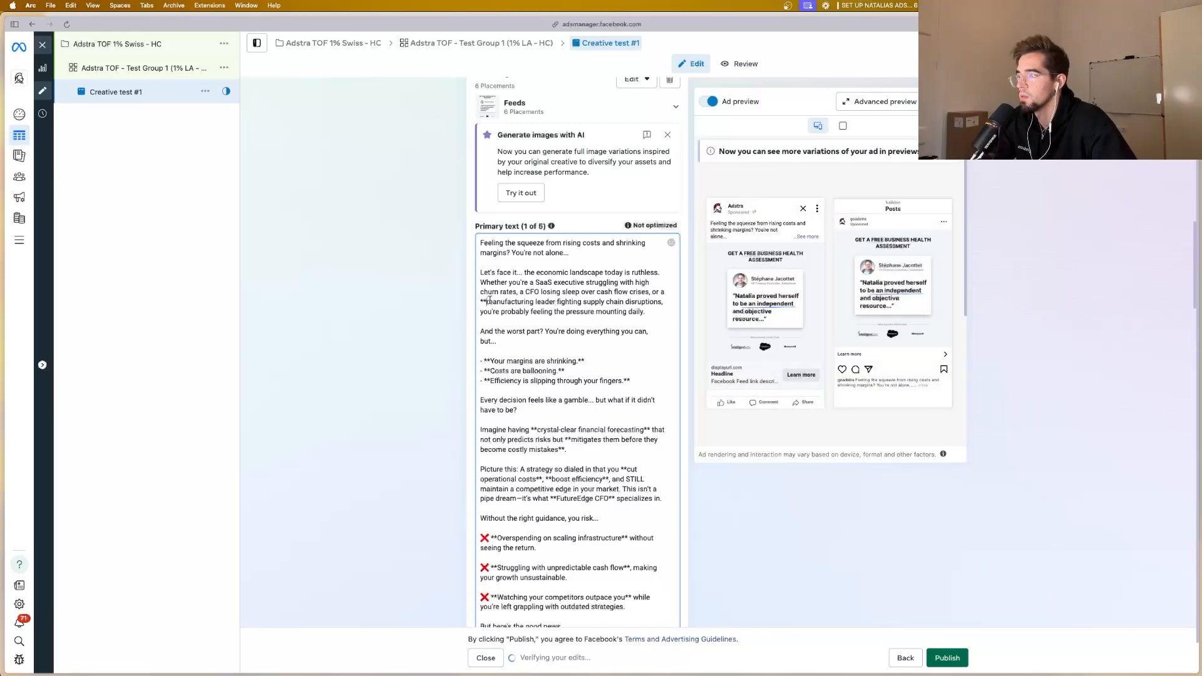
click(490, 300)
key(BackSpace)
key(BackSpace)
click(661, 273)
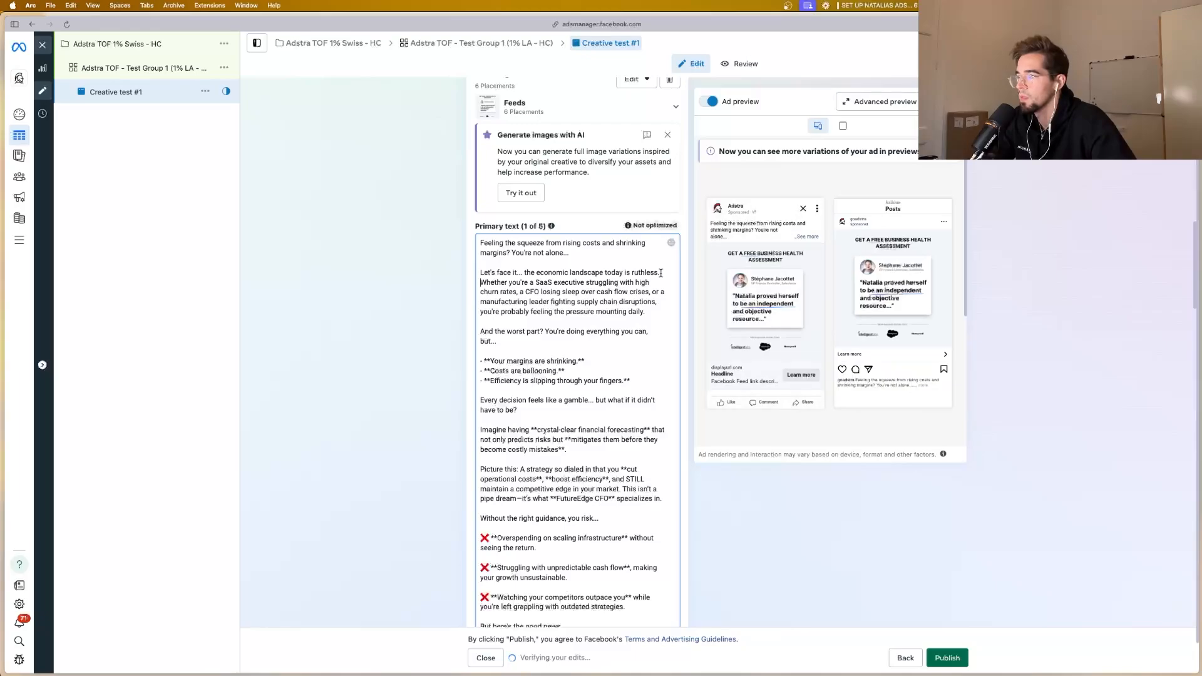
key(Return)
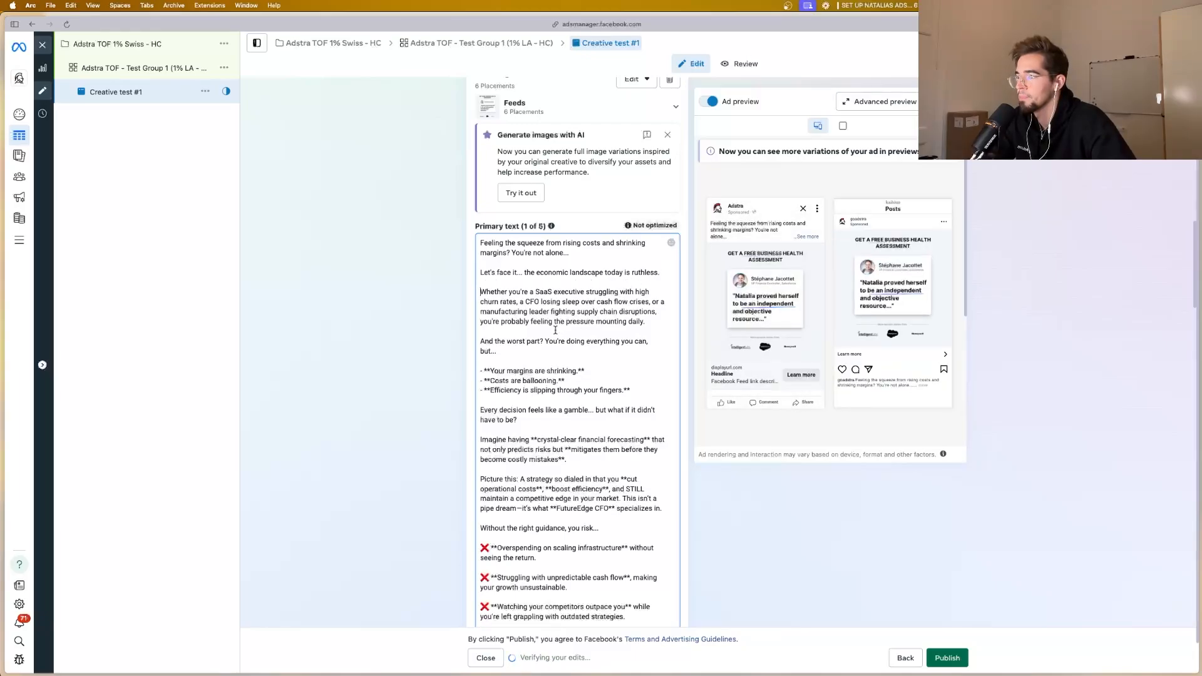
Step: Remove the asterisks around the bullet points "Your margins are shrinking." and "Costs are ballooning."
scroll(553, 336, down, 1)
click(585, 335)
key(BackSpace)
key(BackSpace)
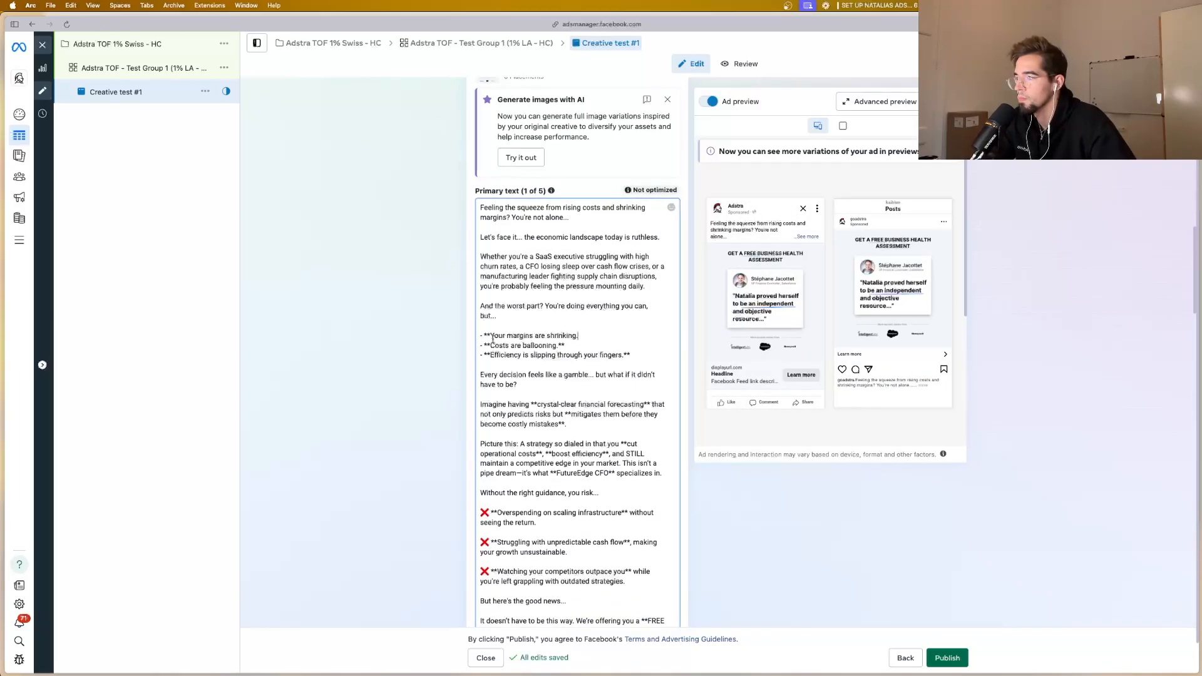
key(BackSpace)
key(BackSpace)
click(566, 345)
key(BackSpace)
key(BackSpace)
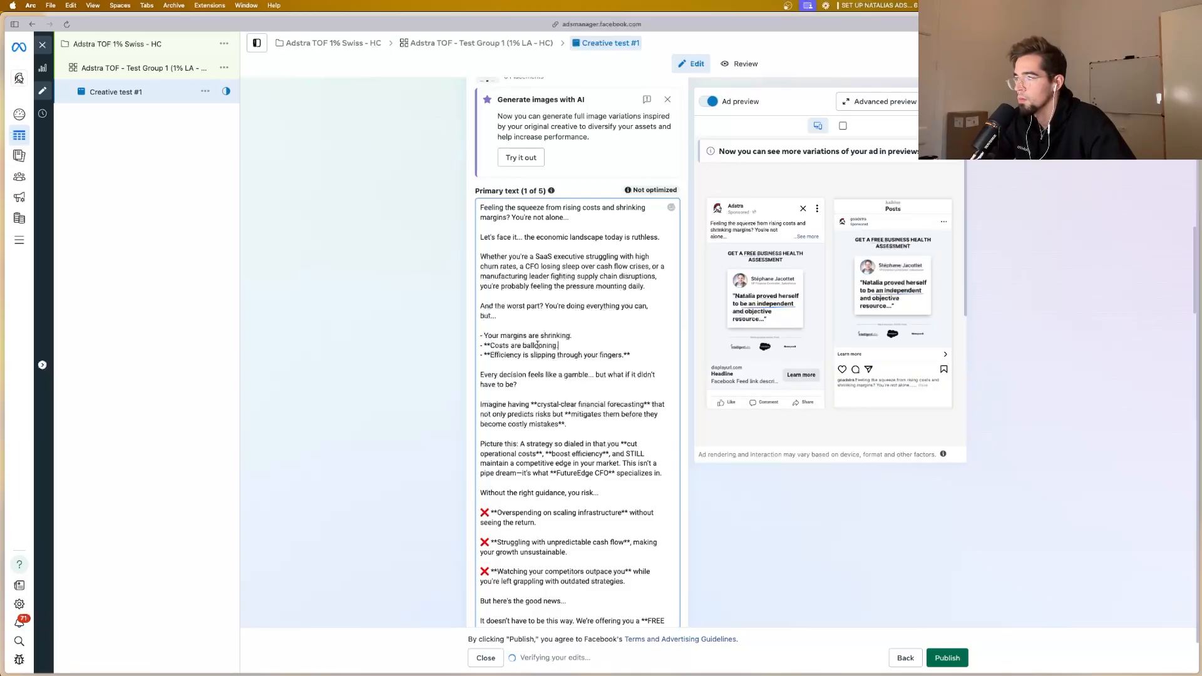
key(BackSpace)
key(BackSpace)
Step: Remove the asterisks around the third bullet point, "Efficiency is slipping through your fingers."
click(628, 355)
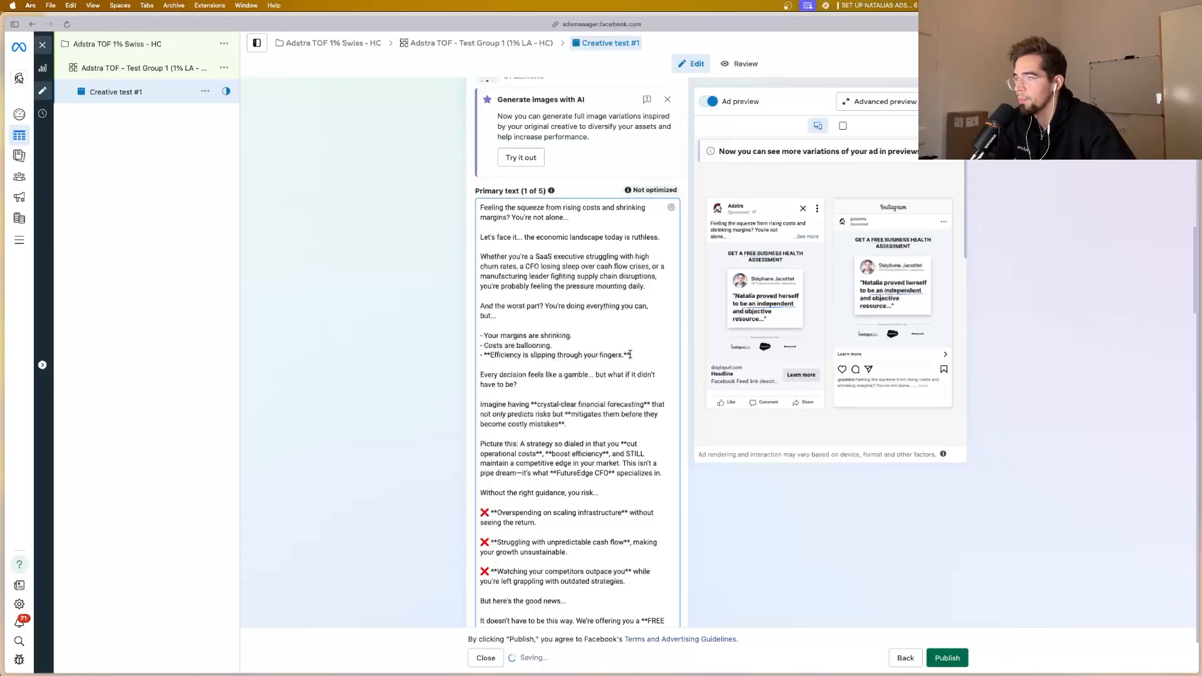
key(BackSpace)
key(BackSpace)
click(492, 355)
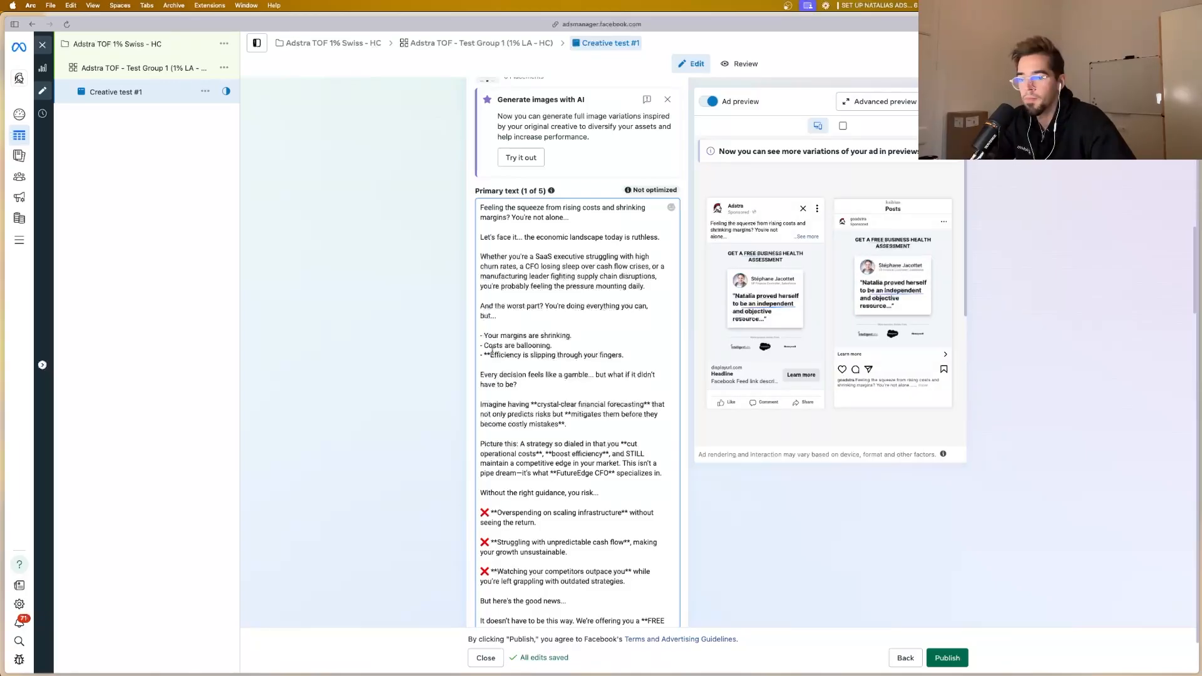
key(BackSpace)
key(BackSpace)
Step: Remove the asterisks around "cut operational costs" and "boost efficiency" in the "Picture this" paragraph
scroll(573, 332, down, 3)
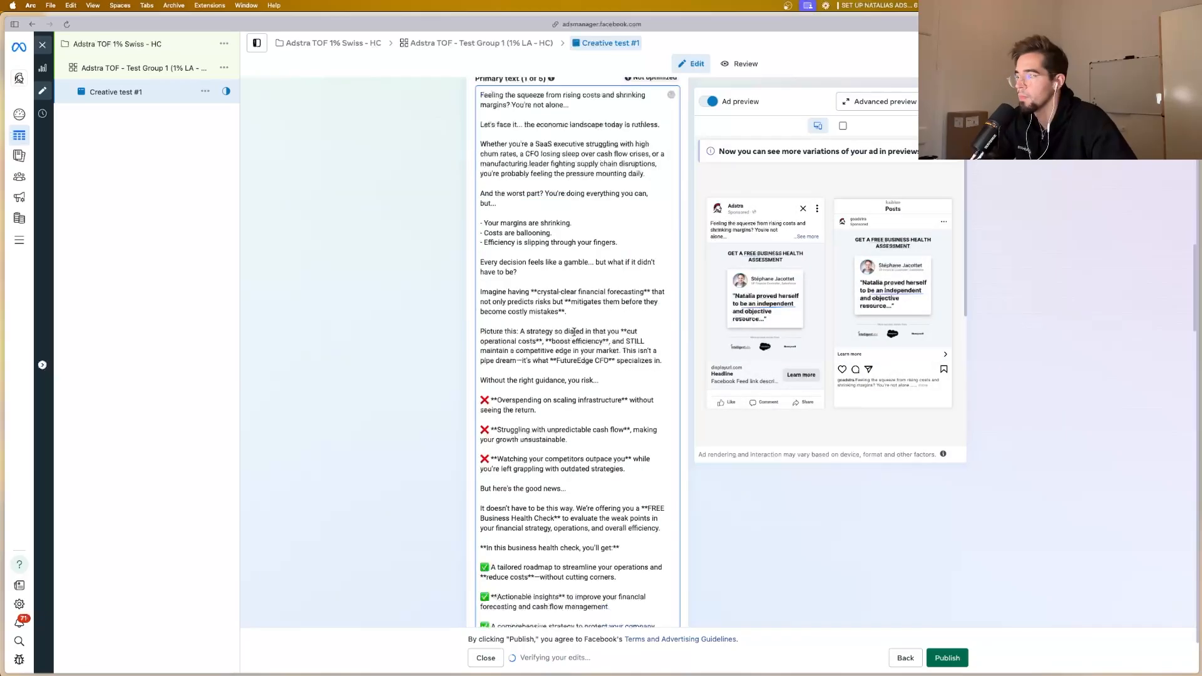
click(608, 341)
key(BackSpace)
key(BackSpace)
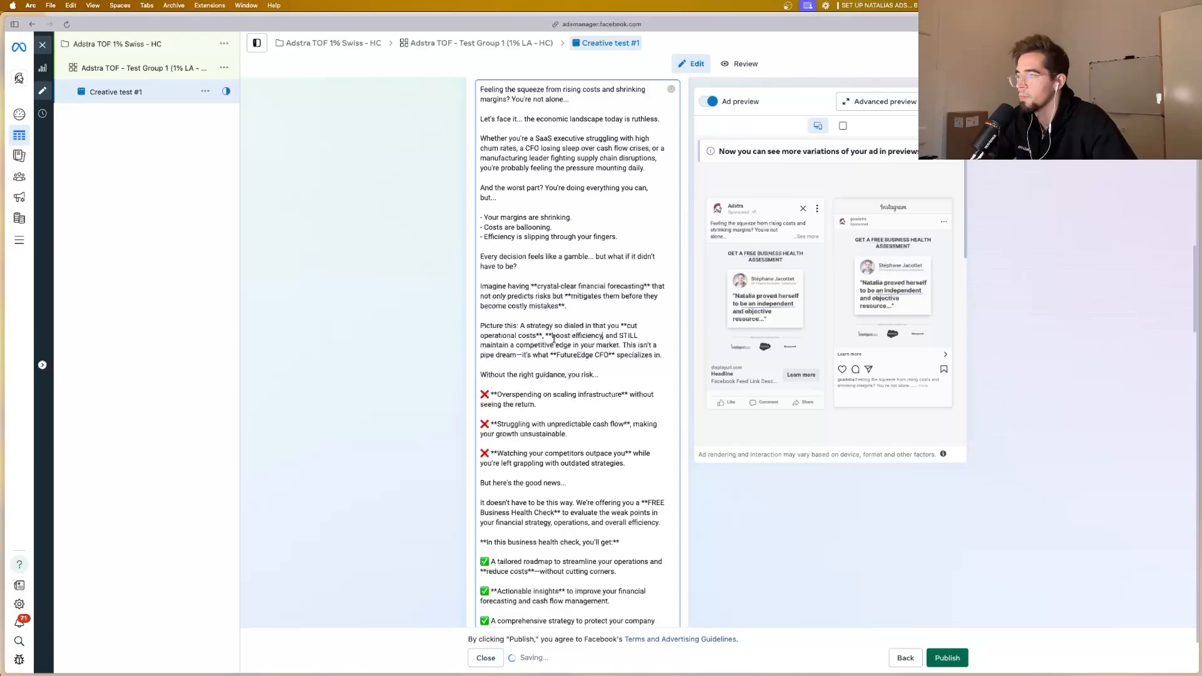
click(554, 337)
key(BackSpace)
key(BackSpace)
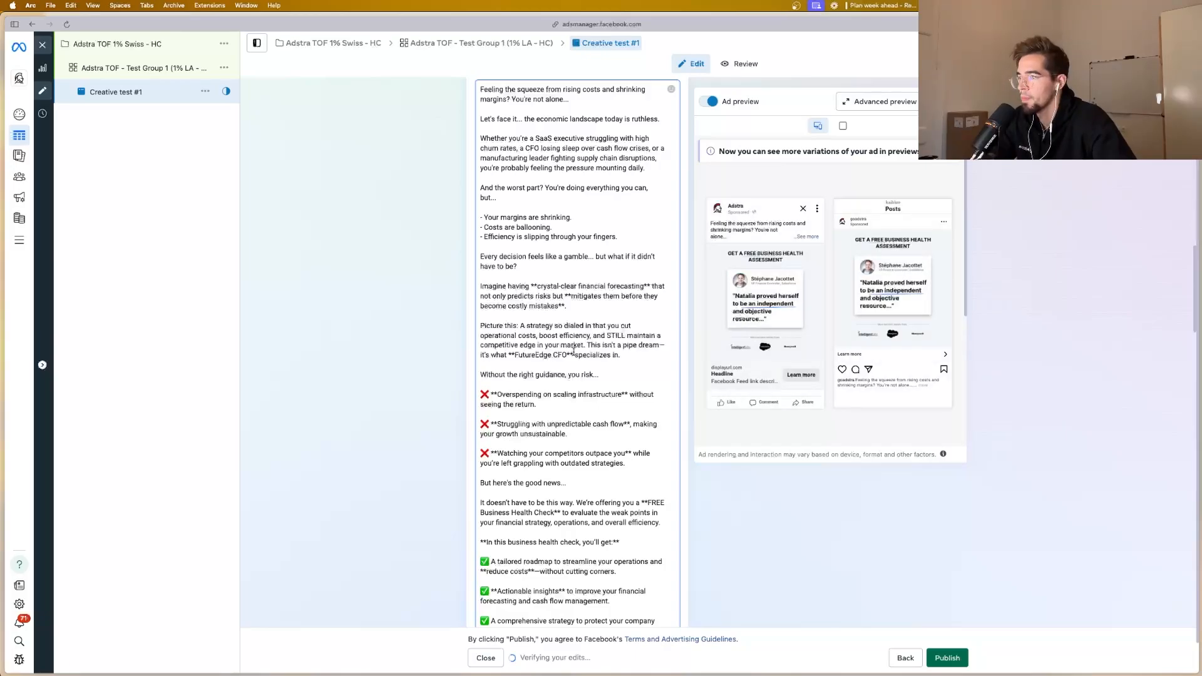
Step: Remove the asterisks around "FutureEdge CFO" at the end of the "Picture this" paragraph
click(573, 352)
key(BackSpace)
key(BackSpace)
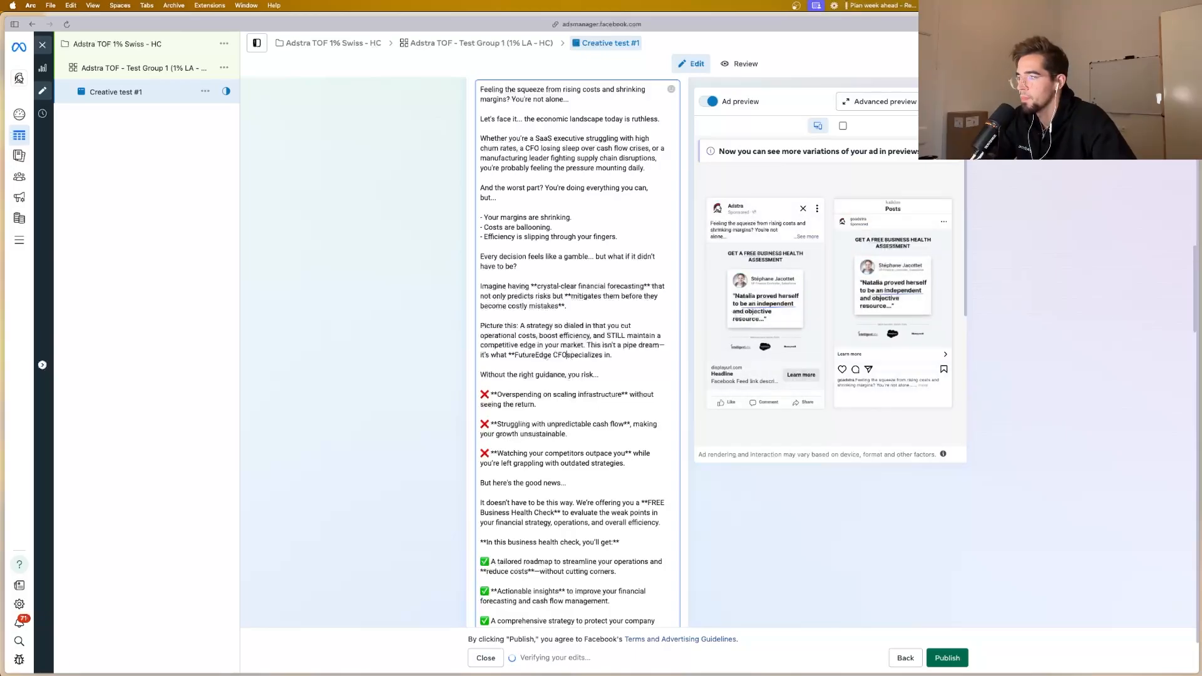
click(514, 352)
key(BackSpace)
key(BackSpace)
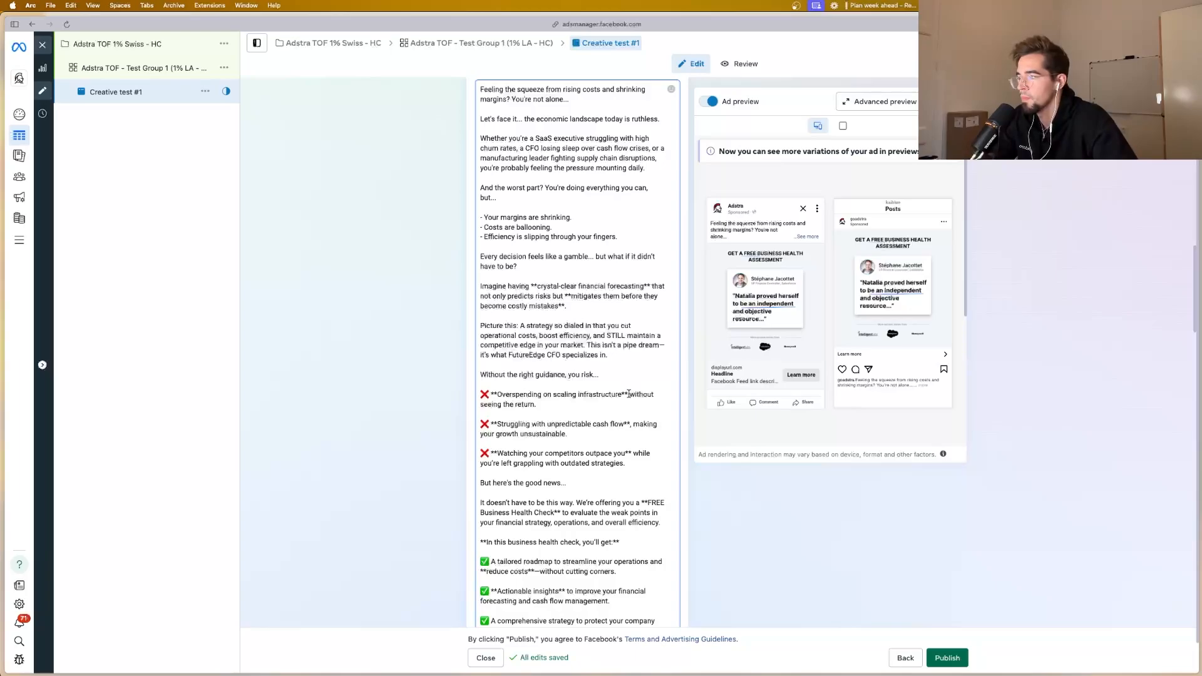
Step: Remove the asterisks around "Overspending on scaling infrastructure" in the first red-cross risk item
click(627, 395)
key(BackSpace)
key(BackSpace)
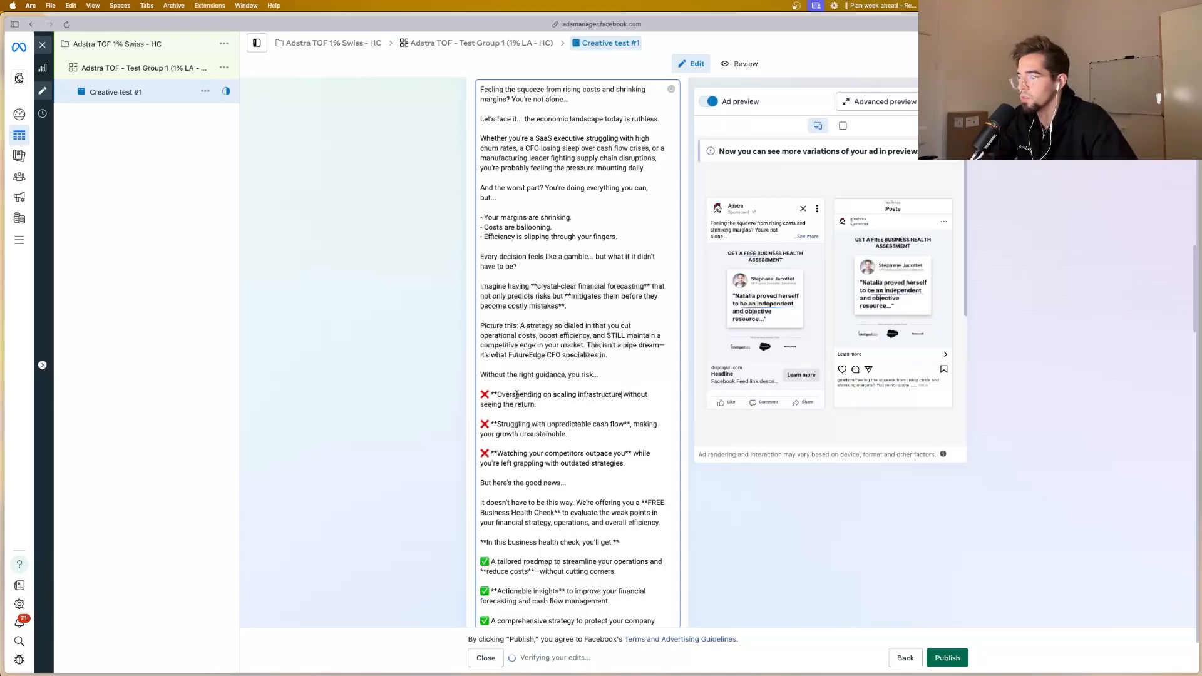
click(498, 395)
key(BackSpace)
key(BackSpace)
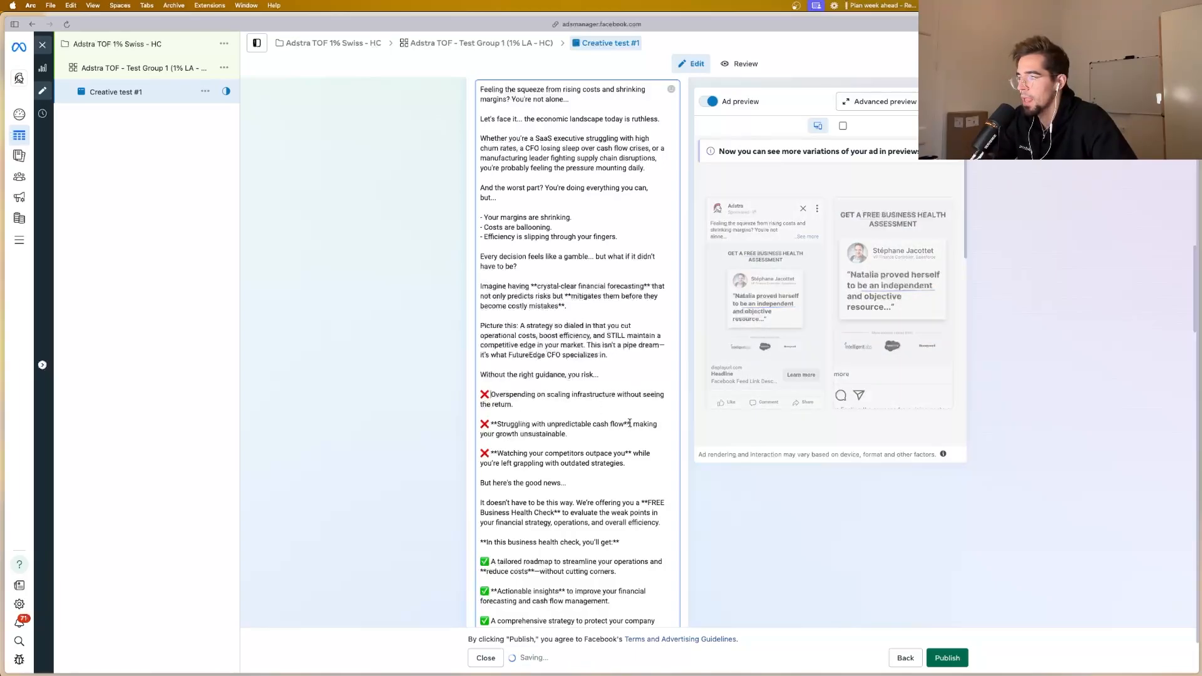
Step: Remove the asterisks around "Struggling with unpredictable cash flow" in the second red-cross risk item
click(627, 424)
key(BackSpace)
key(BackSpace)
click(499, 424)
key(BackSpace)
key(BackSpace)
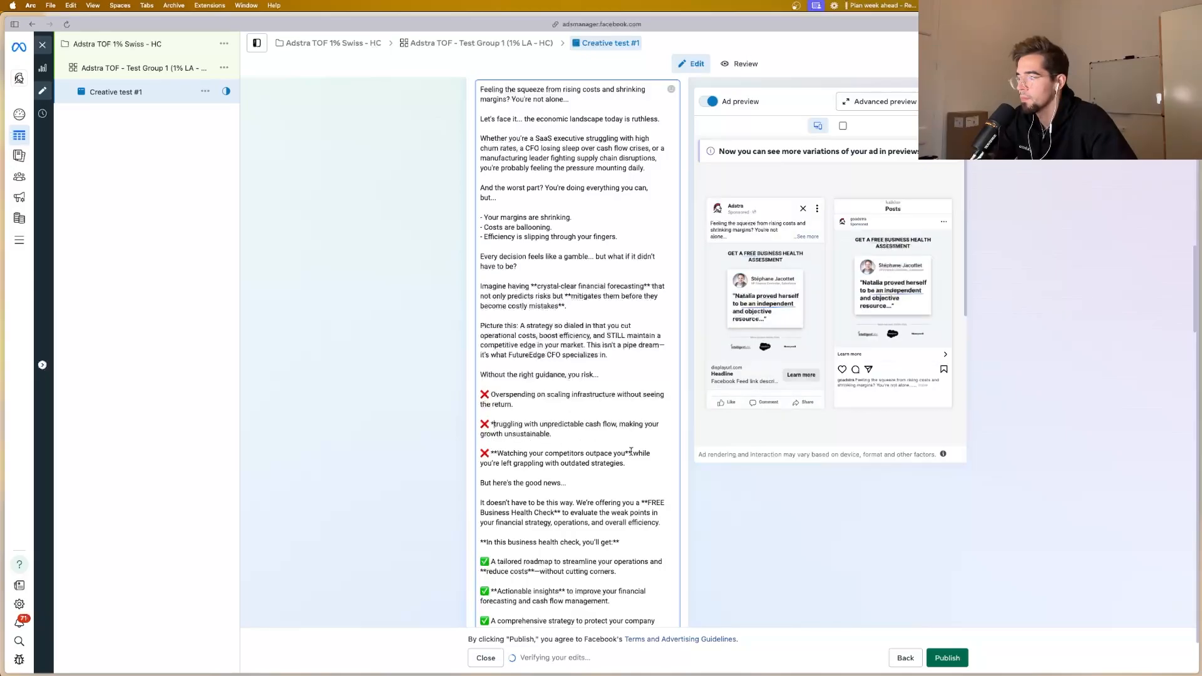
Step: Remove the asterisks around "Watching your competitors outpace you" in the third red-cross risk item
click(631, 452)
key(BackSpace)
key(BackSpace)
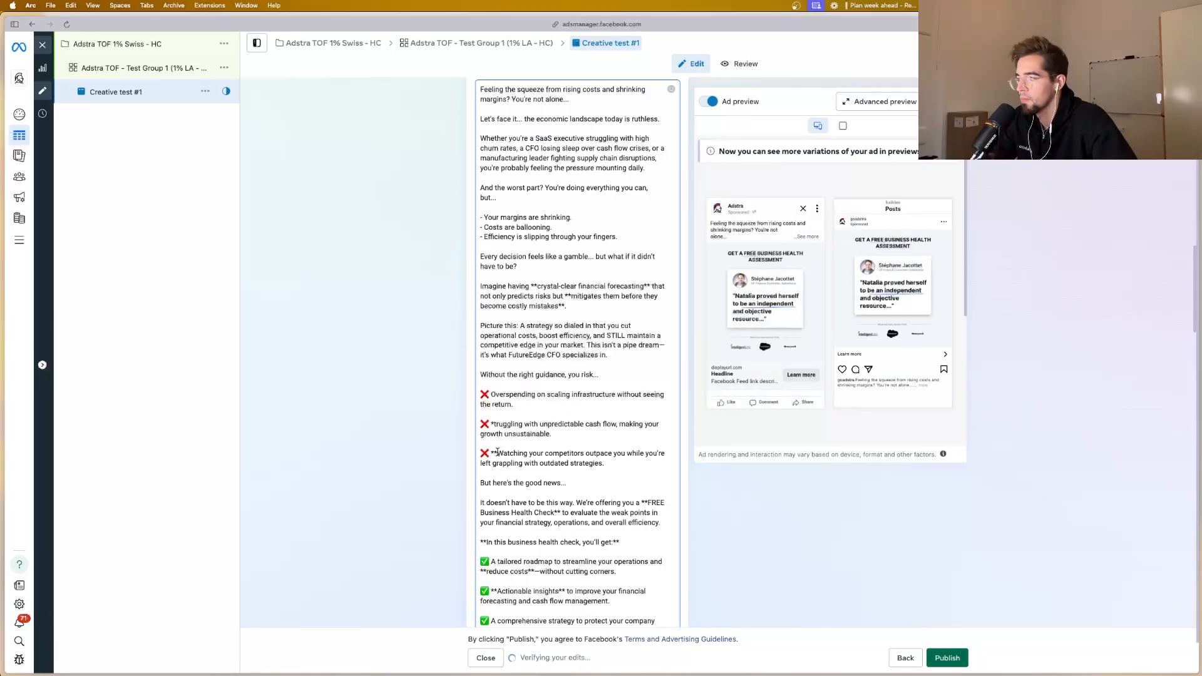
key(BackSpace)
key(BackSpace)
Step: Delete the leftover asterisk in the second risk item and restore the missing "S" of "Struggling"
click(493, 424)
key(BackSpace)
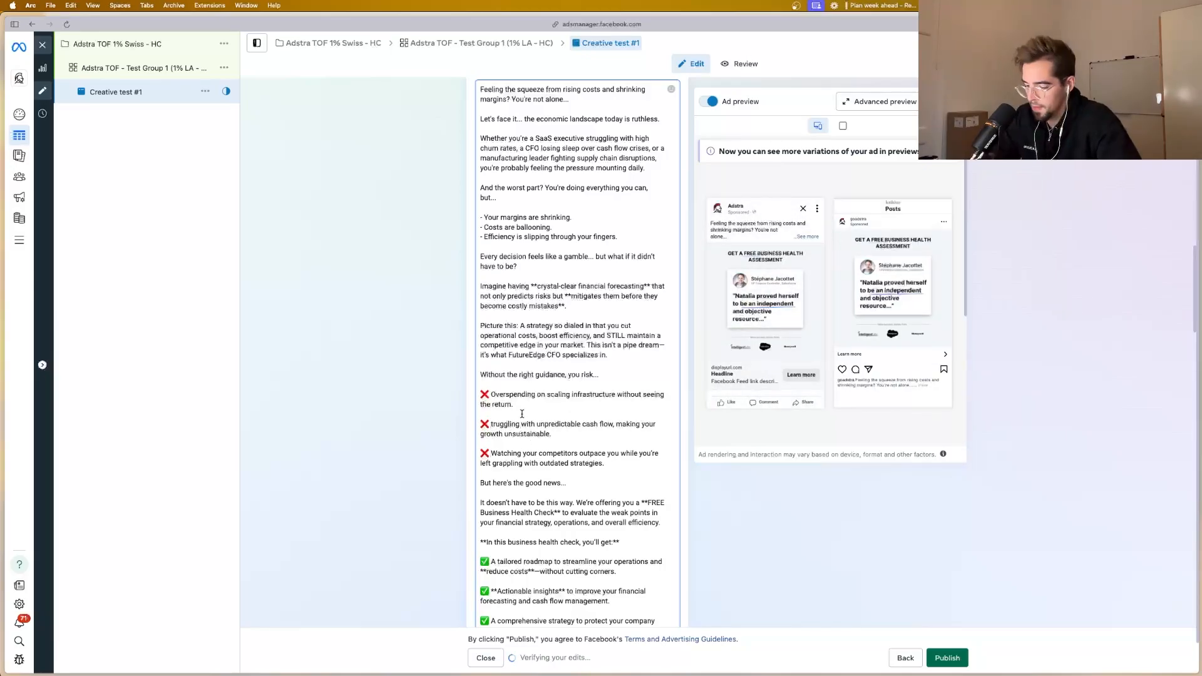
text(S)
Step: Remove the asterisks around "reduce costs" in the first green-check benefit of the primary text
scroll(552, 426, down, 5)
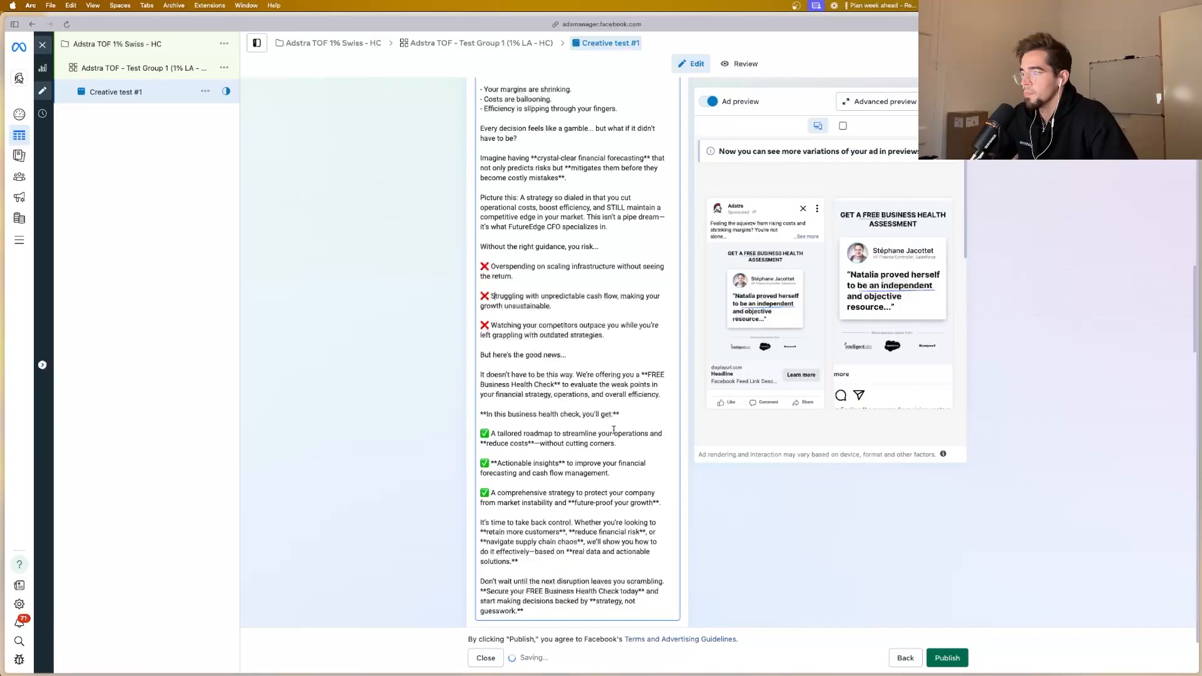
click(486, 444)
key(BackSpace)
key(BackSpace)
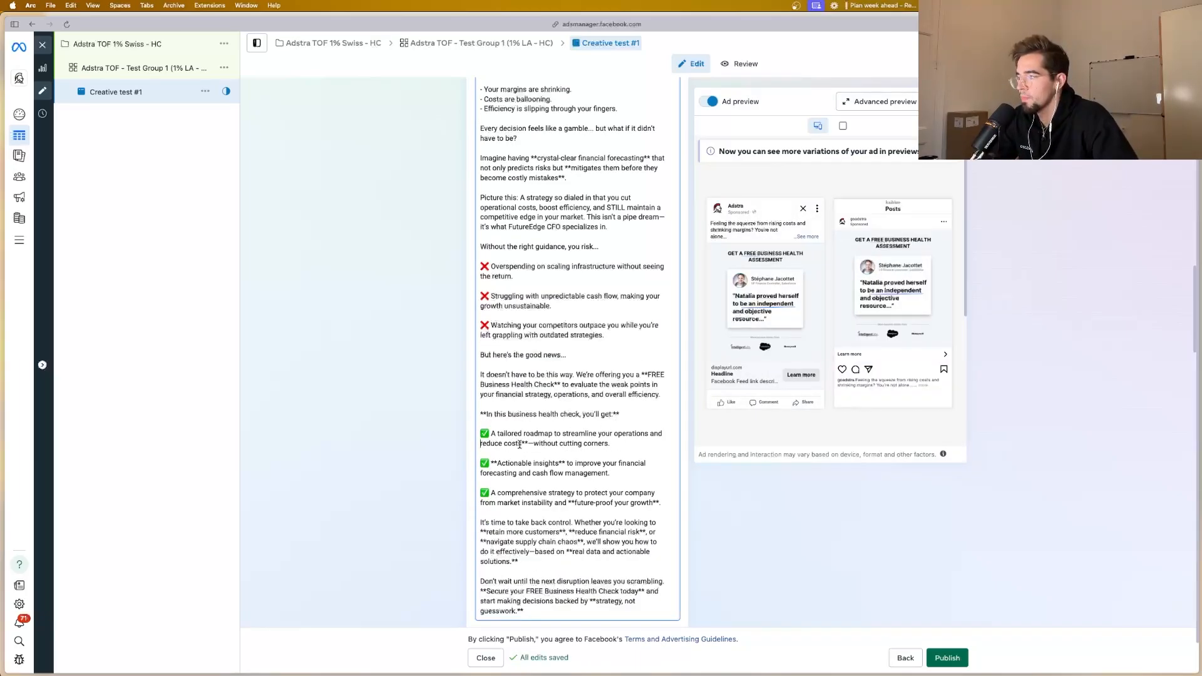
click(525, 442)
key(BackSpace)
key(BackSpace)
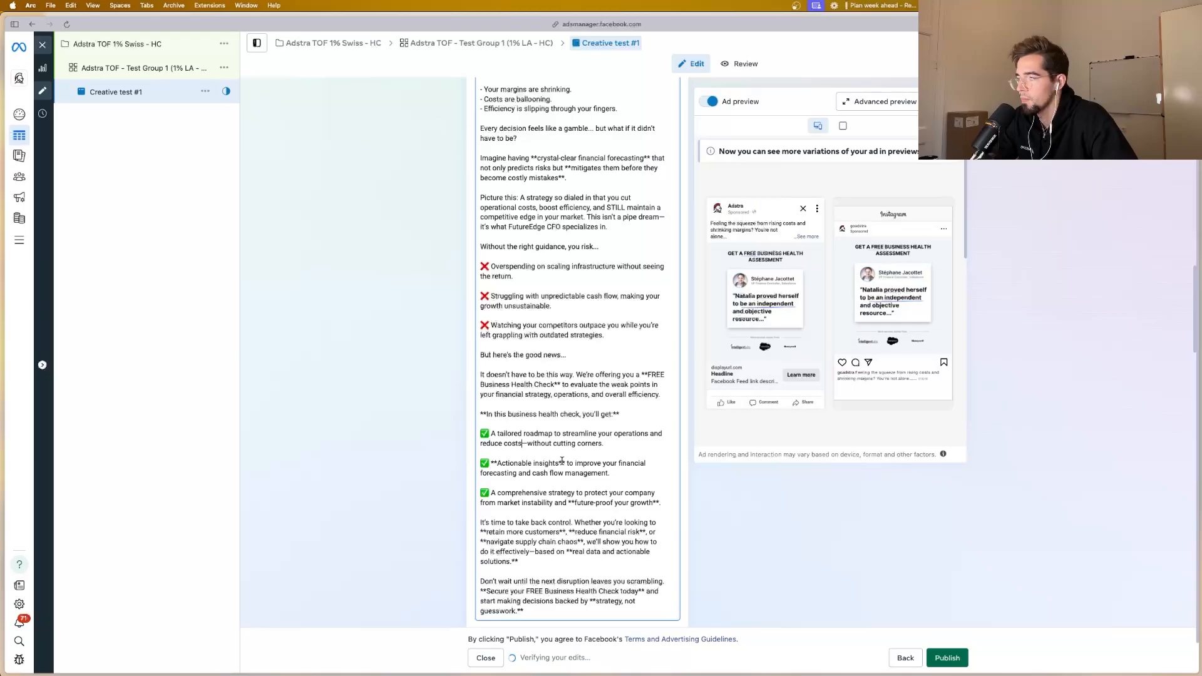
Step: Remove the asterisks around "Actionable insights" in the second green-check benefit
key(BackSpace)
key(BackSpace)
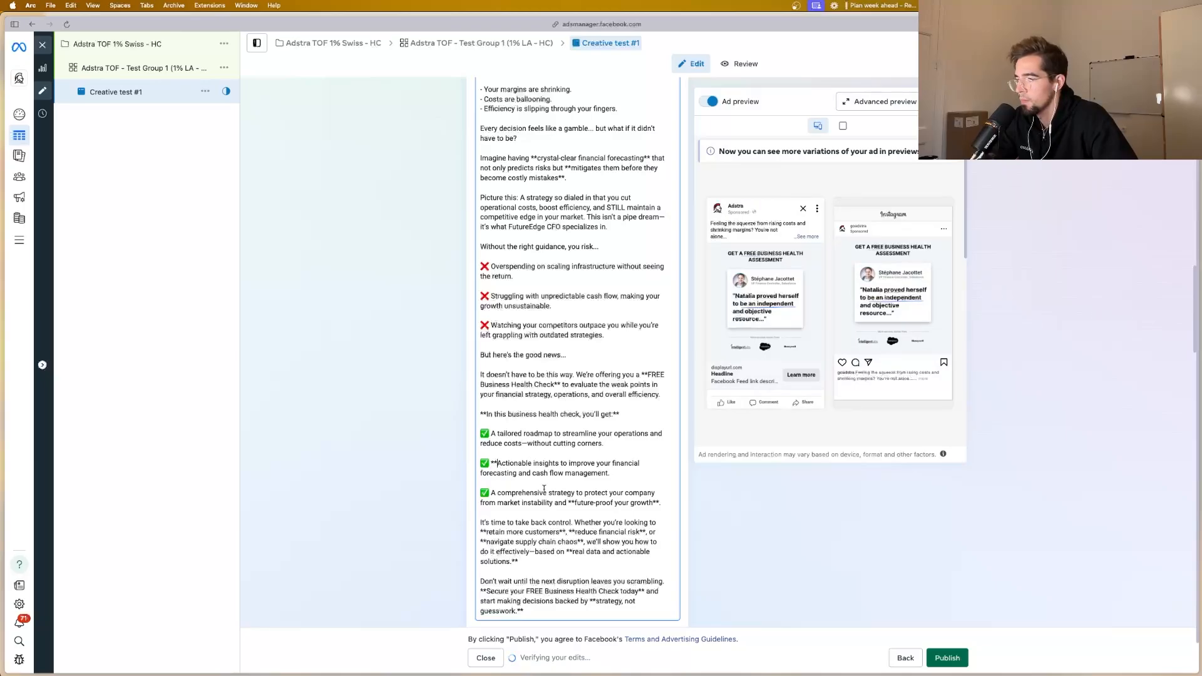
key(BackSpace)
key(BackSpace)
Step: Remove the asterisks around "future-proof your growth" in the third green-check benefit
click(570, 502)
key(BackSpace)
key(BackSpace)
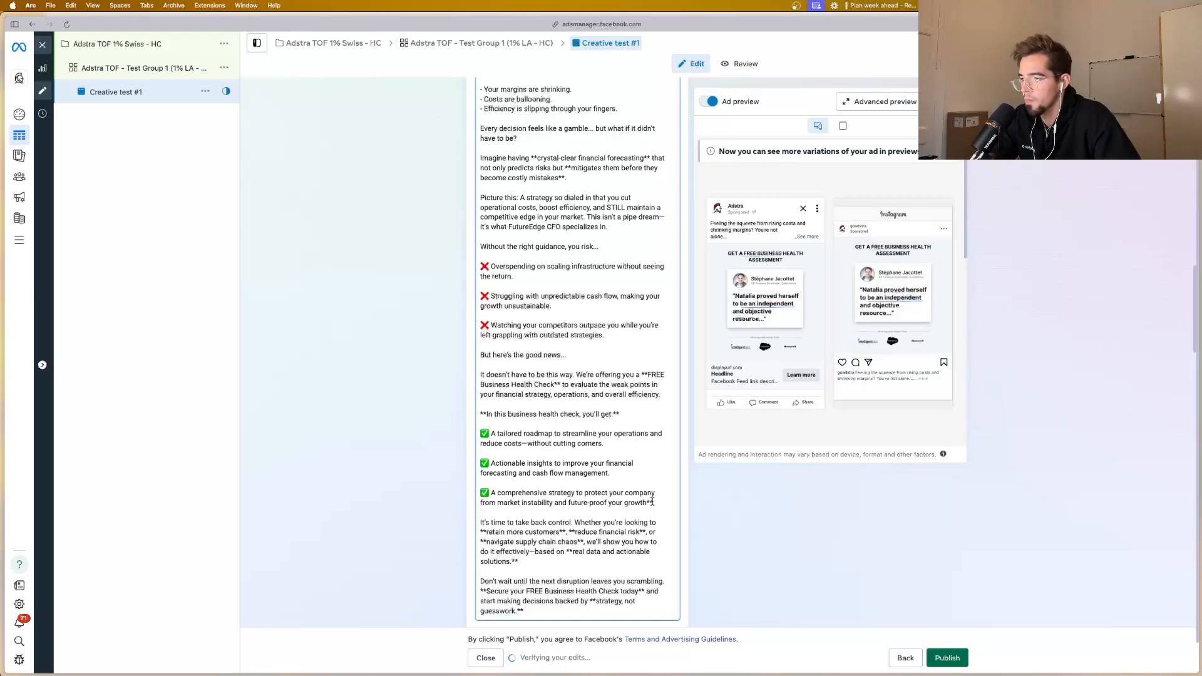
click(652, 502)
key(BackSpace)
key(BackSpace)
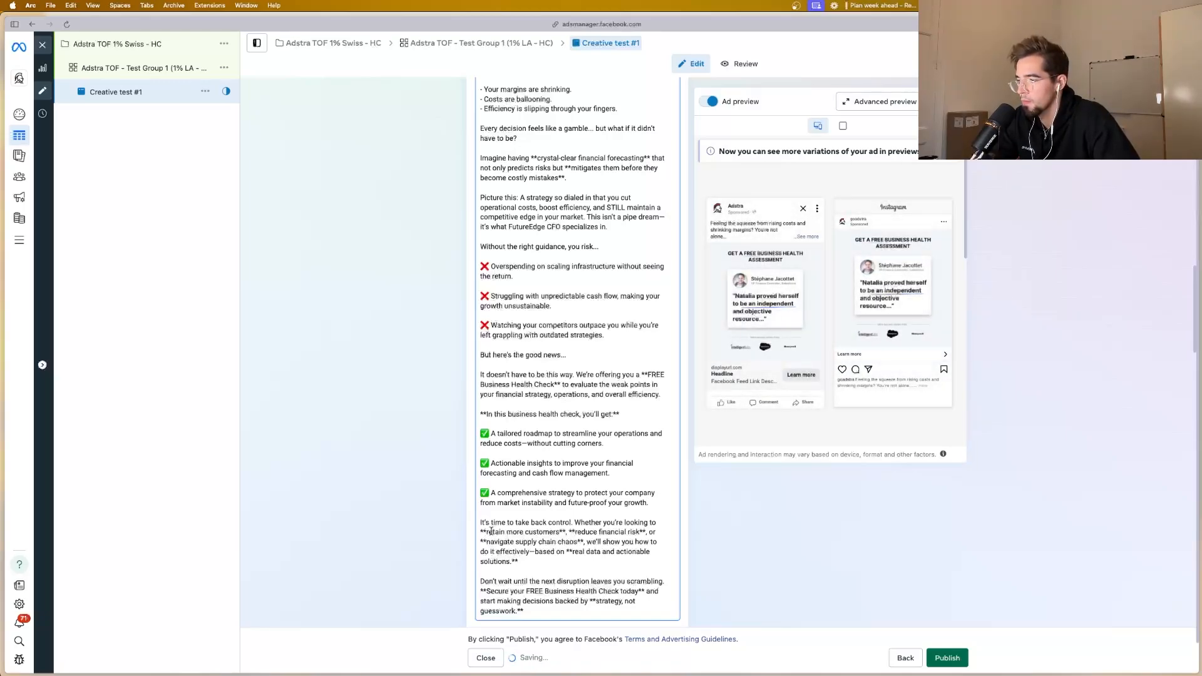
Step: Remove the asterisks around "retain more customers" in the "It's time to take back control" paragraph
click(491, 532)
key(BackSpace)
key(BackSpace)
click(562, 532)
key(BackSpace)
key(BackSpace)
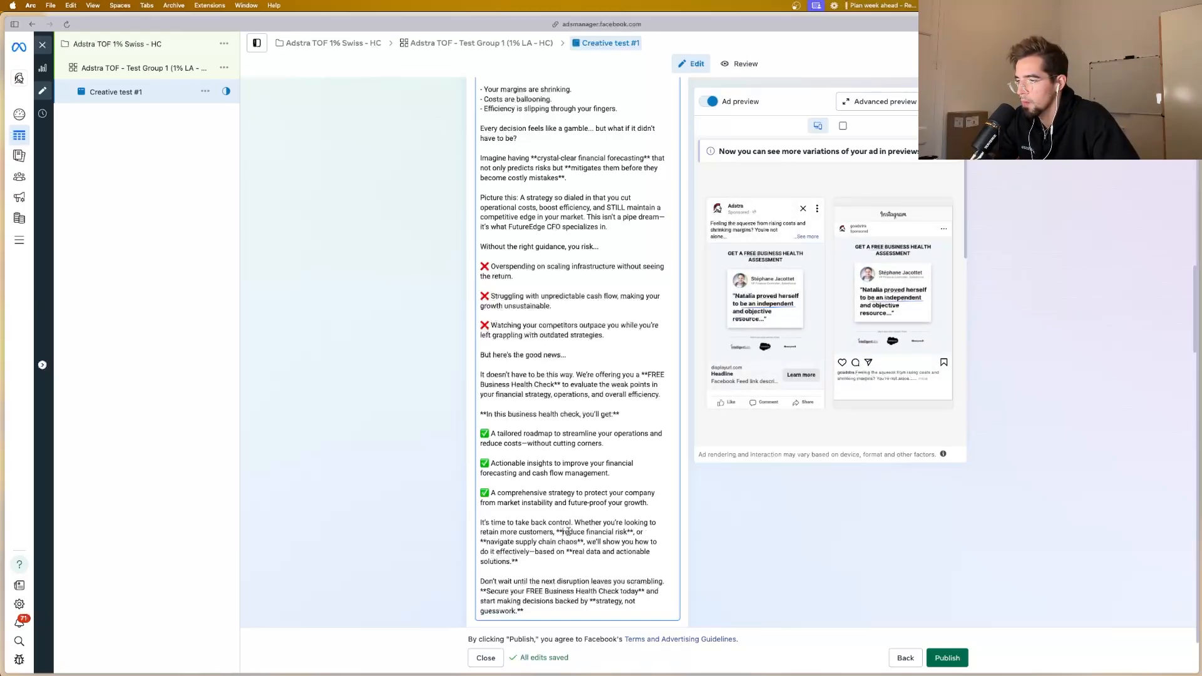
Step: Remove the asterisks around "reduce financial risk" in the "It's time to take back control" paragraph
click(562, 532)
key(BackSpace)
key(BackSpace)
click(632, 532)
key(BackSpace)
key(BackSpace)
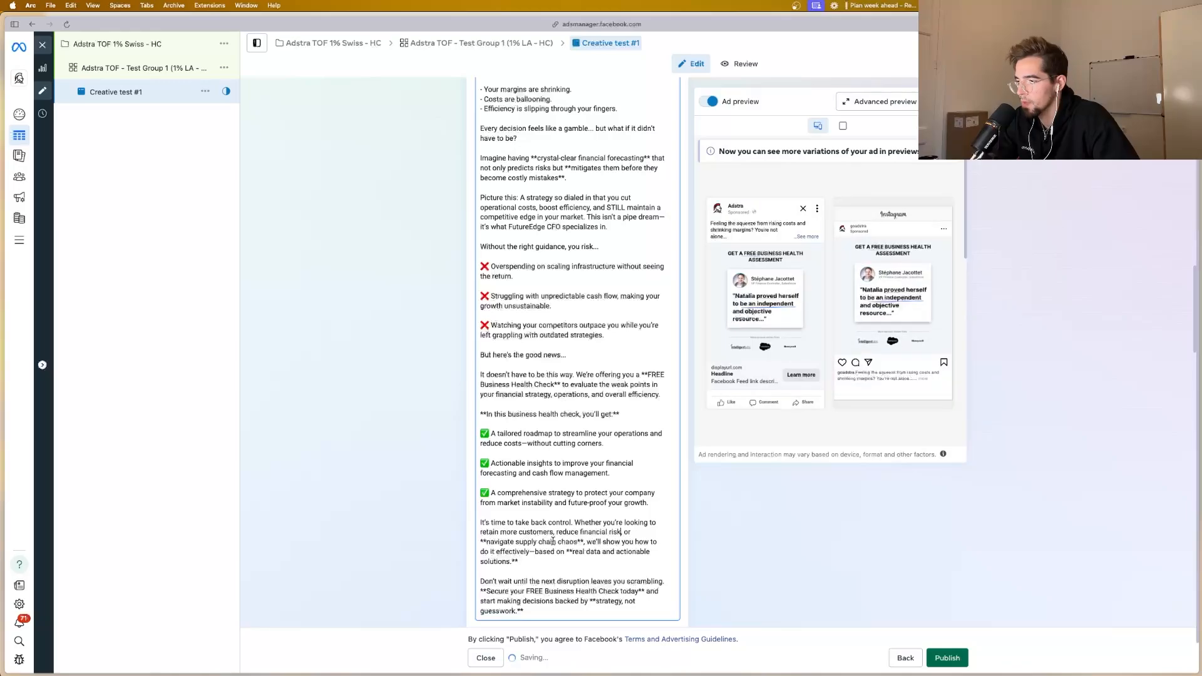
Step: Remove the asterisks around "navigate supply chain chaos" in the "It's time to take back control" paragraph
click(584, 542)
key(BackSpace)
key(BackSpace)
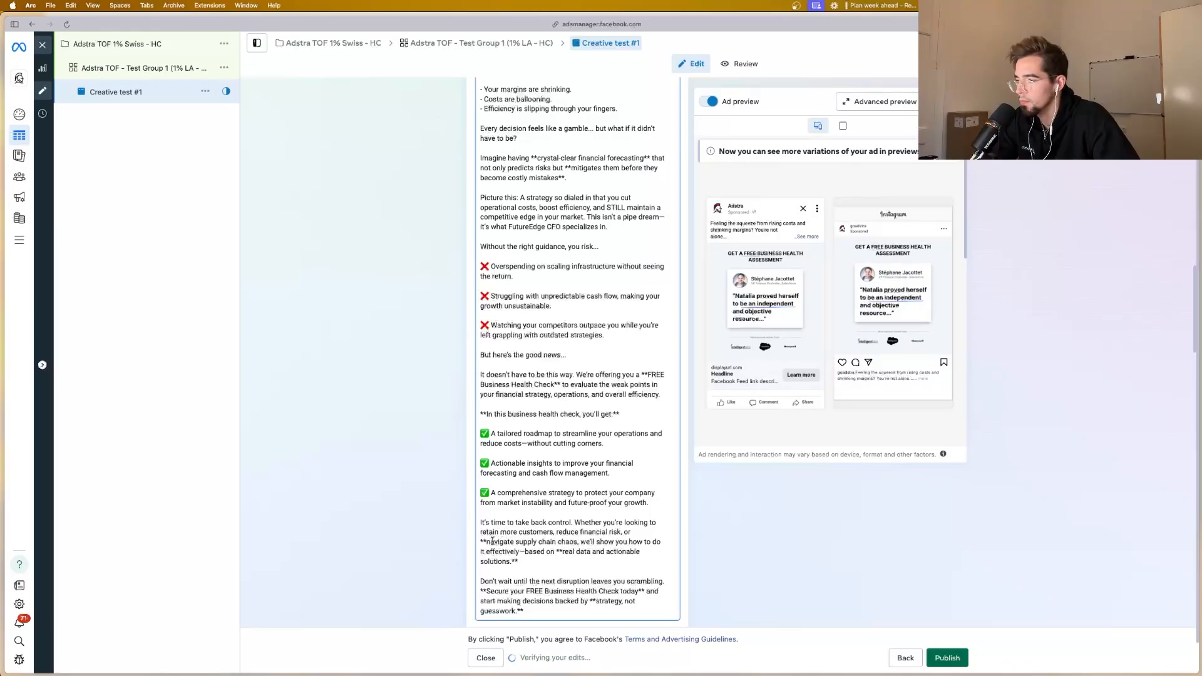
click(487, 541)
key(BackSpace)
key(BackSpace)
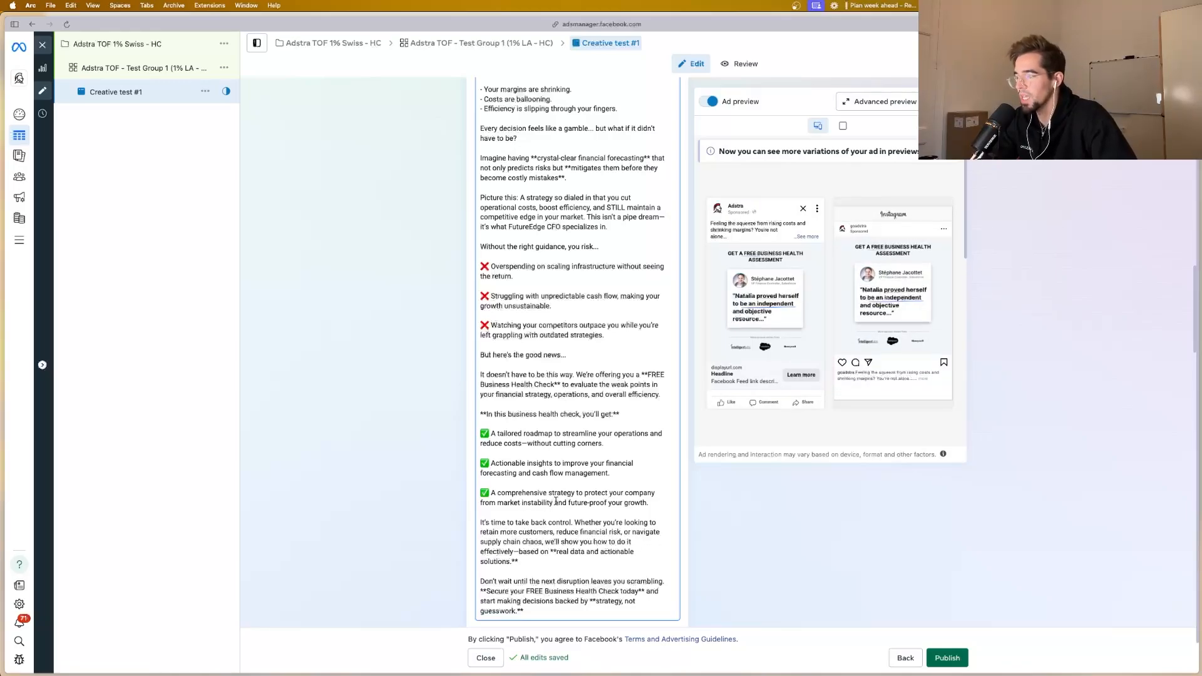
Step: Remove the asterisks after "actionable solutions." and around "Secure your FREE Business Health Check today" in the closing paragraph
scroll(555, 500, down, 3)
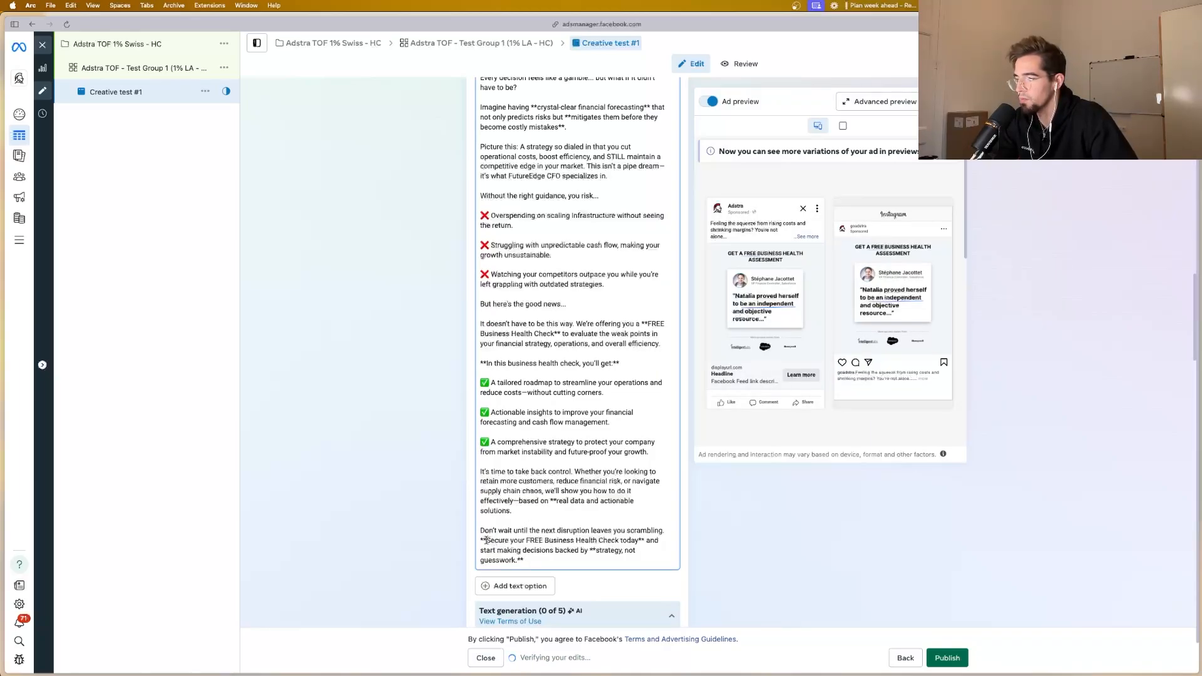
key(BackSpace)
key(BackSpace)
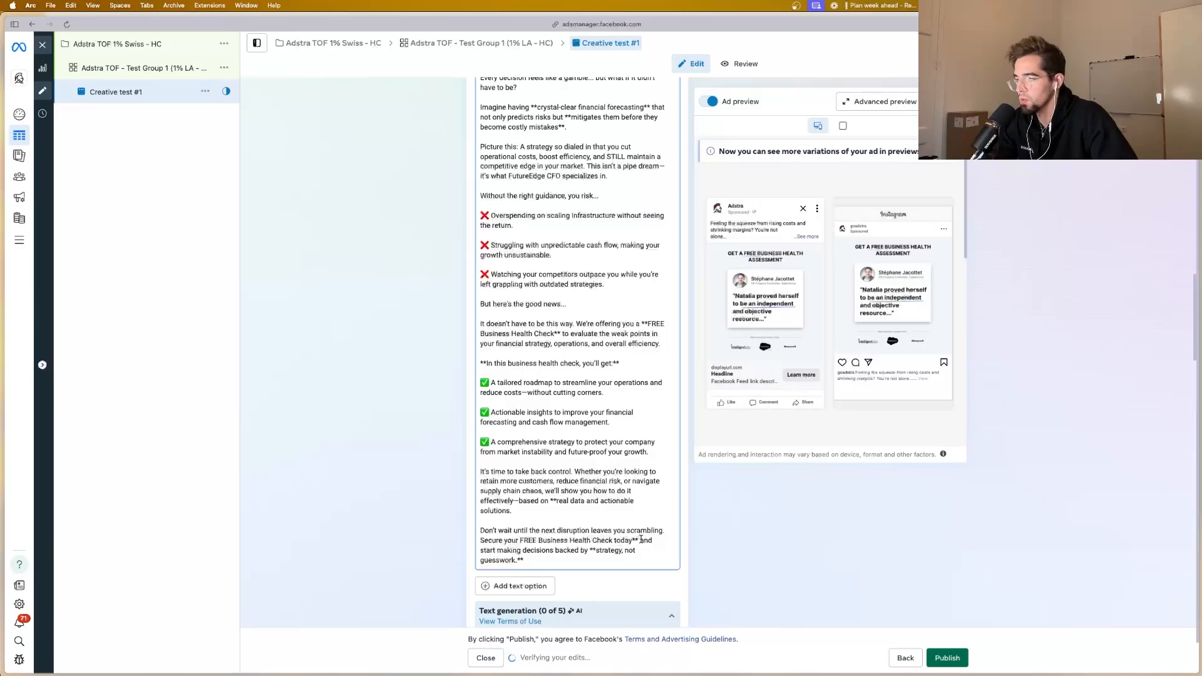
click(638, 540)
key(BackSpace)
key(BackSpace)
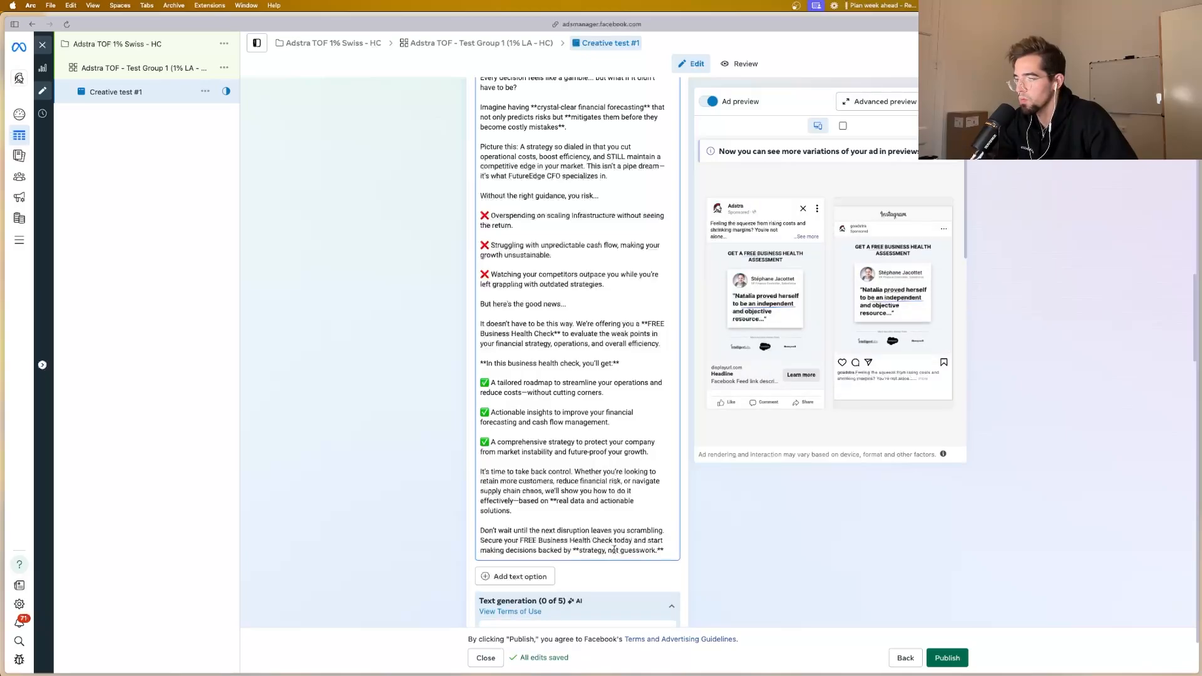
Step: Remove the asterisks around "strategy, not guesswork." at the end of the primary text
click(578, 550)
key(BackSpace)
key(BackSpace)
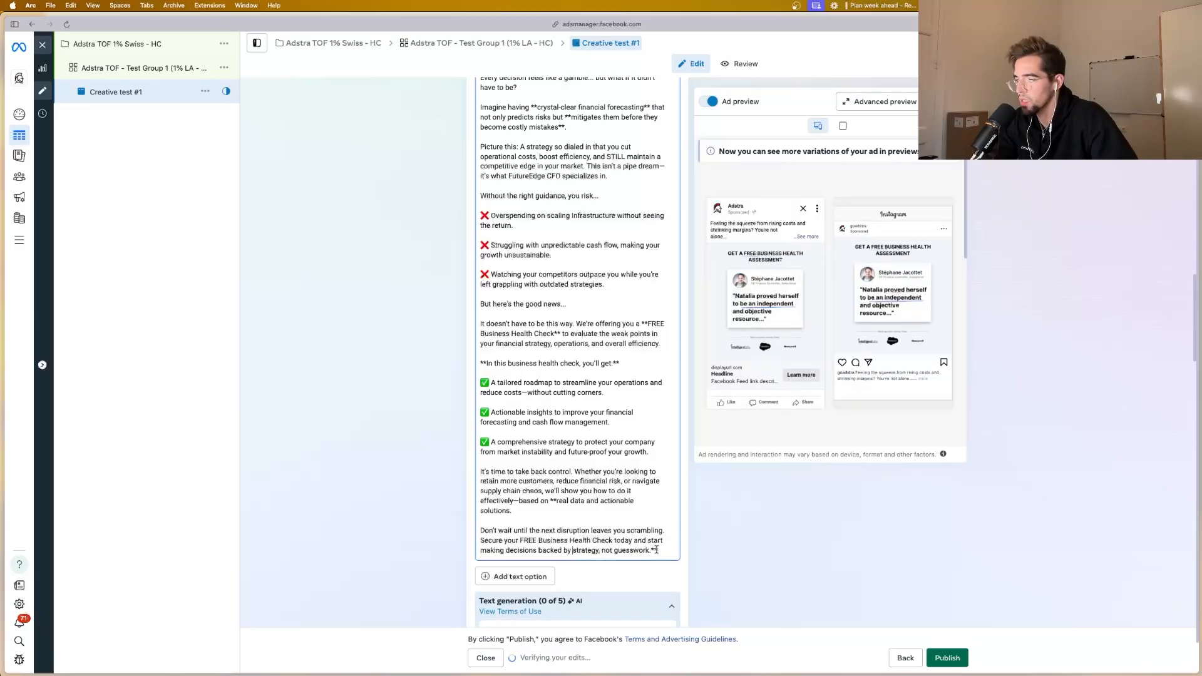
key(BackSpace)
key(BackSpace)
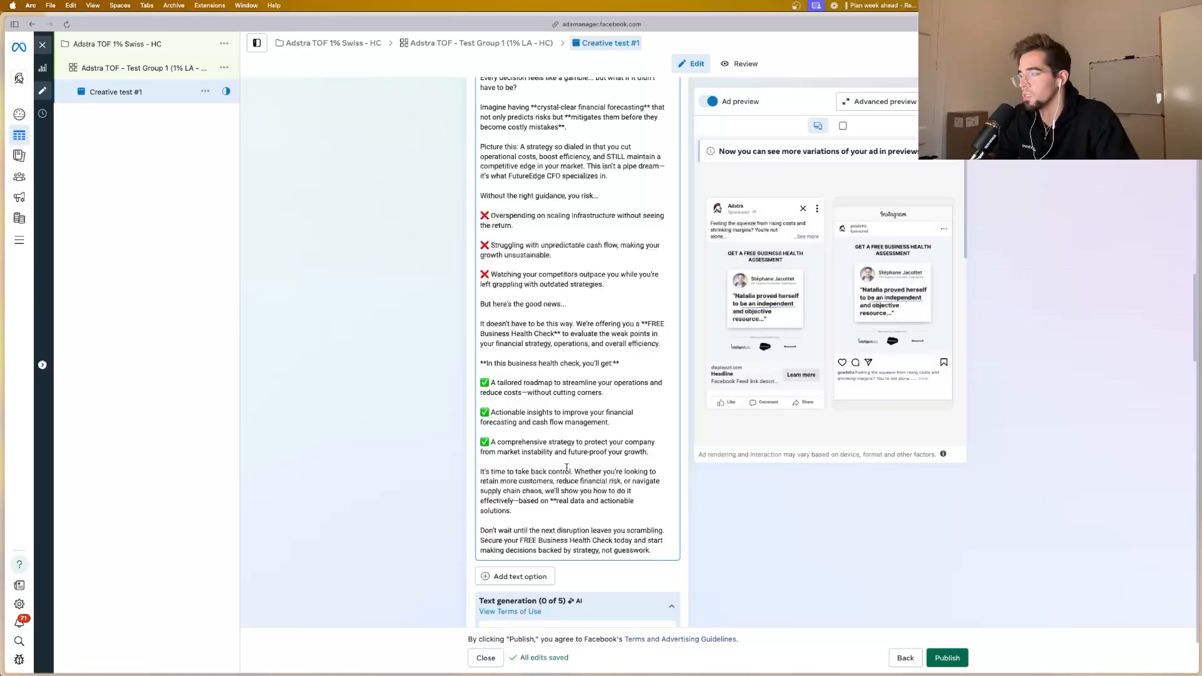
Step: Try to remove the asterisks around the line "In this business health check, you'll get:" in the primary text
click(620, 362)
key(BackSpace)
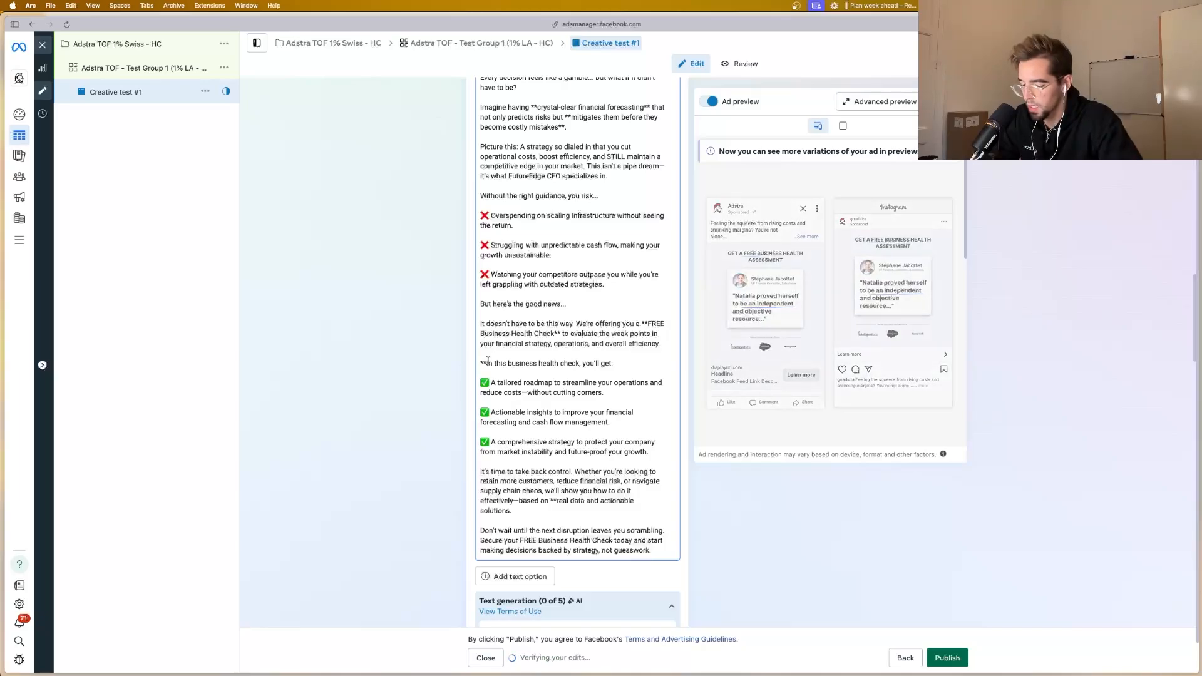
text(**)
Step: Remove the asterisks before "real data and actionable solutions" in the "It's time to take back control" paragraph
scroll(640, 415, down, 3)
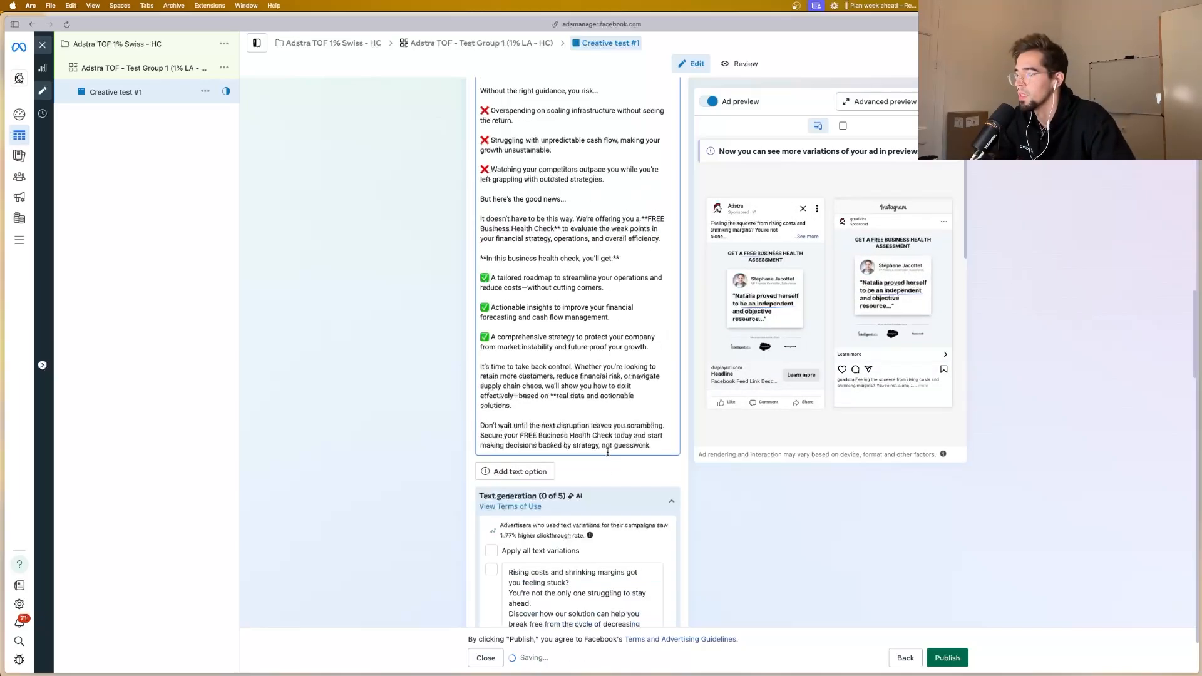
click(665, 418)
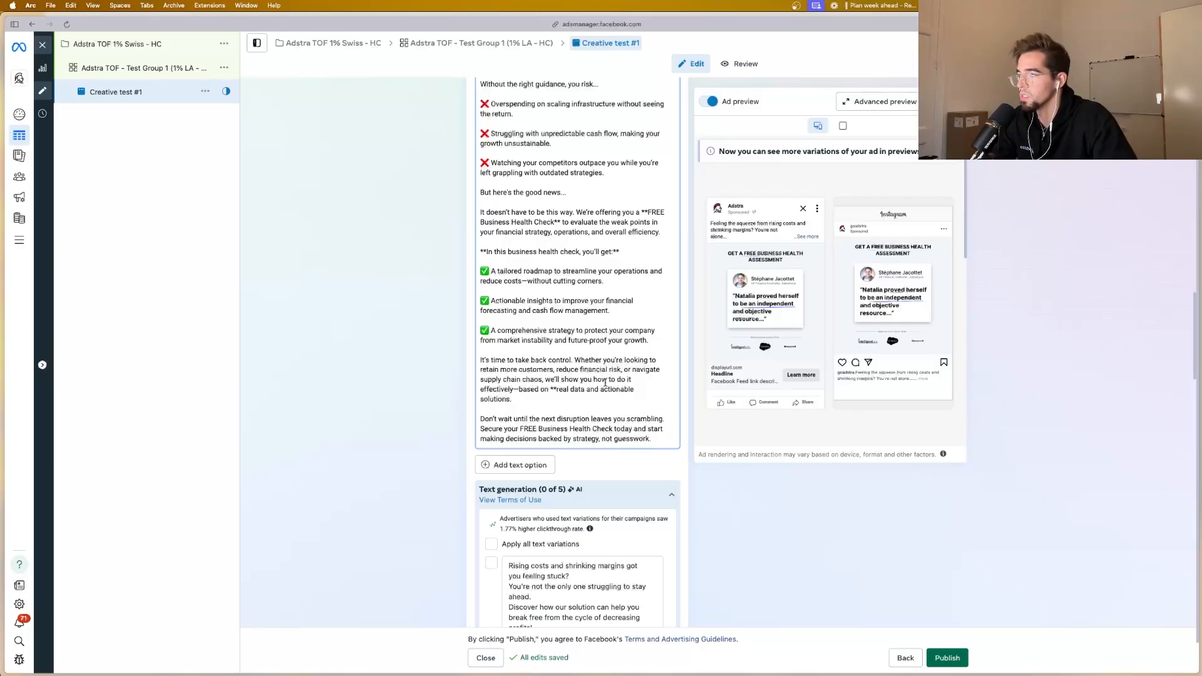
click(554, 390)
key(BackSpace)
key(BackSpace)
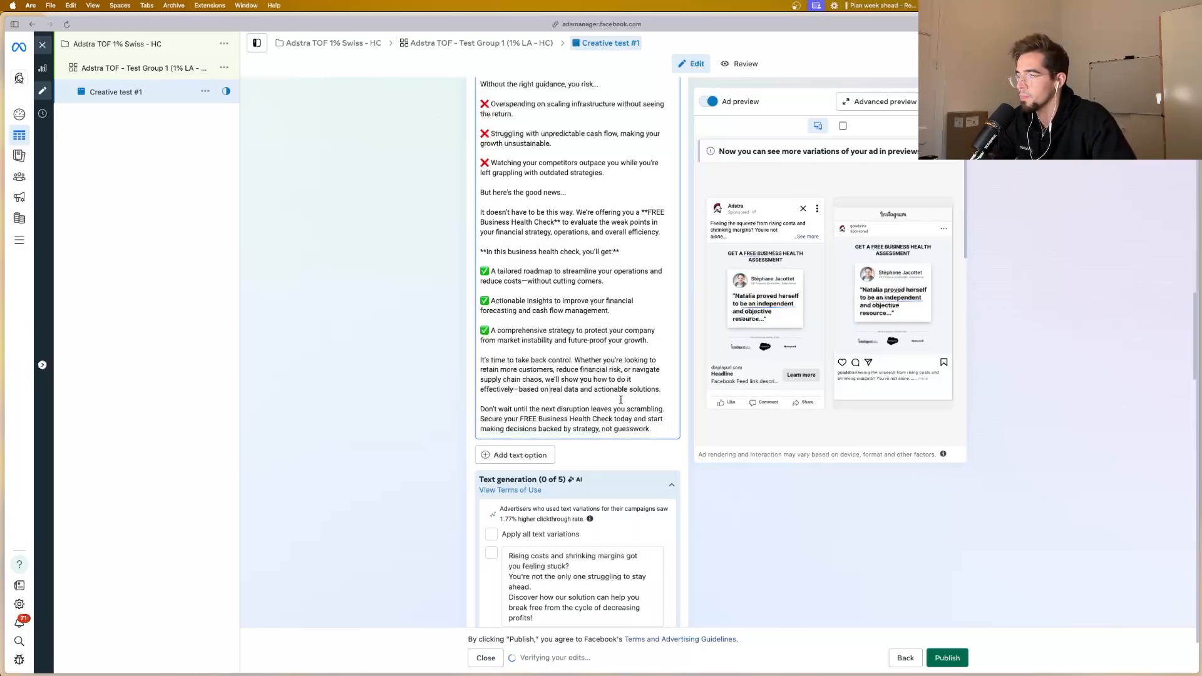
Step: Insert paragraph breaks after "Don't wait until the next disruption leaves you scrambling." and after "It's time to take back control."
click(664, 411)
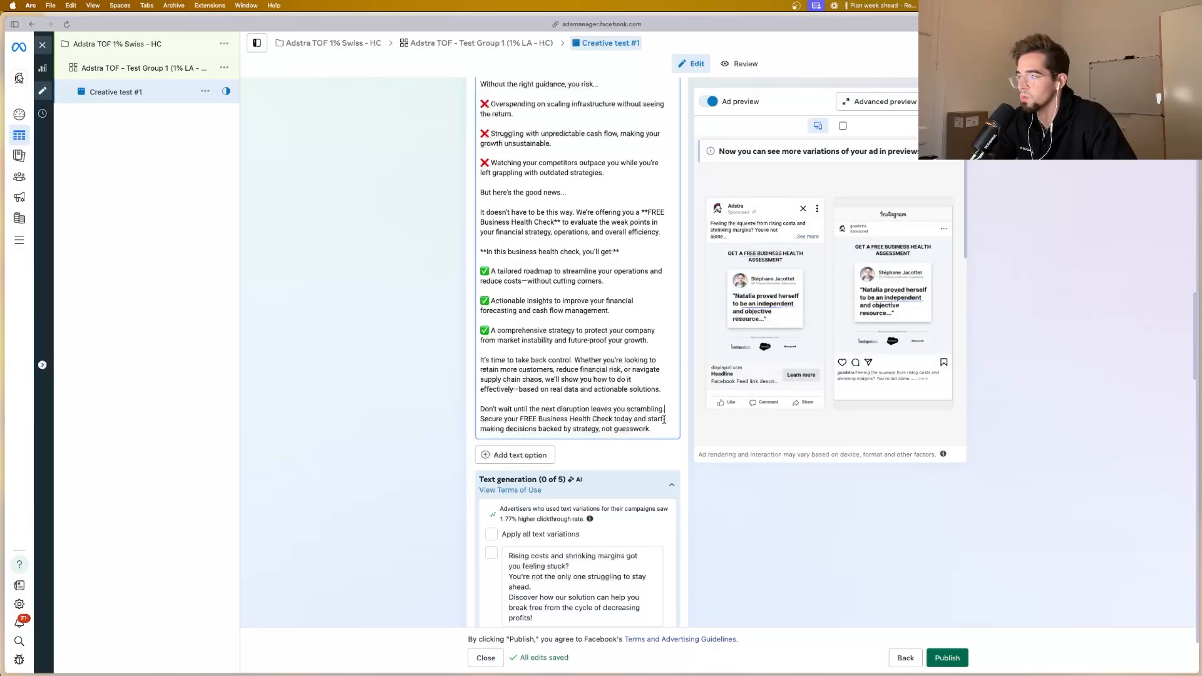
key(Return)
scroll(572, 372, up, 1)
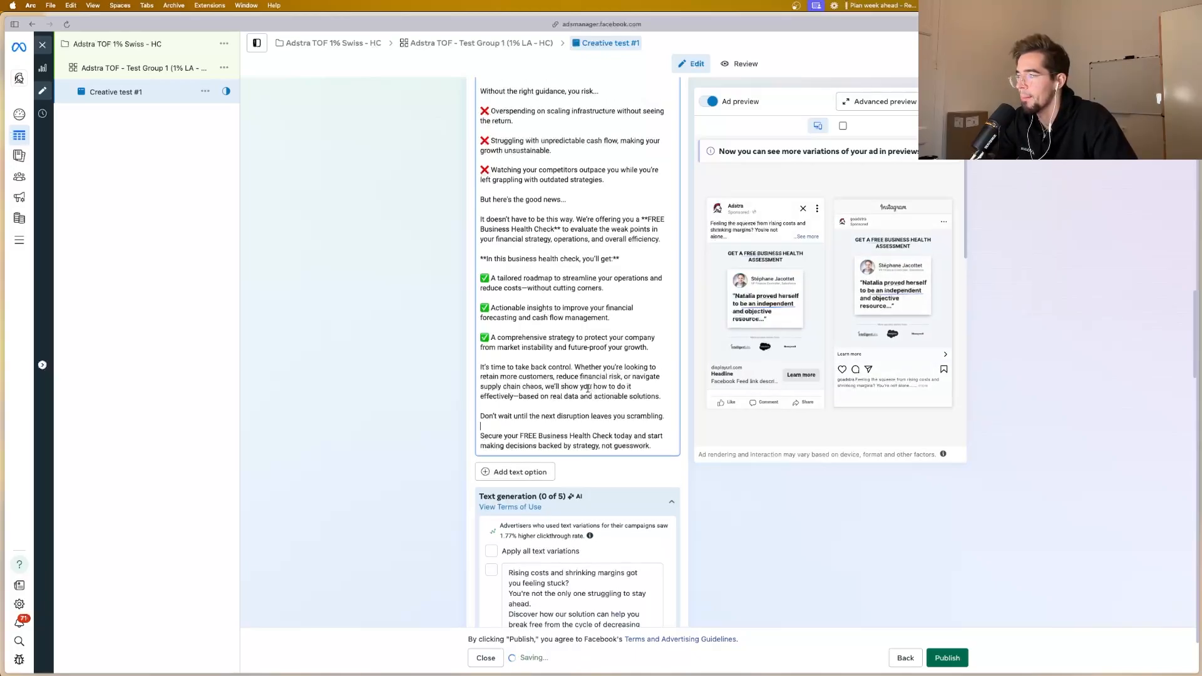
click(575, 366)
key(Return)
key(Return)
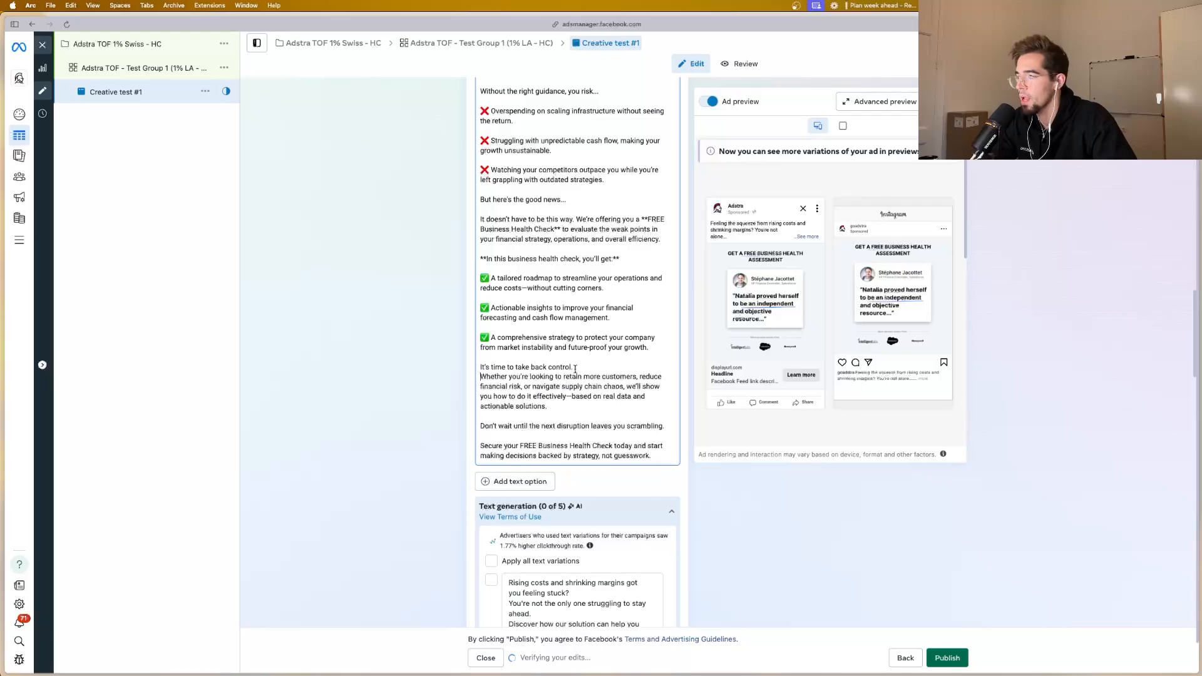
Step: Start a new paragraph below "strategy, not guesswork." at the end of the primary text
scroll(596, 407, down, 2)
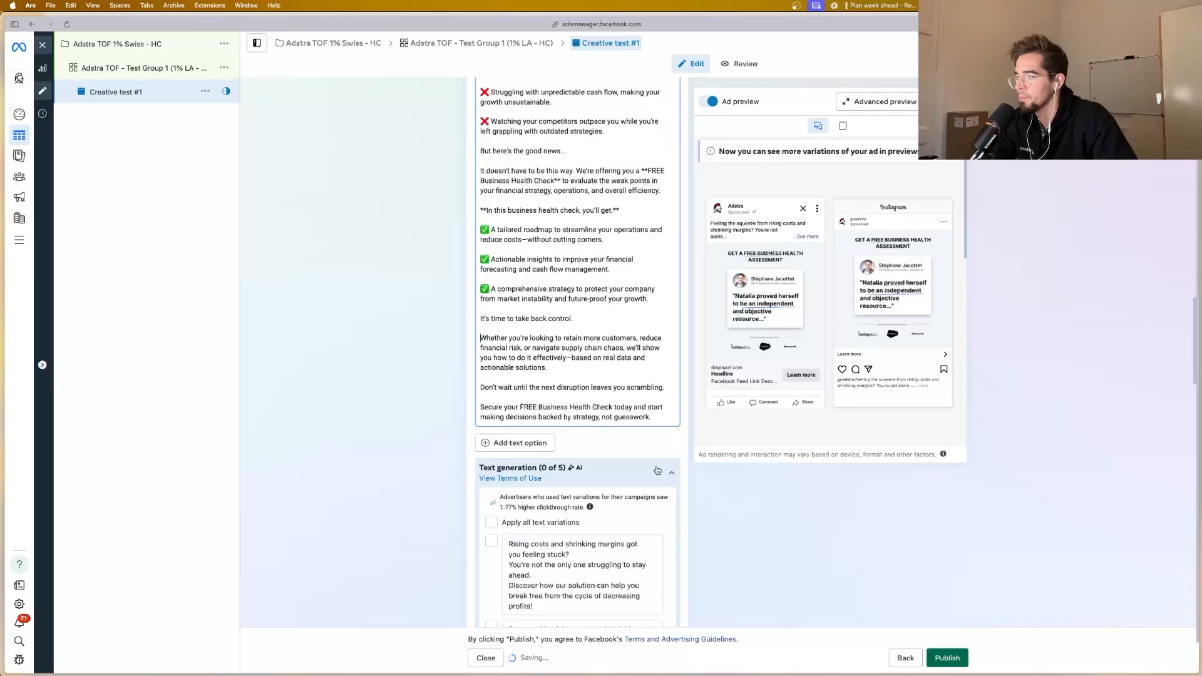
click(654, 417)
key(Return)
key(Return)
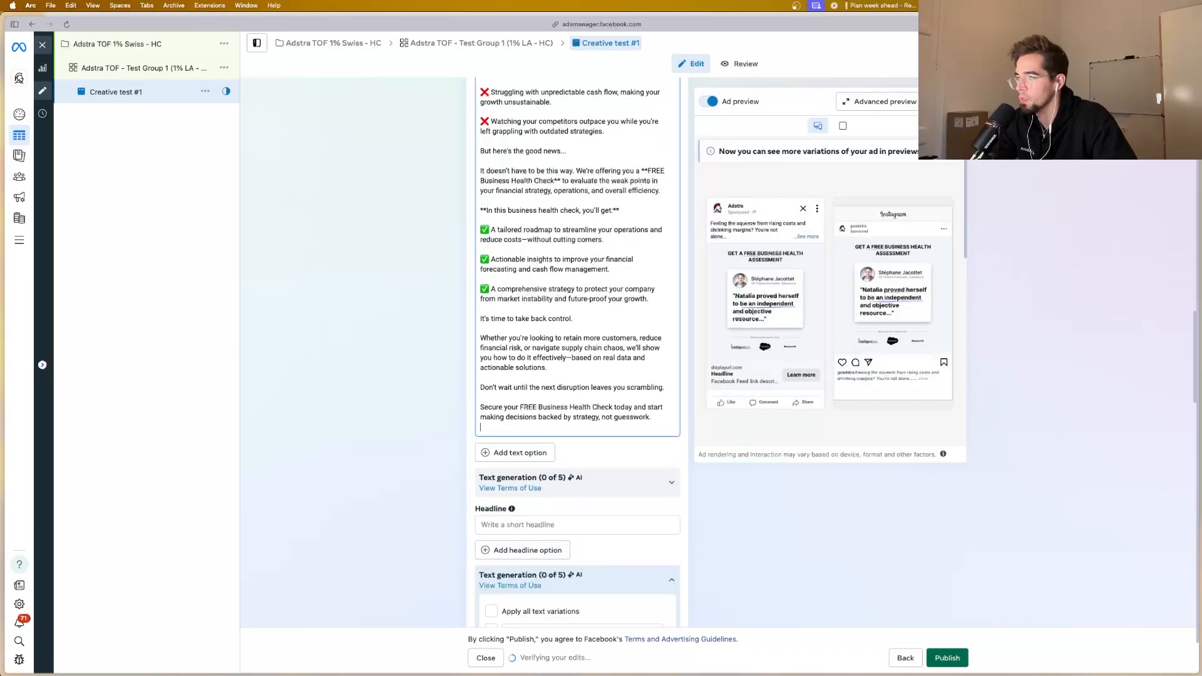
Step: Switch to Adstra and open the High-Ticket Lead Funnel (What We Use) in the Client Acquisition/Onboarding funnels folder to get its Health Check page link
mouse_move(1, 374)
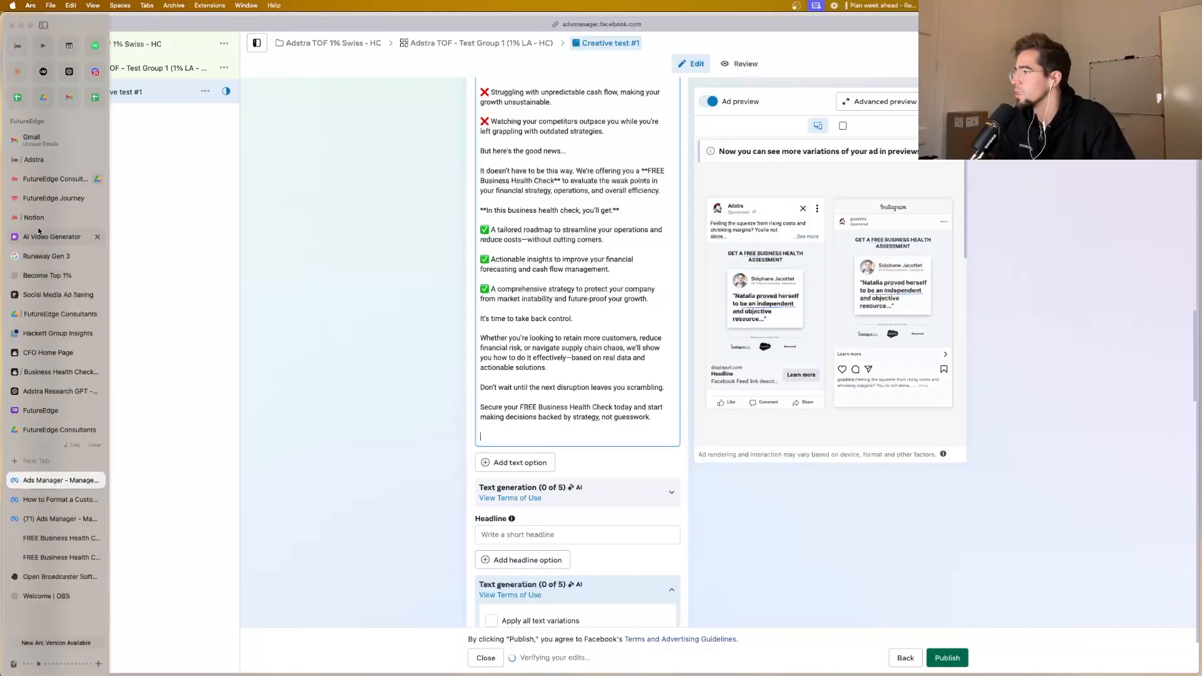
click(47, 163)
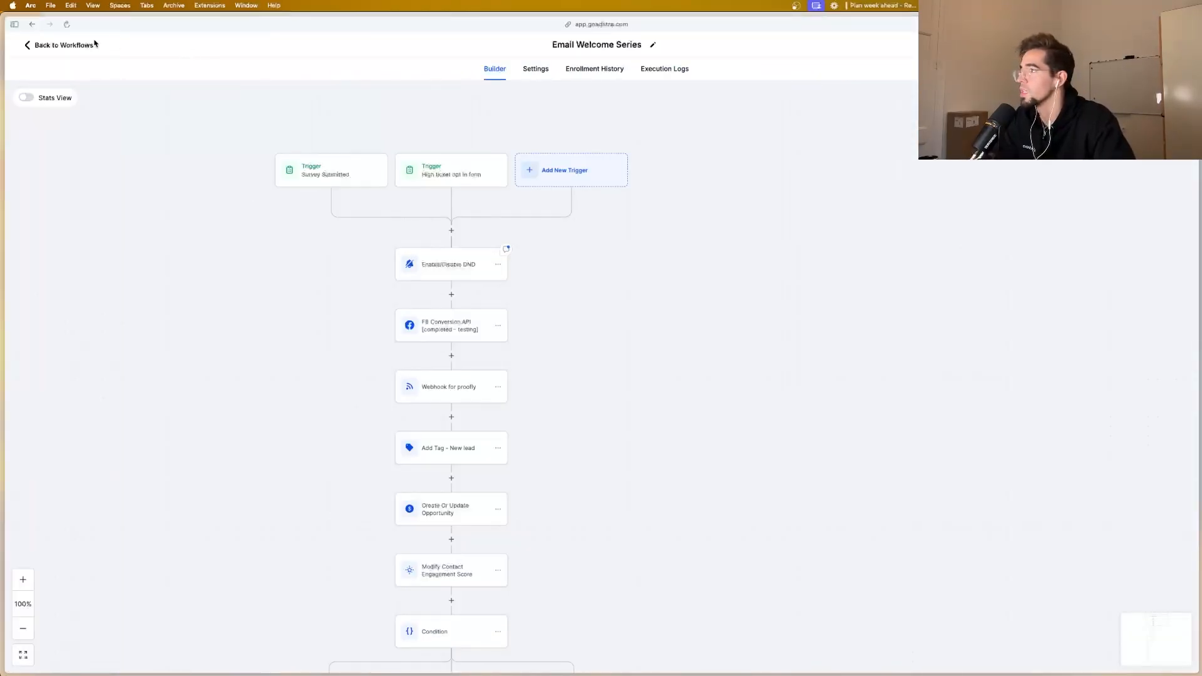
click(90, 45)
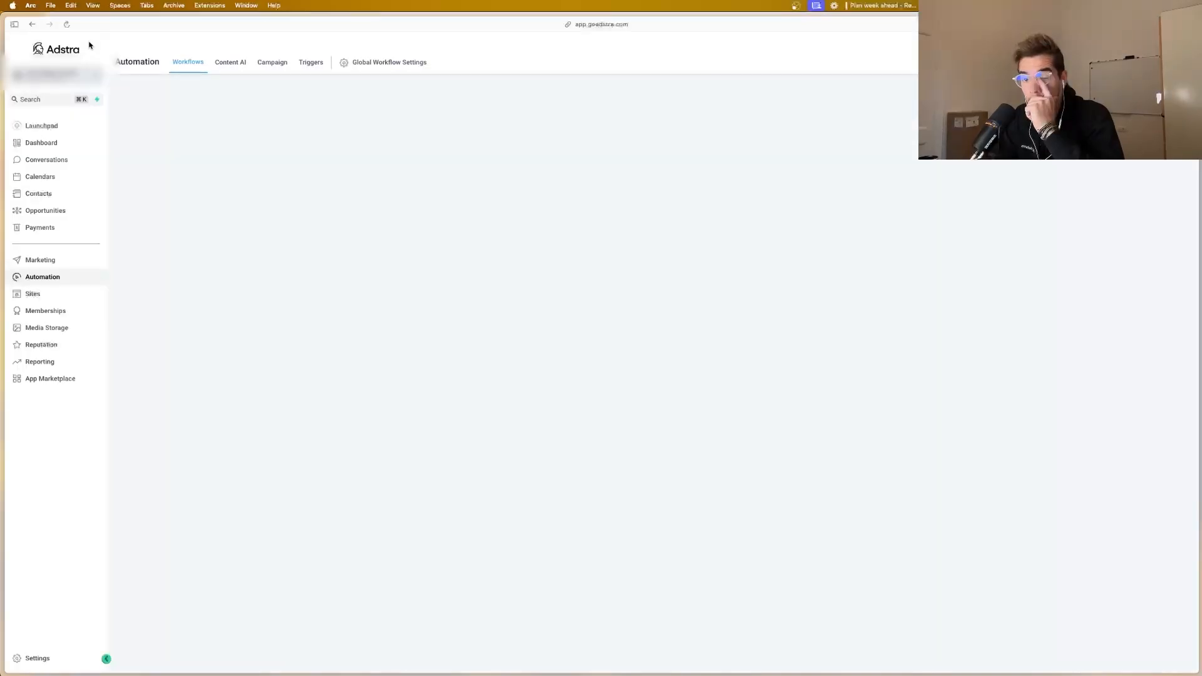
click(45, 291)
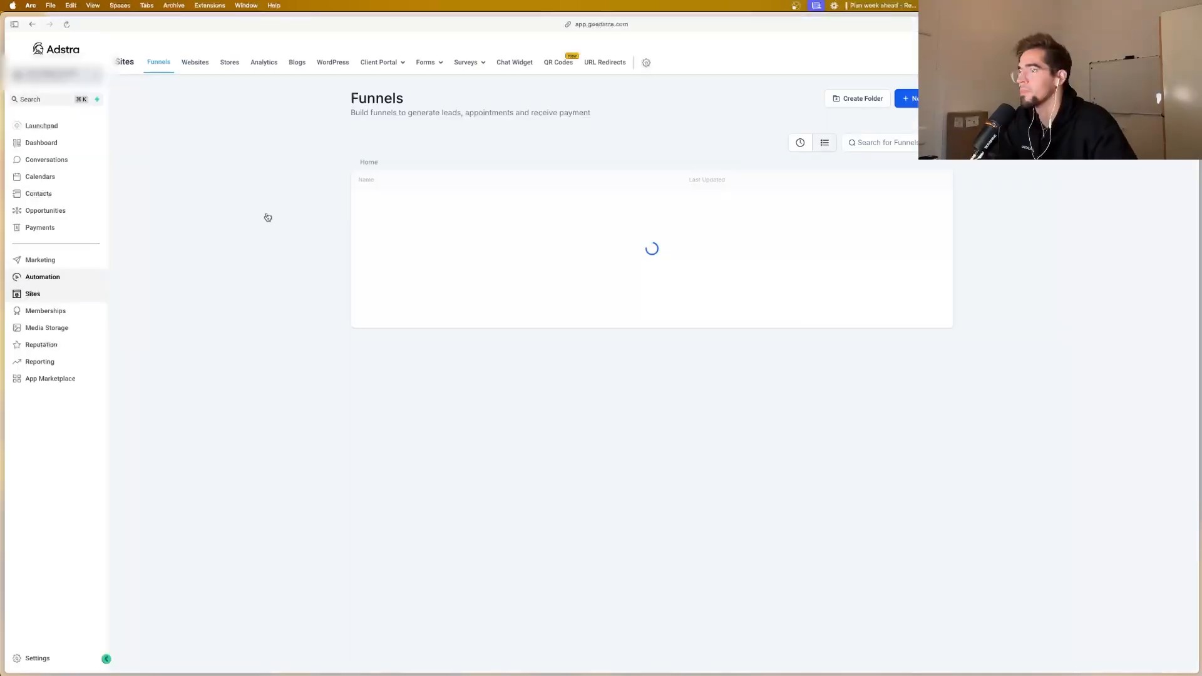
click(423, 231)
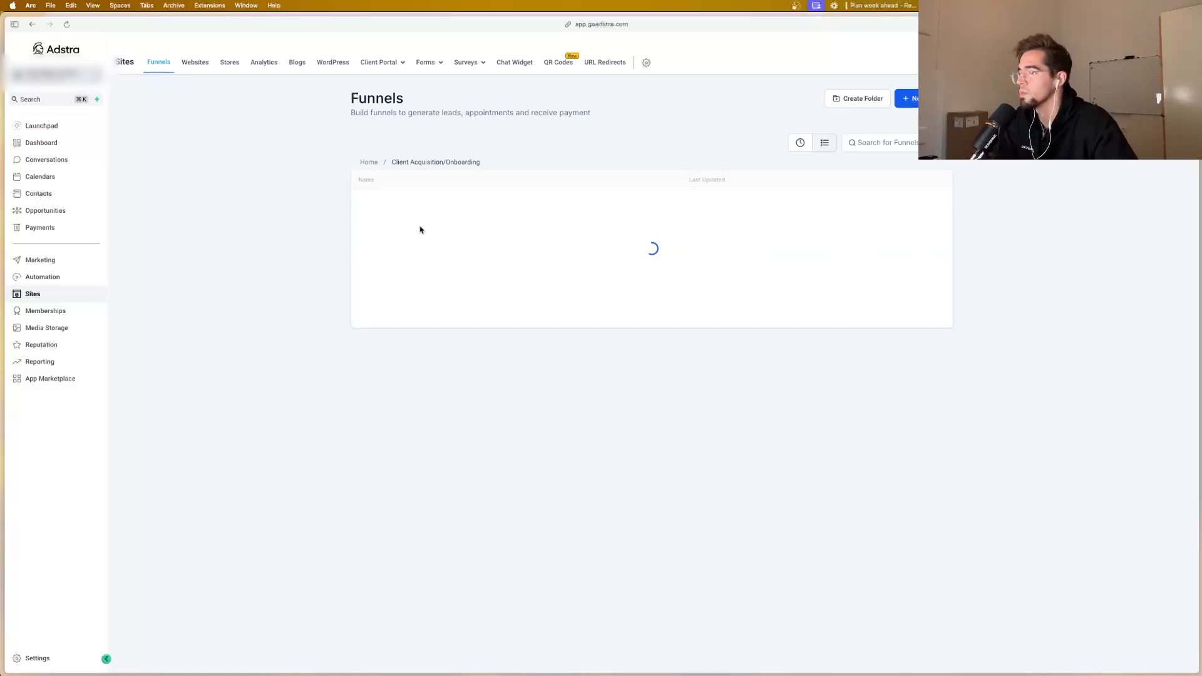
click(424, 257)
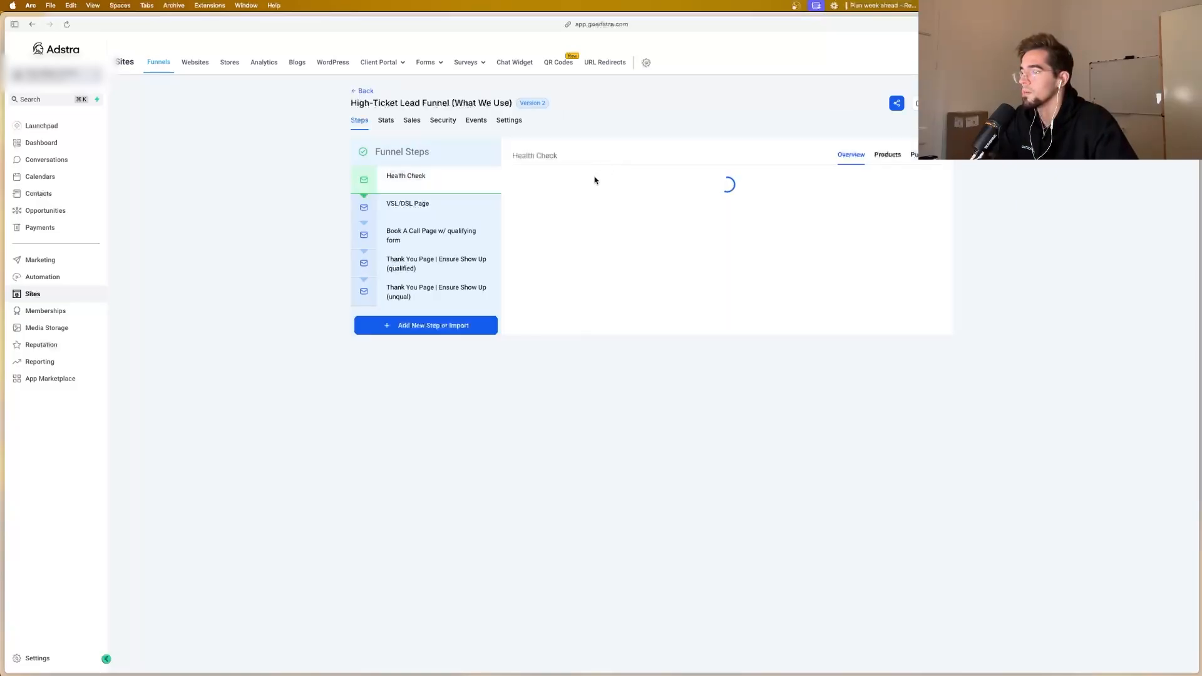
mouse_move(2, 488)
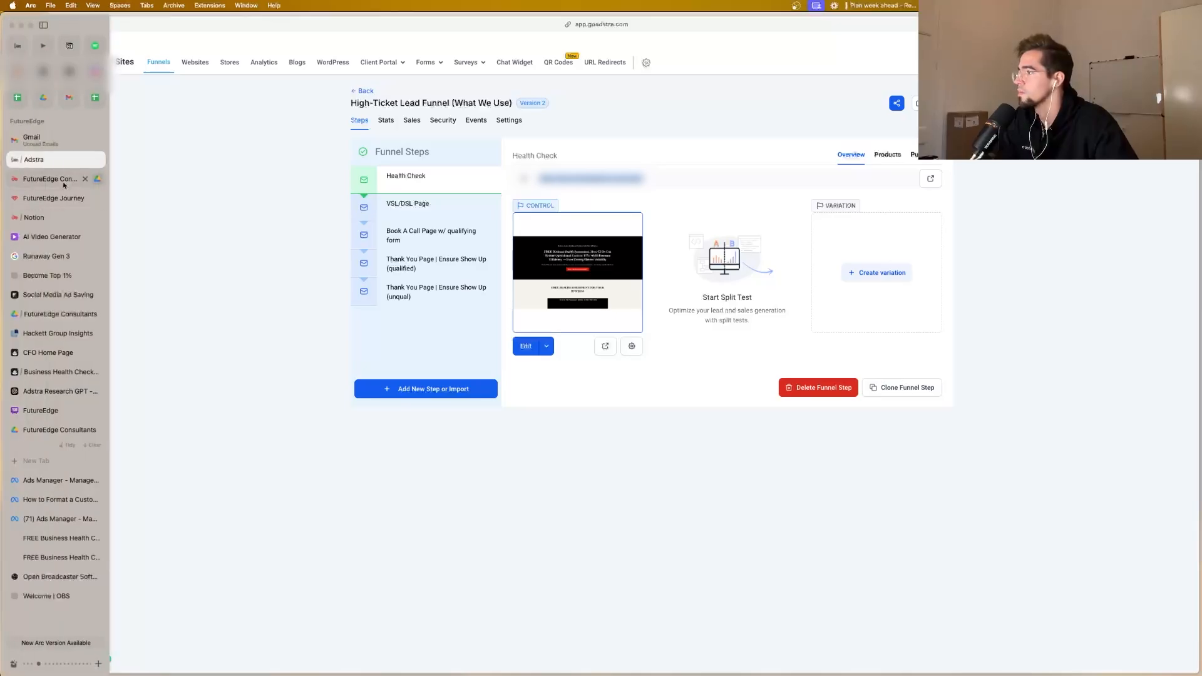
click(53, 486)
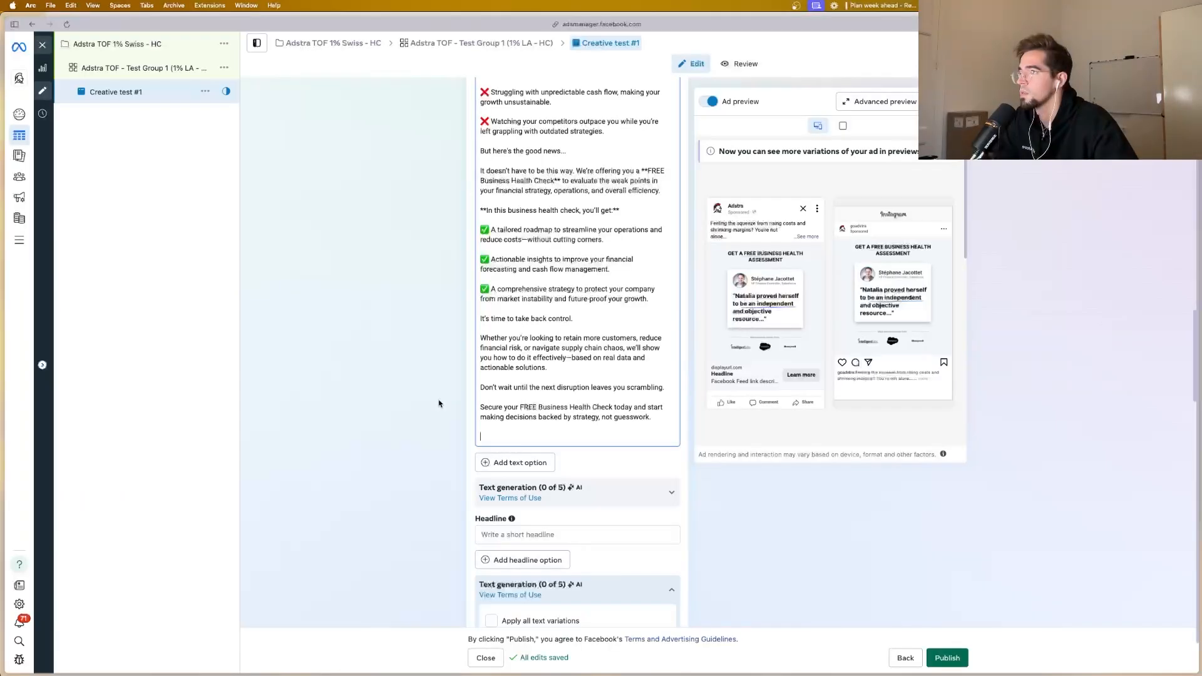
key(super+v)
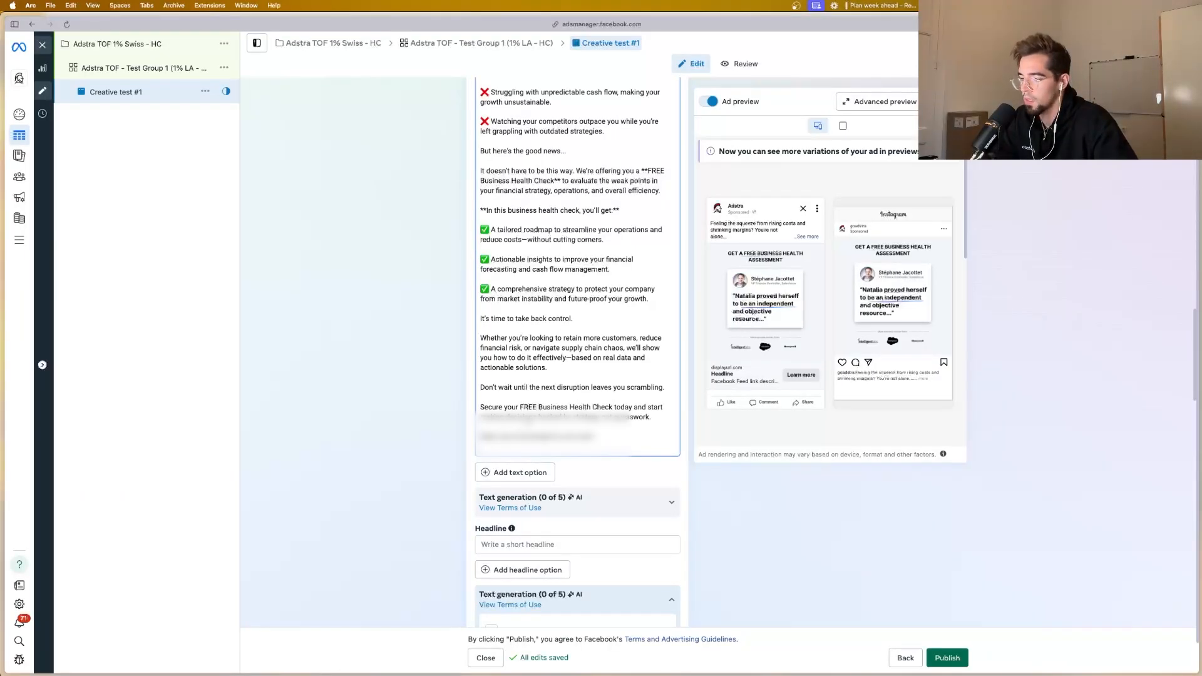
key(super+v)
key(BackSpace)
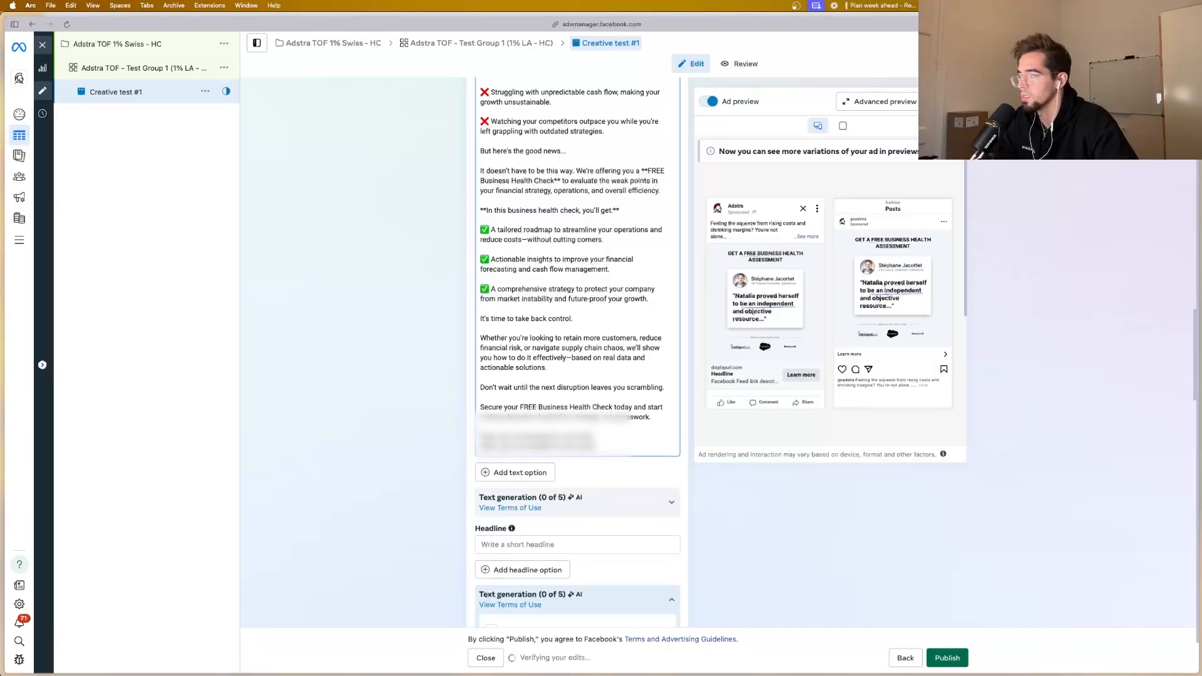
Step: Remove the asterisks around "crystal-clear financial forecasting" and "mitigates them before they become costly mistakes" in the "Imagine having" paragraph
scroll(543, 374, down, 3)
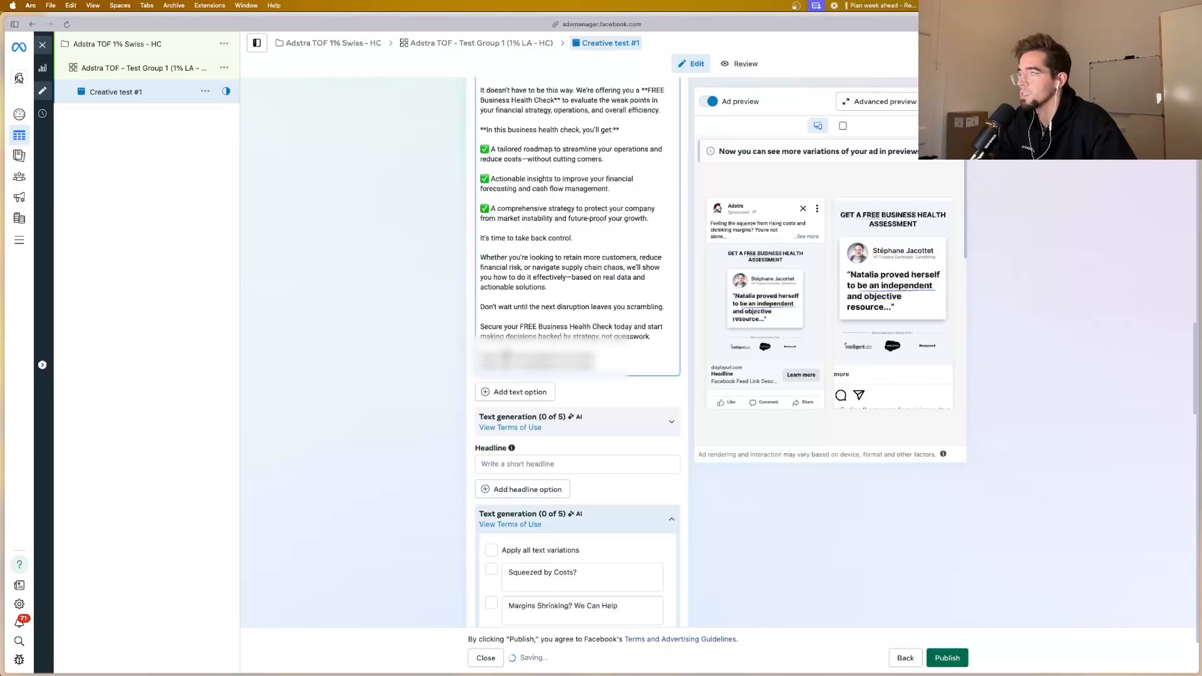
scroll(484, 339, up, 8)
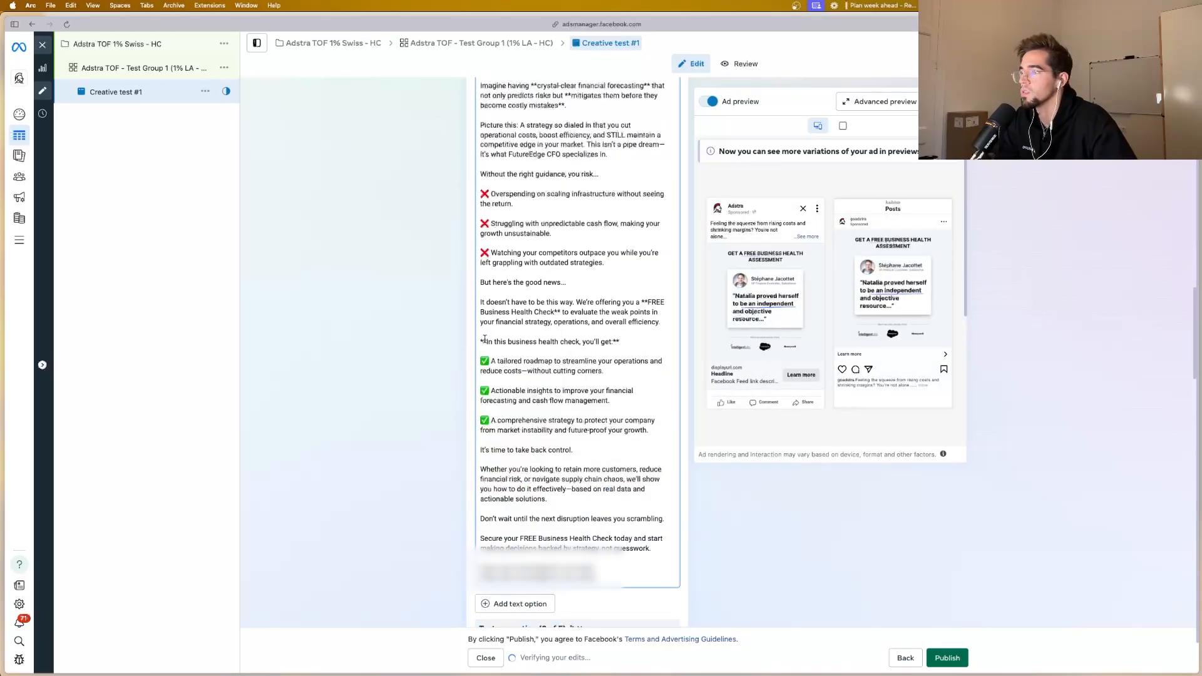
scroll(485, 339, up, 3)
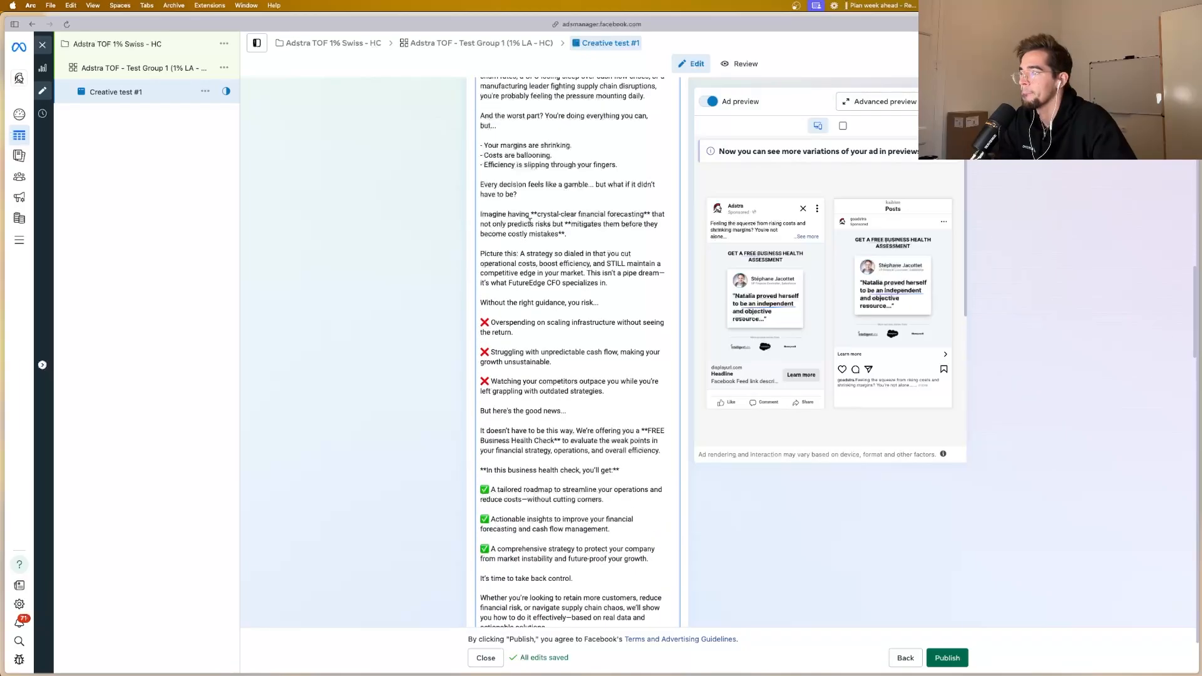
click(536, 214)
key(BackSpace)
key(BackSpace)
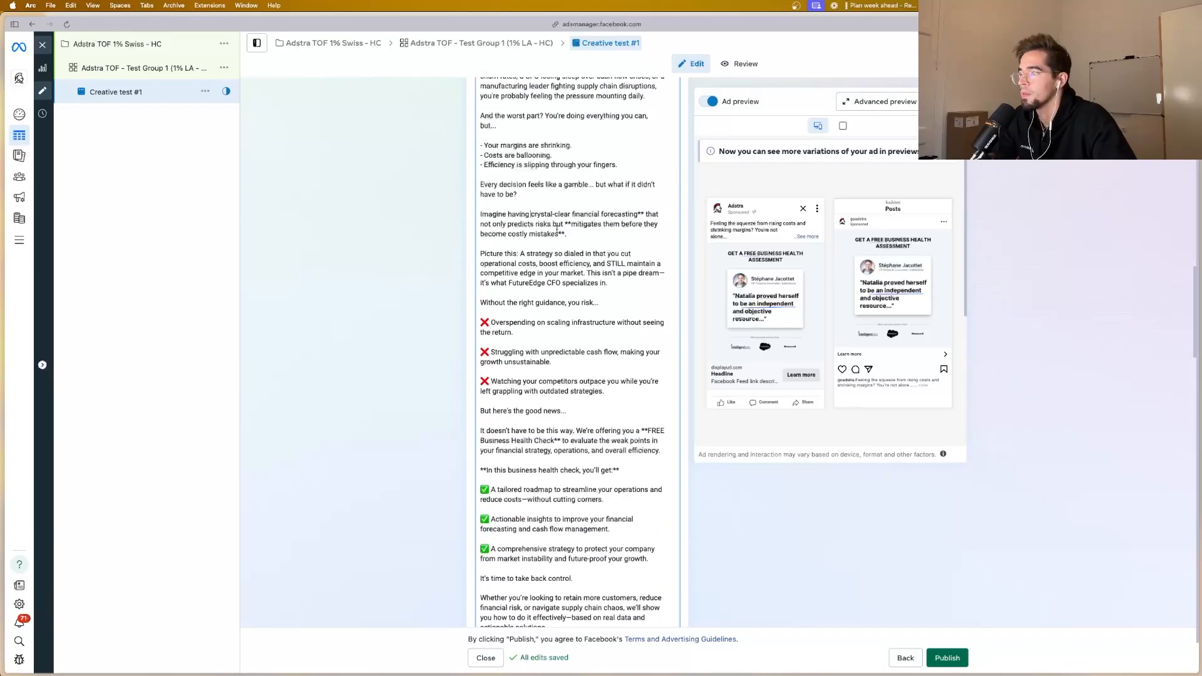
click(563, 233)
key(BackSpace)
key(BackSpace)
click(571, 224)
key(BackSpace)
key(BackSpace)
click(644, 213)
key(BackSpace)
key(BackSpace)
Step: Switch to Notion and copy the "FREE Report Reveals: How to Maximize Profit and Cut Costs" headline from the Ad copy (FB) section
scroll(594, 246, up, 3)
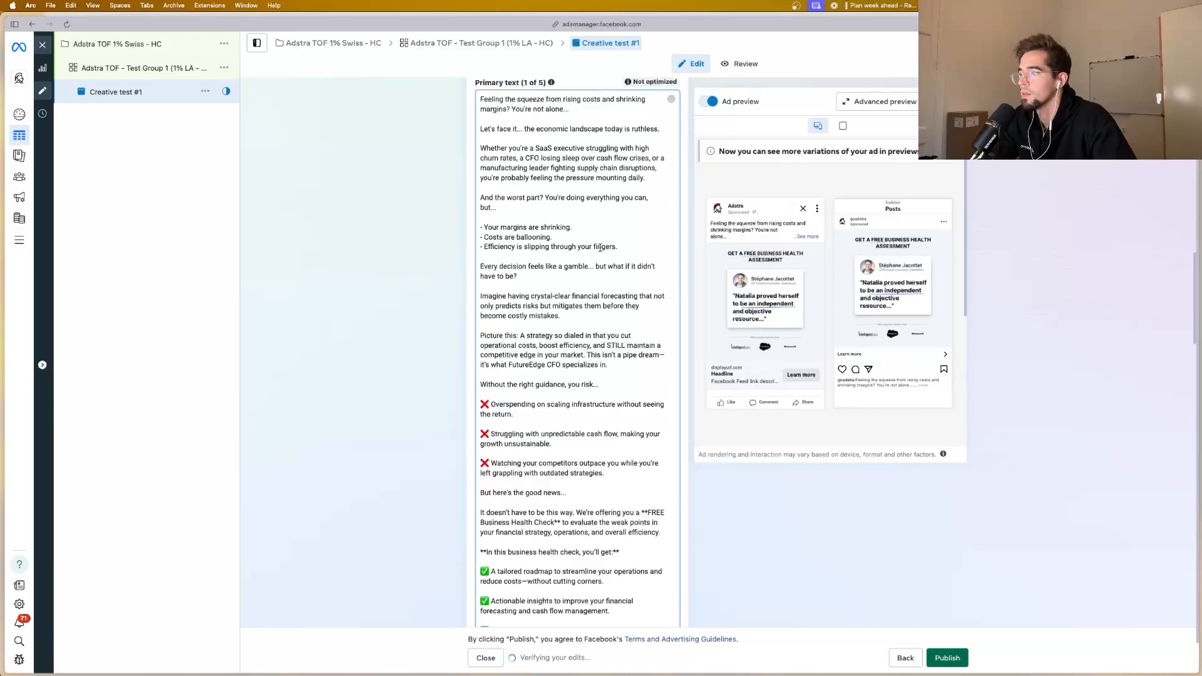
scroll(547, 261, down, 5)
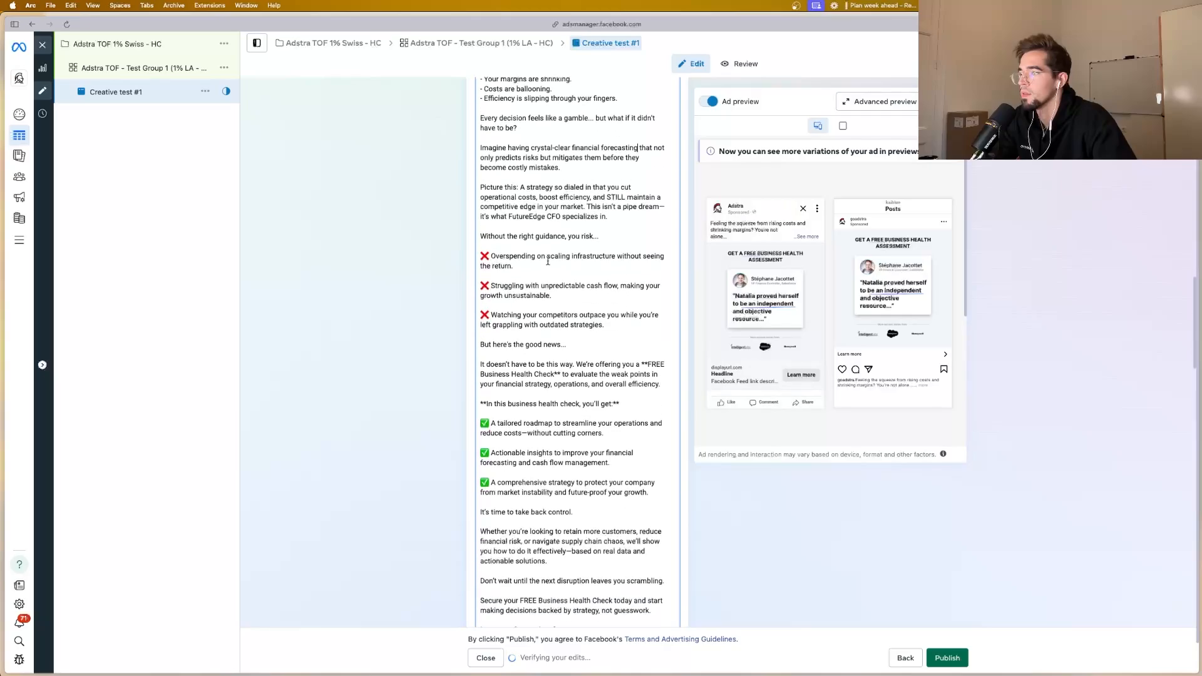
scroll(548, 261, down, 5)
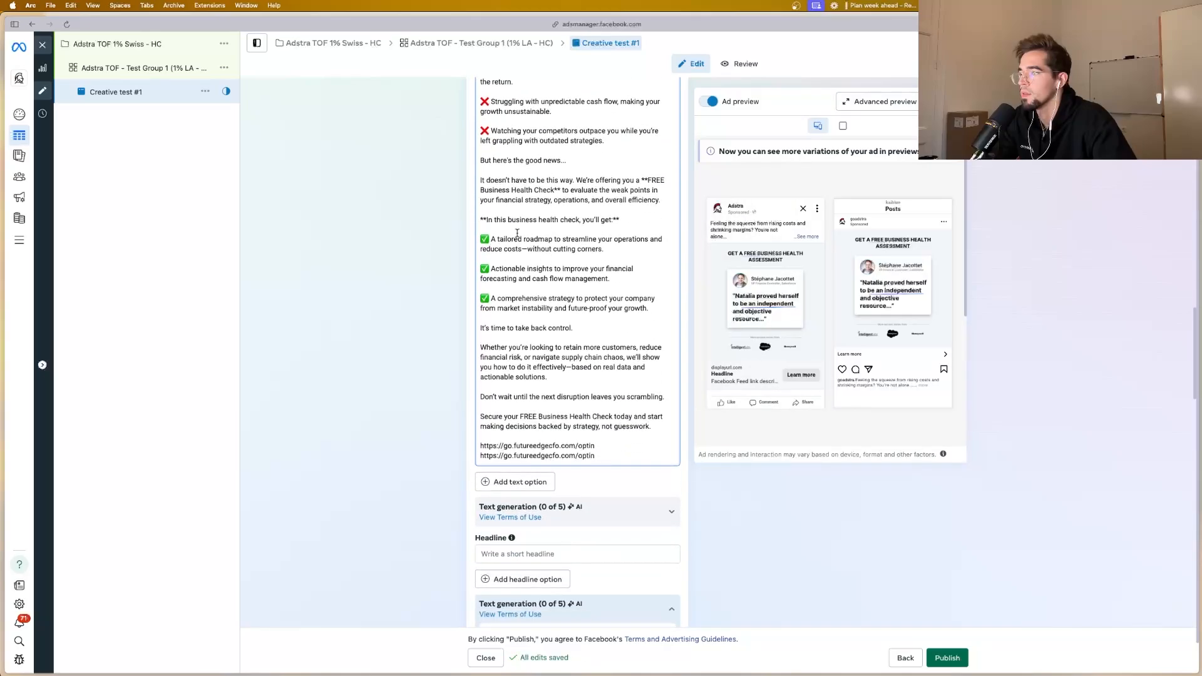
scroll(517, 236, down, 1)
mouse_move(2, 219)
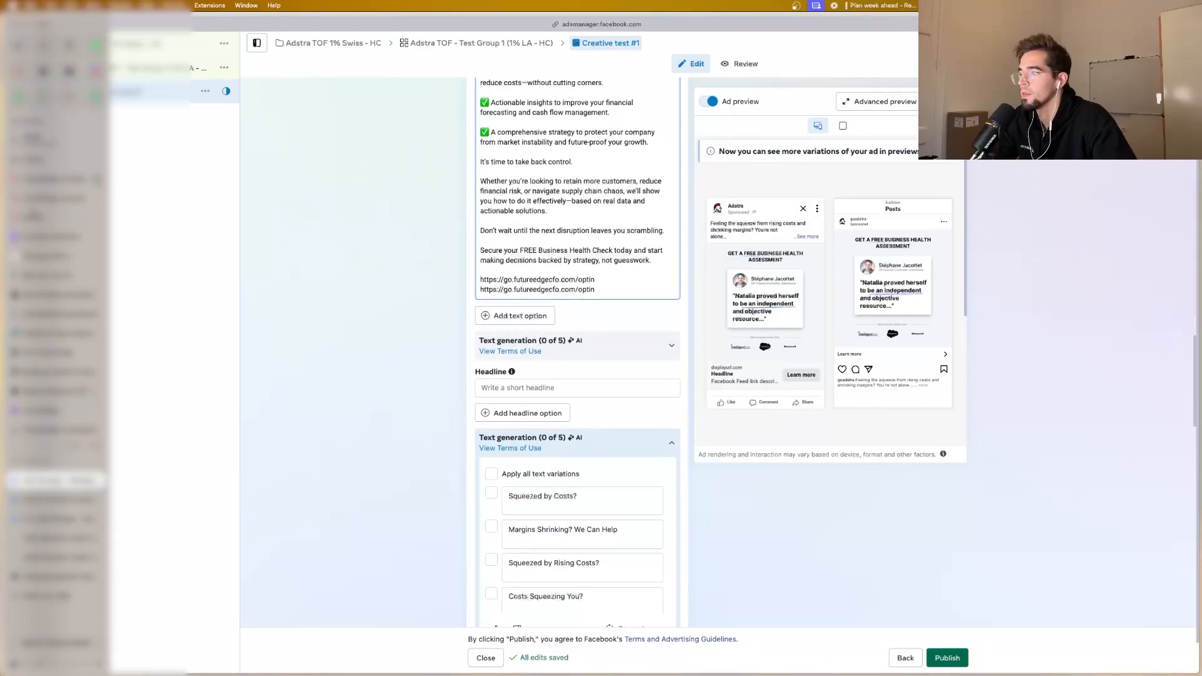
click(55, 218)
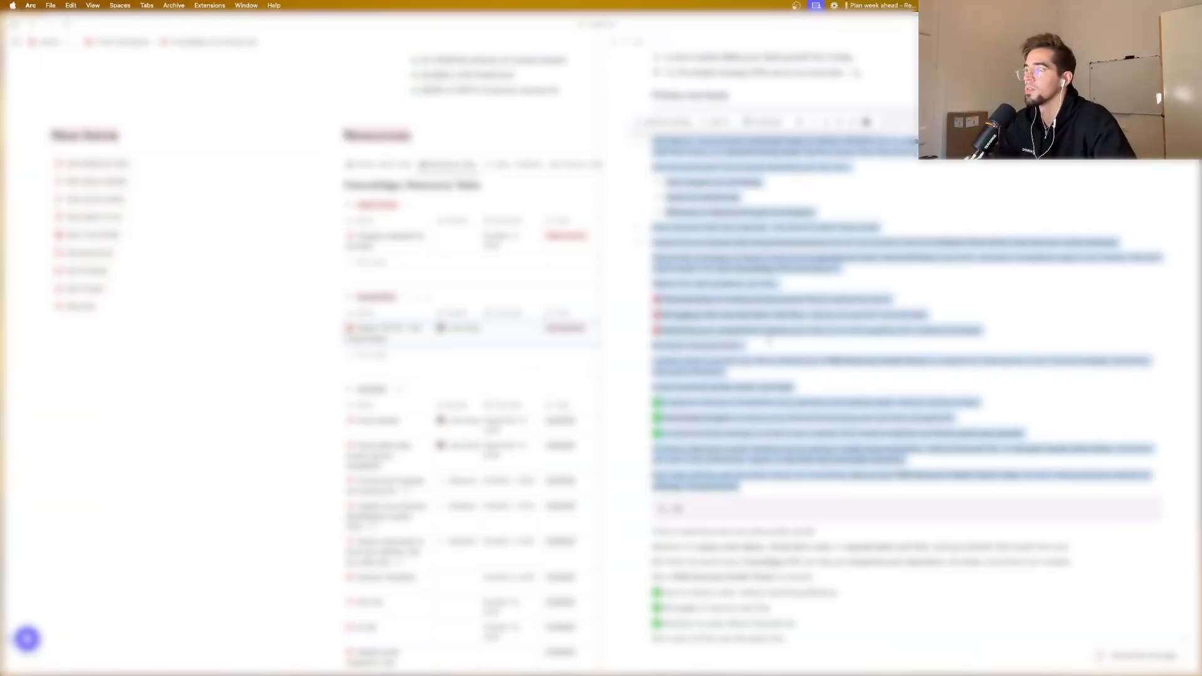
scroll(767, 340, down, 5)
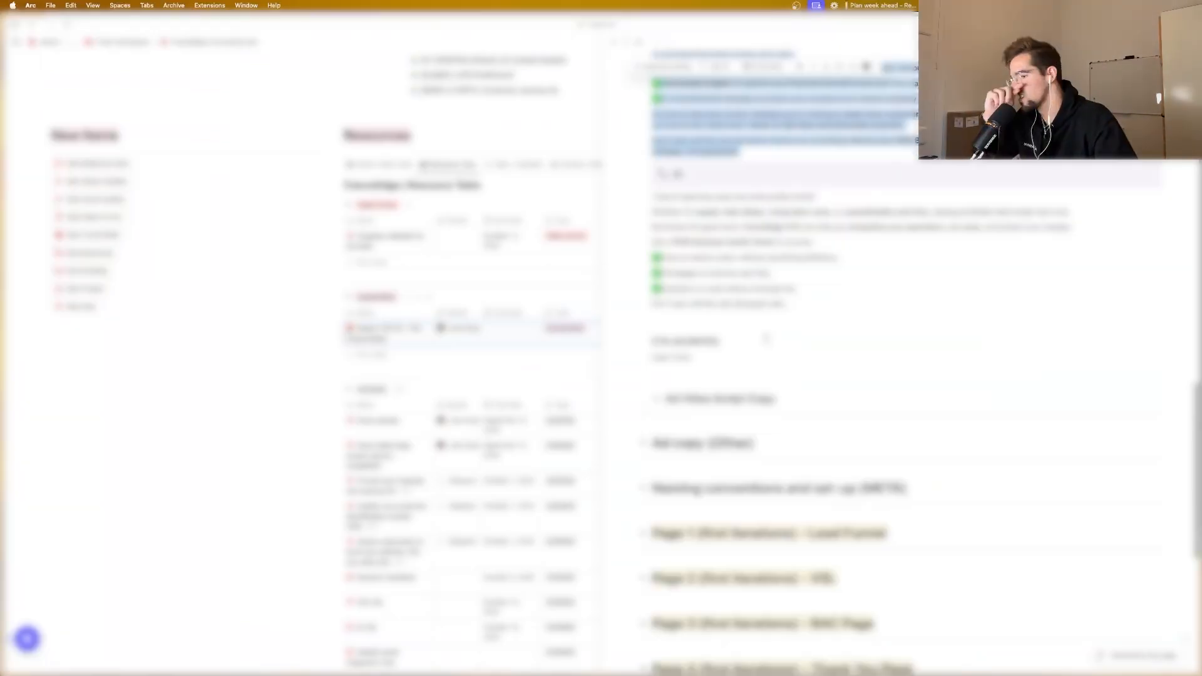
scroll(901, 350, up, 7)
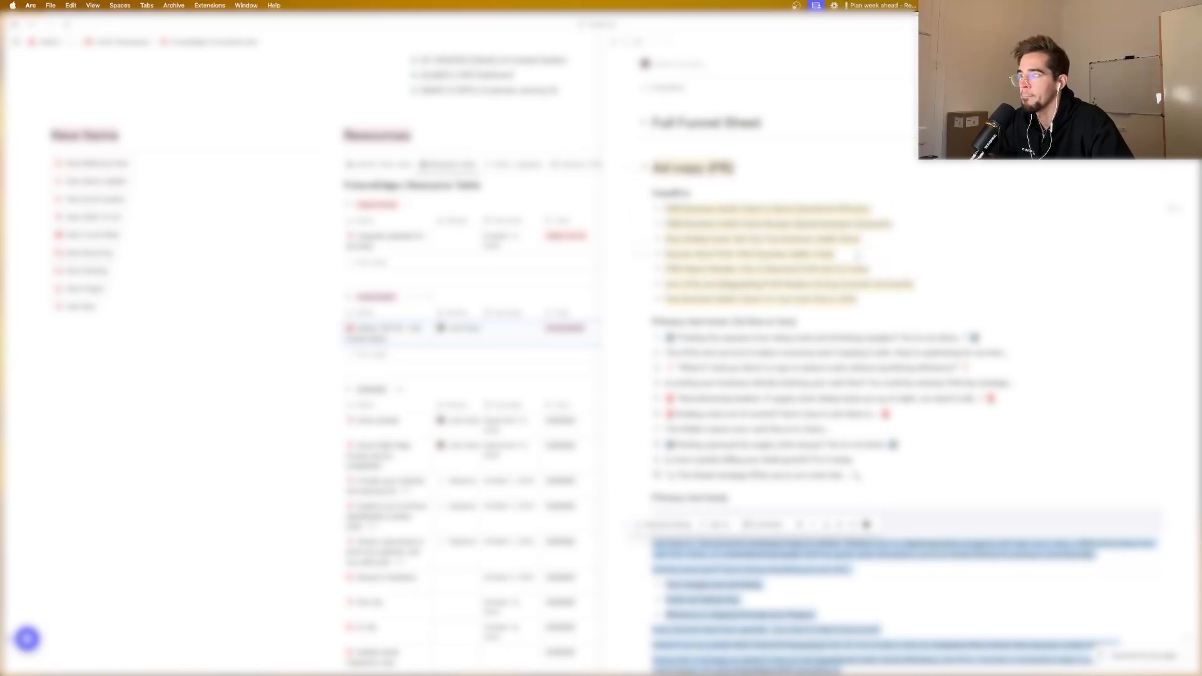
drag(867, 269, 665, 269)
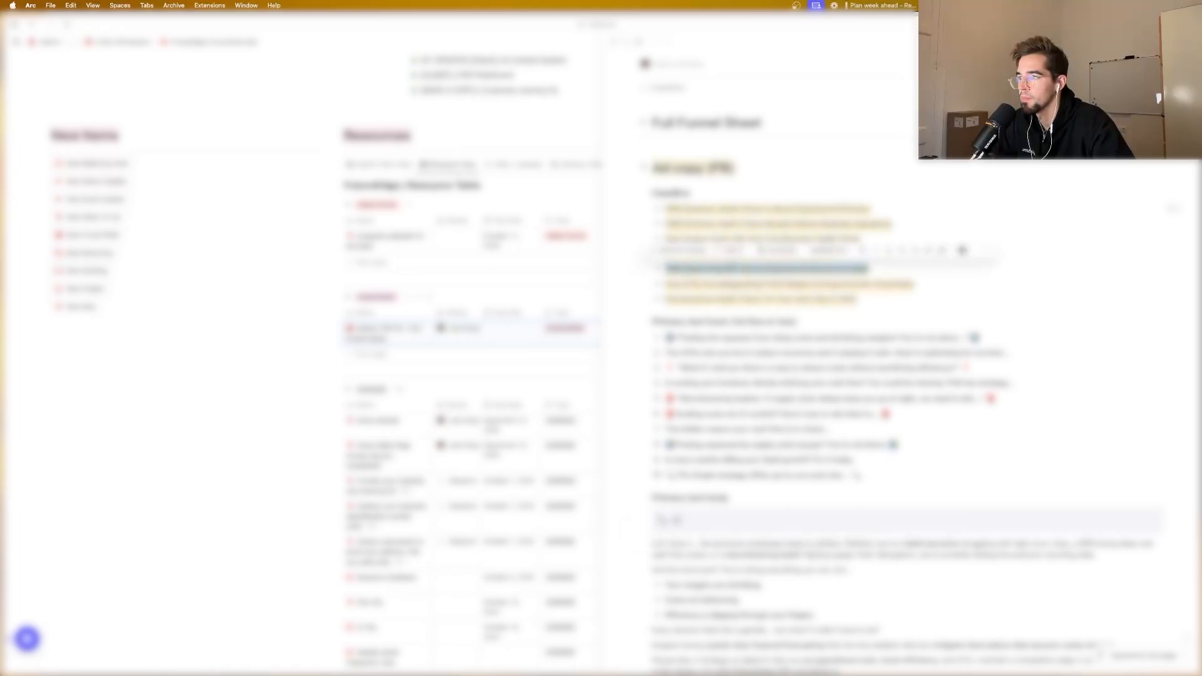
Step: Return to Ads Manager and paste "FREE Report Reveals: How to Maximize Profit and Cut Costs" as the ad's headline
mouse_move(2, 251)
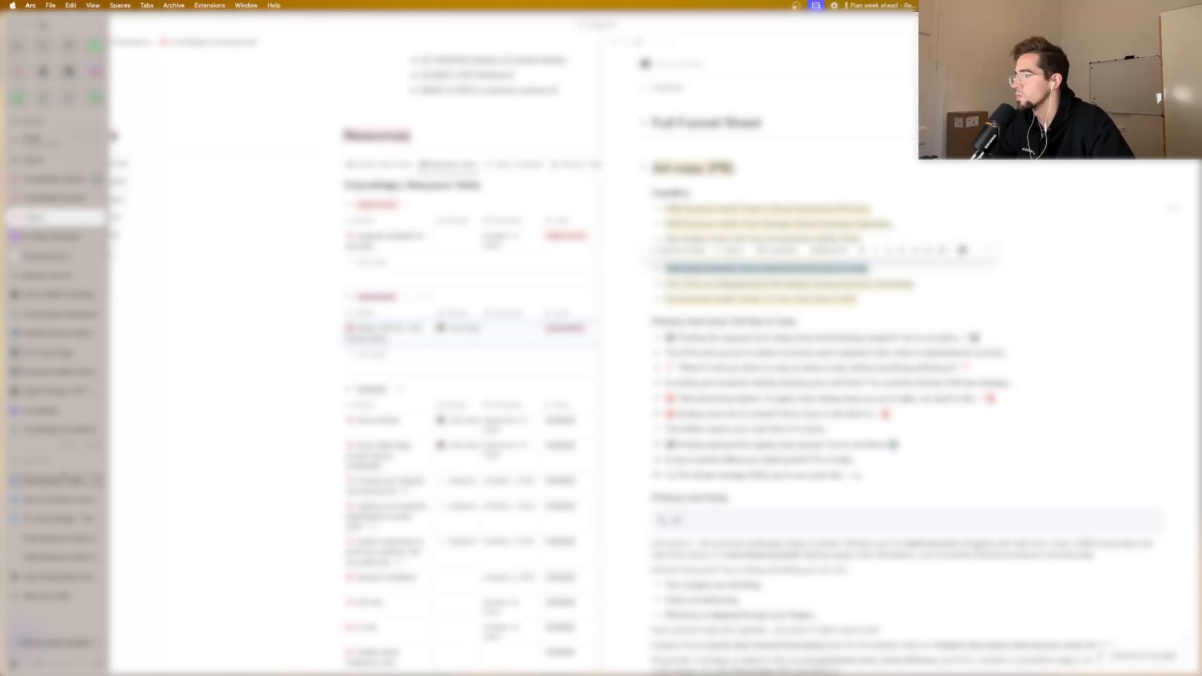
click(63, 478)
click(544, 388)
text(FREE Report Reveals: How to Maximize Profit and Cut Costs)
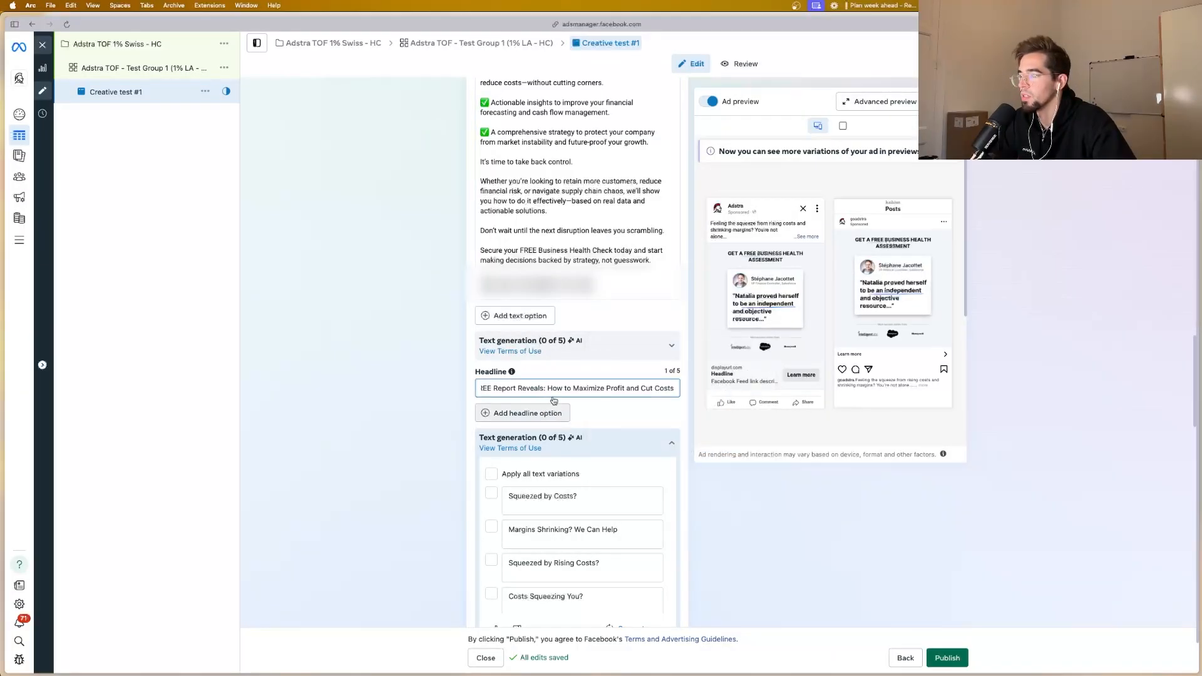
Step: Add a second headline option, change the first headline to "FREE Assessment: How to Maximize Profit and Cut Costs", and collapse the primary text suggestions
click(573, 350)
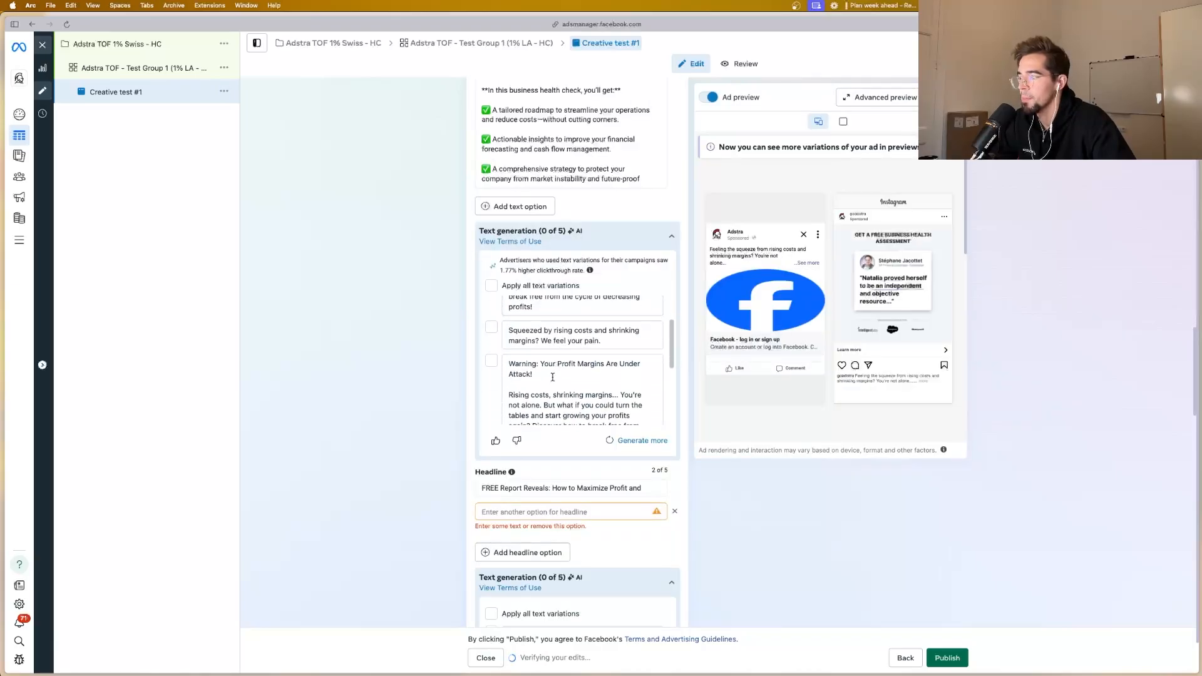
mouse_move(521, 486)
mouse_down()
mouse_move(502, 486)
mouse_move(513, 488)
mouse_up()
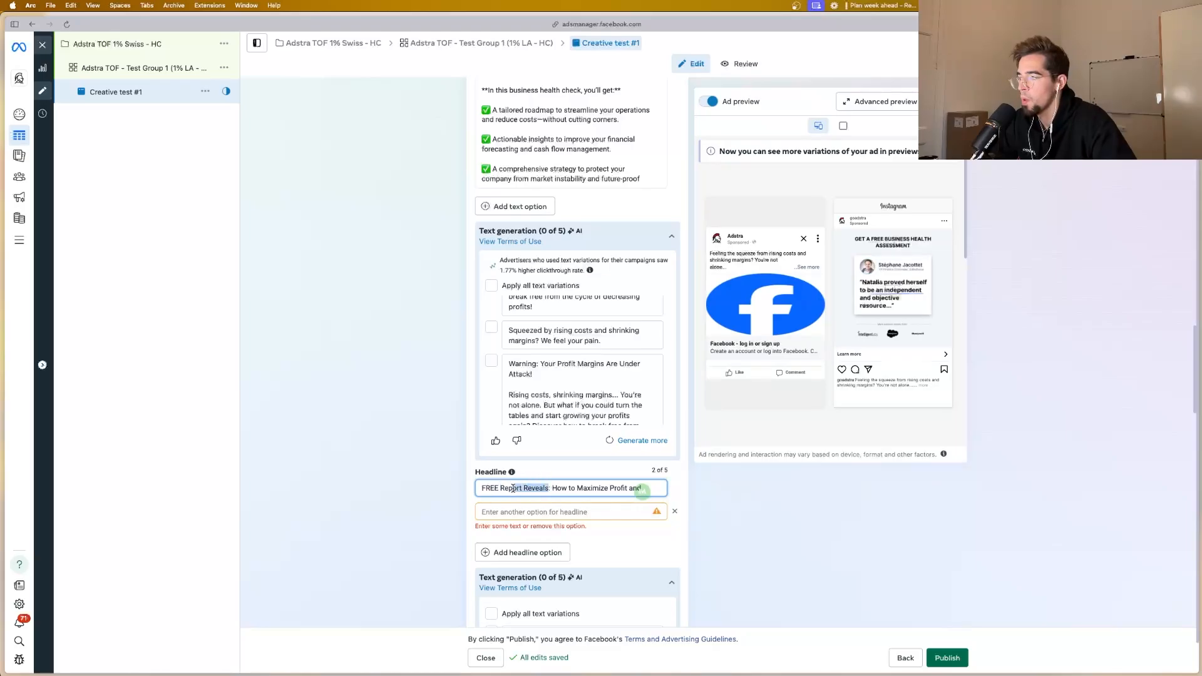
text(Assess)
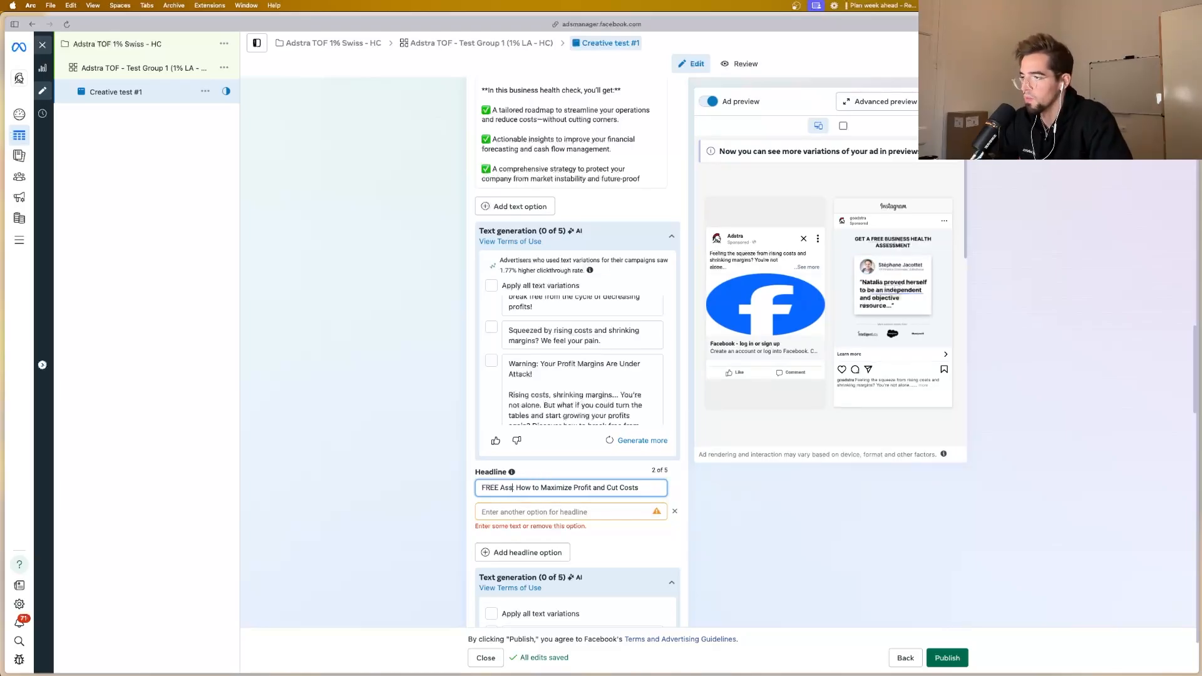
text(ment:)
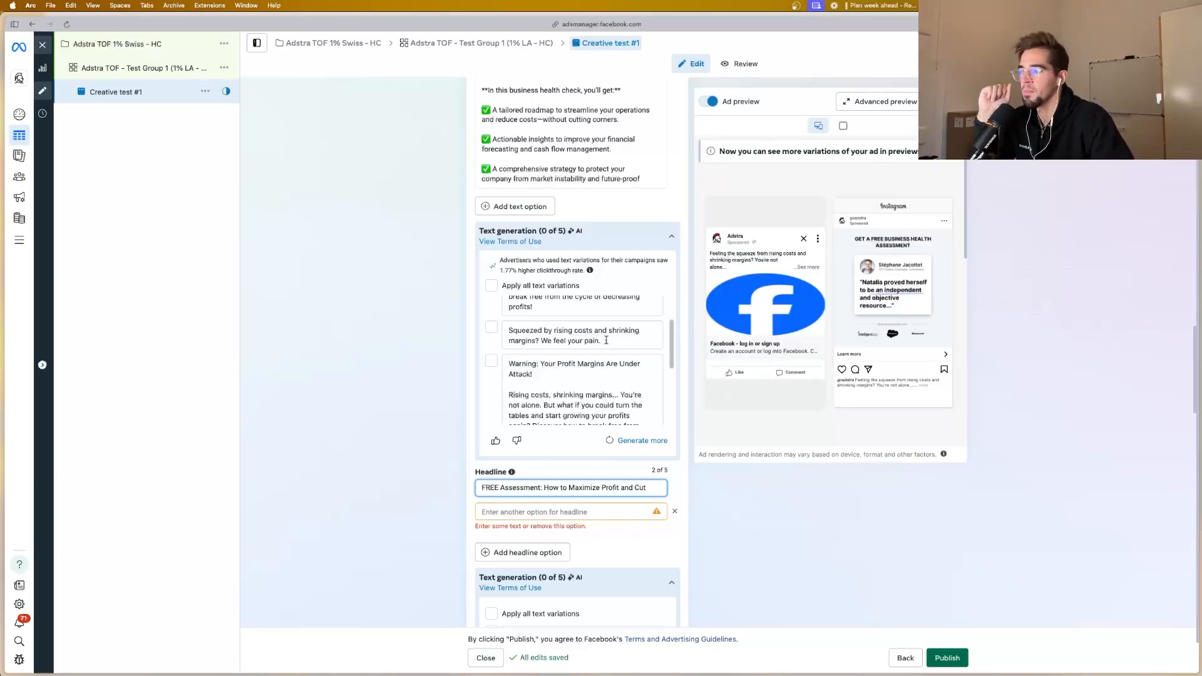
click(671, 238)
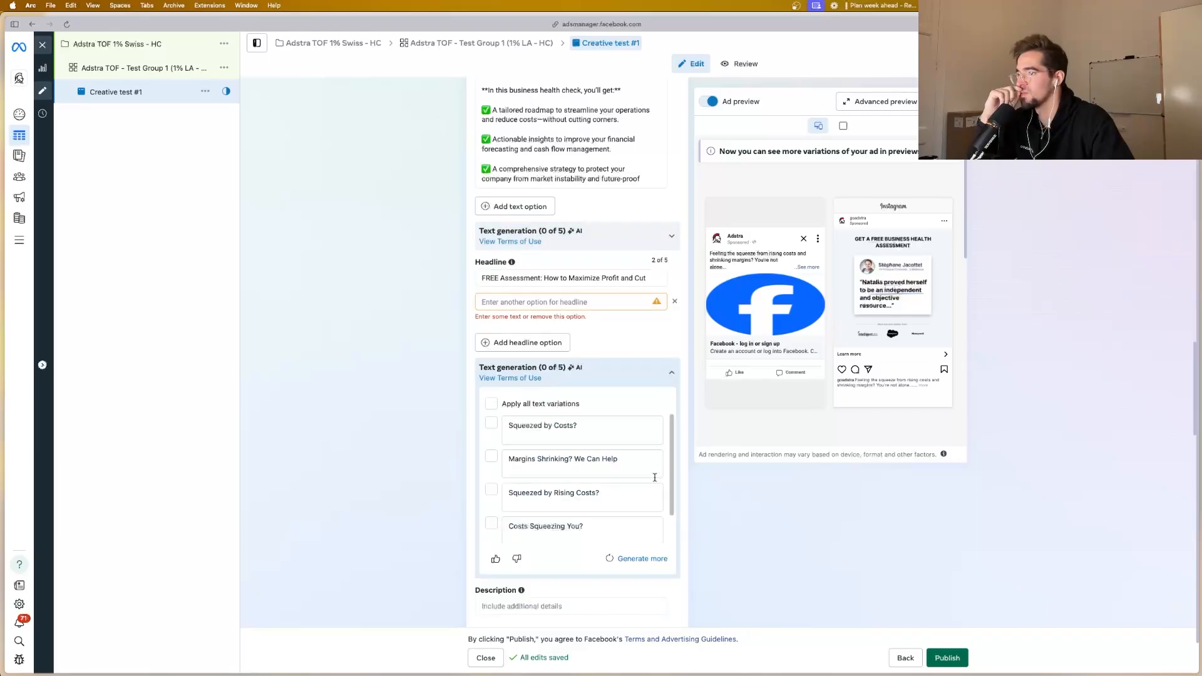
triple_click(646, 276)
text(Costs)
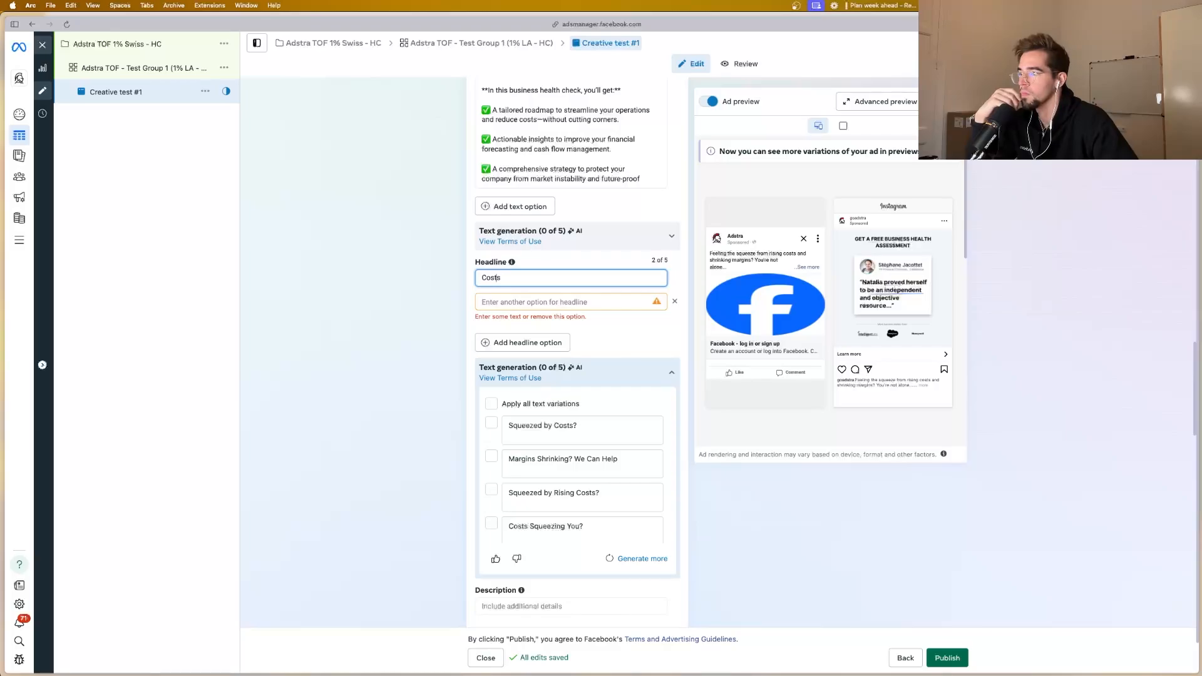
key(super+z)
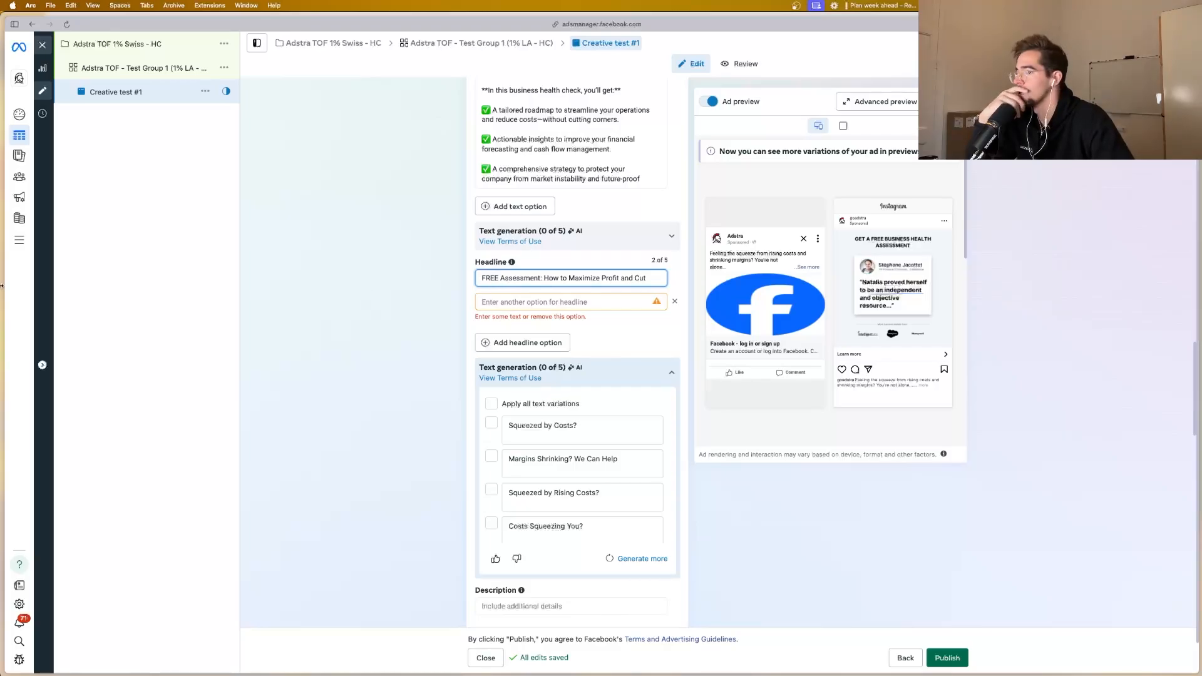
Step: Switch to Notion and copy the "Stop Scaling Costs: Get Your Free Business Health Check" headline from the Ad copy (FB) section
mouse_move(2, 286)
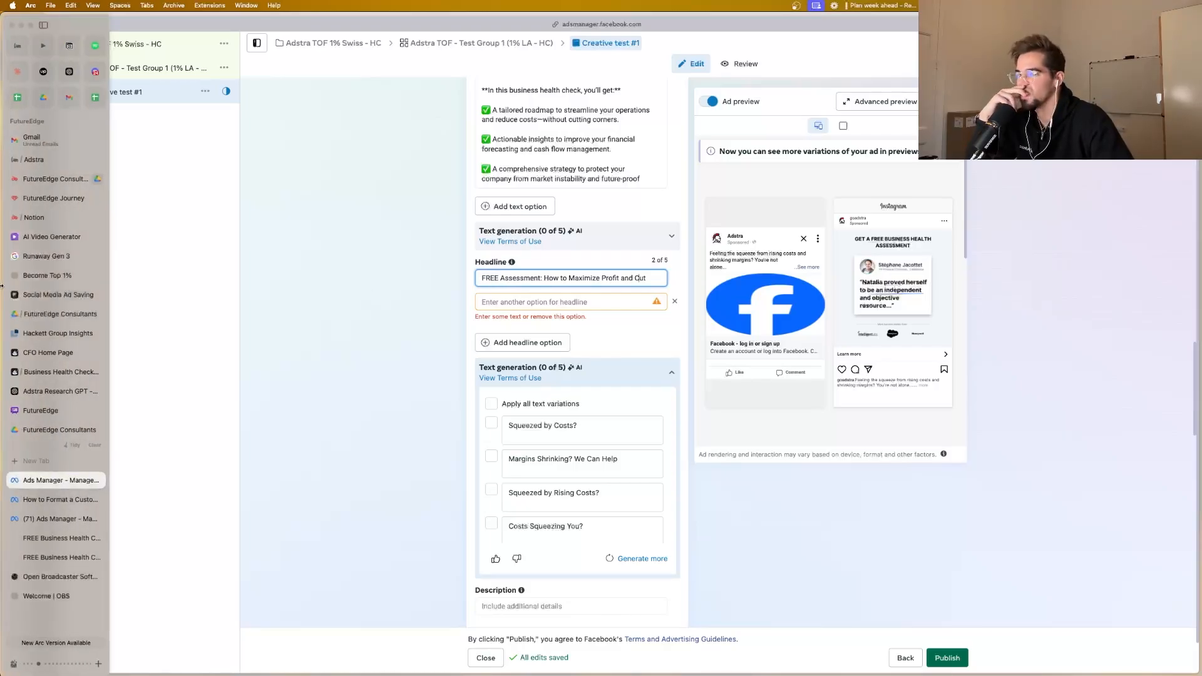
click(55, 217)
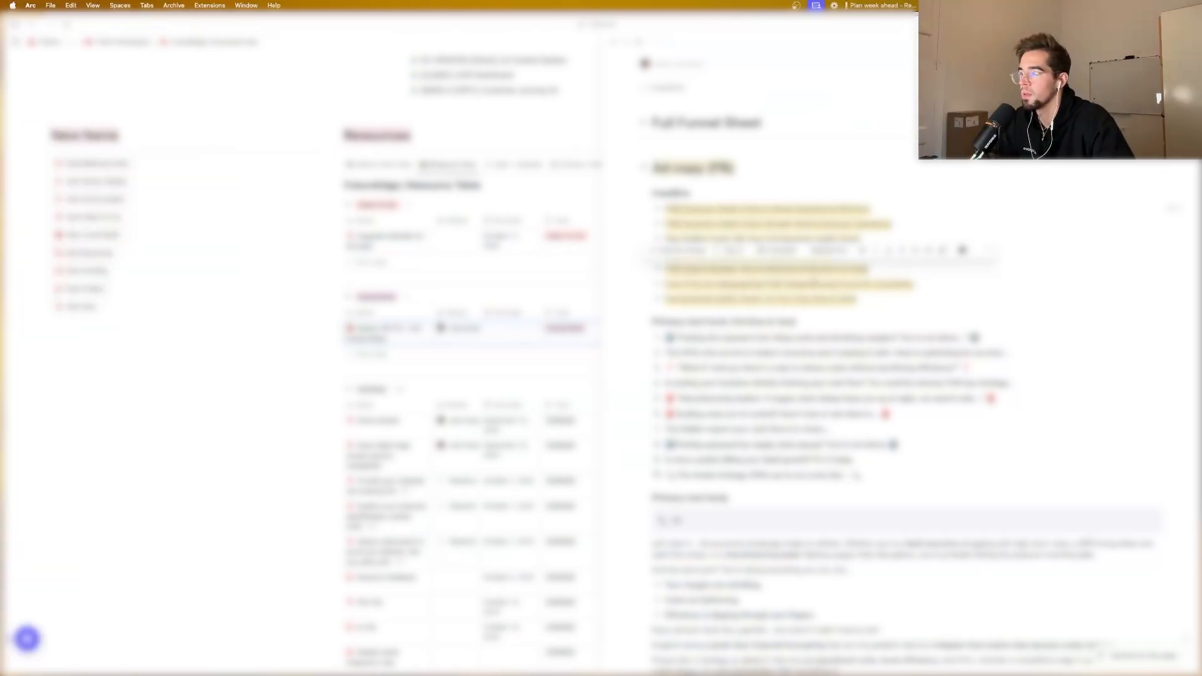
click(926, 282)
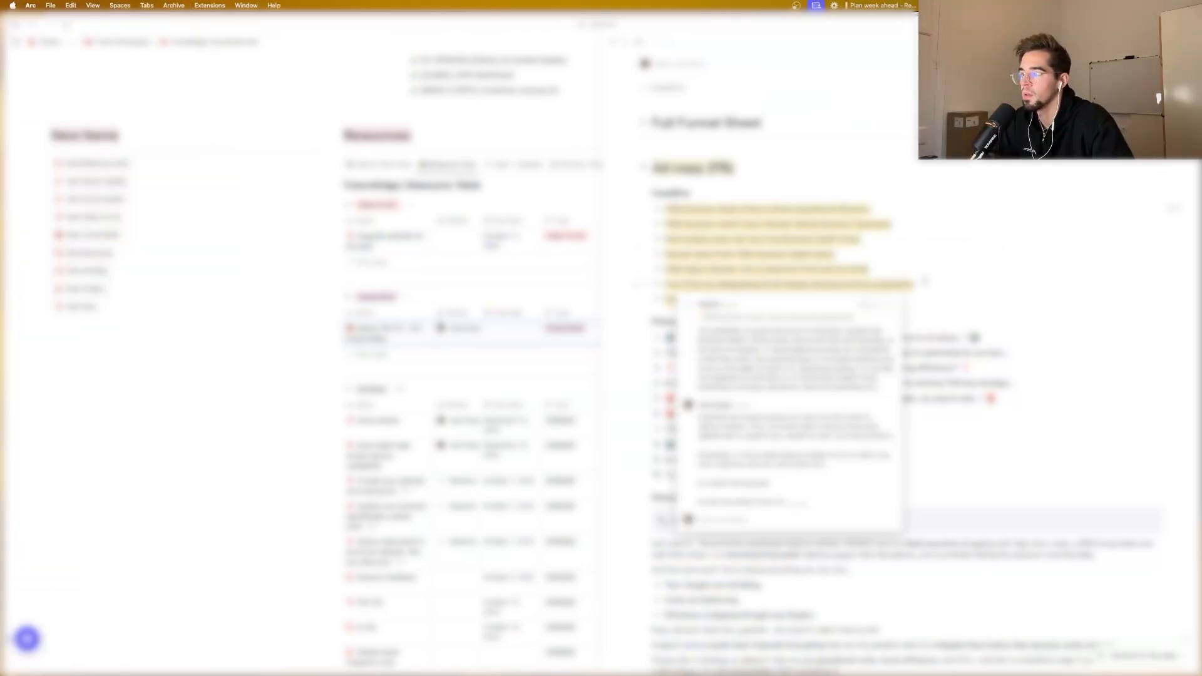
drag(925, 282, 848, 283)
drag(864, 240, 665, 239)
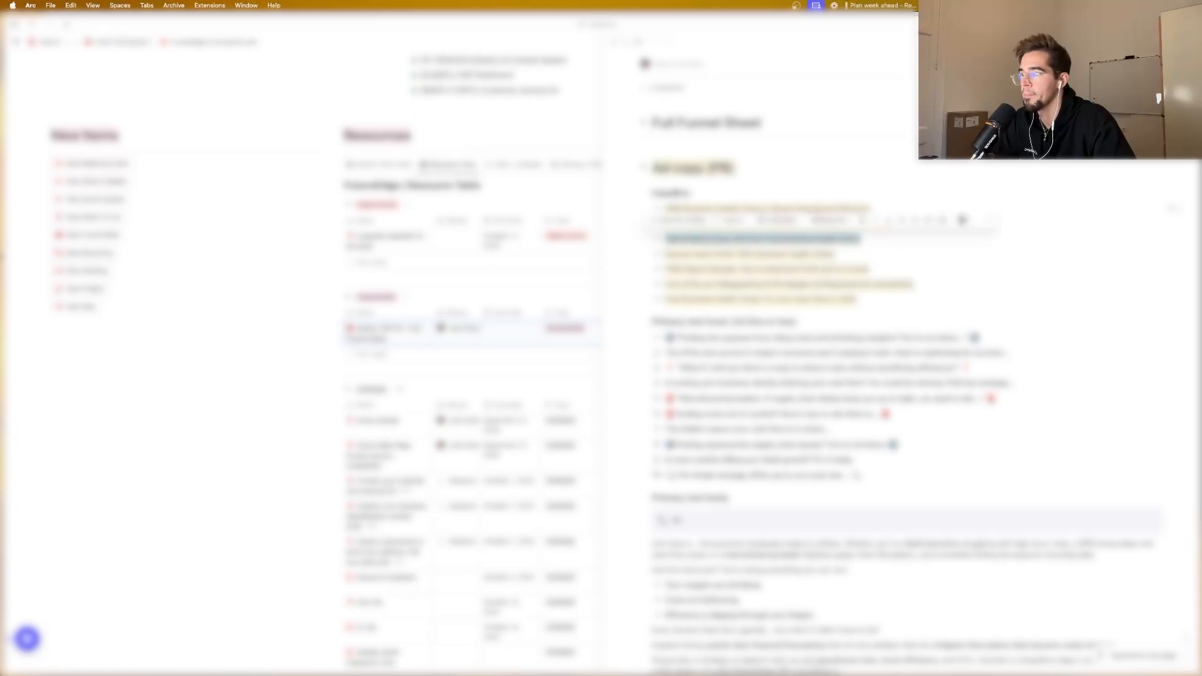
Step: Return to Ads Manager, paste the copied headline into the second option and trim it to "Get Your Free Business Health Check"
mouse_move(3, 301)
click(56, 480)
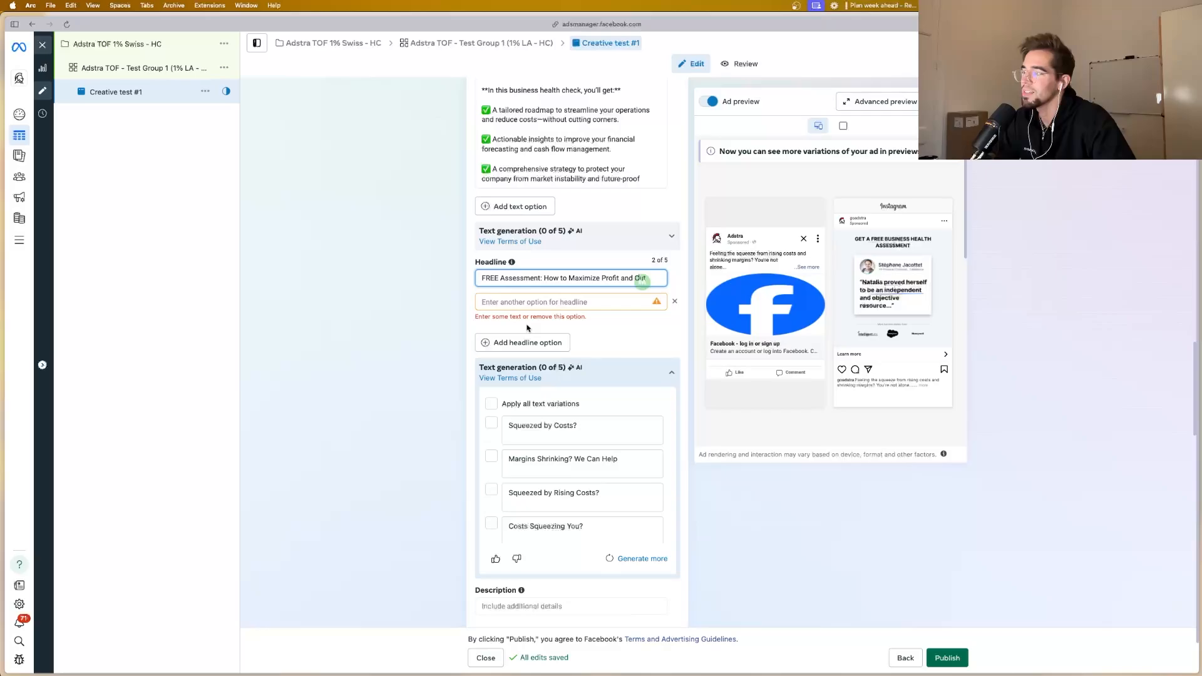
click(529, 302)
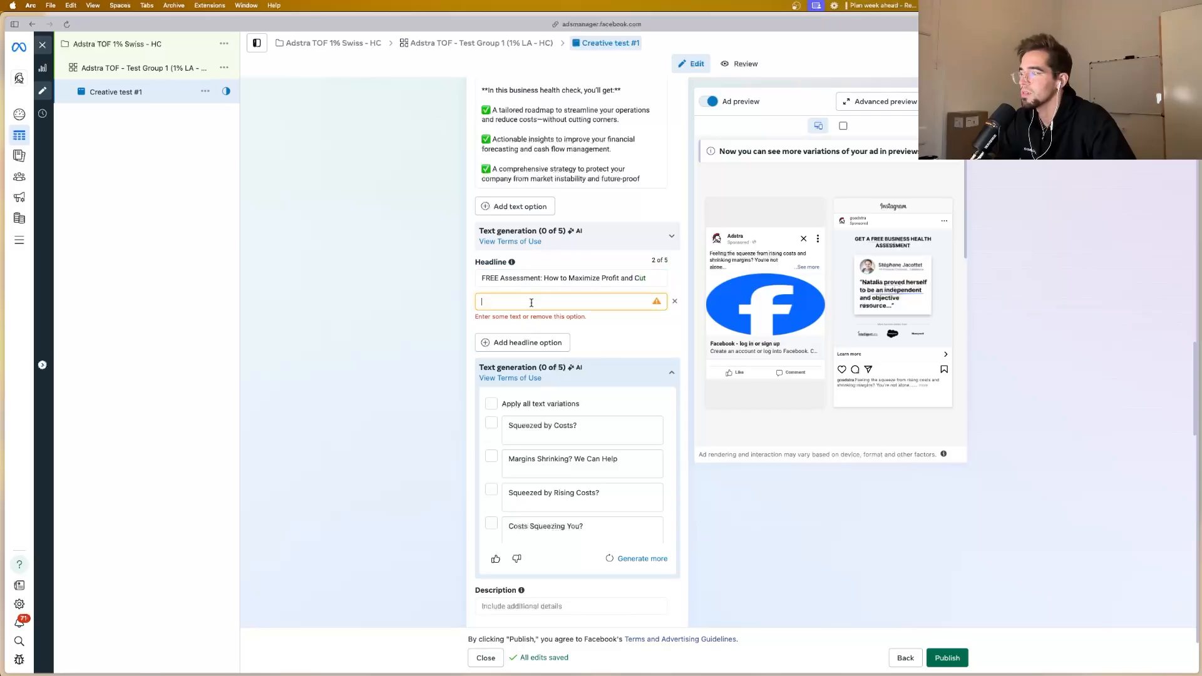
text(Check)
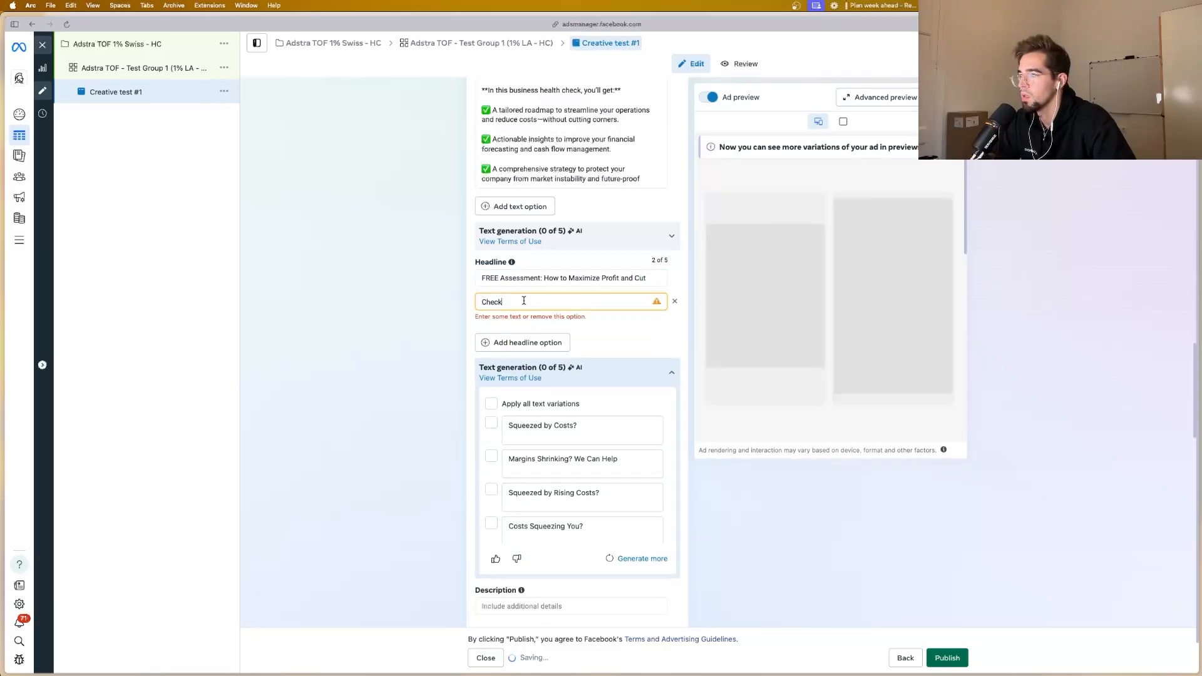
key(super+a)
text(Stop Scaling Costs: Get Your Free Business Health)
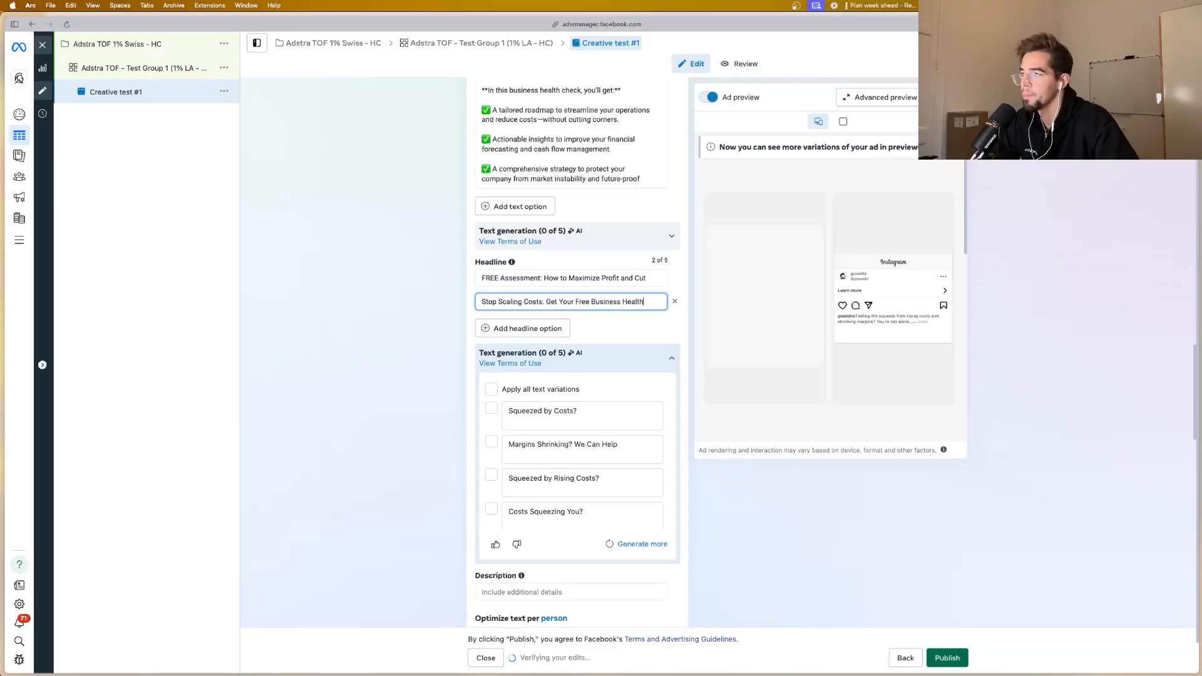
mouse_move(3, 313)
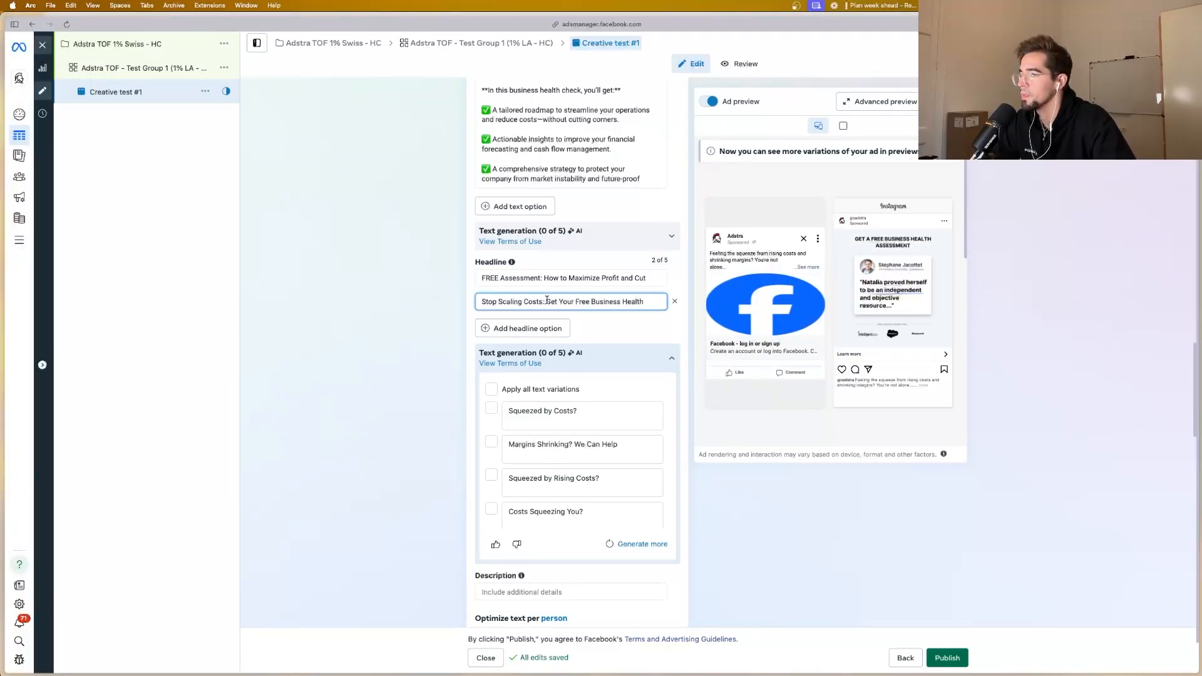
drag(547, 300, 479, 301)
key(BackSpace)
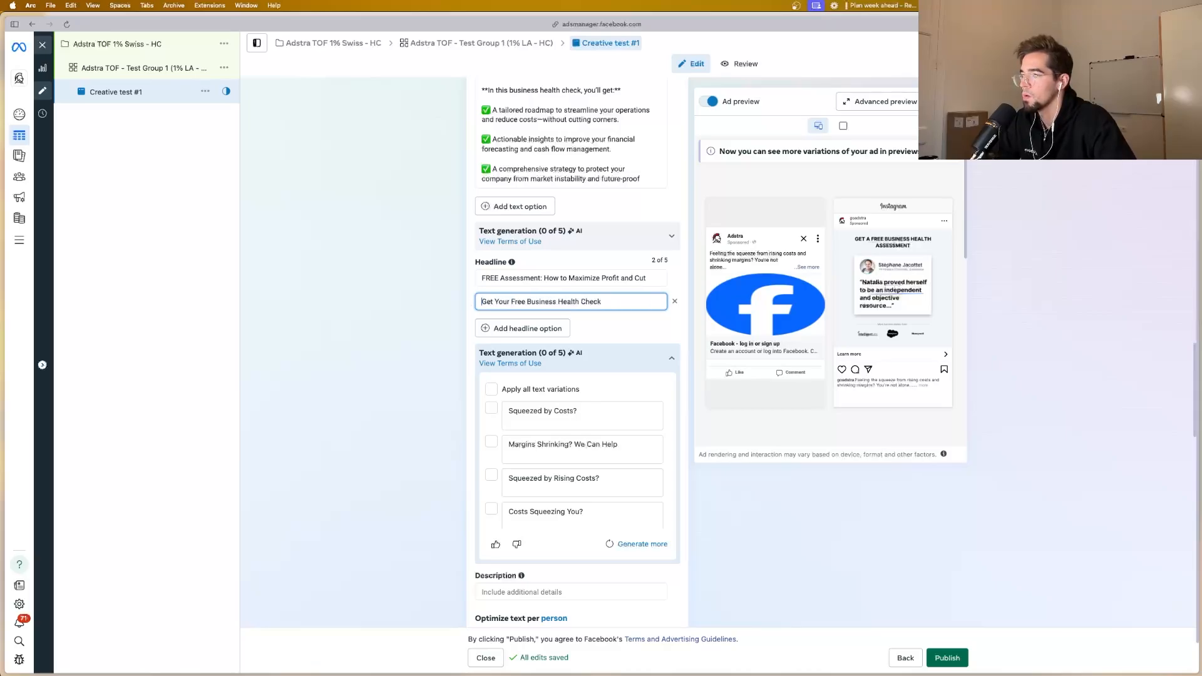
Step: Copy "Recover More Profit: FREE Business Health Check" from Notion and paste it into a new third headline option in Ads Manager
mouse_move(1, 283)
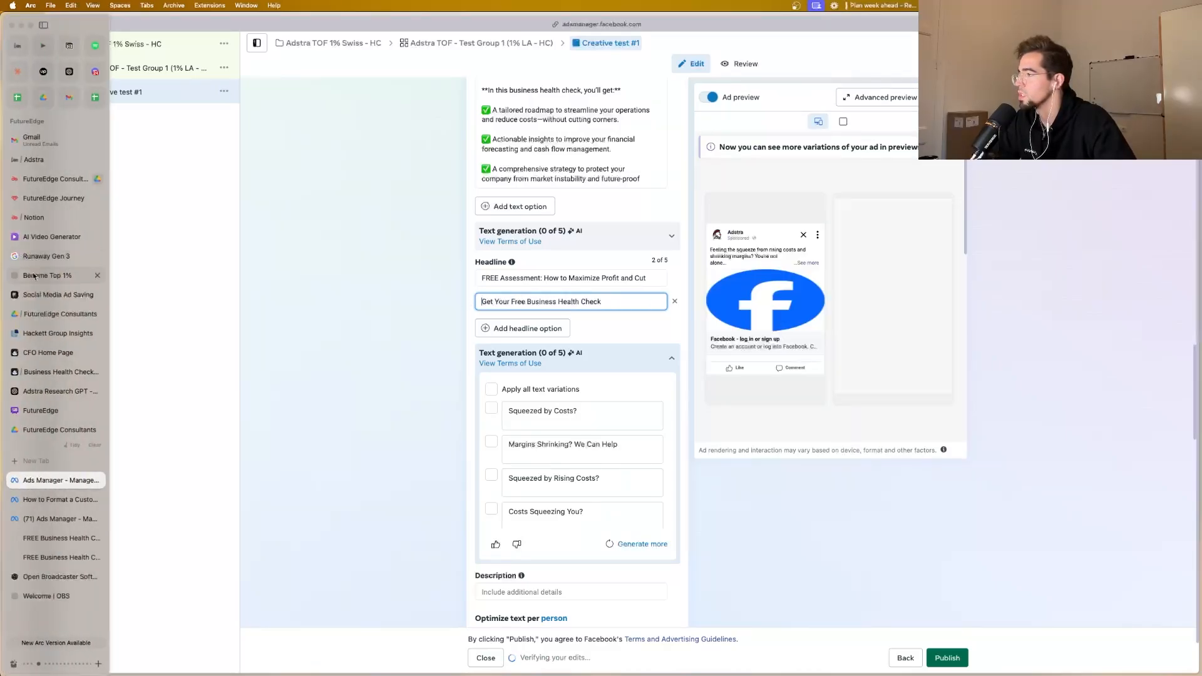
click(45, 216)
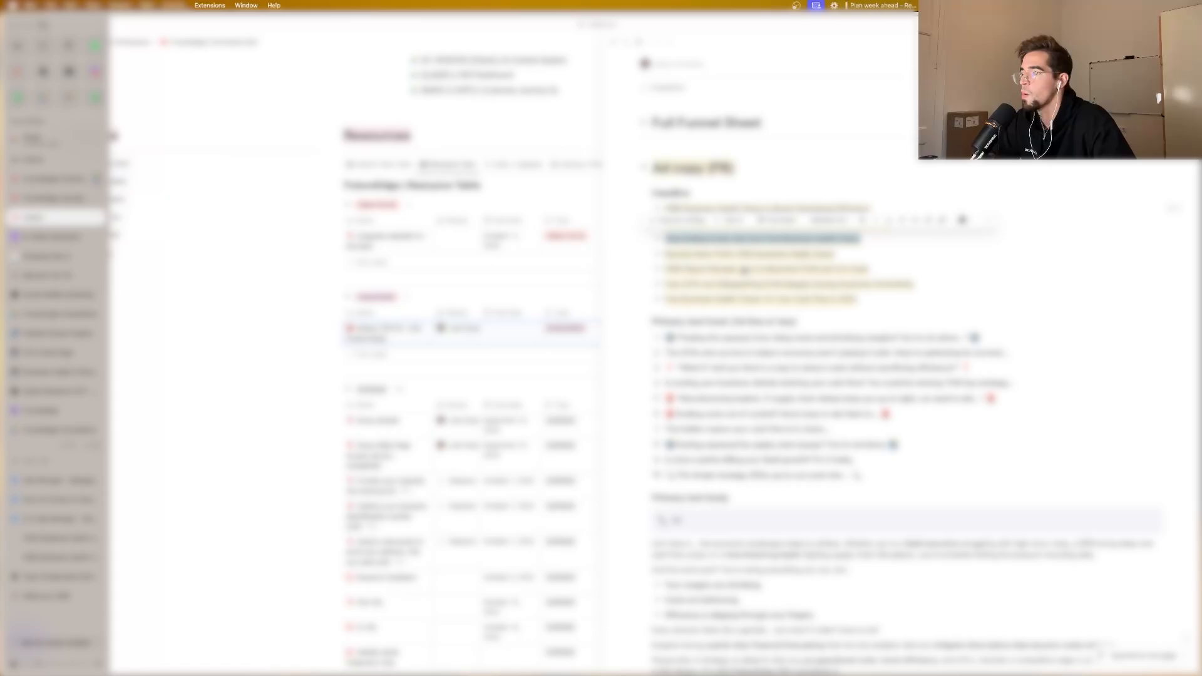
drag(839, 254, 665, 255)
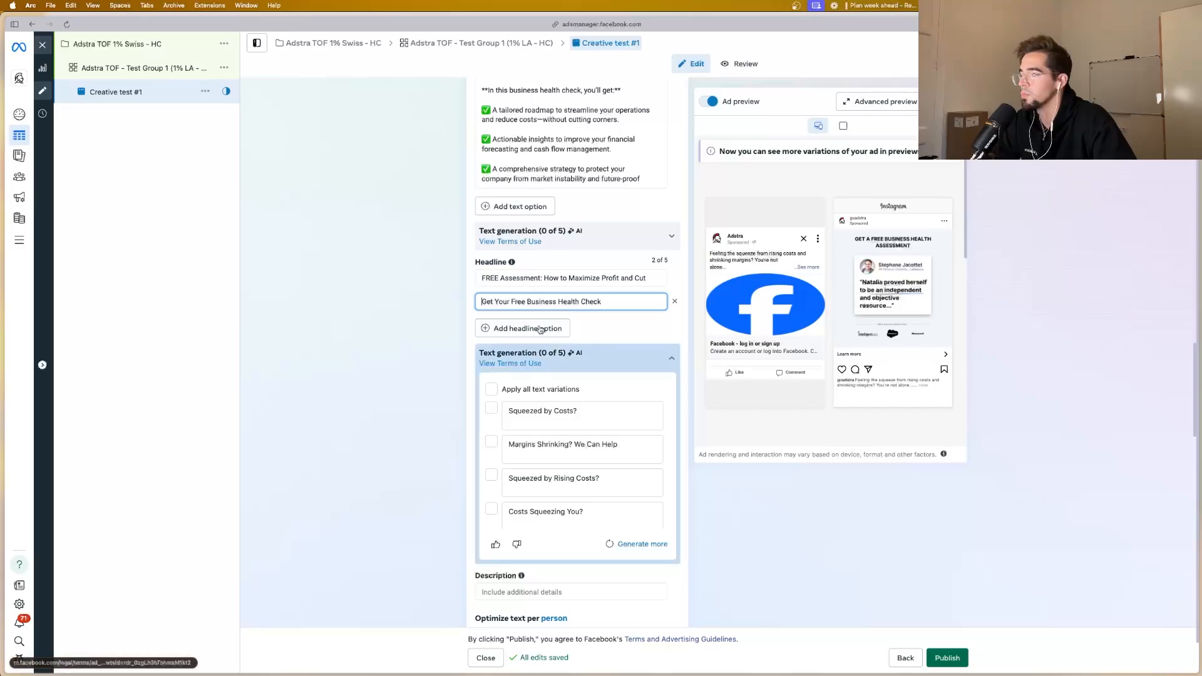
click(529, 320)
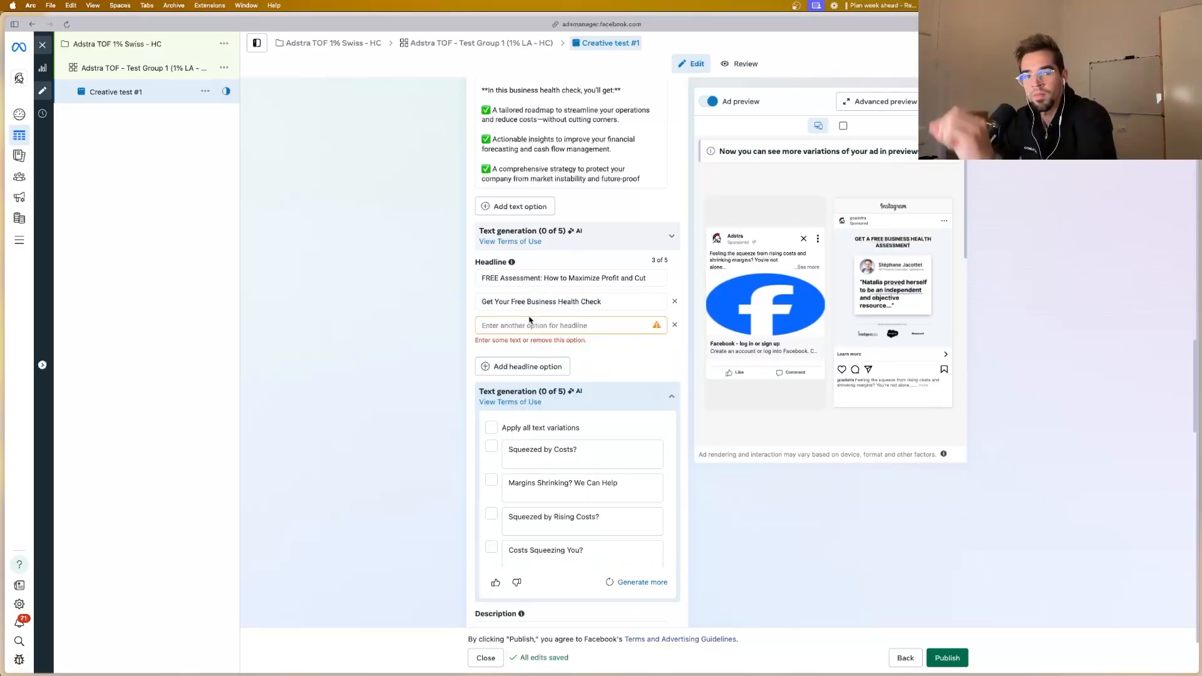
click(519, 326)
text(Recover More Profit: FREE Business Health Check)
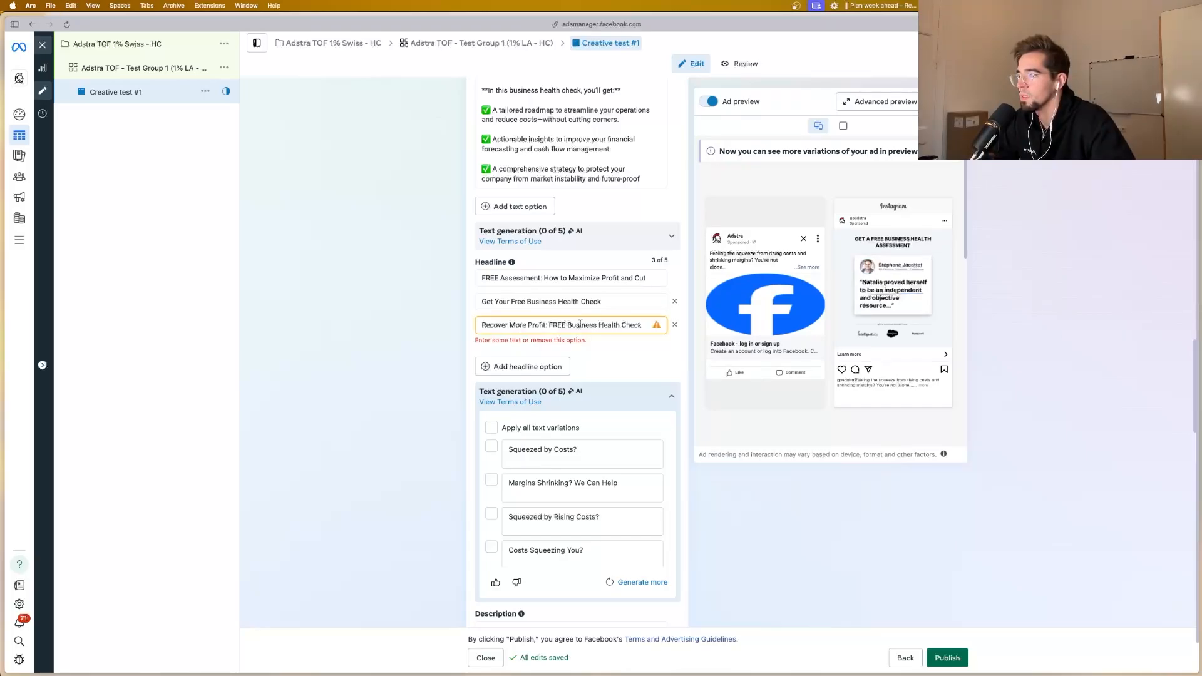
Step: Collapse the headline suggestions and enter the description "If you're looking to maximize cash flow, read carefully."
scroll(607, 354, down, 2)
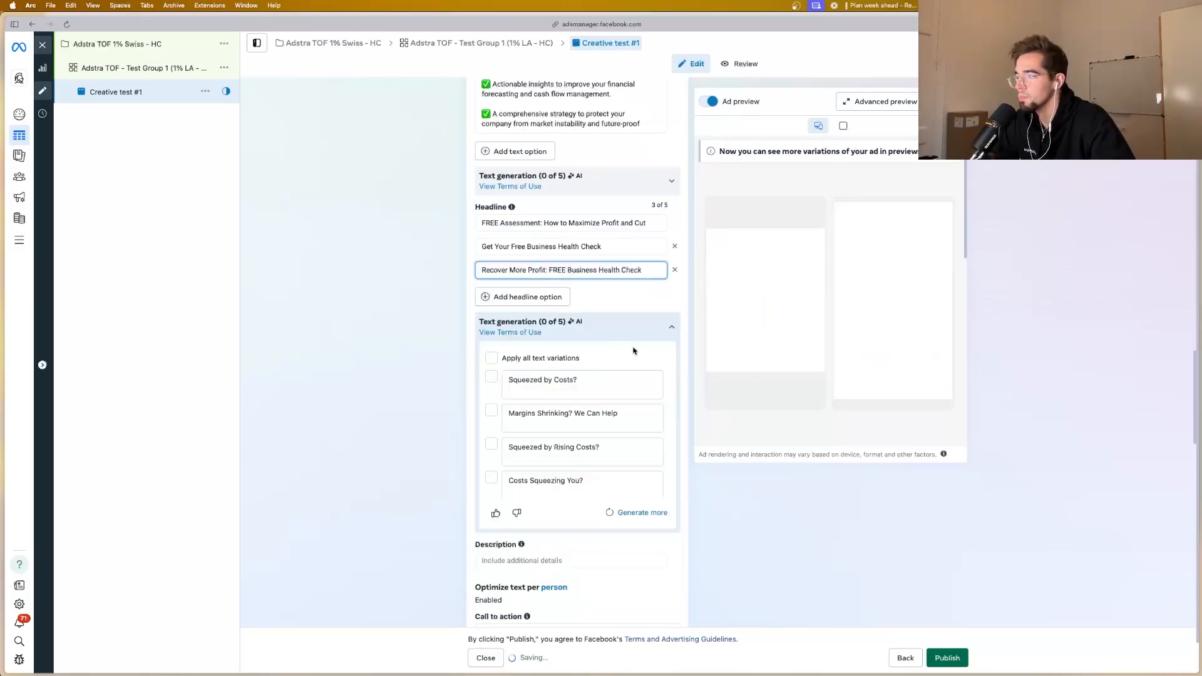
click(669, 328)
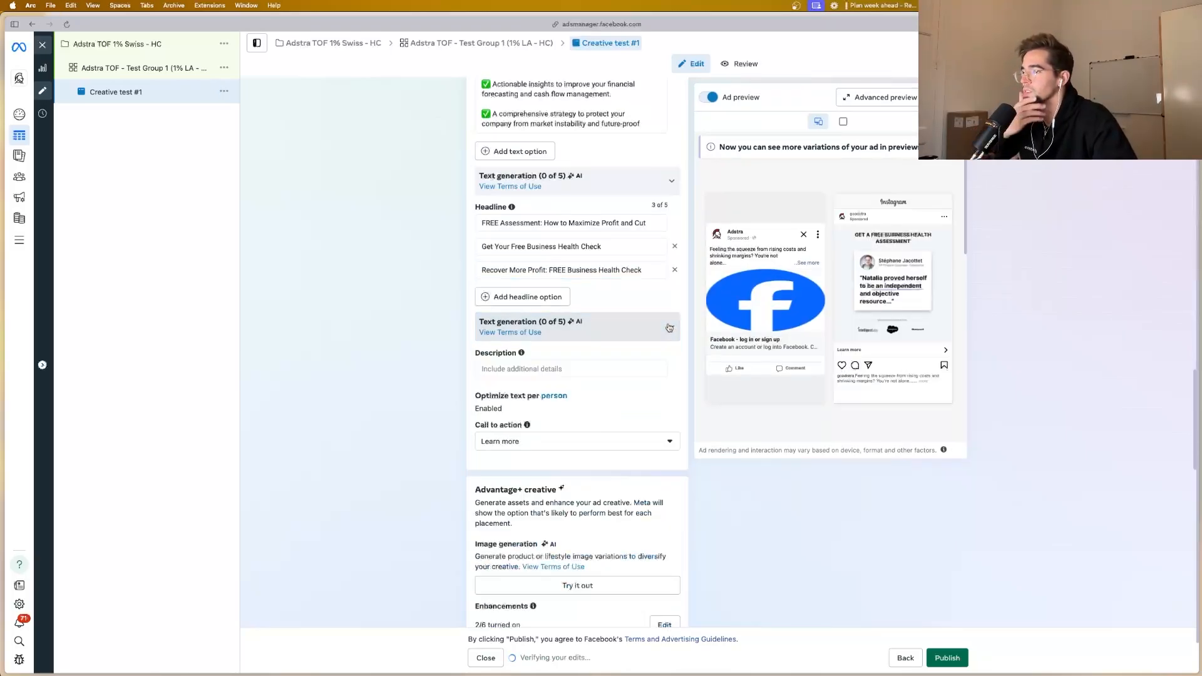
click(541, 370)
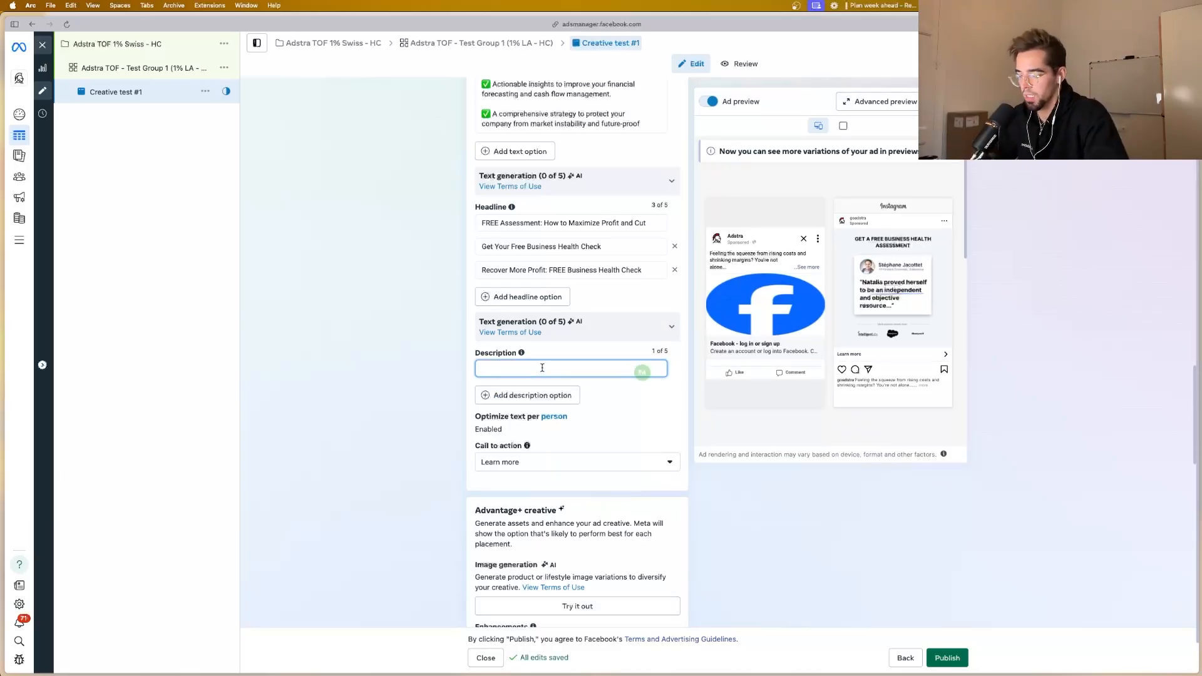
text(I)
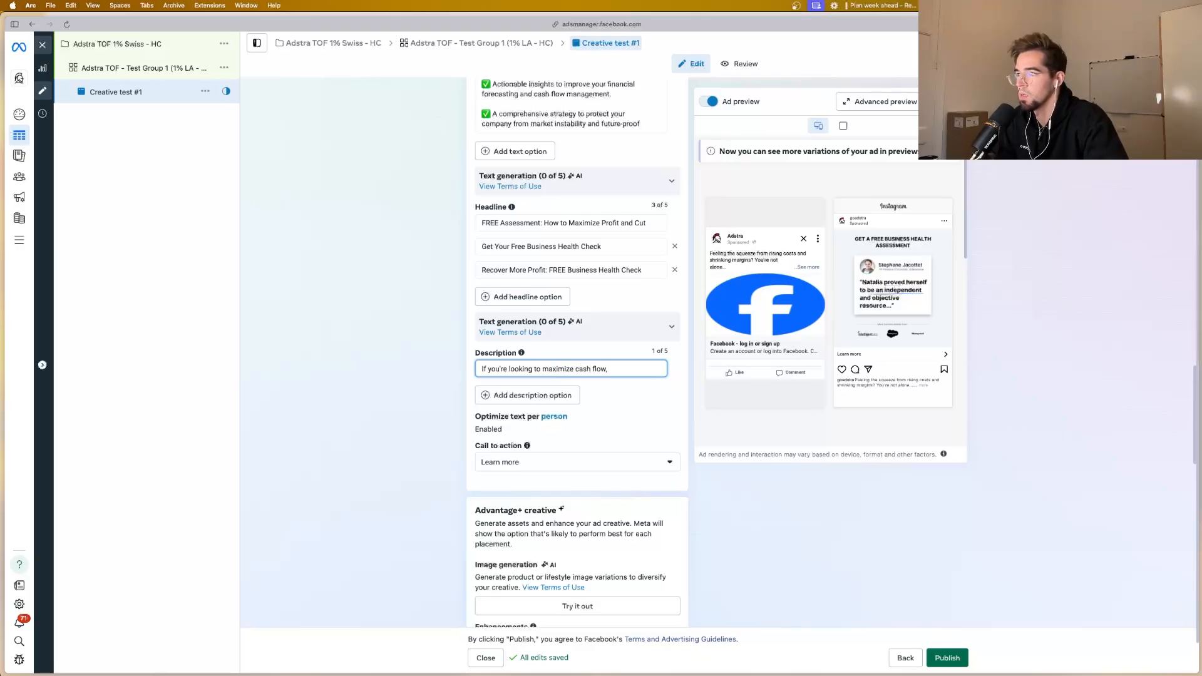
text(readh c)
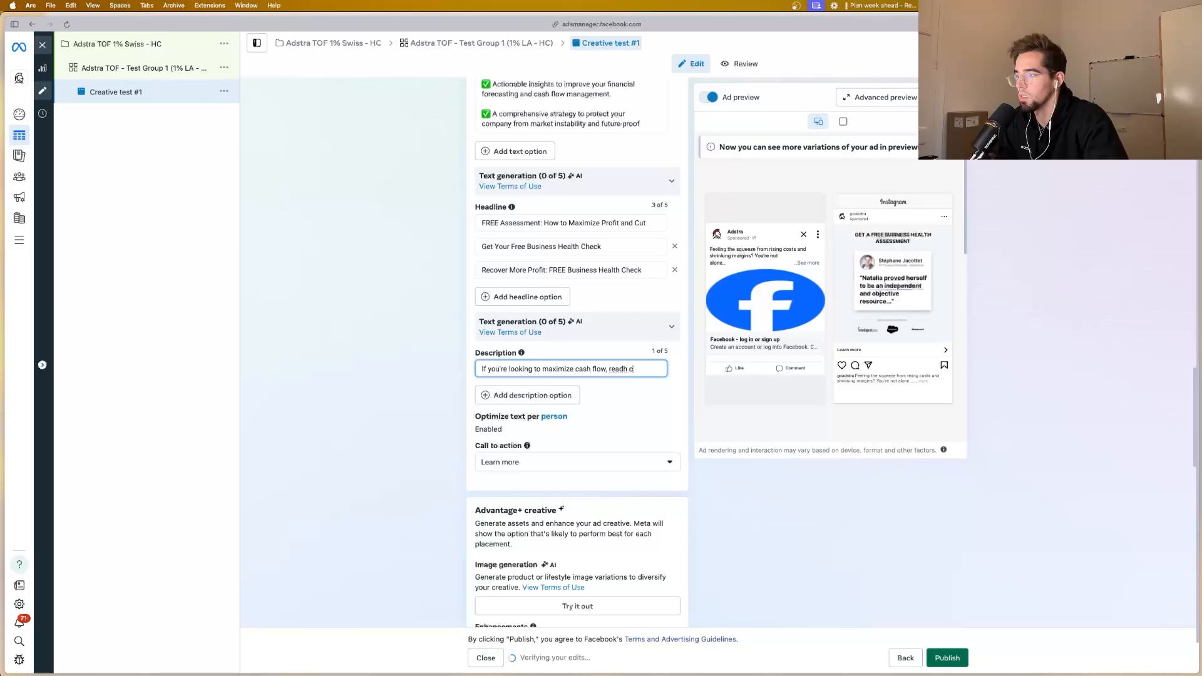
text(care)
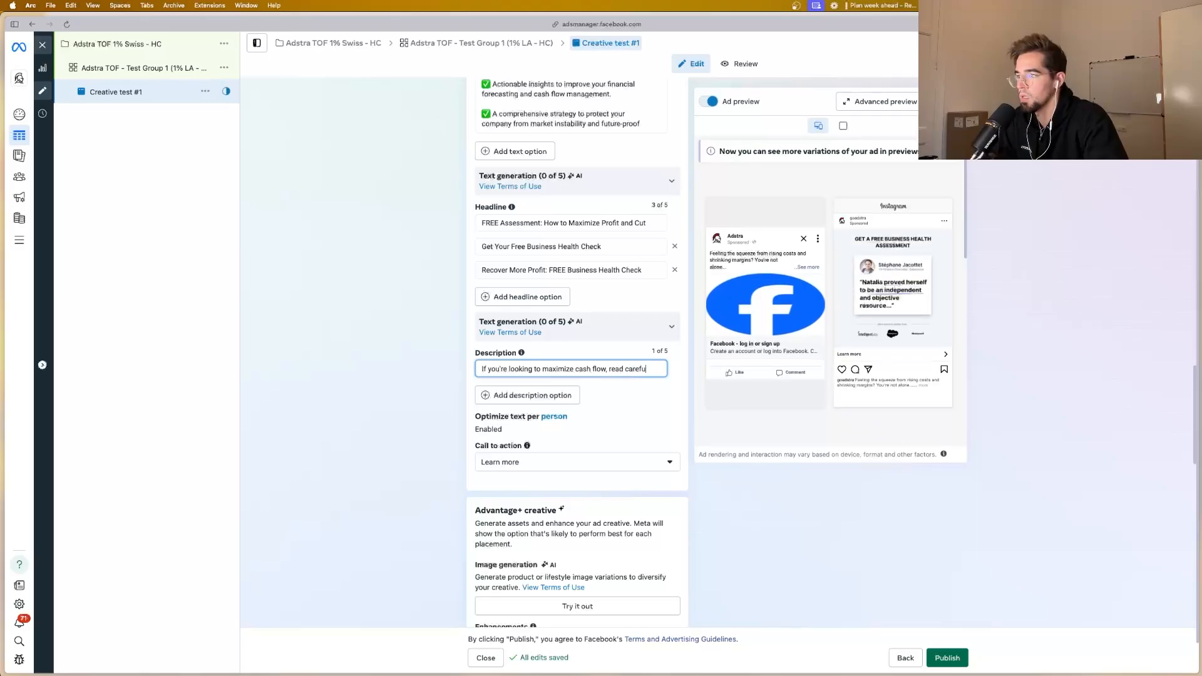
text(fuly.)
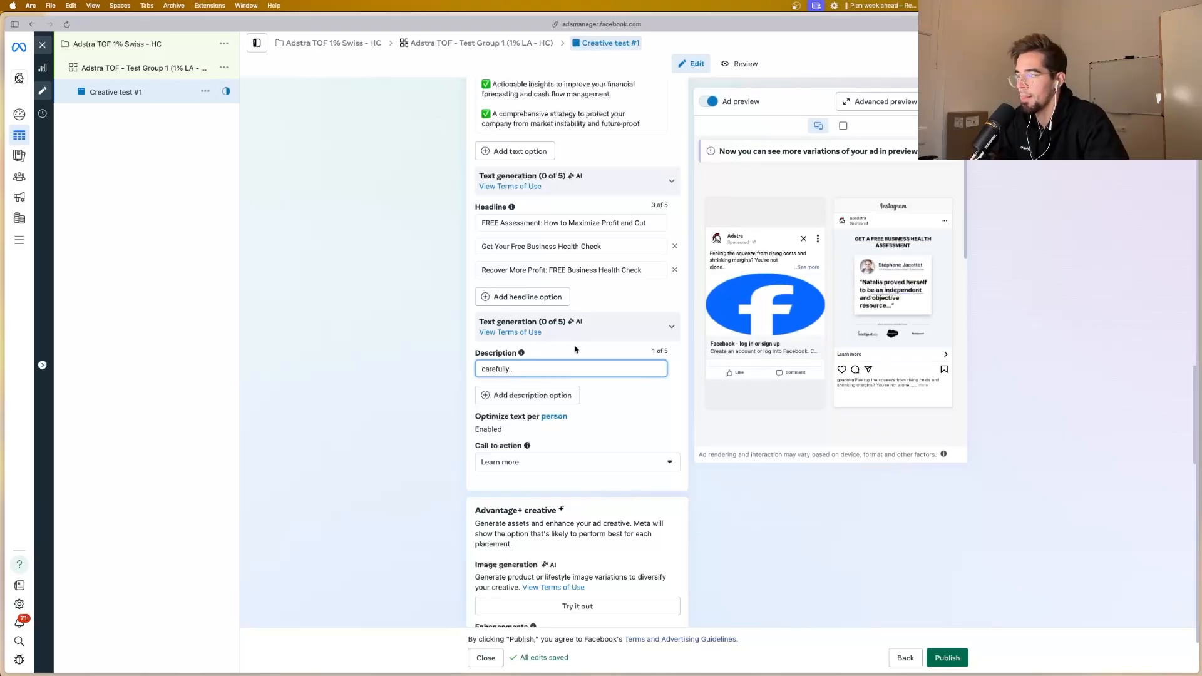
scroll(575, 350, down, 4)
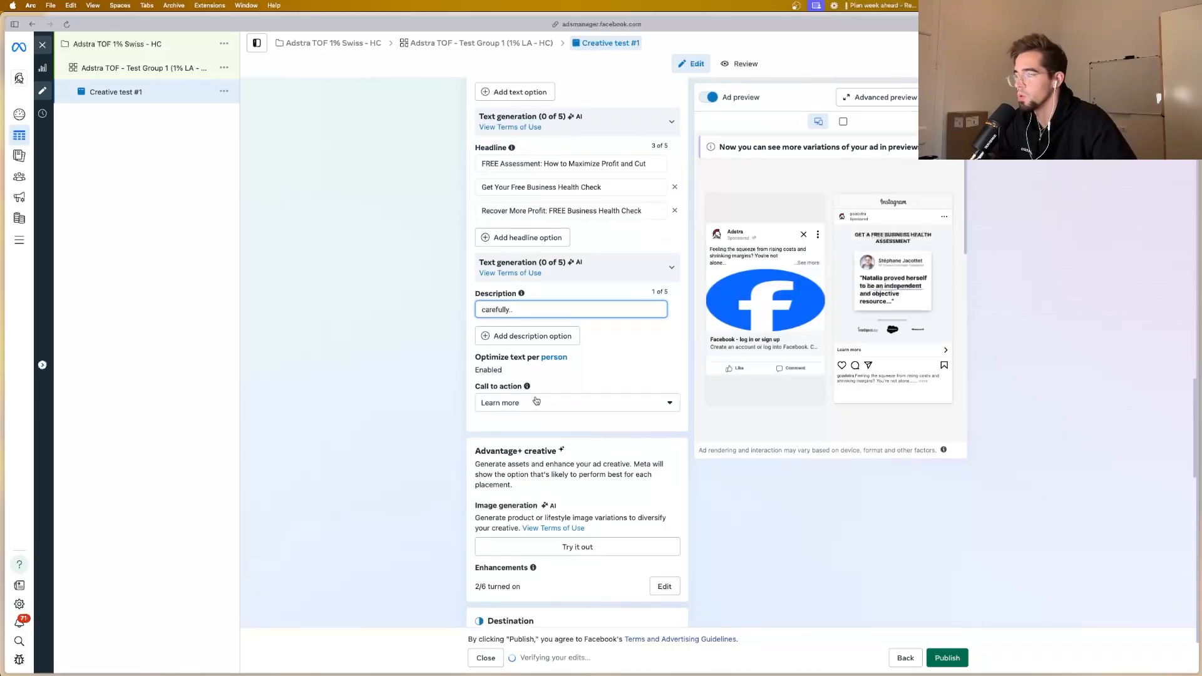
scroll(537, 396, down, 1)
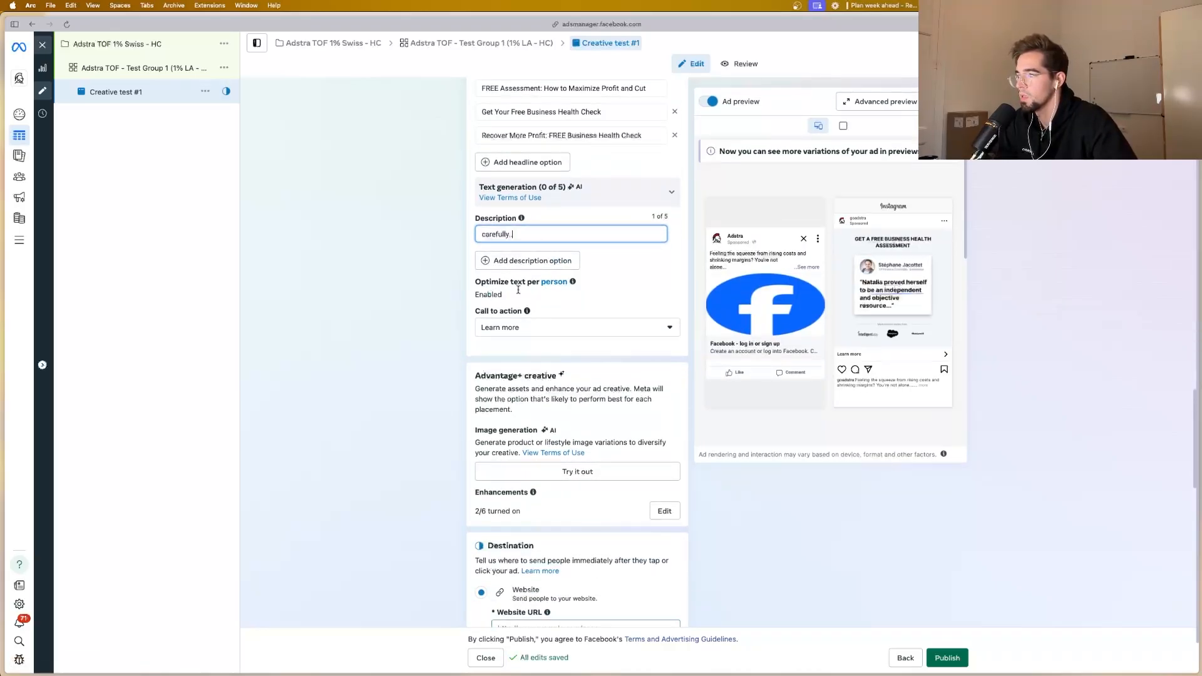
click(518, 290)
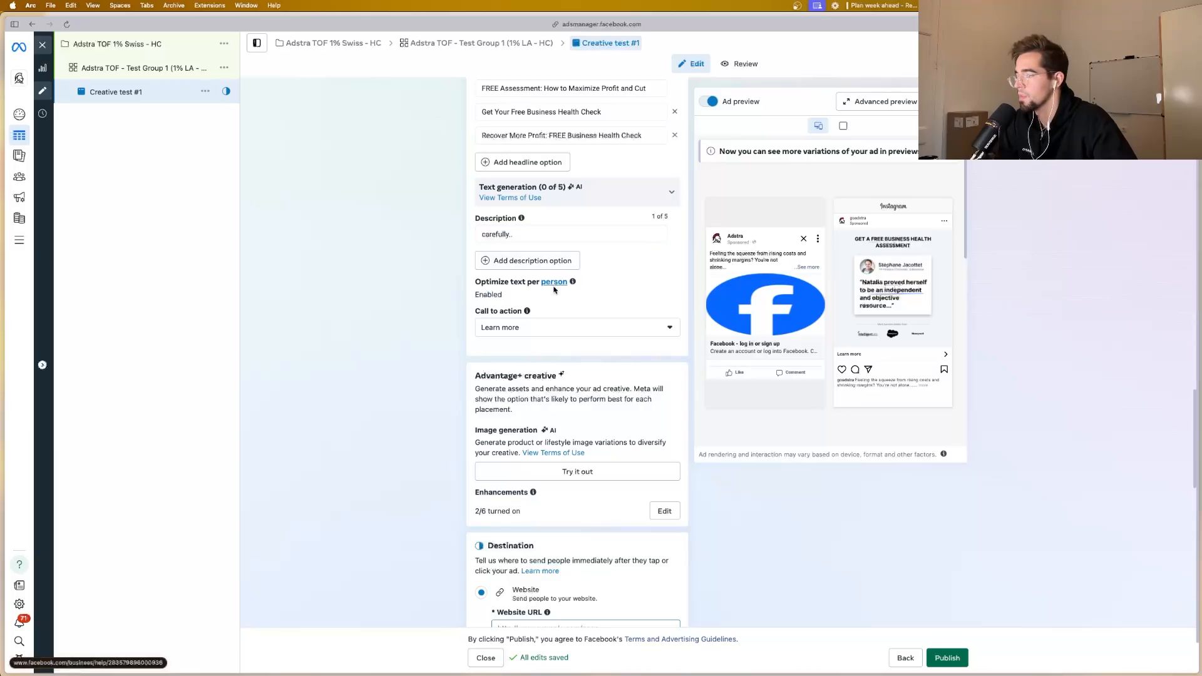
scroll(545, 294, down, 4)
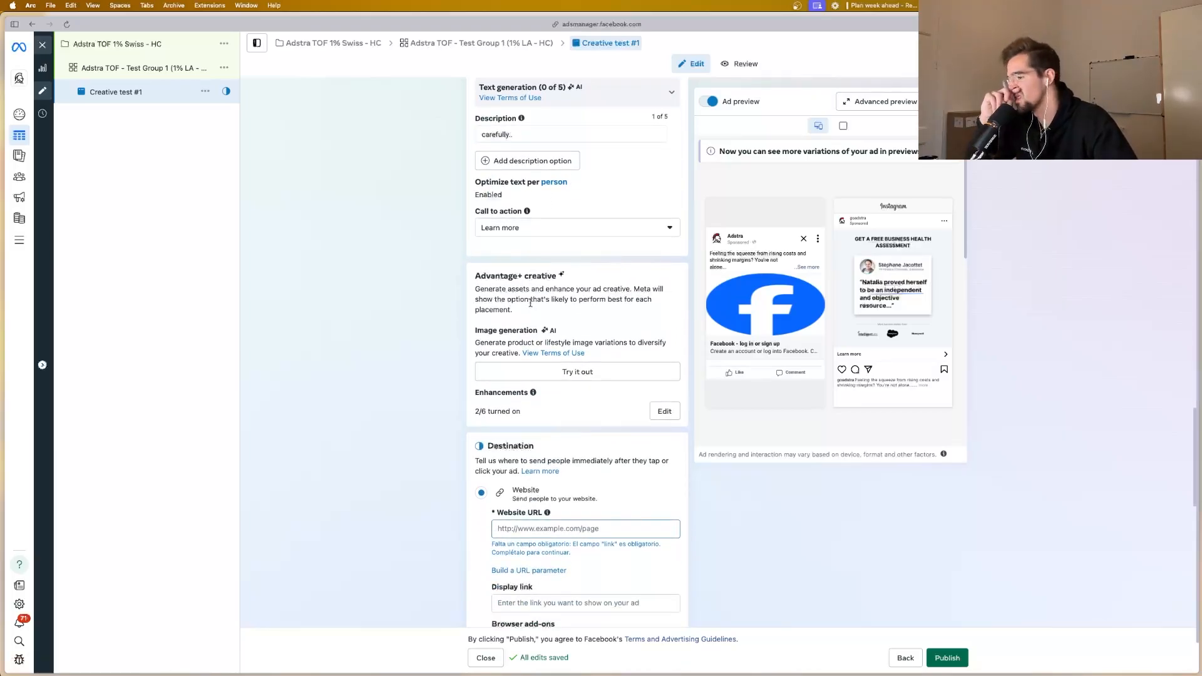
scroll(571, 294, up, 5)
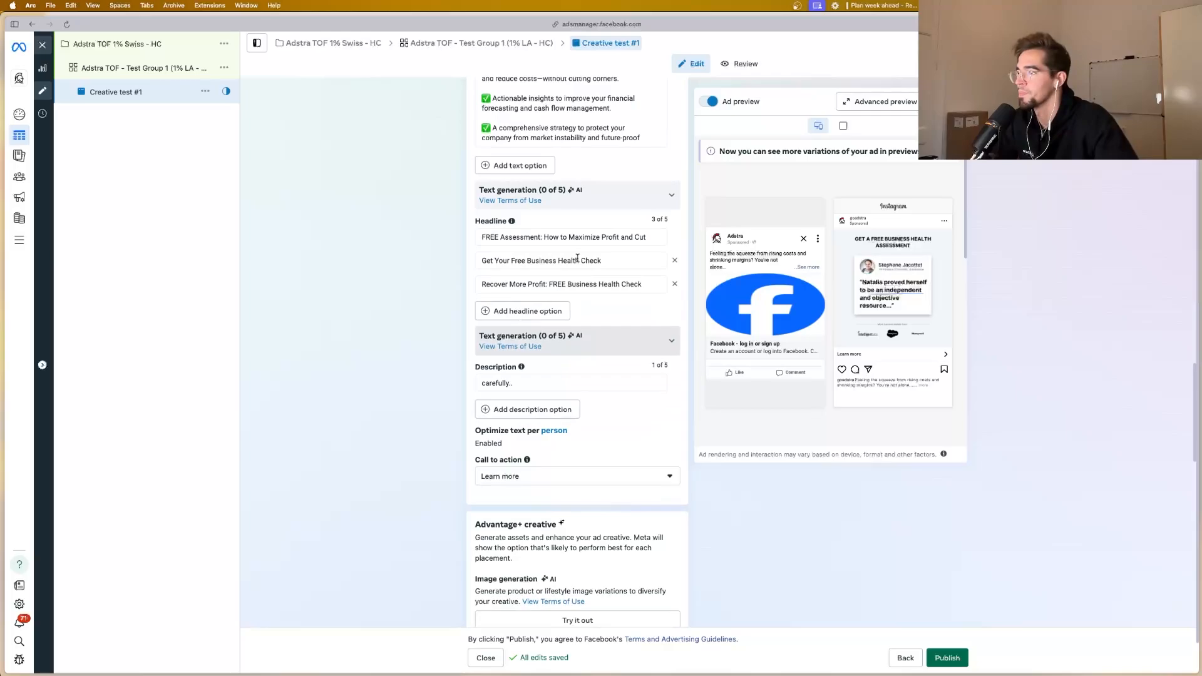
scroll(577, 257, up, 4)
click(635, 371)
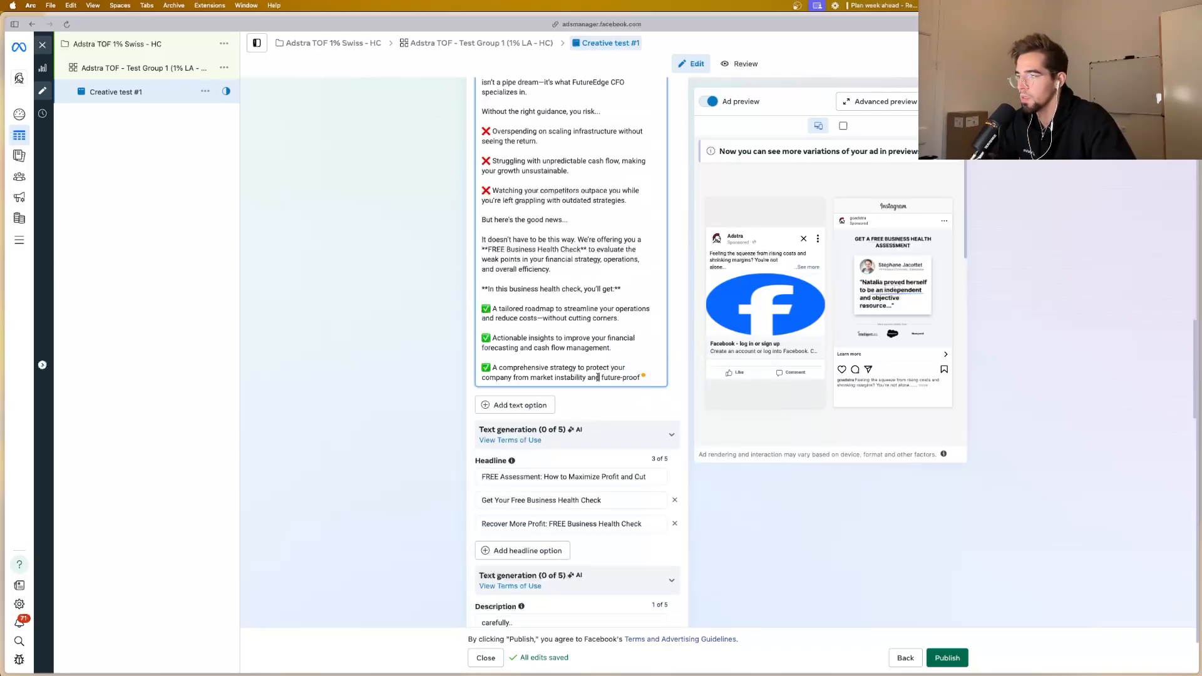
scroll(598, 377, down, 3)
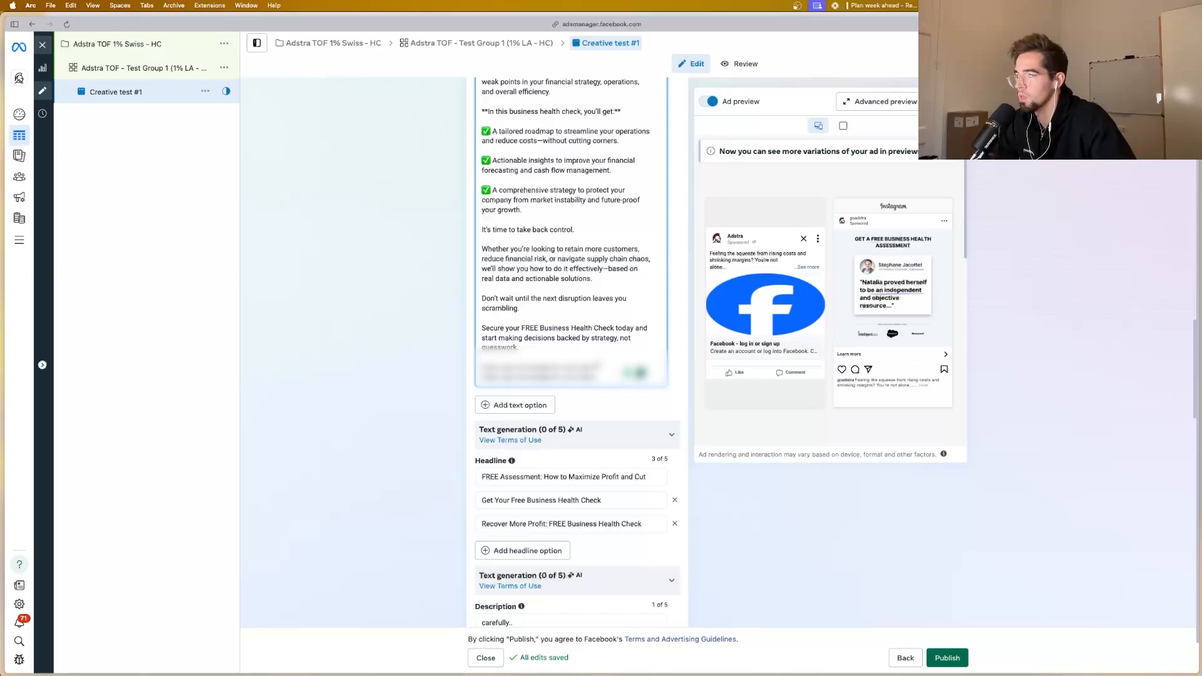
scroll(577, 410, down, 5)
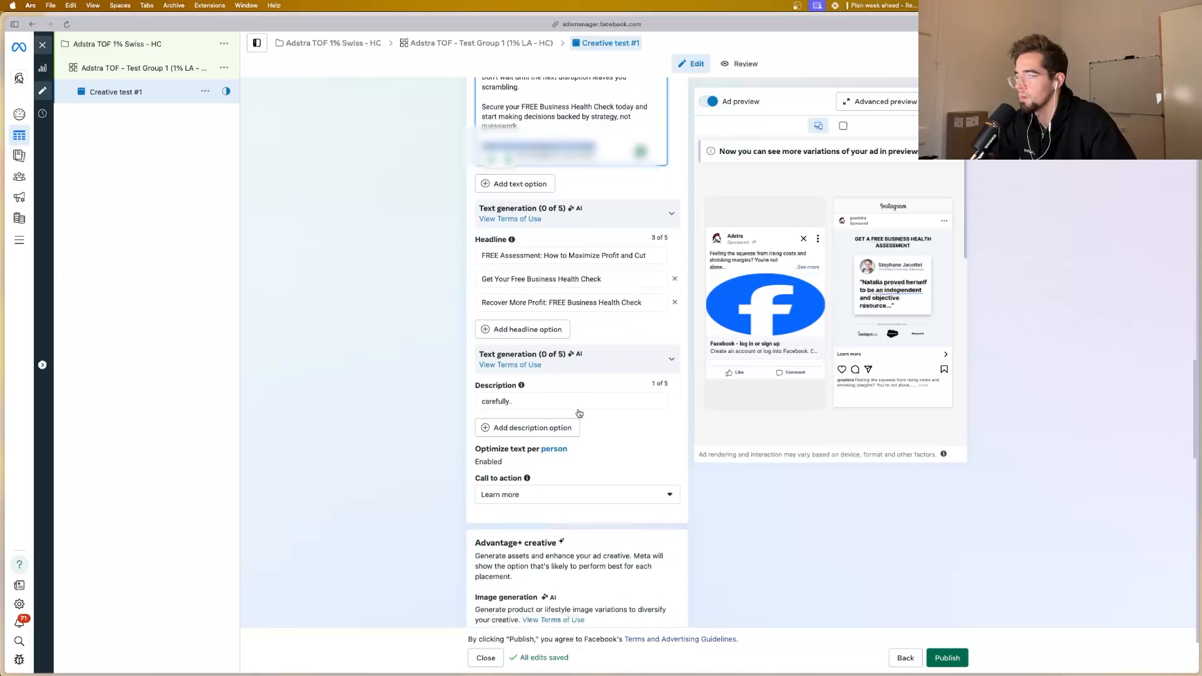
scroll(578, 412, down, 5)
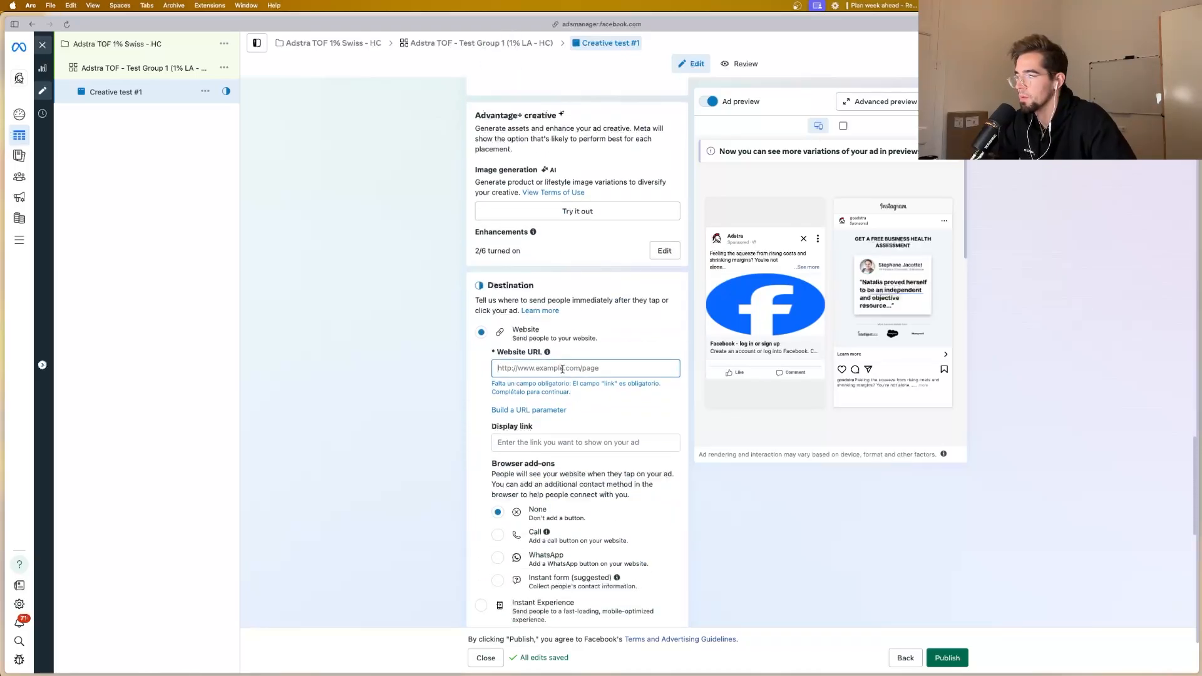
key(super+v)
scroll(560, 379, down, 2)
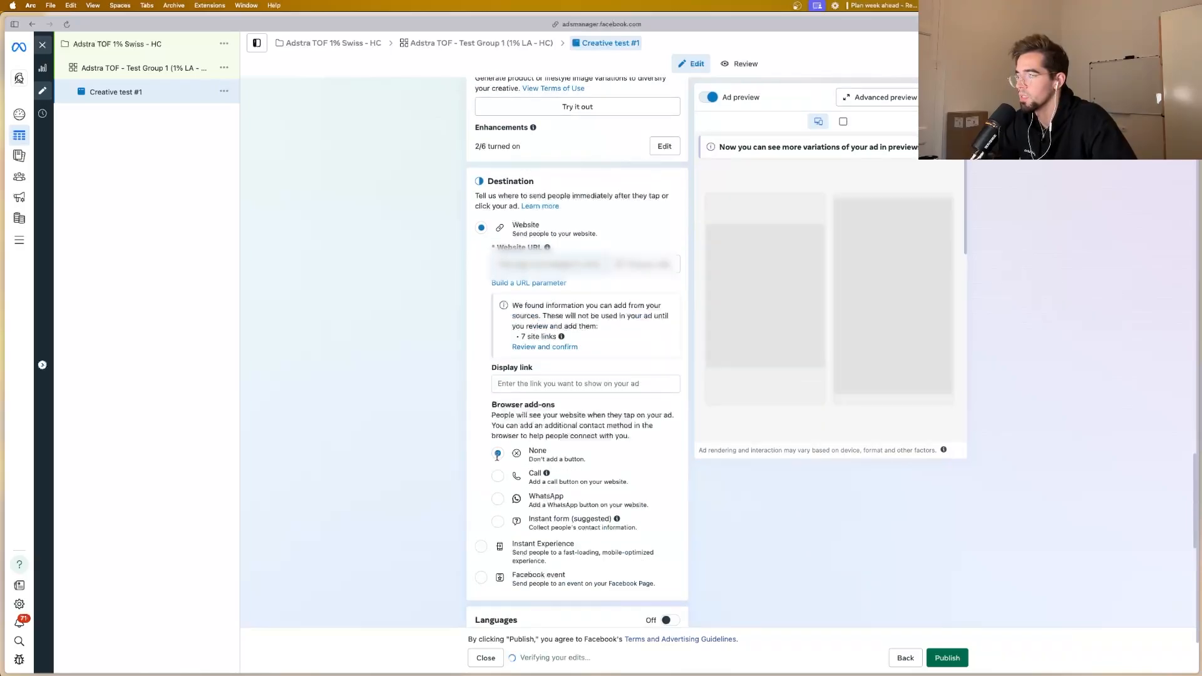
click(533, 385)
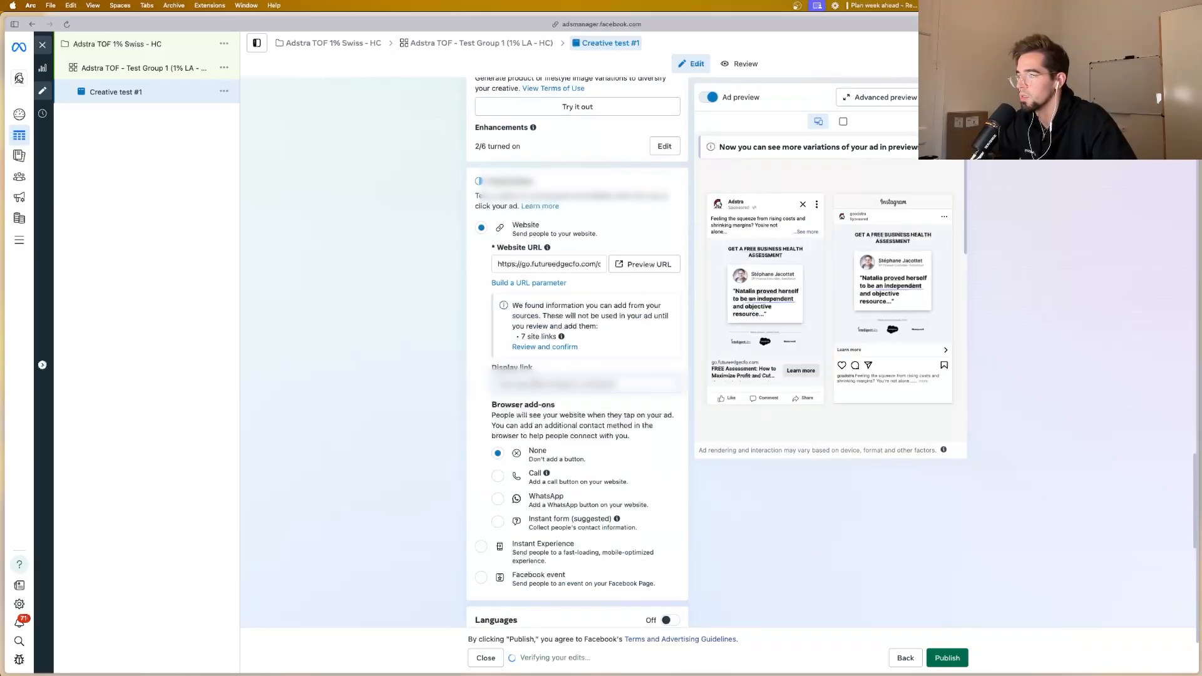
Step: Copy the tracking parameter string from its note in Notes and paste it into the URL parameters in Ads Manager
scroll(531, 394, down, 3)
scroll(529, 399, down, 6)
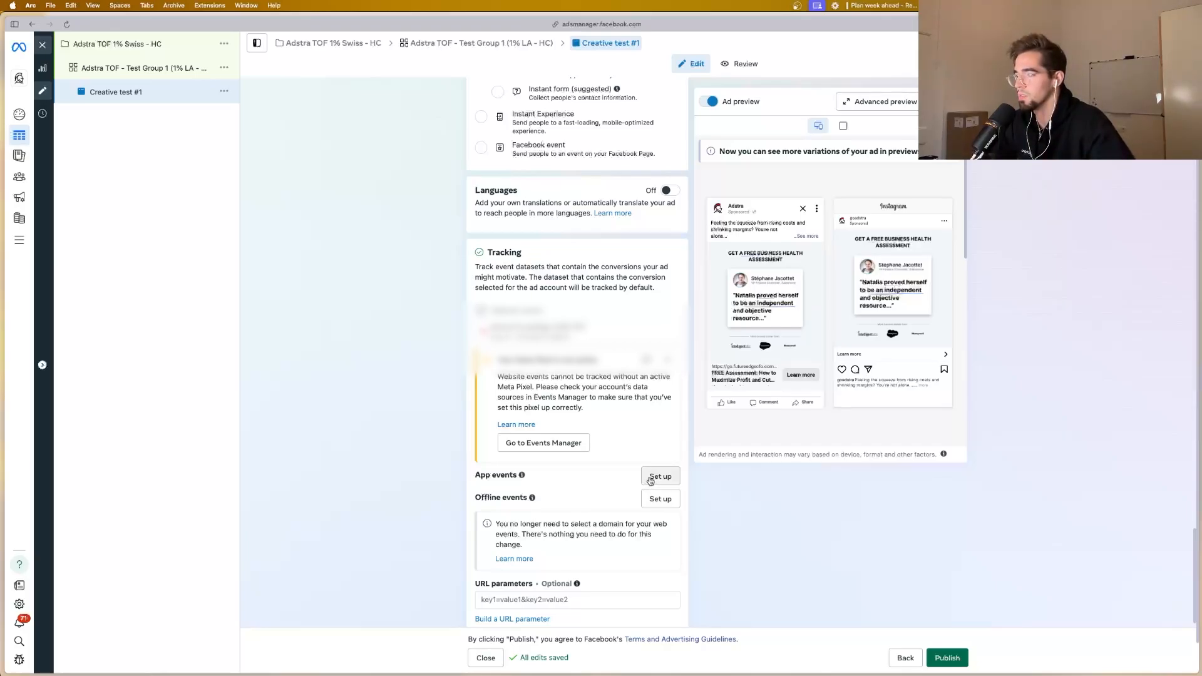
scroll(528, 462, down, 1)
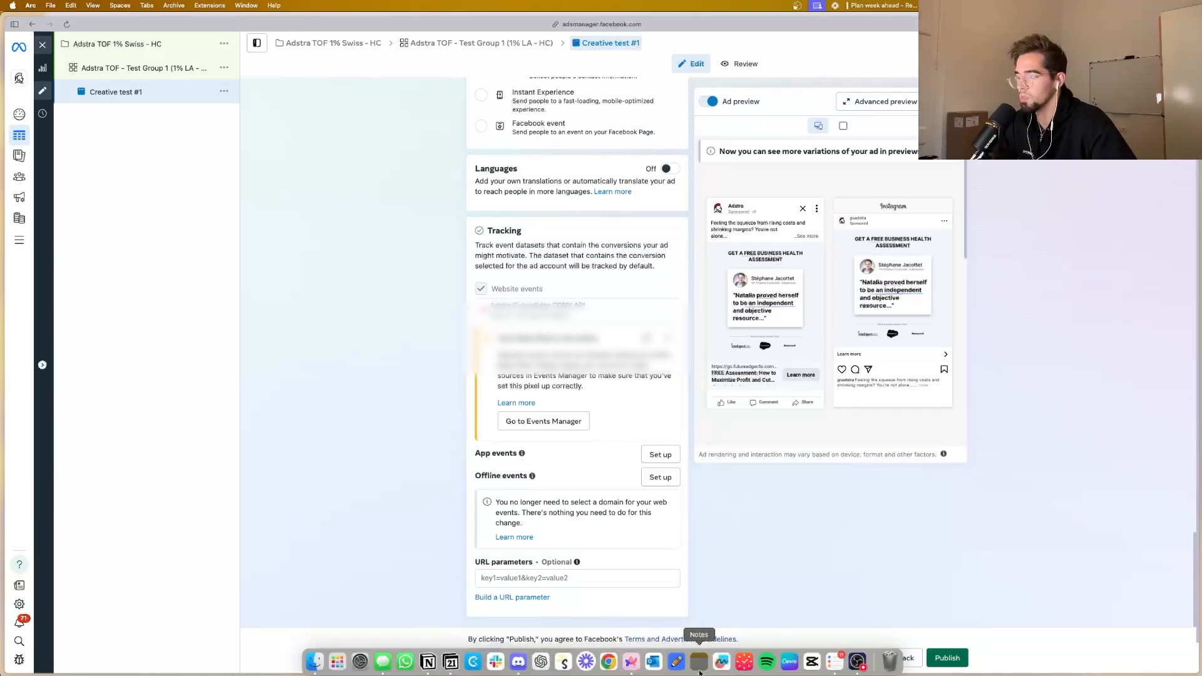
click(697, 659)
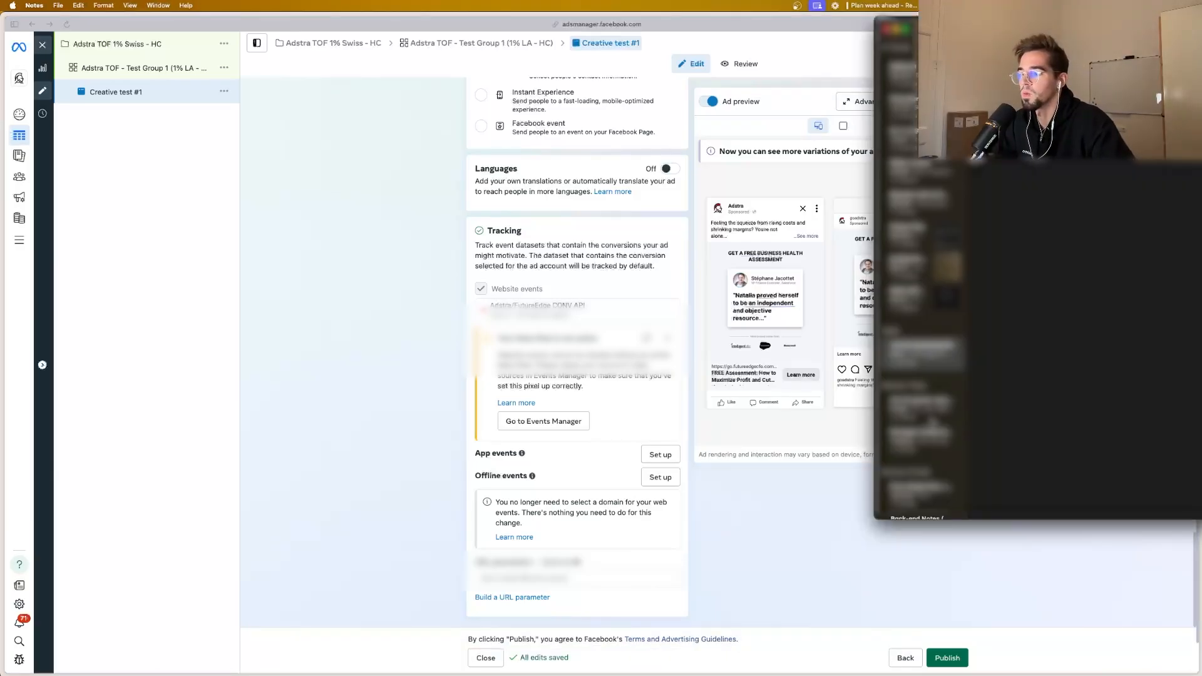
scroll(922, 450, down, 5)
scroll(931, 426, down, 1)
click(931, 425)
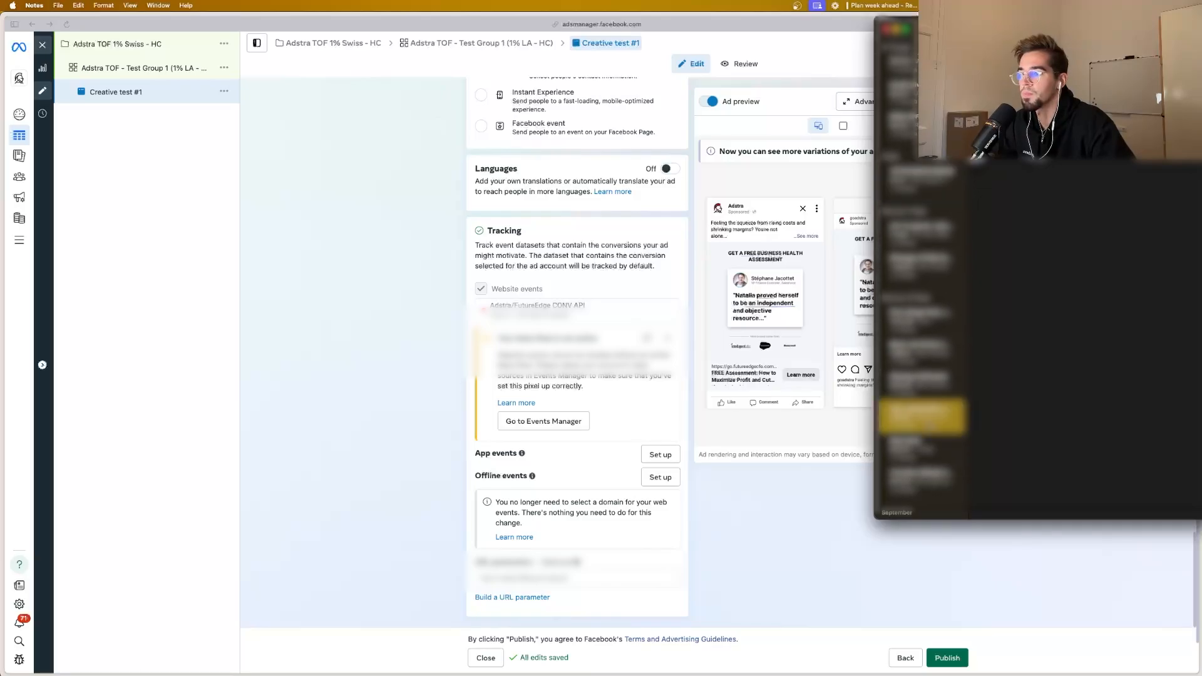
click(1057, 313)
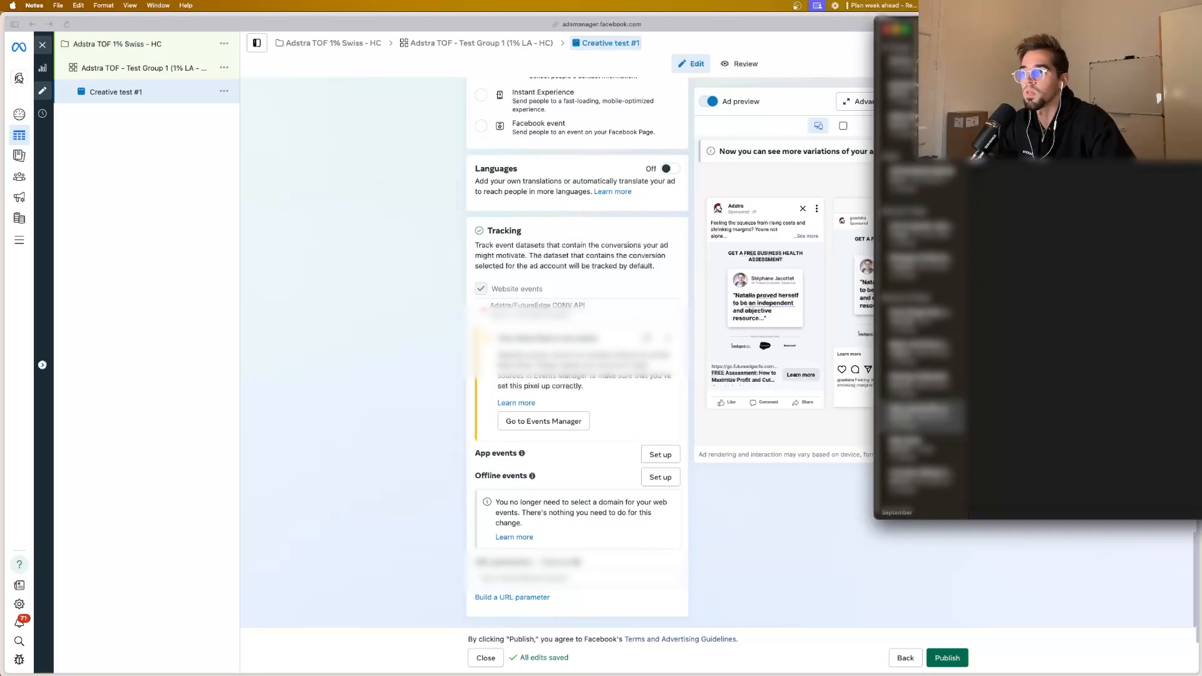
click(510, 577)
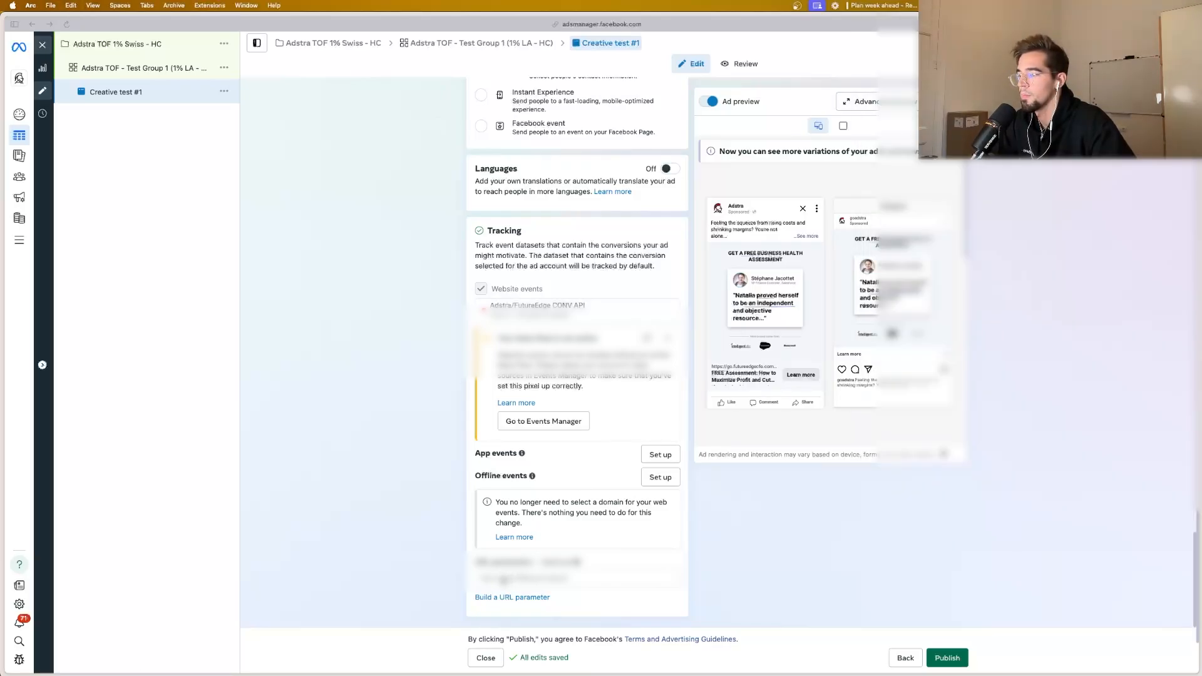
key(super+v)
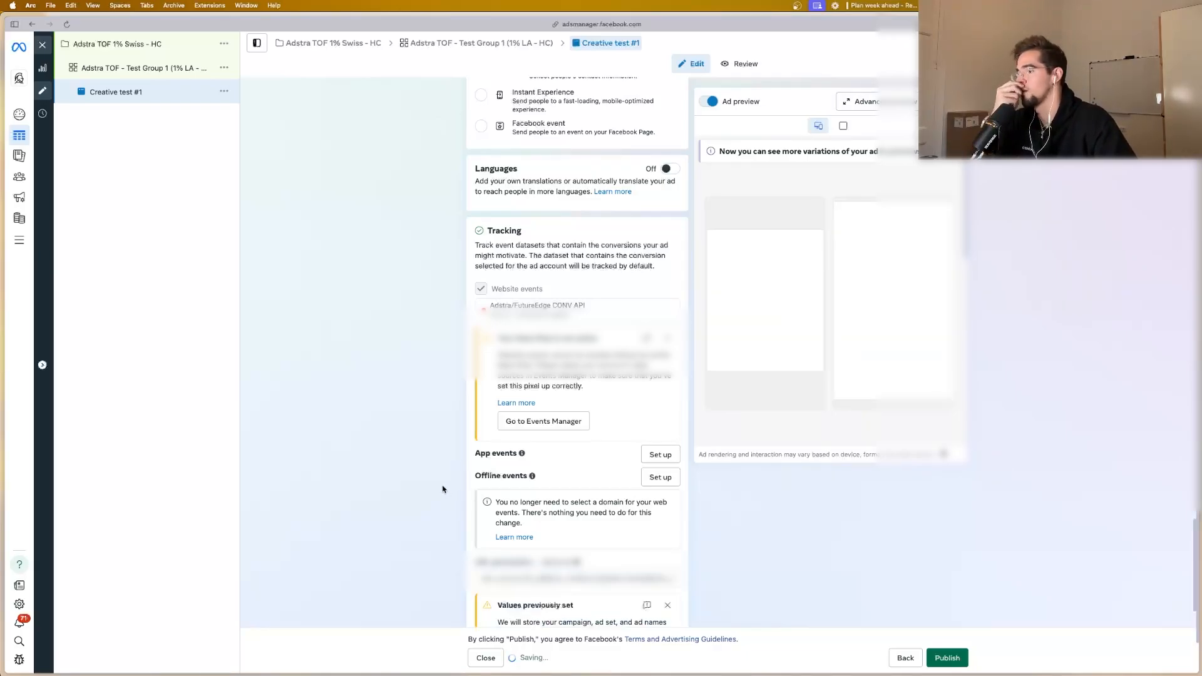
Step: Return to the start of the ad setup and check the Facebook Pages available under Identity, keeping Adstra
scroll(564, 447, up, 9)
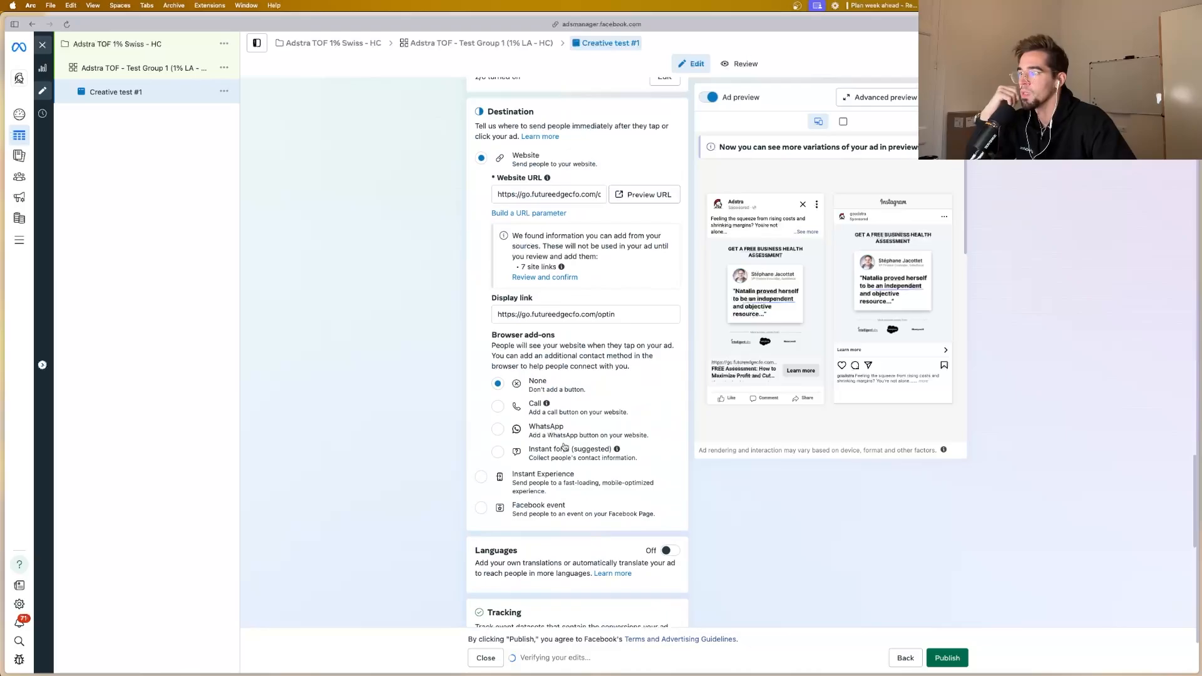
scroll(563, 446, up, 10)
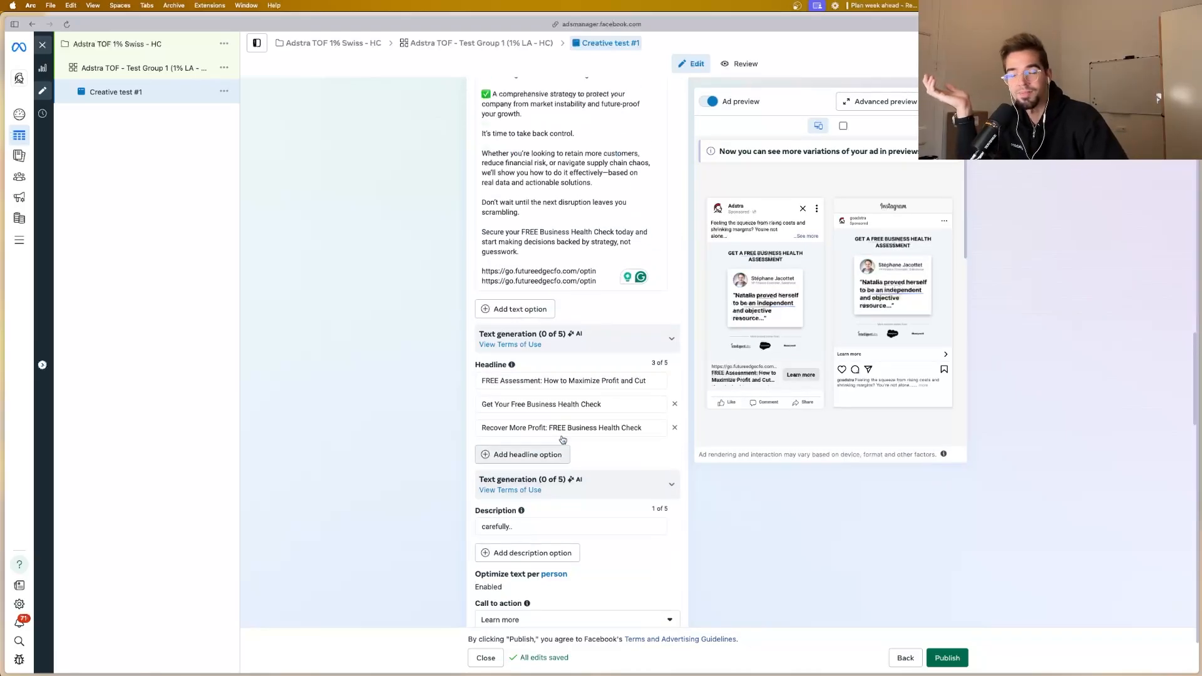
scroll(563, 439, up, 10)
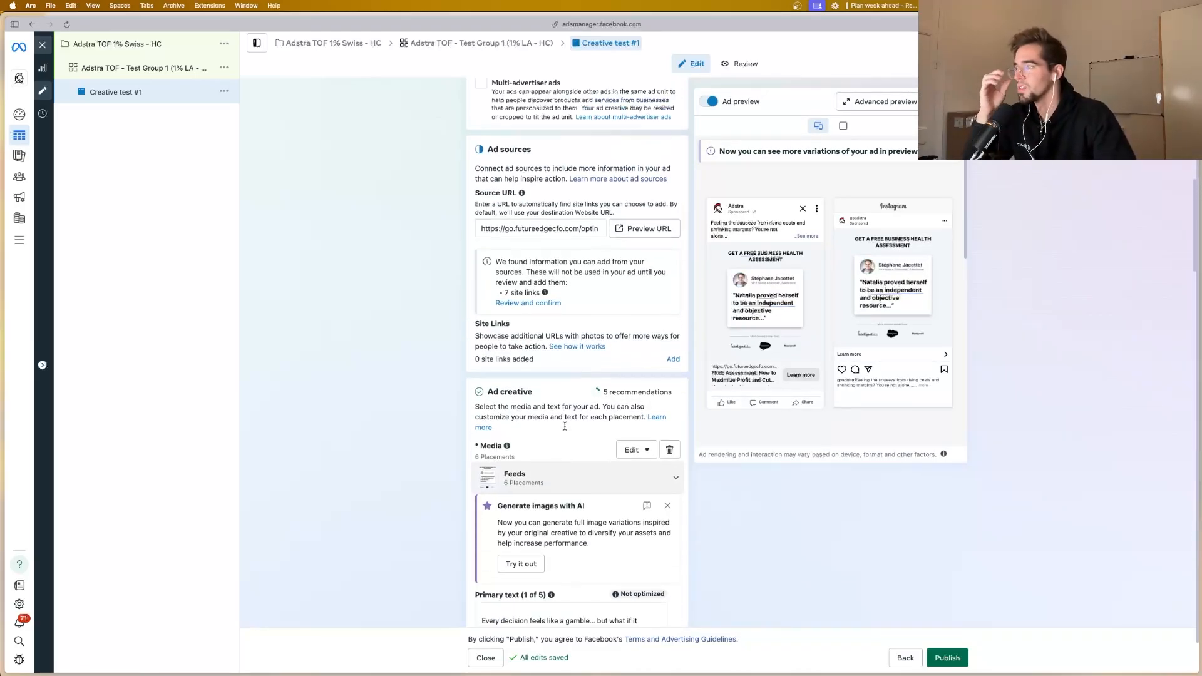
scroll(564, 422, up, 8)
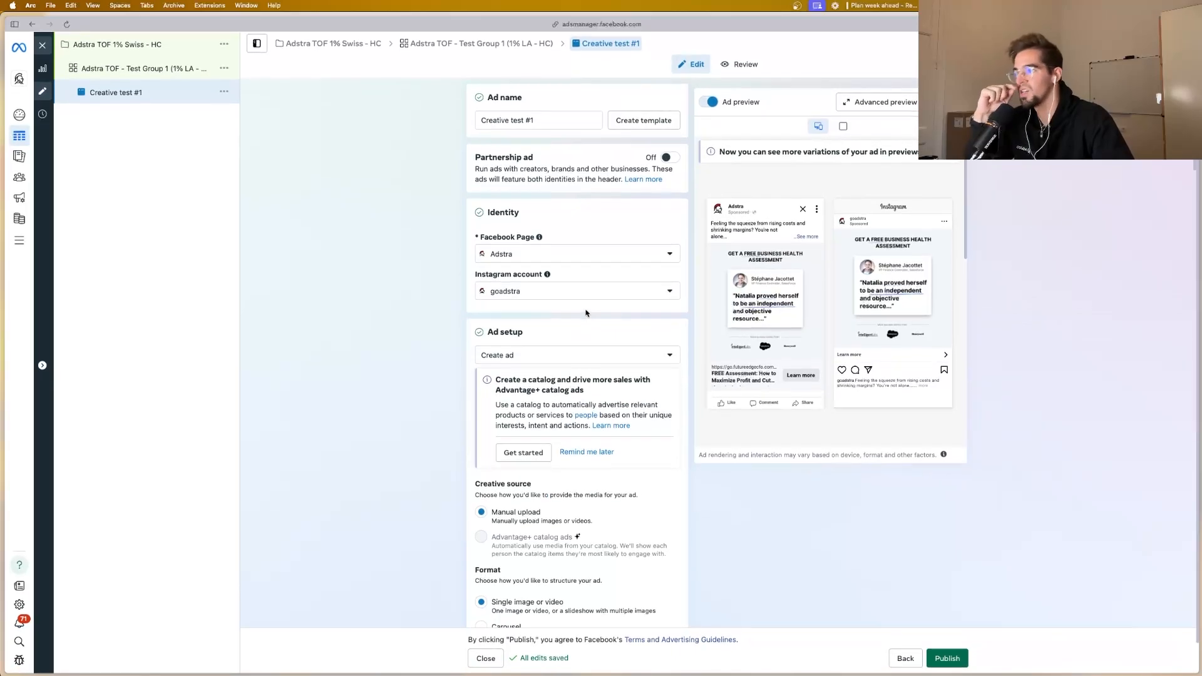
click(546, 253)
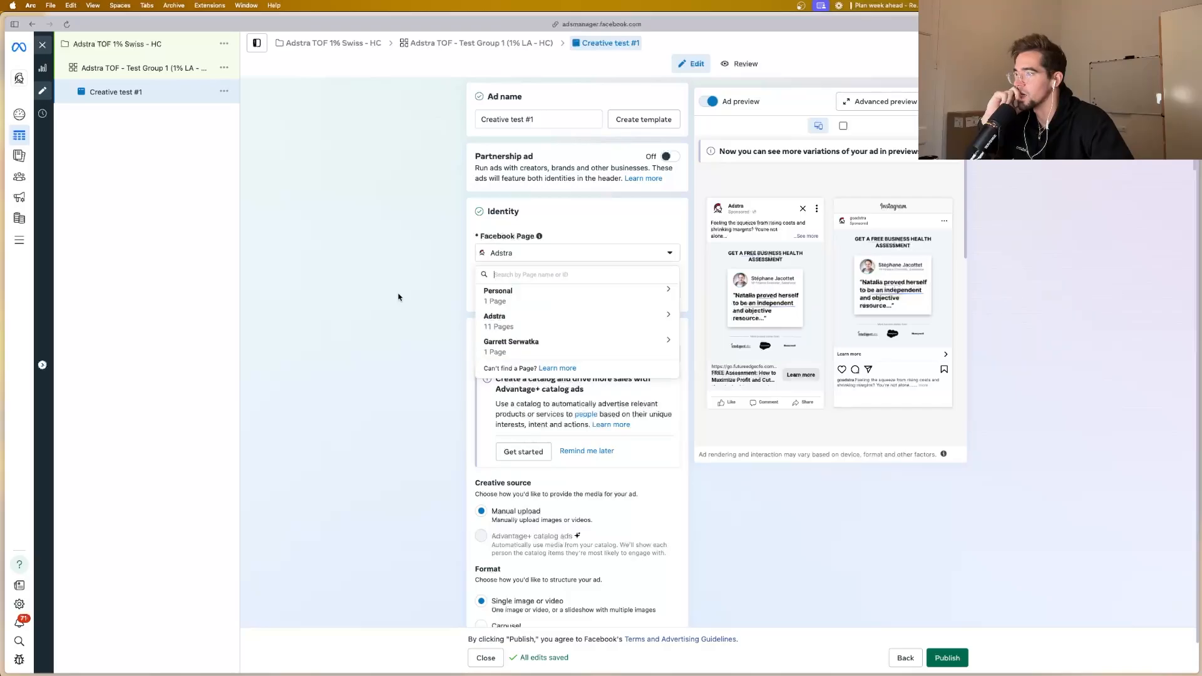
click(399, 297)
Step: Review the ad setup and ad sources, and dismiss the "Generate images with AI" suggestion in the ad creative section
scroll(525, 280, down, 2)
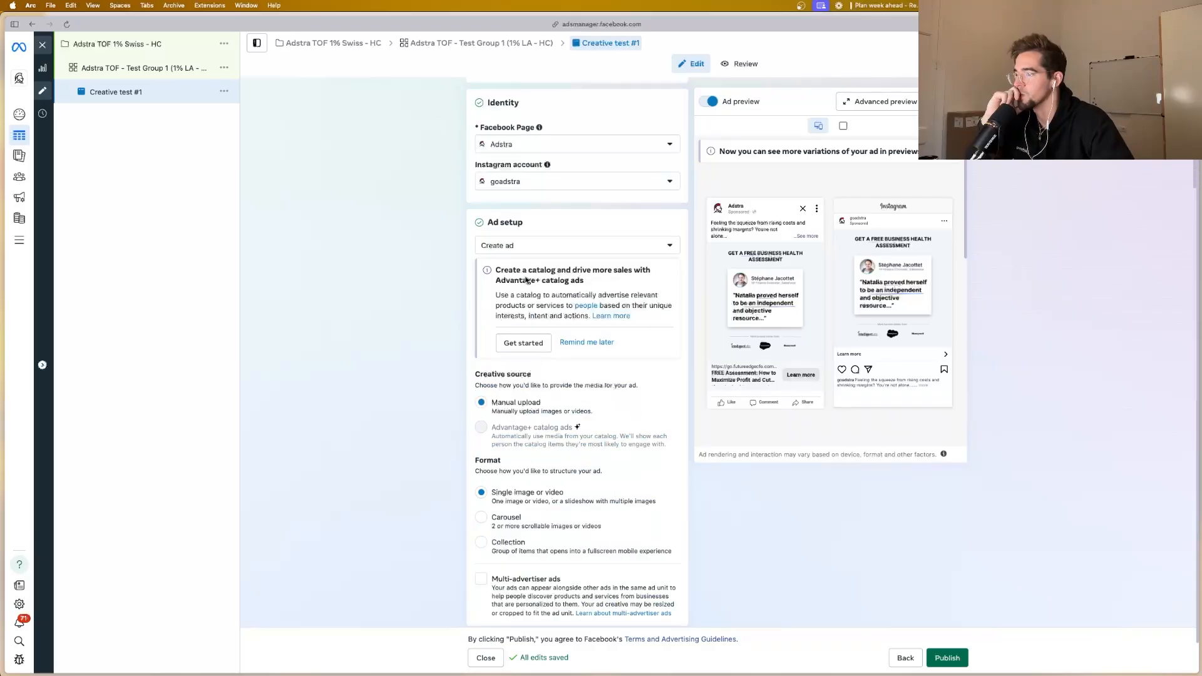
scroll(526, 280, down, 5)
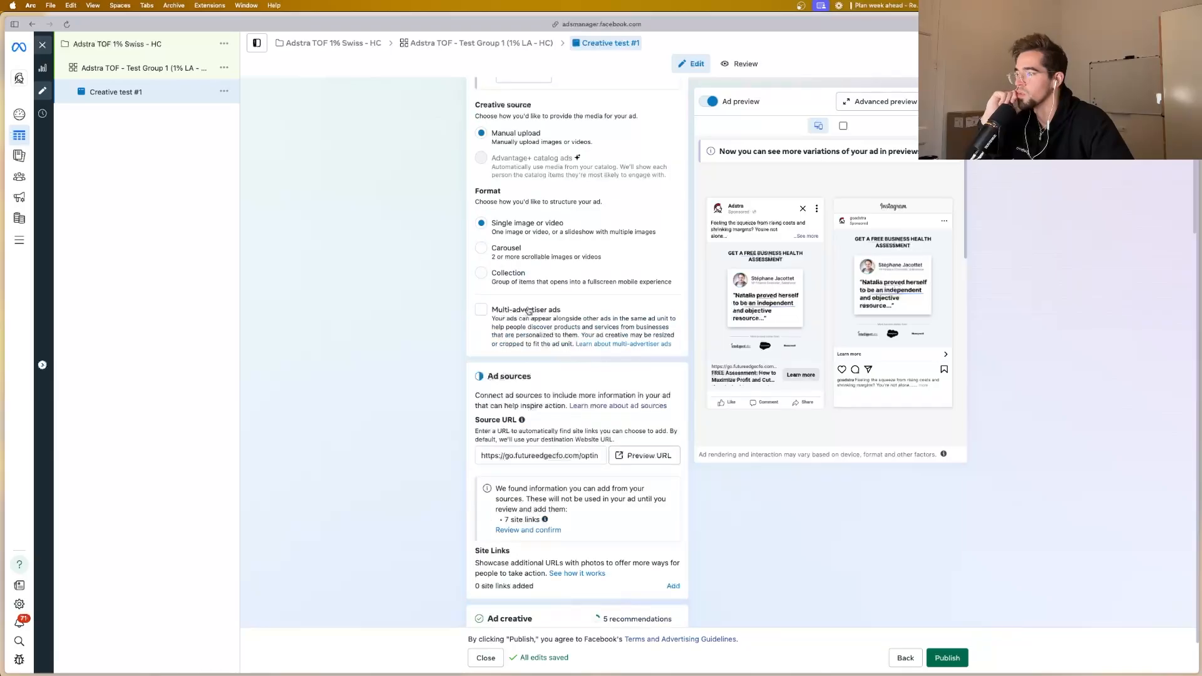
scroll(528, 311, down, 3)
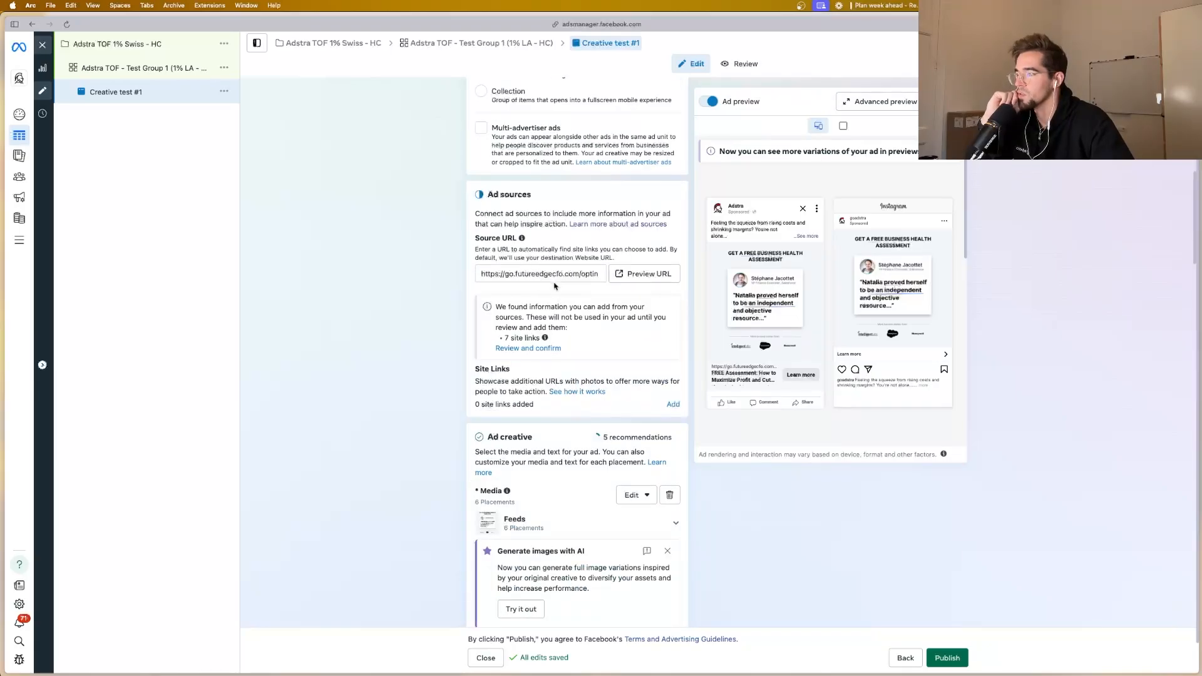
scroll(545, 279, down, 2)
scroll(554, 282, down, 1)
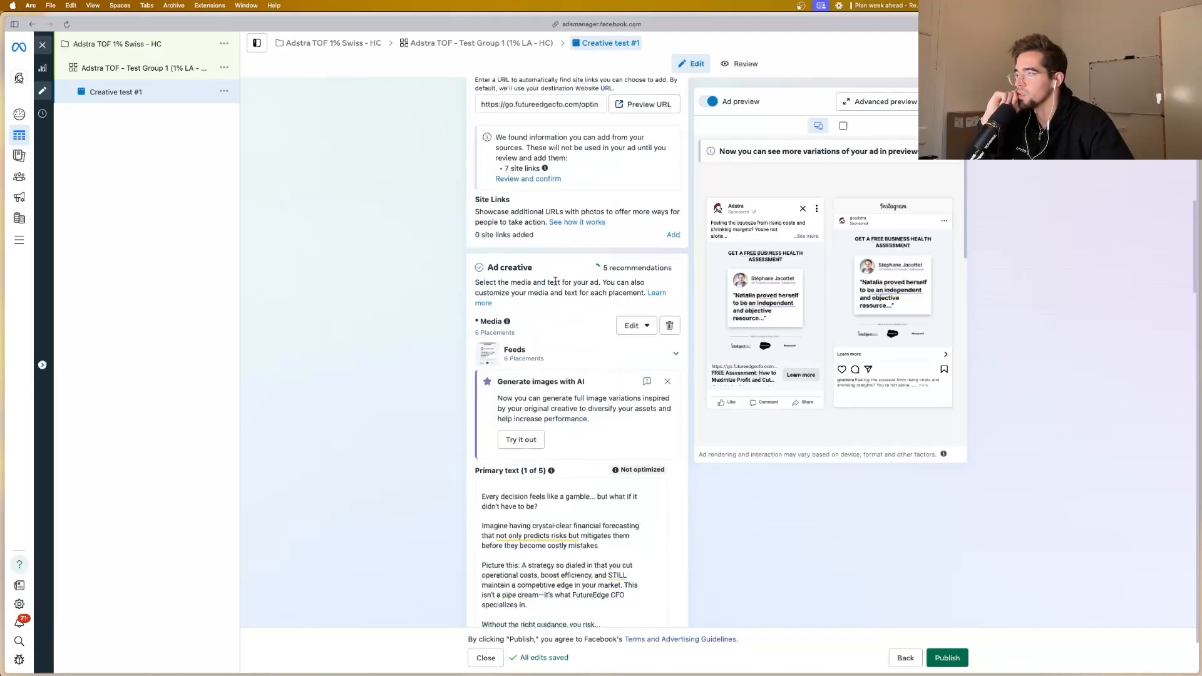
click(667, 381)
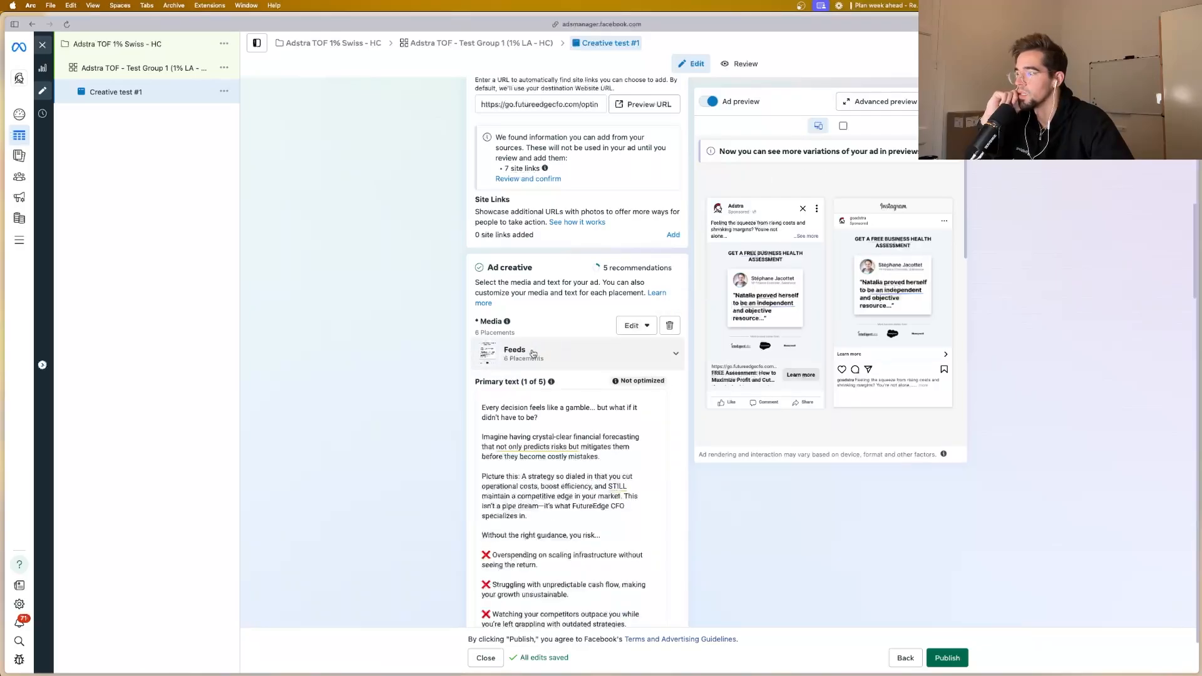
Step: Check the primary text and headlines, and re-enter the description as "If you're looking to maximize cash flow, read carefully."
scroll(527, 358, down, 1)
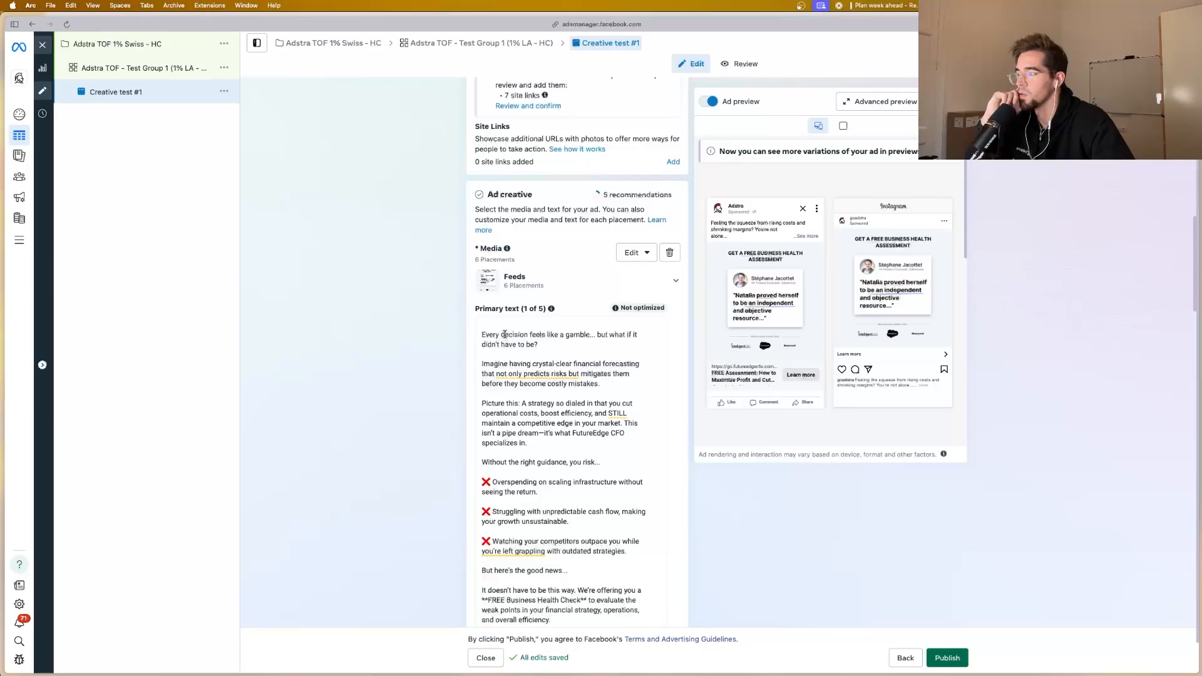
scroll(505, 336, down, 4)
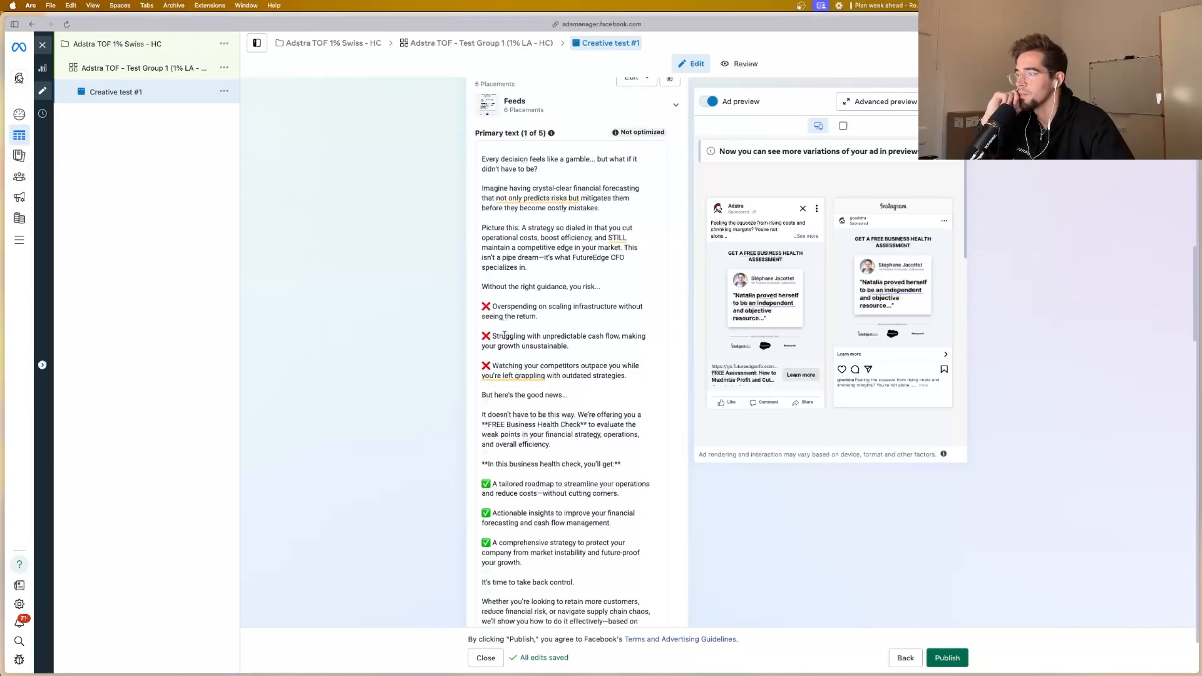
scroll(506, 334, down, 5)
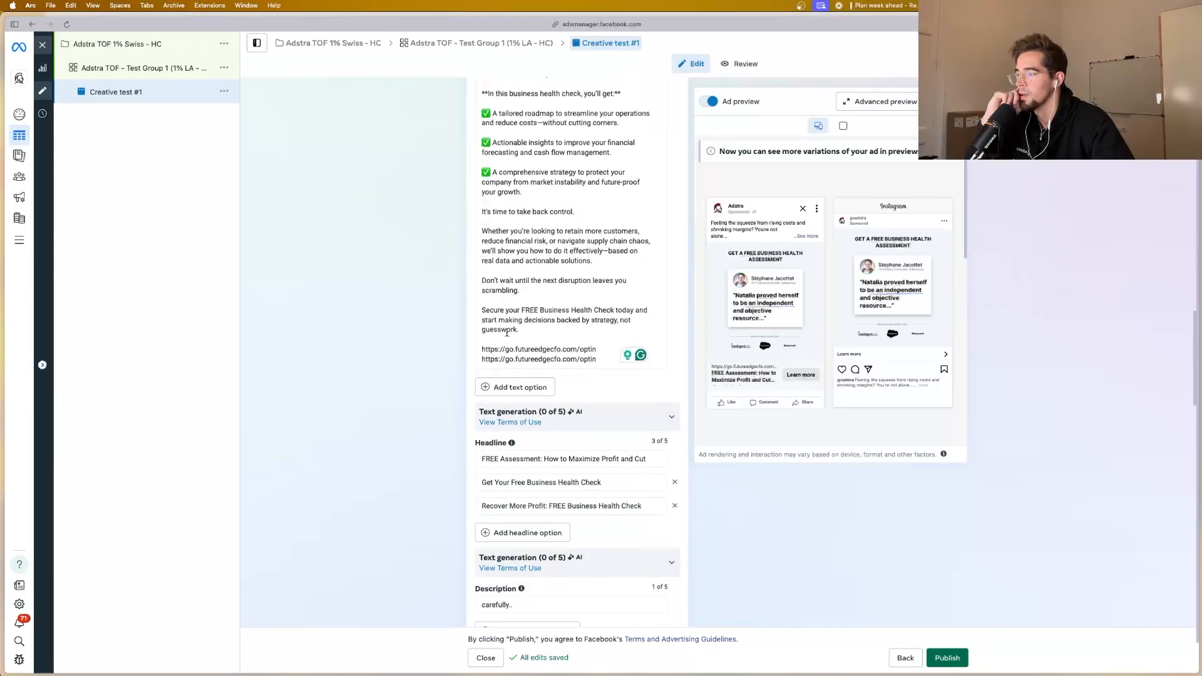
scroll(534, 405, down, 2)
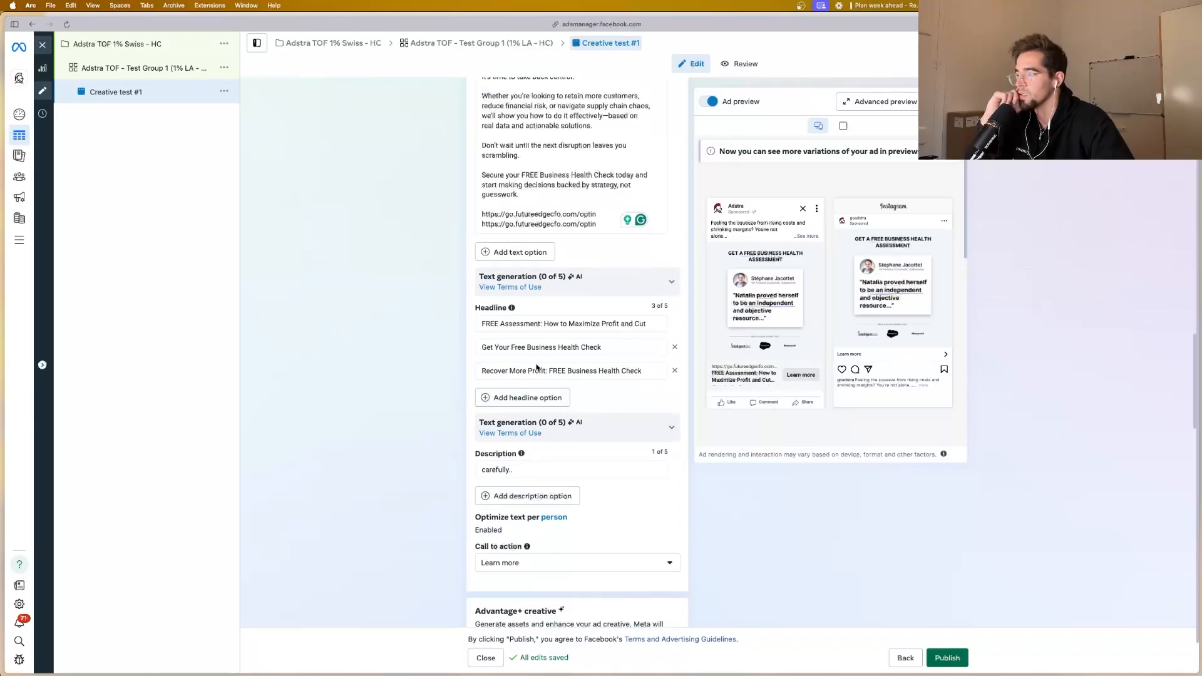
drag(521, 385, 463, 385)
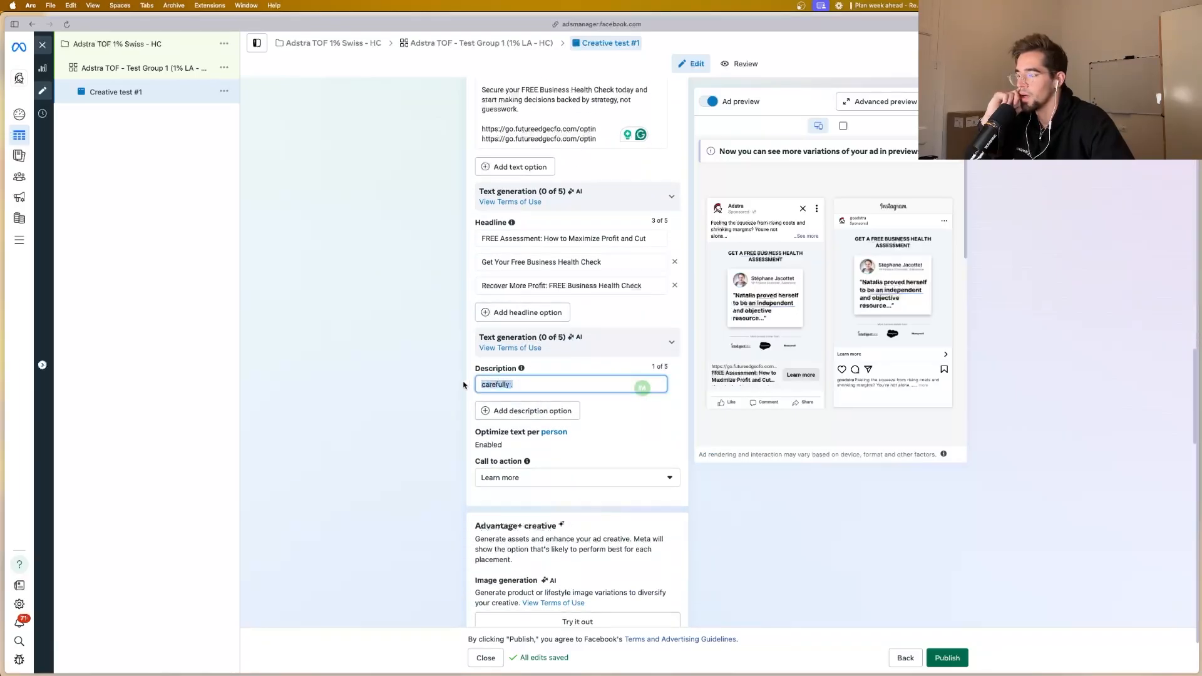
text(If you're looking to maximize cash flow, read)
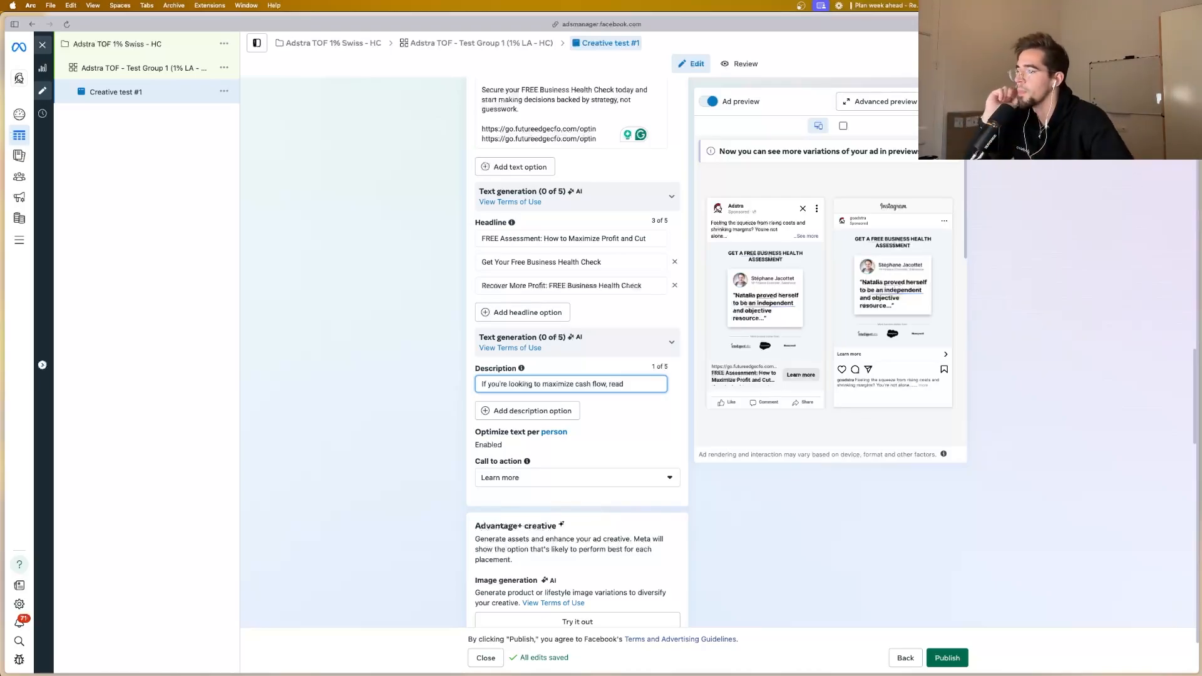
Step: Review the call to action, Advantage+ creative, destination and tracking settings through to the URL parameters
scroll(554, 407, down, 4)
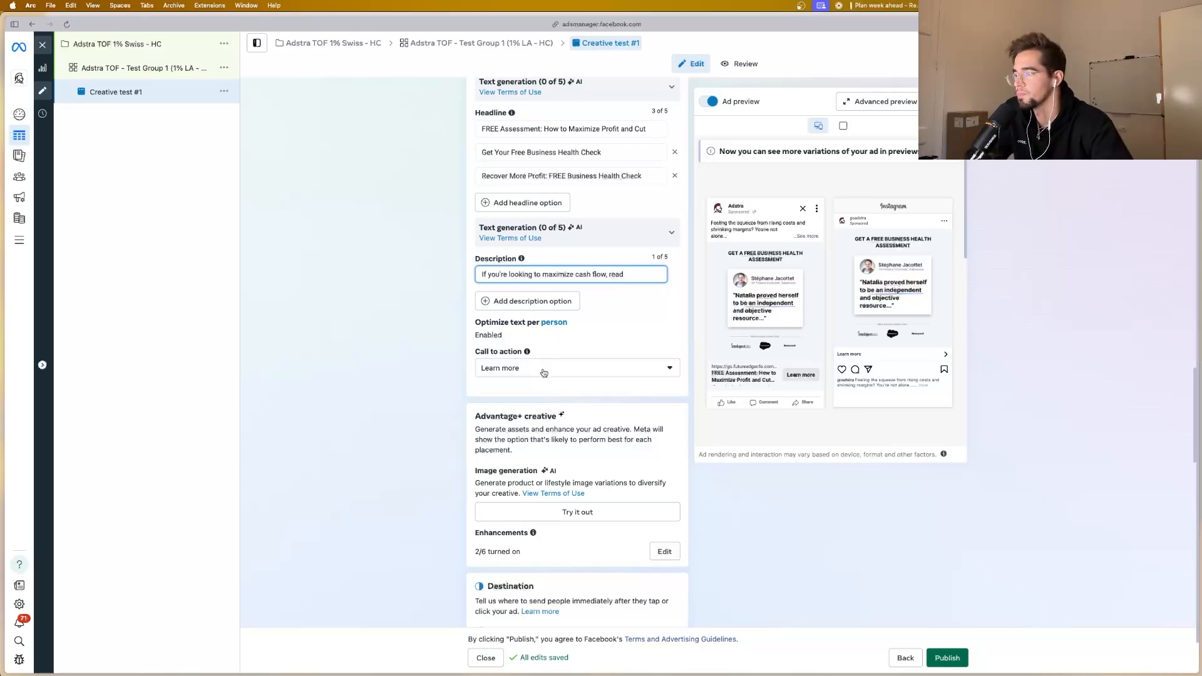
scroll(544, 373, down, 10)
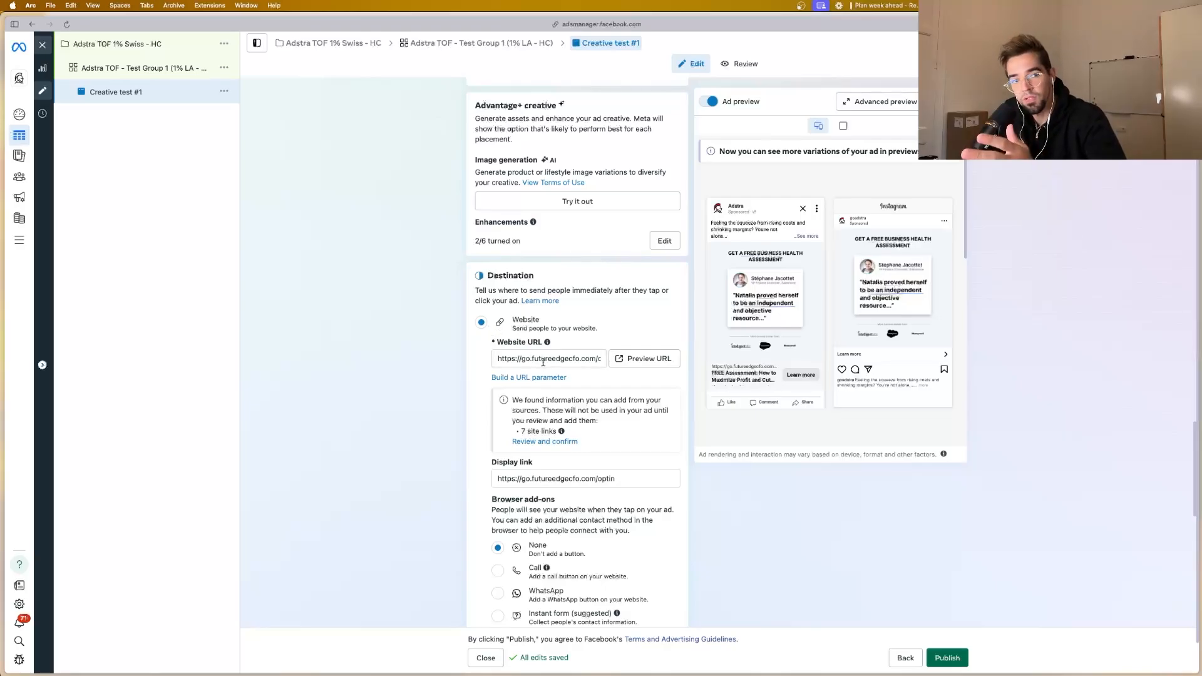
scroll(558, 352, down, 6)
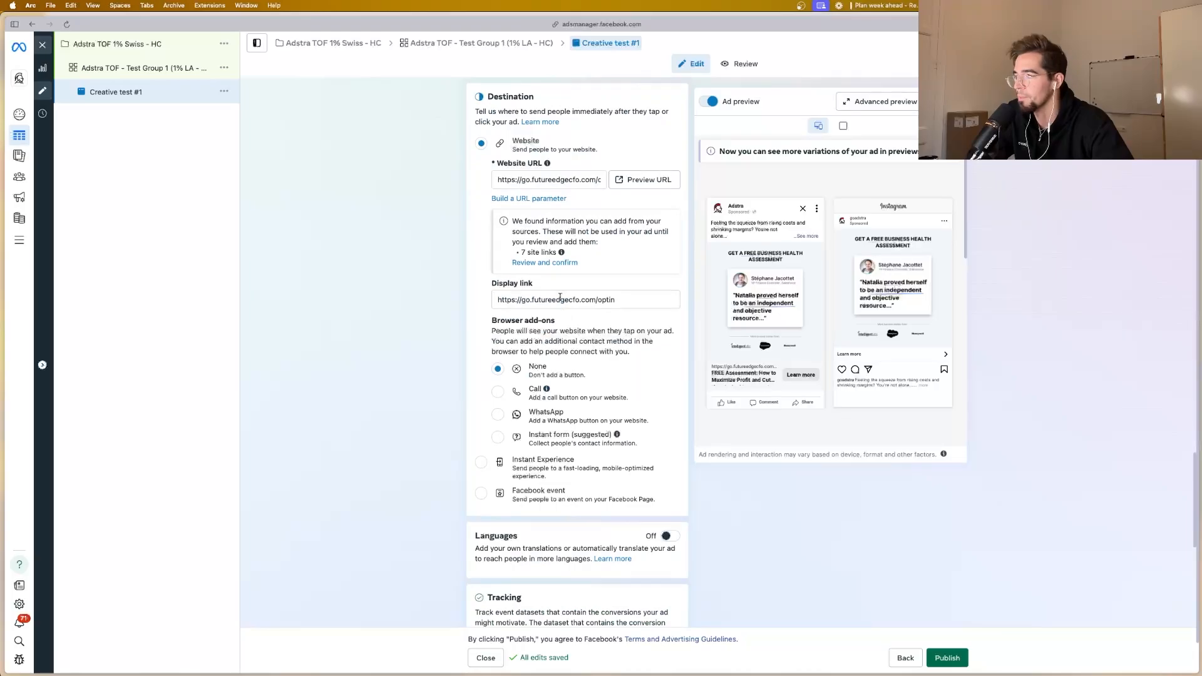
scroll(558, 330, down, 4)
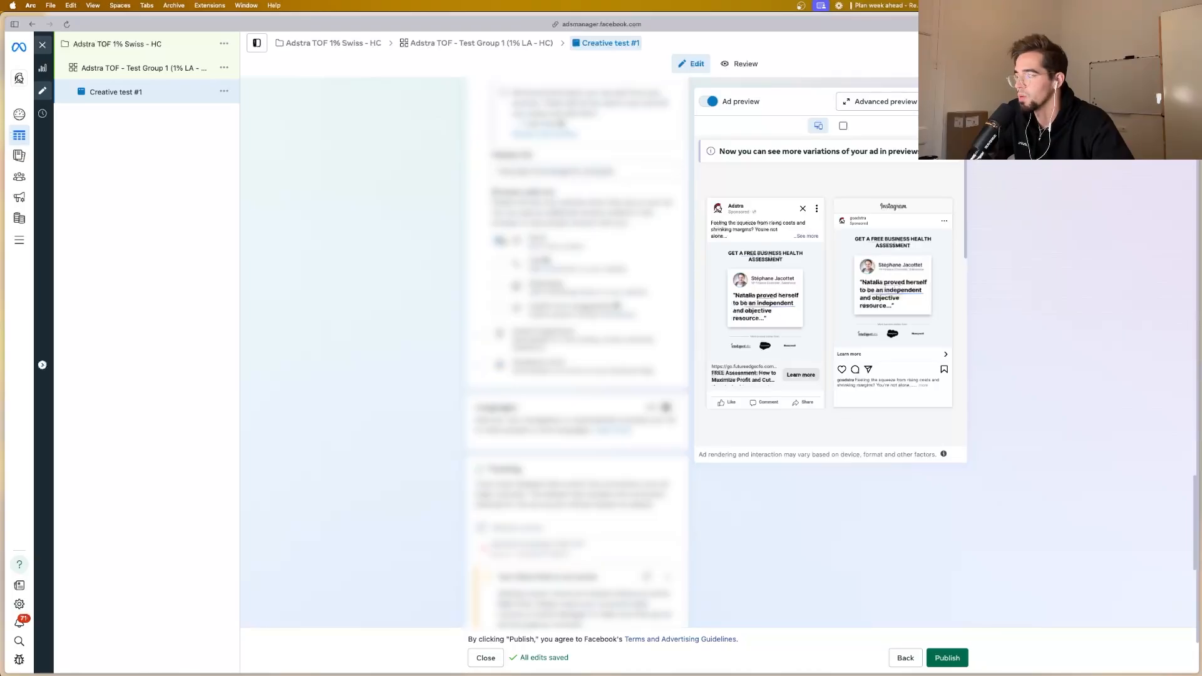
scroll(576, 351, down, 7)
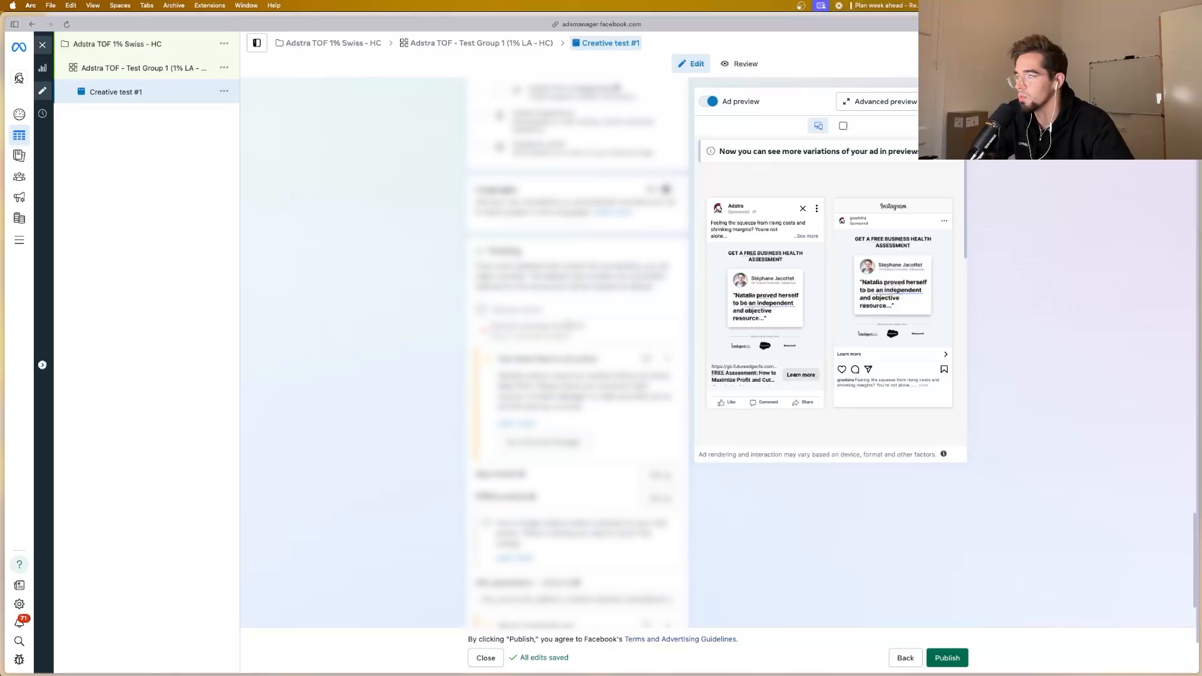
Step: Duplicate the Creative test #1 ad once within the original campaign, keeping existing reactions, comments and shares
scroll(584, 341, down, 4)
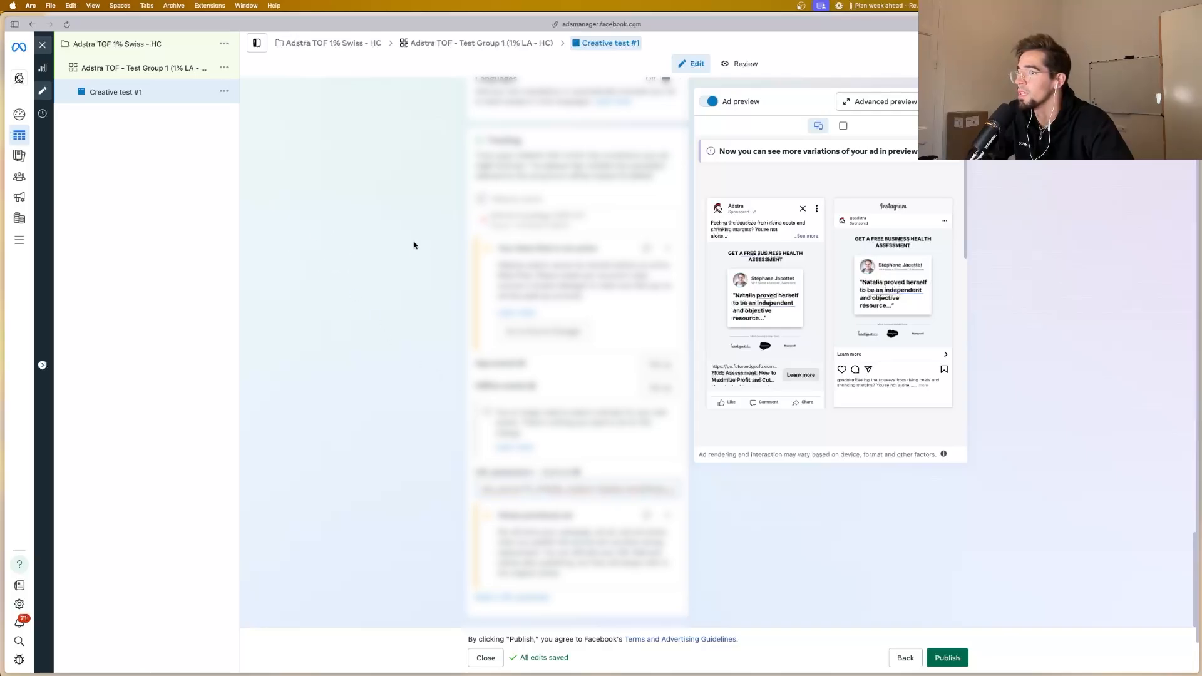
click(223, 92)
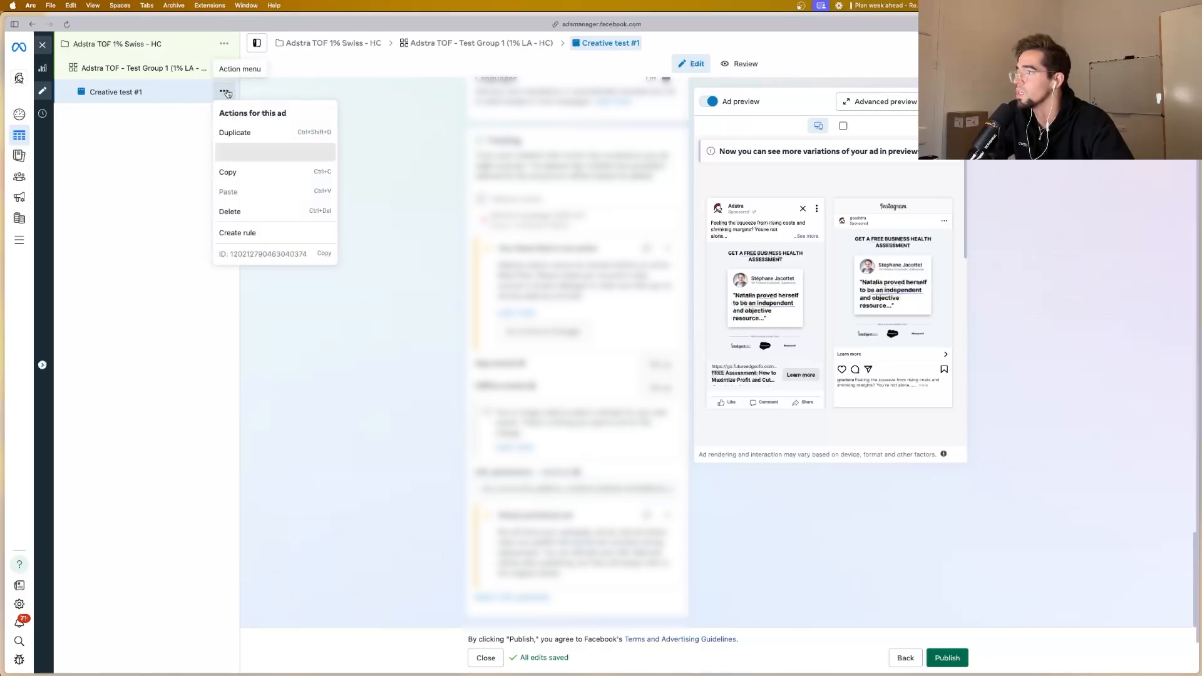
click(234, 133)
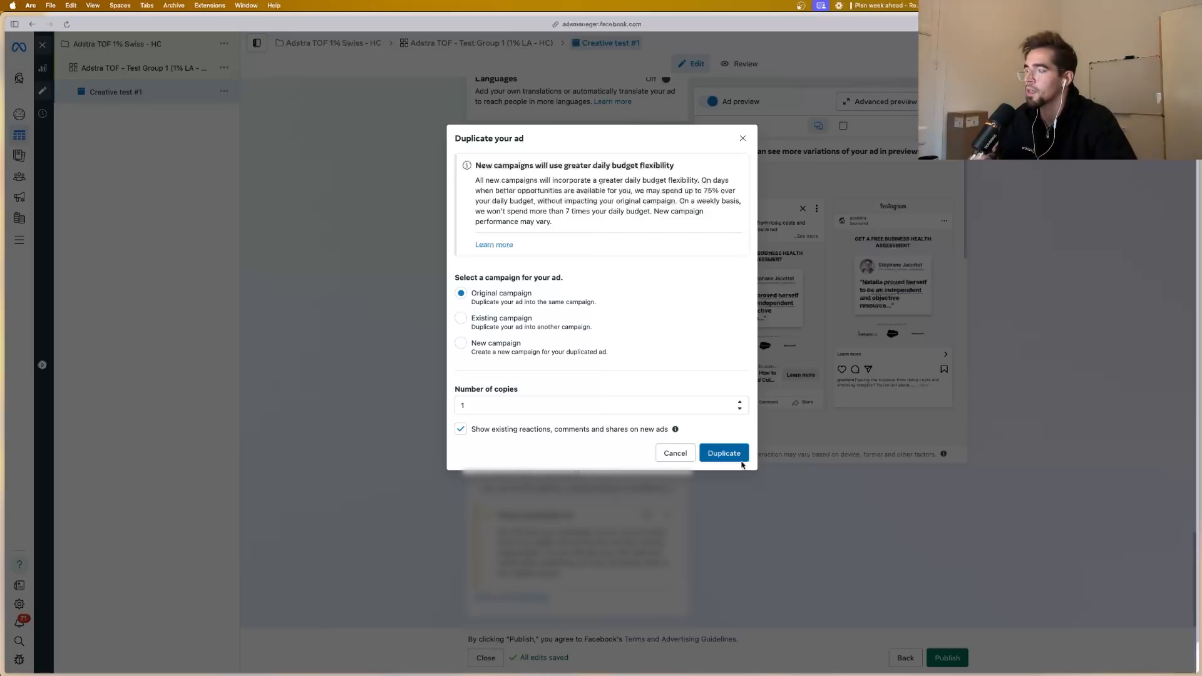
click(724, 452)
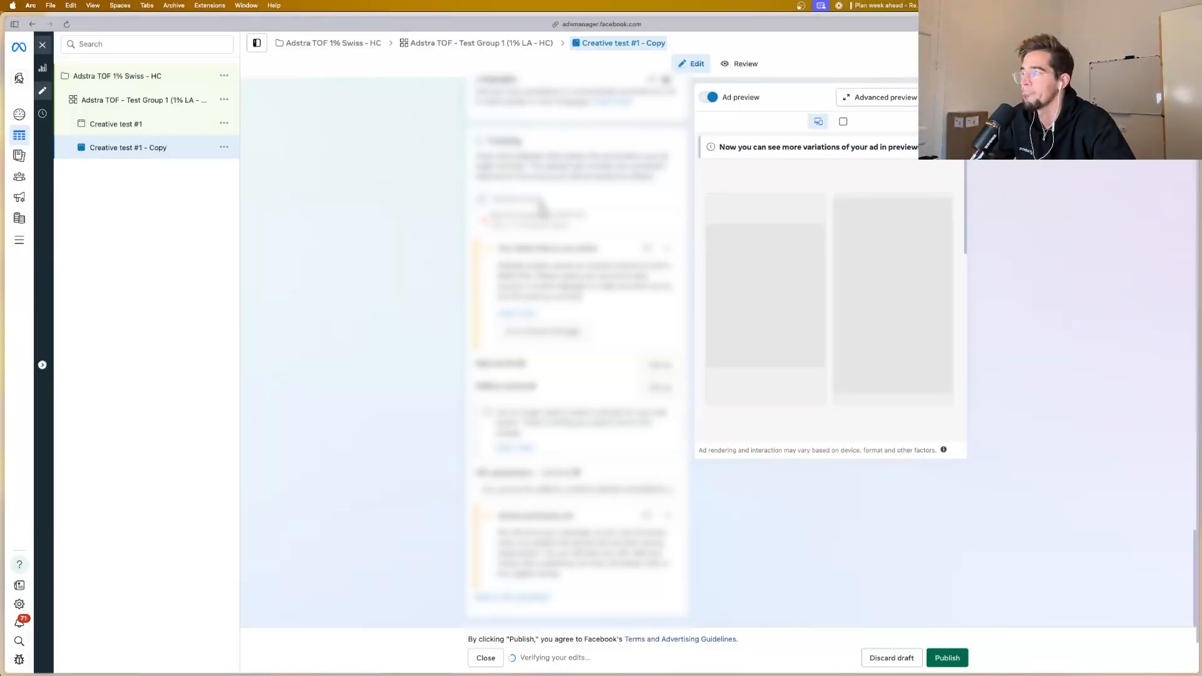
Step: Rename the duplicated ad as Creative test #2
scroll(539, 205, up, 10)
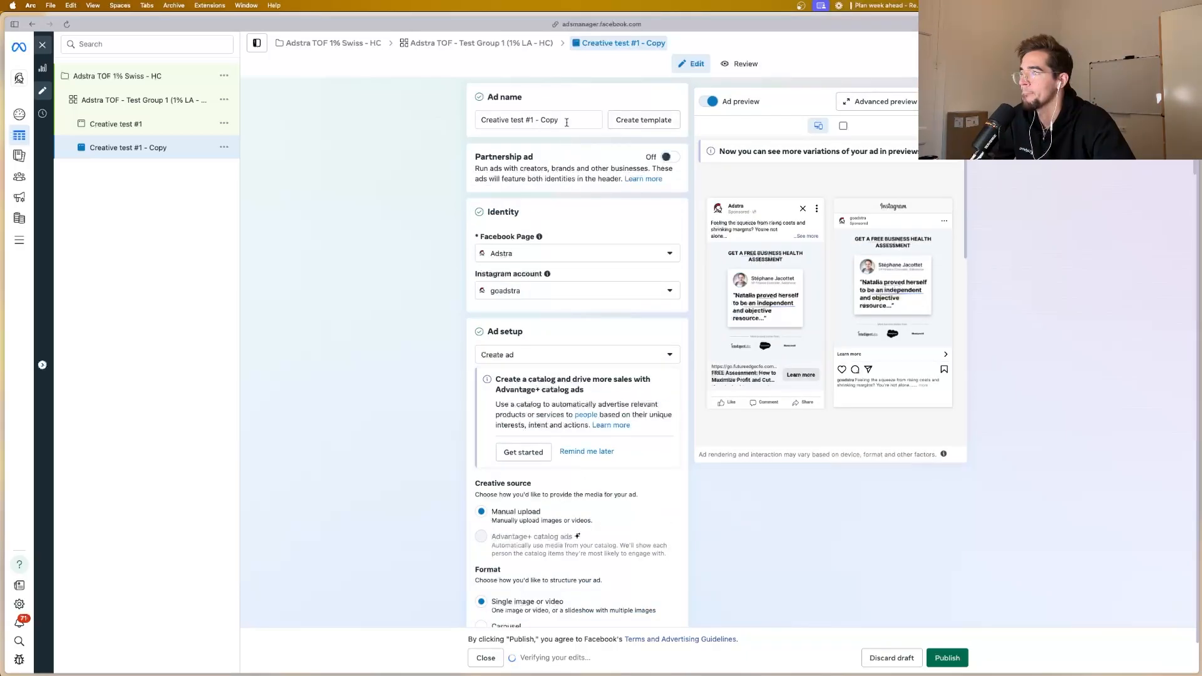
drag(566, 122, 529, 120)
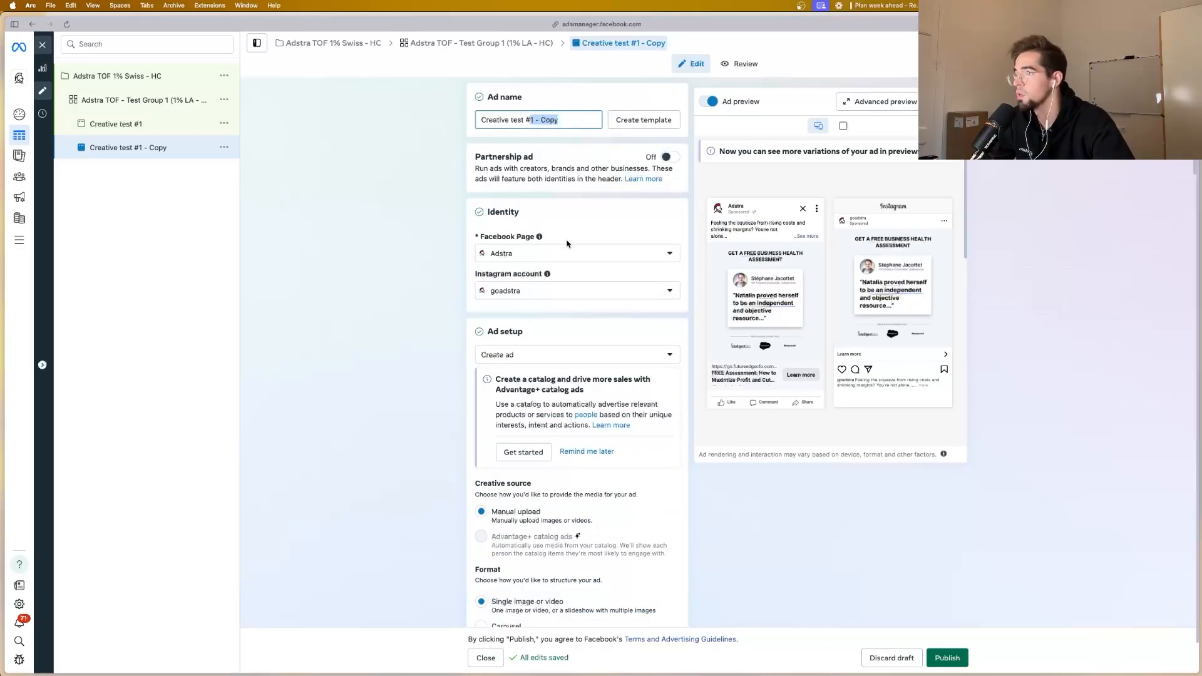
click(567, 243)
Step: Replace Creative test #2's media with the first "This Consultant Wants To Give You A FREE Business Health Assessment" account image, keeping the original crop
scroll(557, 254, down, 4)
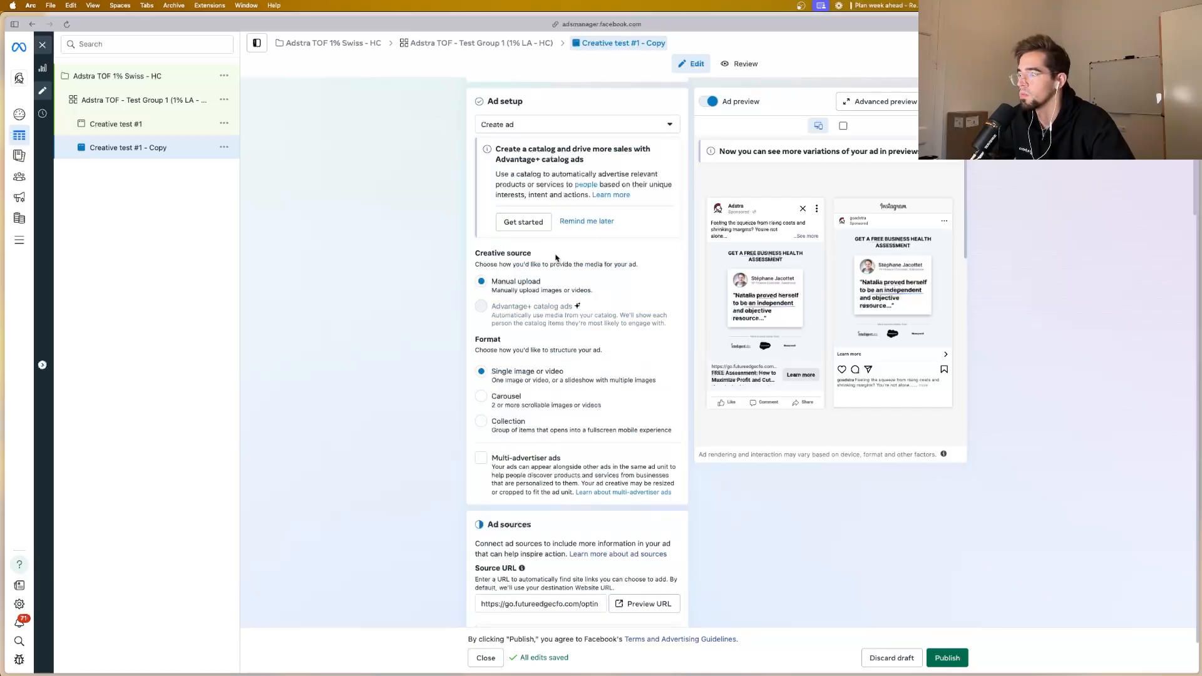
scroll(556, 258, down, 5)
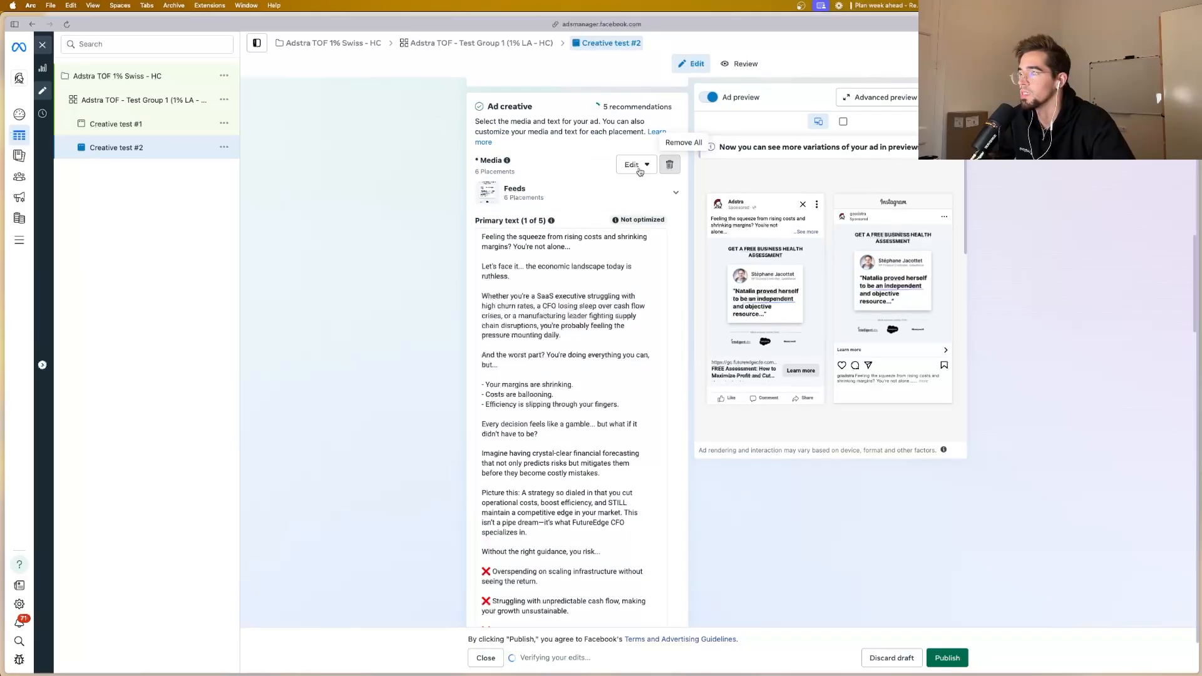
click(670, 164)
click(520, 177)
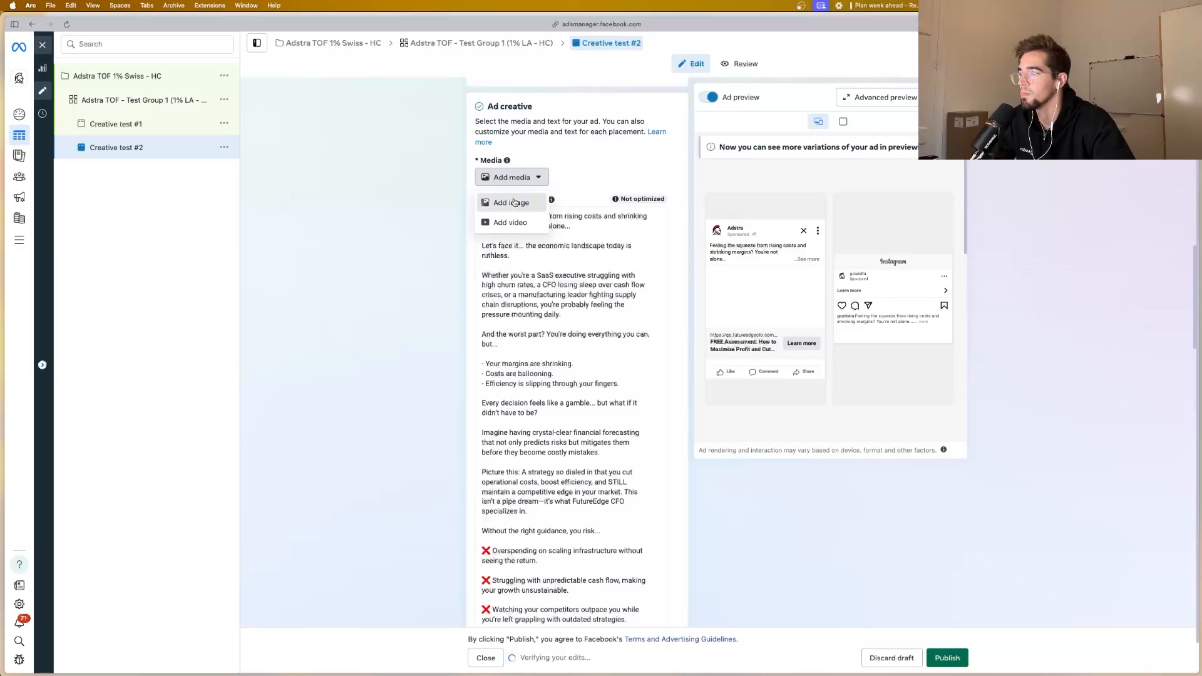
click(524, 201)
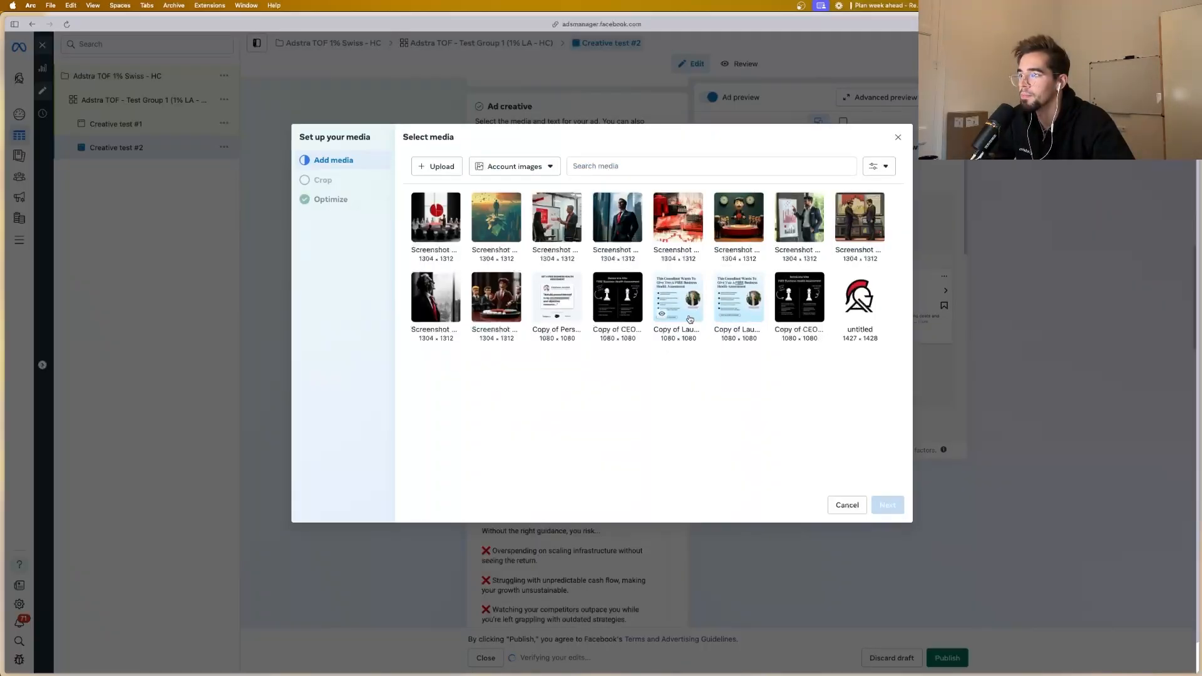
click(661, 317)
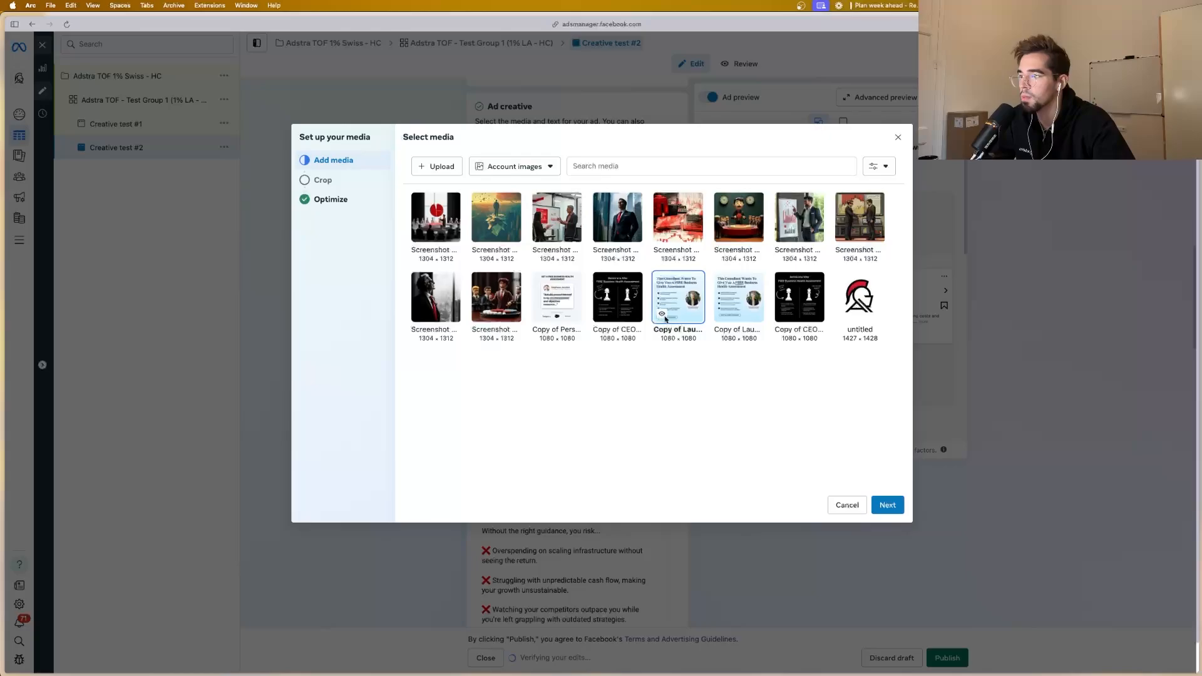
mouse_move(663, 314)
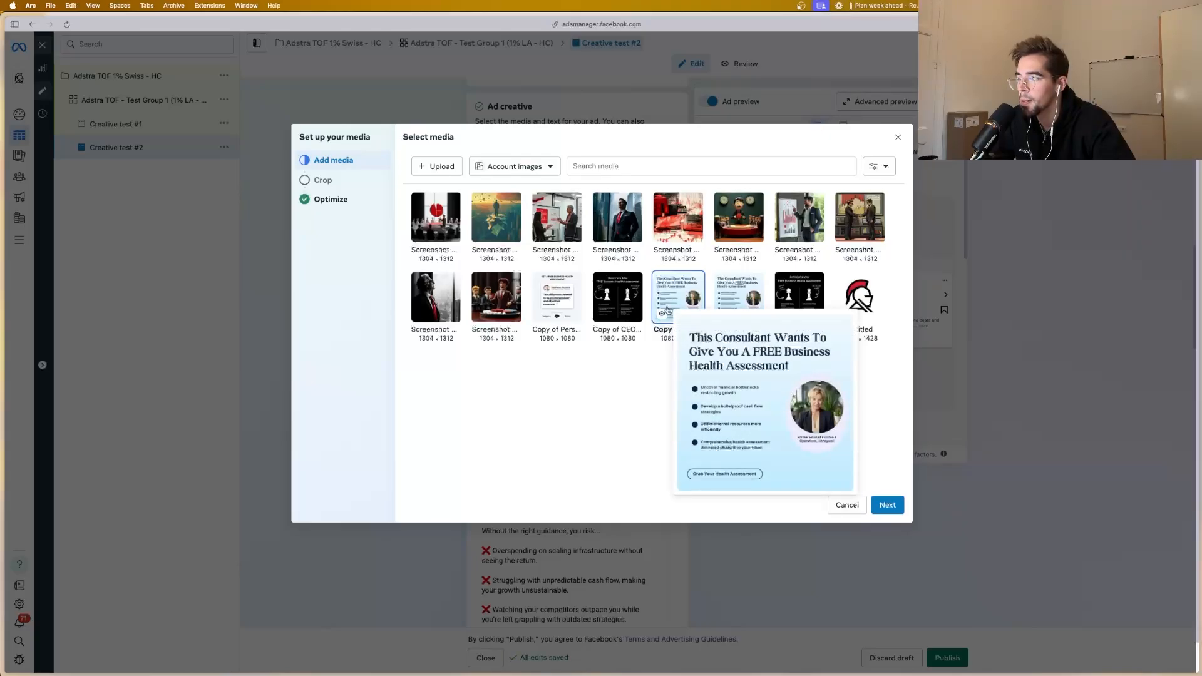
click(887, 505)
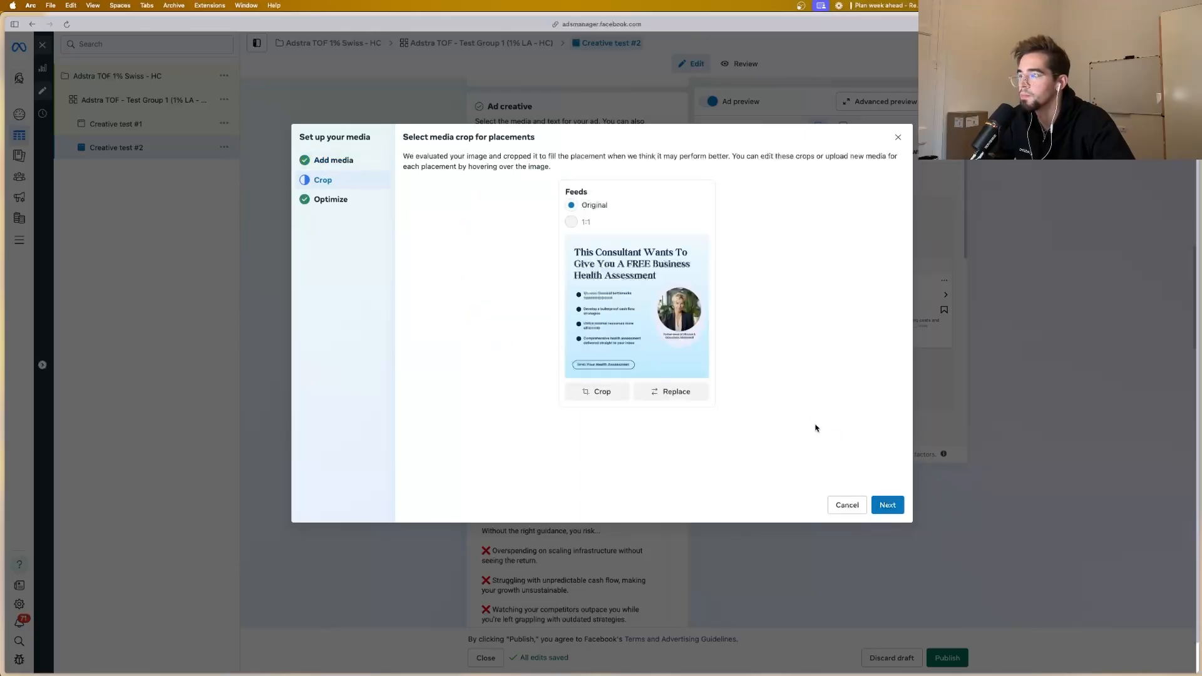
click(892, 506)
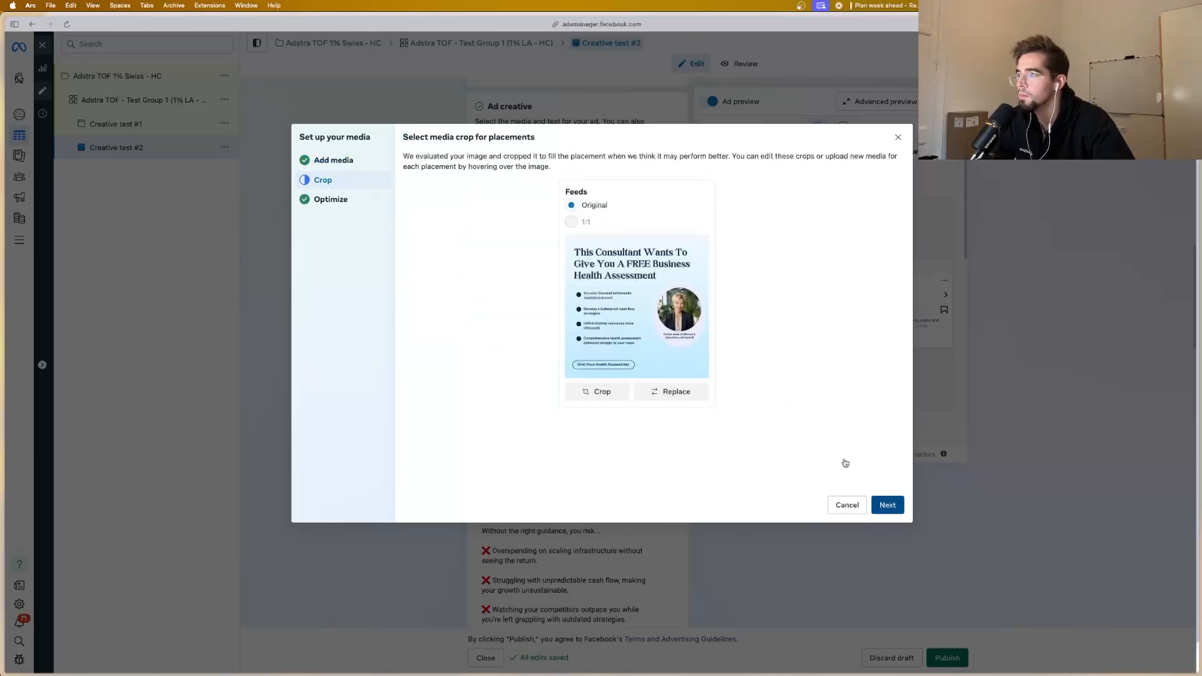
Step: Expand the Music enhancement, check the other Advantage+ creative optimizations, and complete the media setup for Creative test #2
scroll(772, 358, down, 1)
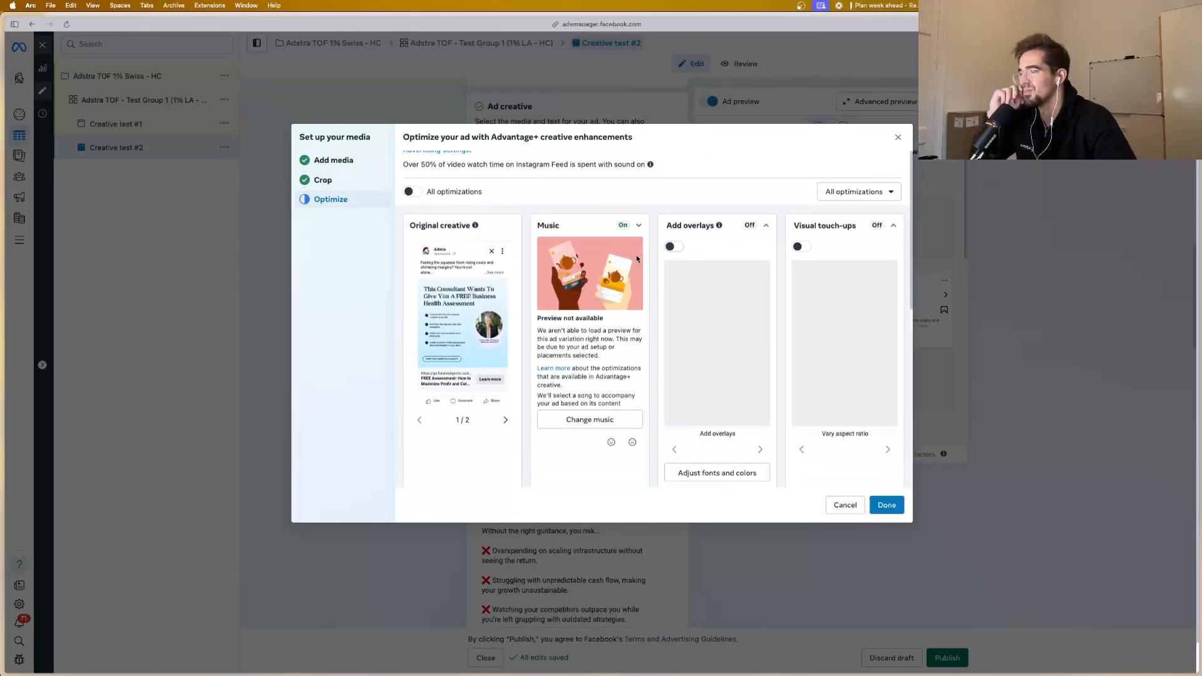
scroll(636, 254, up, 1)
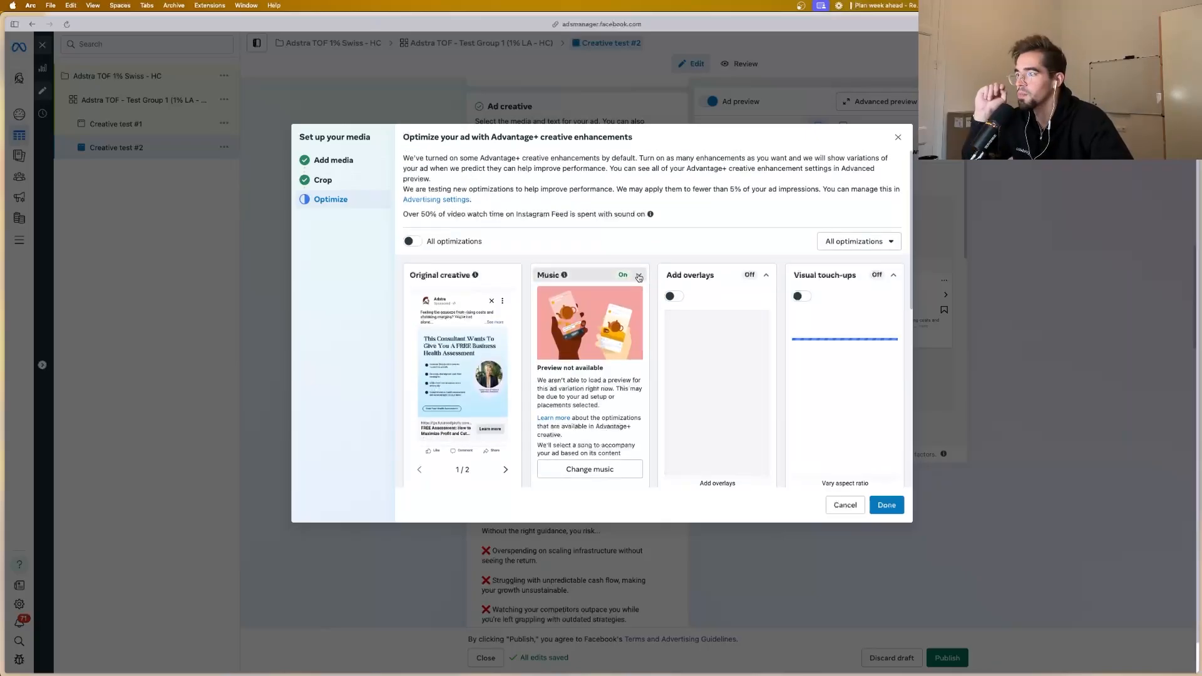
click(636, 273)
scroll(658, 340, down, 3)
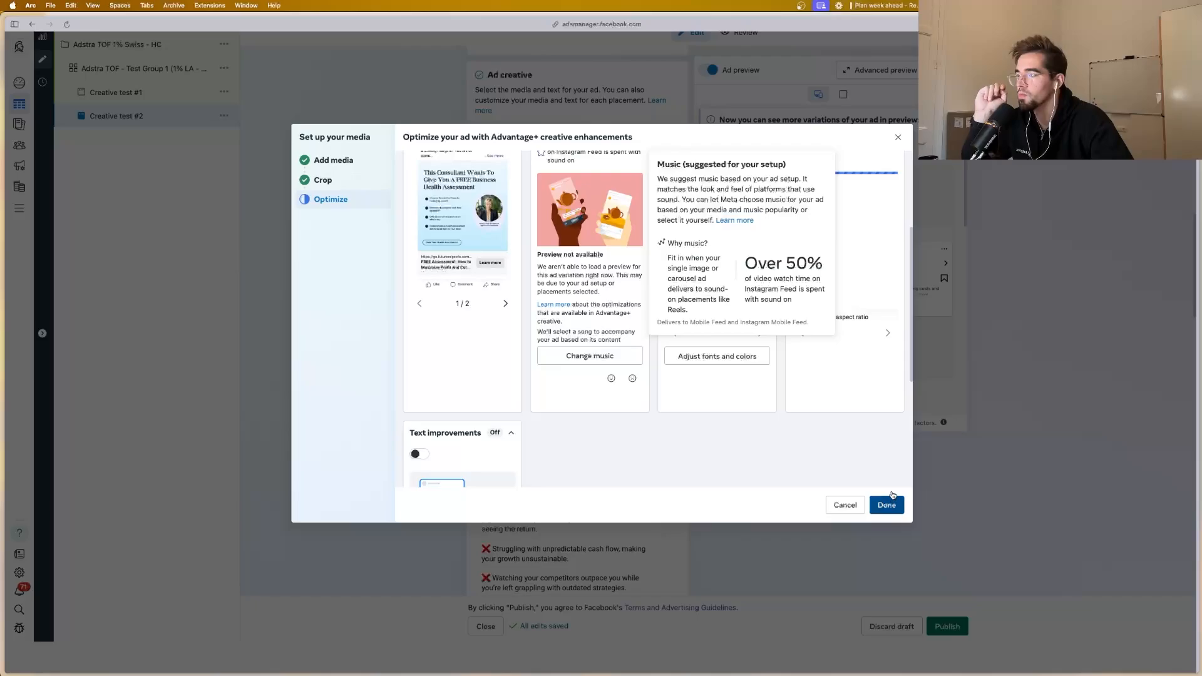
Step: Extend the ad name to "Creative test #2 (adstra sample)"
scroll(599, 322, up, 13)
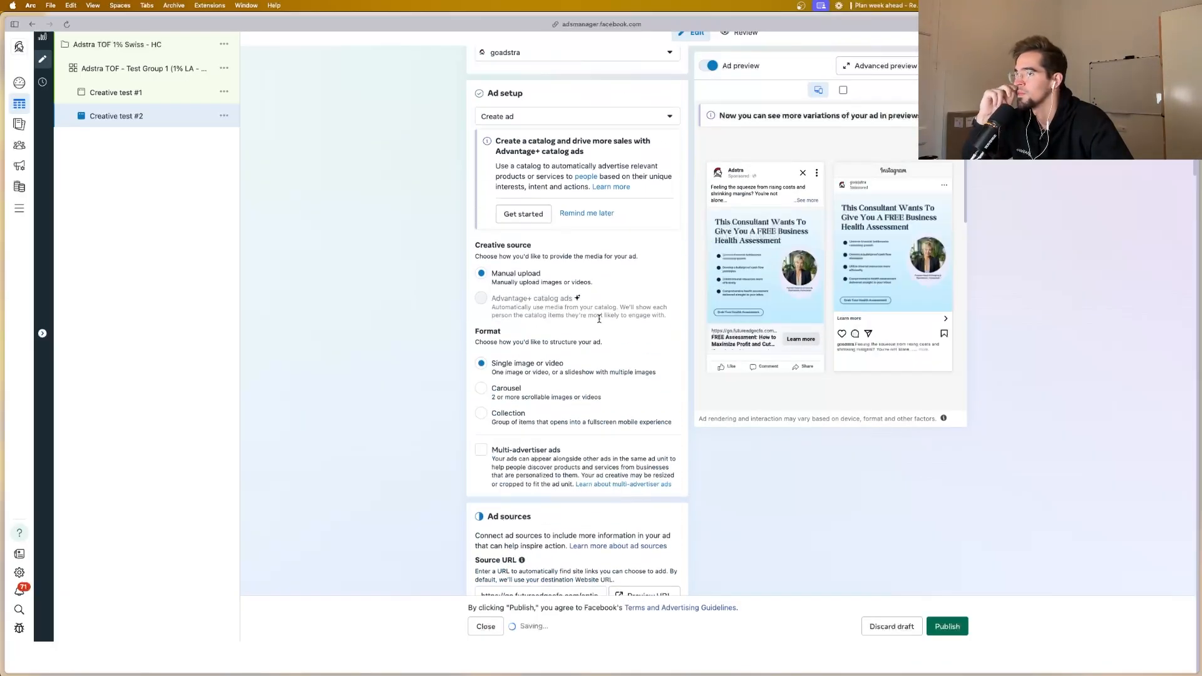
scroll(599, 322, up, 2)
click(554, 120)
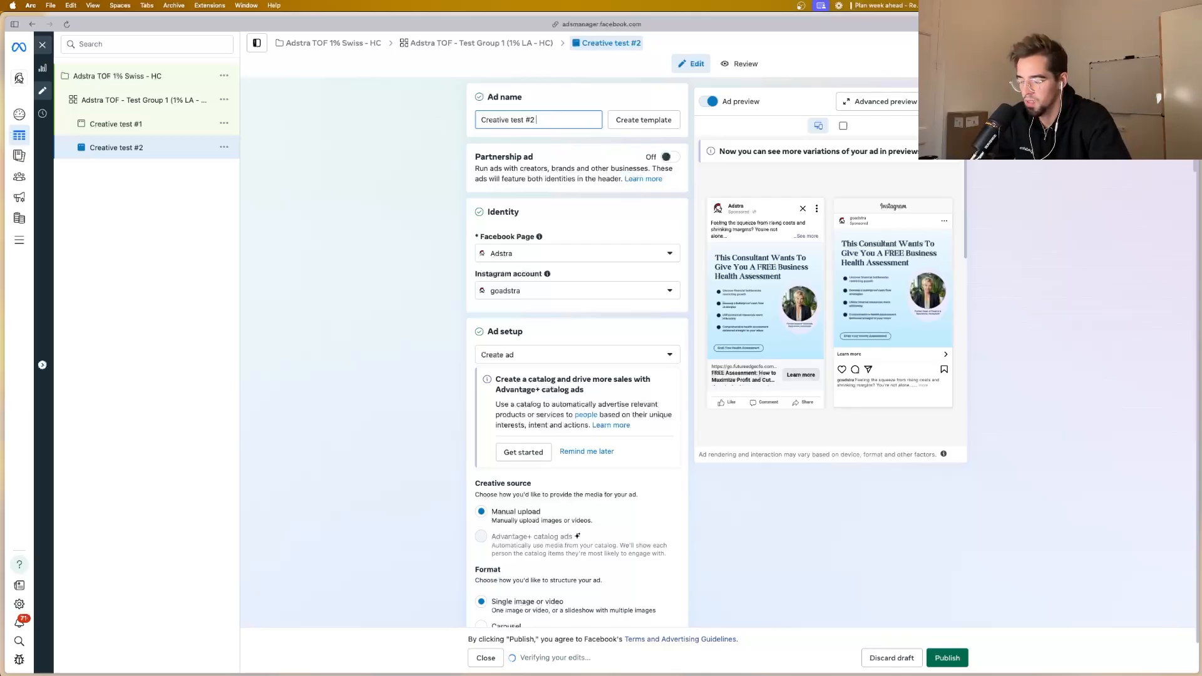
text(dstra)
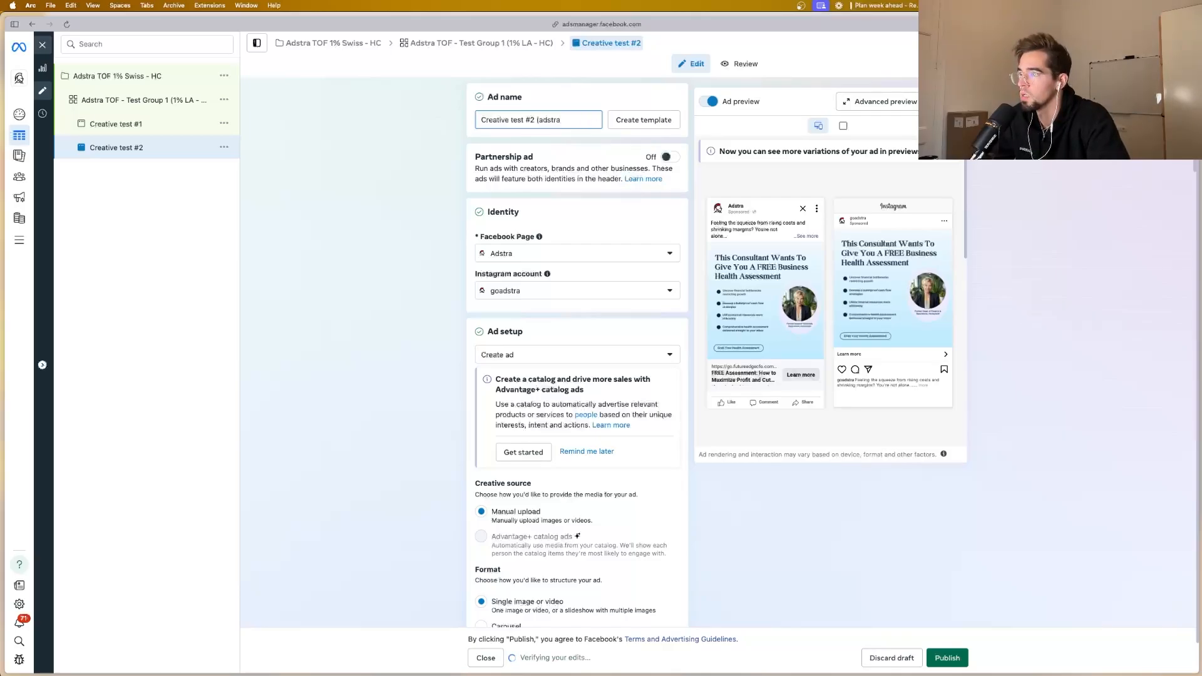
text( sample)
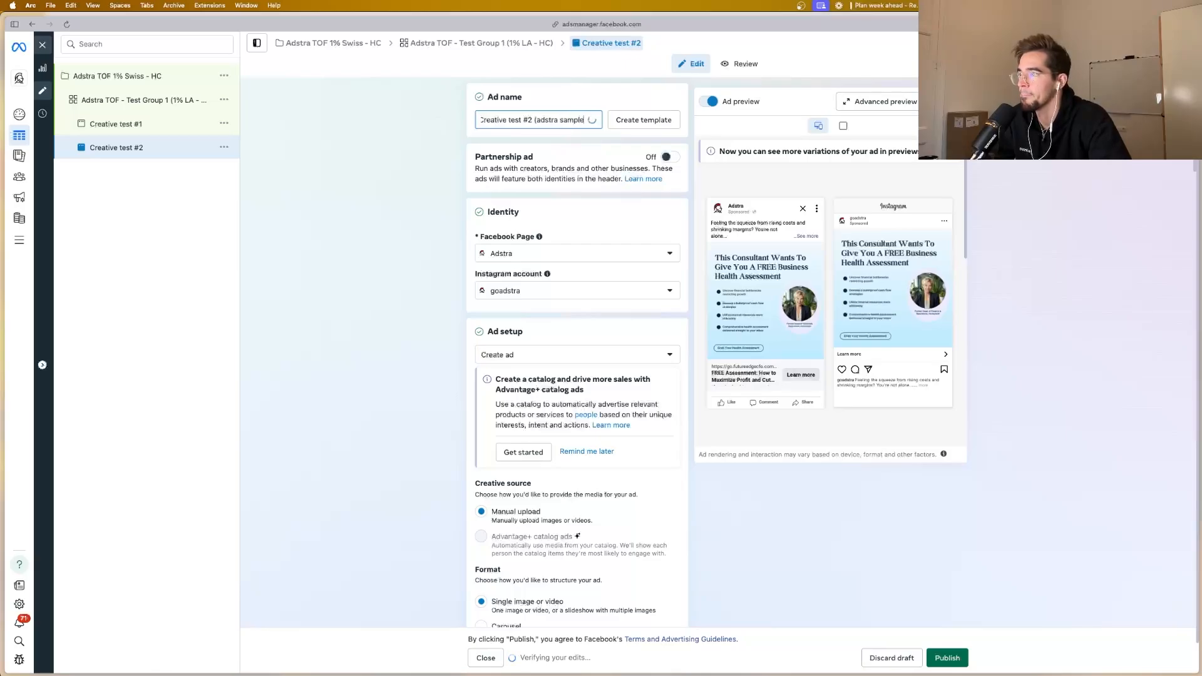
text())
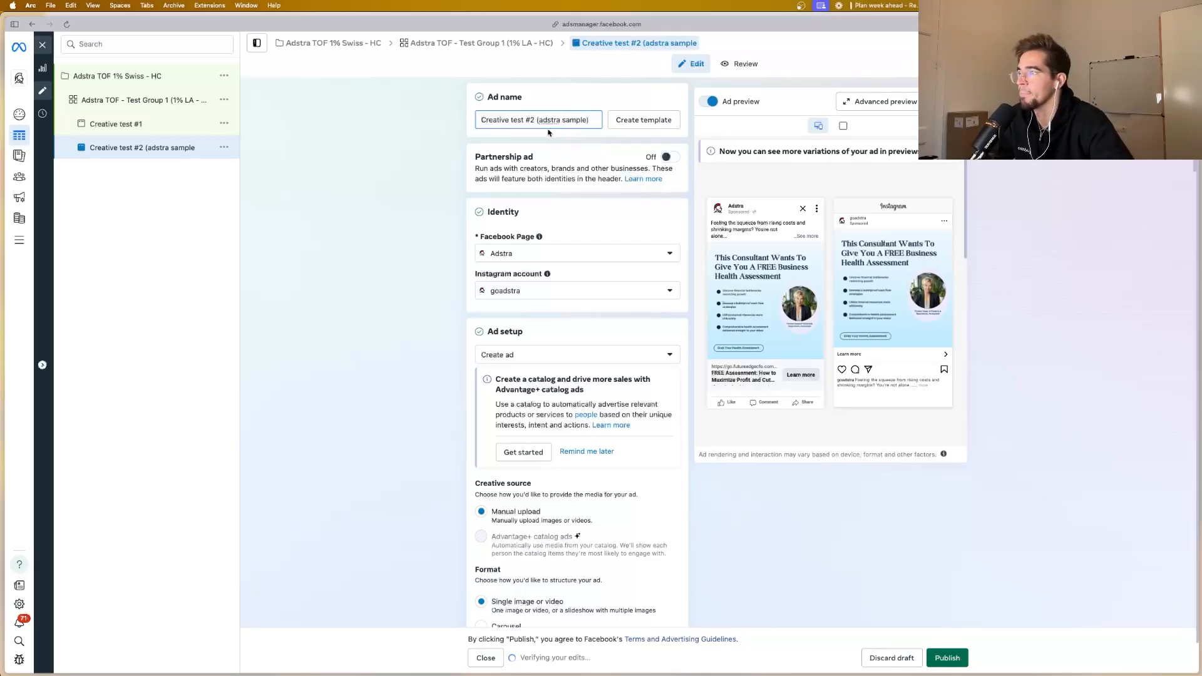
Step: Duplicate Creative test #2 (adstra sample) once within the original campaign and change the number in the copy's name to #3
click(224, 147)
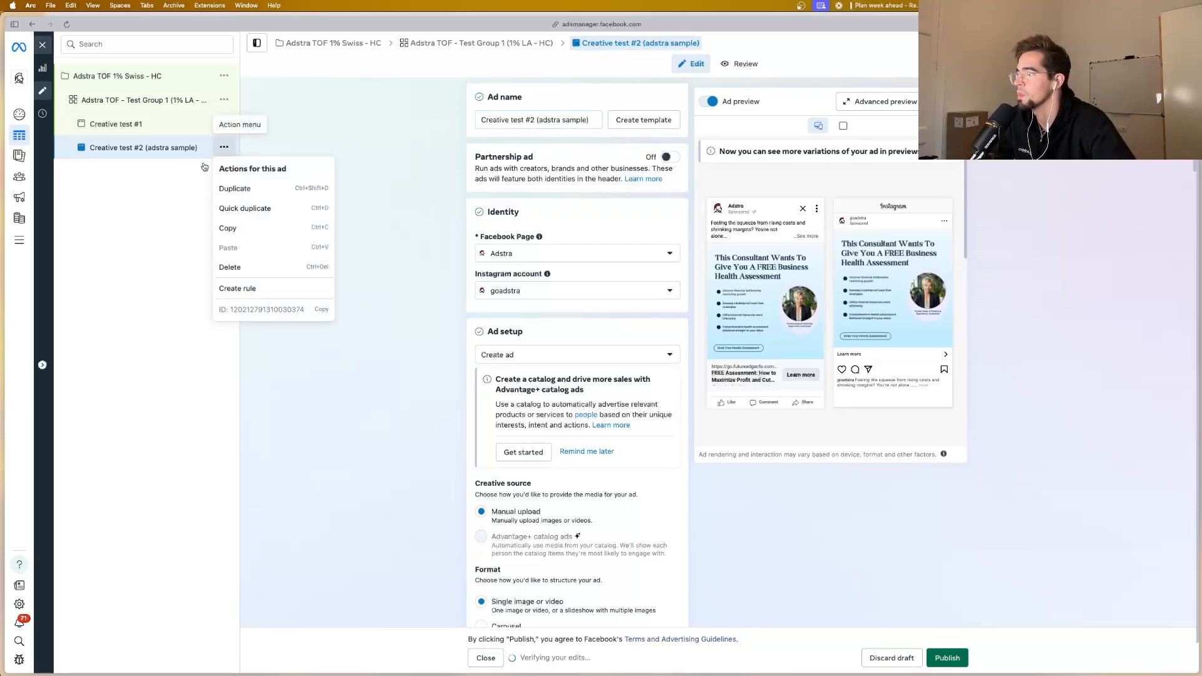
click(243, 195)
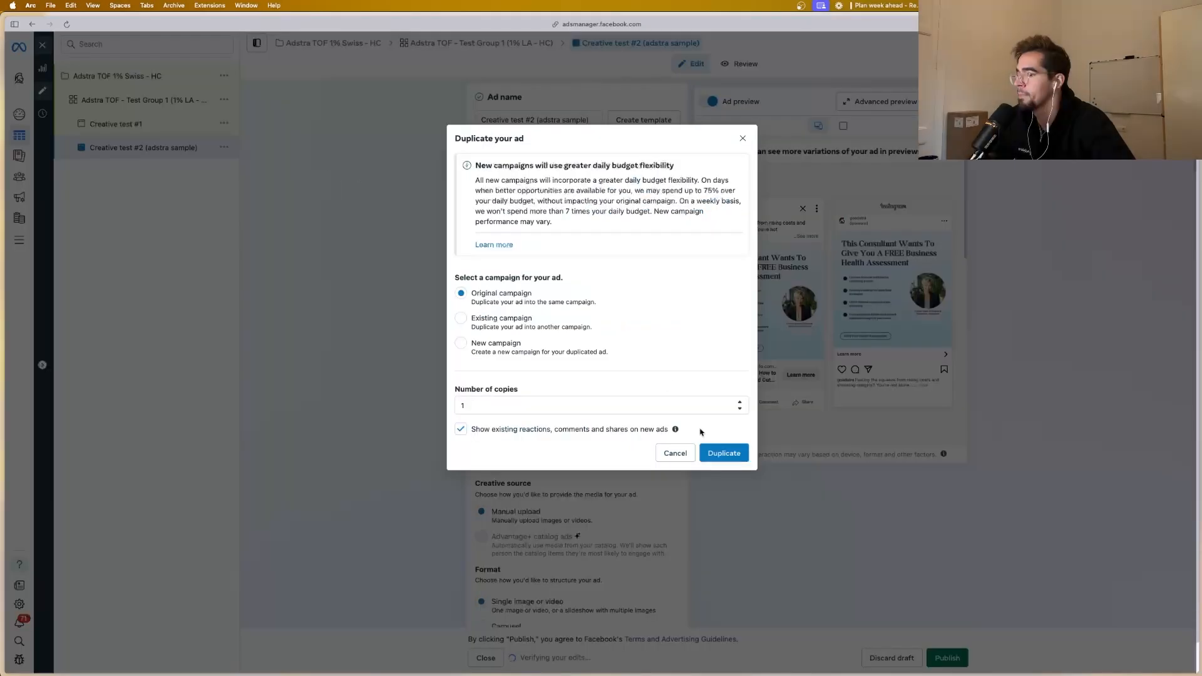
click(720, 451)
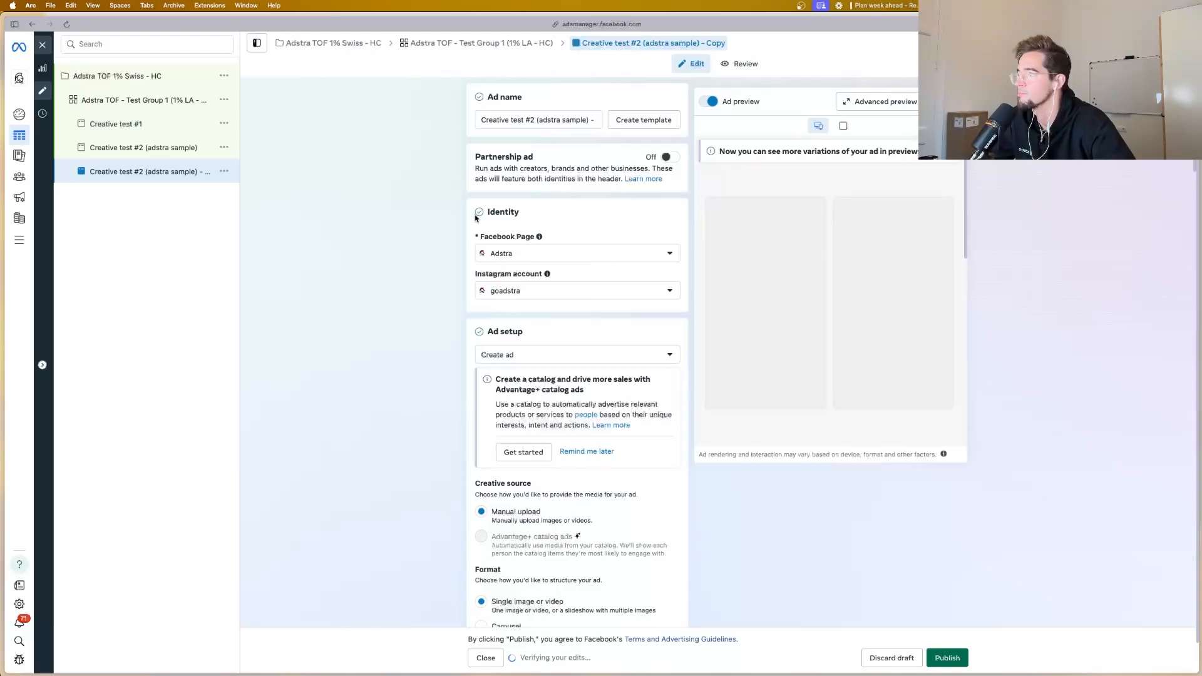
double_click(530, 120)
text(3)
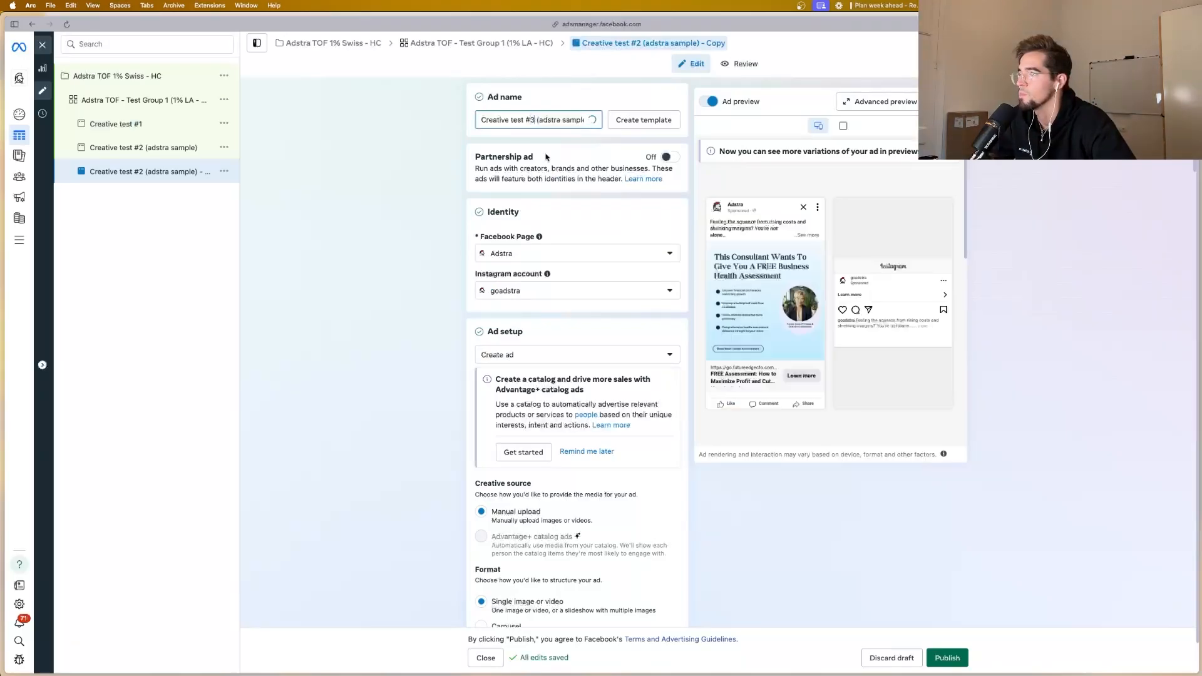
Step: Replace Creative test #3's media with the black "Before and After FREE Business Health Assessment" chess image, keeping the original crop
scroll(563, 242, down, 10)
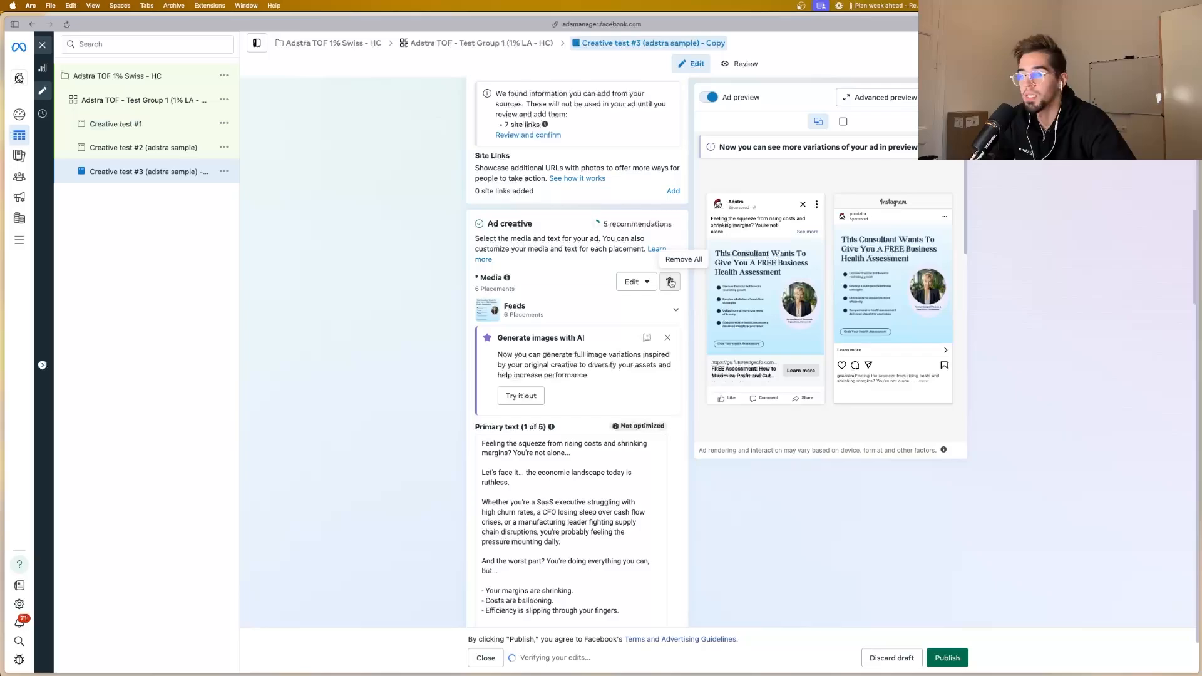
click(670, 282)
click(531, 295)
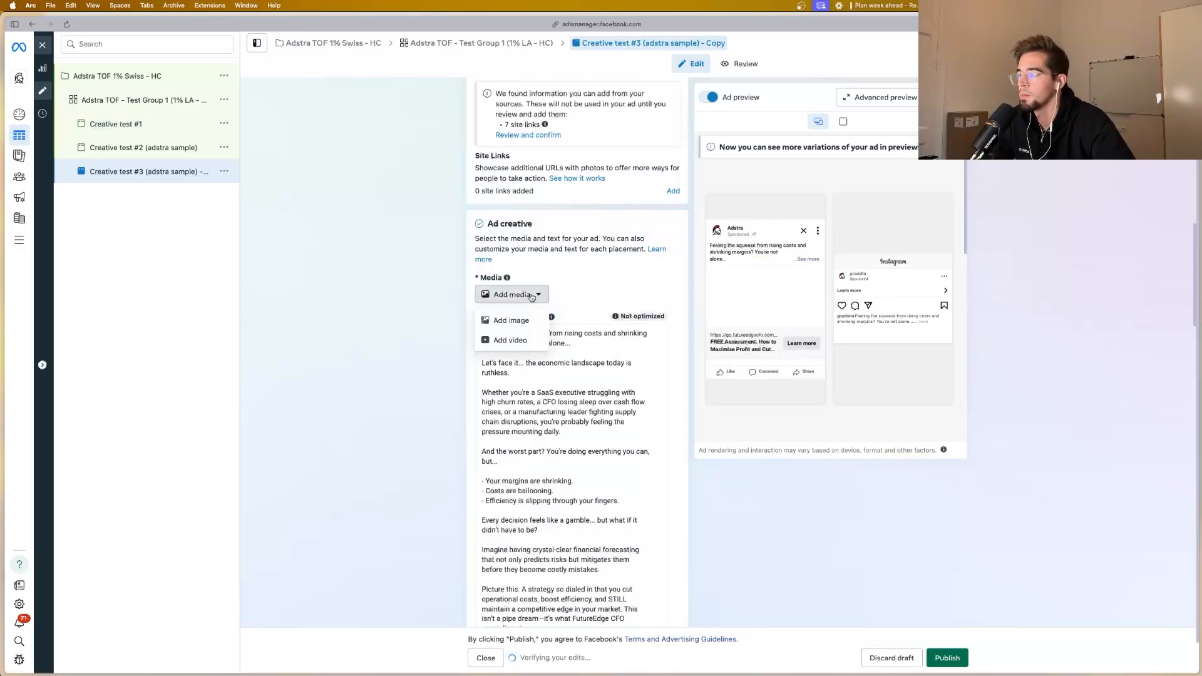
click(510, 320)
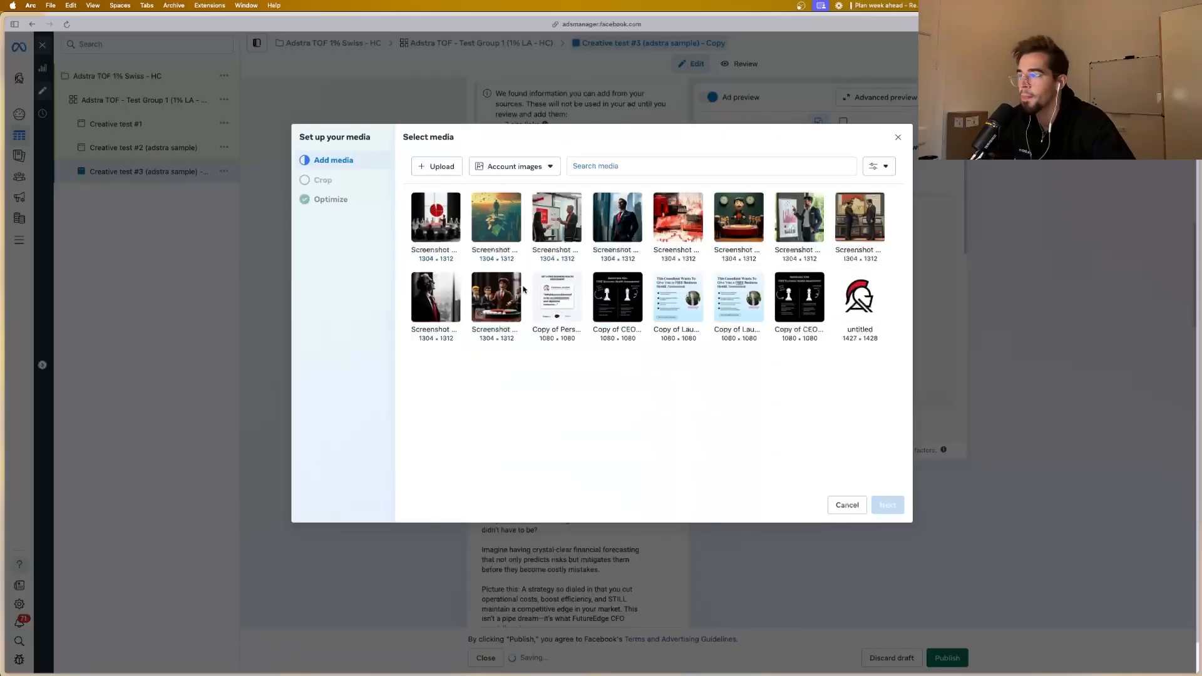
click(600, 317)
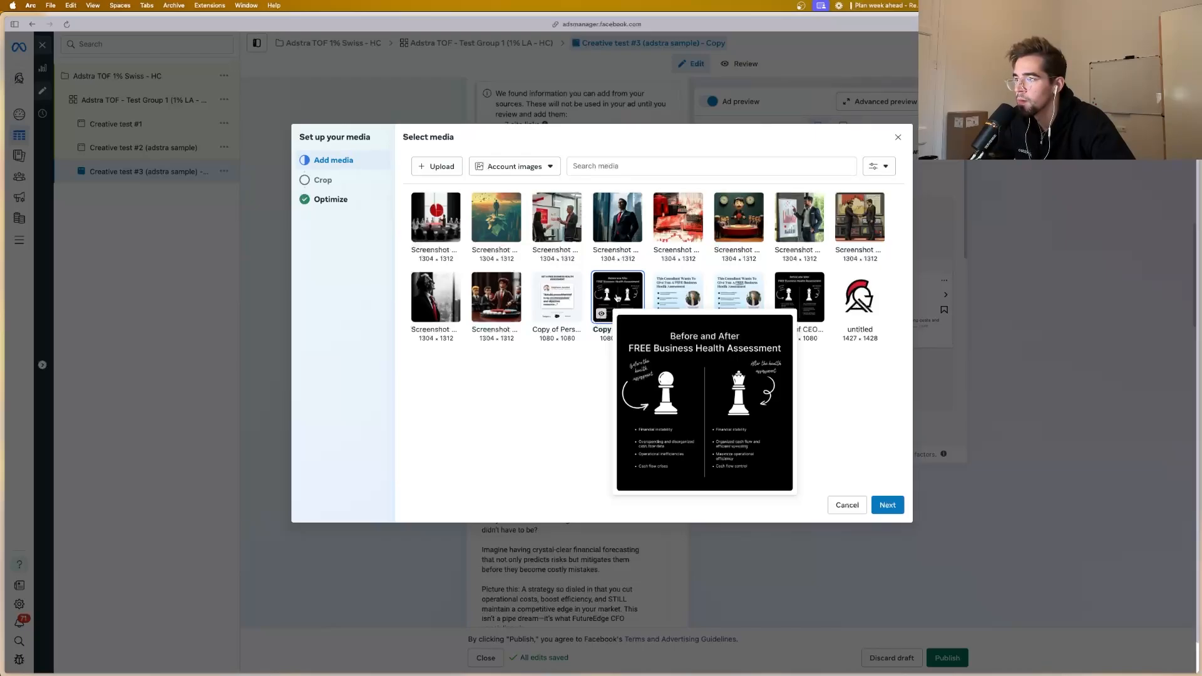
click(887, 504)
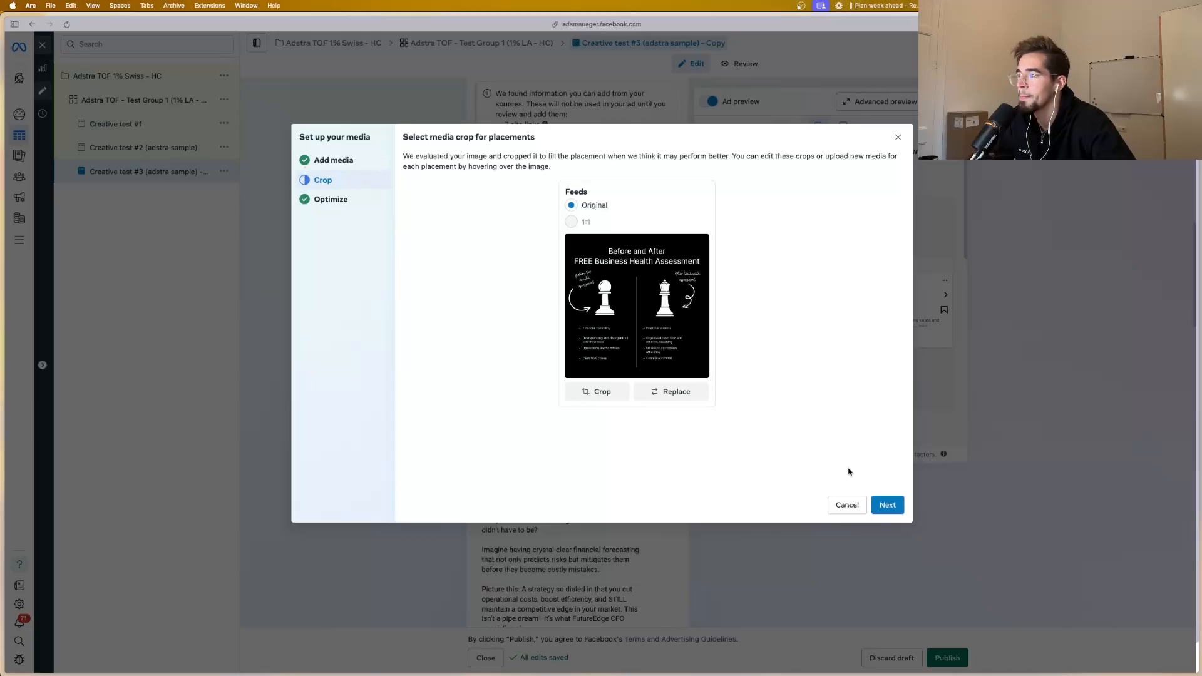
click(889, 505)
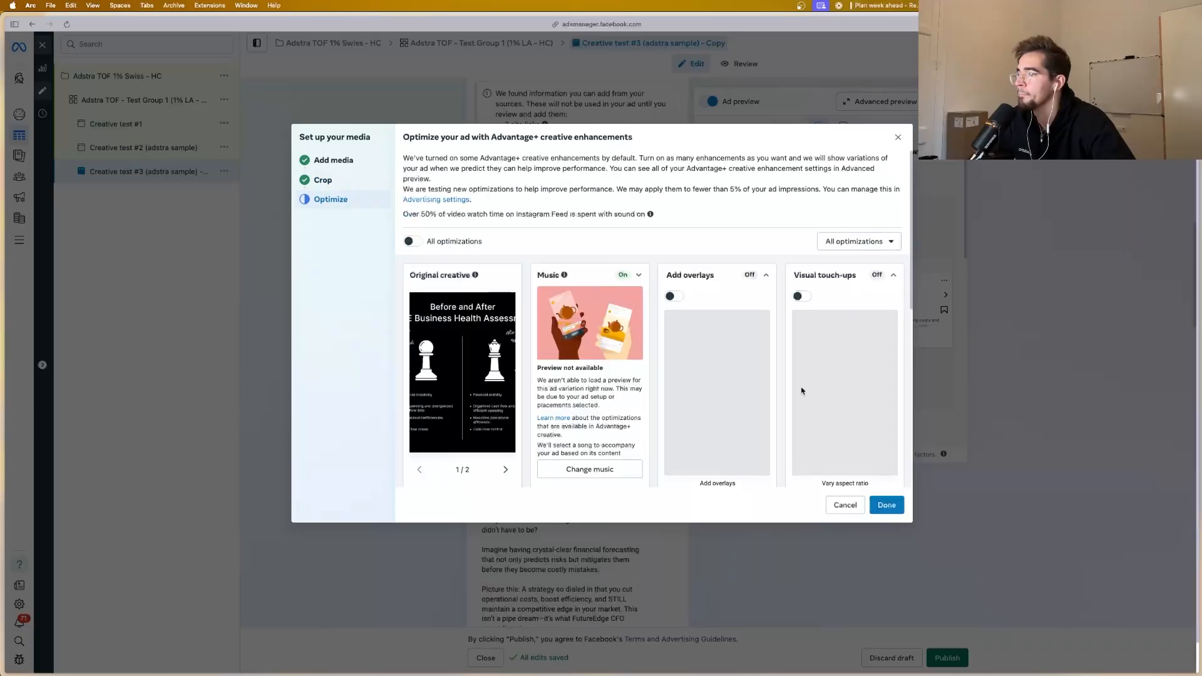
Step: Expand the Music enhancement, check the remaining Advantage+ creative optimizations, and complete the media setup for Creative test #3
scroll(785, 380, down, 1)
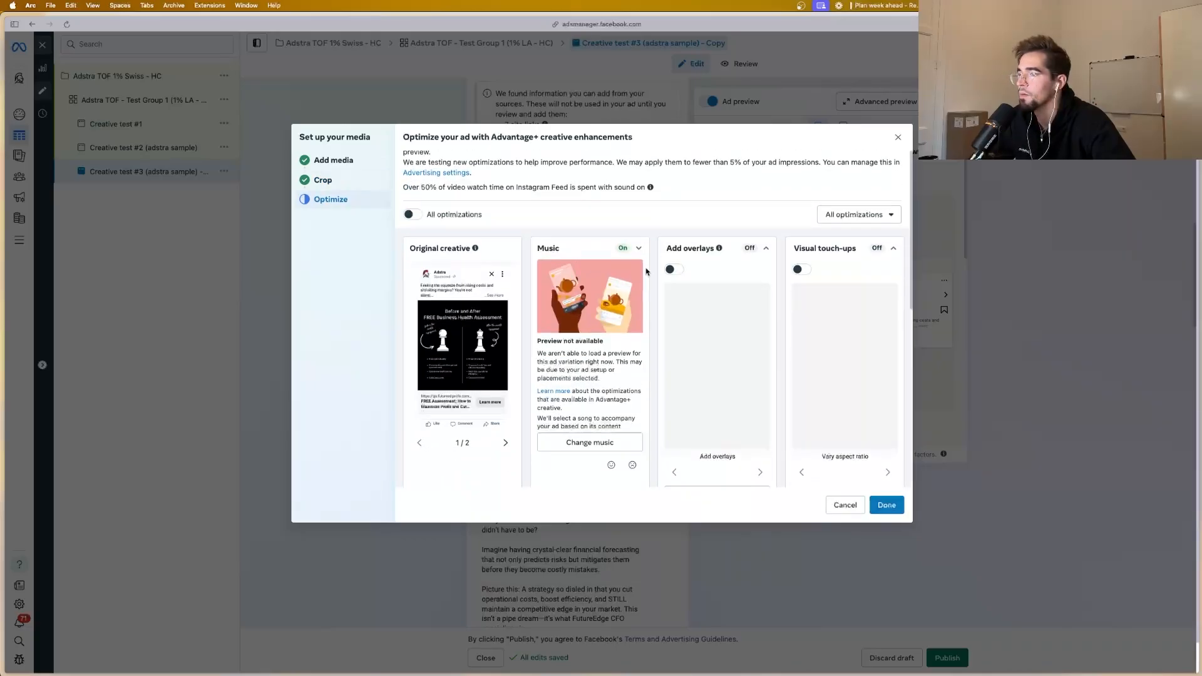
scroll(647, 270, up, 1)
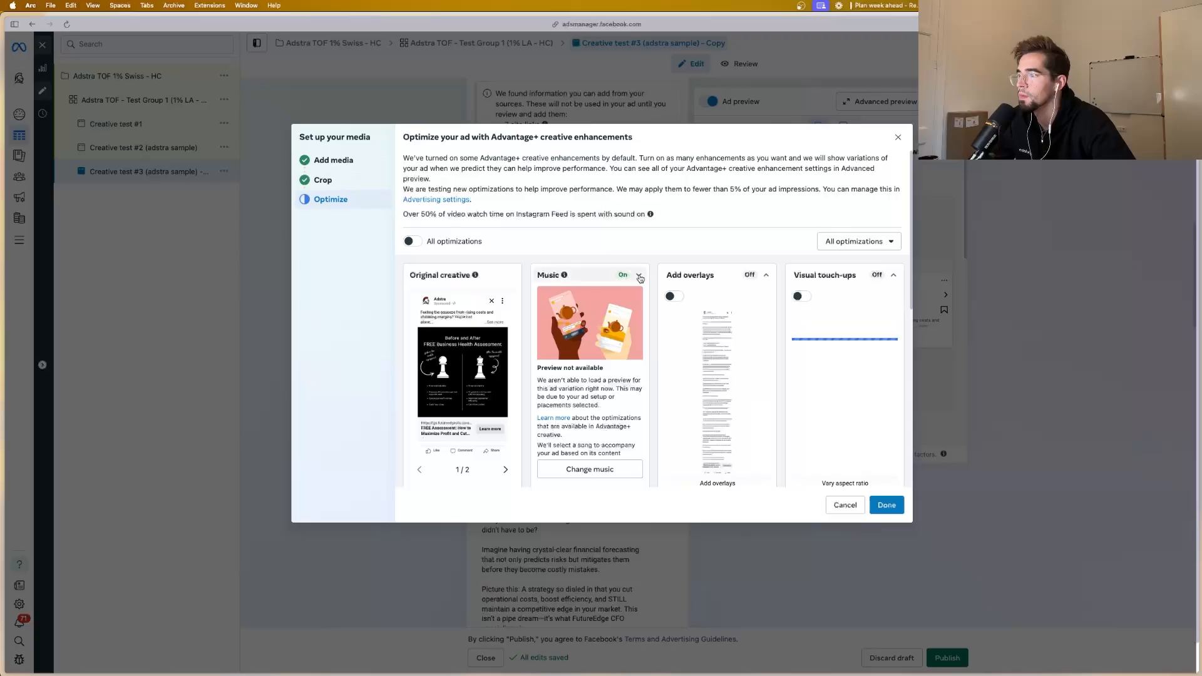
click(639, 276)
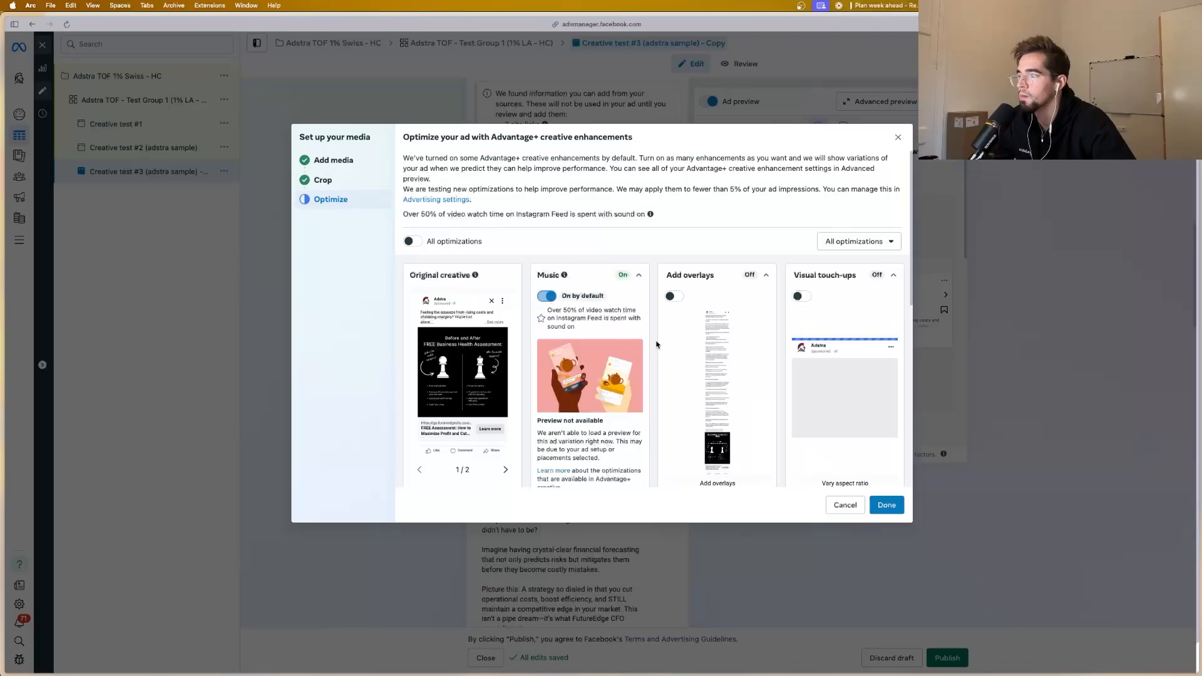
scroll(657, 344, down, 5)
scroll(657, 355, down, 2)
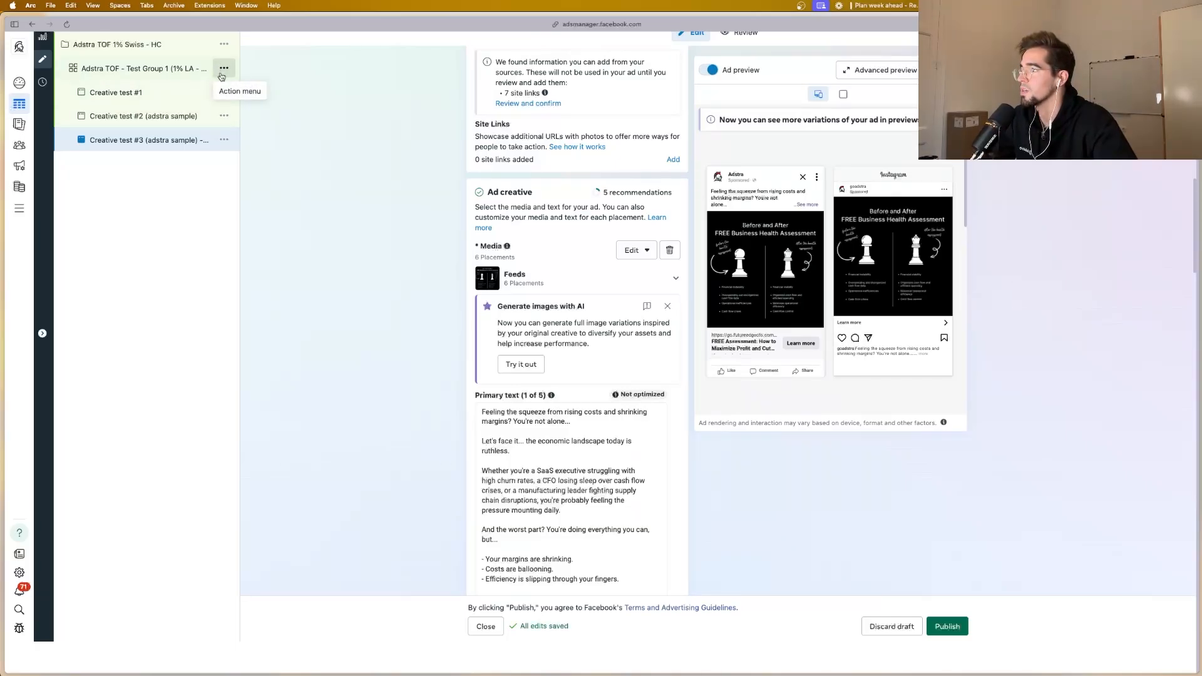
Step: Duplicate the Test Group 1 ad set once within the original campaign, keeping existing reactions, comments and shares on the new ads
click(223, 72)
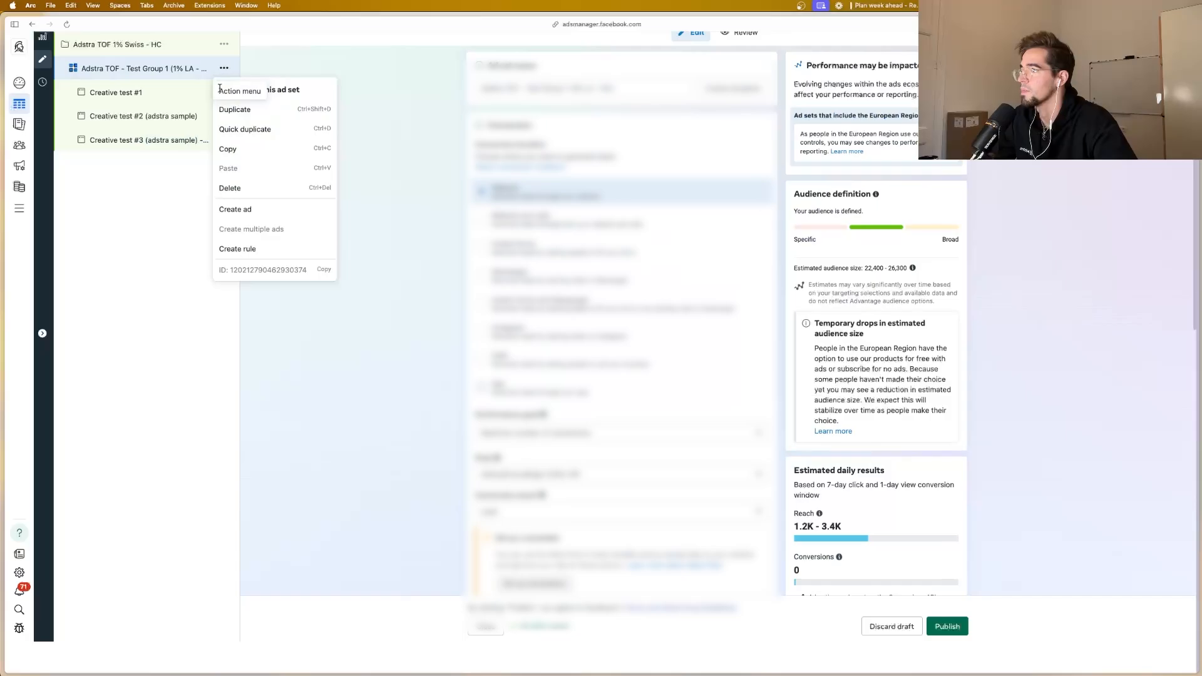
click(250, 109)
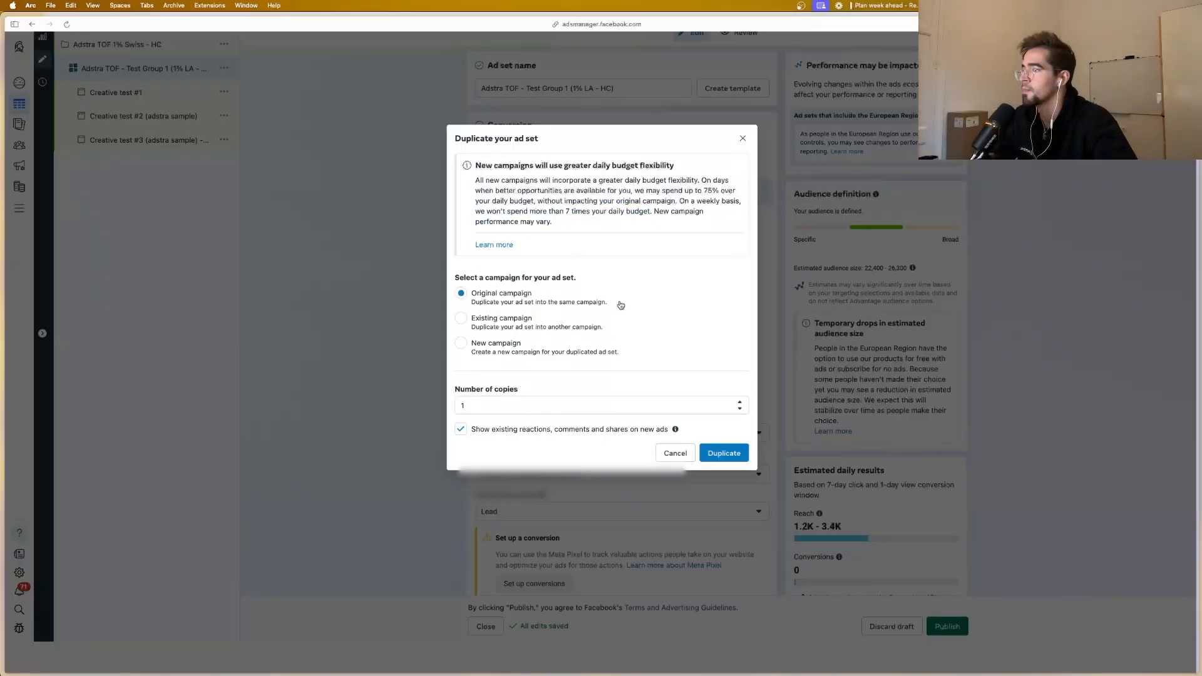
click(721, 454)
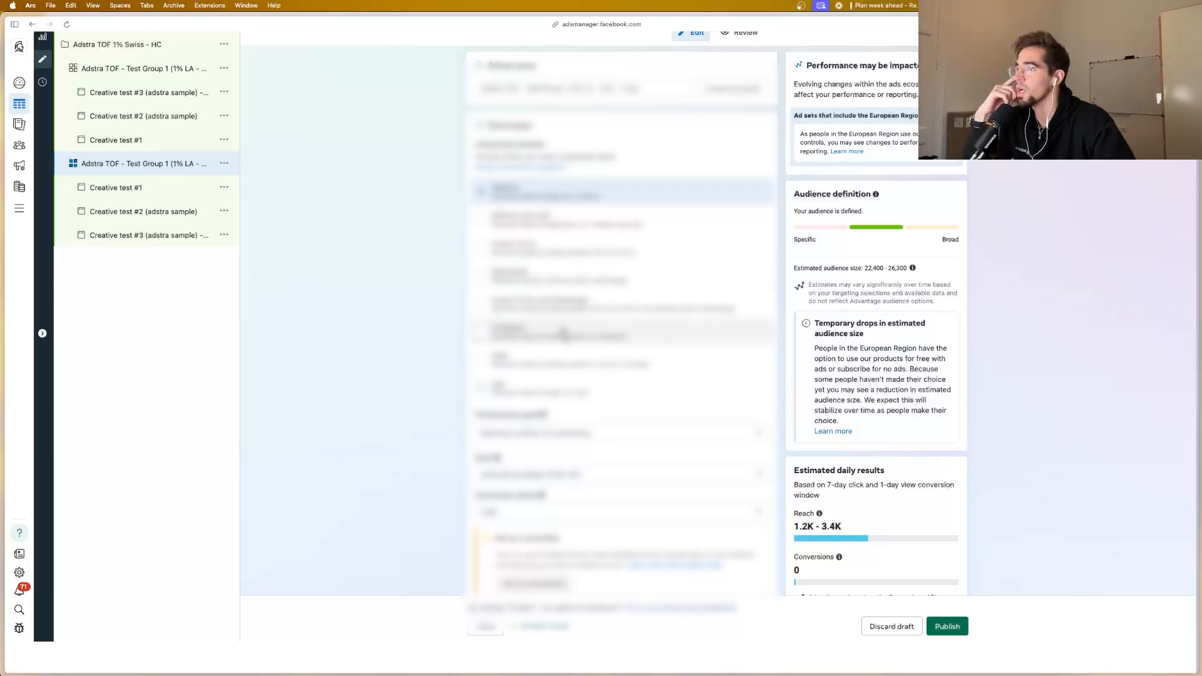
scroll(563, 330, down, 3)
scroll(564, 330, down, 20)
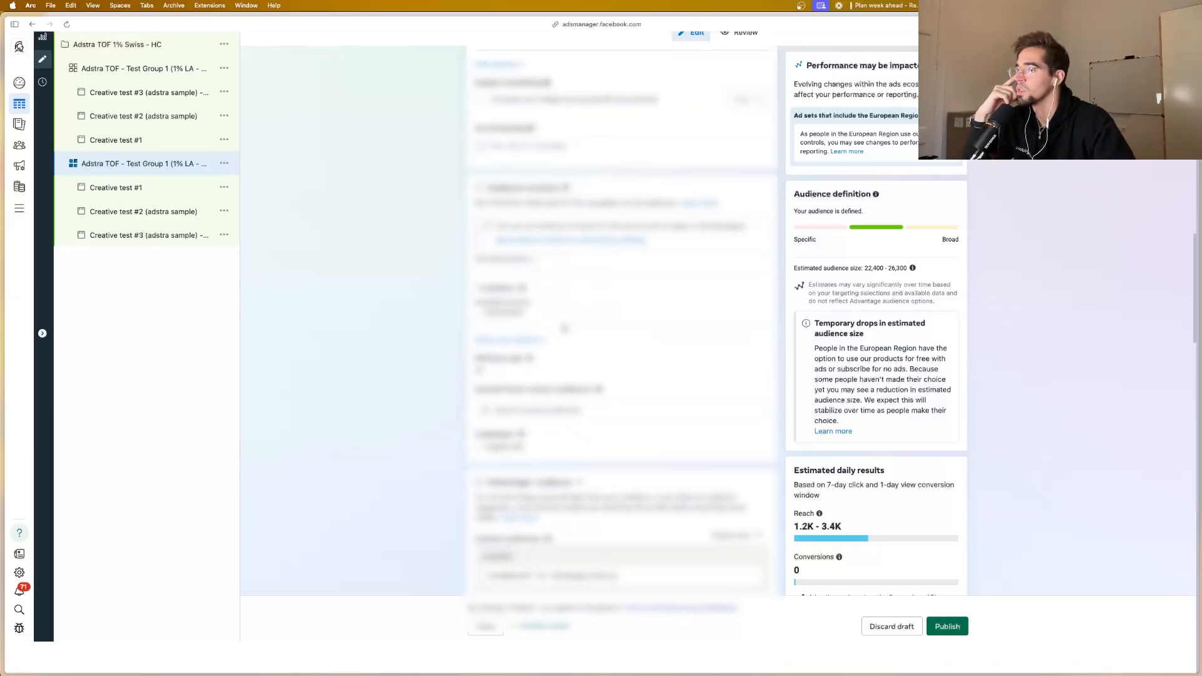
Step: Rename Creative test #1 in the duplicated ad set to "Creative test #4"
click(151, 191)
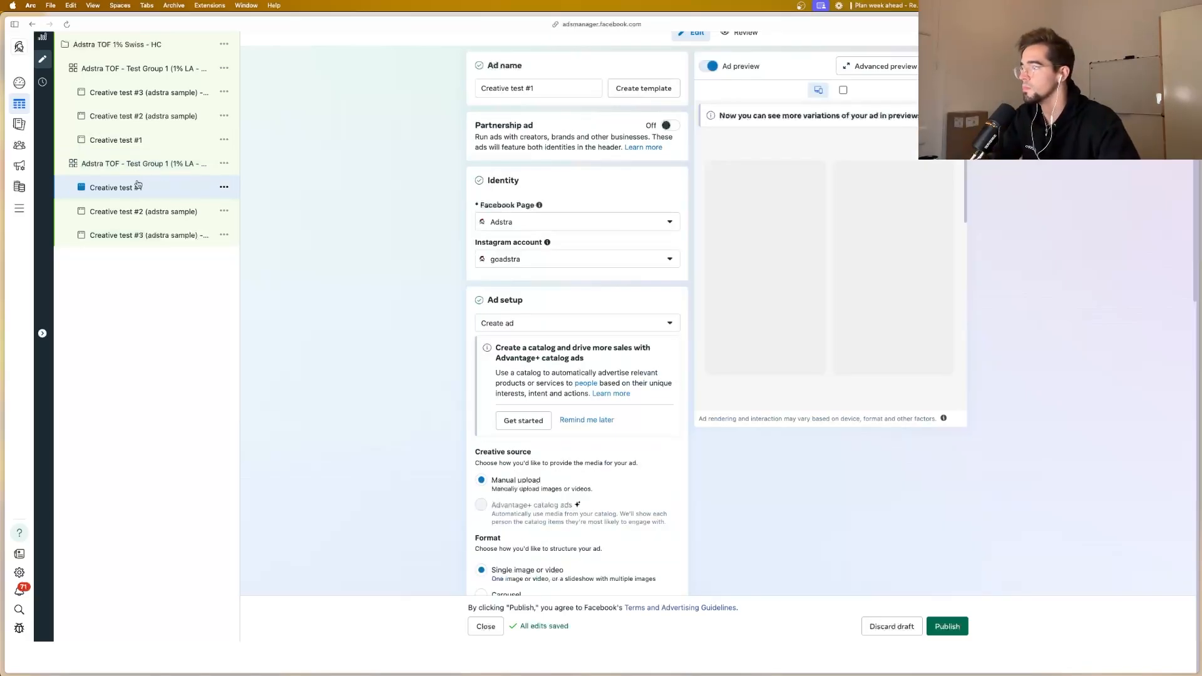
click(546, 87)
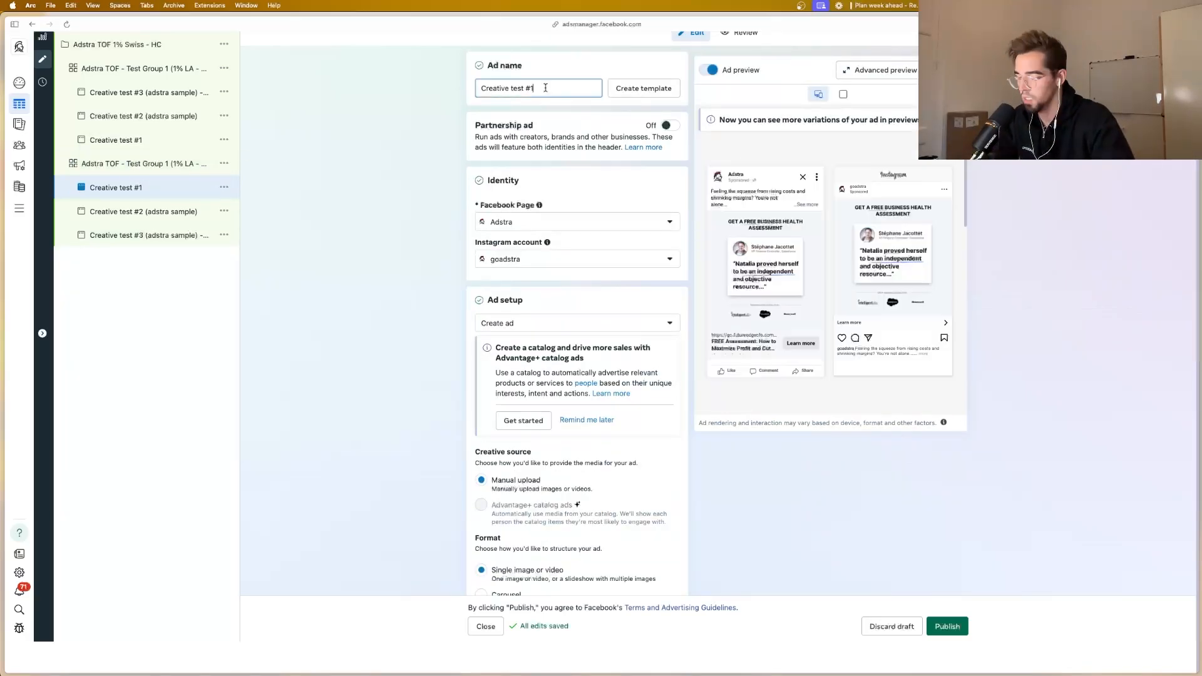
key(BackSpace)
text(4)
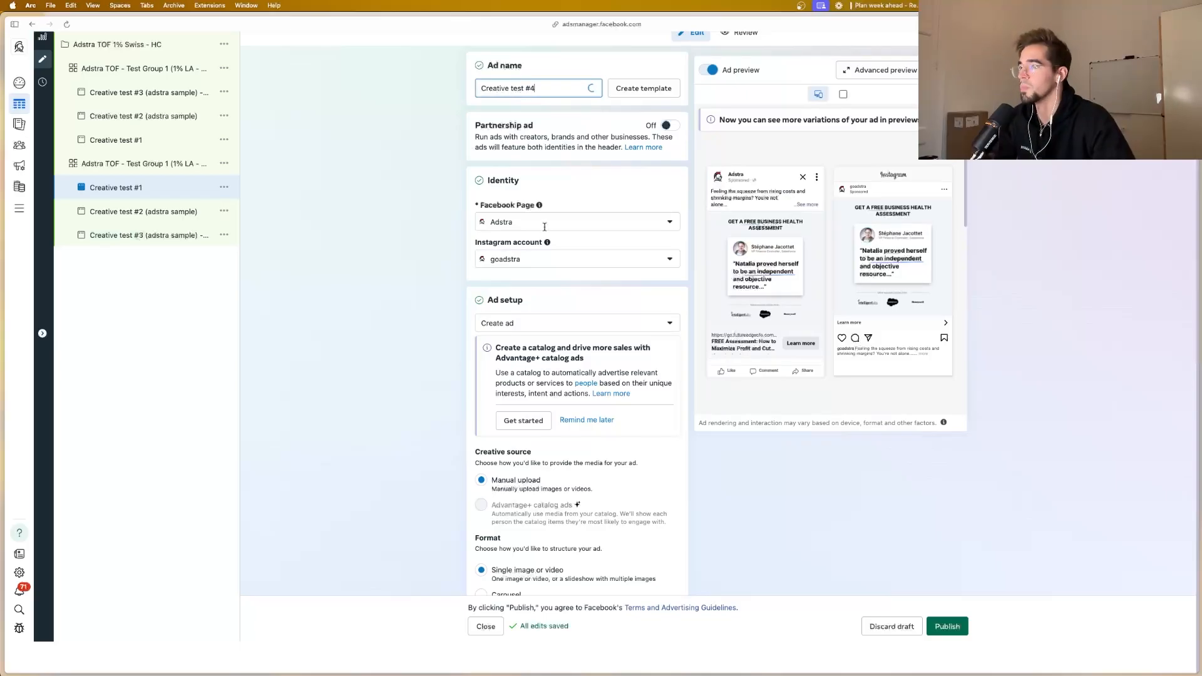
Step: Replace Creative test #4's media with the second light-blue "This Consultant Wants To Give You A FREE Business Health Assessment" account image, keeping the original crop
scroll(544, 227, down, 15)
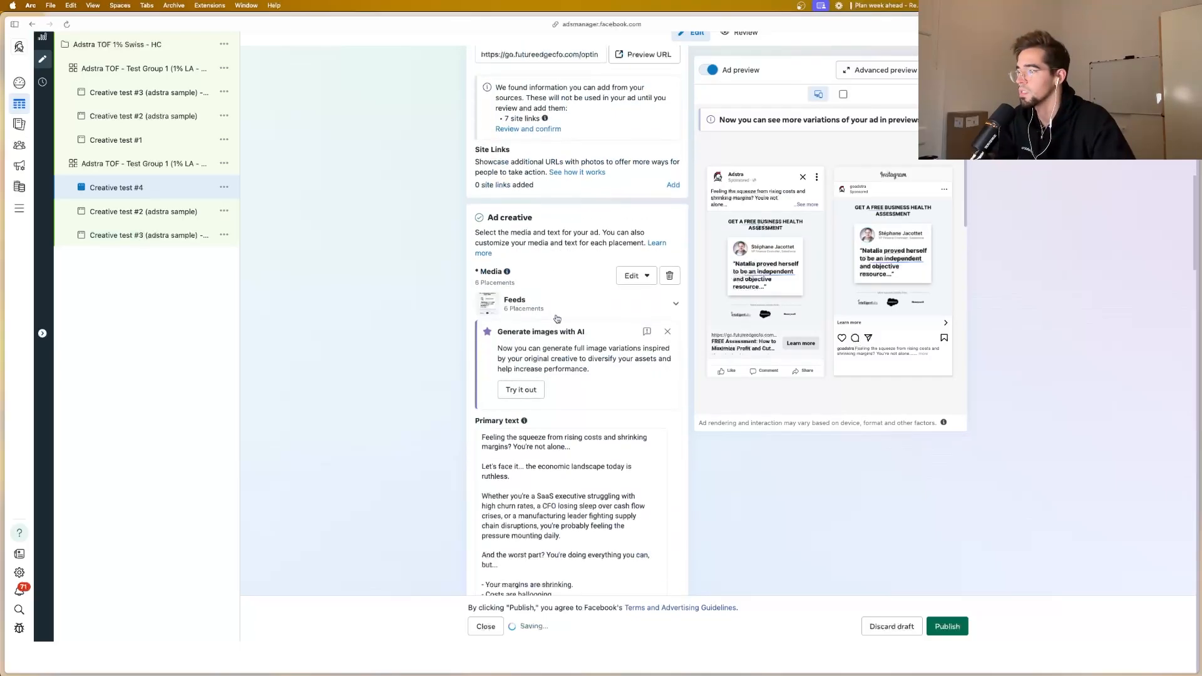
click(669, 212)
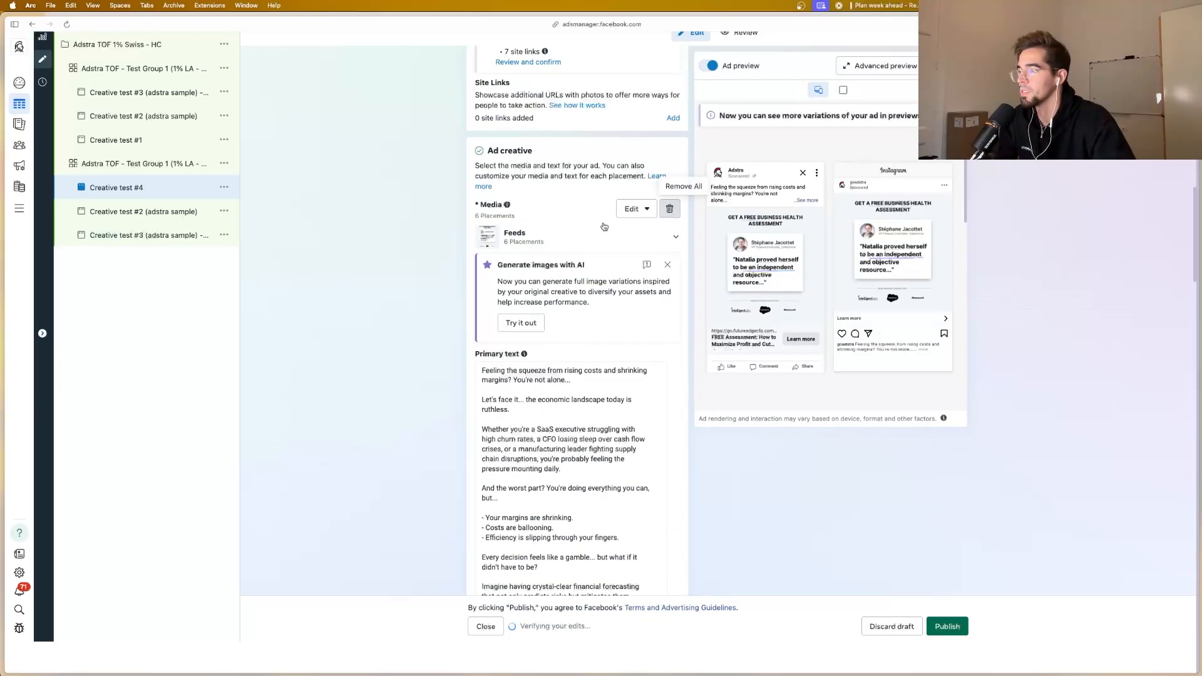
click(537, 222)
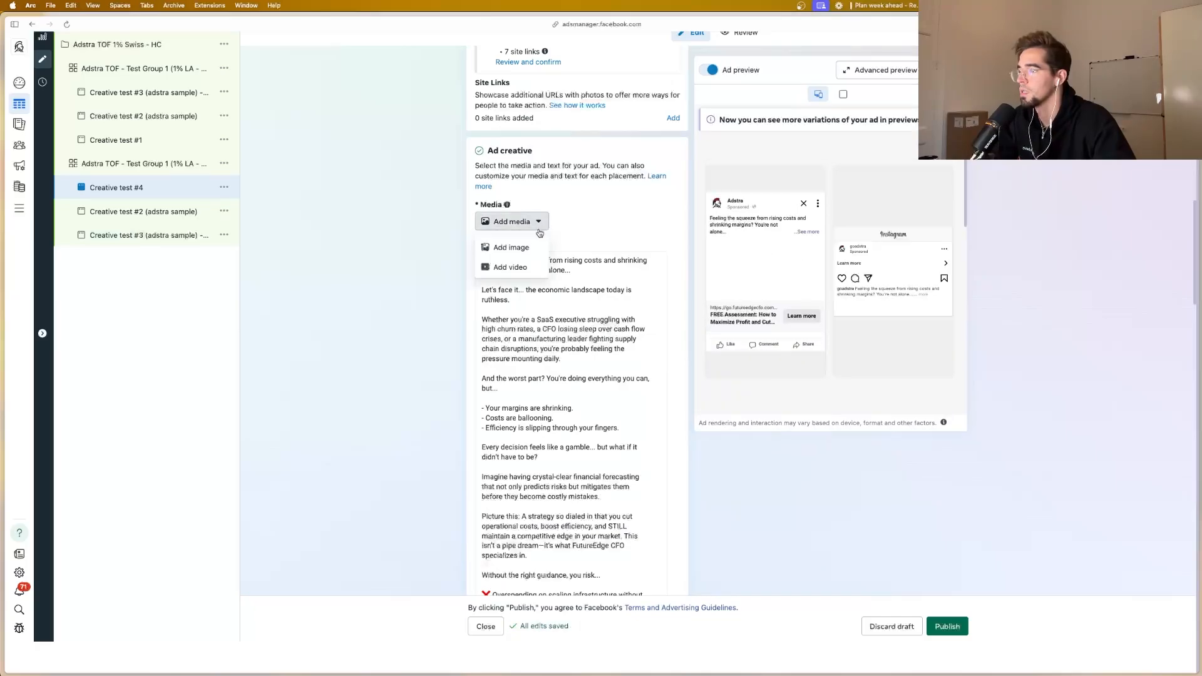
click(510, 247)
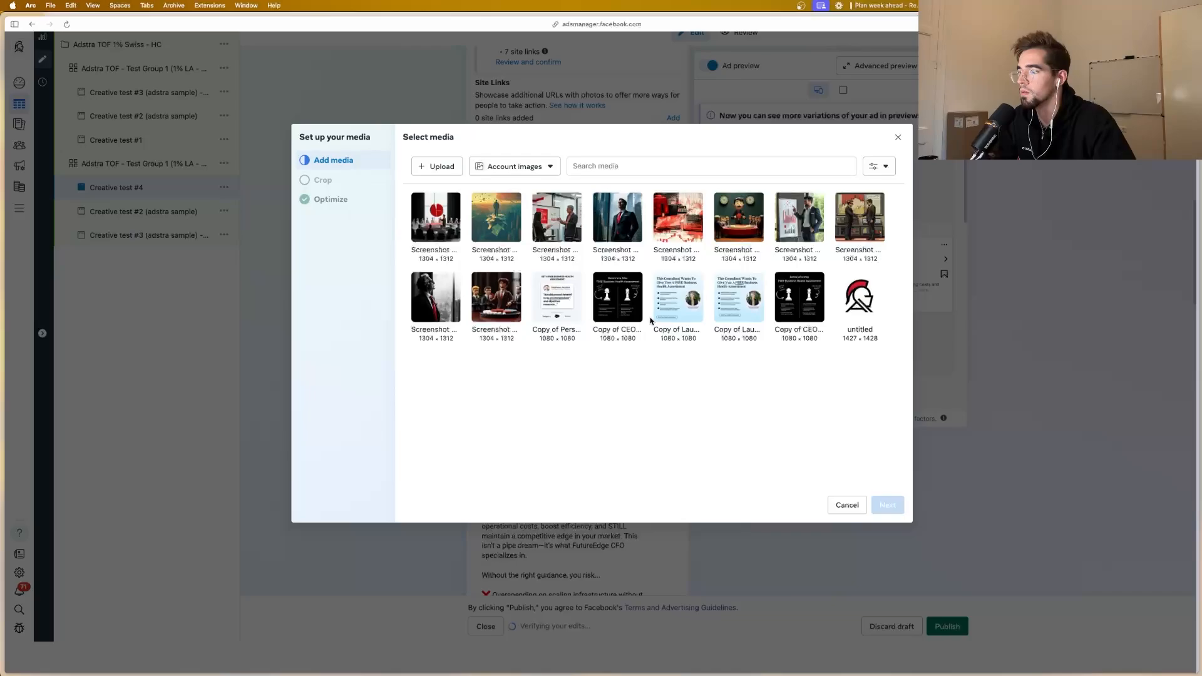
mouse_move(661, 313)
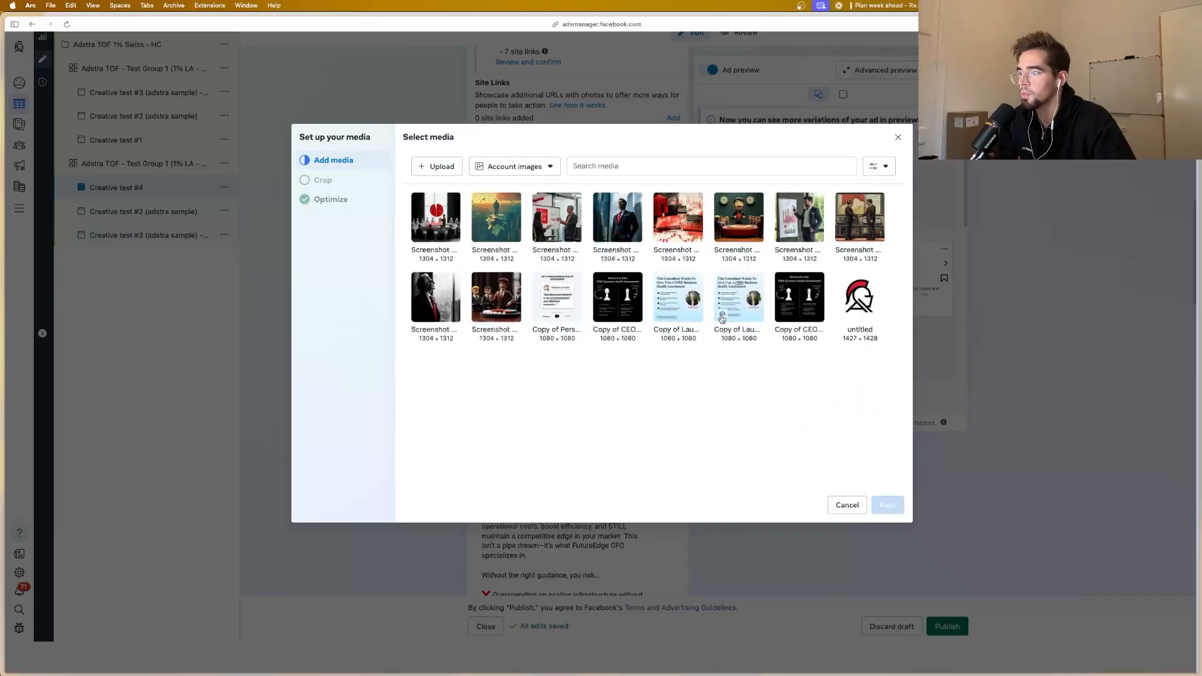
mouse_move(723, 314)
click(734, 301)
click(888, 506)
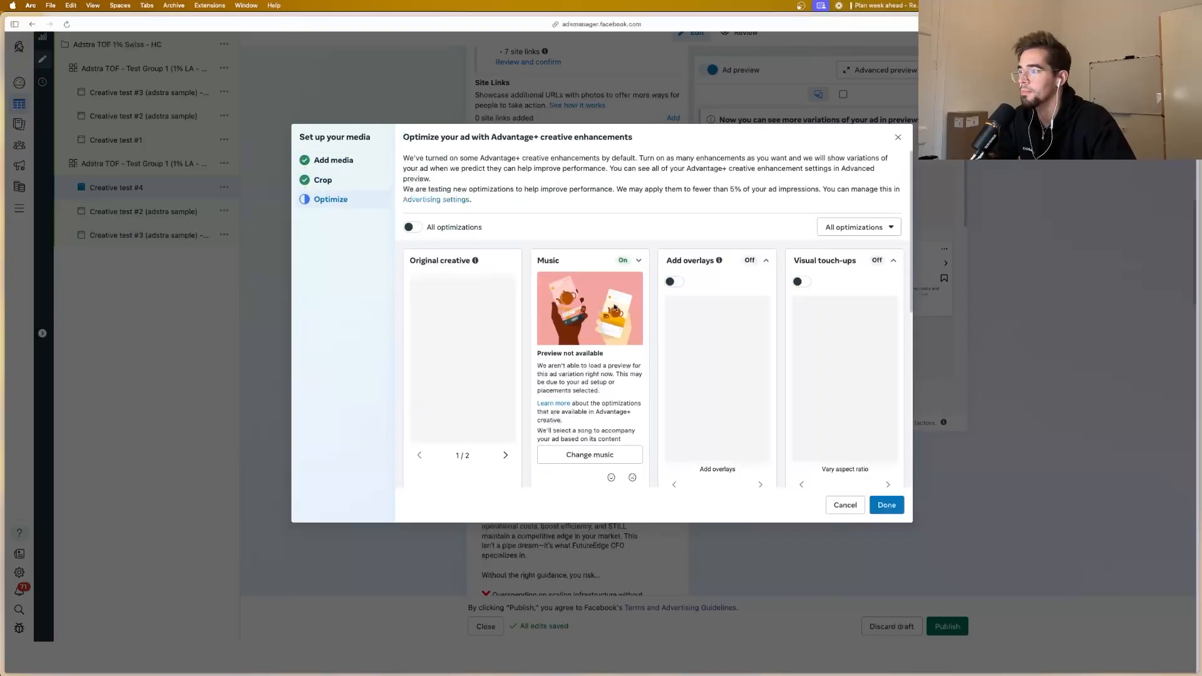
Step: Turn off the default Music enhancement for Creative test #4 and complete its media setup
scroll(626, 273, down, 1)
scroll(635, 262, up, 1)
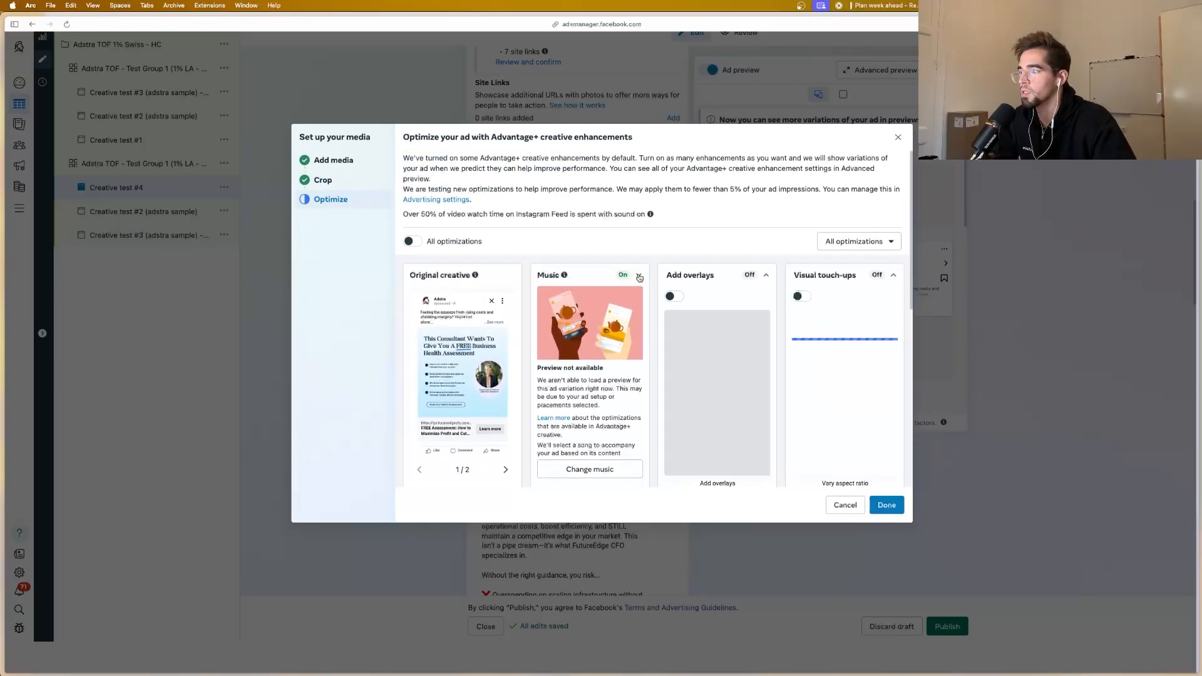
click(638, 277)
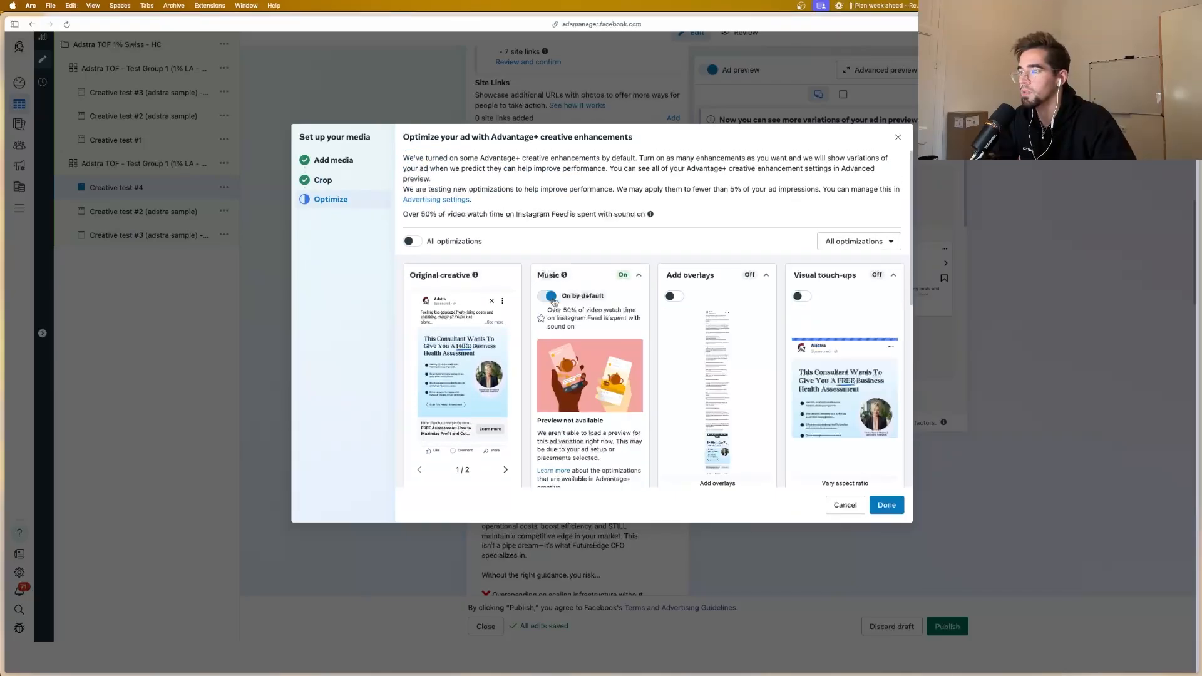
click(550, 296)
scroll(626, 332, down, 5)
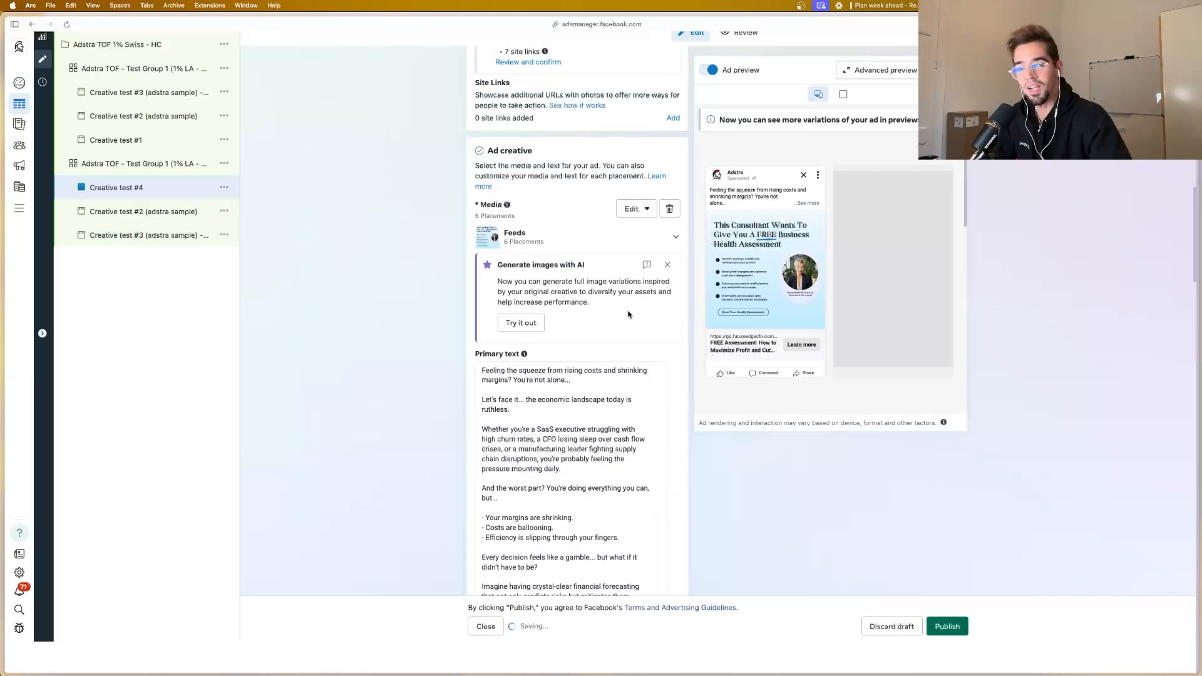
Step: Extend Creative test #4's ad name with a parenthesised suffix made of the client's first name in possessive form and "sample"
scroll(573, 290, up, 10)
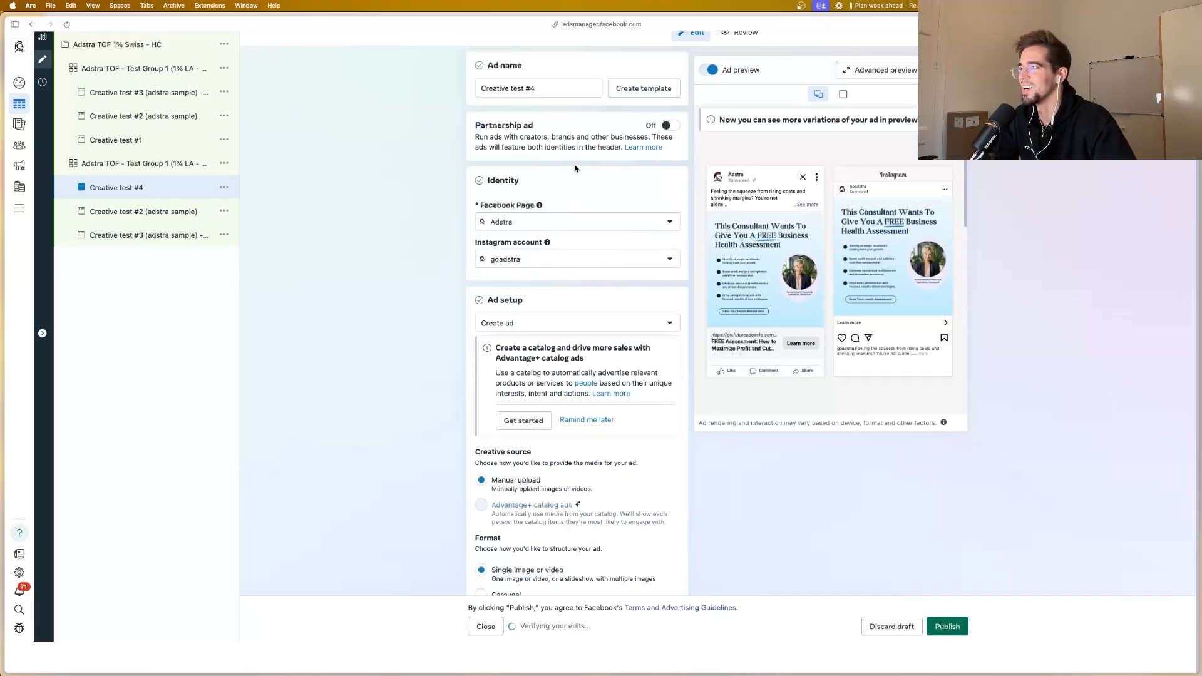
click(545, 89)
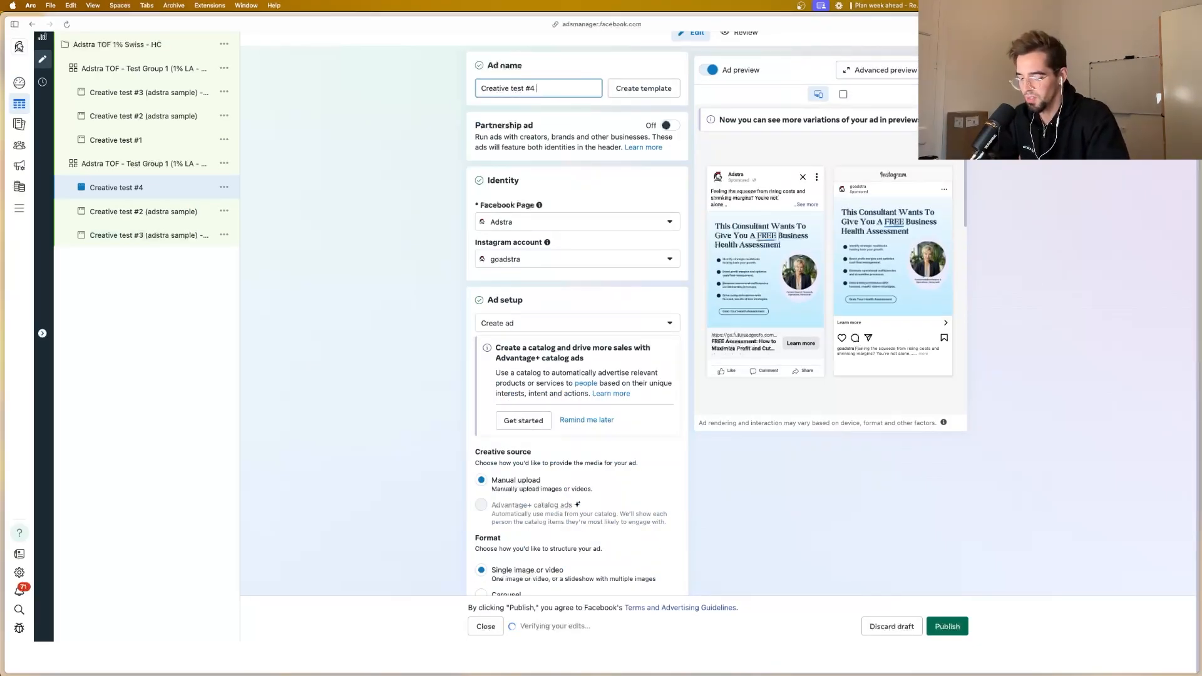
text((natalia's s)
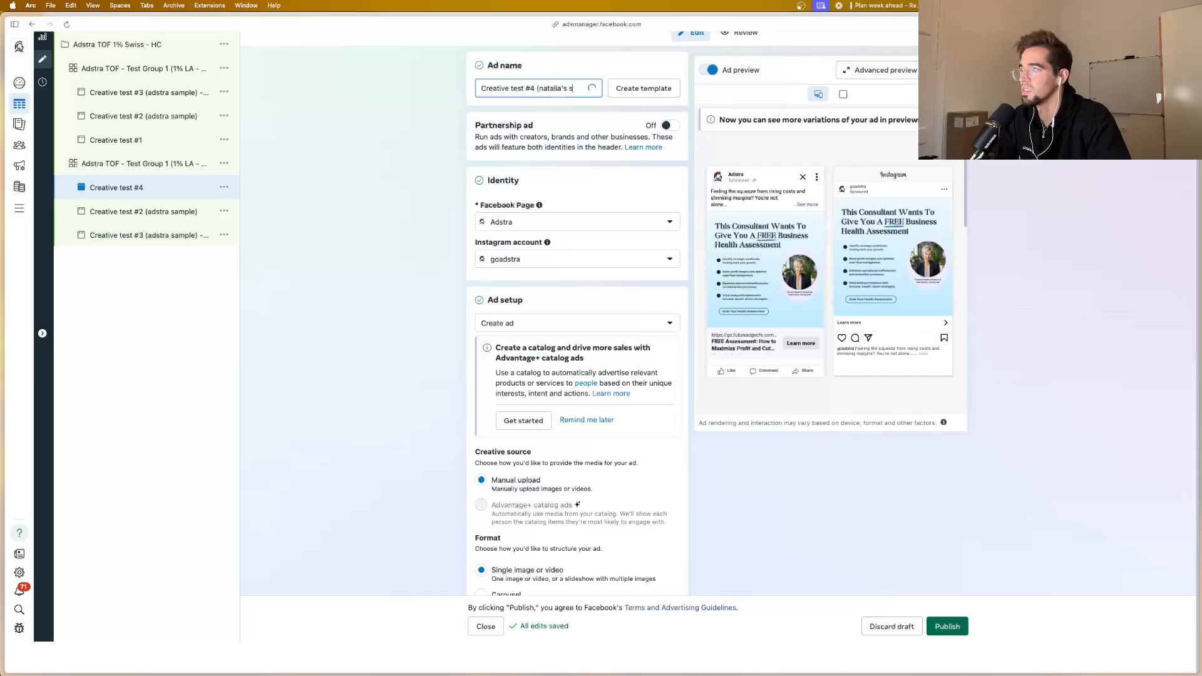
text(ample)
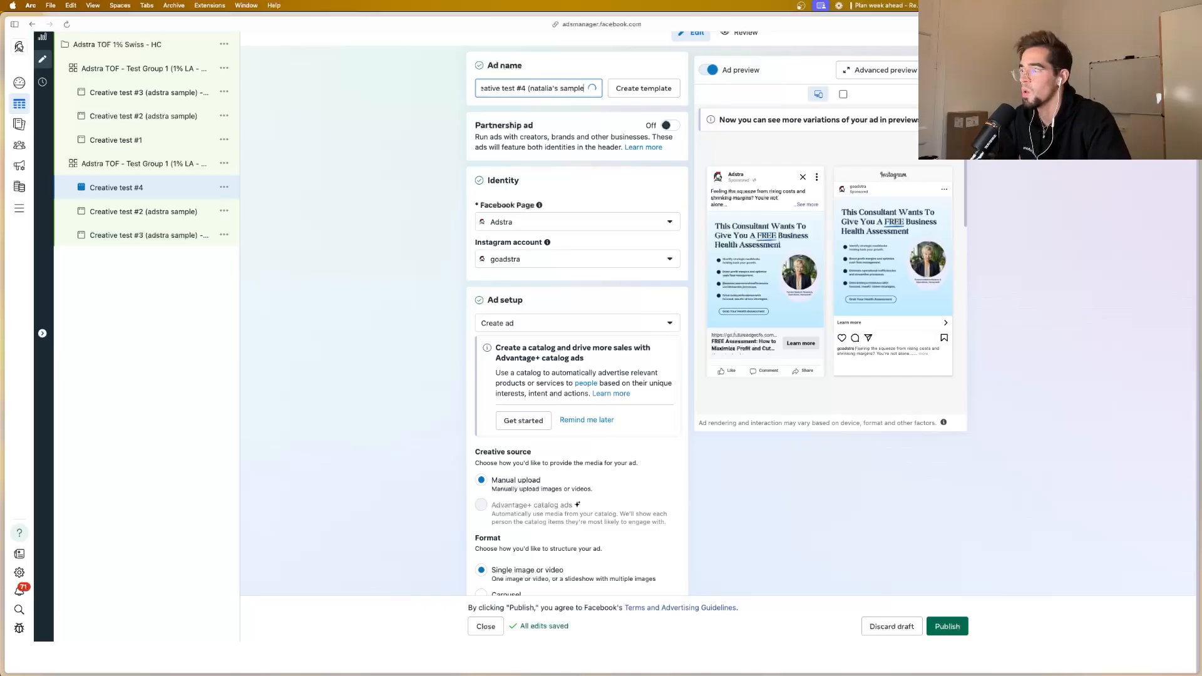
text())
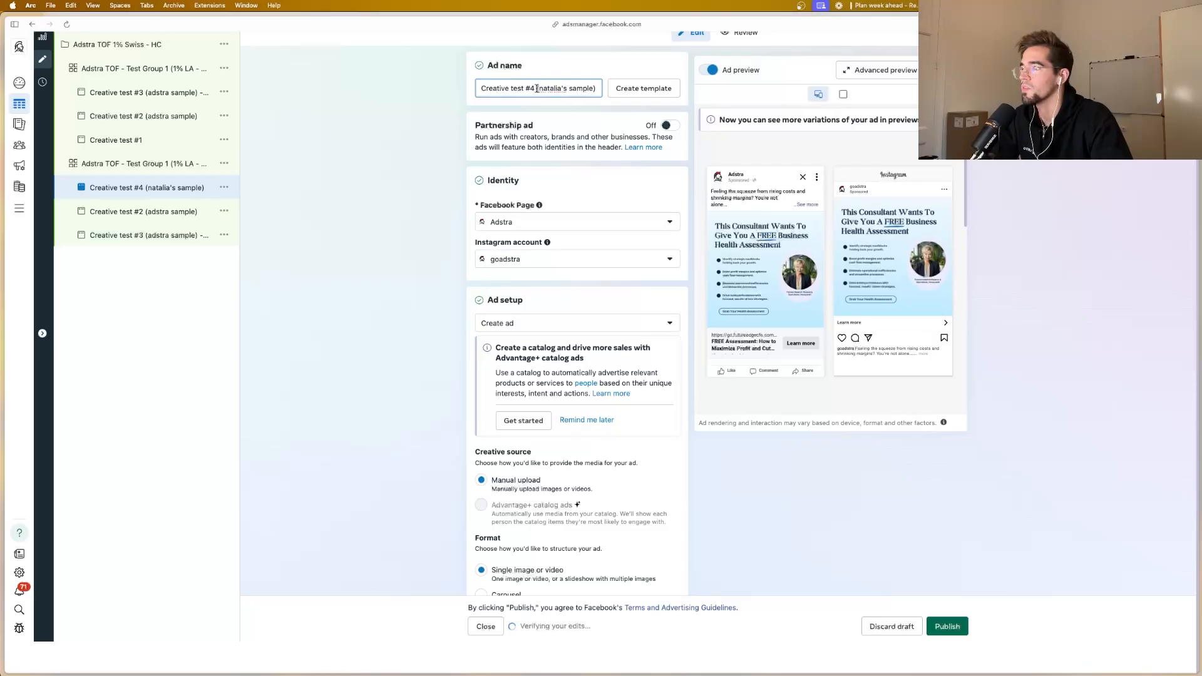
Step: Rename Creative test #2 in the duplicated ad set to "Creative test #5", replacing "(adstra sample)" with Creative test #4's client sample suffix
drag(537, 88, 595, 89)
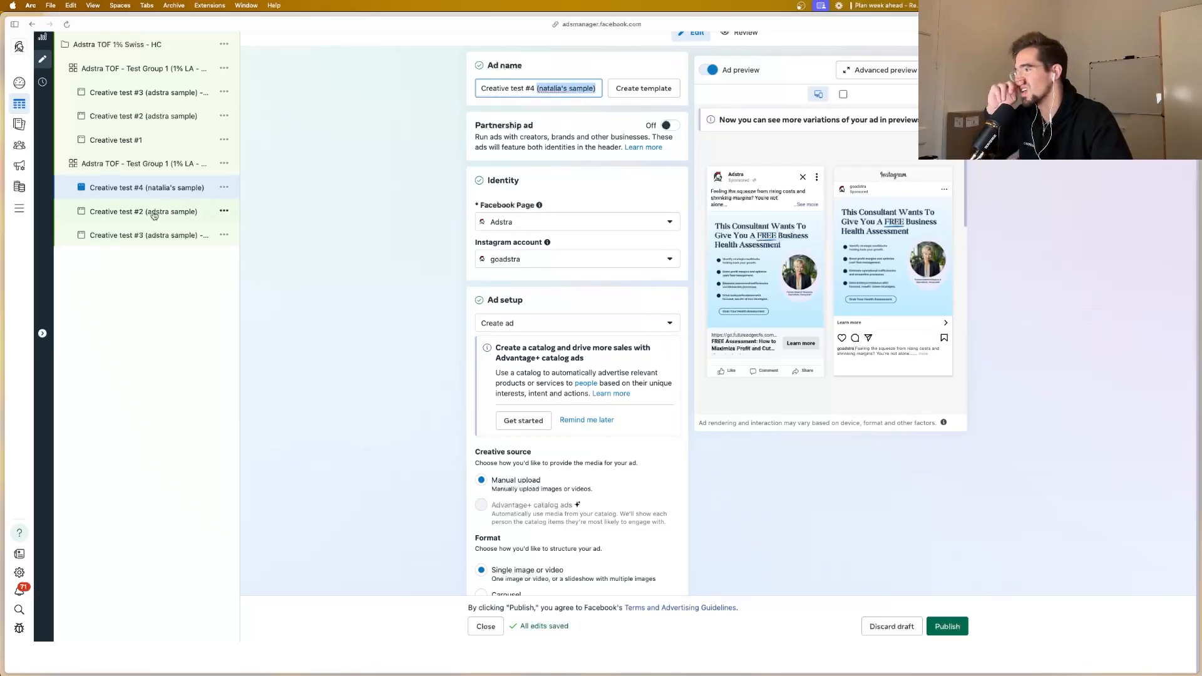
click(150, 211)
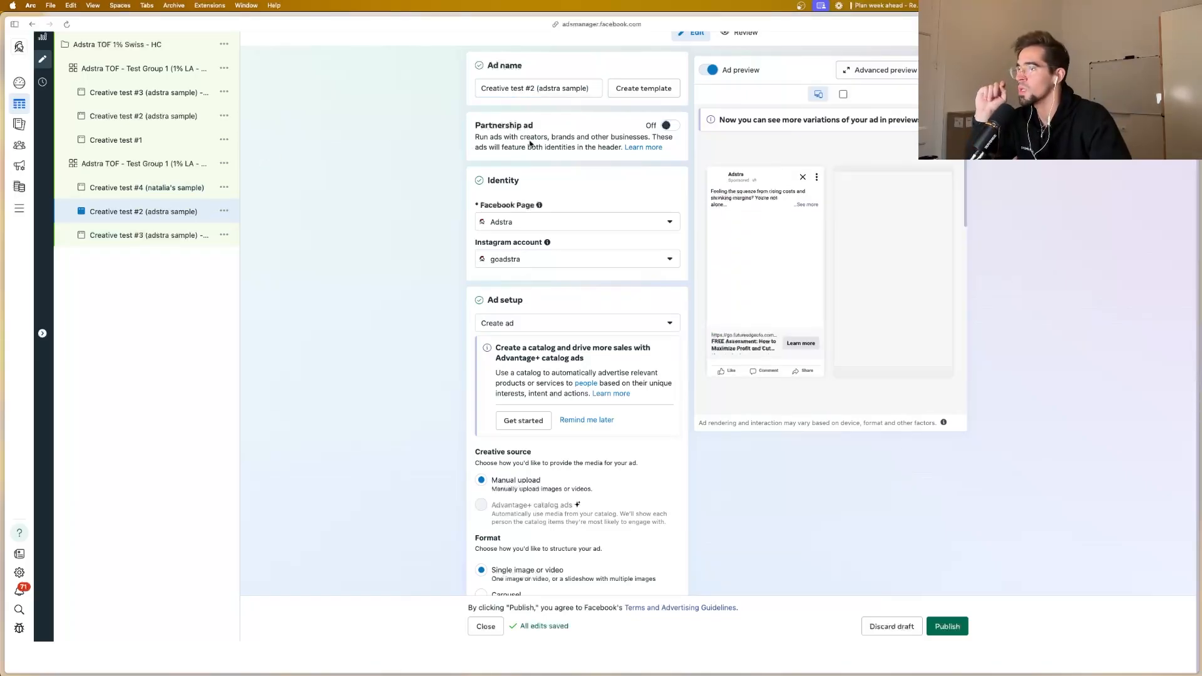
click(531, 87)
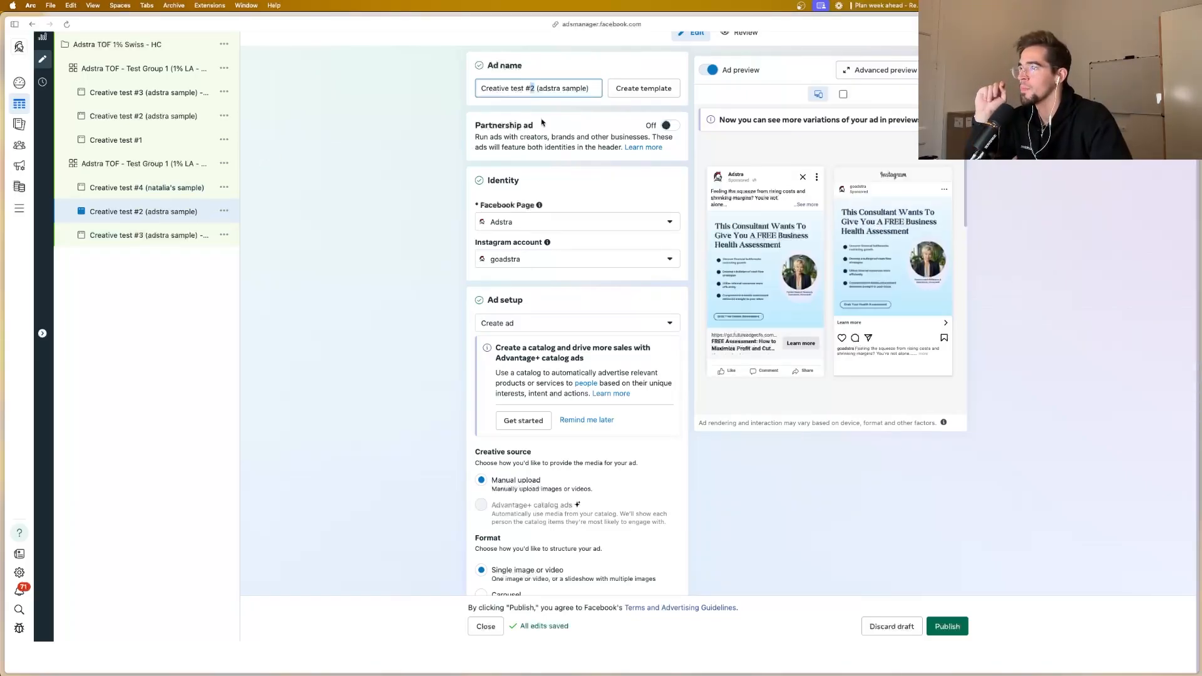
key(BackSpace)
text(5)
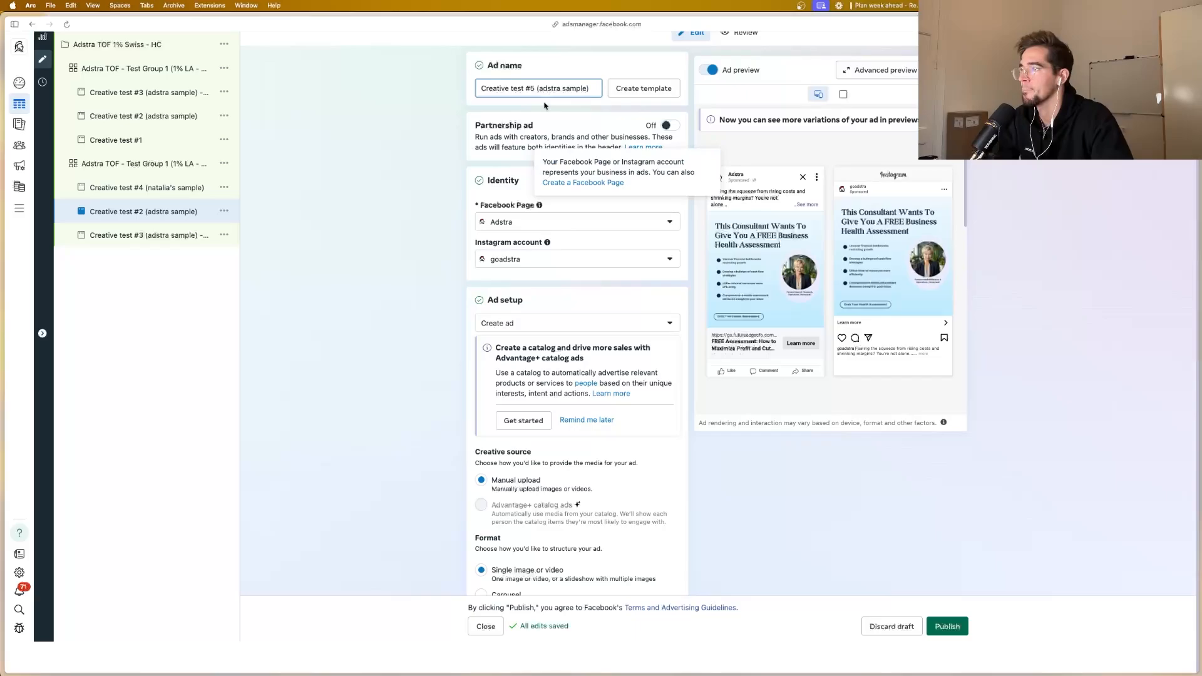
scroll(543, 101, down, 2)
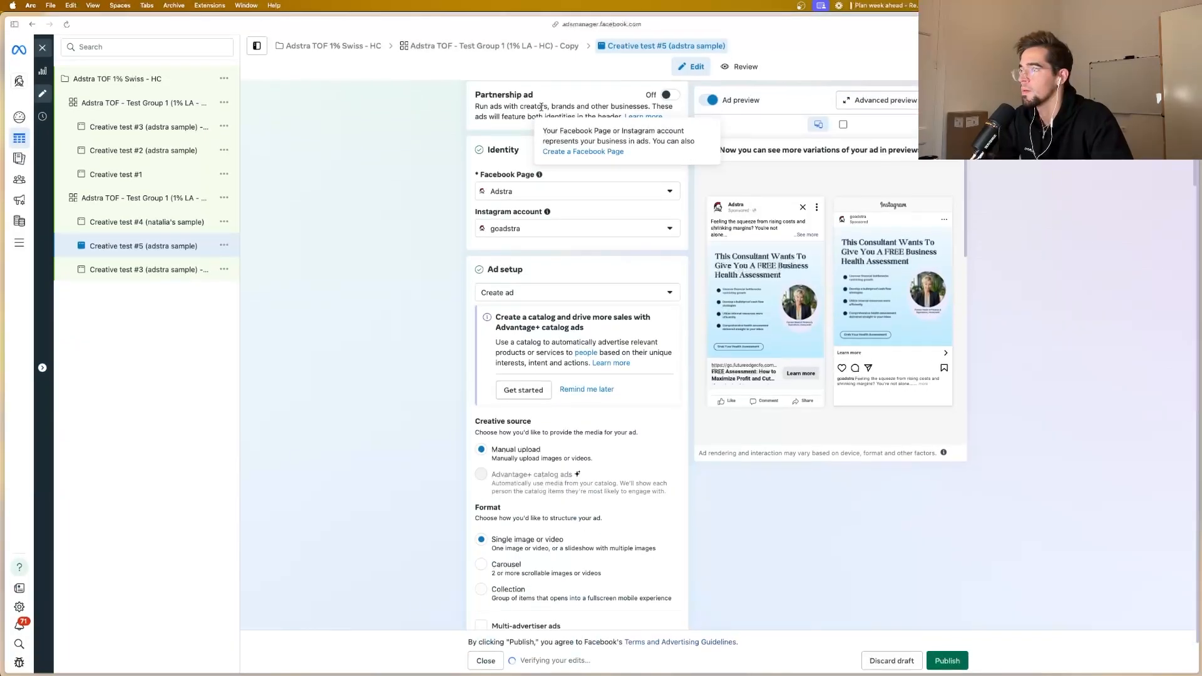
scroll(536, 102, up, 2)
drag(536, 120, 608, 124)
text((natalia's sample))
Step: Replace Creative test #5's media with the second black "Before and After FREE Business Health Assessment" account image, keeping the default crop
scroll(569, 195, down, 1)
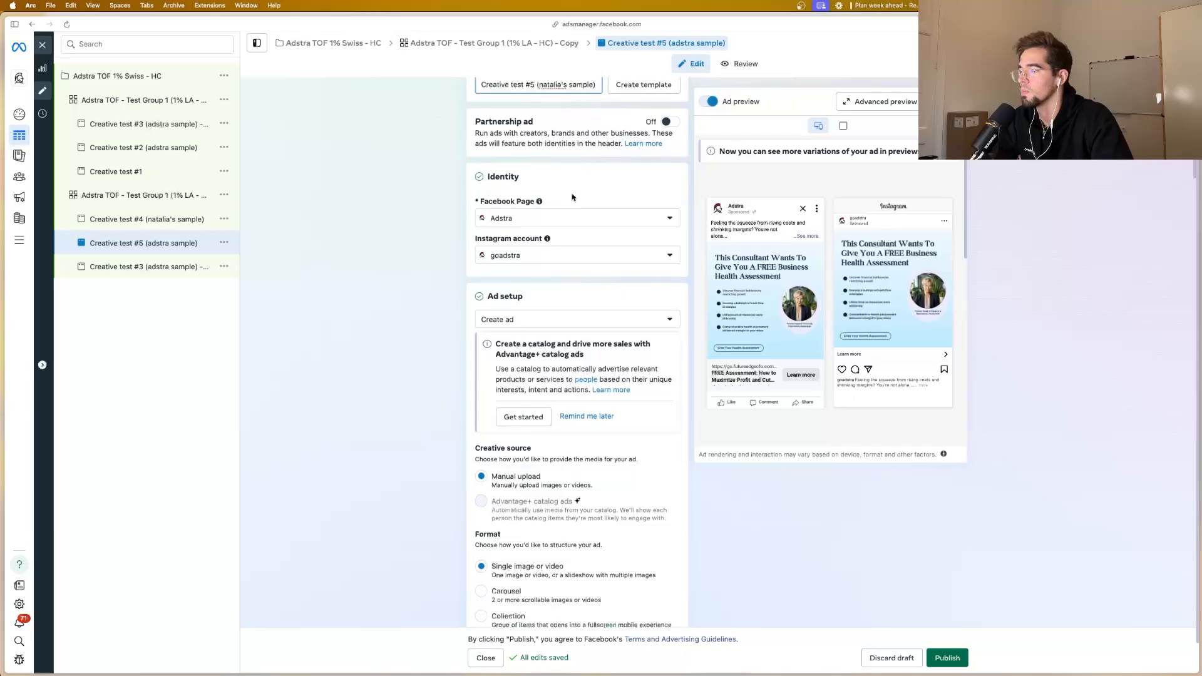
scroll(599, 268, down, 10)
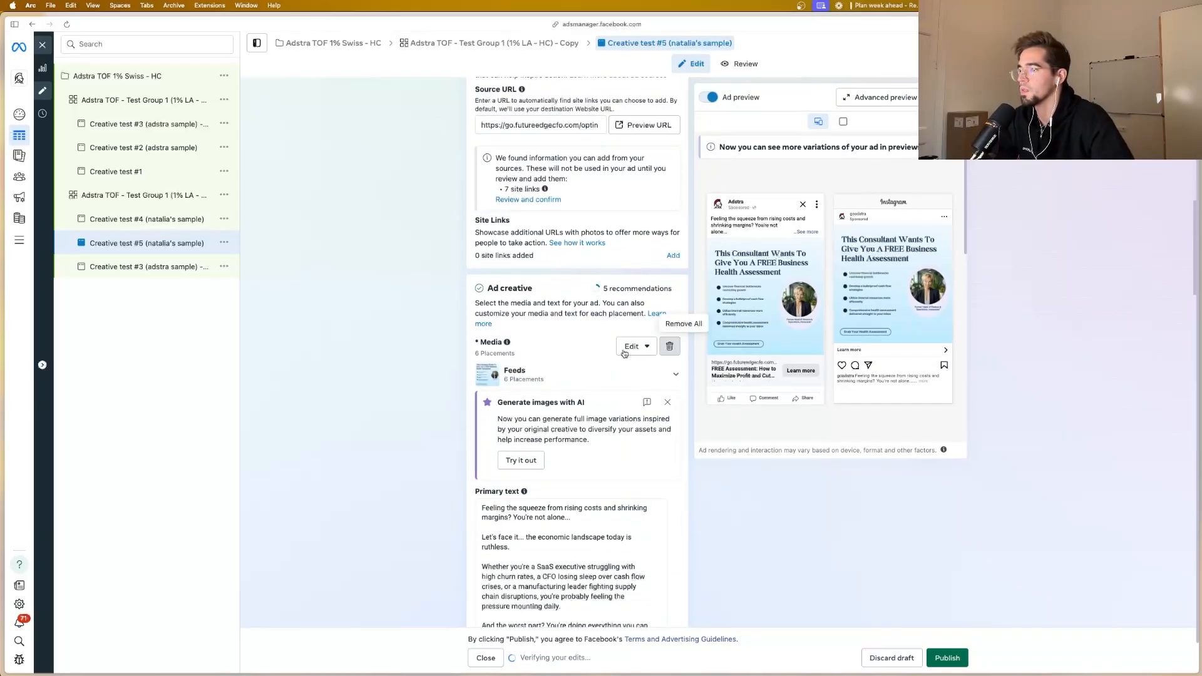
click(669, 348)
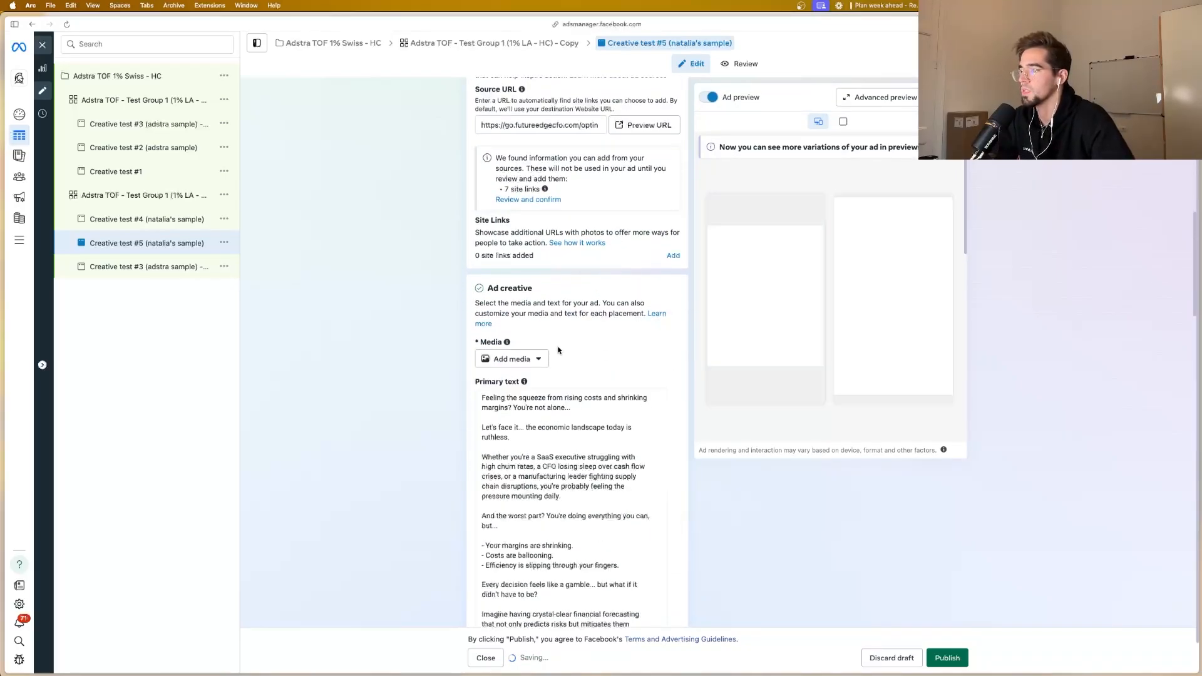
click(527, 358)
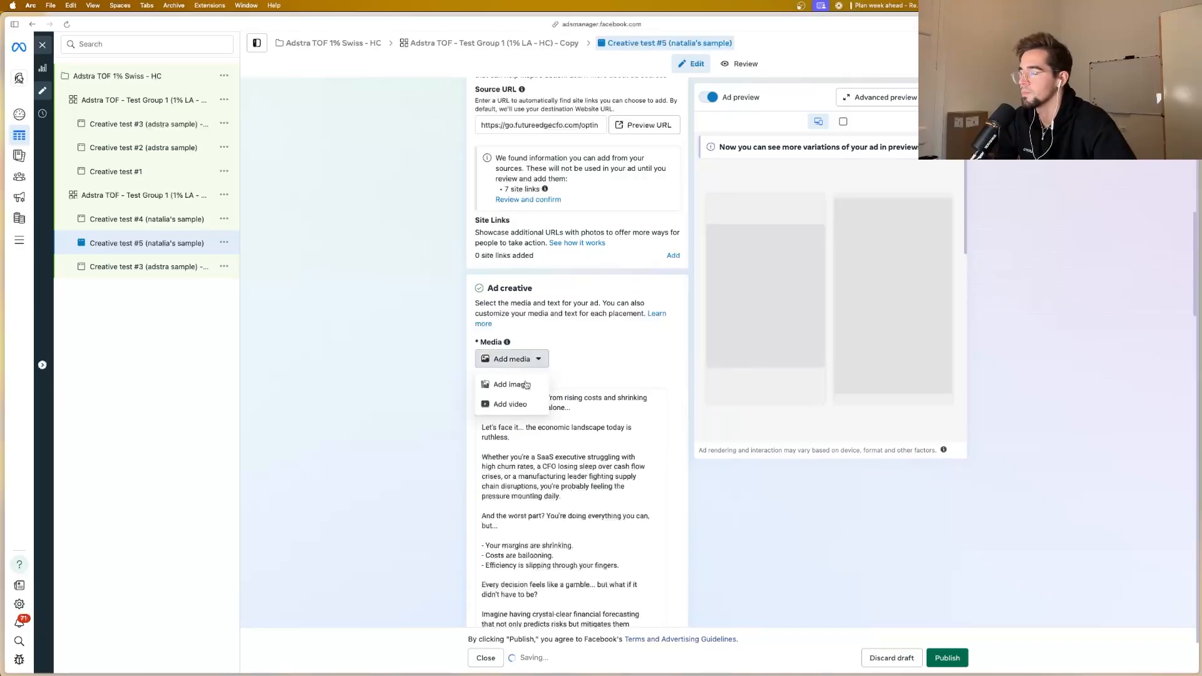
click(511, 384)
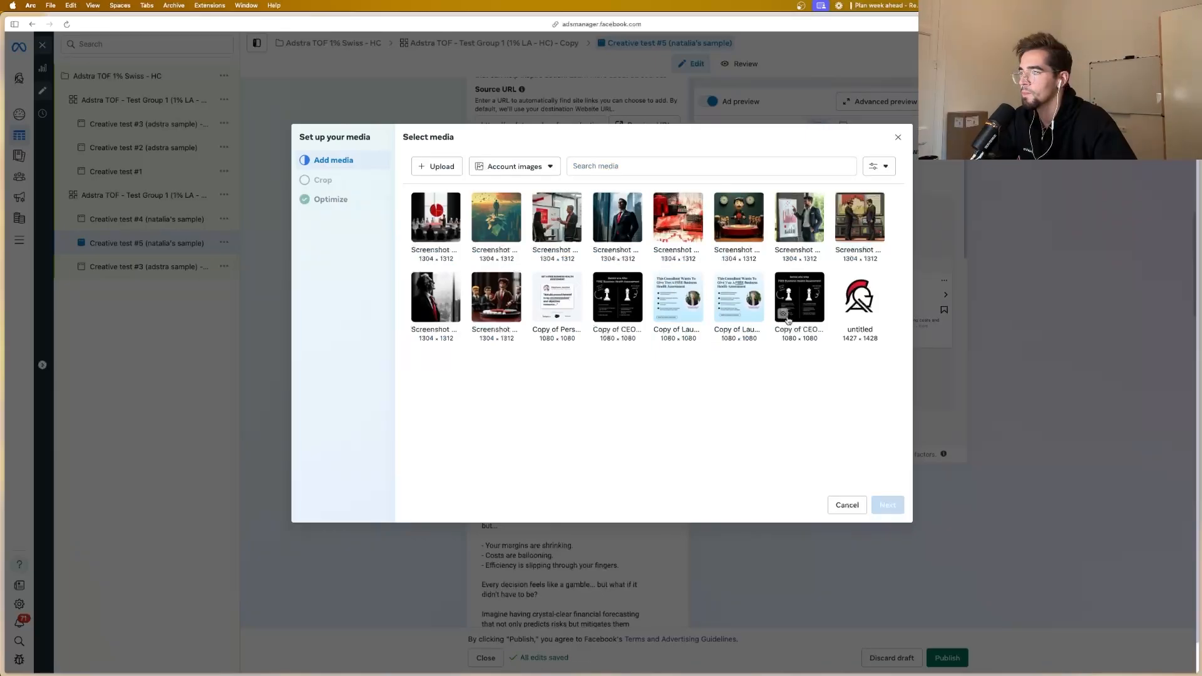
mouse_move(783, 315)
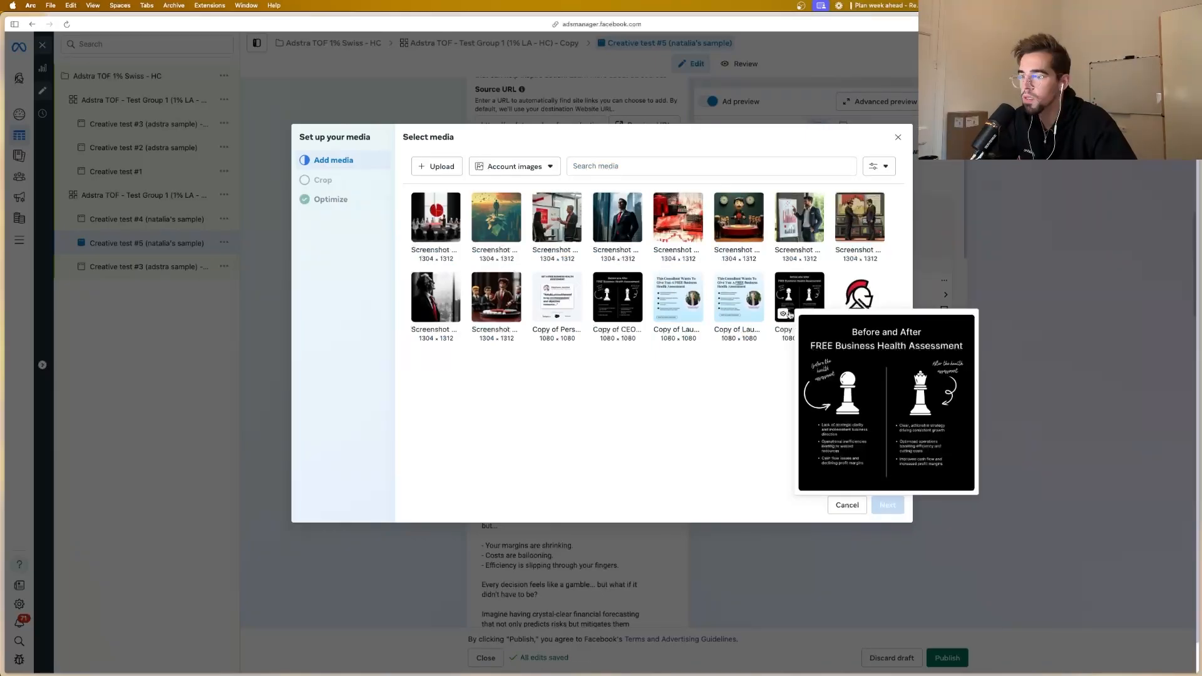
click(801, 319)
click(888, 504)
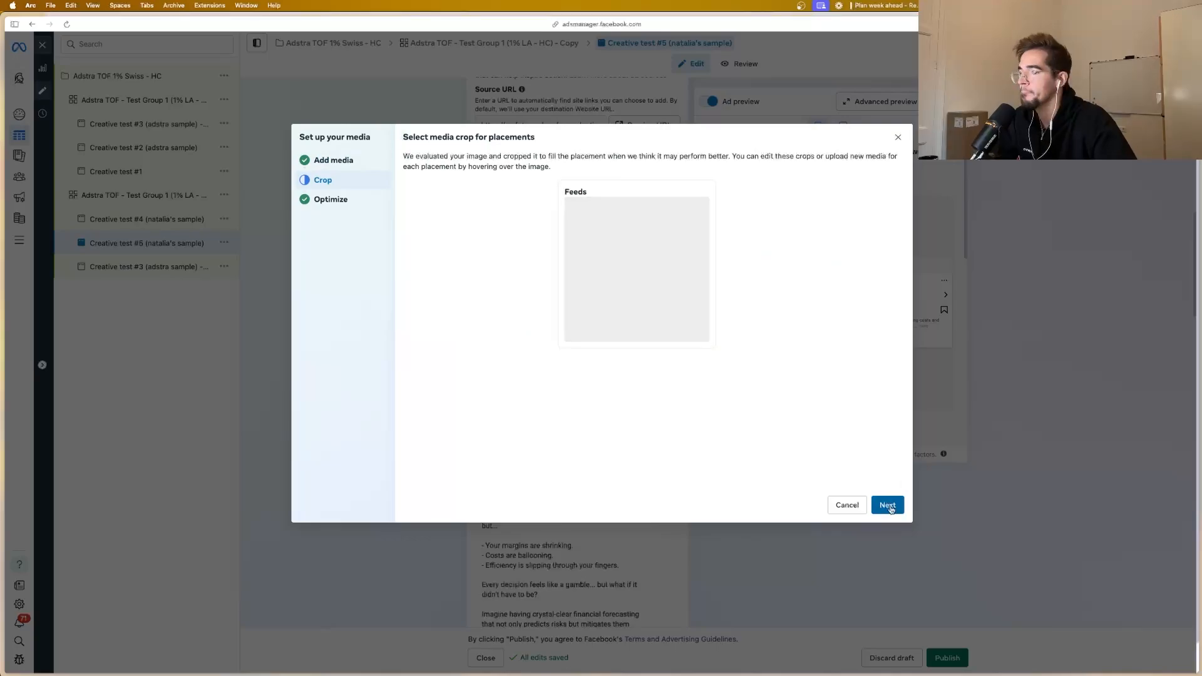
click(891, 508)
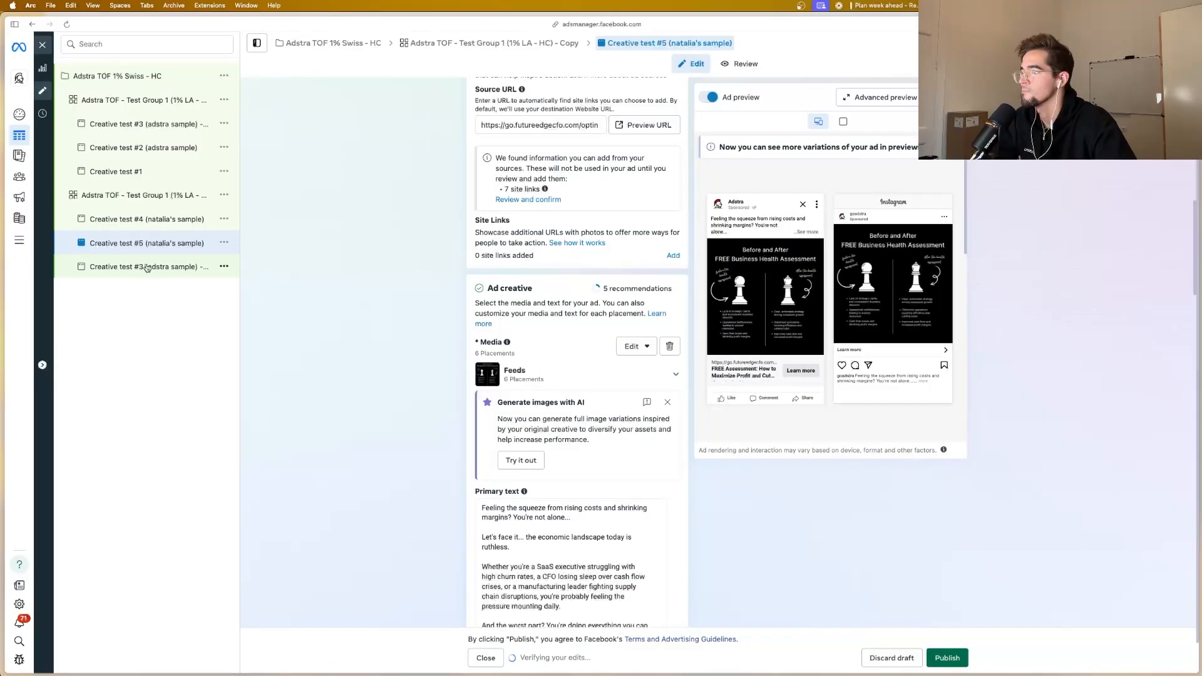
Step: Rename the copied Creative test #3 in the duplicated ad set to "Creative test #6", dropping the "(adstra sample) - Copy" suffix
click(146, 268)
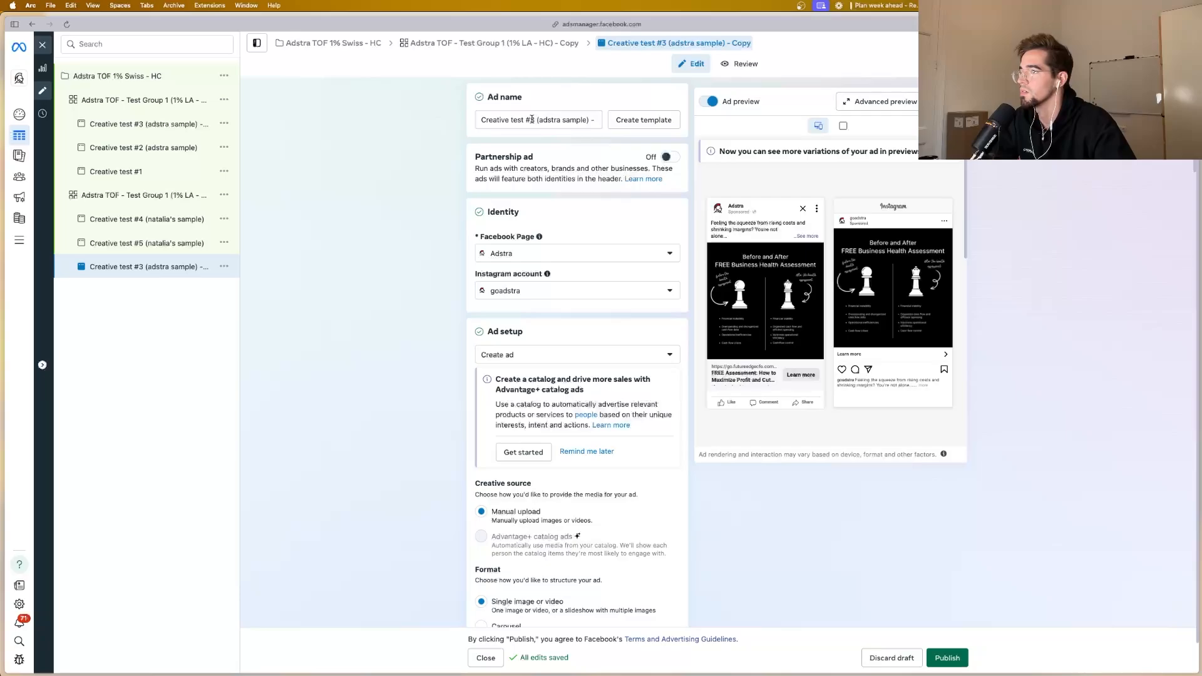
drag(535, 119, 618, 121)
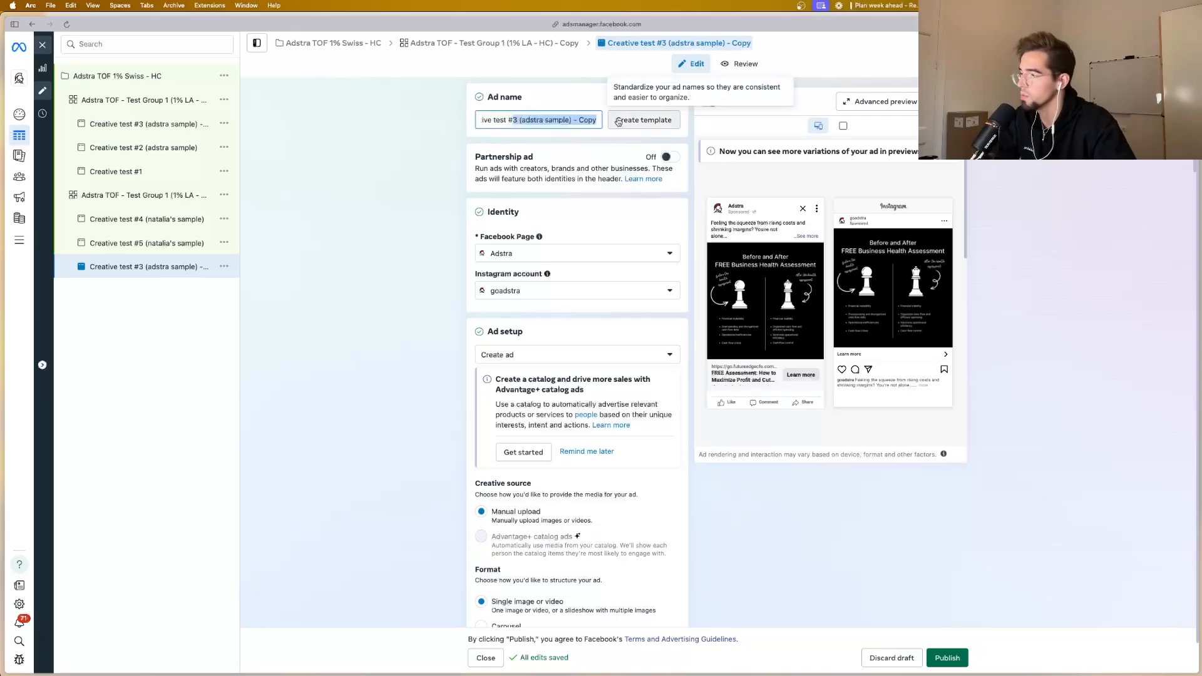
text(6)
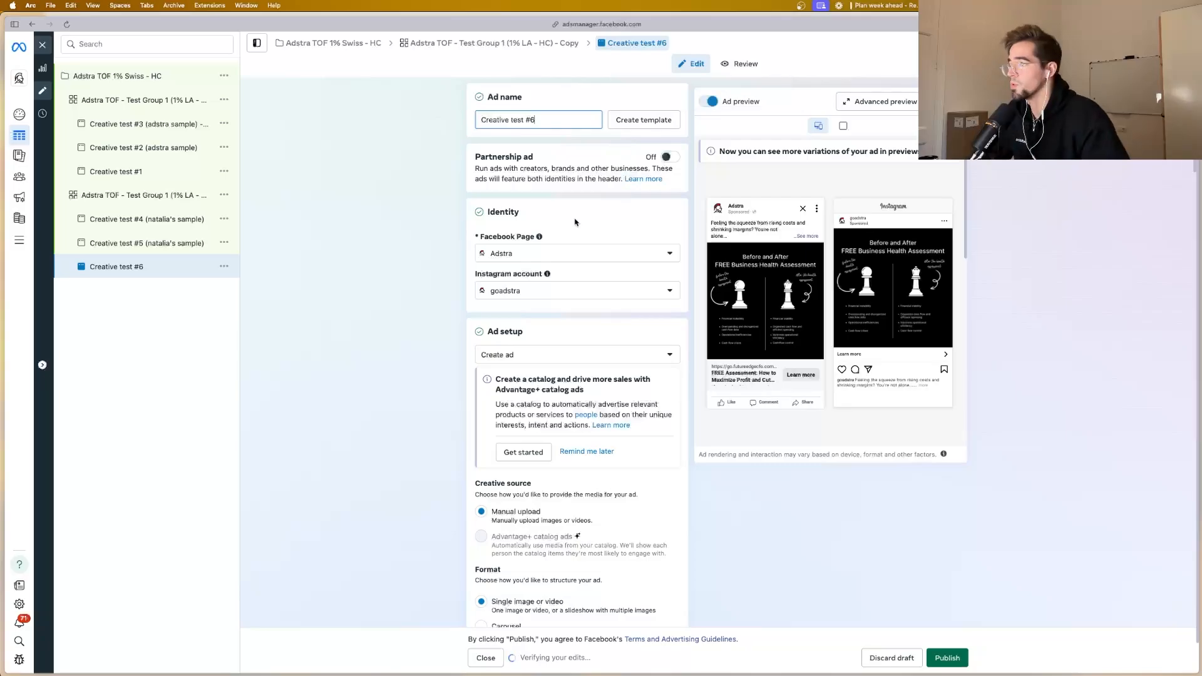
Step: Replace Creative test #6's media with the black-and-white account image of a suited man in a red tie, keeping the original crop
scroll(577, 219, down, 6)
scroll(579, 218, down, 6)
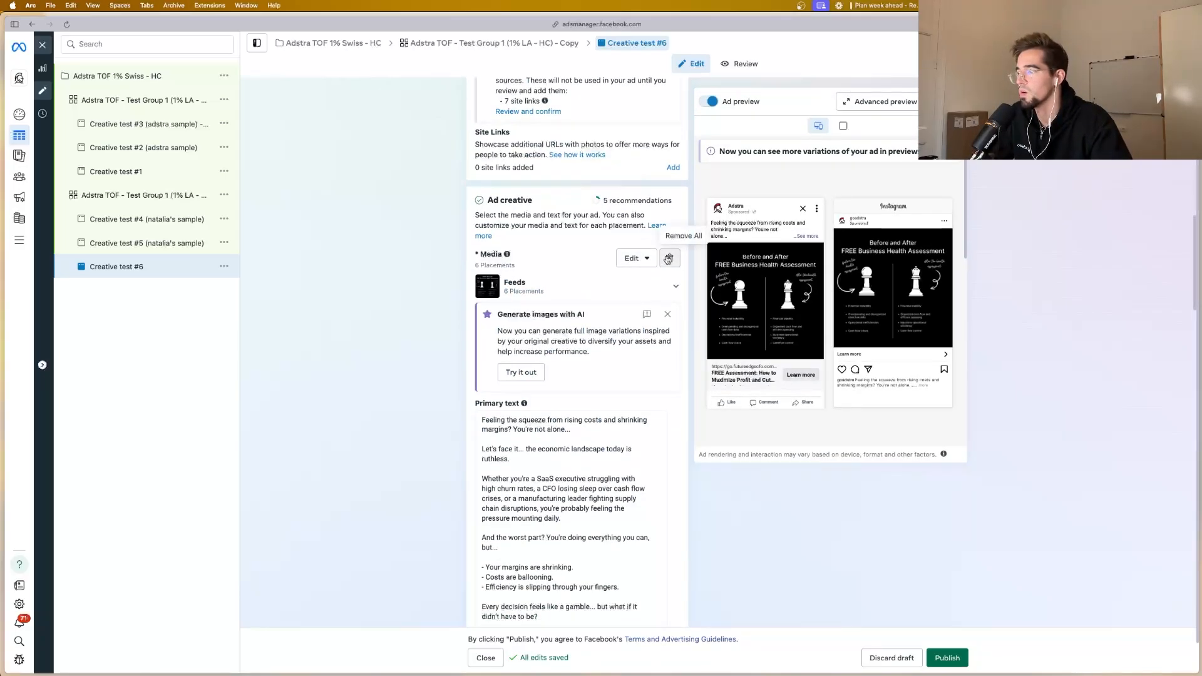
click(669, 259)
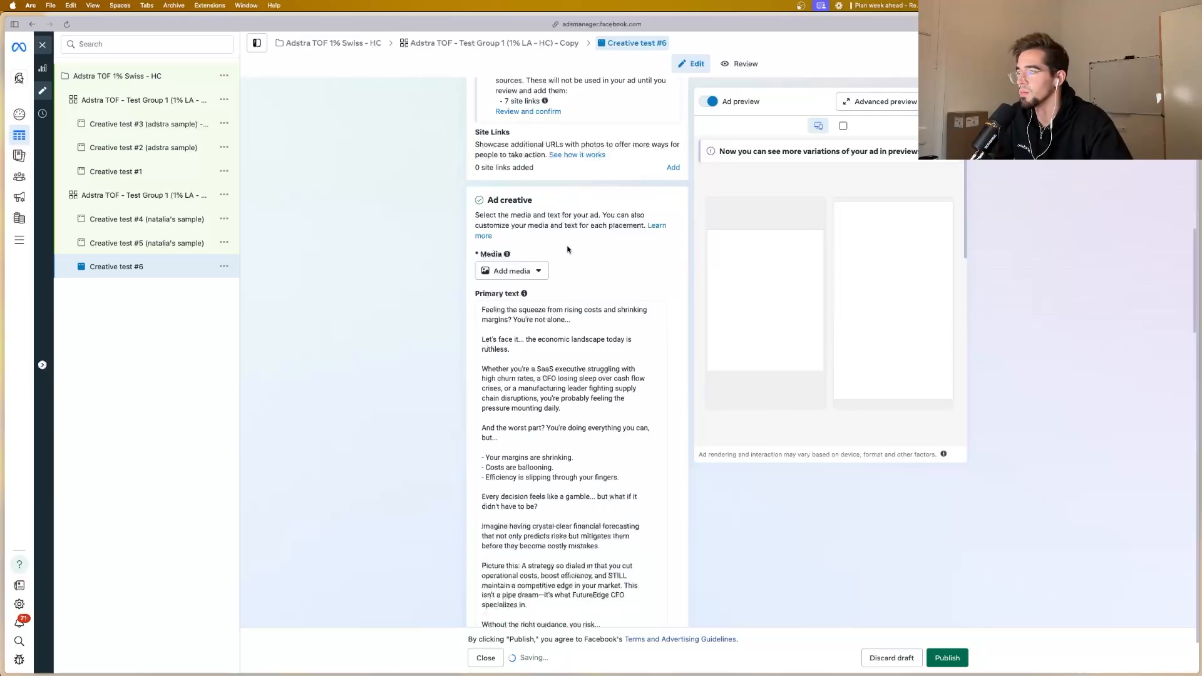
click(528, 274)
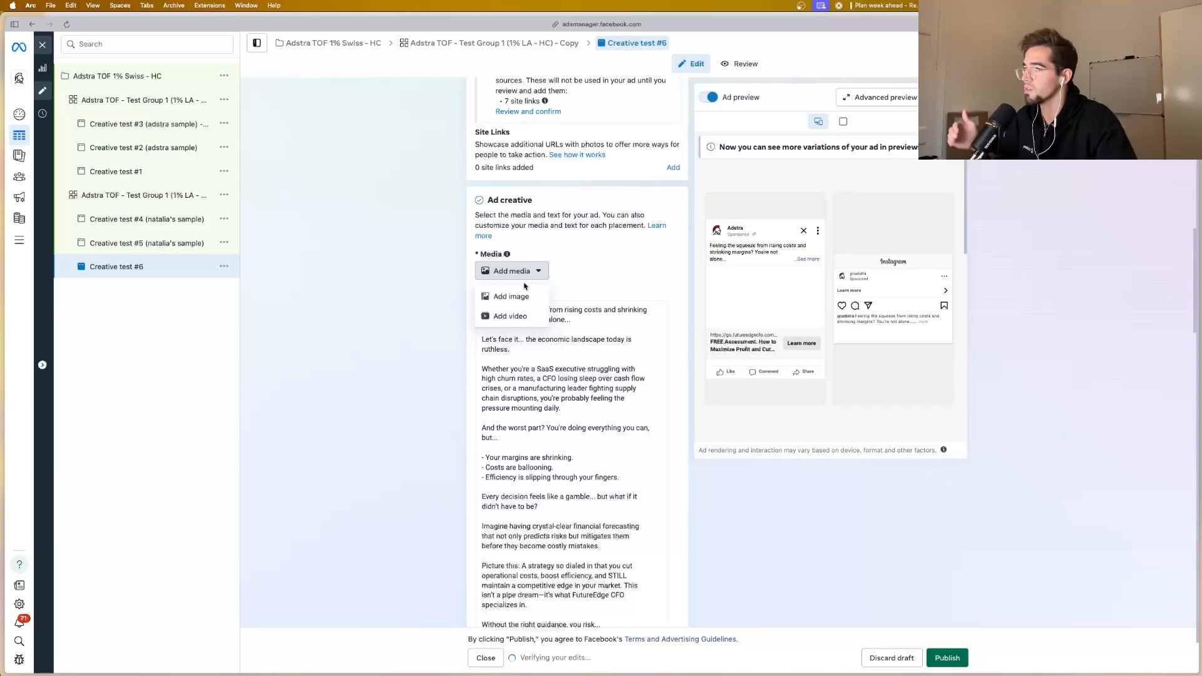
click(519, 297)
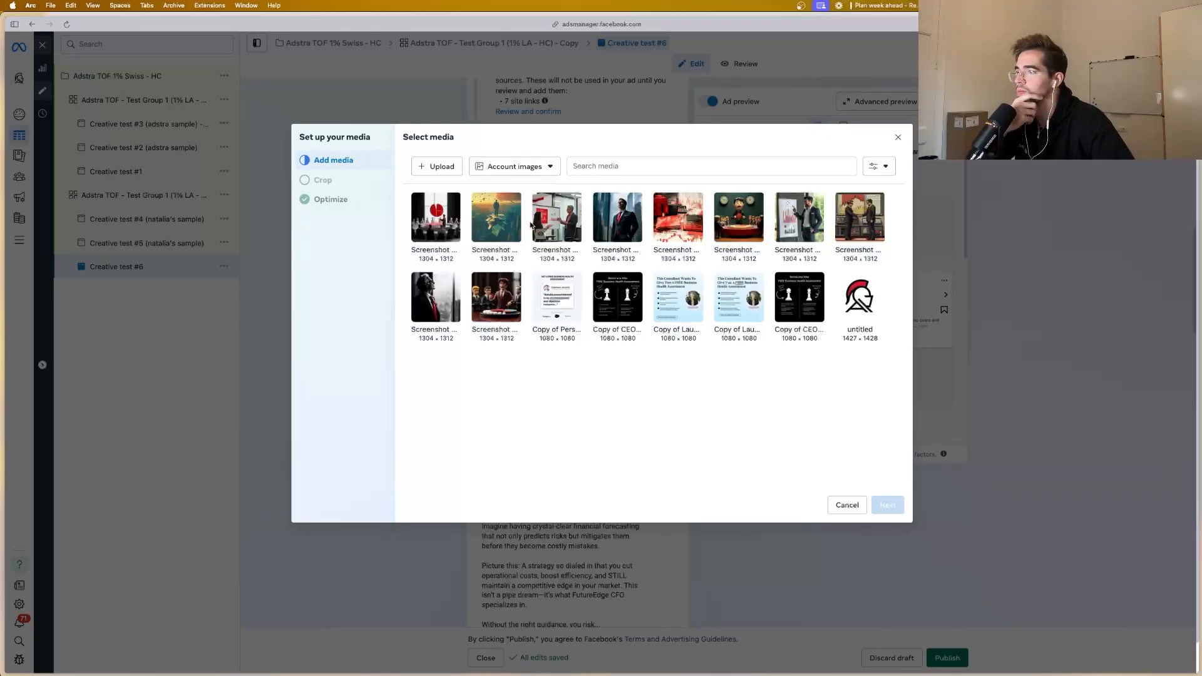
click(446, 302)
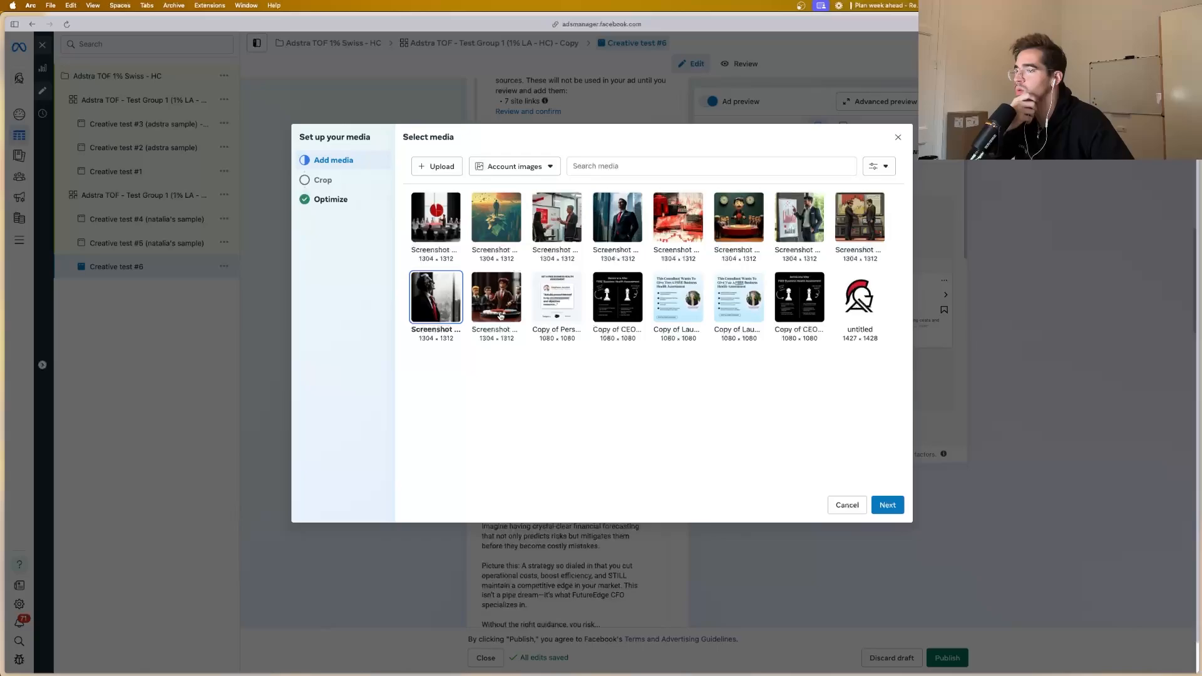
mouse_move(420, 317)
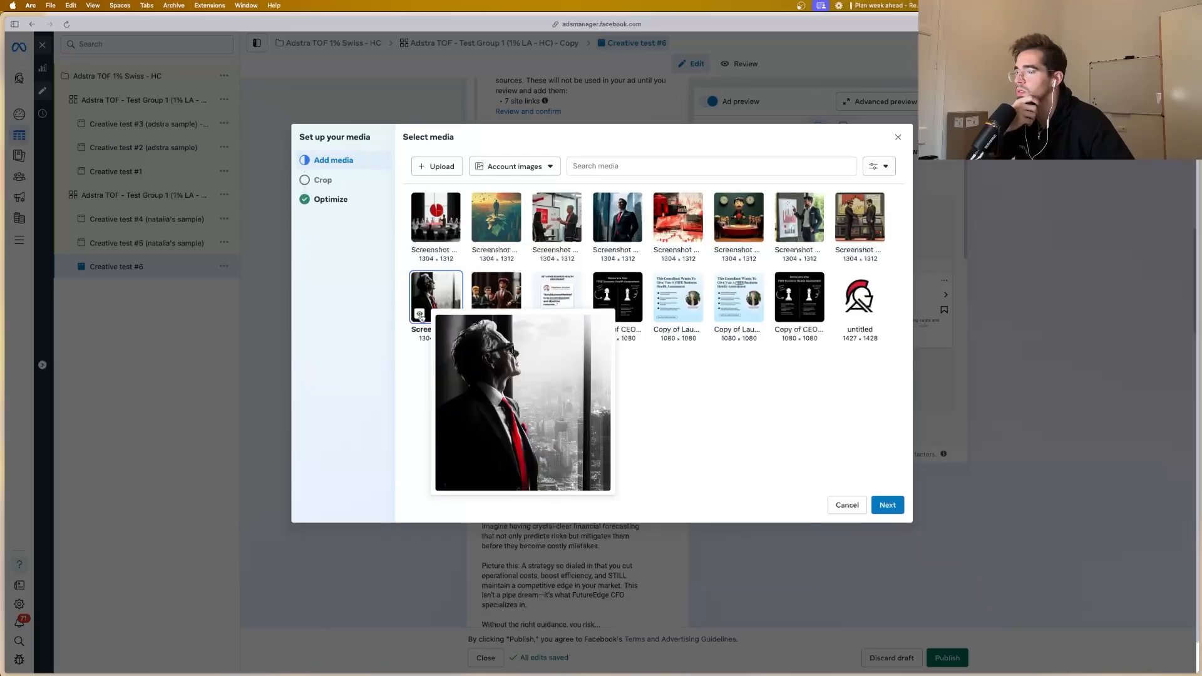
click(888, 504)
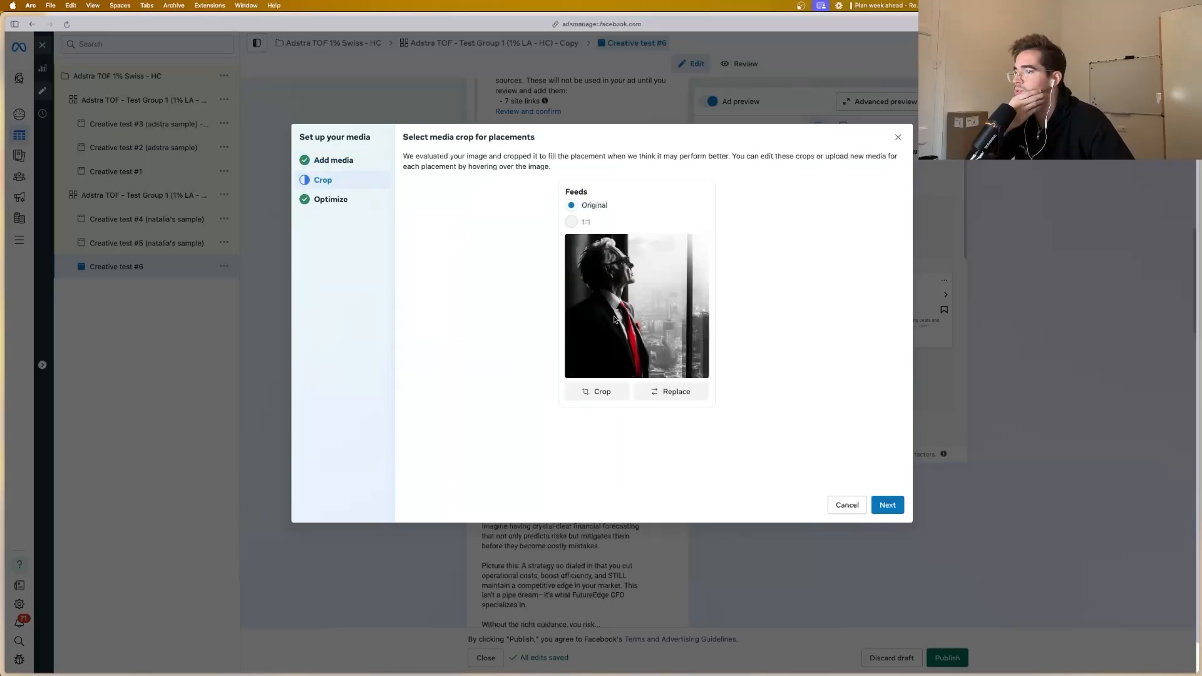
click(888, 505)
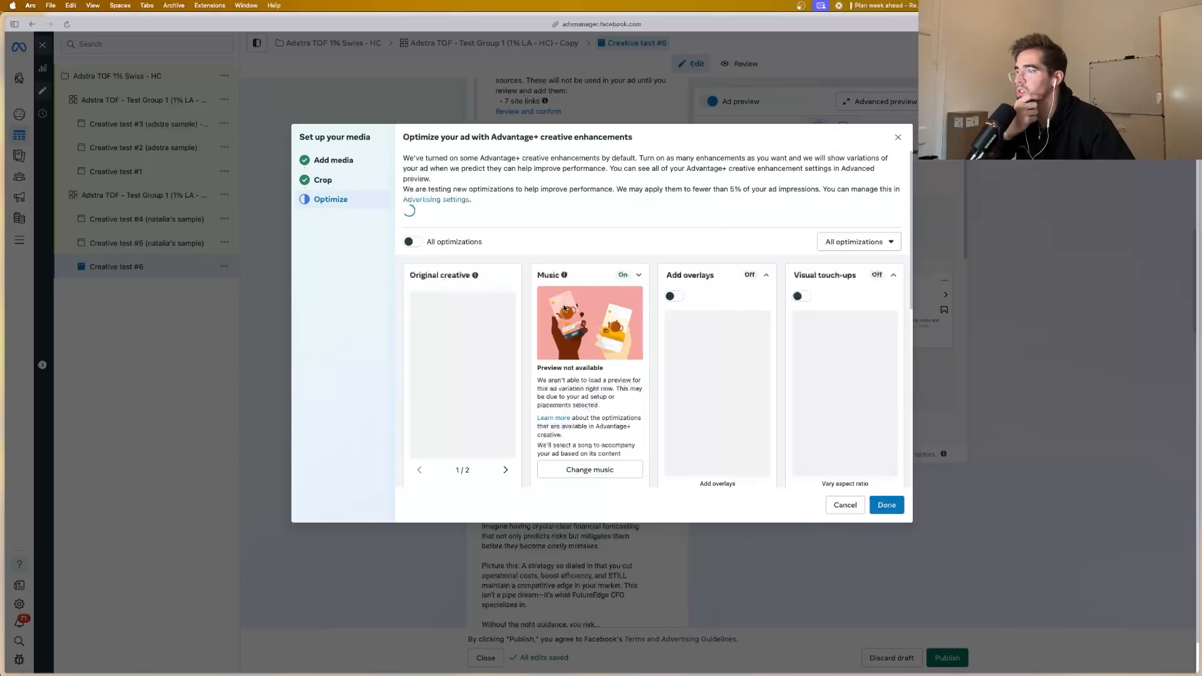
Step: Turn off the Music enhancement and turn on Add overlays for Creative test #6, completing its media setup
click(638, 277)
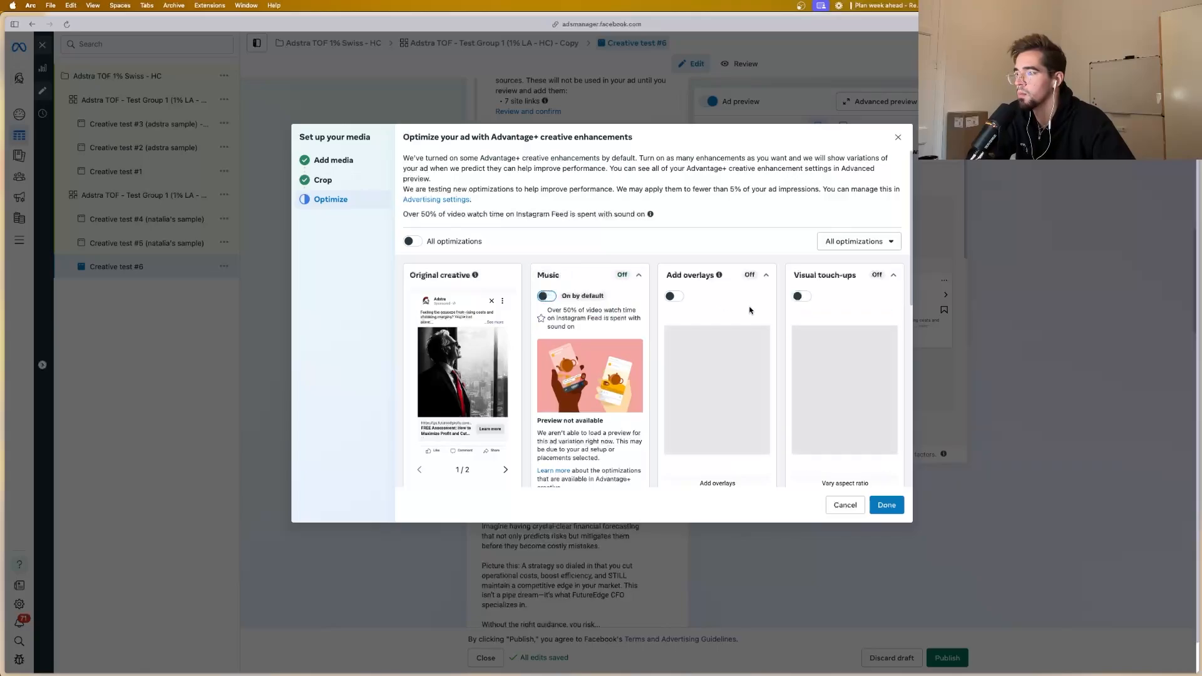
click(673, 297)
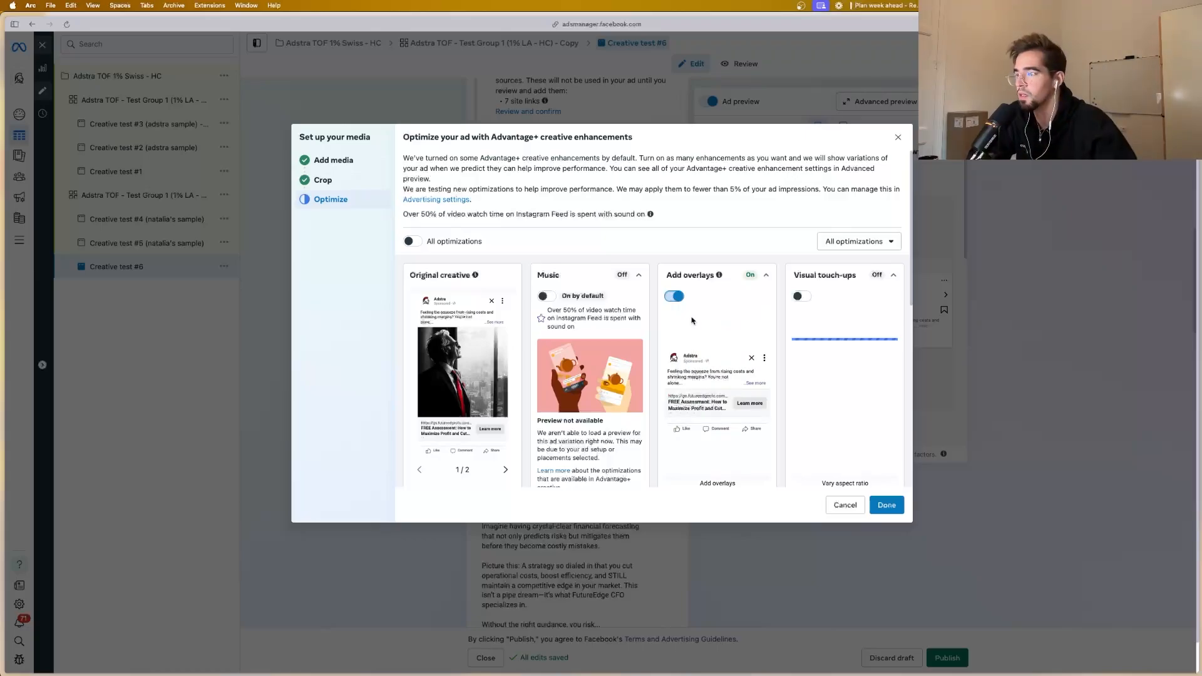
scroll(693, 320, down, 3)
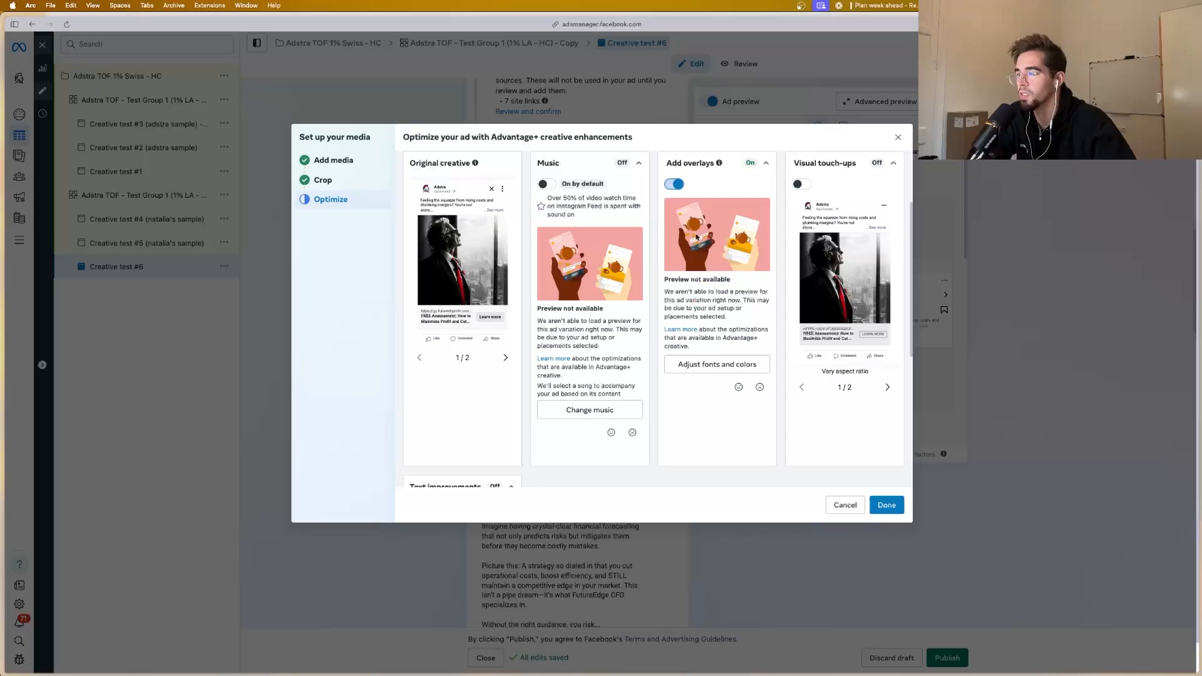
scroll(607, 322, down, 5)
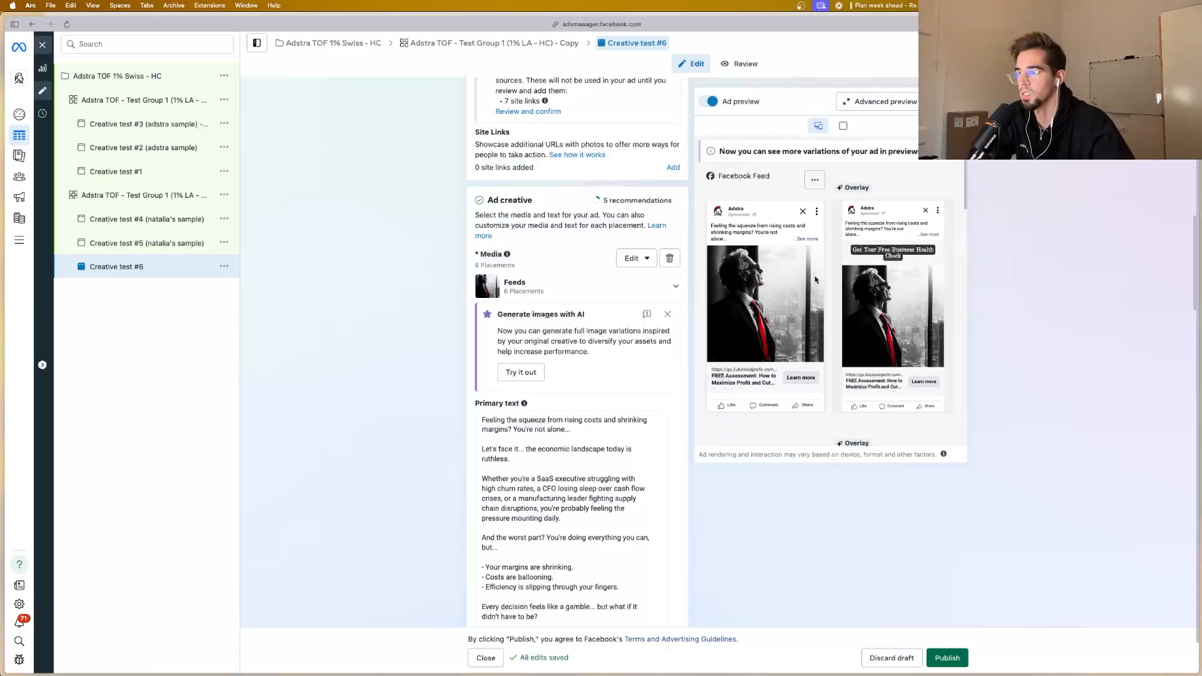
Step: Review Creative test #6's ad previews across the Facebook and Instagram placements, including the overlay variations
scroll(800, 309, down, 2)
scroll(801, 309, down, 5)
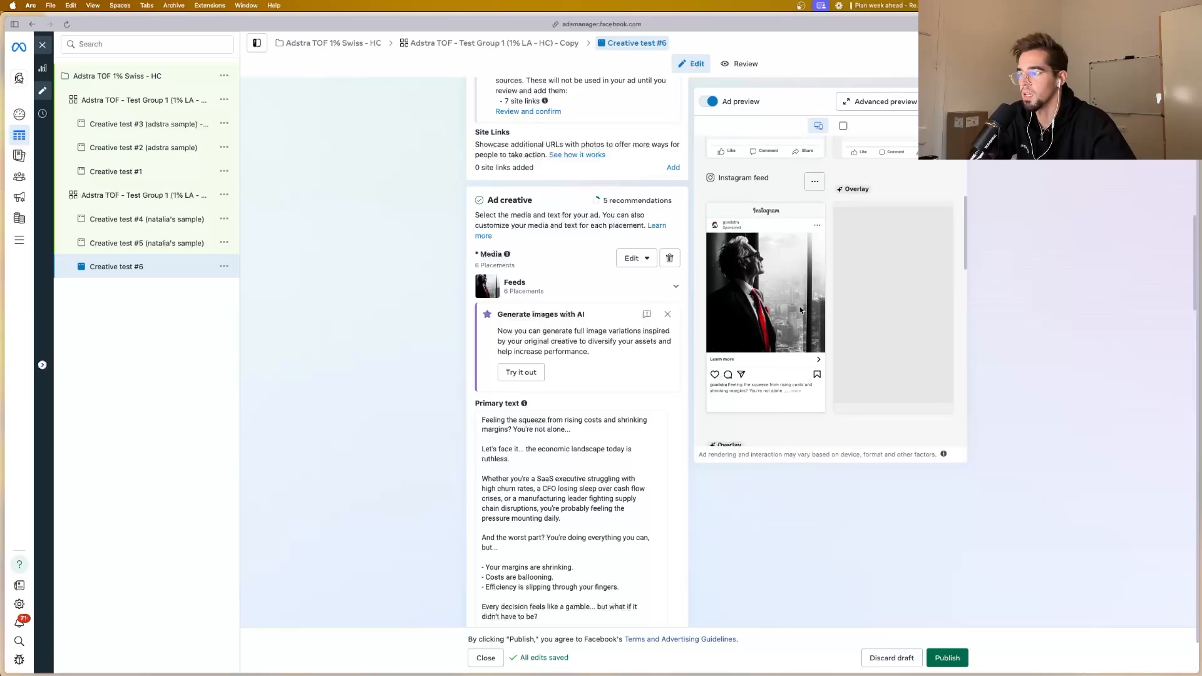
scroll(806, 305, down, 1)
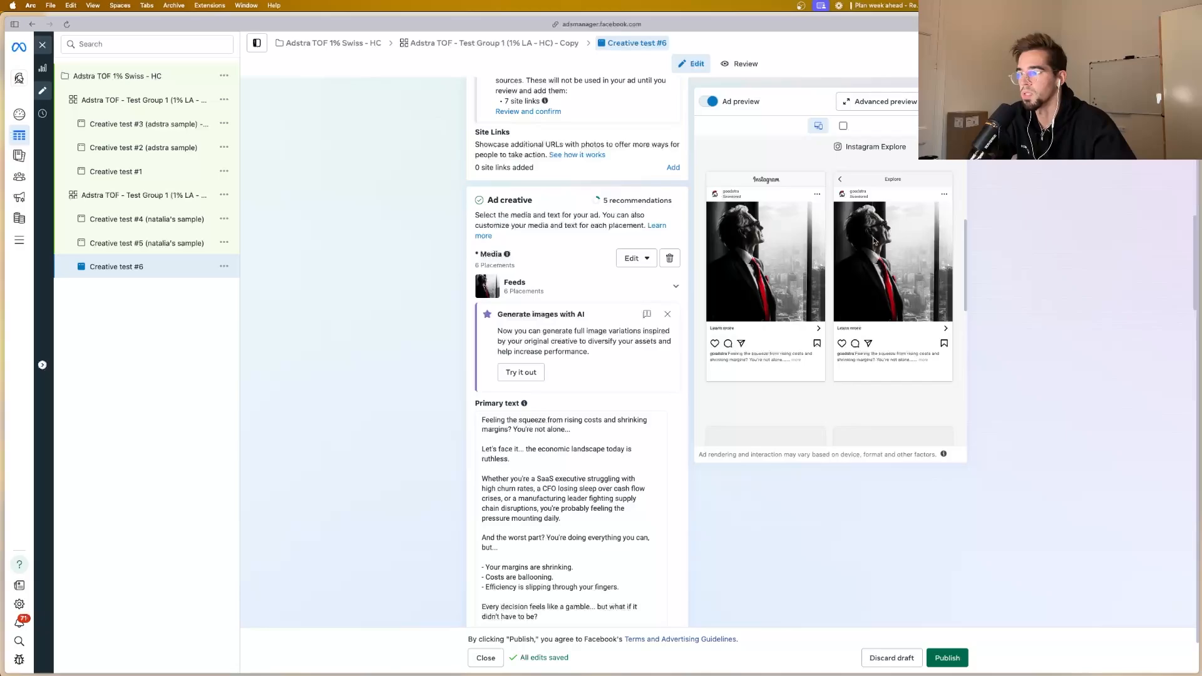
scroll(864, 257, down, 5)
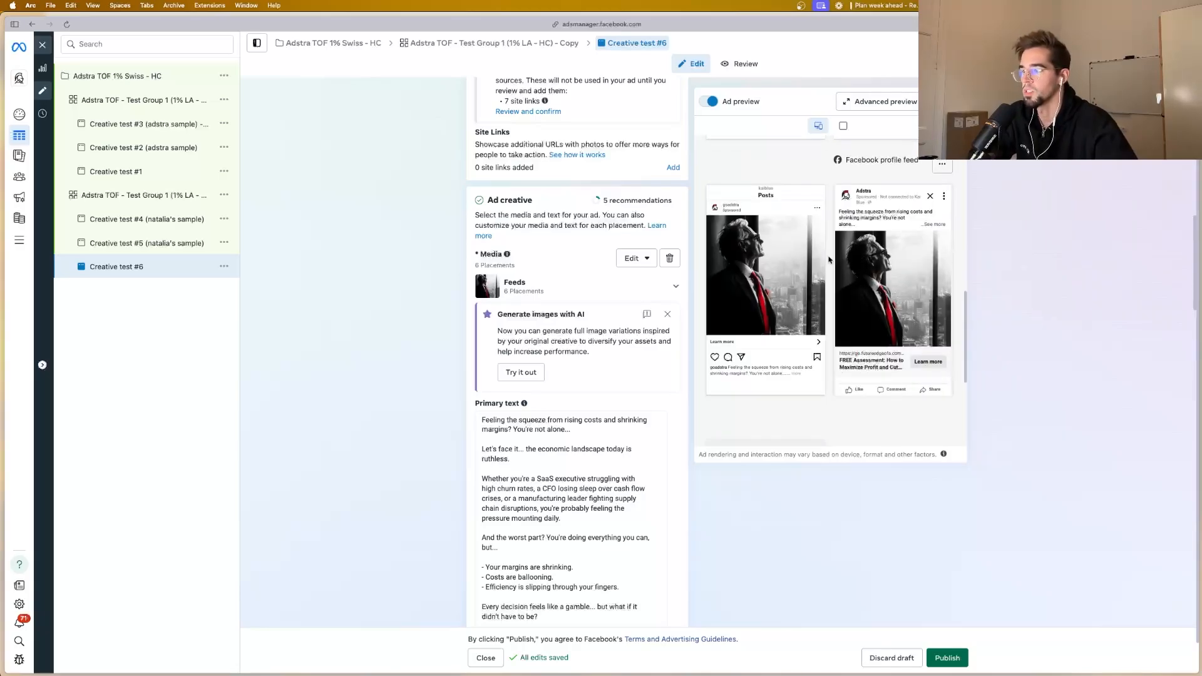
scroll(817, 286, down, 3)
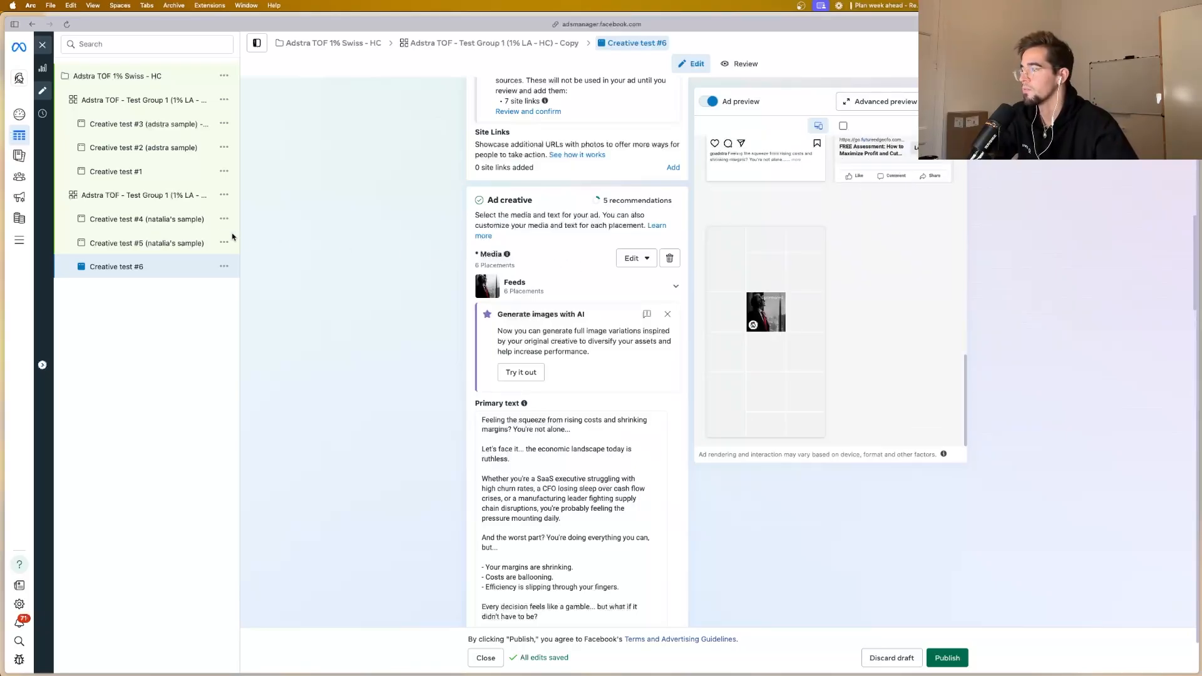
Step: Rename the duplicated ad set to "Adstra TOF - Test Group 2 (1% LA - HC)"
click(152, 198)
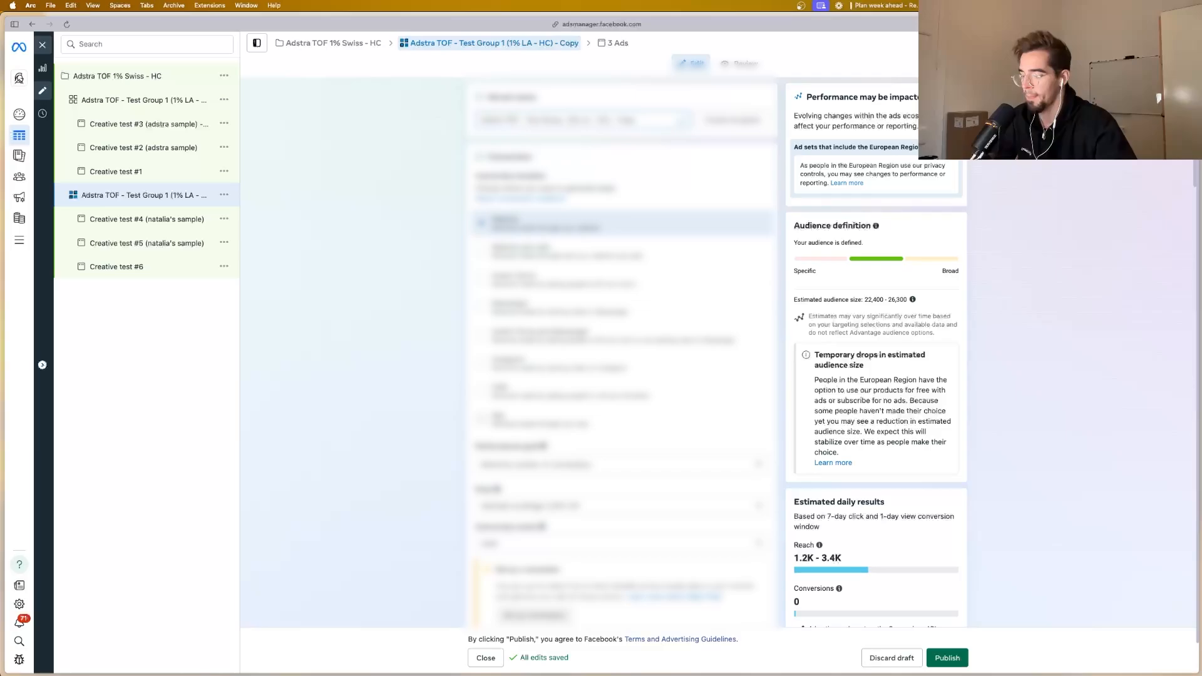
key(alt+BackSpace)
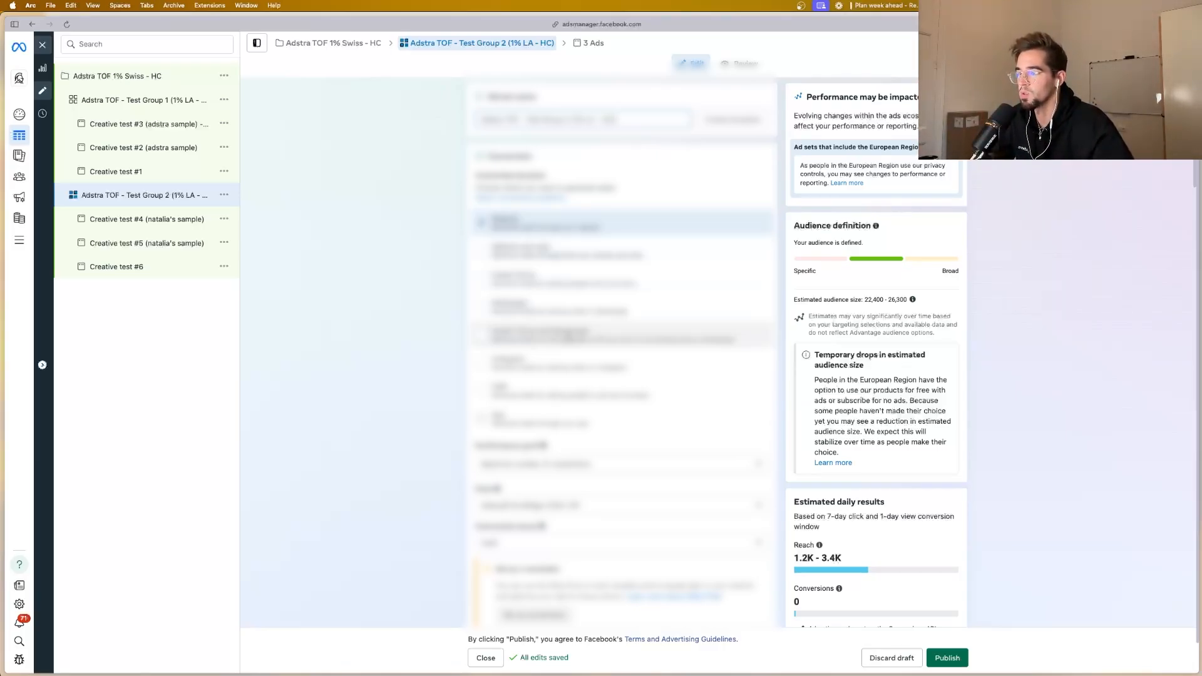
Step: Check Test Group 2's estimated audience size and the campaign-level objective, budget and A/B test settings
scroll(569, 337, down, 5)
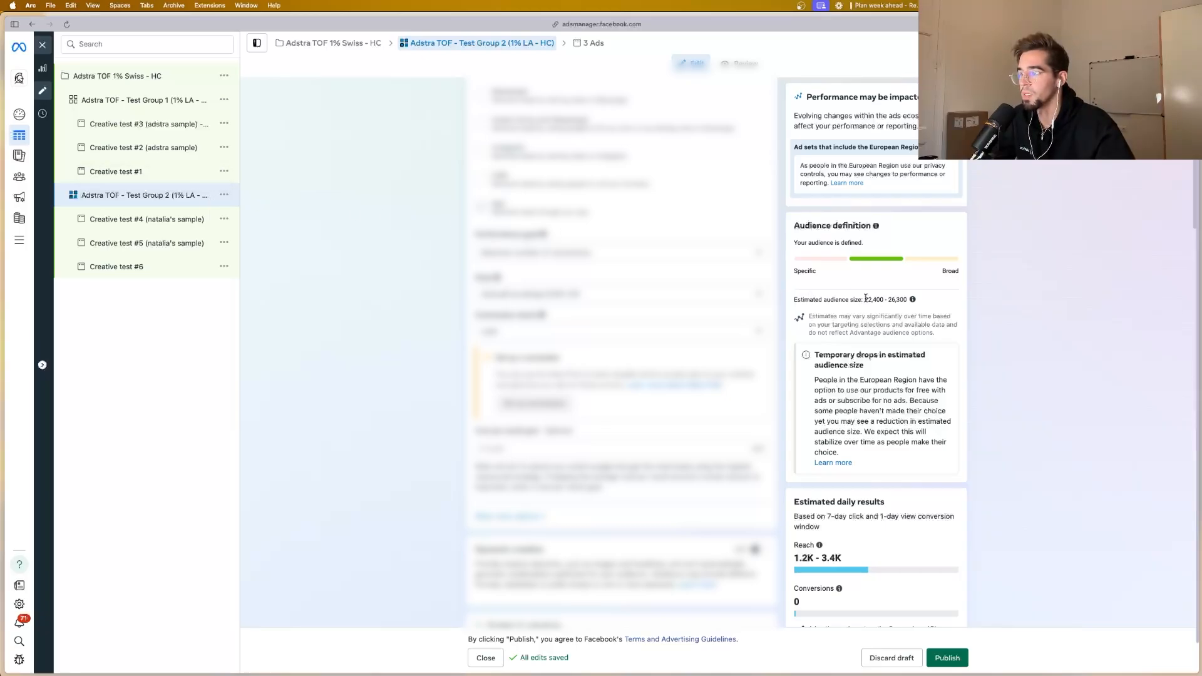
drag(865, 299, 923, 300)
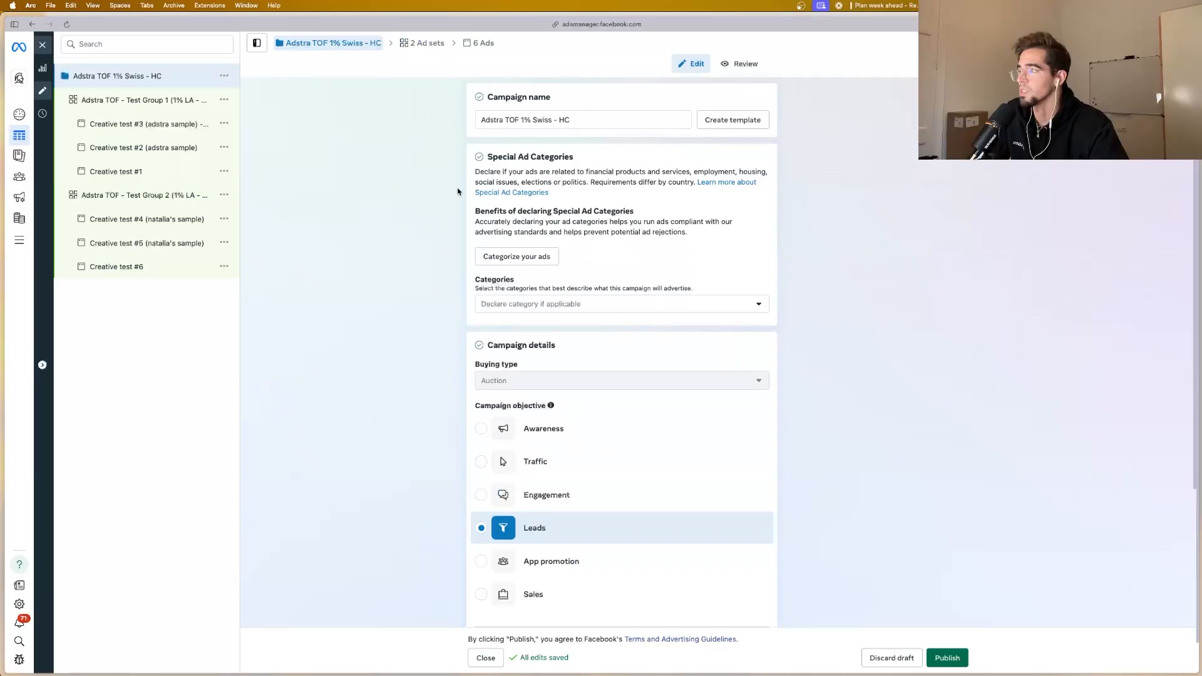
scroll(559, 206, down, 5)
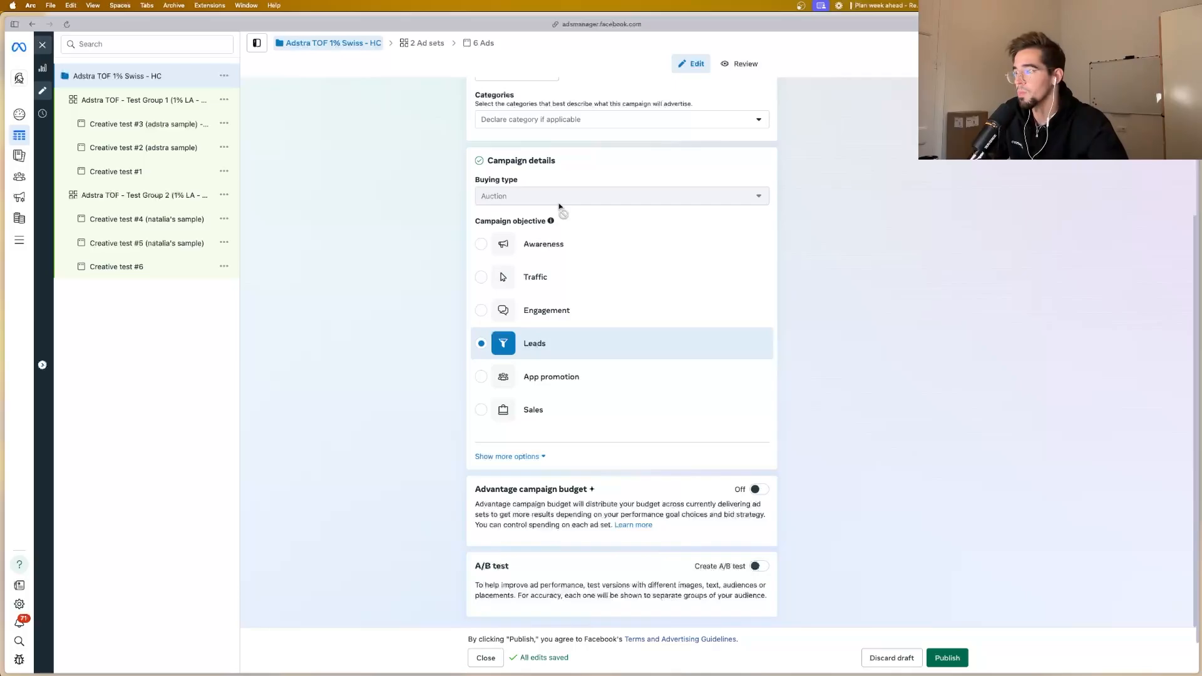
scroll(500, 256, down, 1)
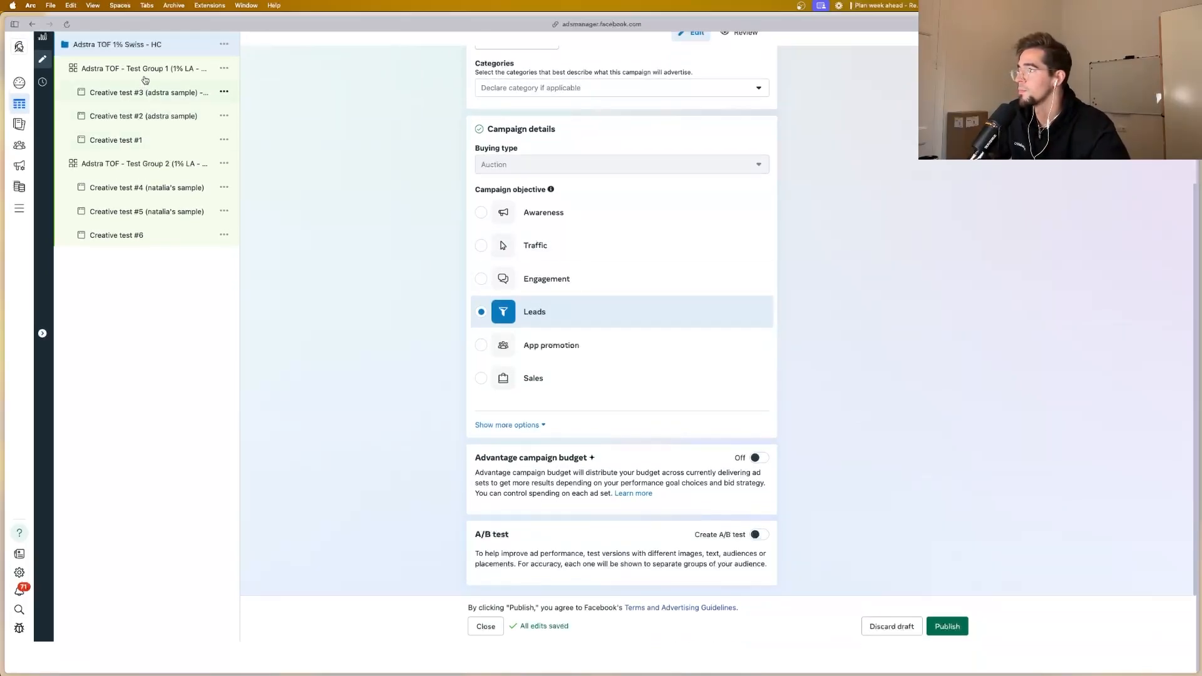
Step: Review Test Group 1's conversion settings, dynamic creative, daily budget and schedule
click(145, 74)
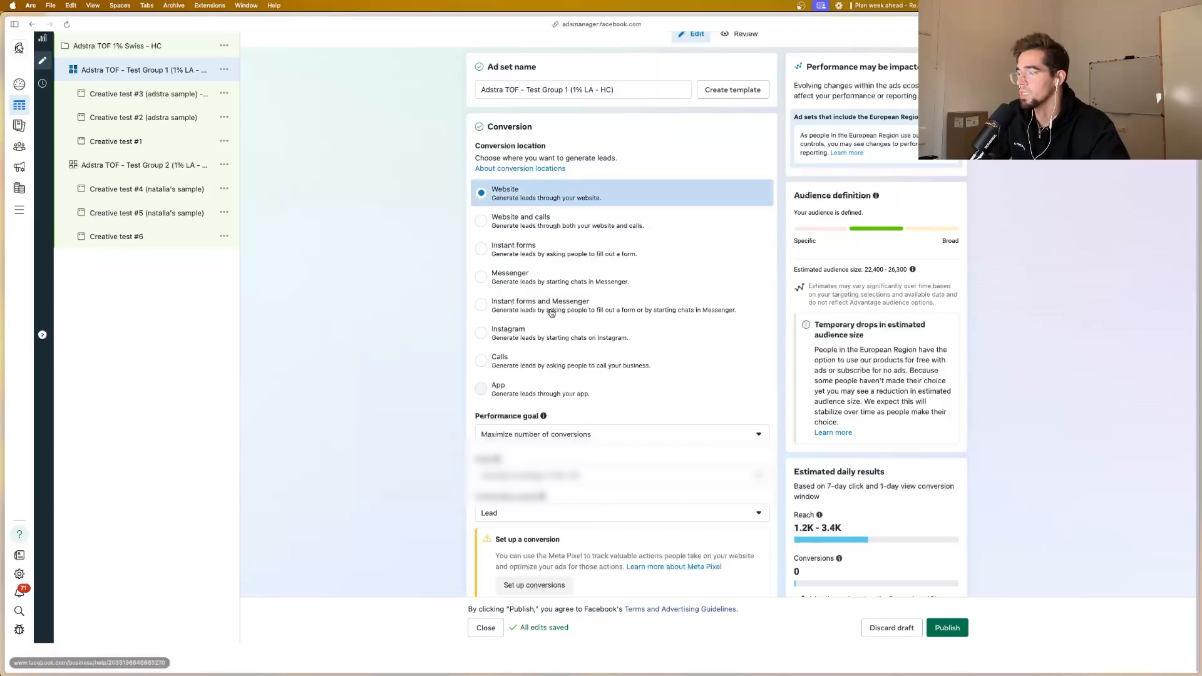
scroll(550, 313, down, 2)
scroll(551, 332, down, 3)
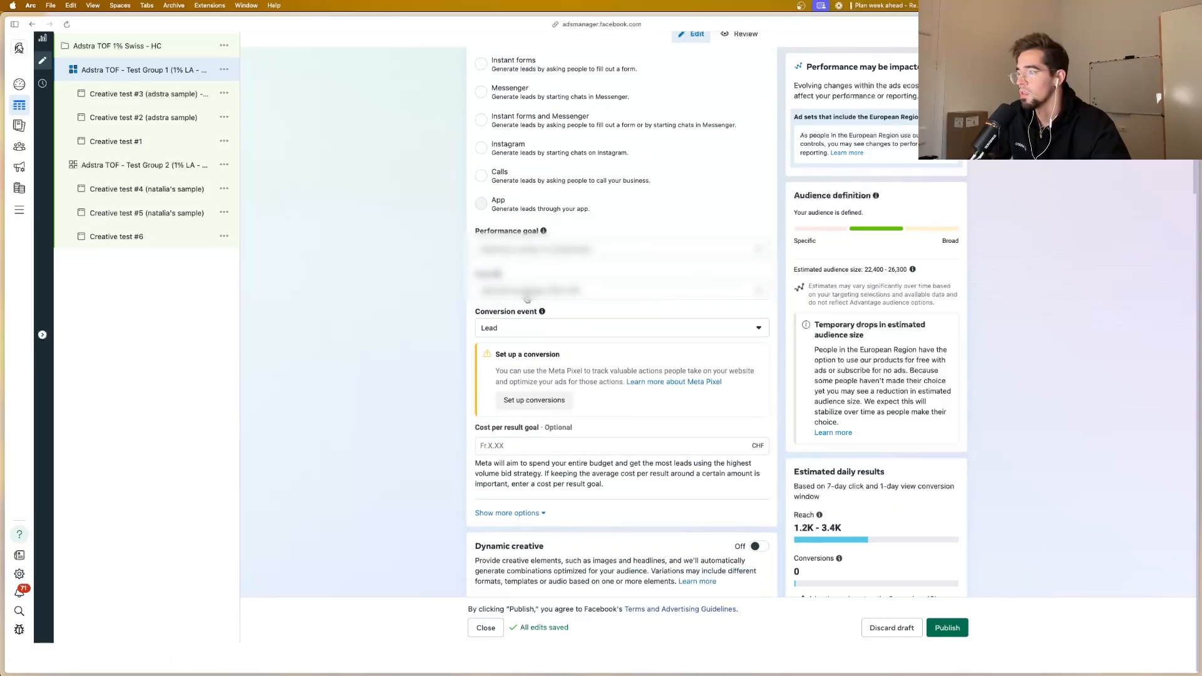
scroll(529, 293, down, 5)
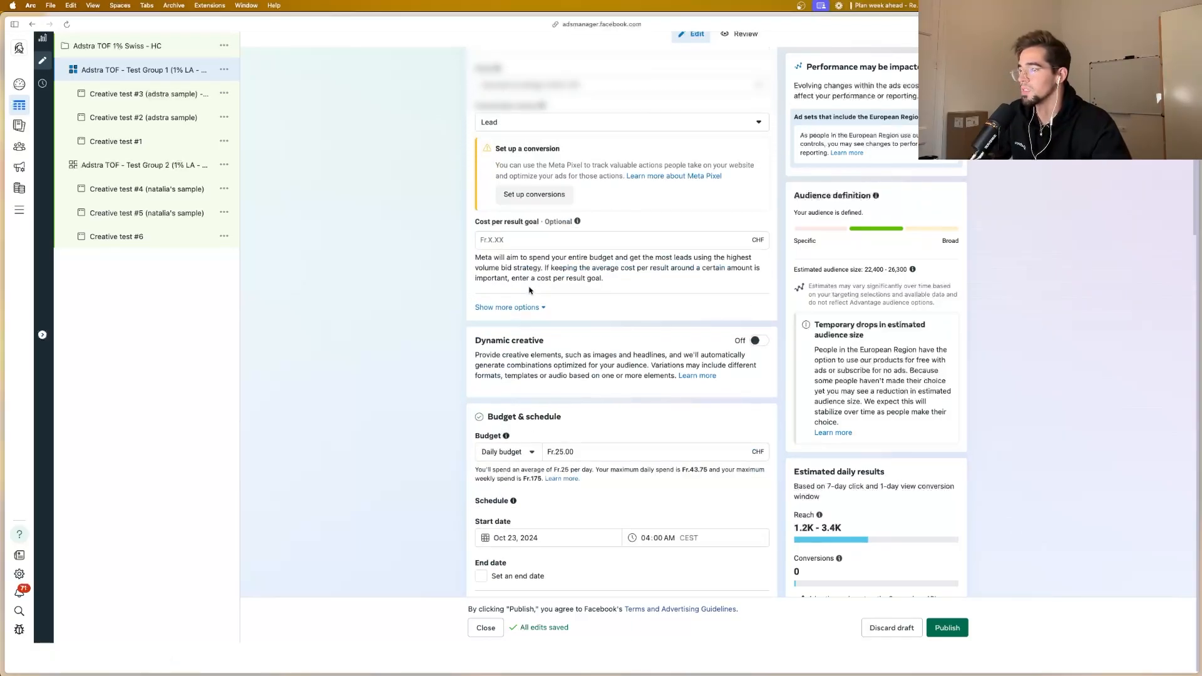
scroll(530, 290, down, 1)
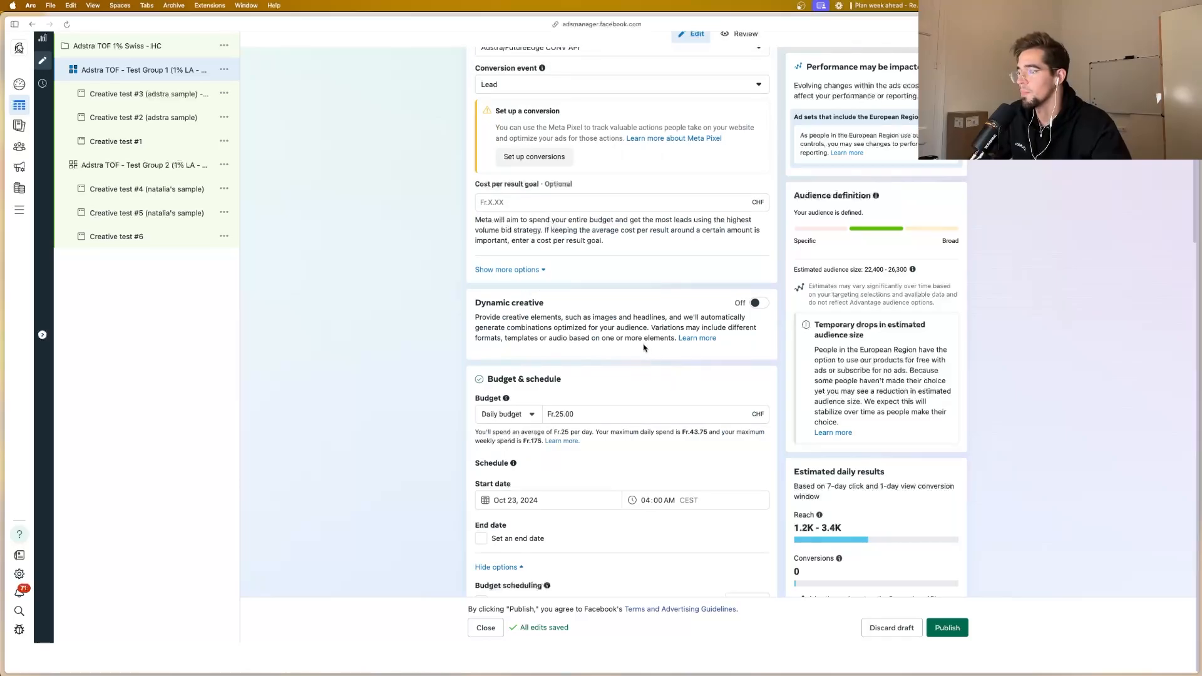
scroll(575, 344, down, 2)
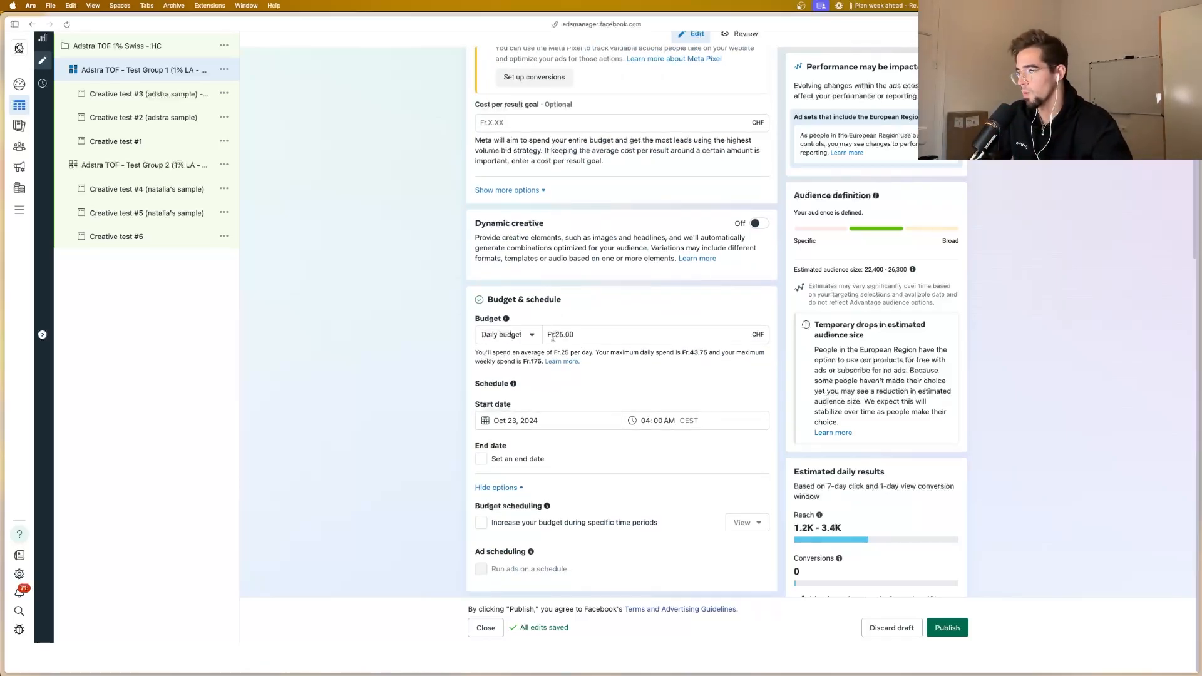
scroll(552, 336, down, 3)
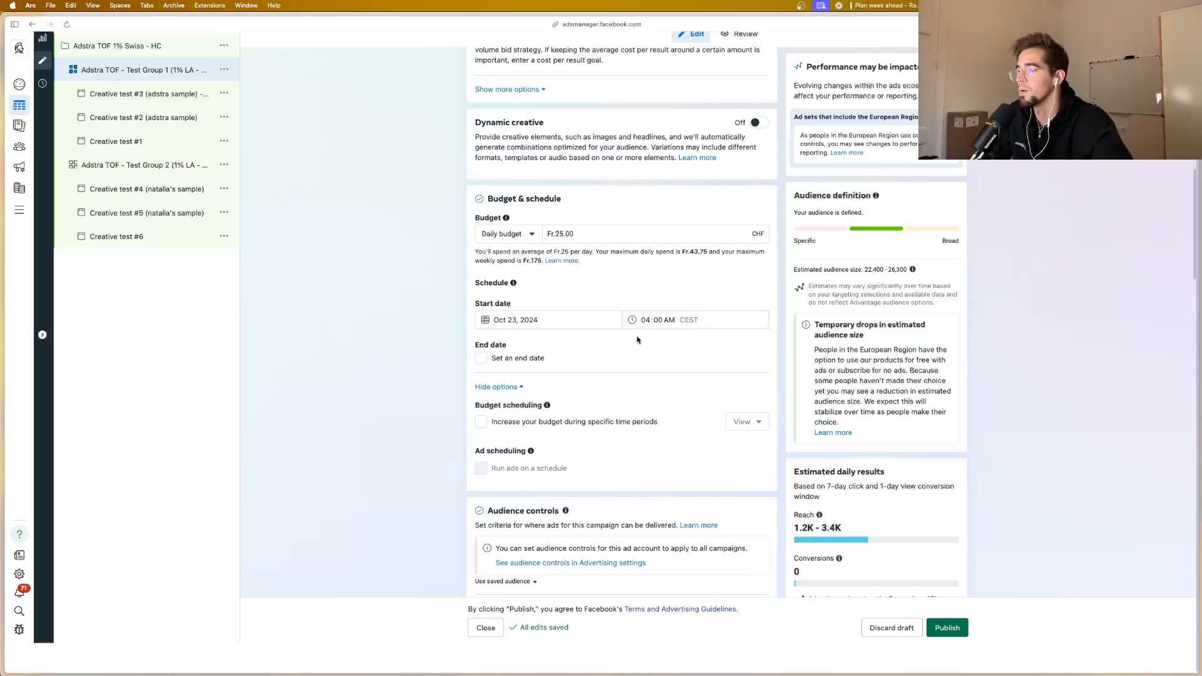
Step: Review Test Group 1's audience controls, Advantage+ audience with its lookalike source, and manual placements
scroll(641, 338, down, 5)
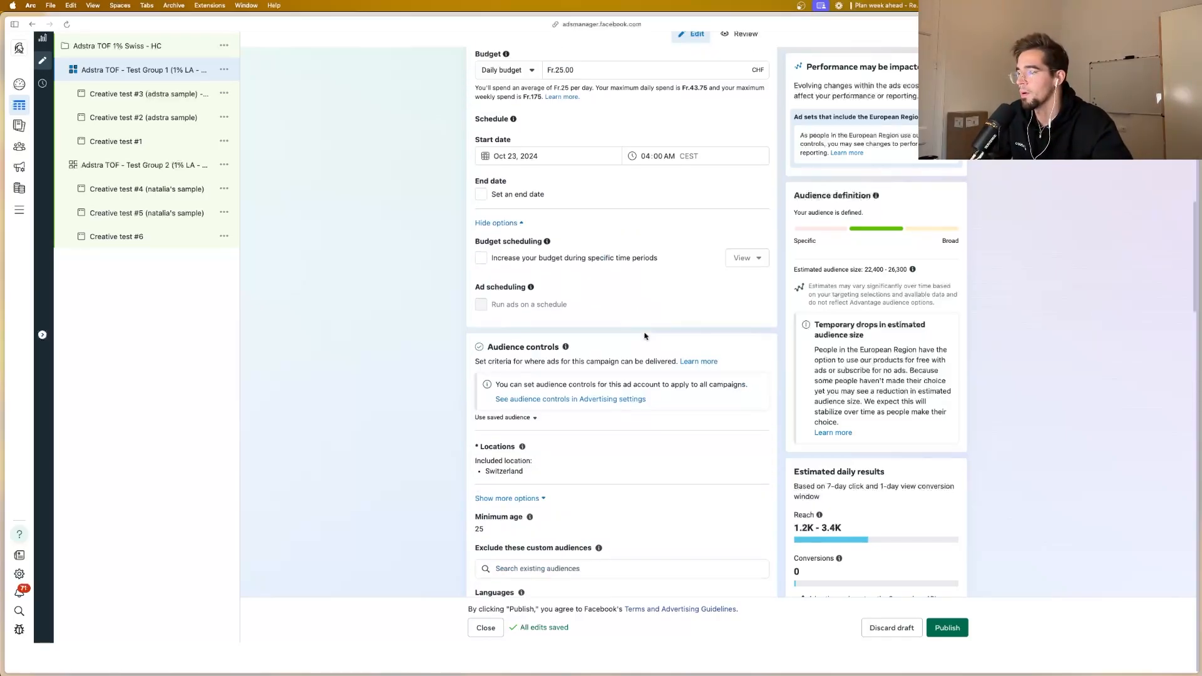
scroll(644, 336, down, 3)
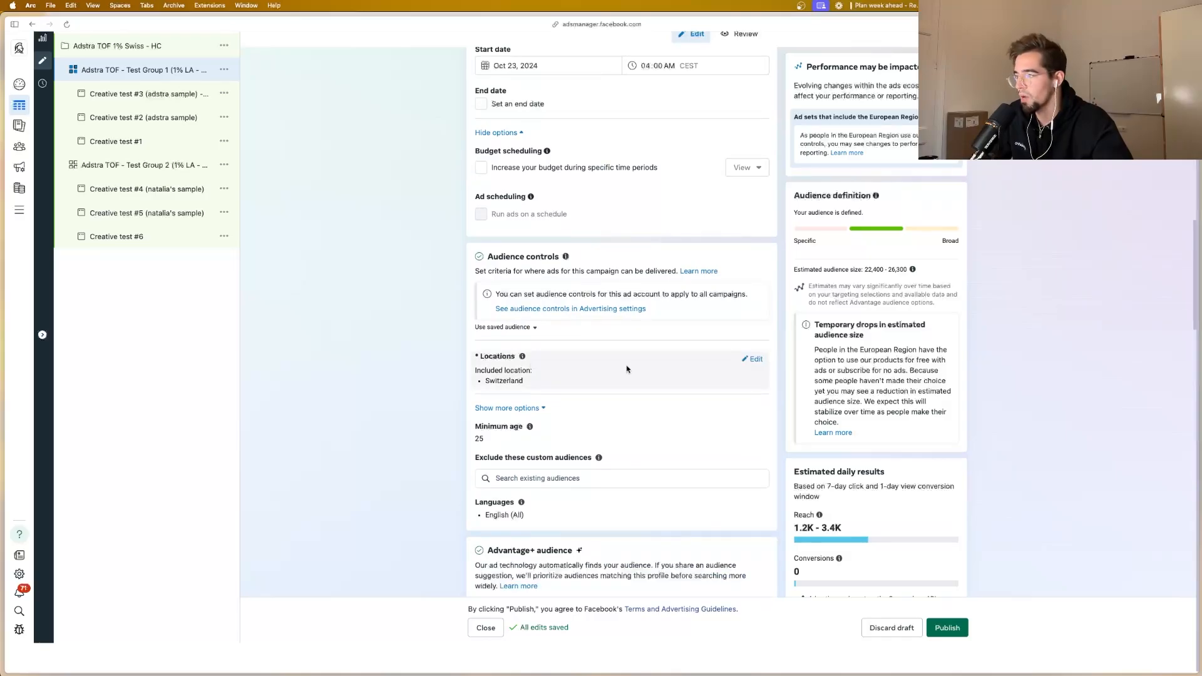
scroll(618, 374, down, 3)
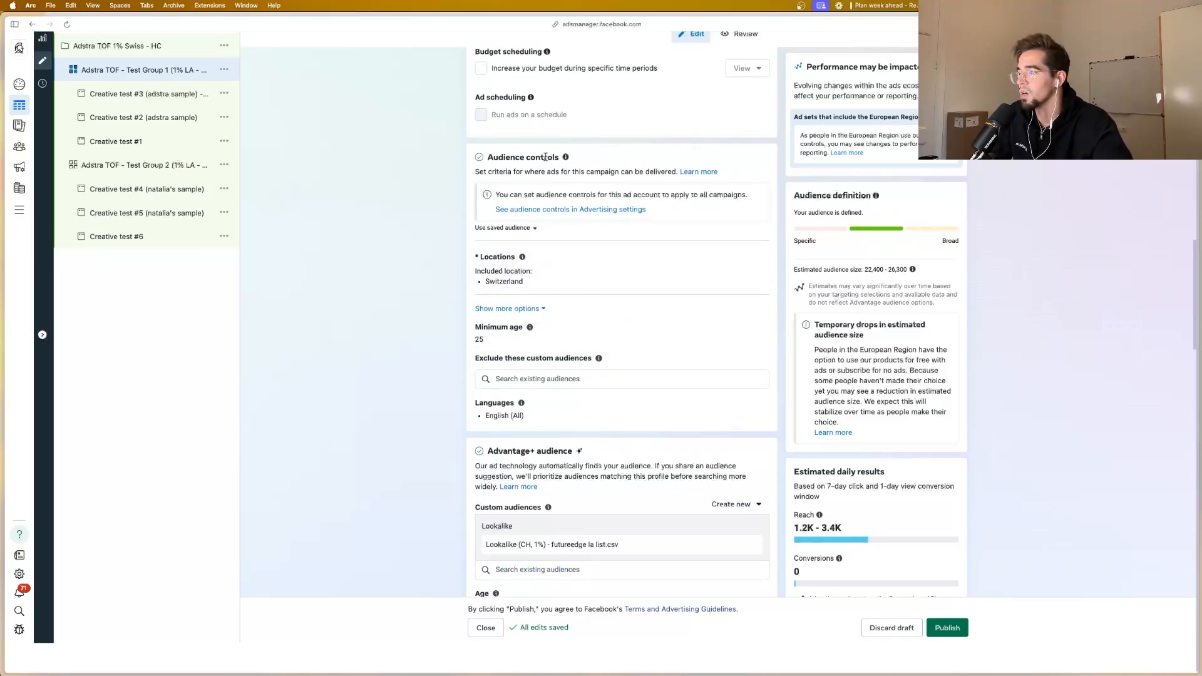
scroll(548, 288, down, 2)
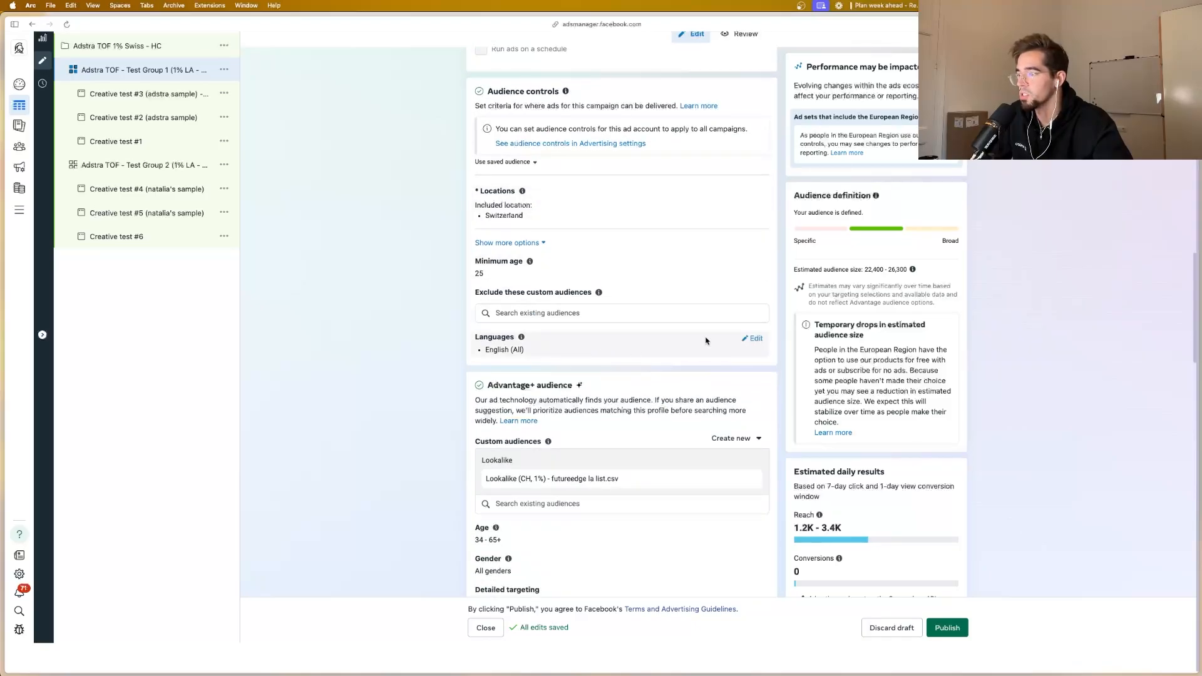
scroll(704, 341, down, 2)
scroll(548, 322, down, 2)
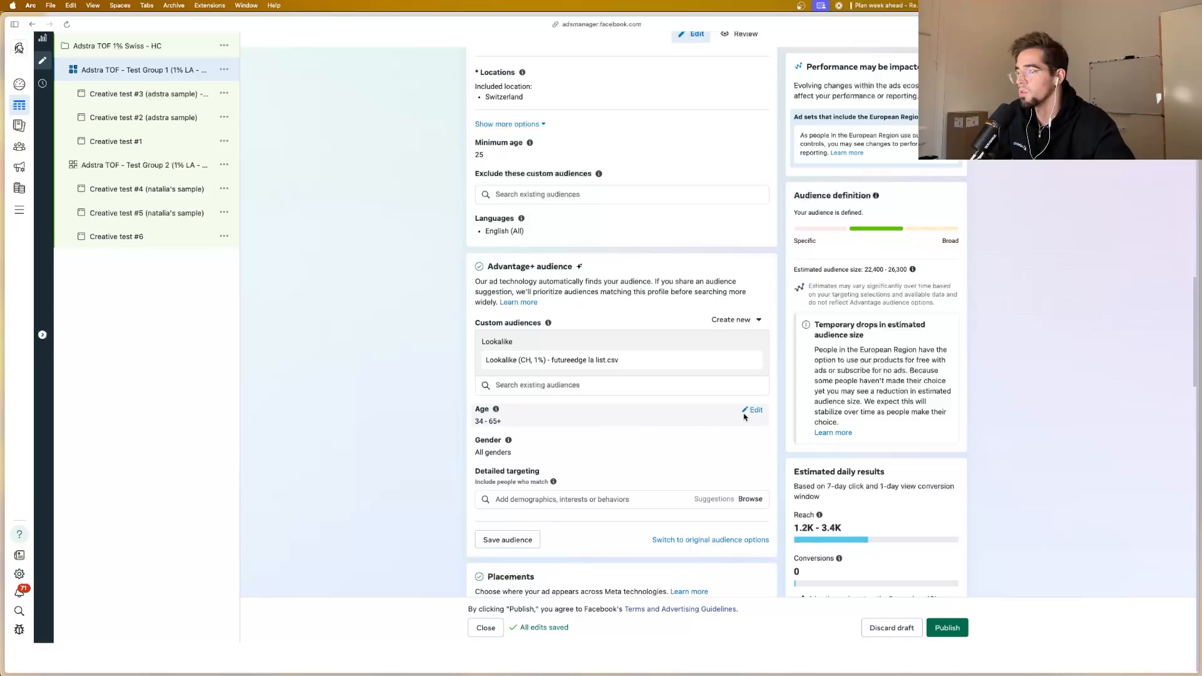
scroll(642, 423, down, 1)
scroll(620, 414, down, 1)
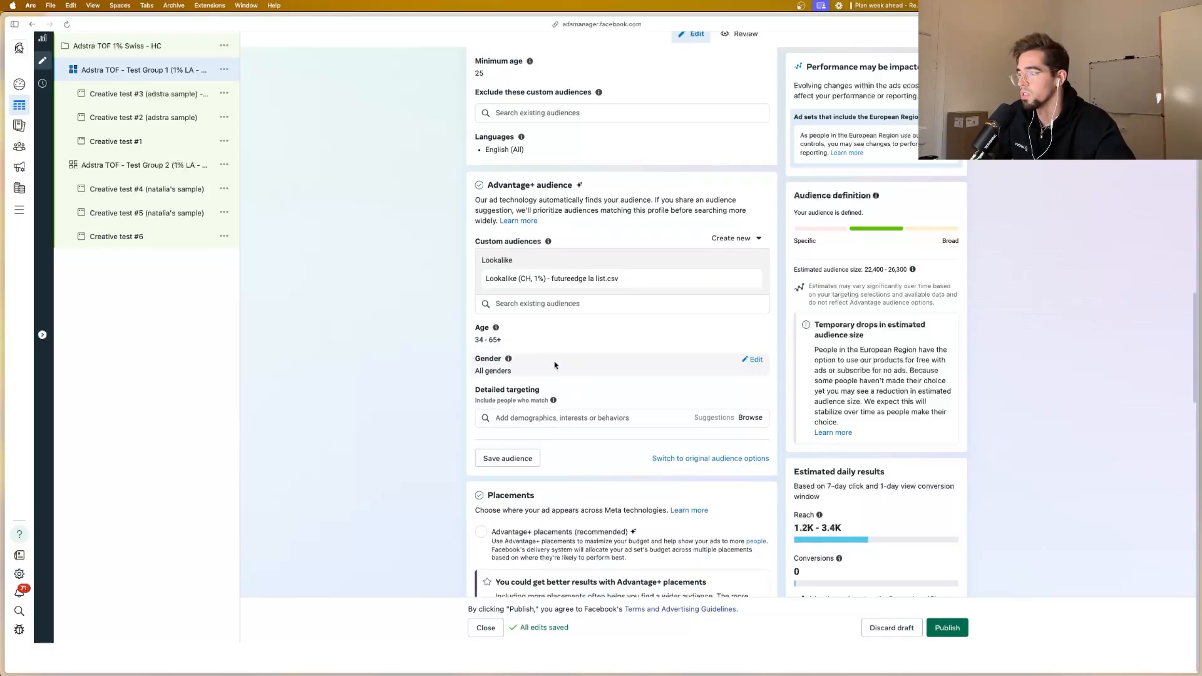
scroll(709, 370, down, 3)
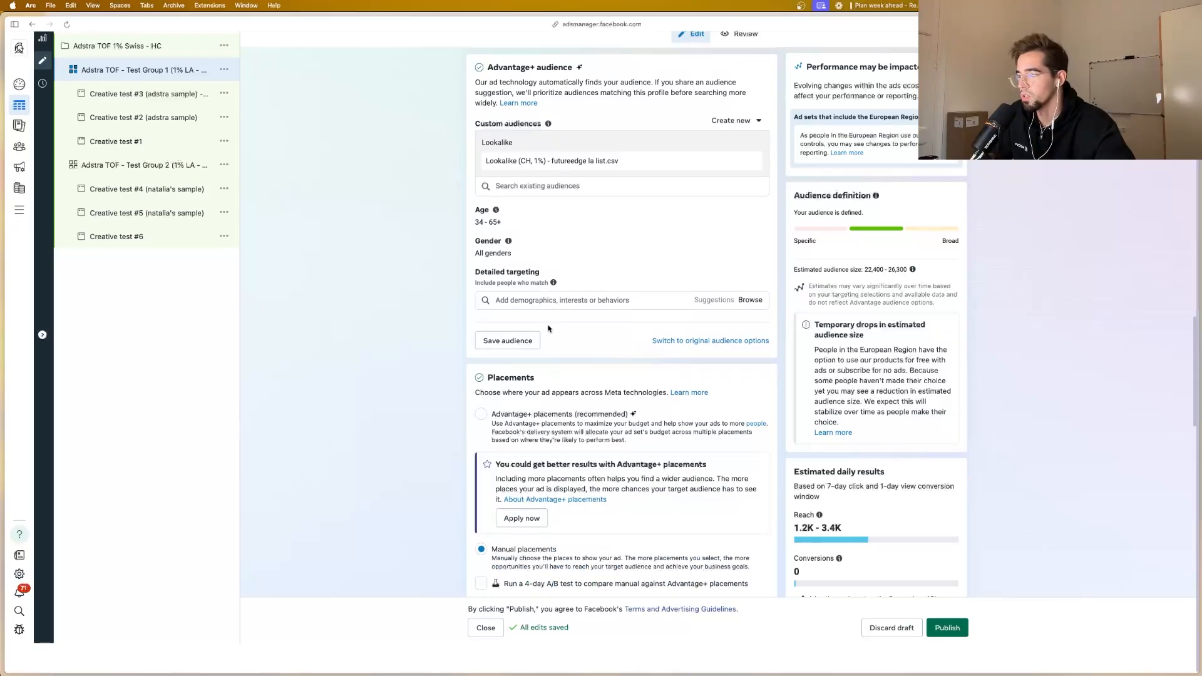
scroll(548, 328, down, 4)
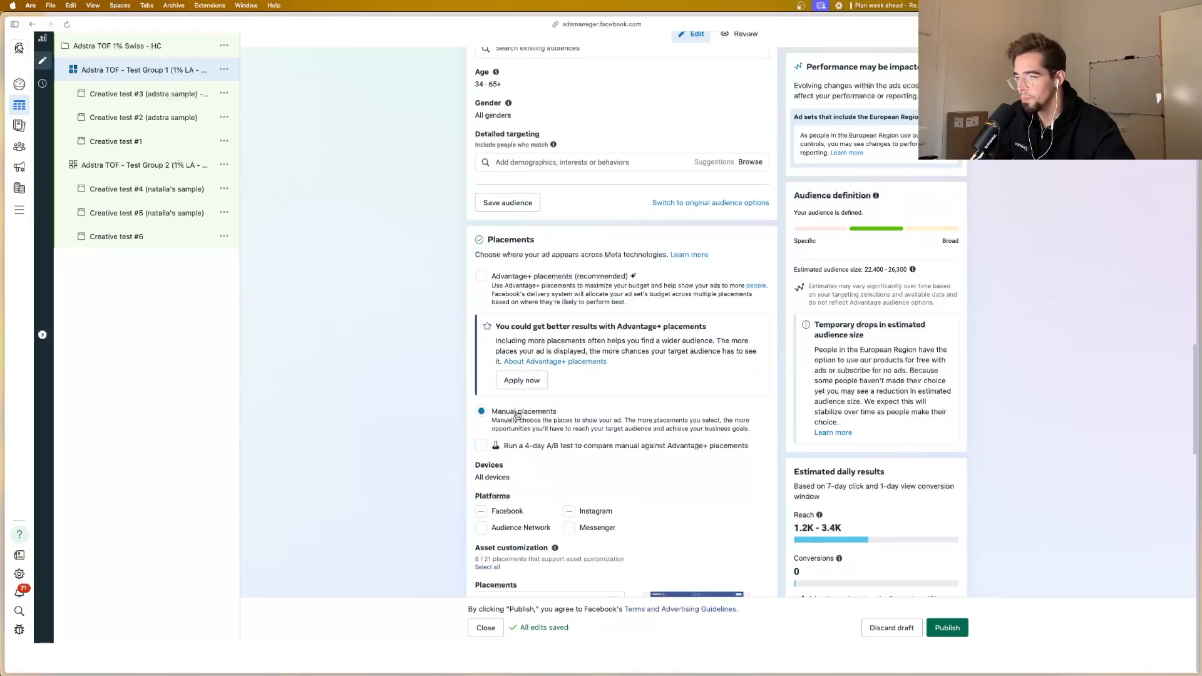
scroll(517, 414, down, 9)
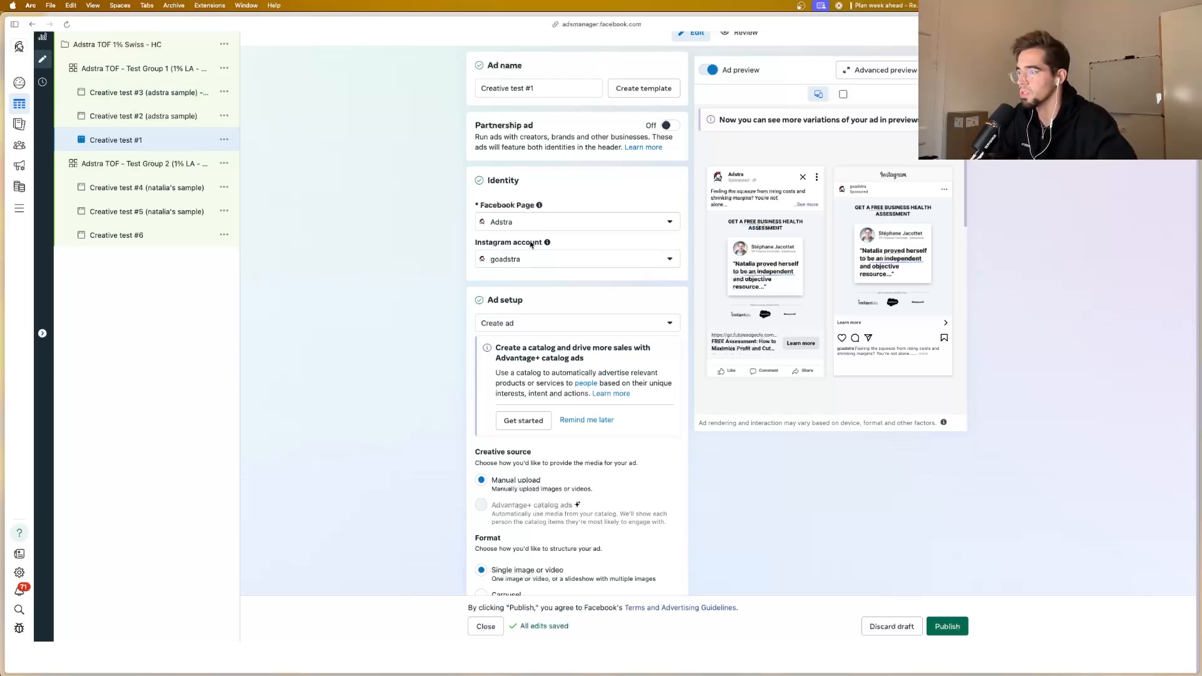
Step: Review Creative test #1's identity, ad setup, multi-advertiser option, ad sources, media and primary text
scroll(531, 244, down, 2)
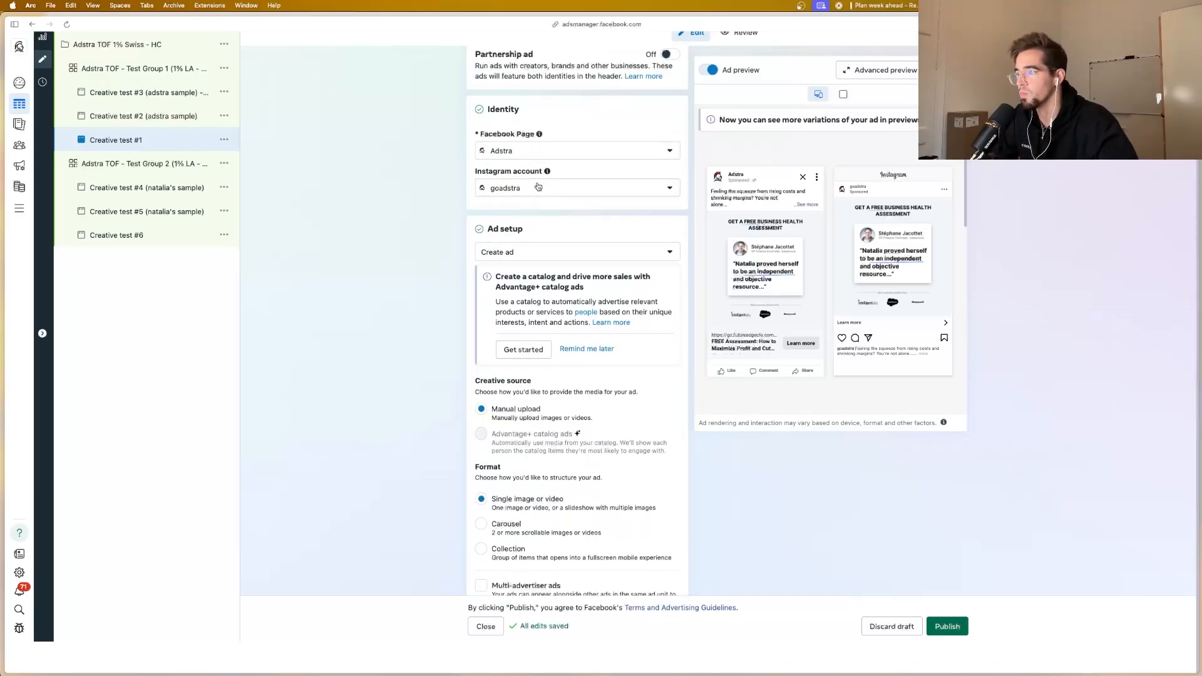
scroll(537, 188, down, 5)
scroll(537, 184, down, 2)
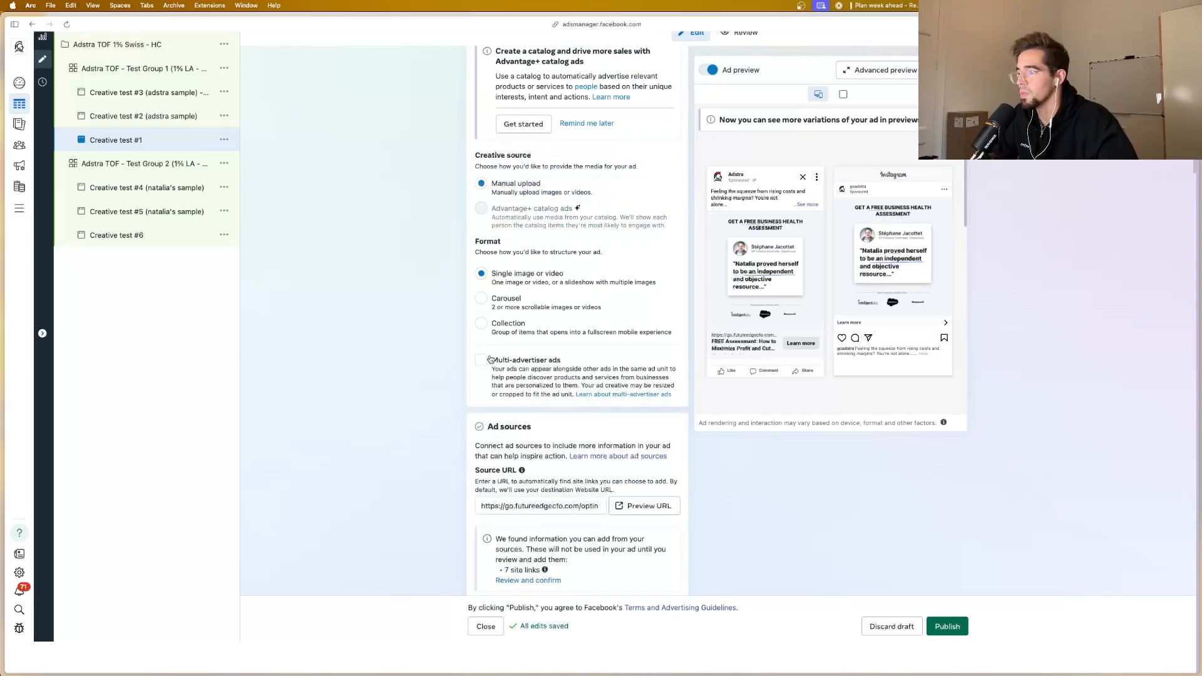
scroll(498, 354, down, 2)
scroll(498, 343, down, 7)
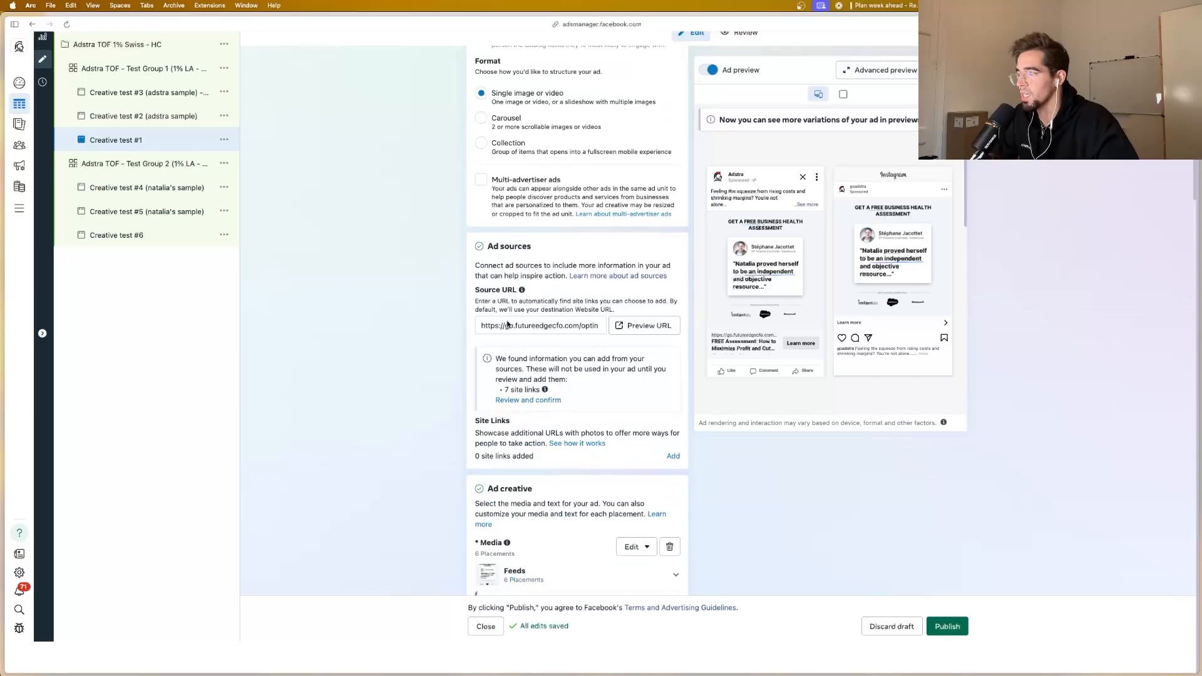
scroll(510, 310, down, 7)
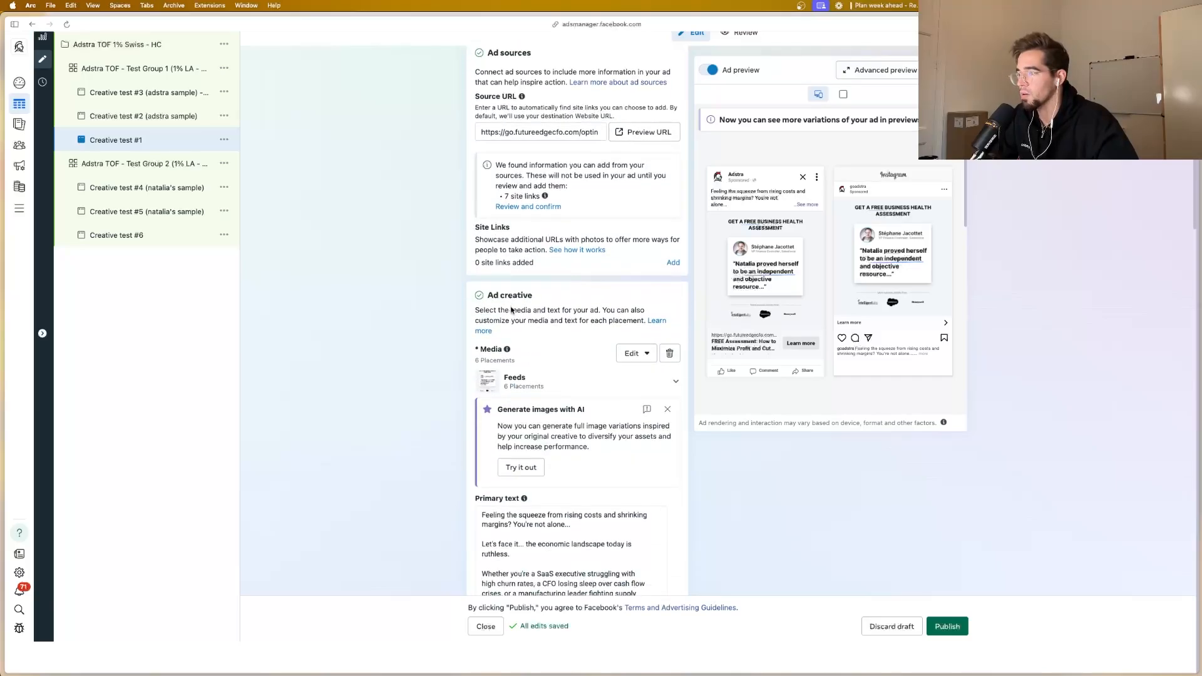
scroll(591, 294, down, 8)
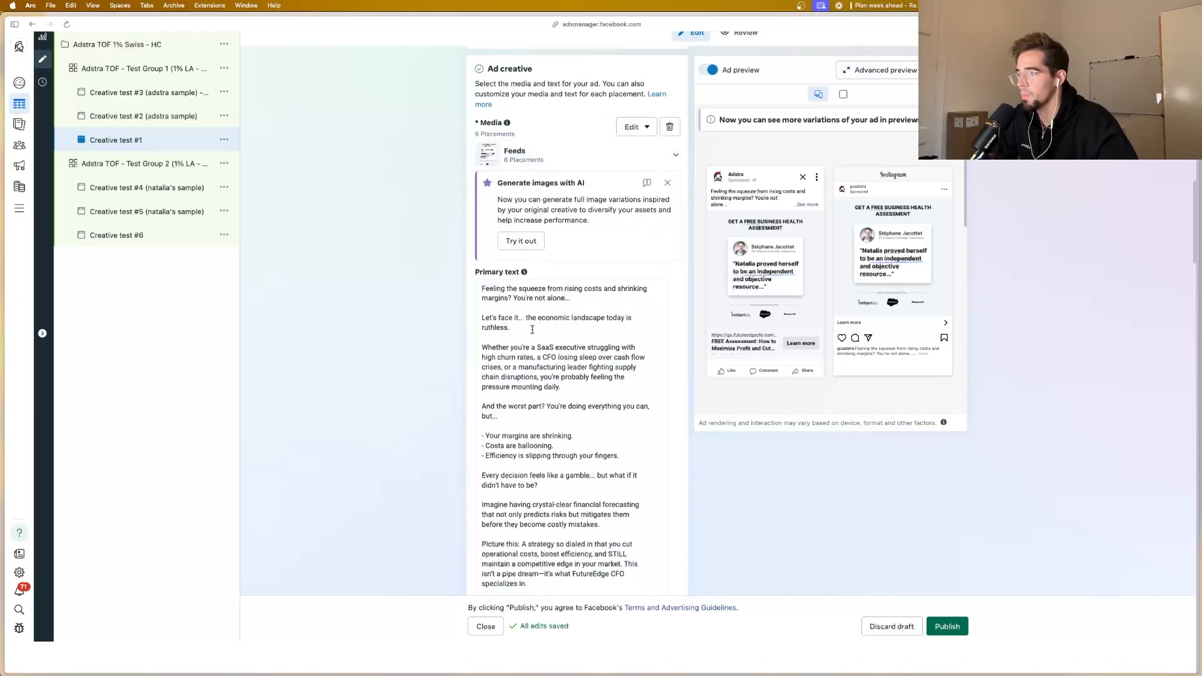
scroll(534, 326, down, 8)
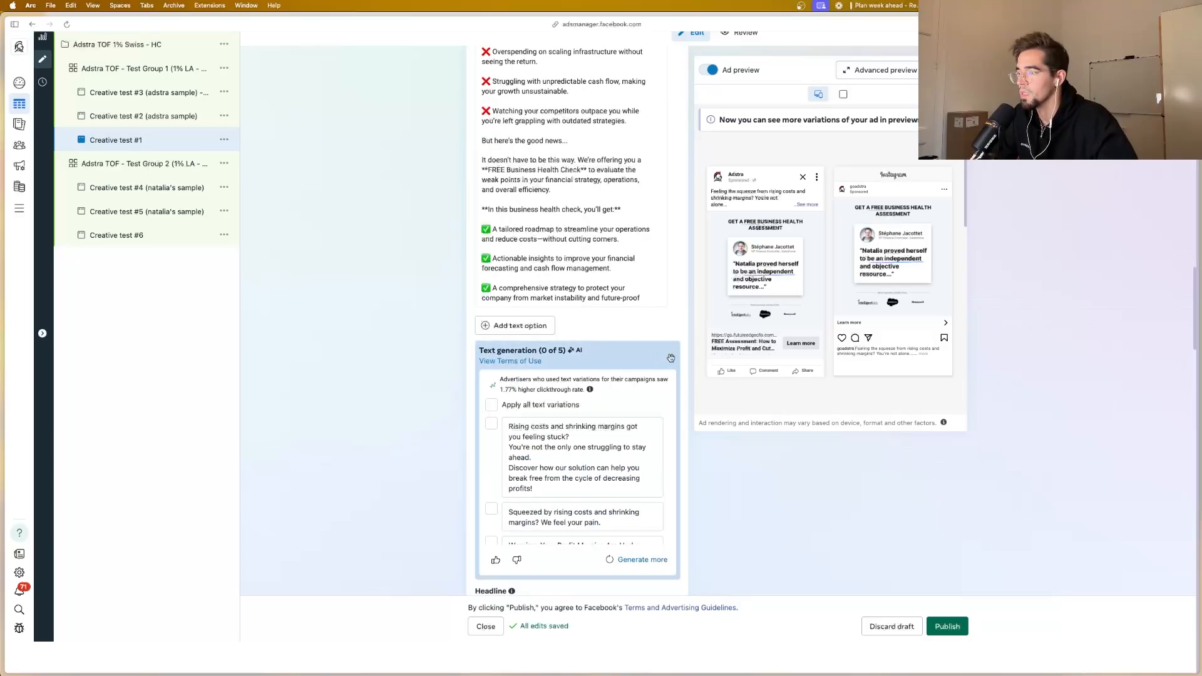
Step: Collapse the AI text generation suggestions for Creative test #1's primary text and headline while checking its headline options
click(671, 355)
scroll(568, 357, down, 2)
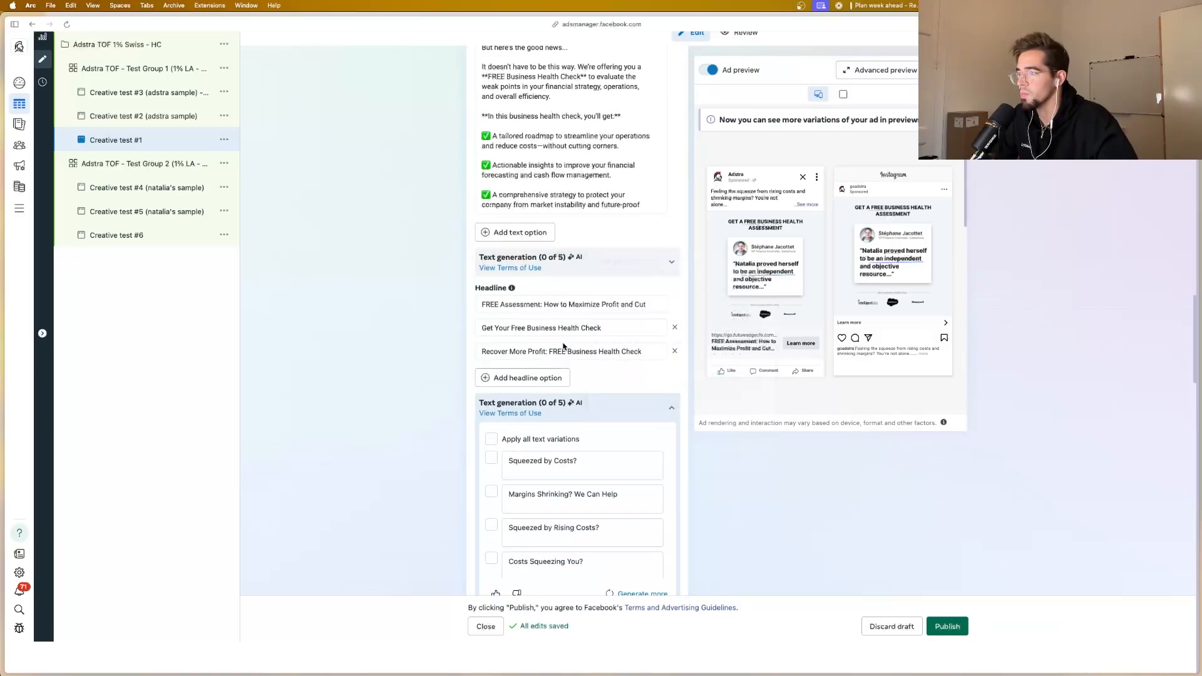
scroll(532, 294, down, 1)
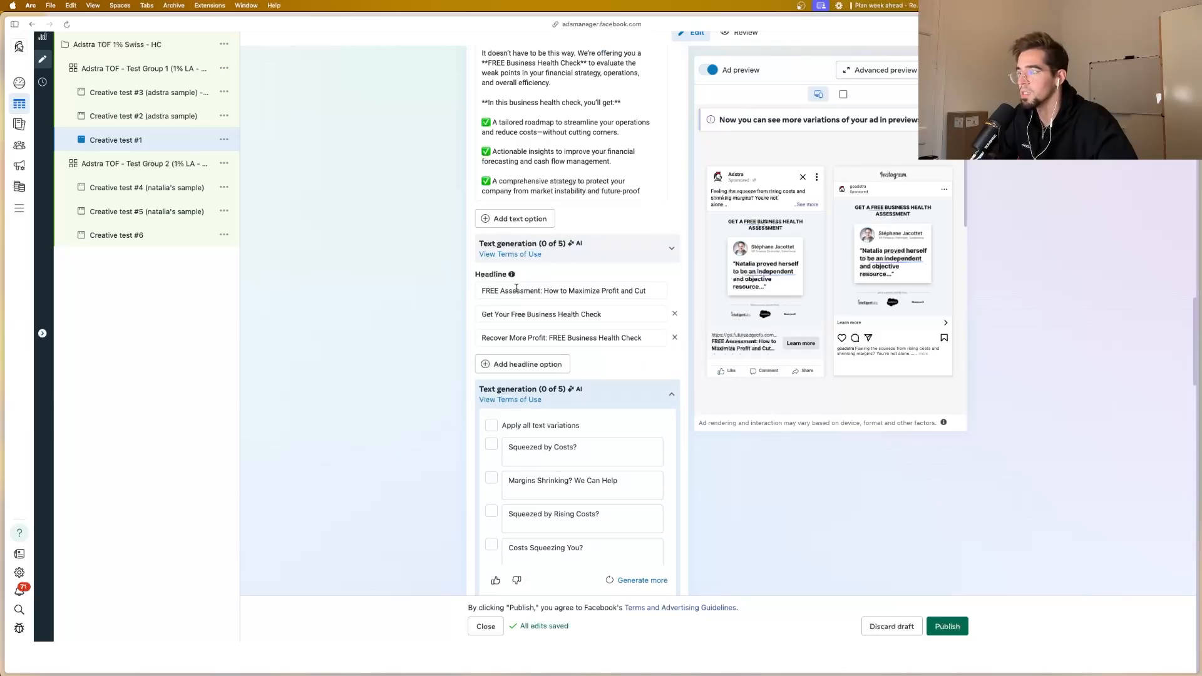
scroll(520, 294, down, 2)
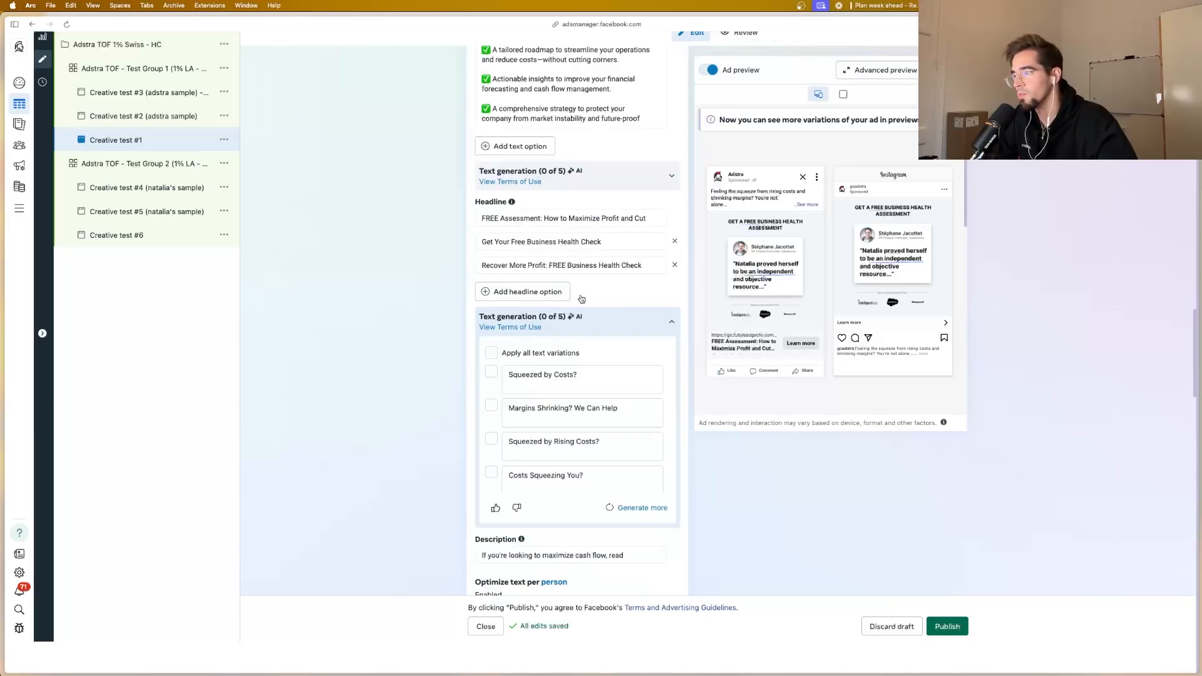
click(669, 325)
Step: Review Creative test #1's description, call to action, Advantage+ creative enhancements, website destination, browser add-ons and tracking with URL parameters
scroll(555, 320, down, 2)
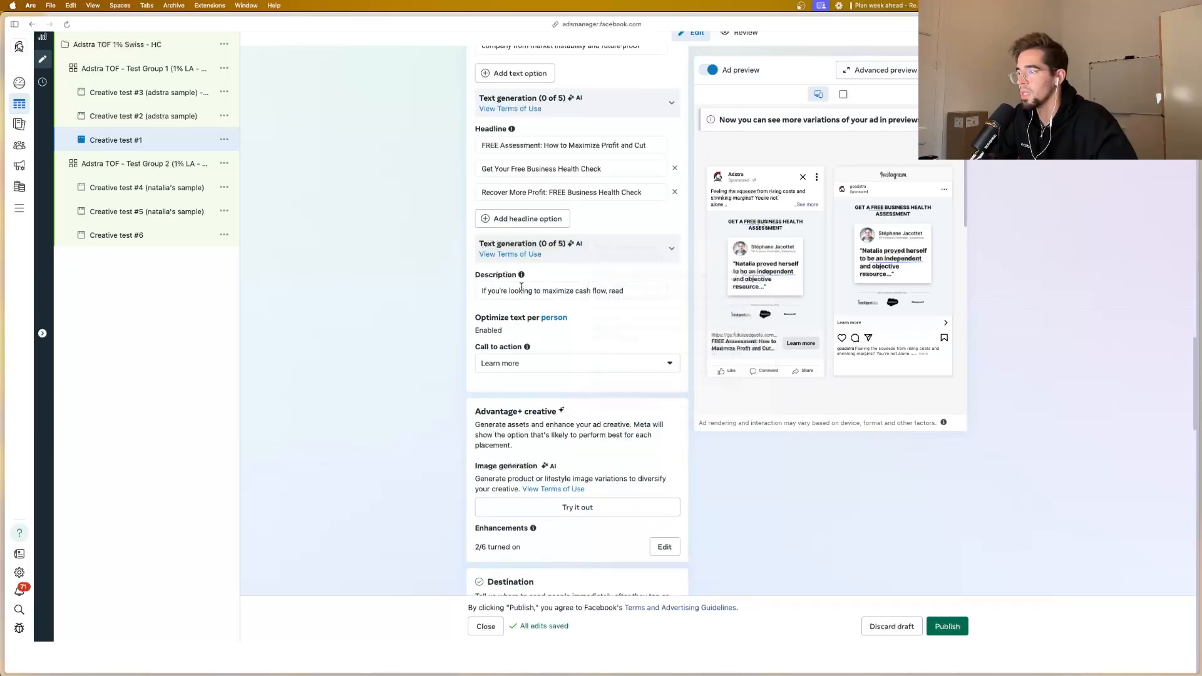
scroll(521, 287, down, 6)
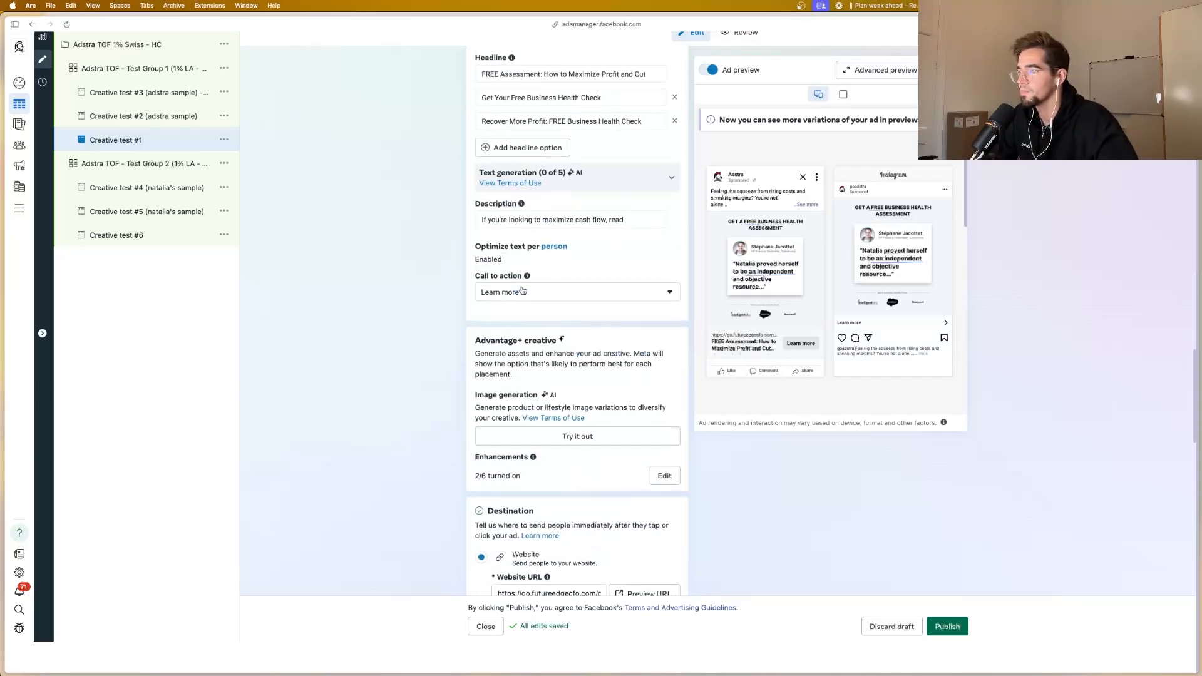
scroll(521, 289, down, 3)
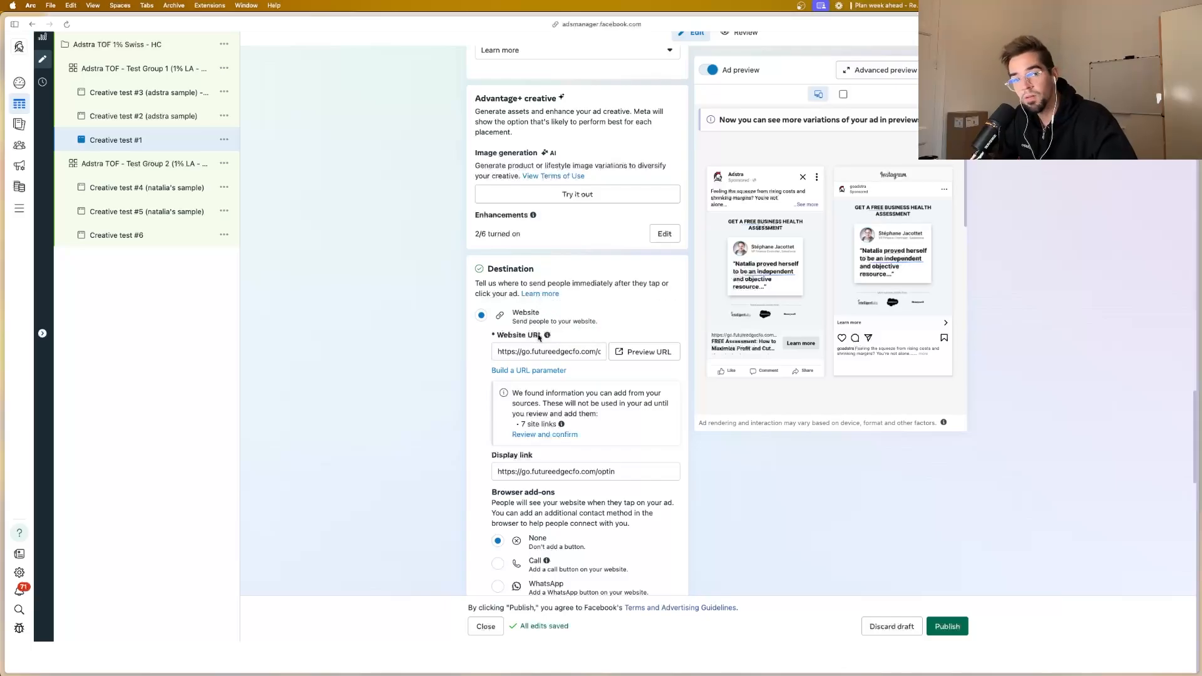
scroll(539, 338, down, 5)
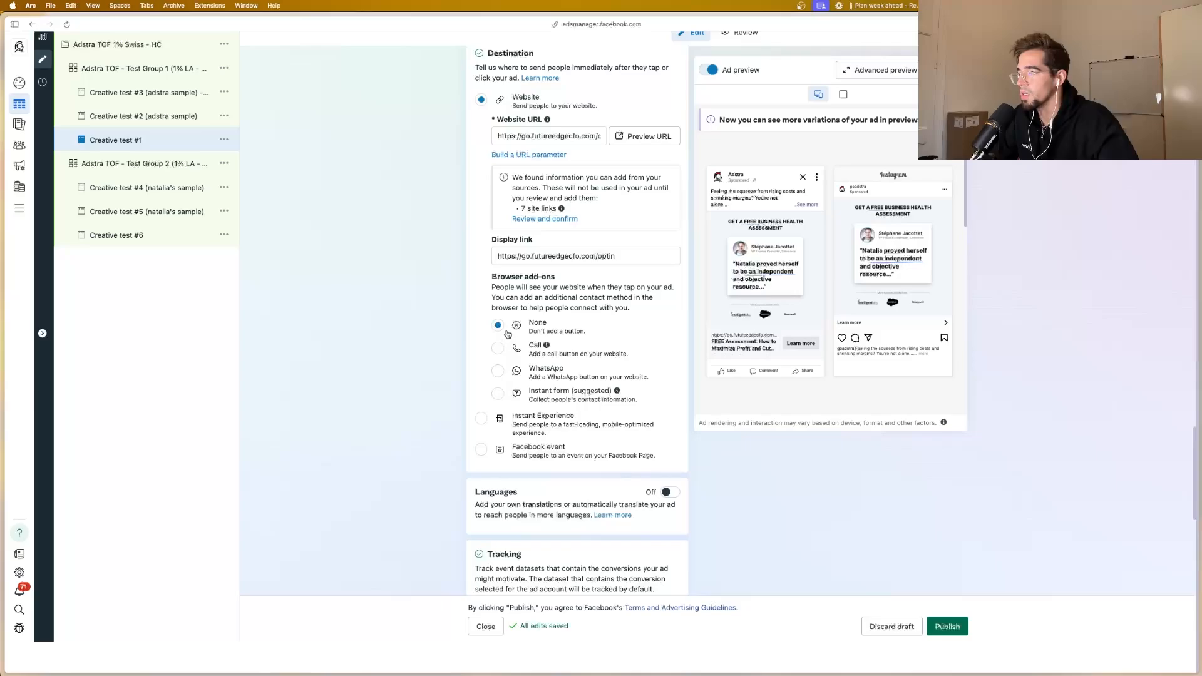
scroll(509, 333, down, 2)
scroll(508, 332, up, 2)
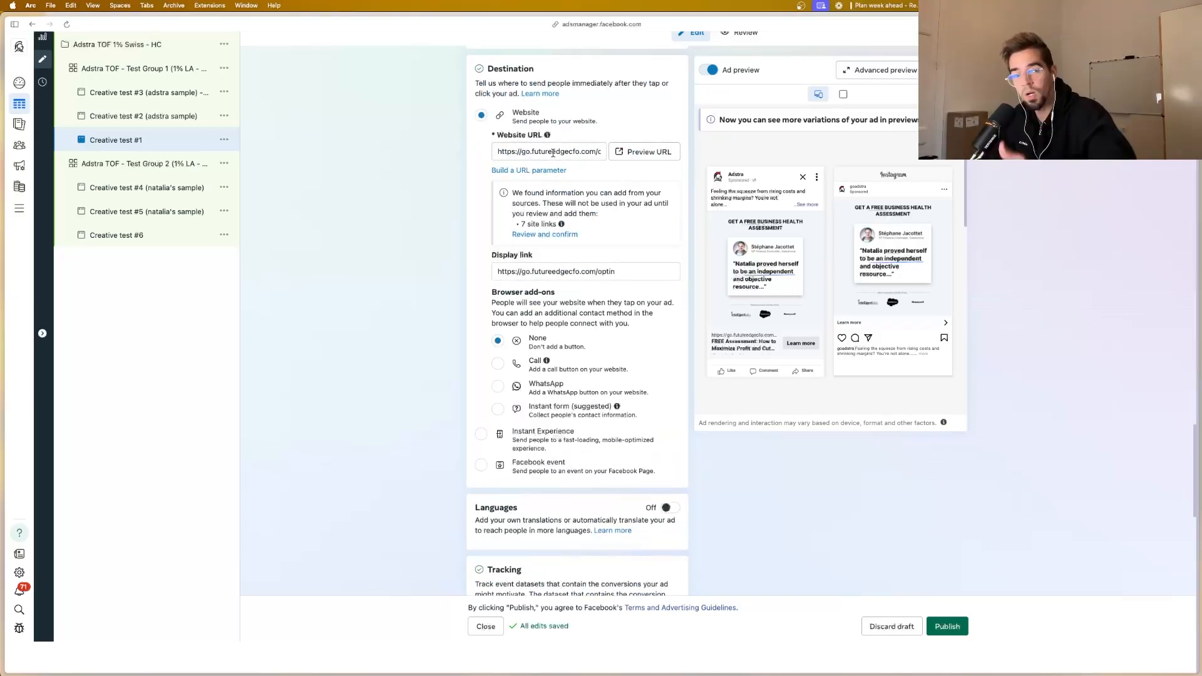
scroll(553, 155, down, 8)
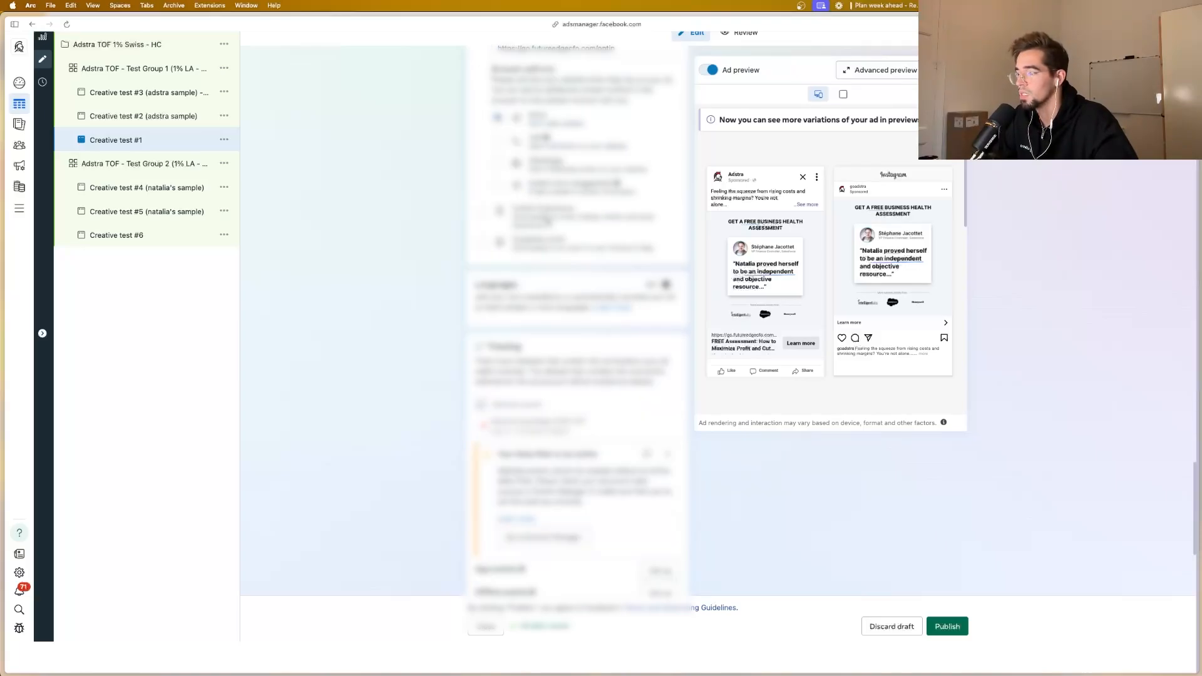
scroll(549, 221, down, 2)
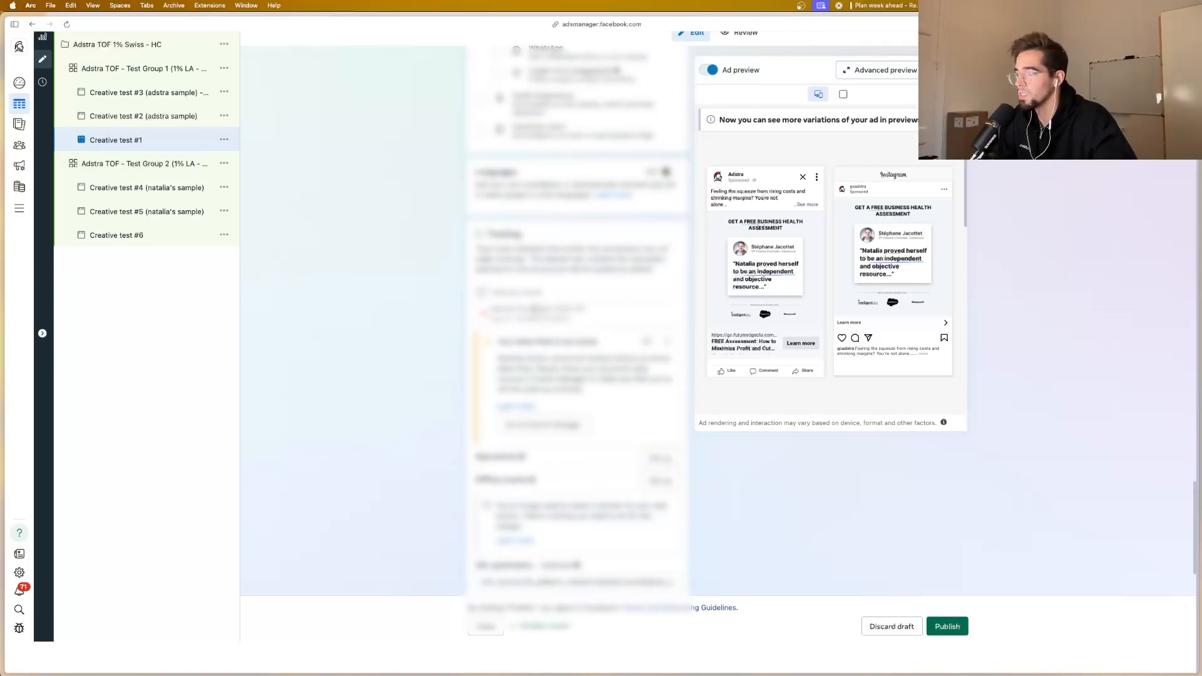
scroll(535, 313, down, 3)
scroll(525, 469, down, 1)
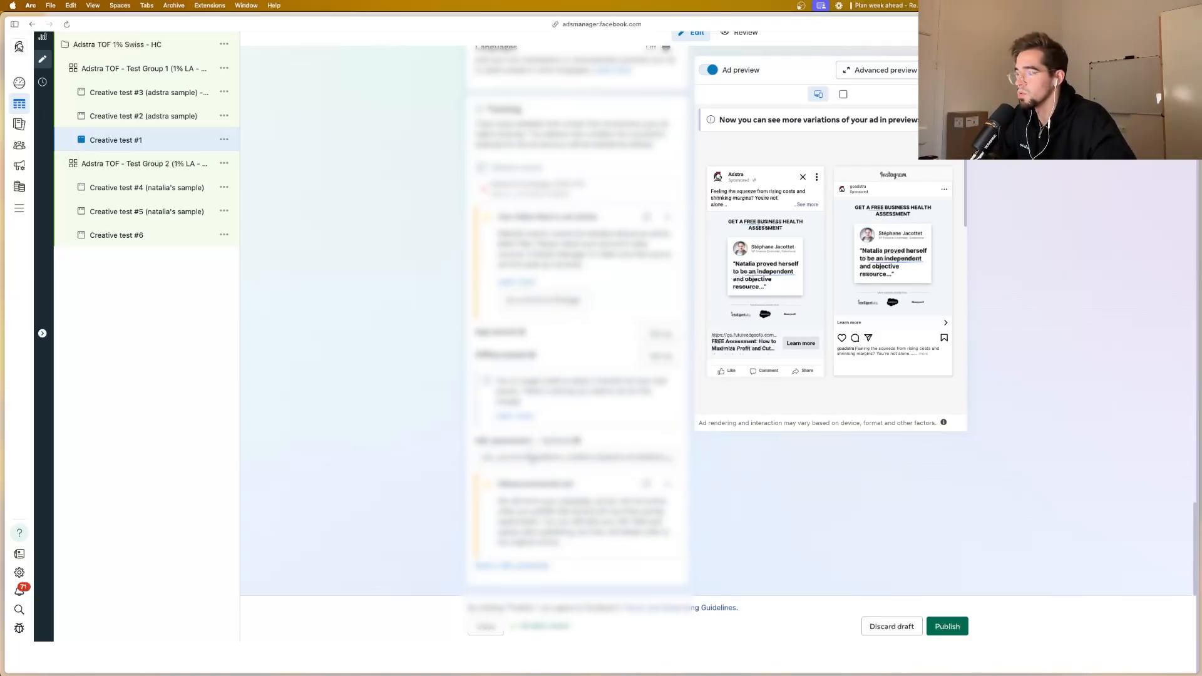